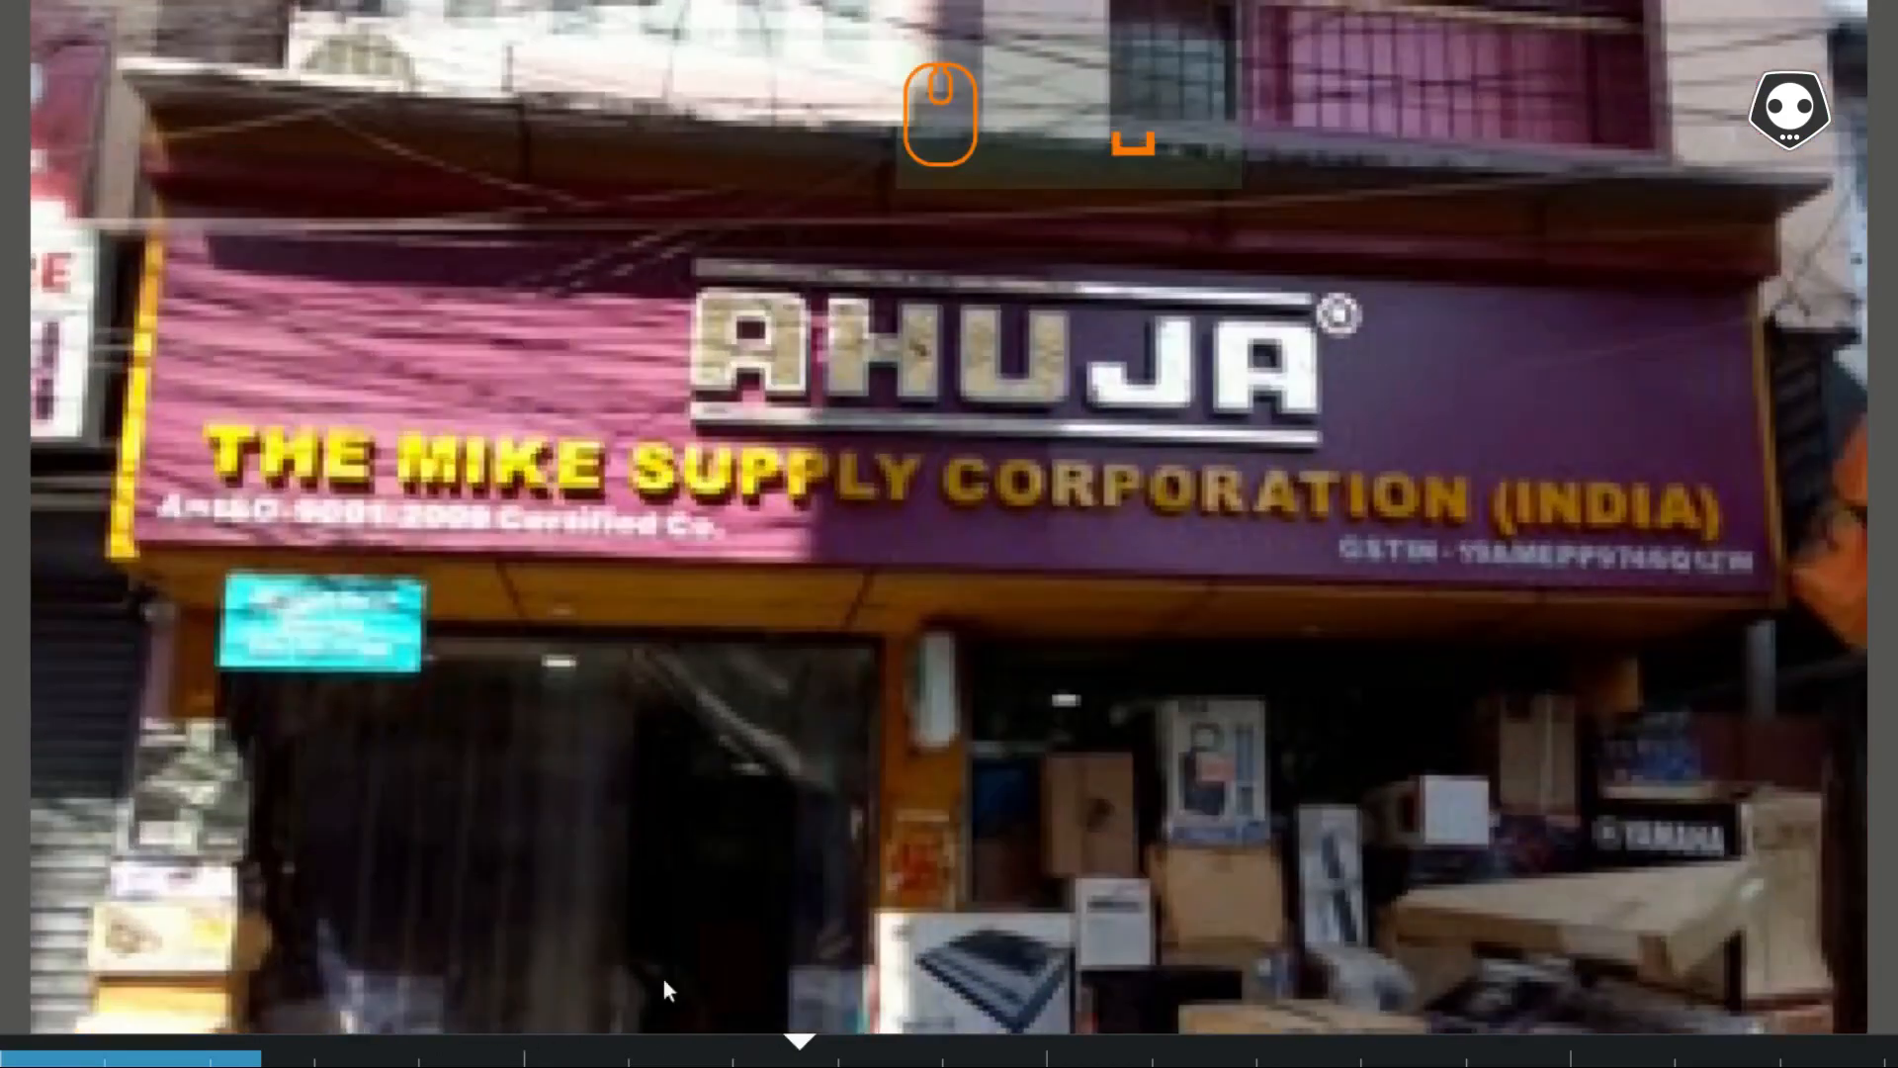
Leave the full-screen preview and return the playhead to just before the overlay clip on V2
{"action": "key", "text": "Escape"}
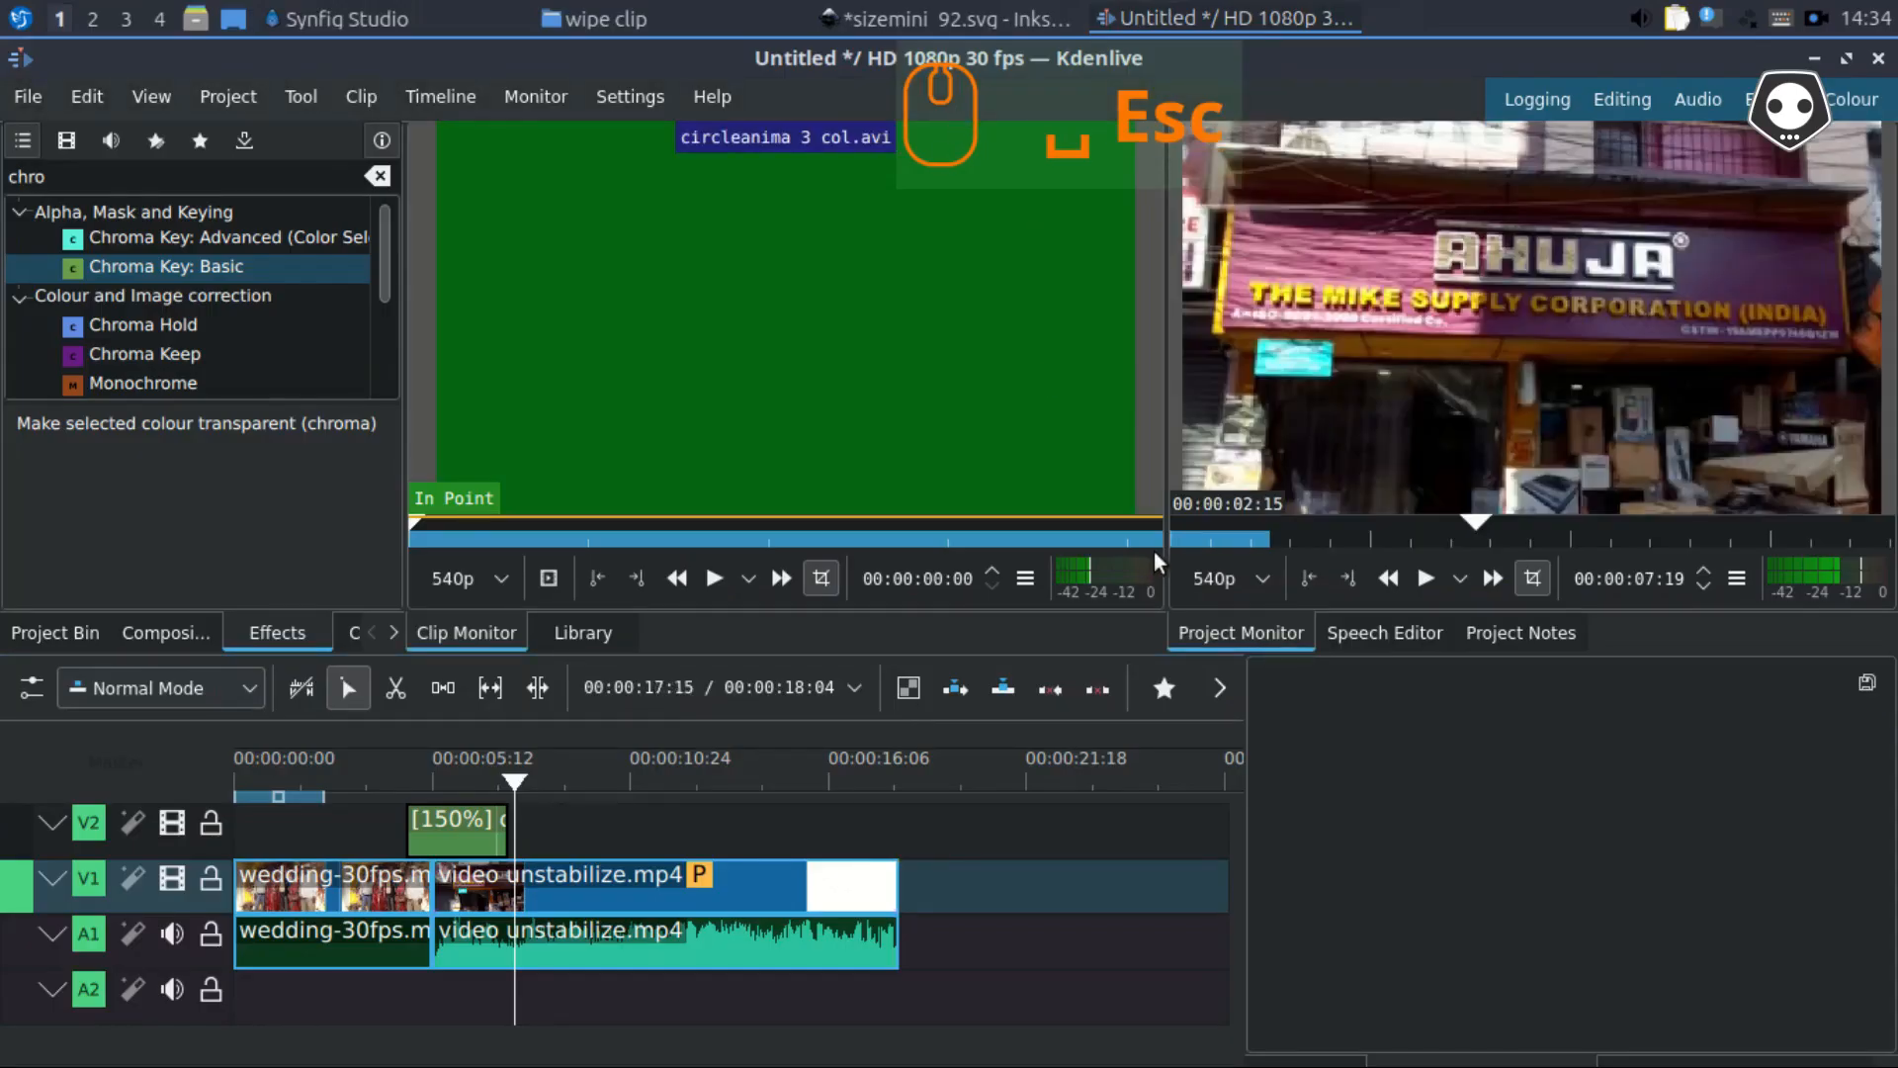
{"action": "left_click", "coordinate": [399, 781]}
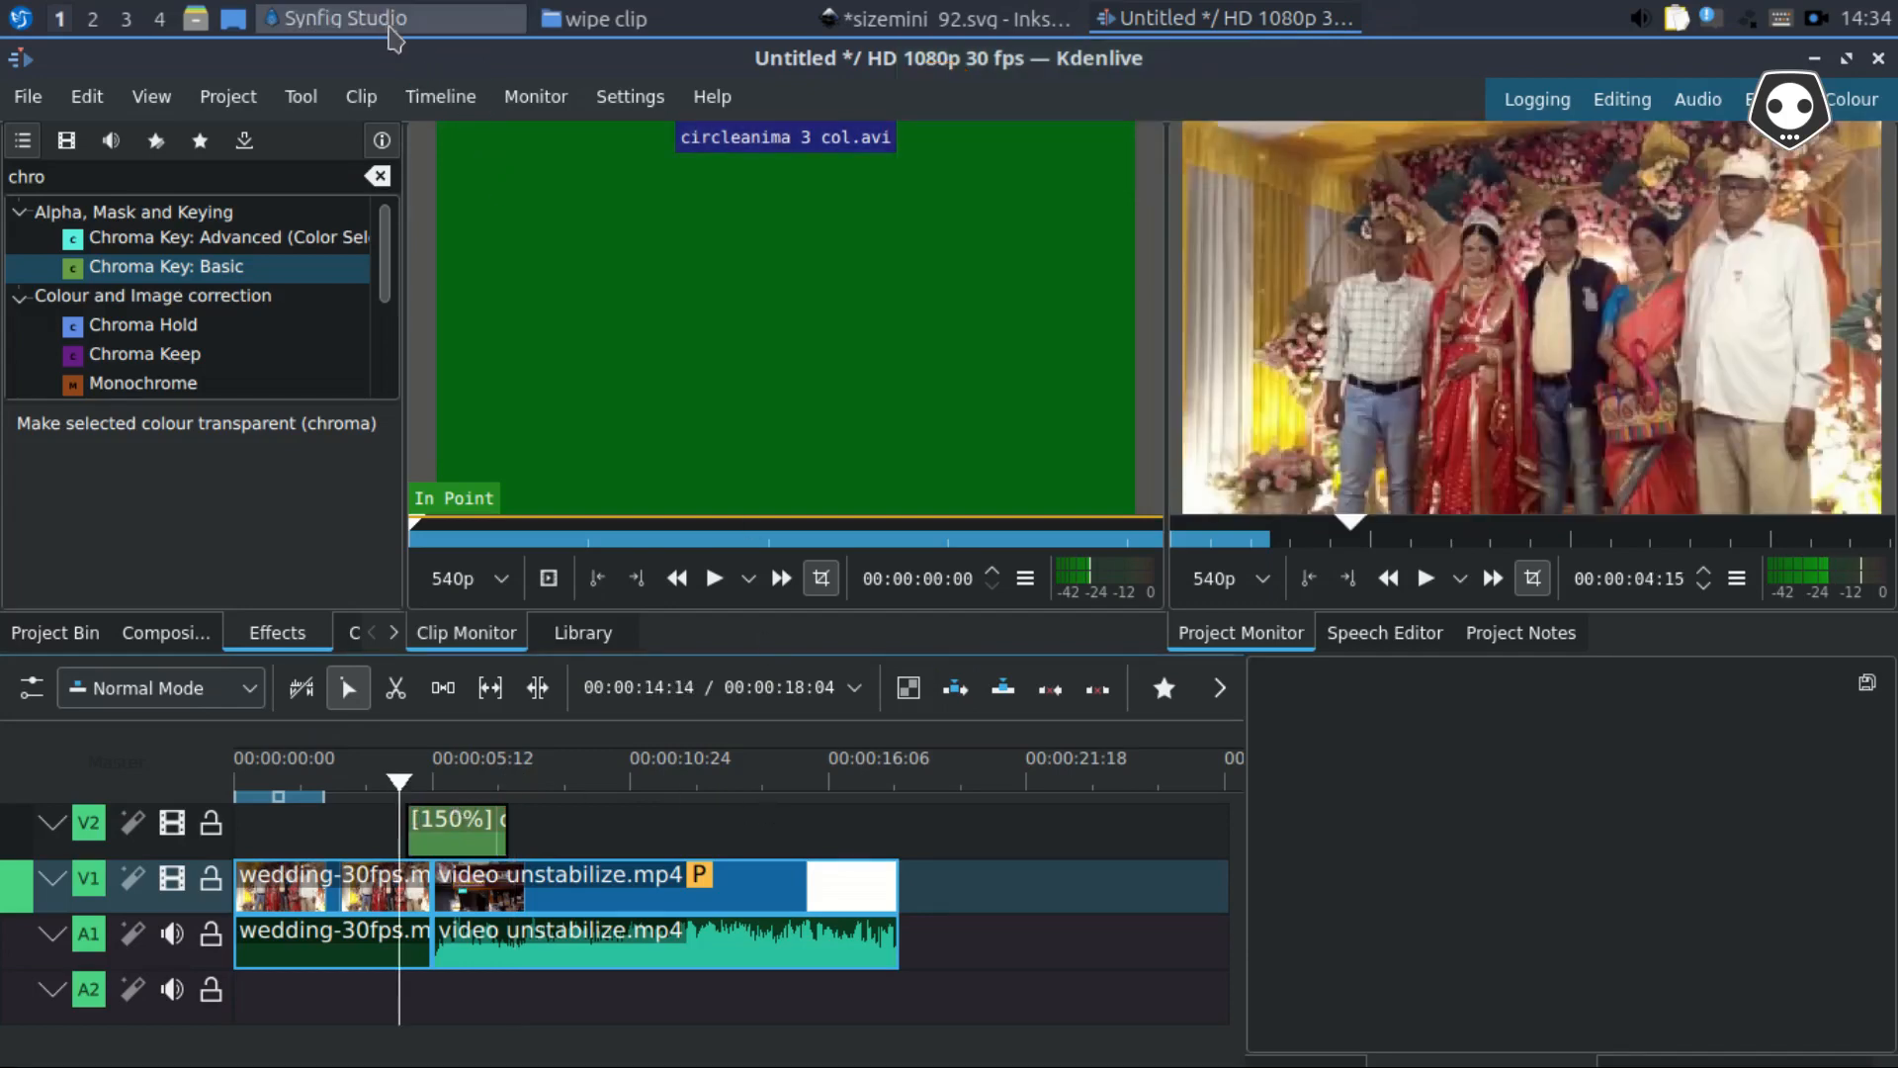
Switch to Synfig Studio and scrub and play through the coloured circle animation
{"action": "left_click", "coordinate": [351, 18]}
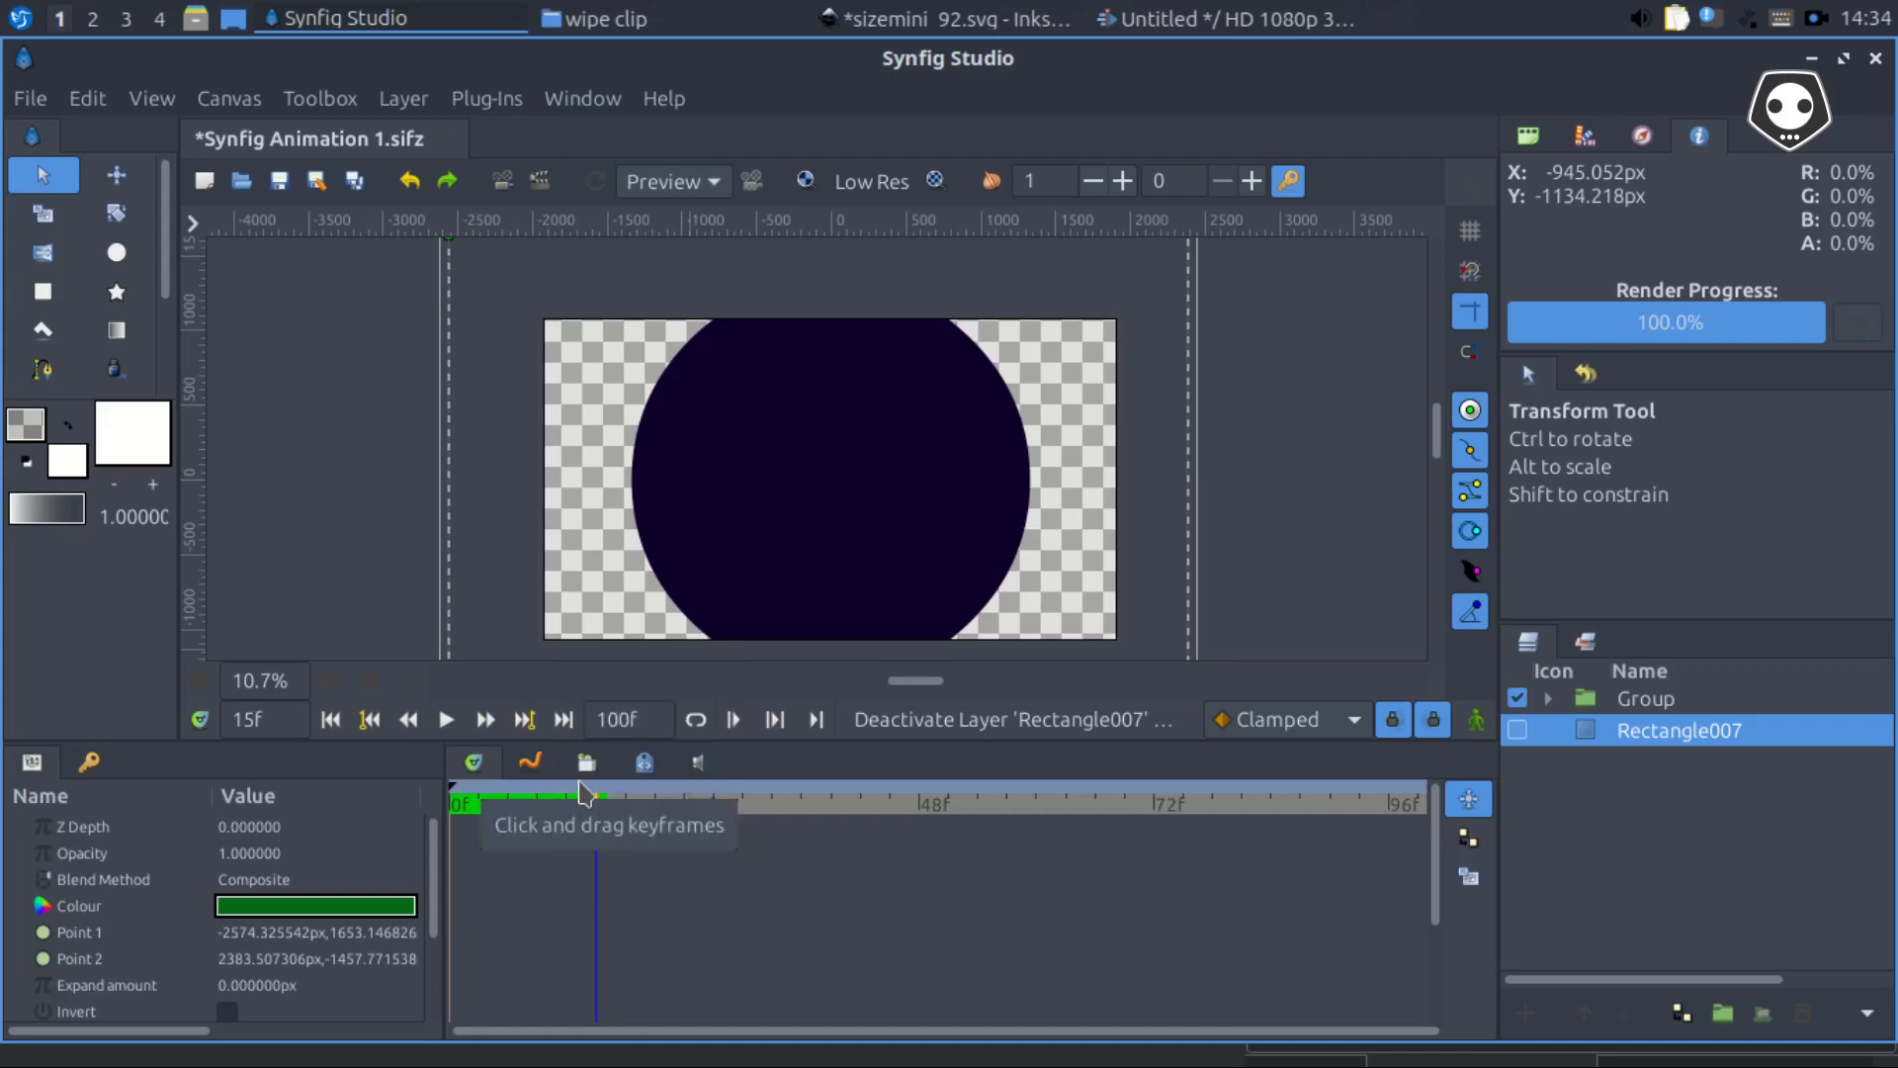
{"action": "left_click", "coordinate": [553, 801]}
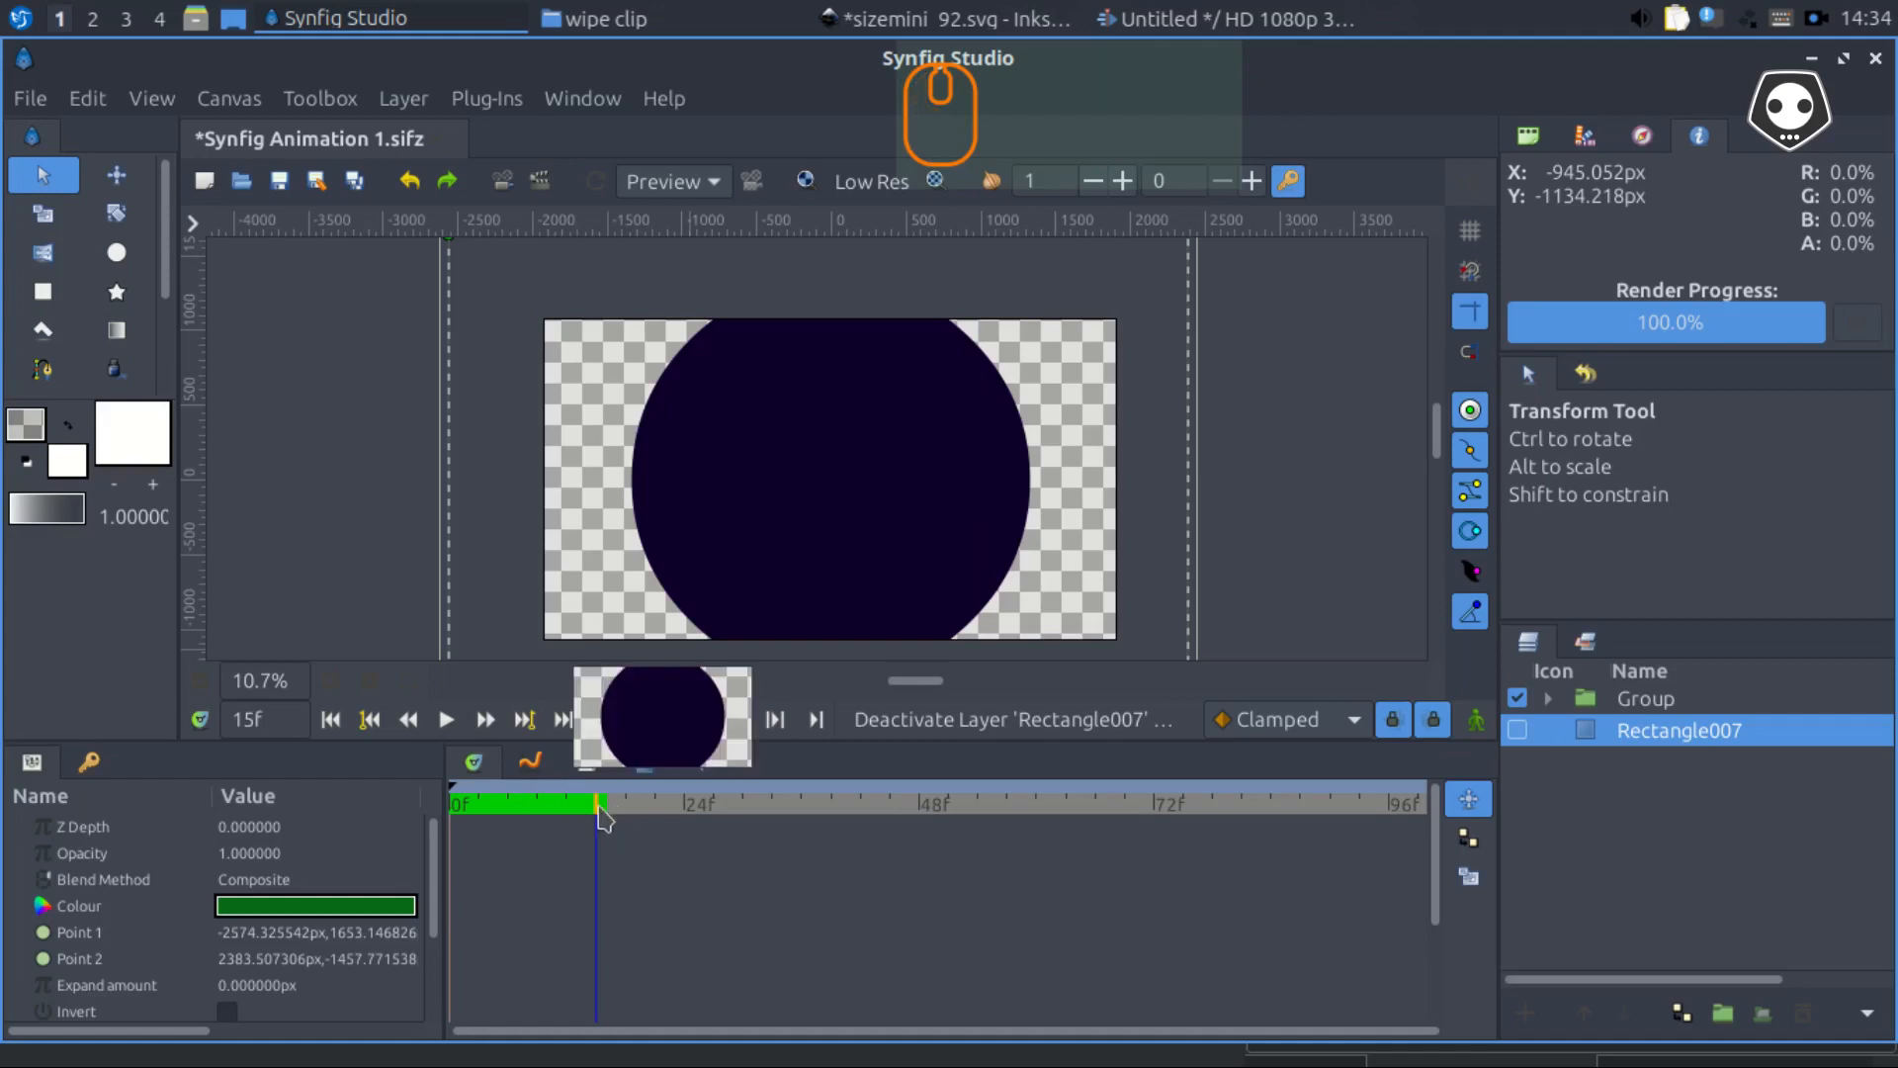
{"action": "left_click", "coordinate": [538, 801]}
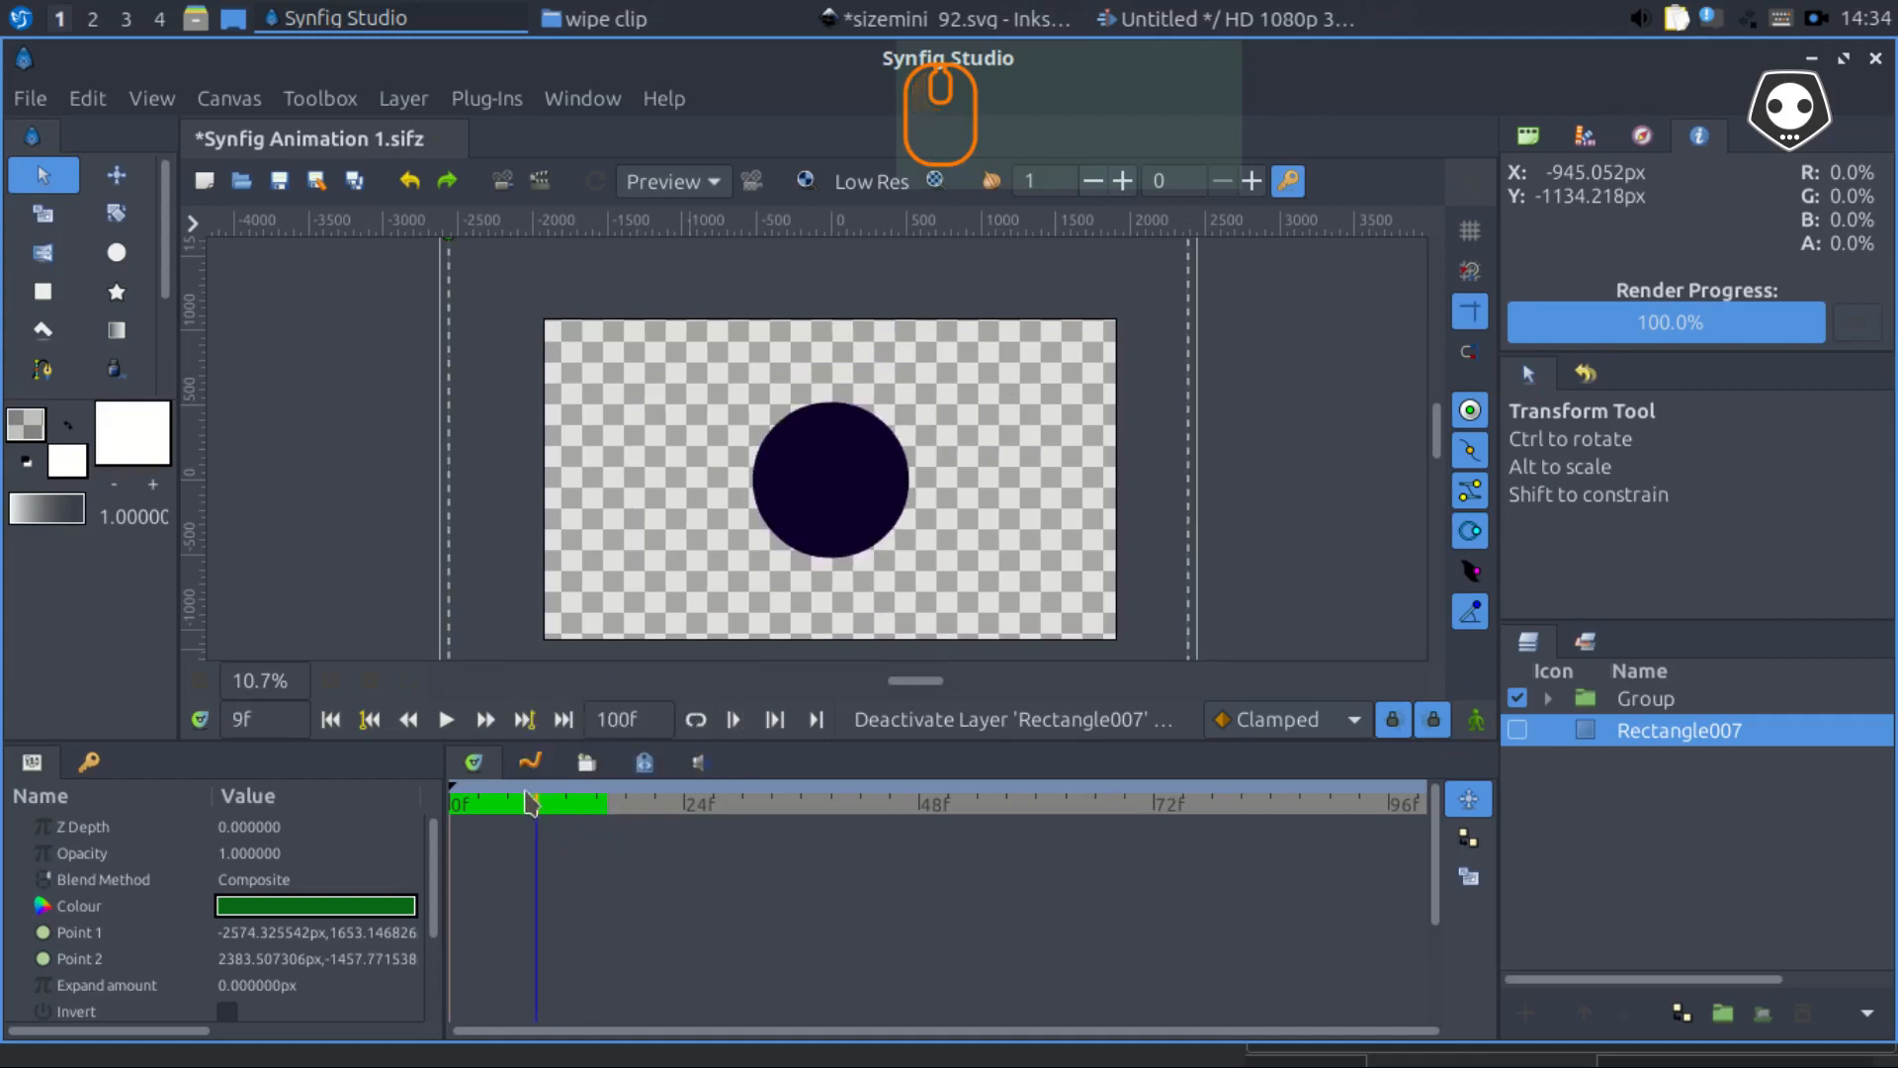
{"action": "key", "text": "space"}
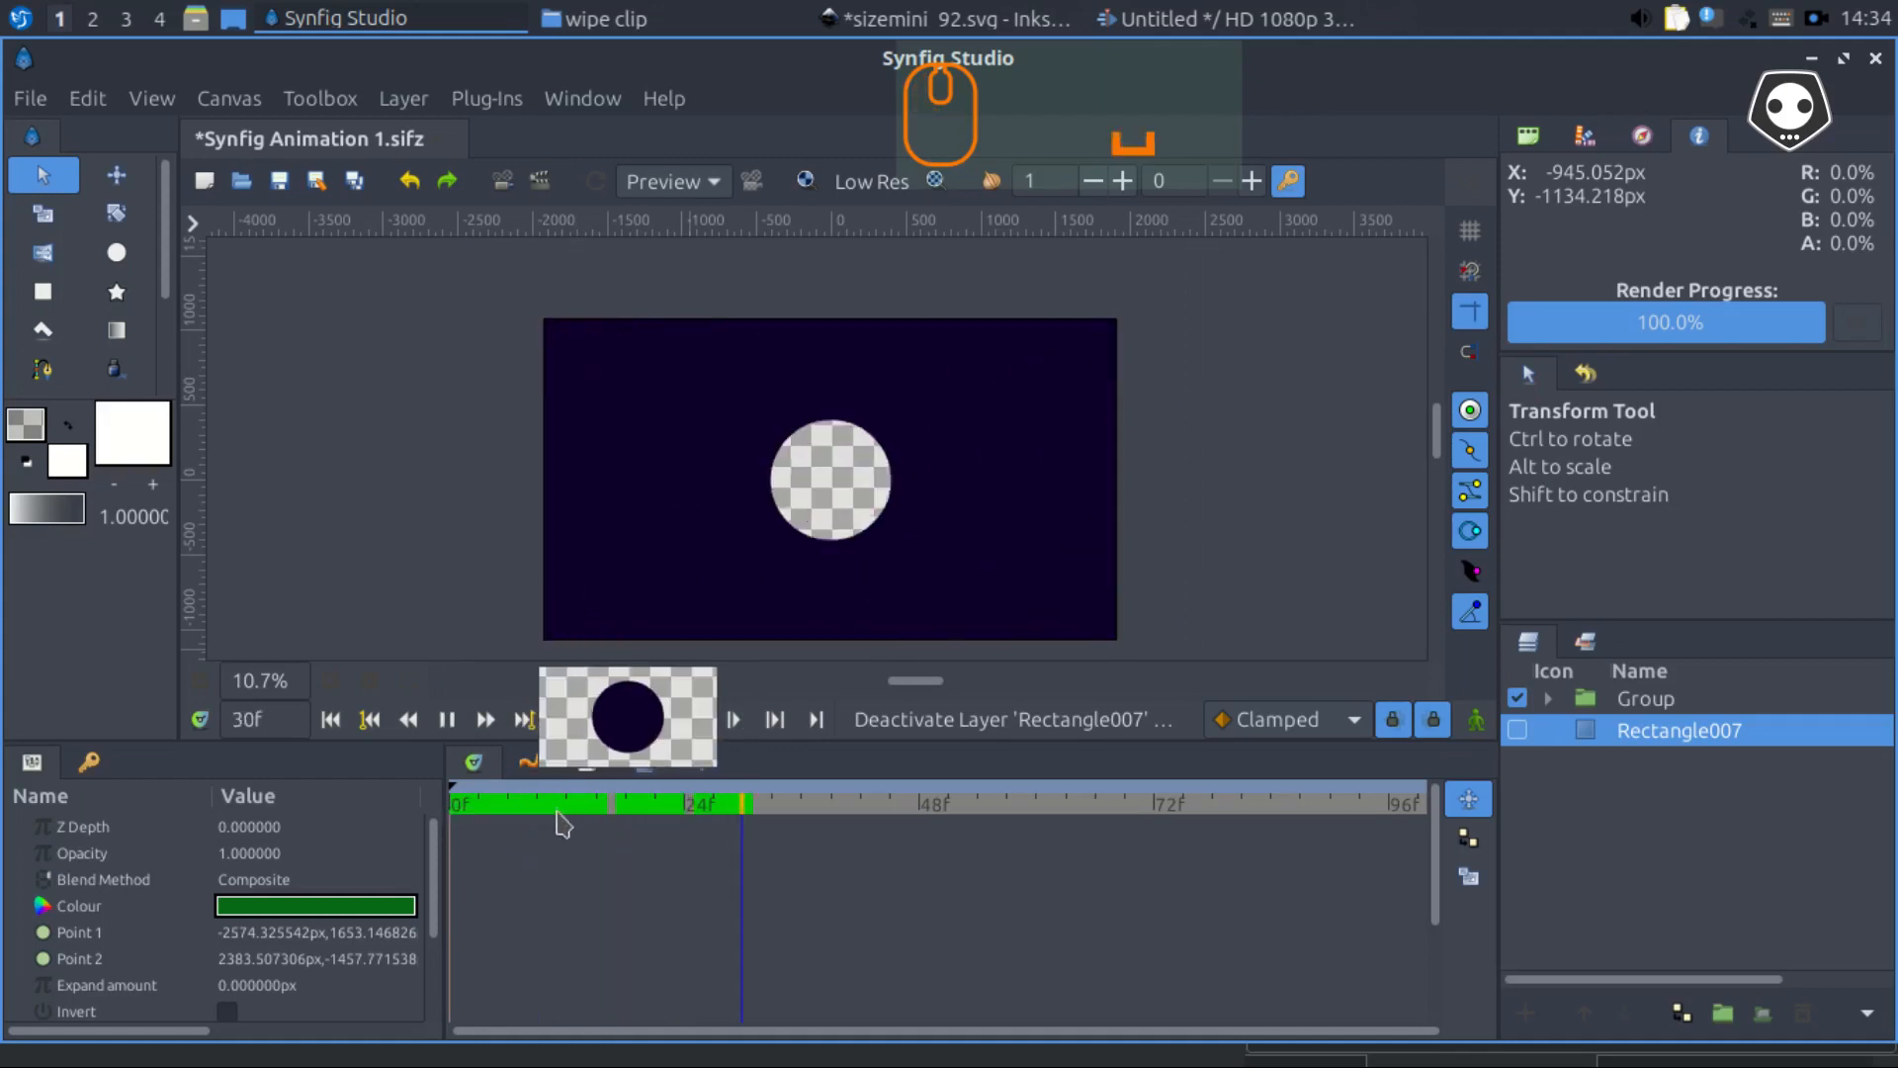
{"action": "key", "text": "space"}
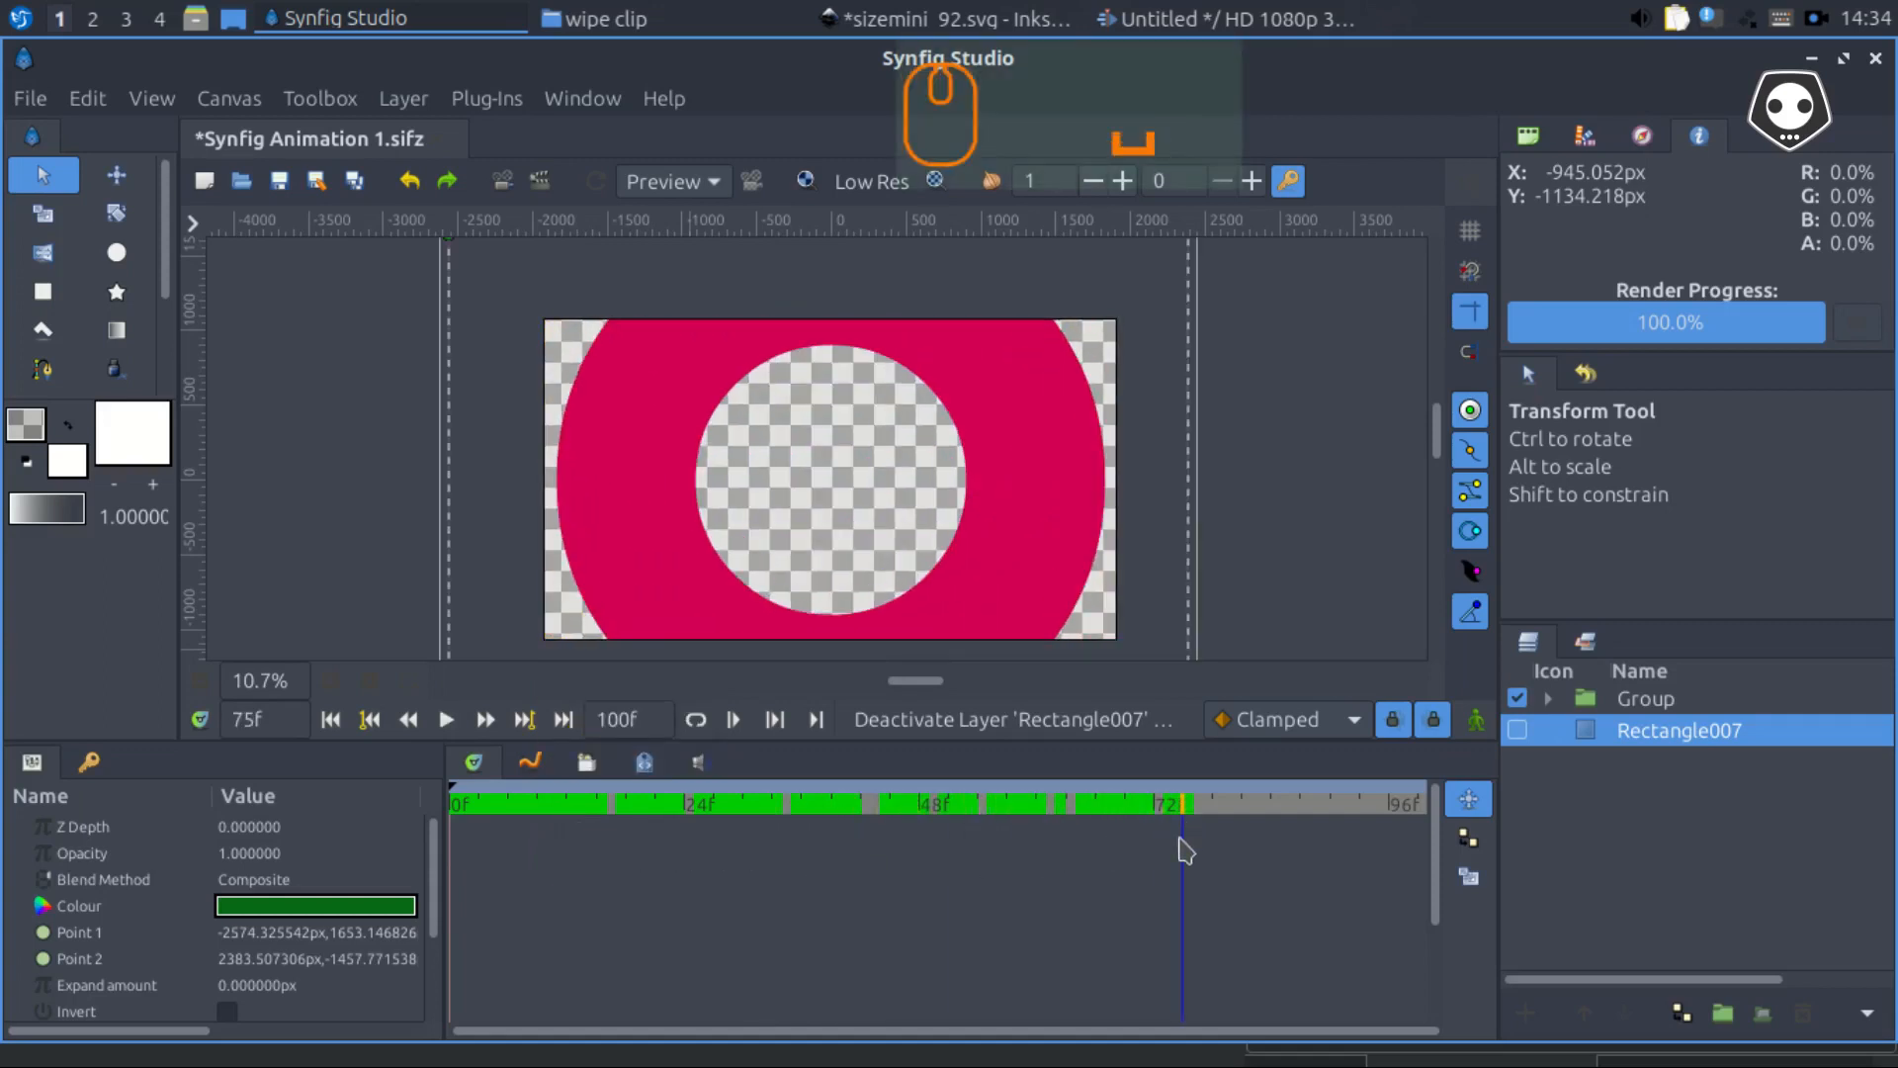
{"action": "left_click_drag", "start_coordinate": [1180, 838], "coordinate": [1040, 864]}
{"action": "left_click_drag", "start_coordinate": [777, 878], "coordinate": [779, 880]}
{"action": "left_click", "coordinate": [1173, 878]}
Replay the circle animation several times from the first frame and return to frame 0
{"action": "left_click", "coordinate": [330, 719]}
{"action": "left_click", "coordinate": [445, 720]}
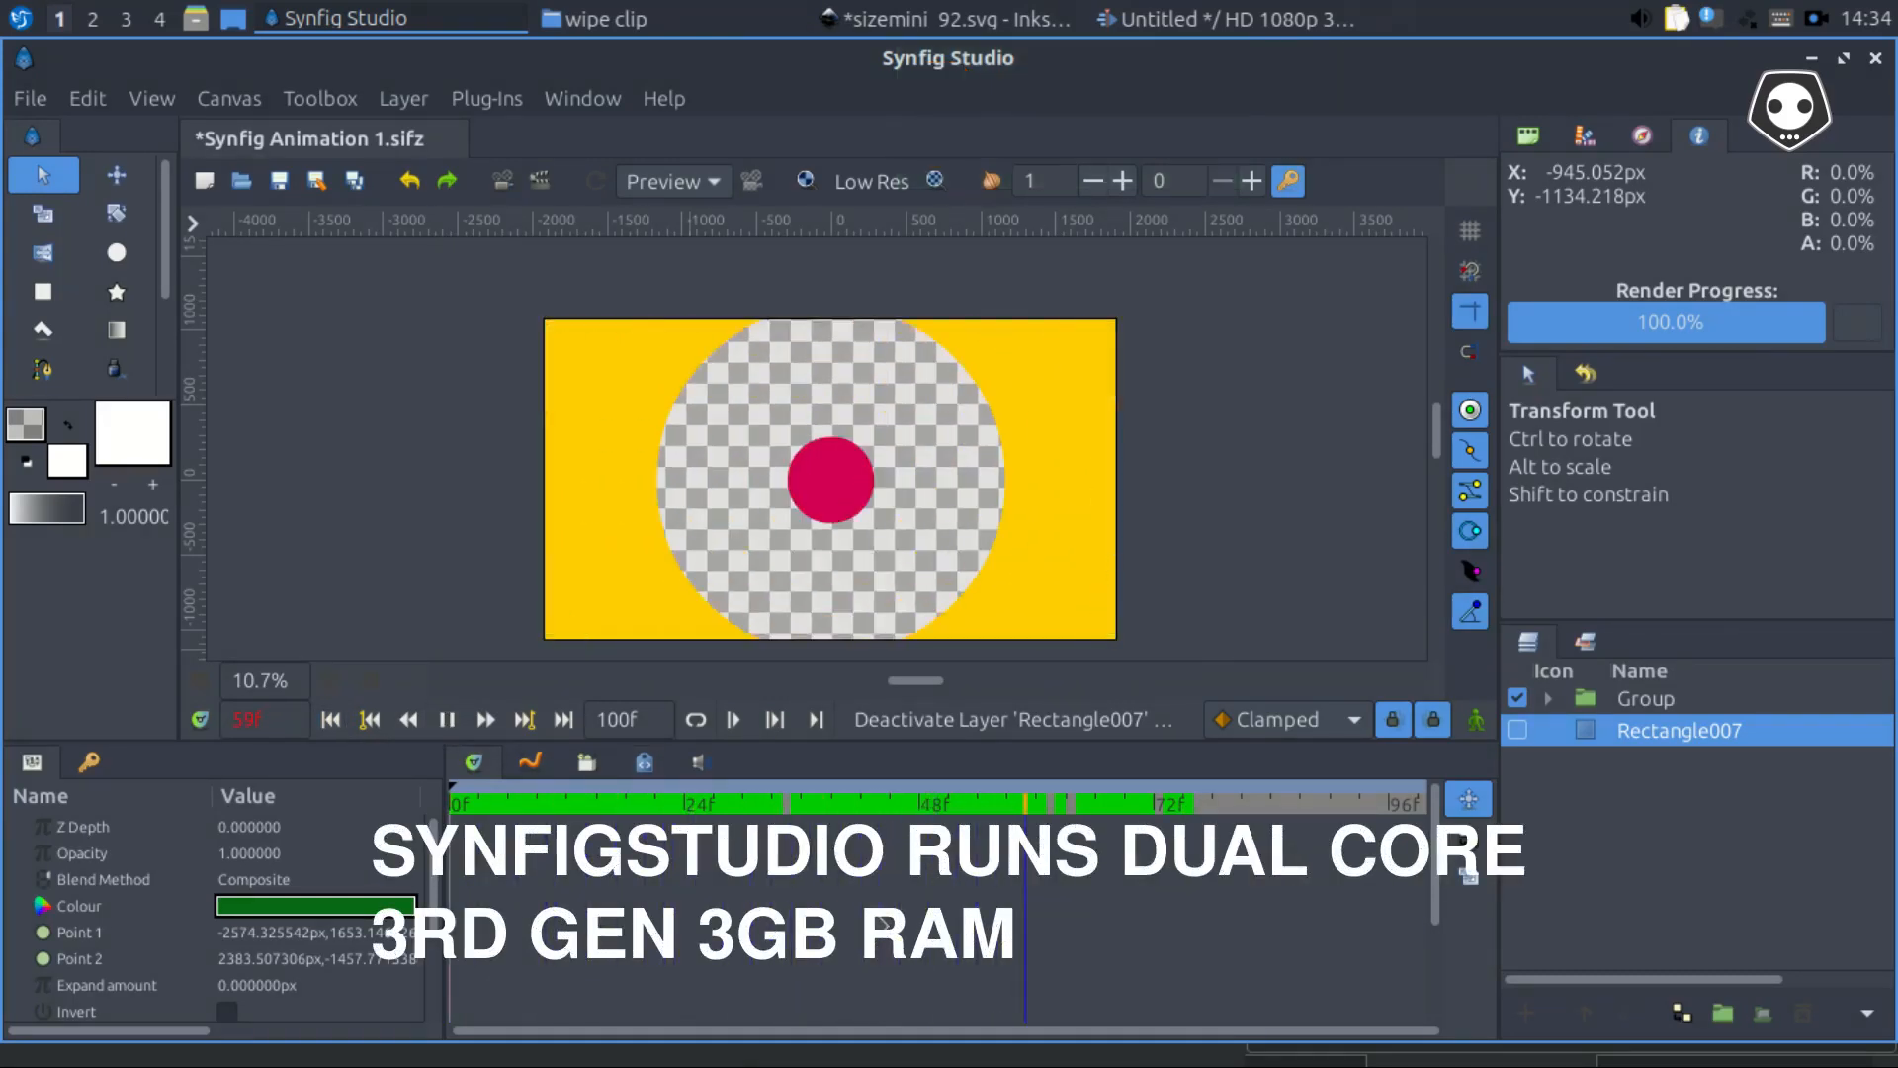
{"action": "key", "text": "space"}
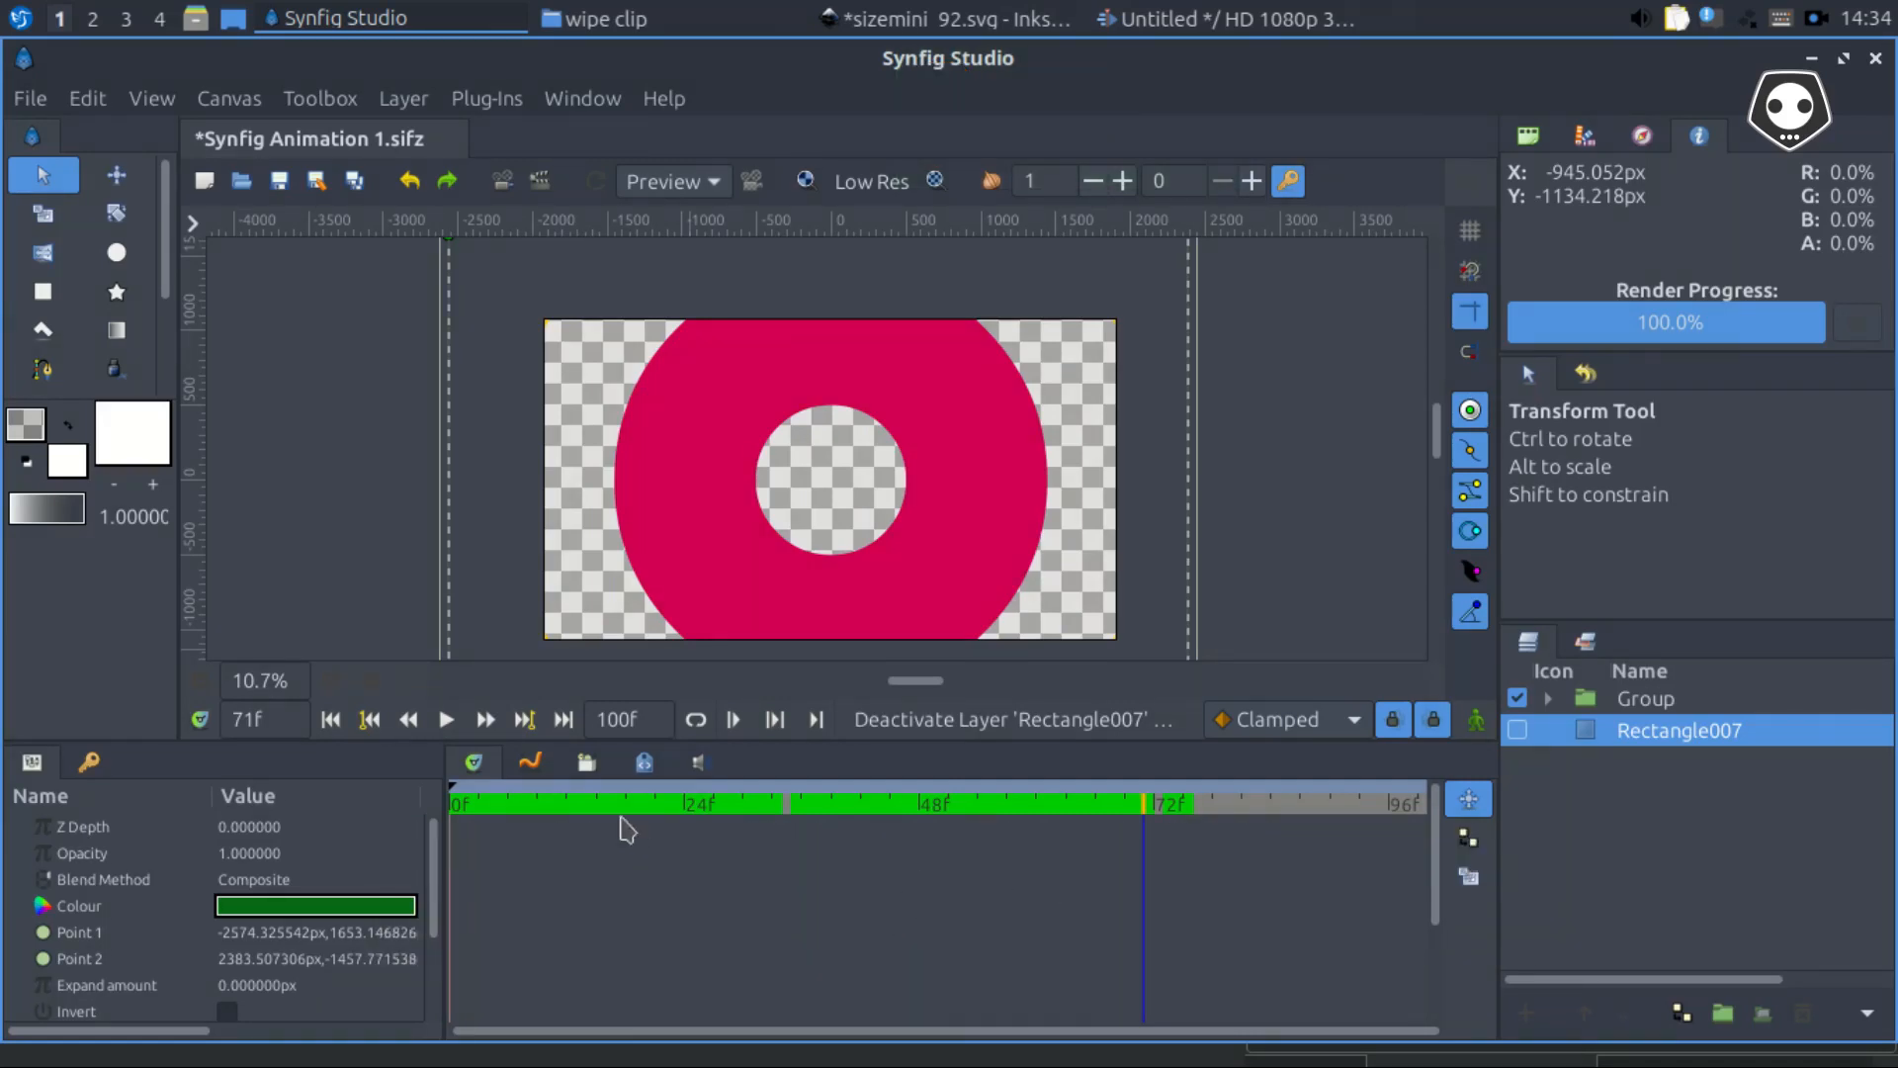
{"action": "left_click", "coordinate": [330, 719]}
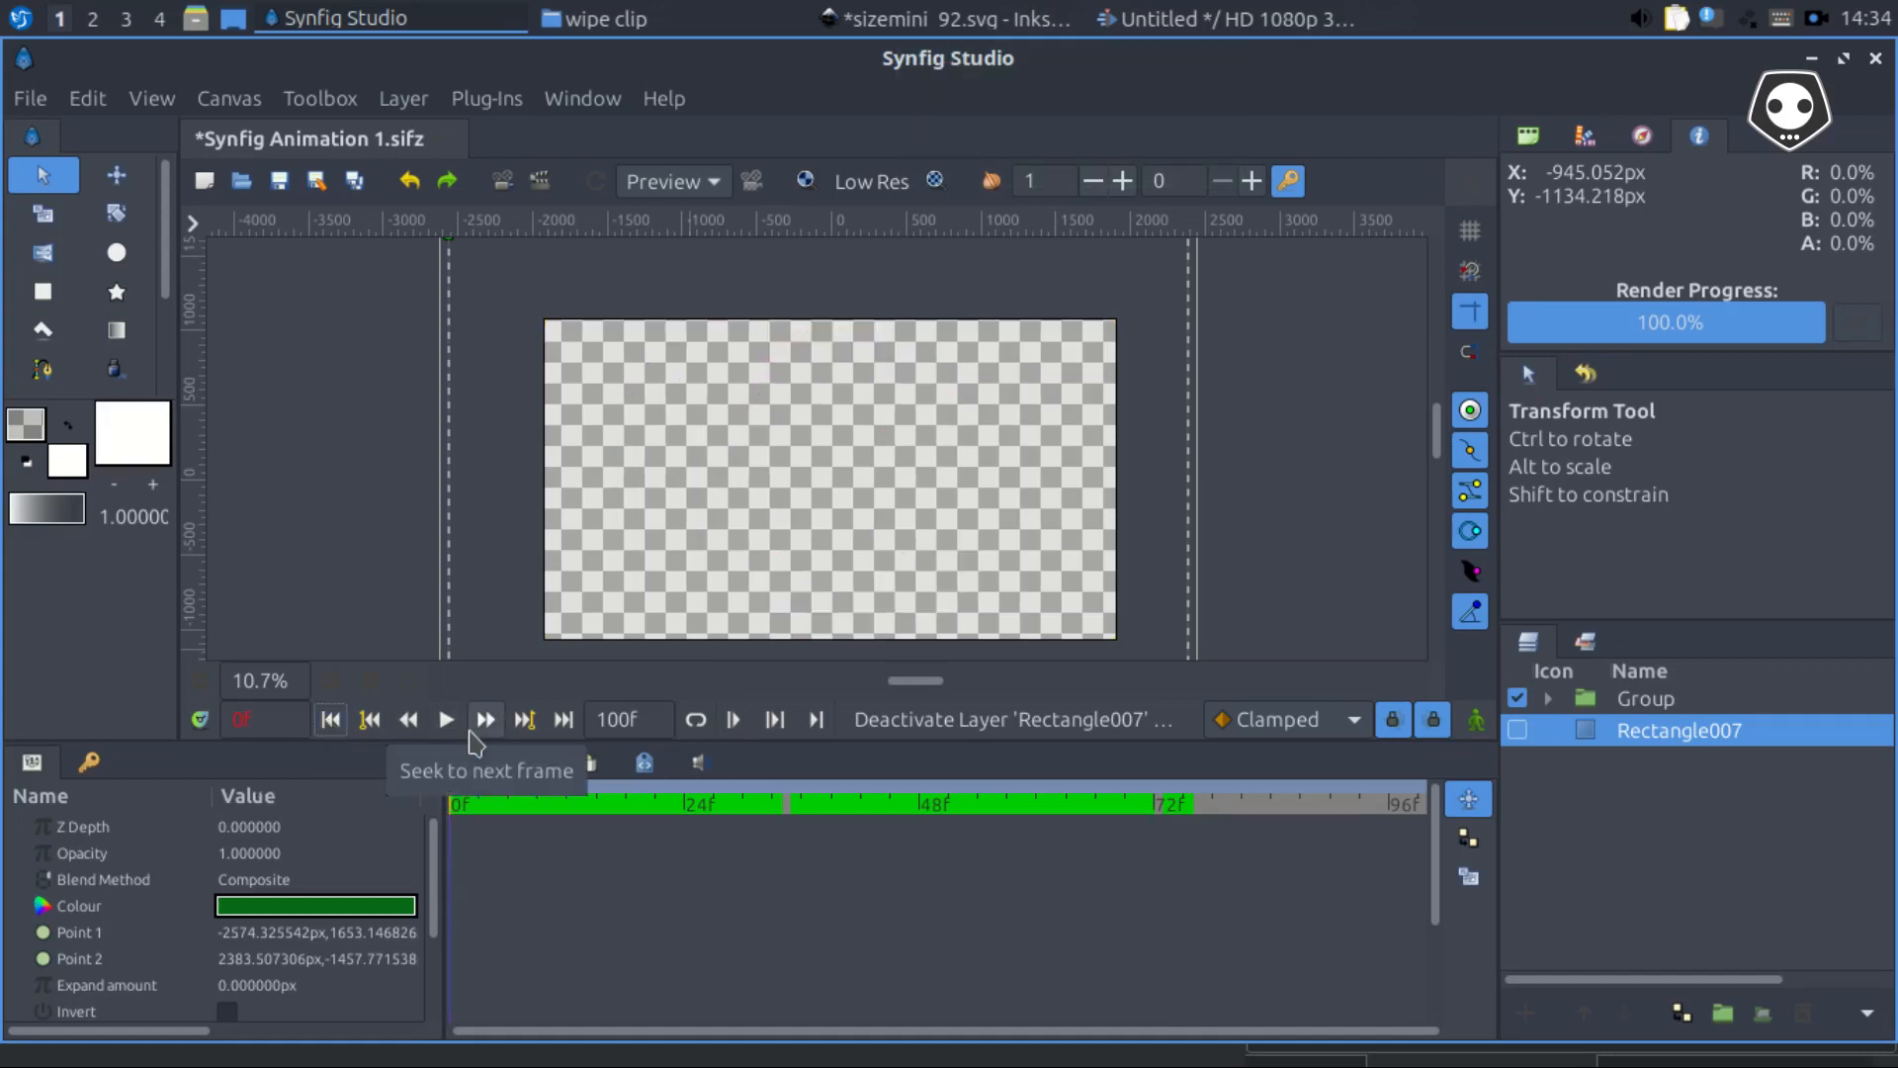
{"action": "left_click", "coordinate": [440, 726]}
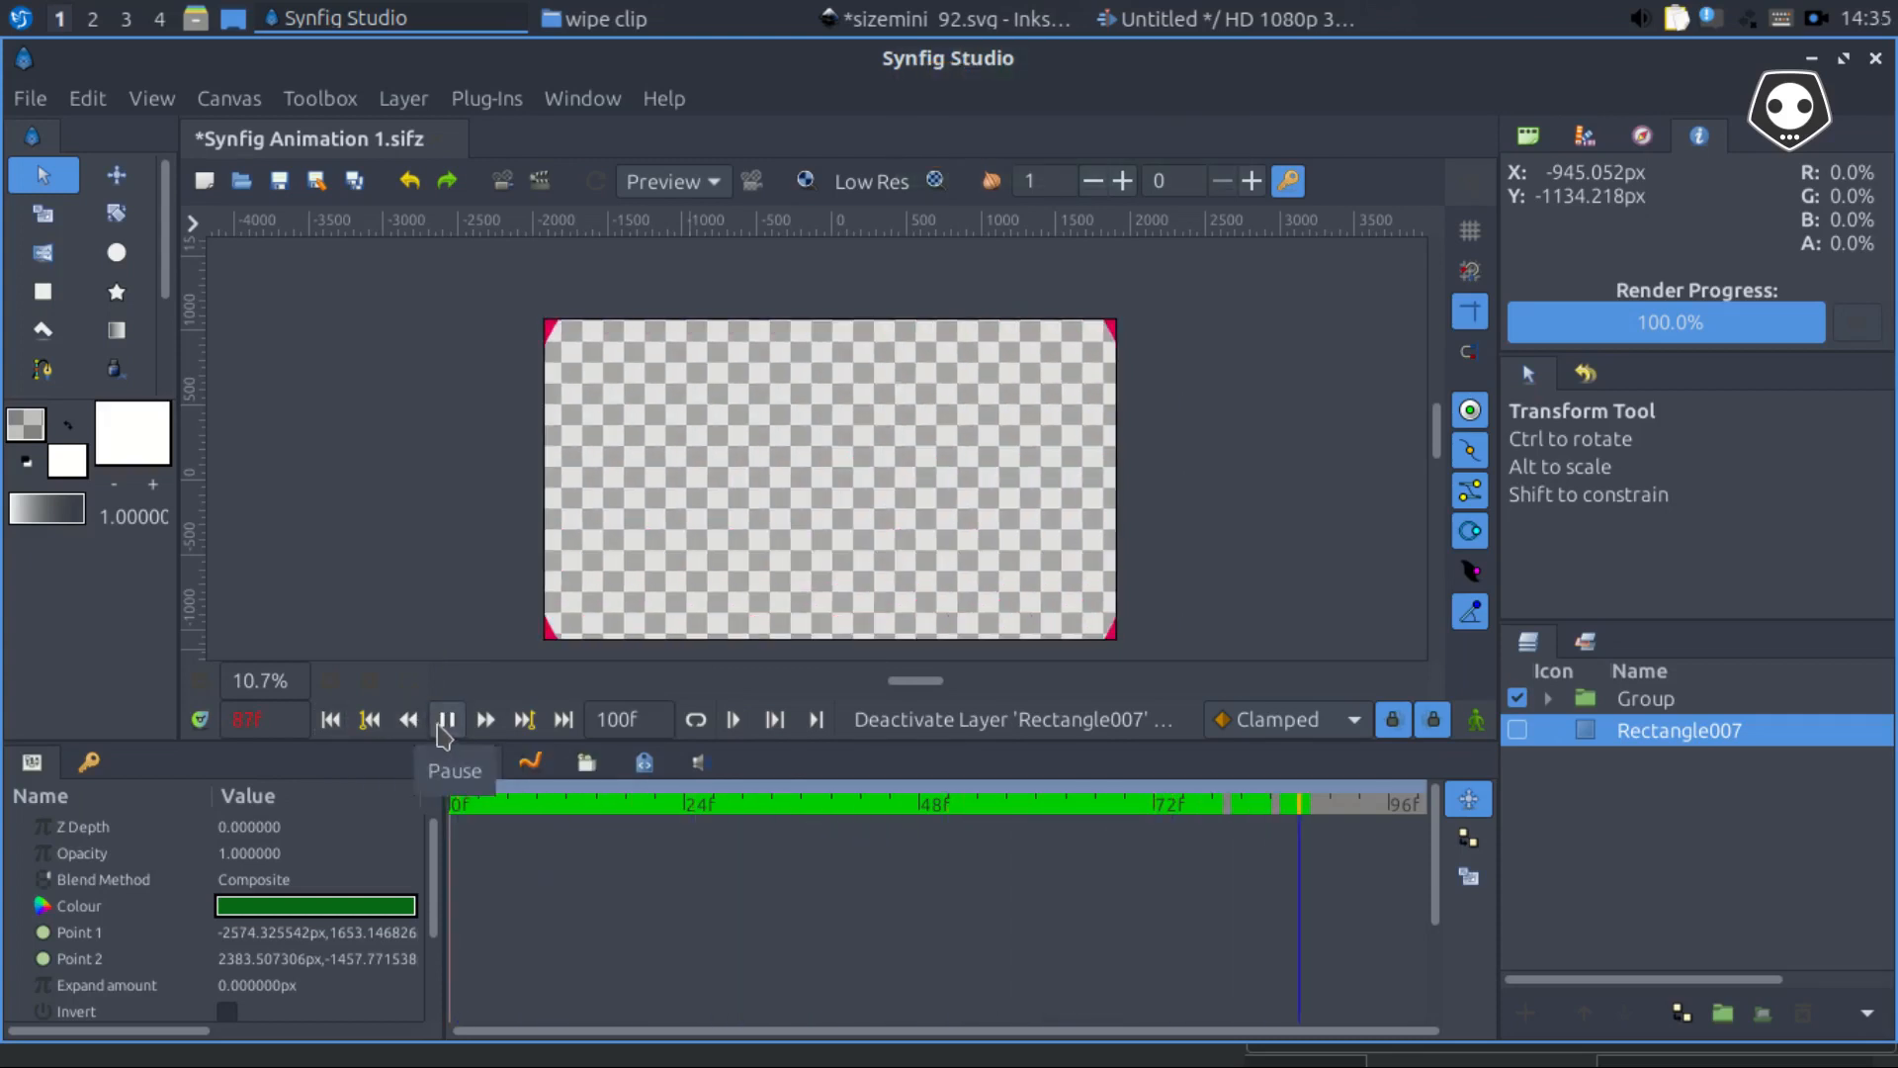
{"action": "left_click", "coordinate": [444, 723]}
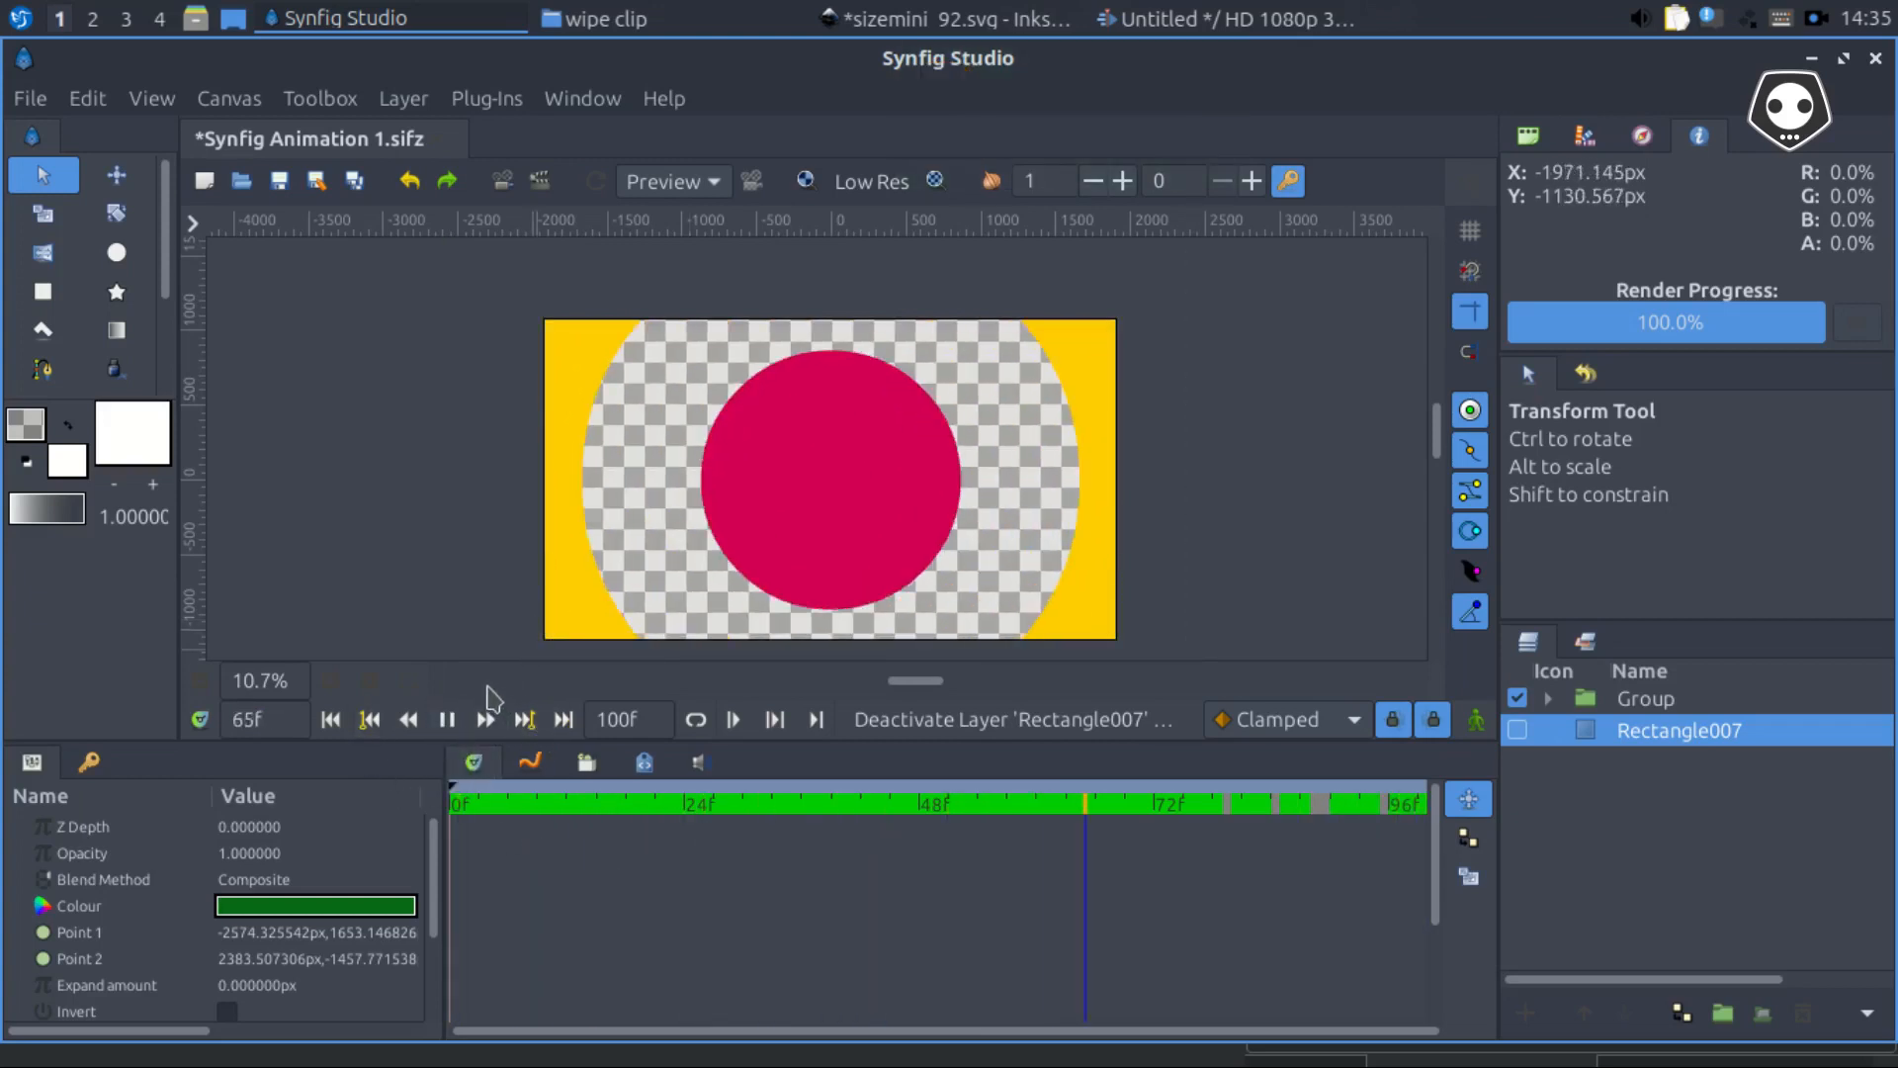
{"action": "left_click", "coordinate": [330, 719]}
{"action": "left_click", "coordinate": [448, 720]}
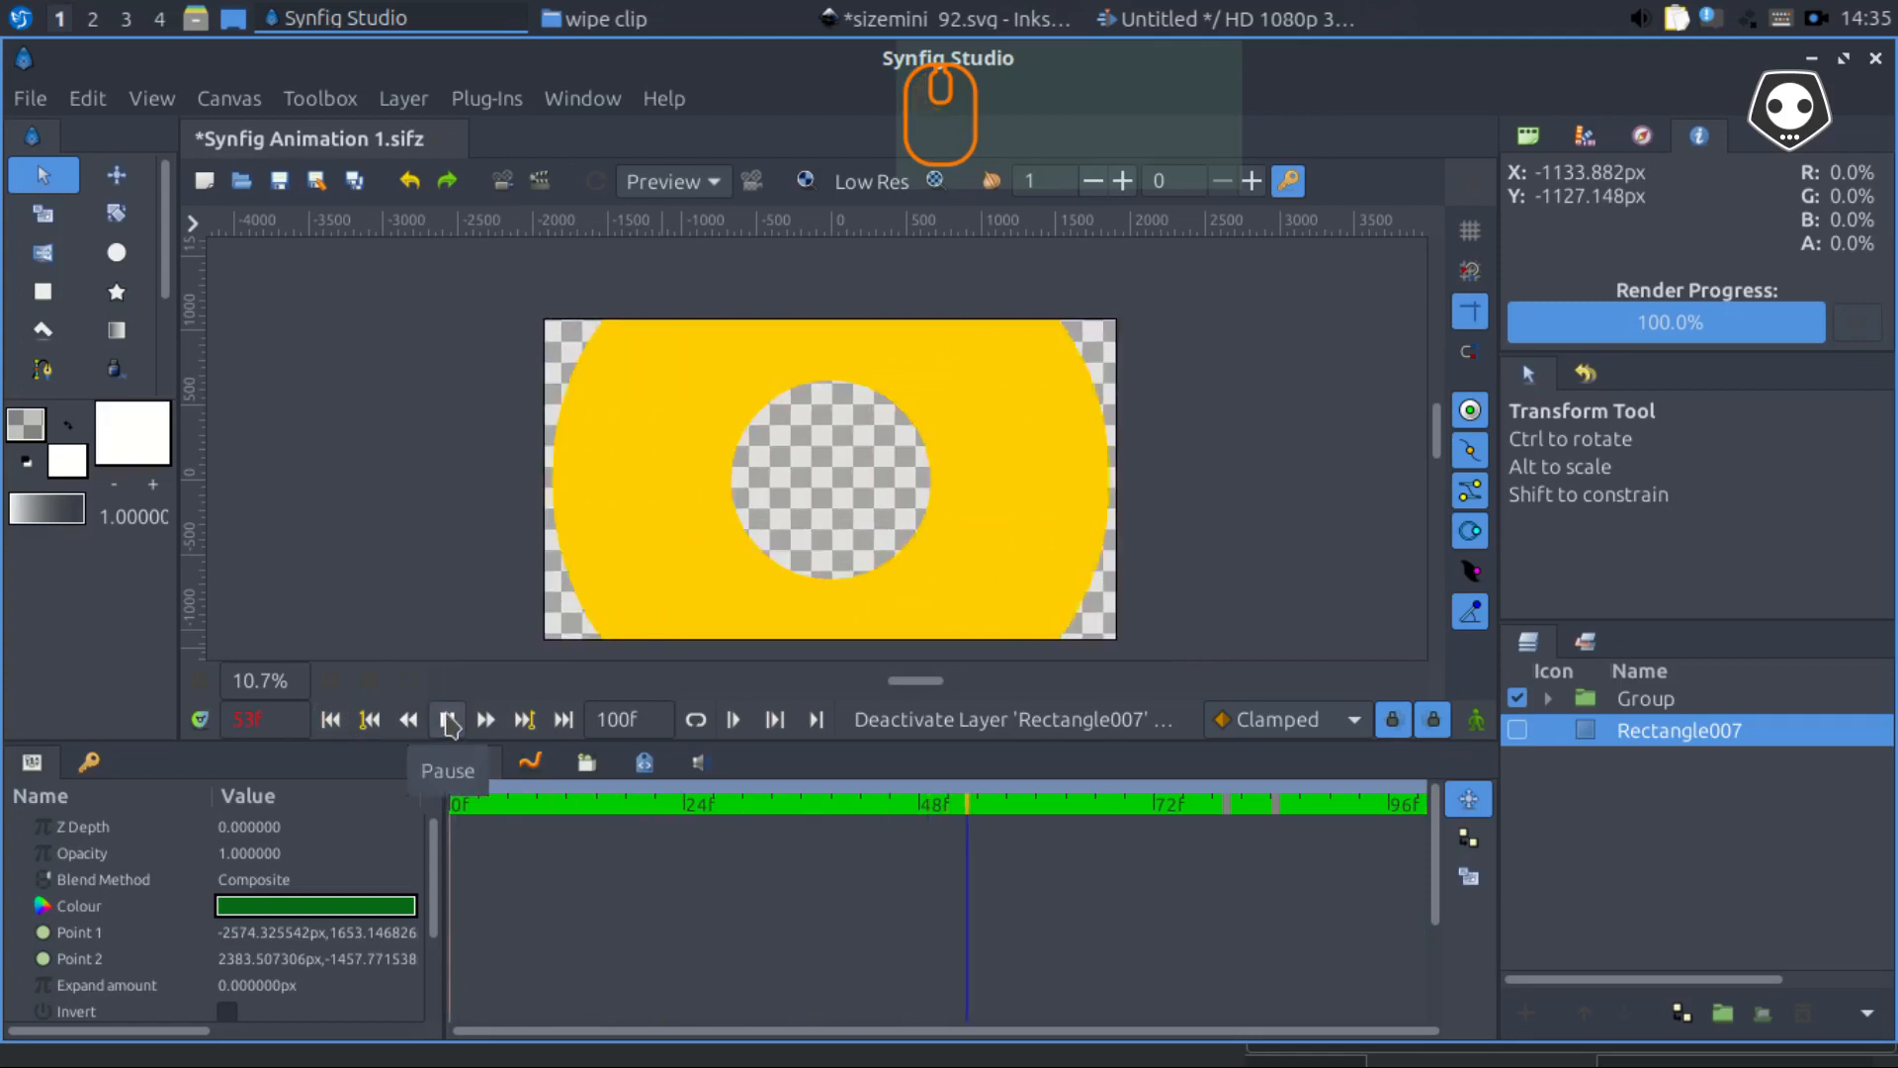
{"action": "left_click", "coordinate": [261, 727]}
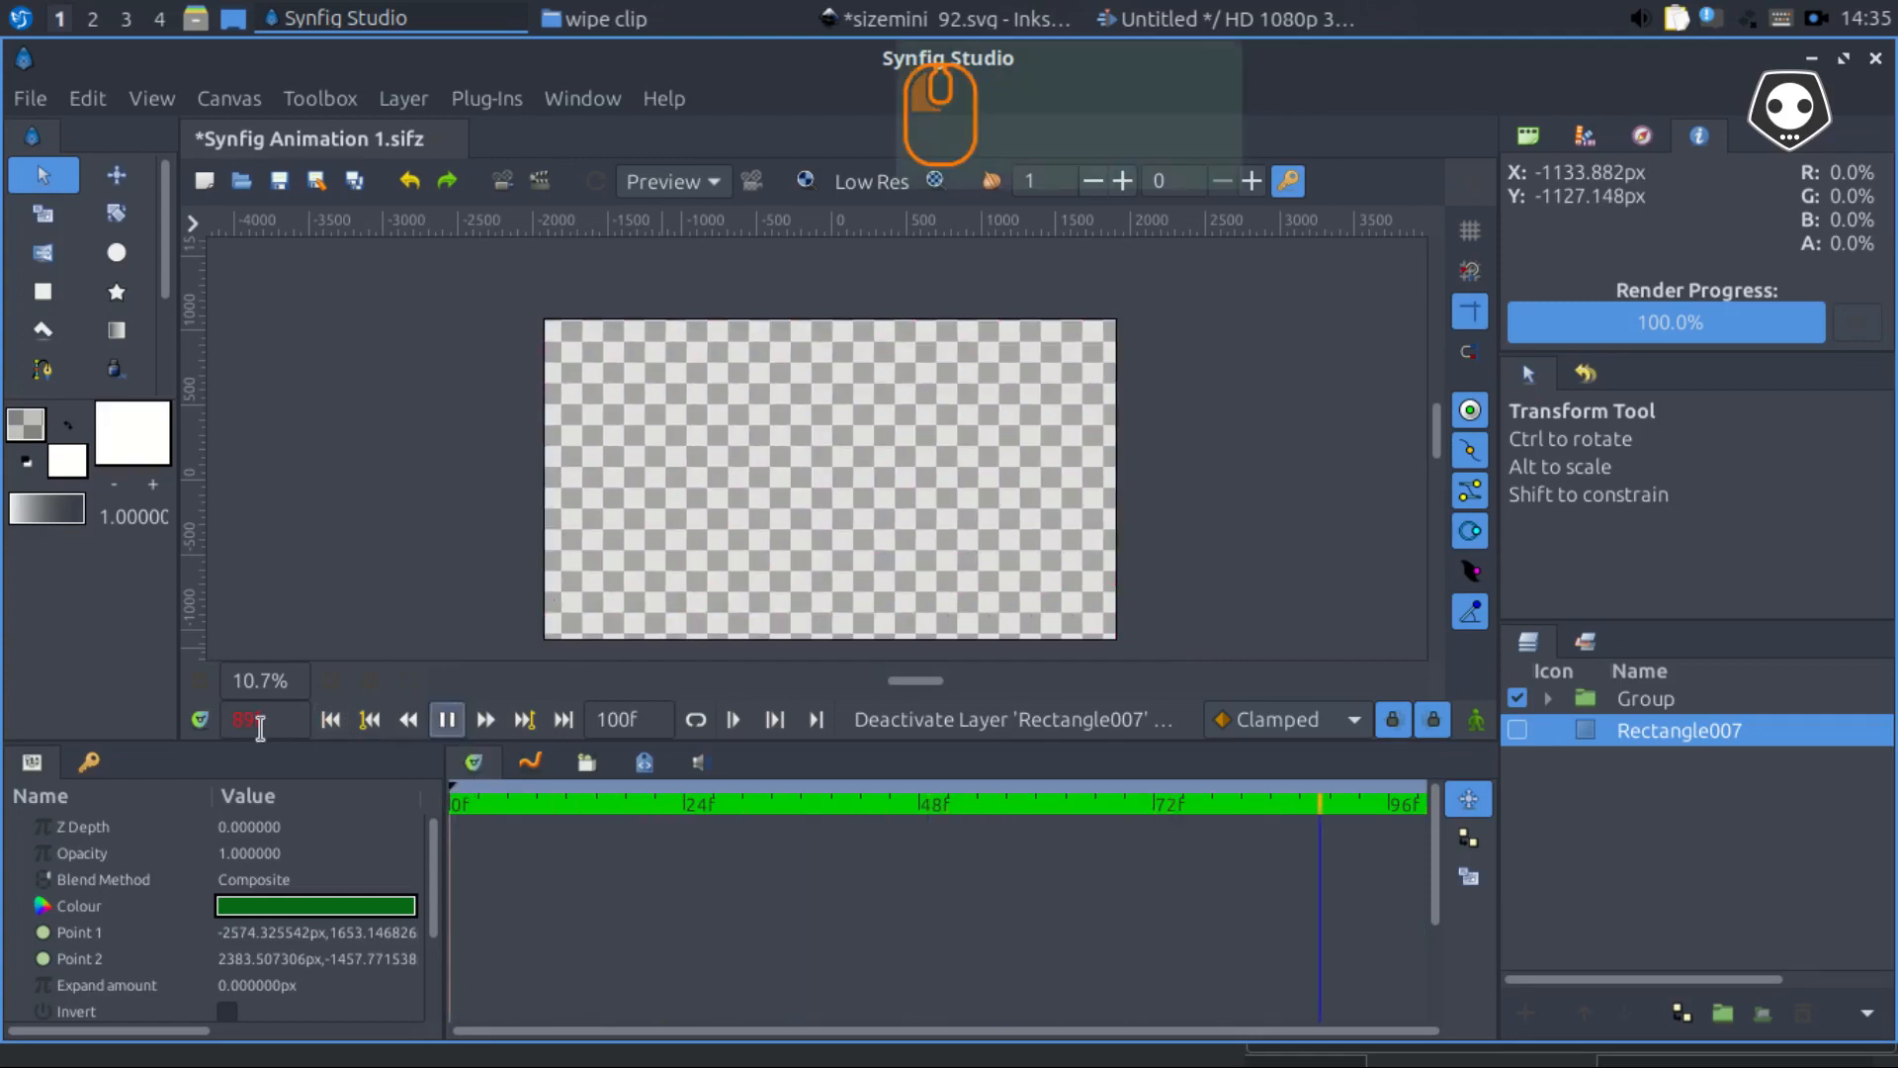
{"action": "left_click", "coordinate": [332, 719]}
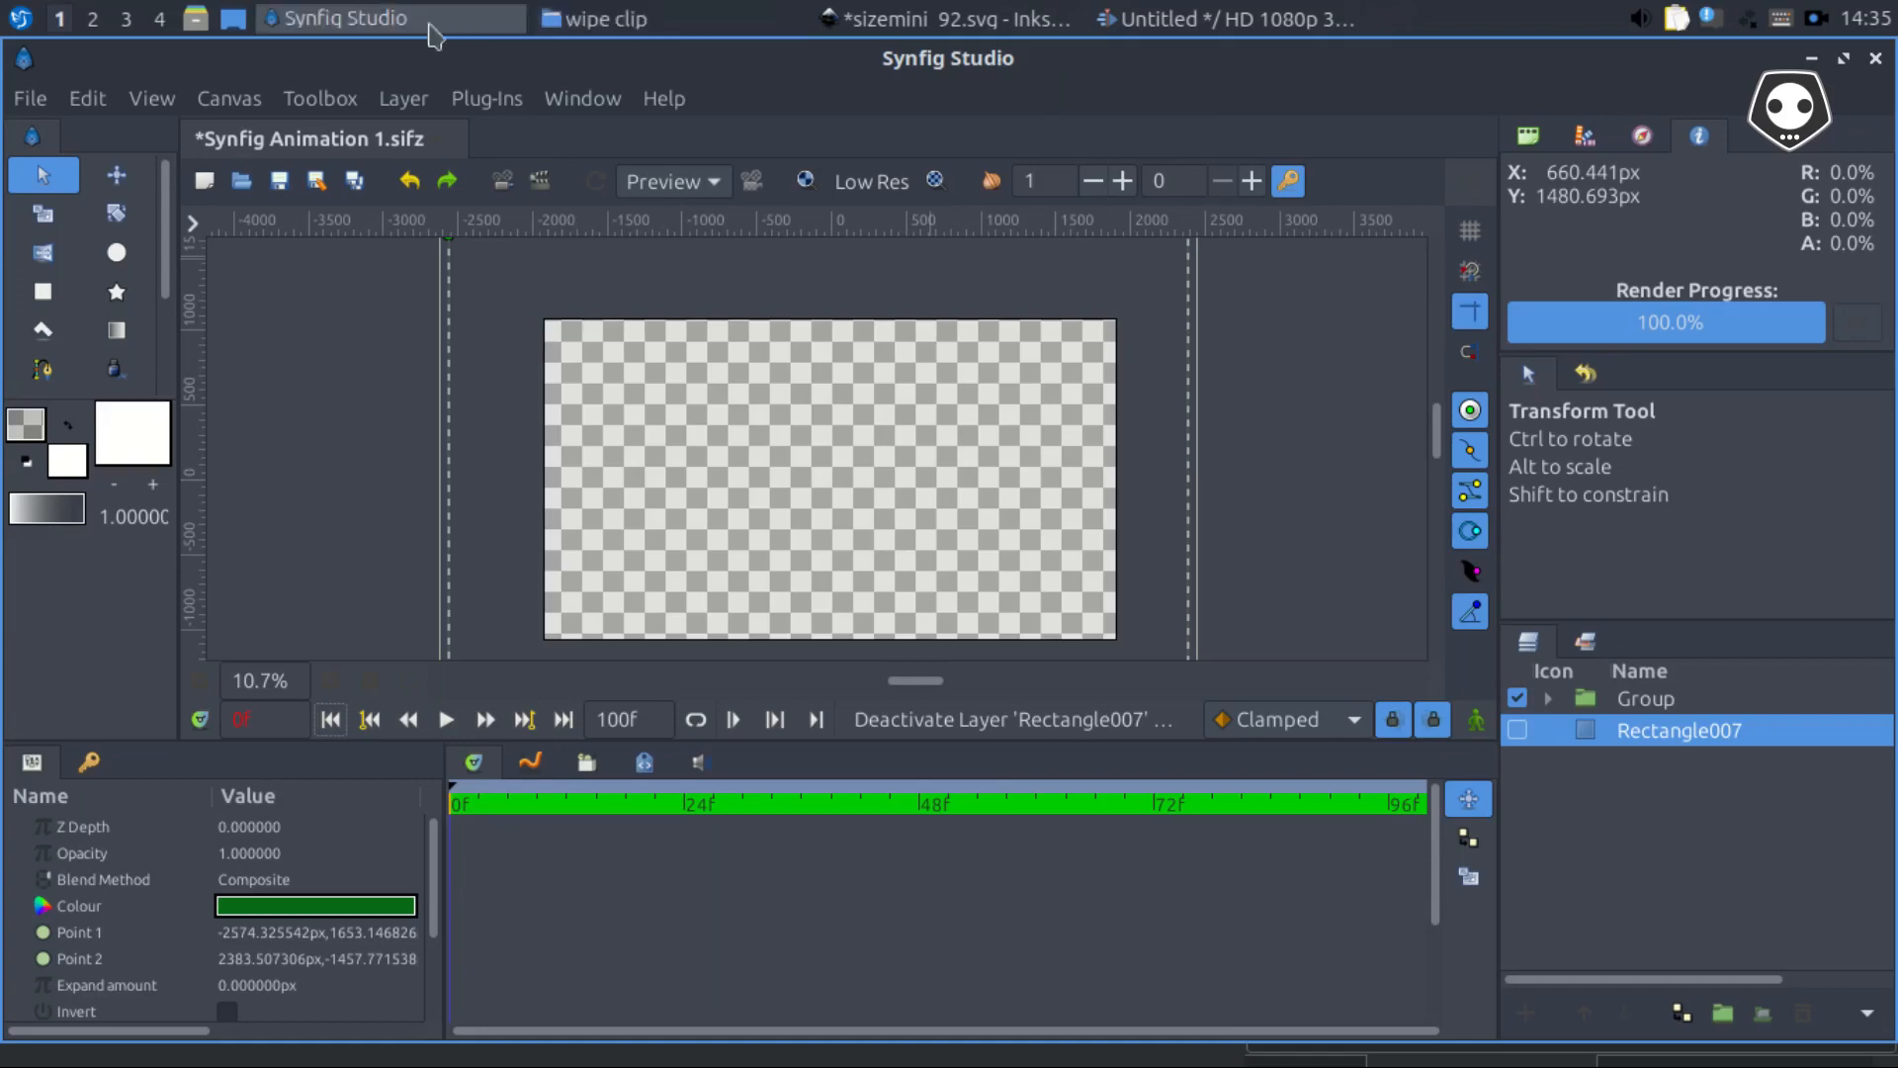
Switch to Kdenlive, play the circle transition over the cut between the two V1 clips and check circleanima 3 col.avi among the project clips
{"action": "left_click", "coordinate": [1169, 30]}
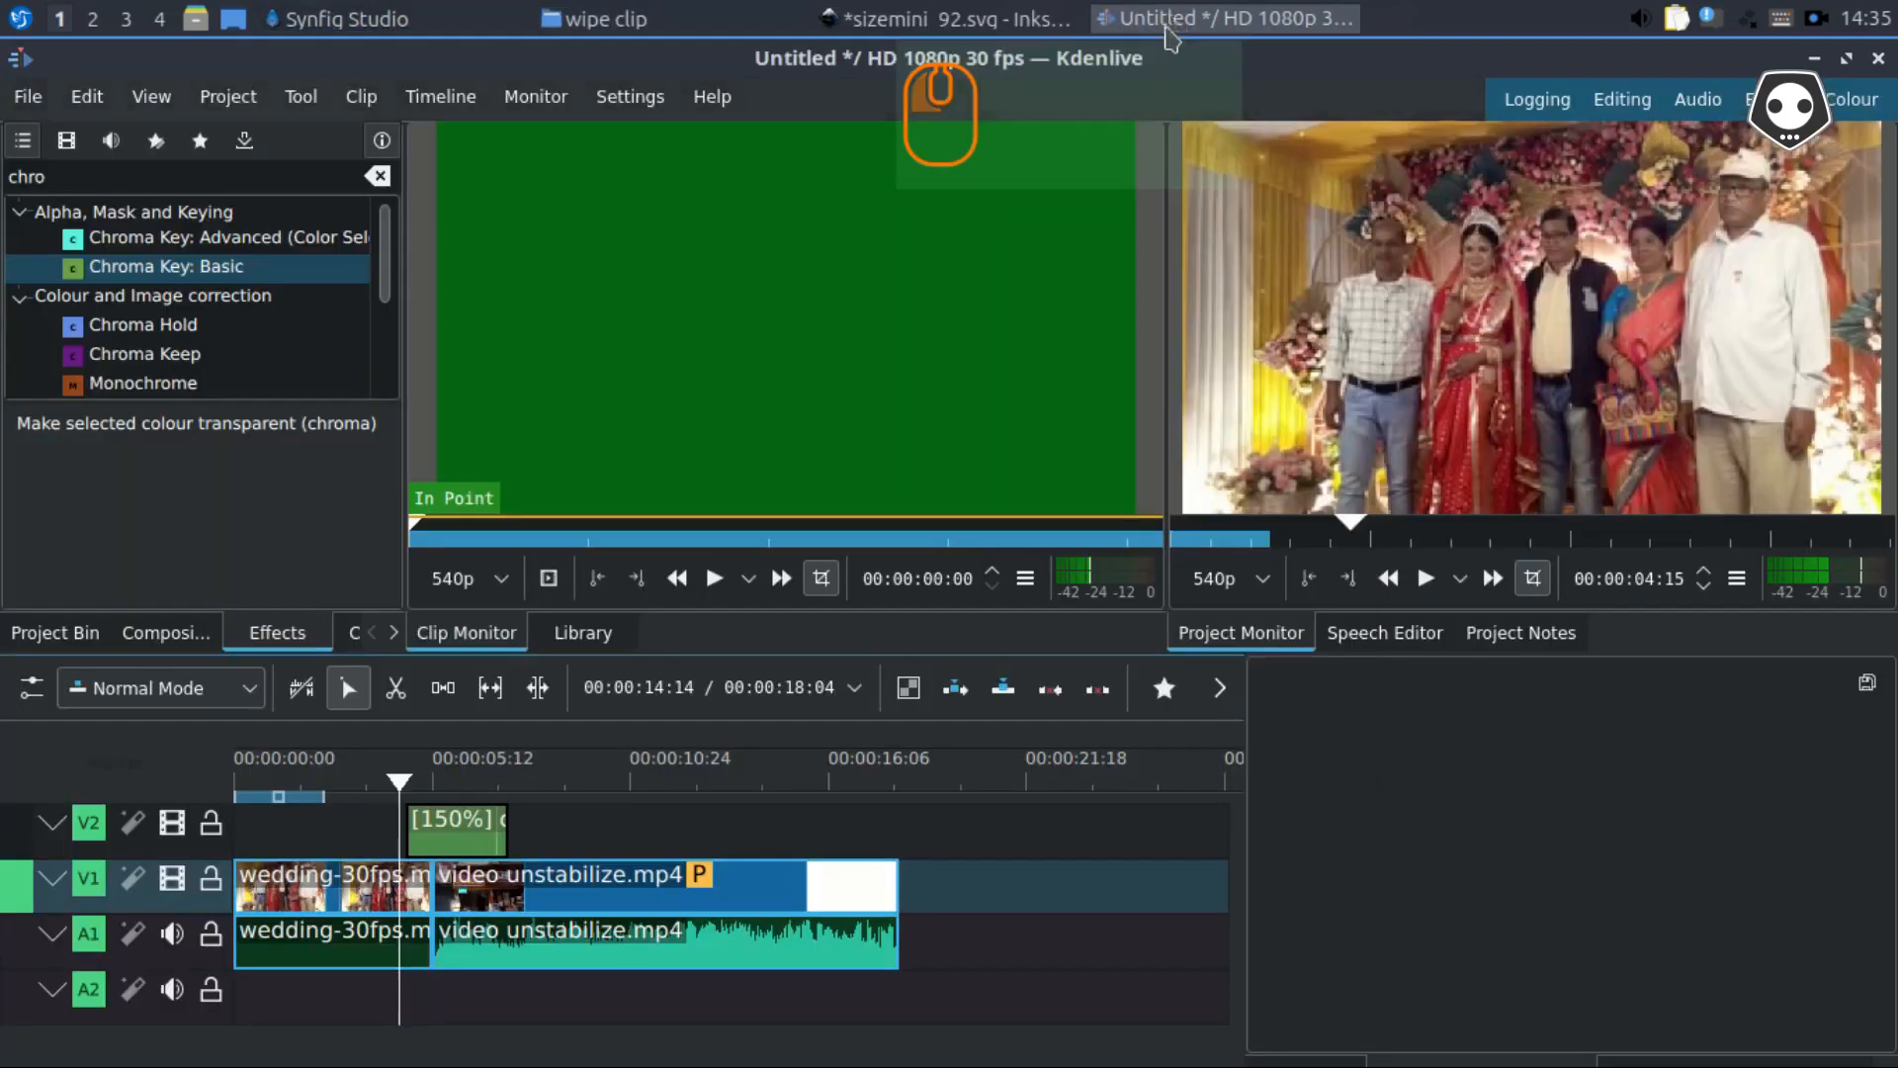
{"action": "left_click", "coordinate": [403, 781]}
{"action": "key", "text": "space"}
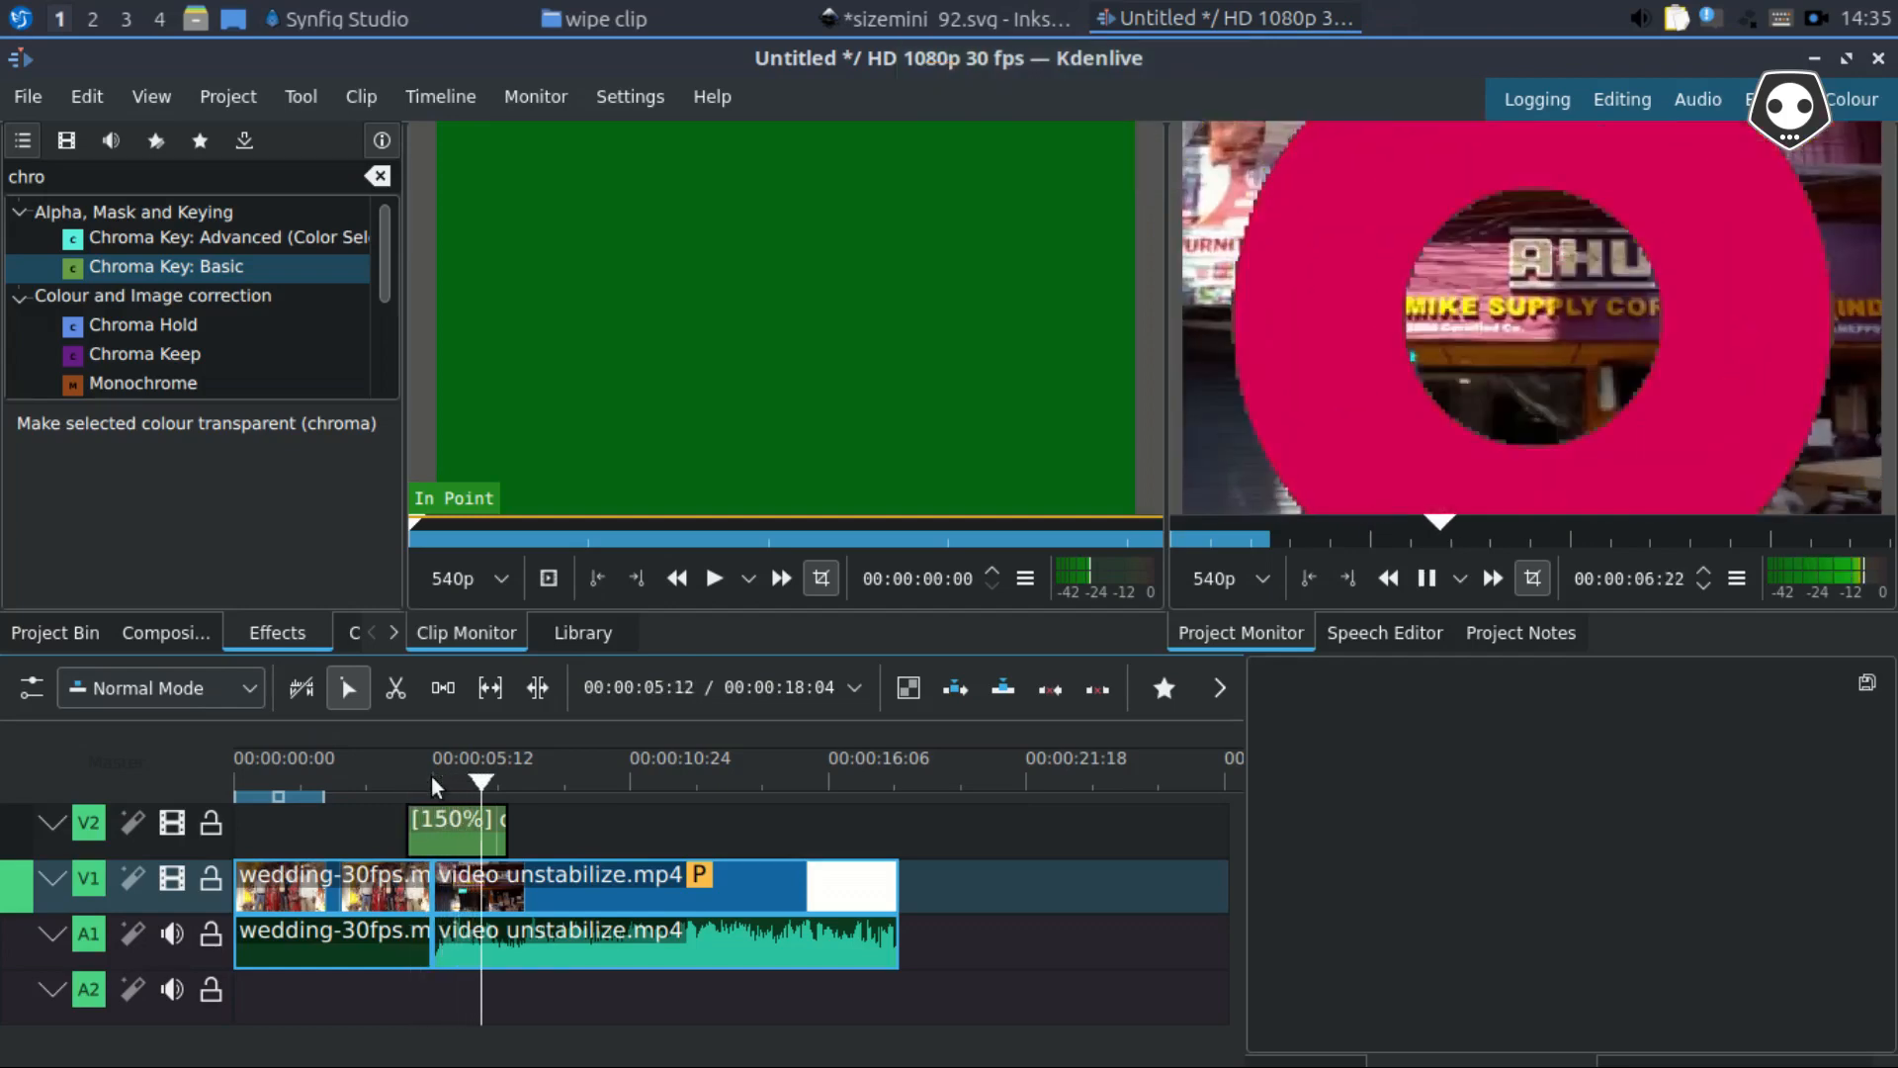
{"action": "key", "text": "space"}
{"action": "left_click", "coordinate": [58, 630]}
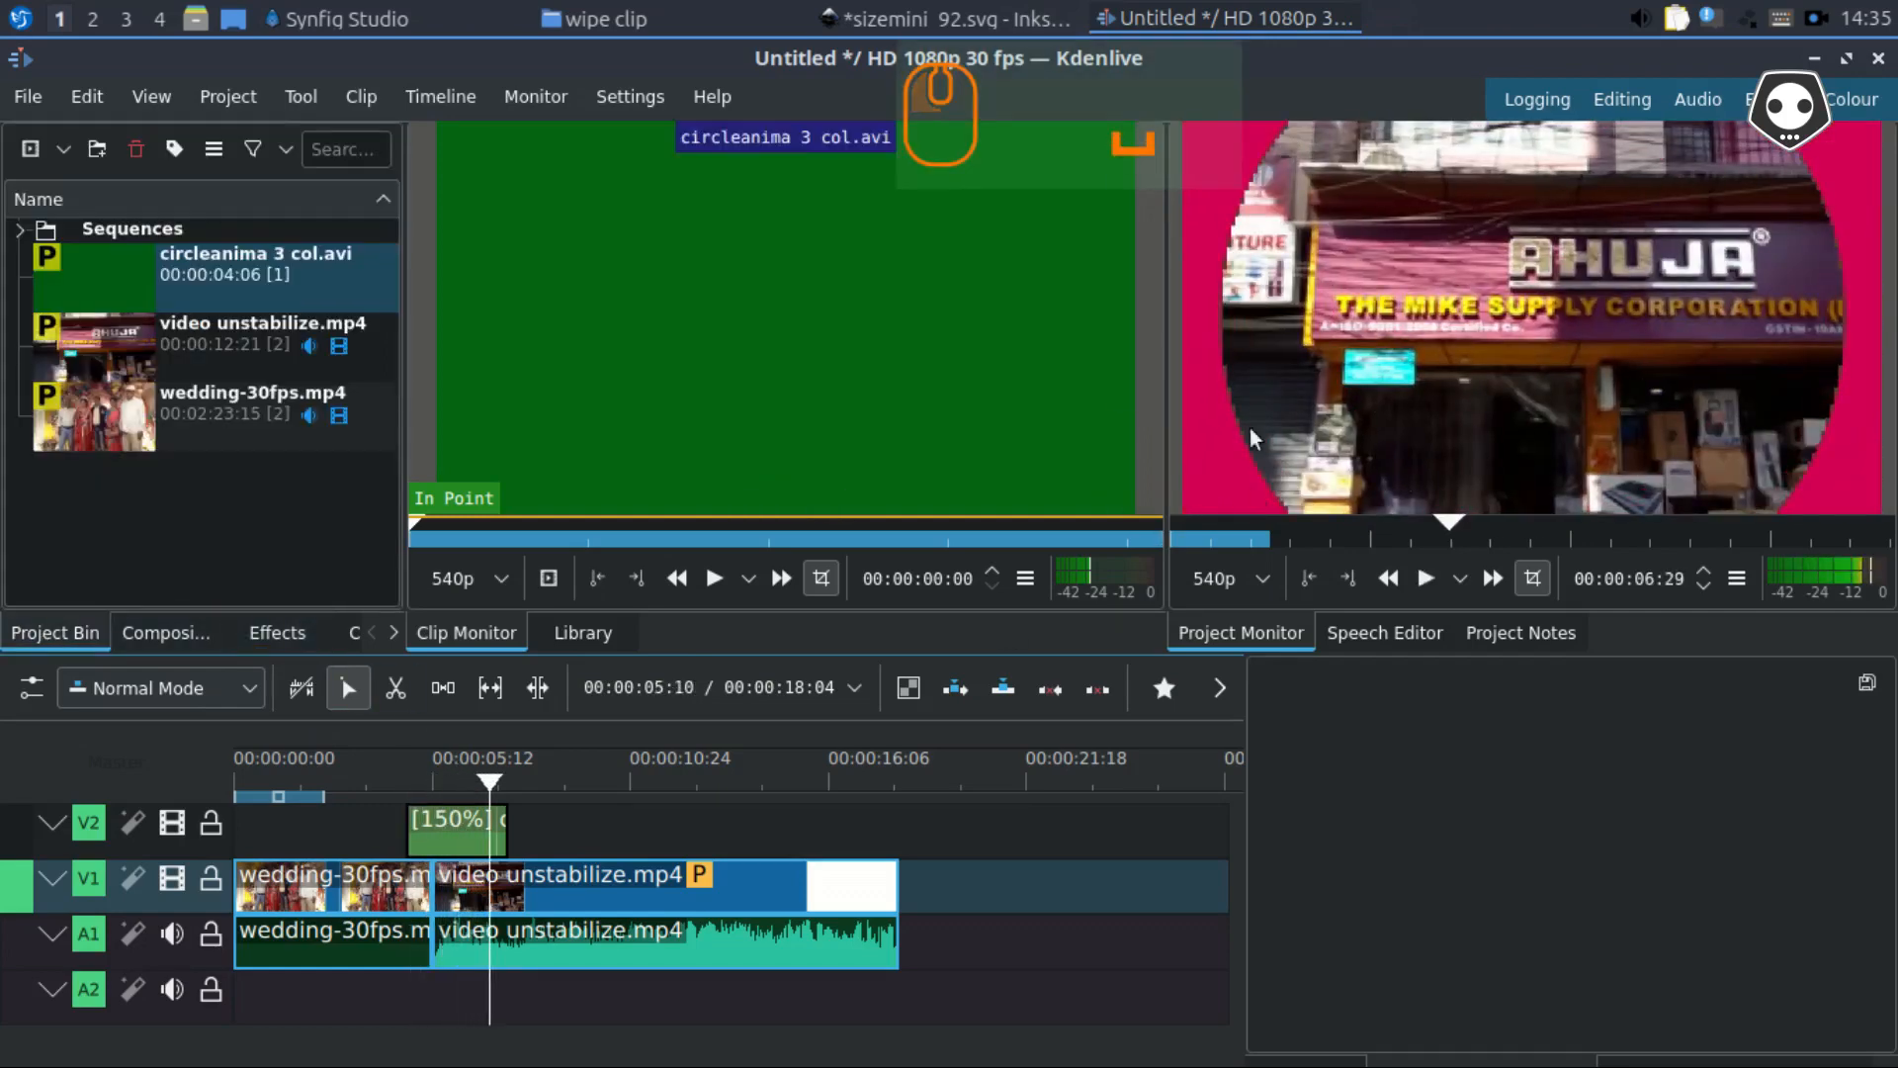
{"action": "left_click", "coordinate": [89, 301]}
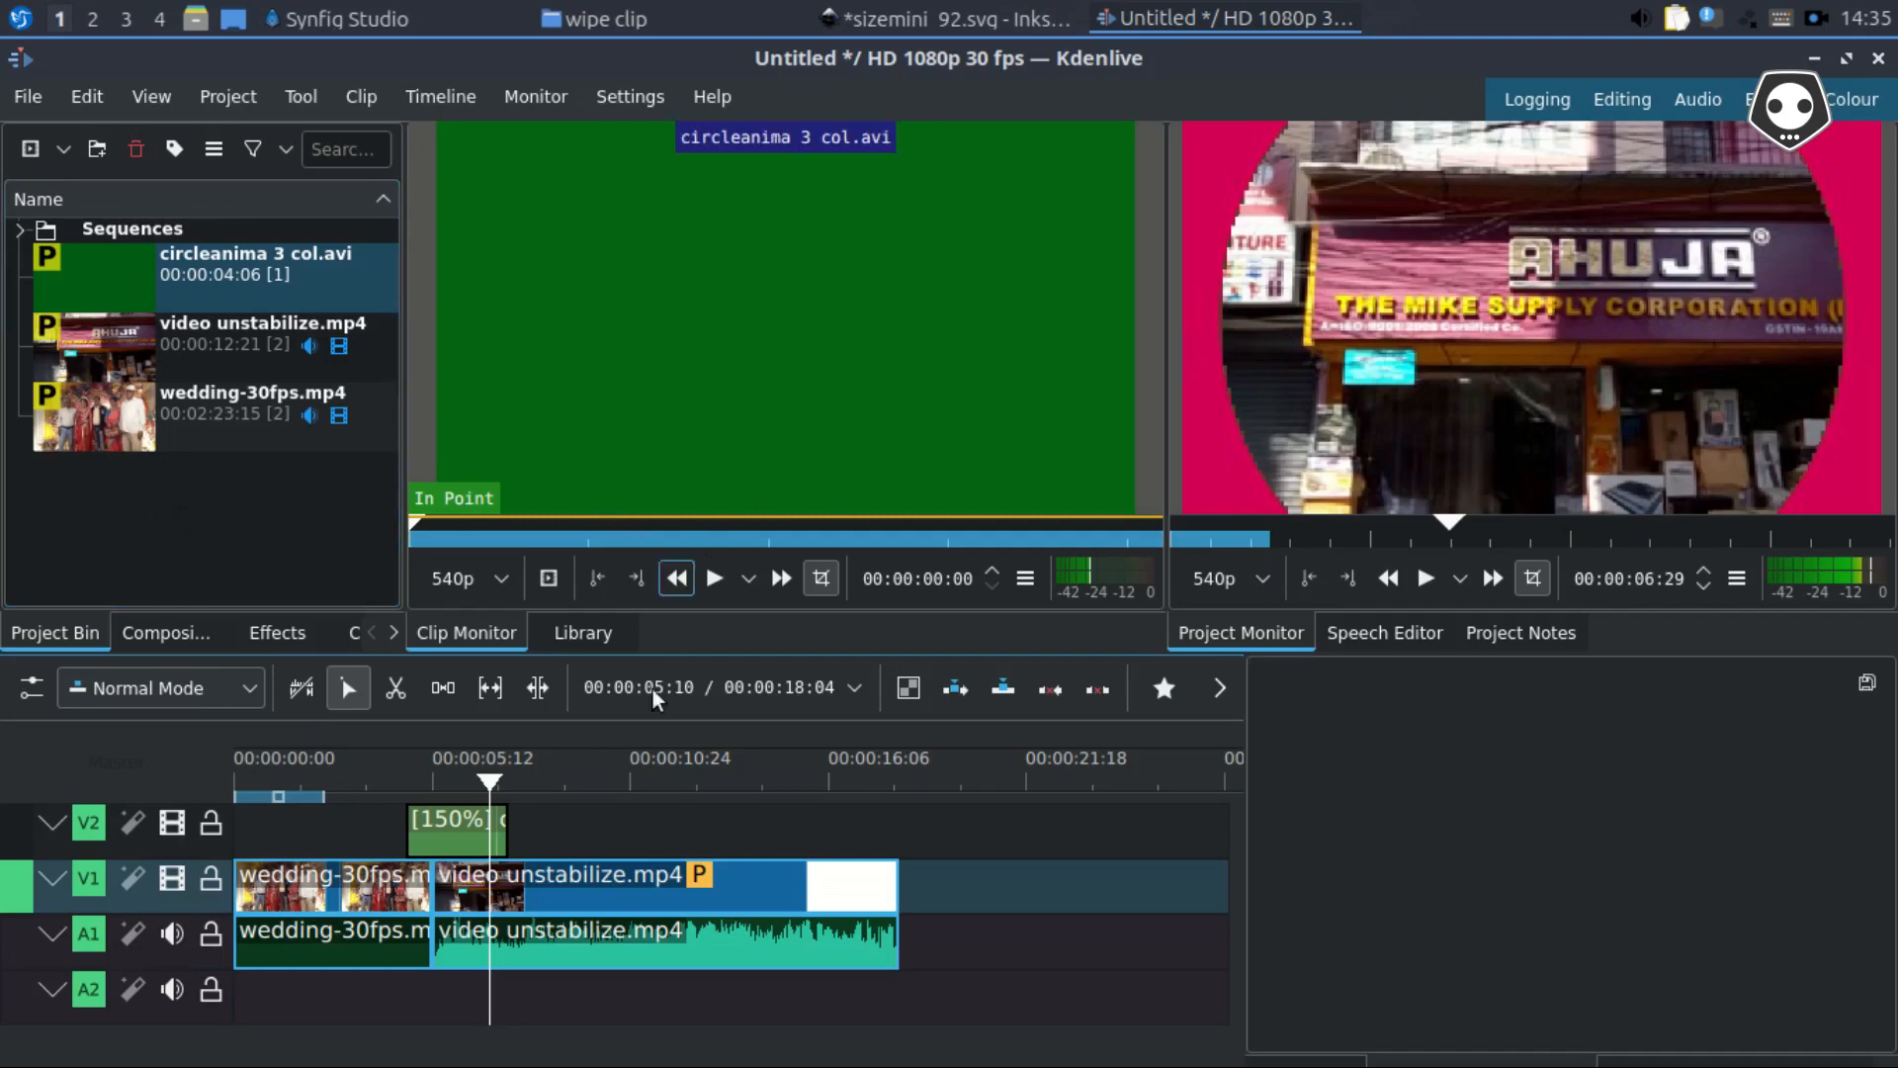
{"action": "left_click", "coordinate": [382, 787]}
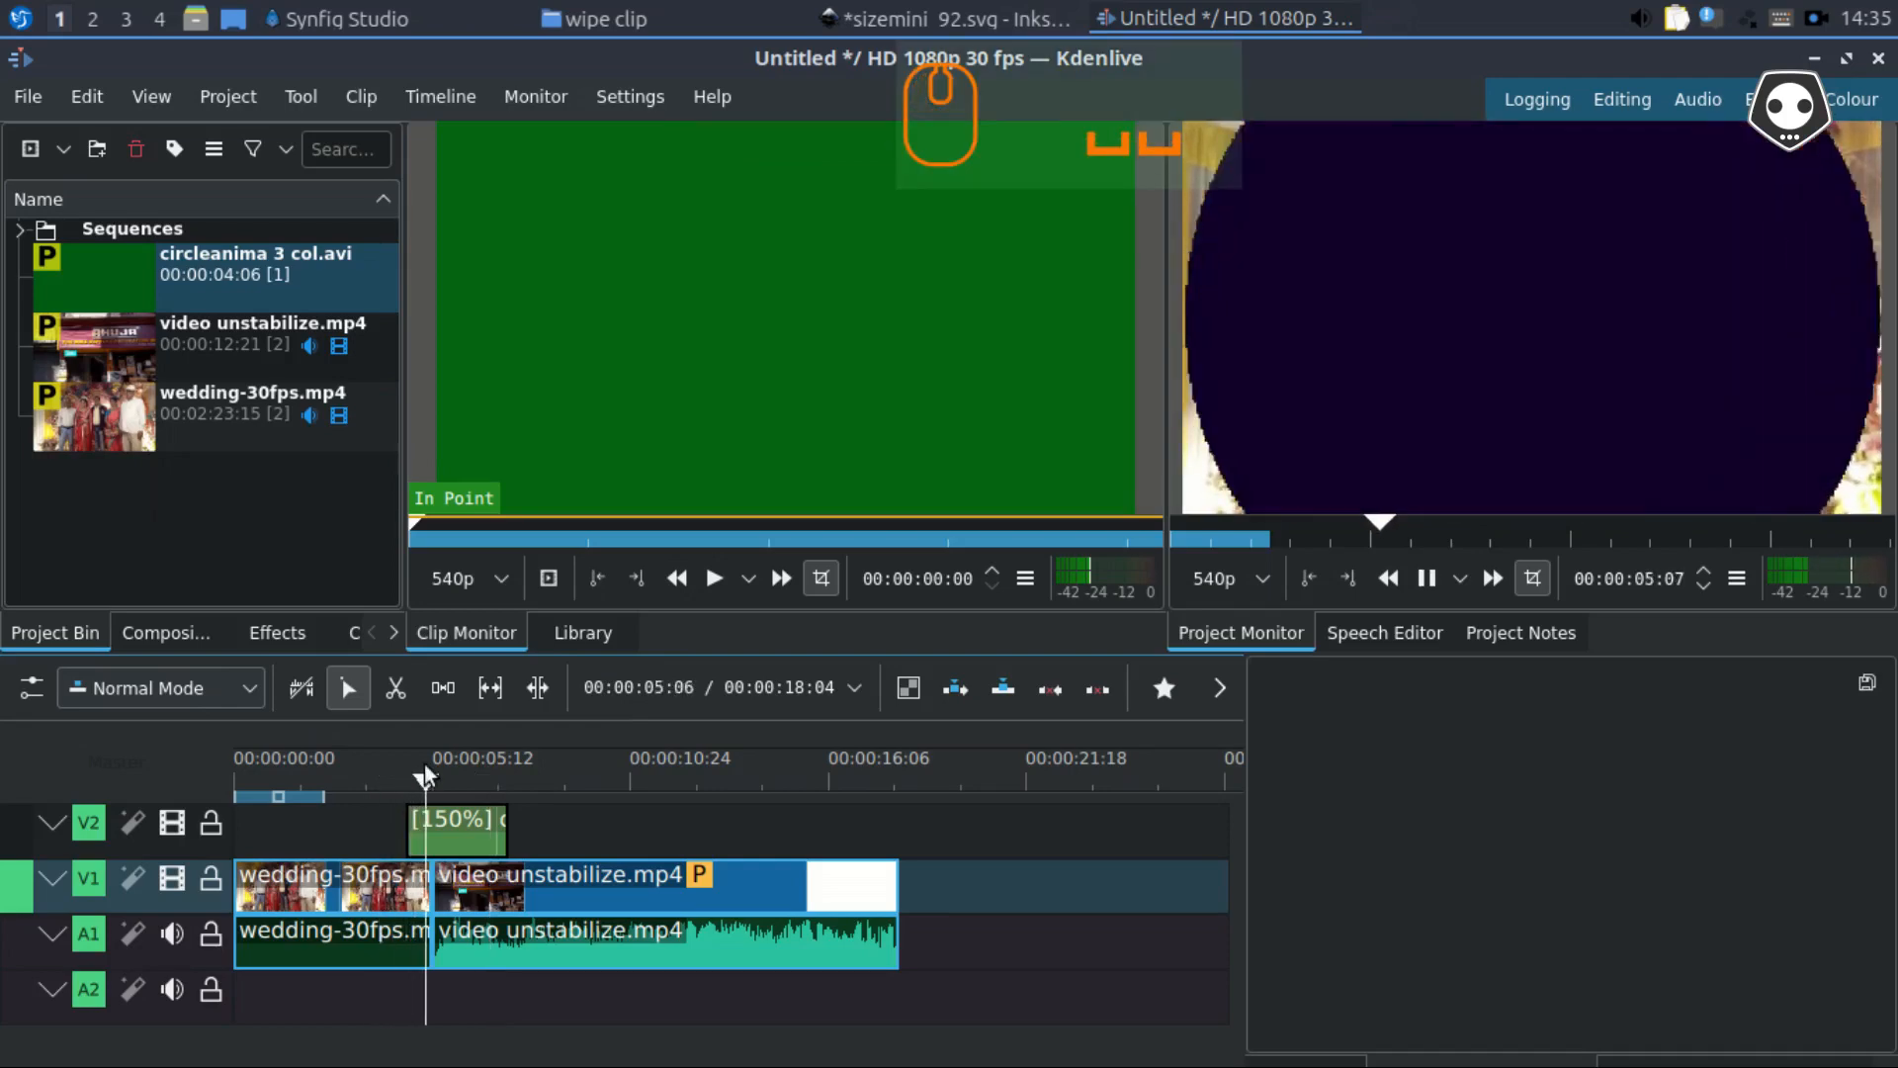
{"action": "key", "text": "space"}
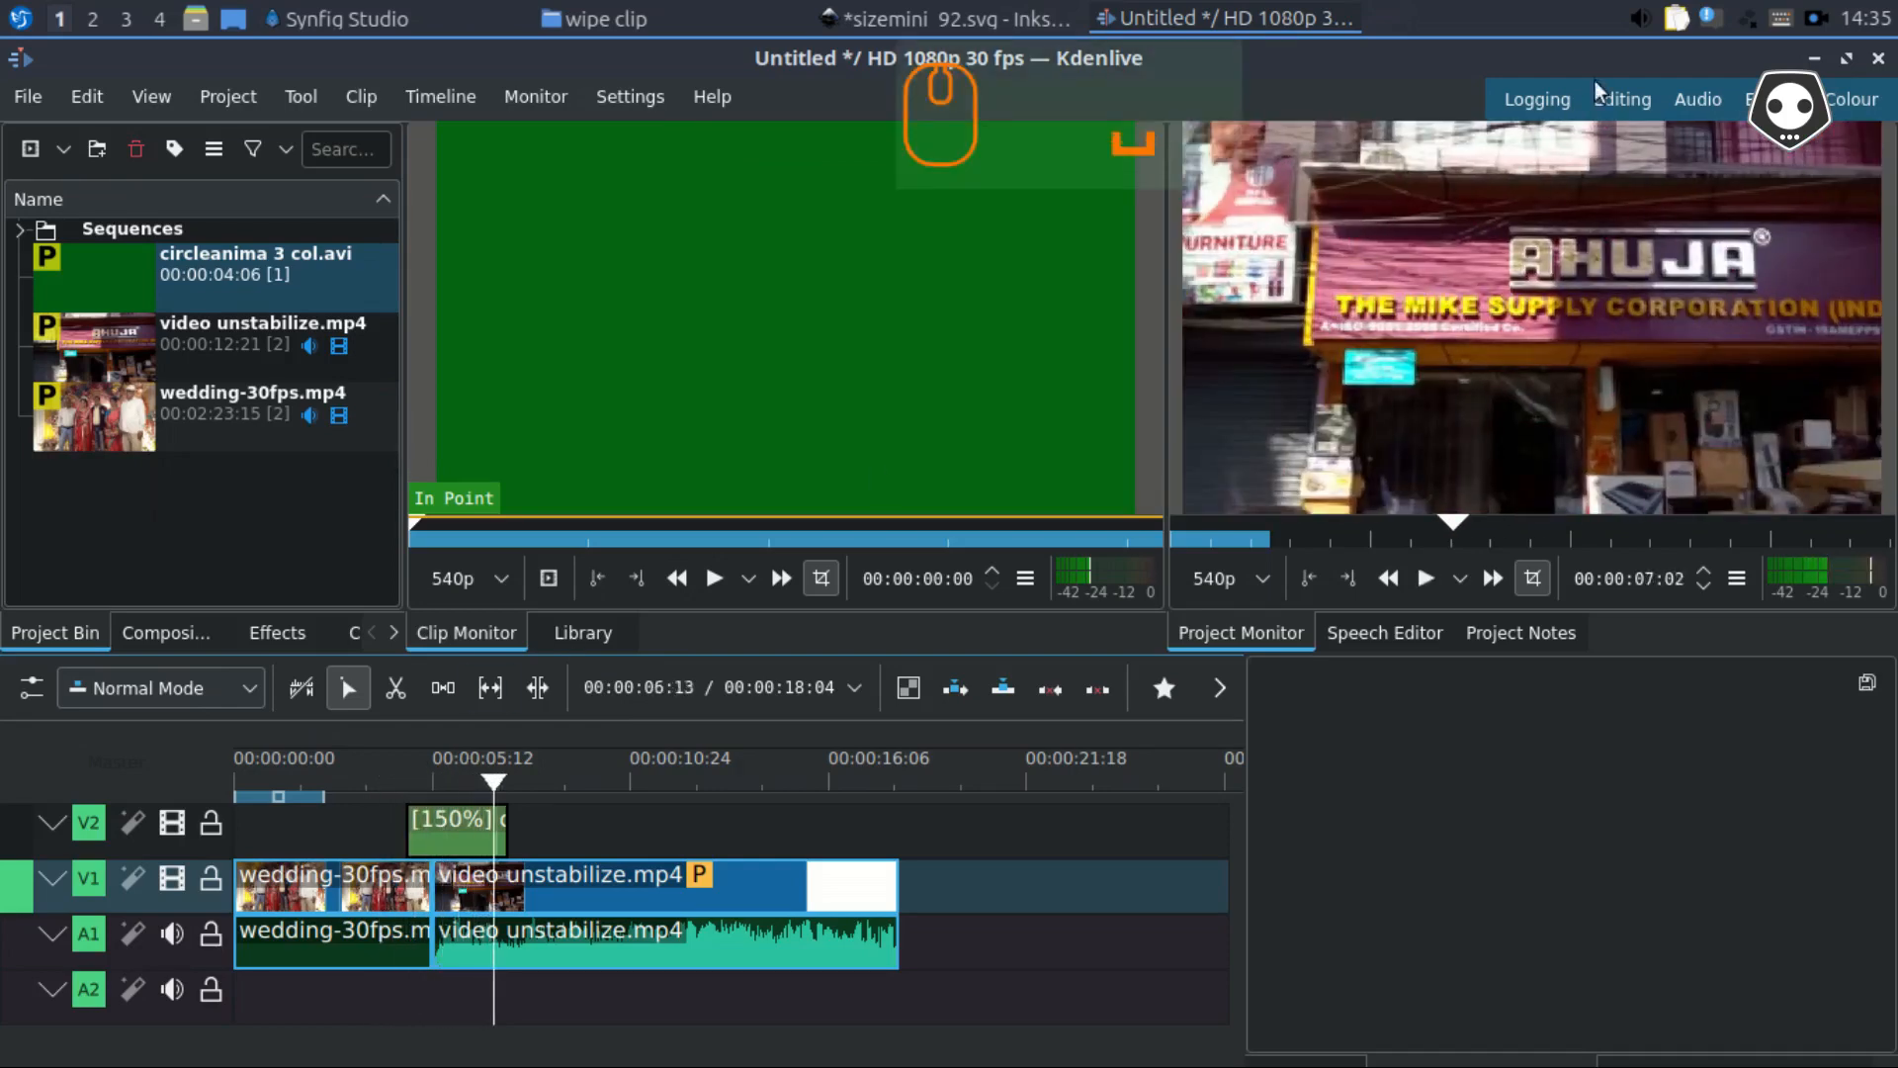
Close Kdenlive without saving the project
{"action": "left_click", "coordinate": [1879, 61]}
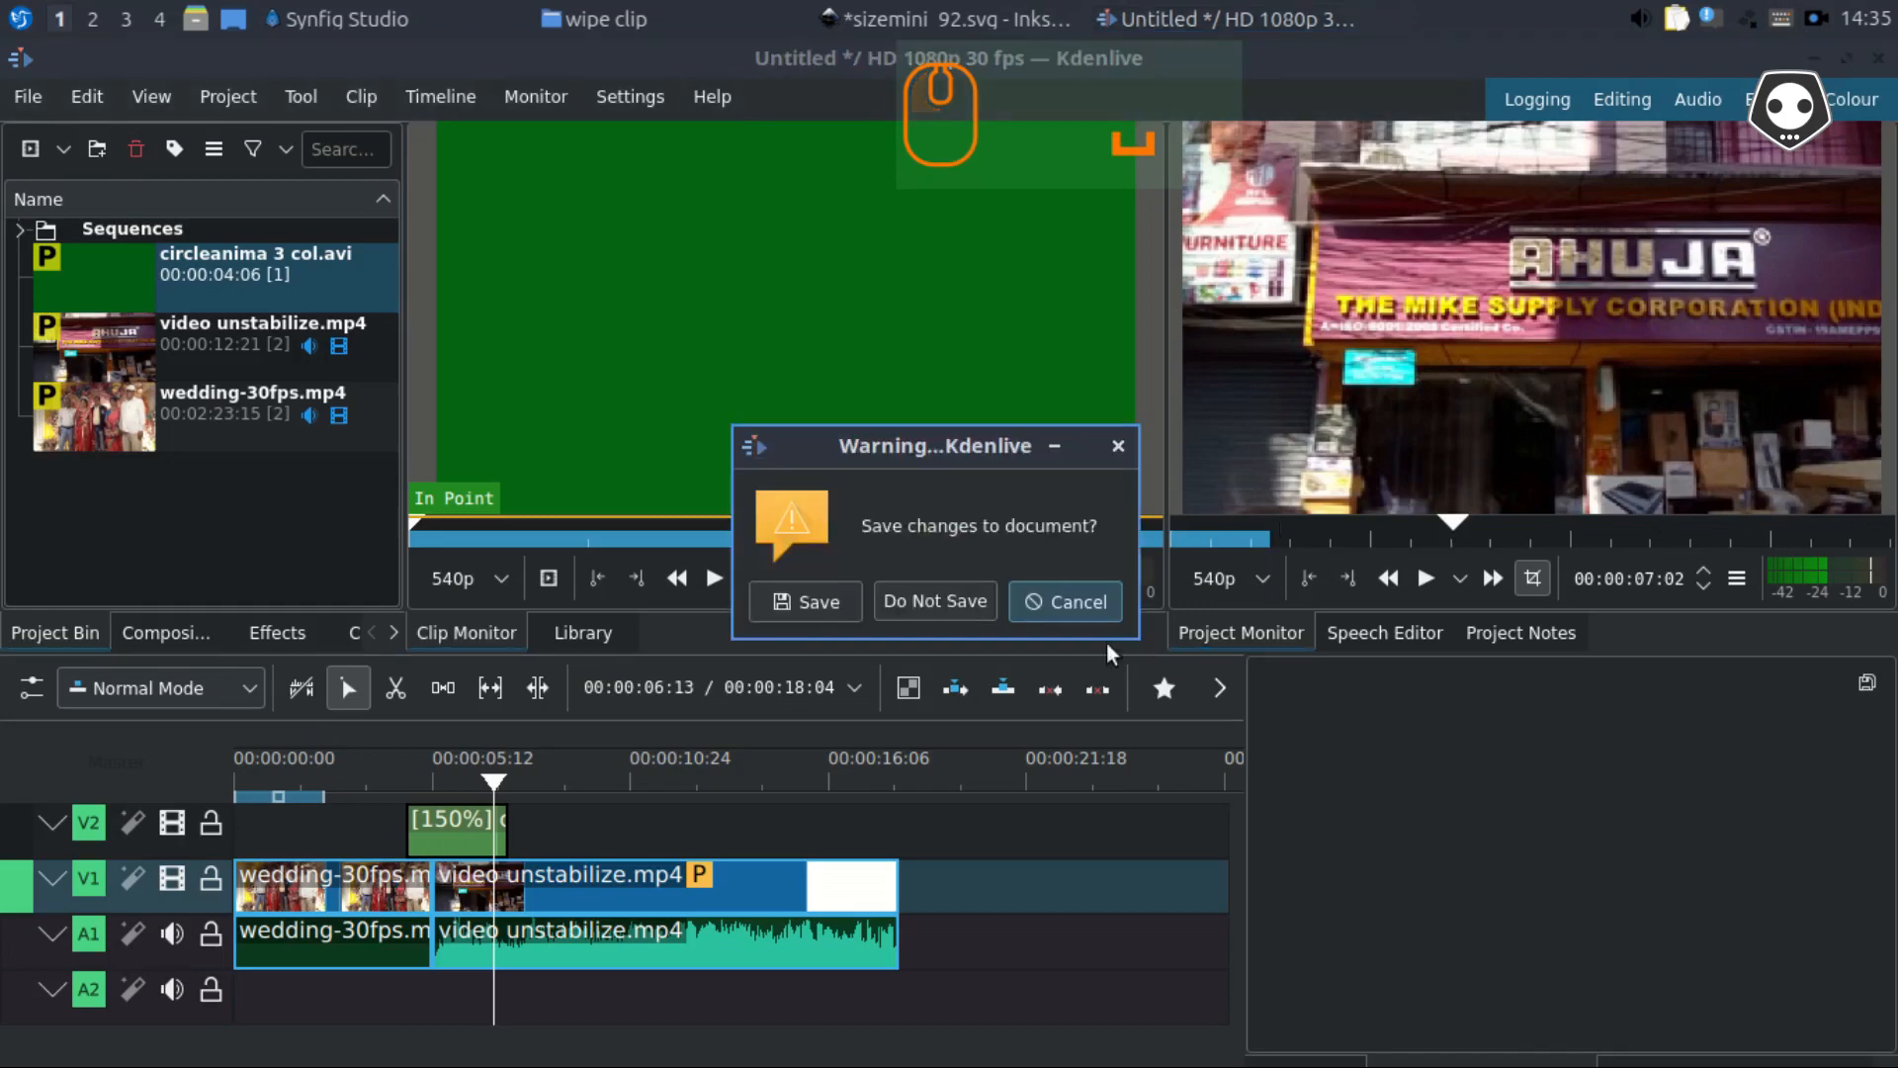
{"action": "left_click", "coordinate": [924, 607]}
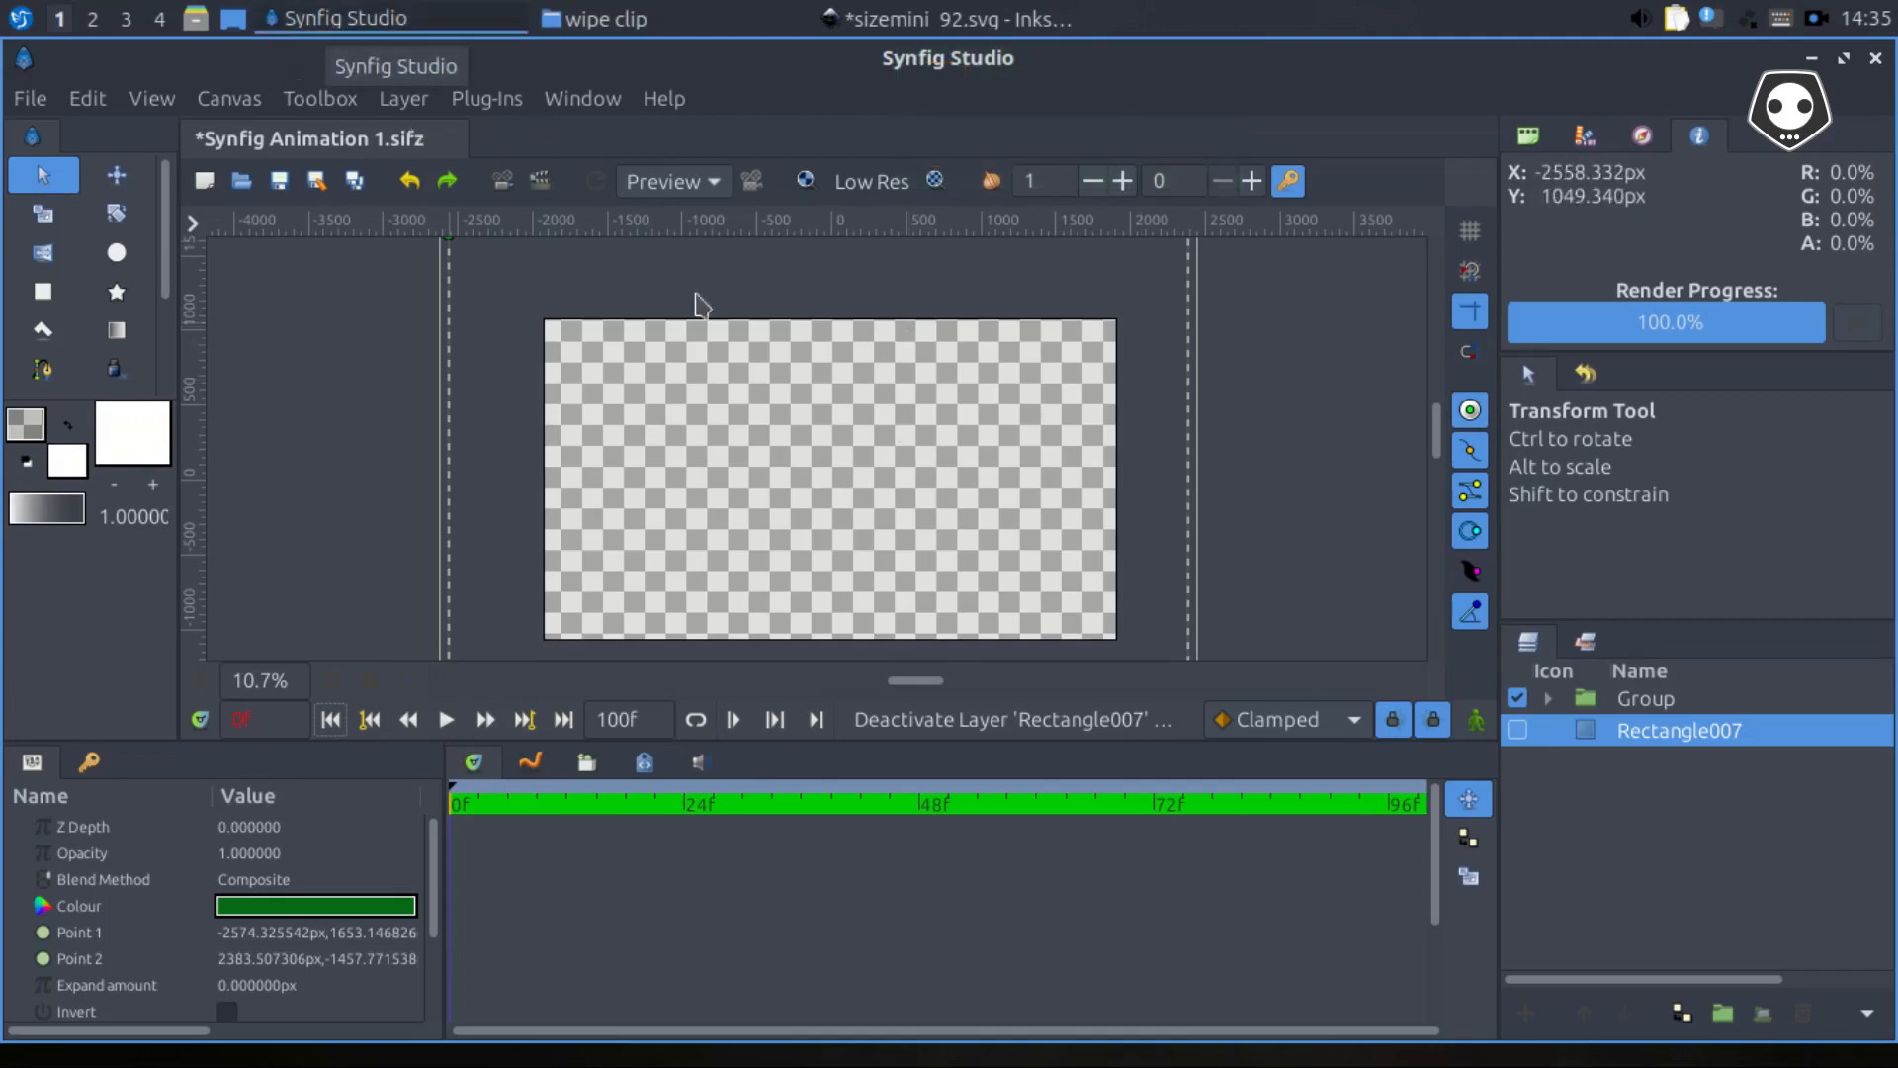
Delete the Group layer containing the finished circle animation, keeping the Rectangle007 layer
{"action": "left_click", "coordinate": [1633, 700]}
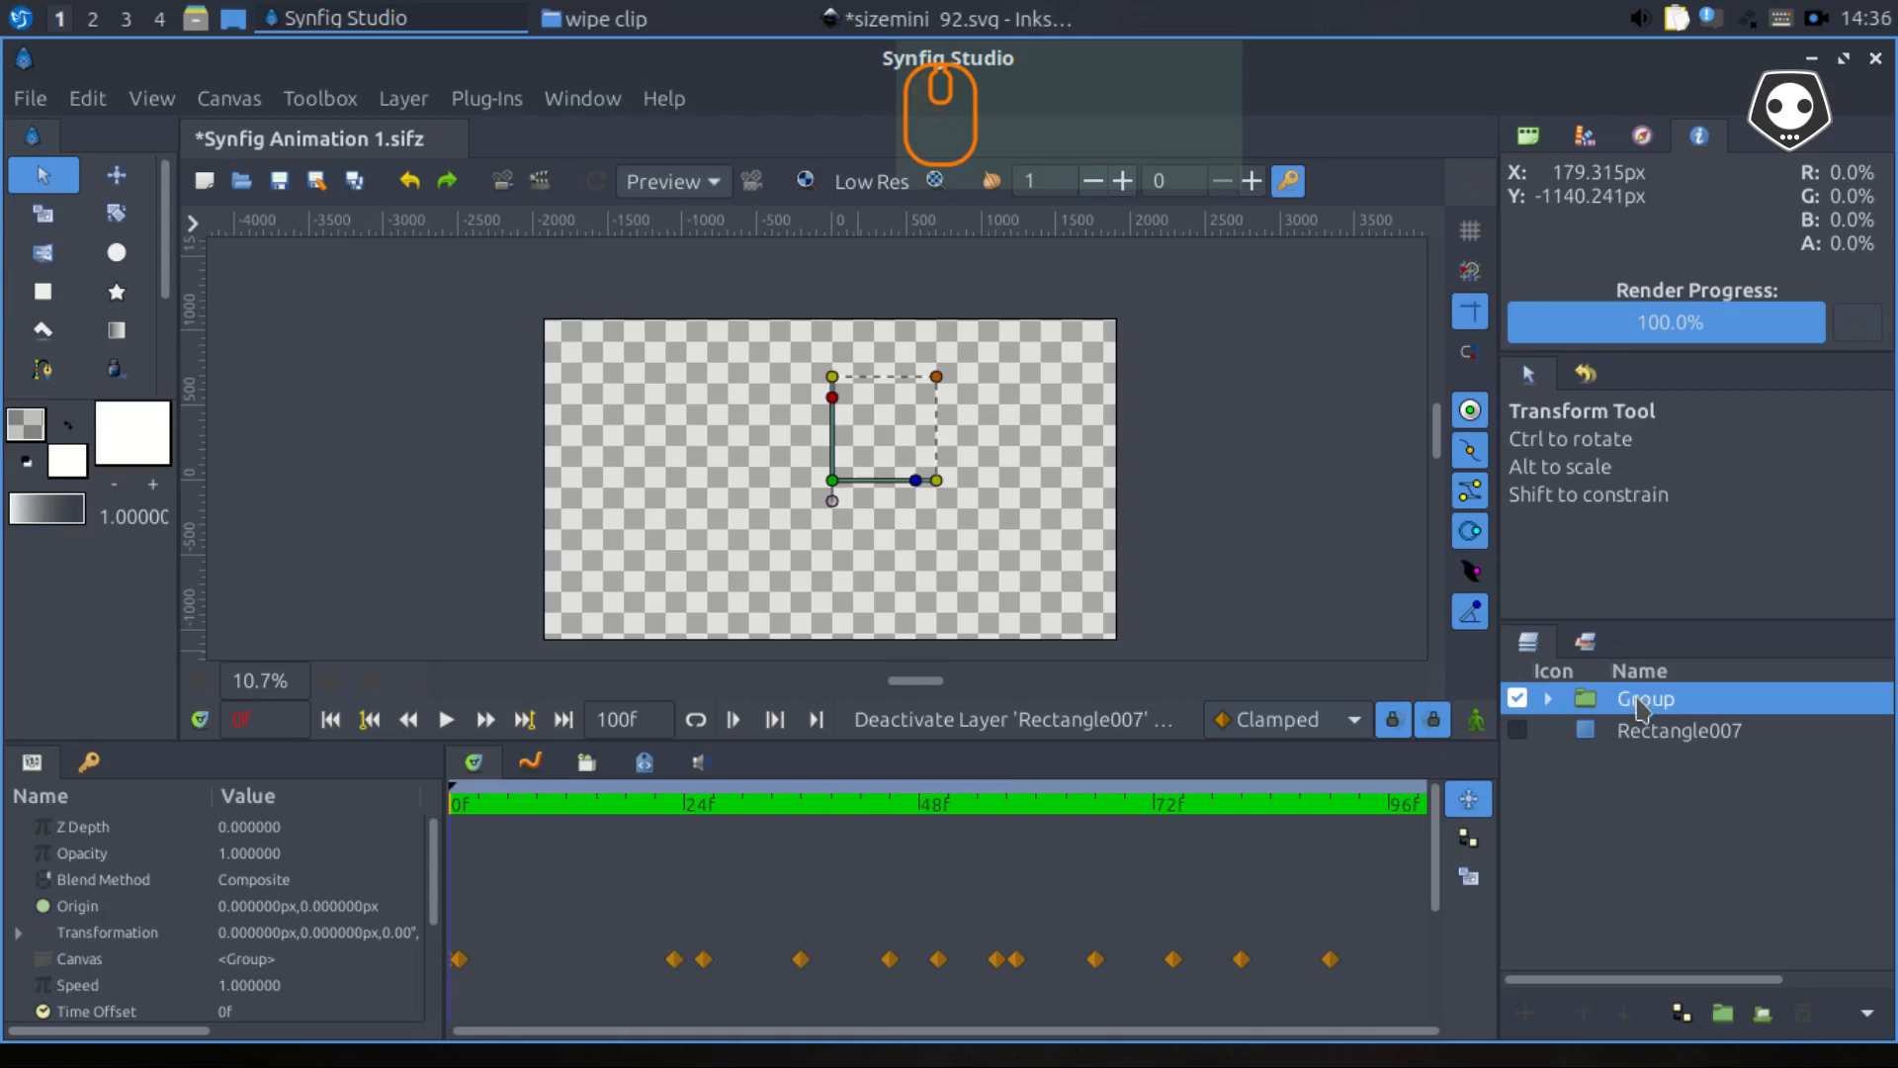
{"action": "key", "text": "Delete"}
{"action": "left_click", "coordinate": [1638, 701]}
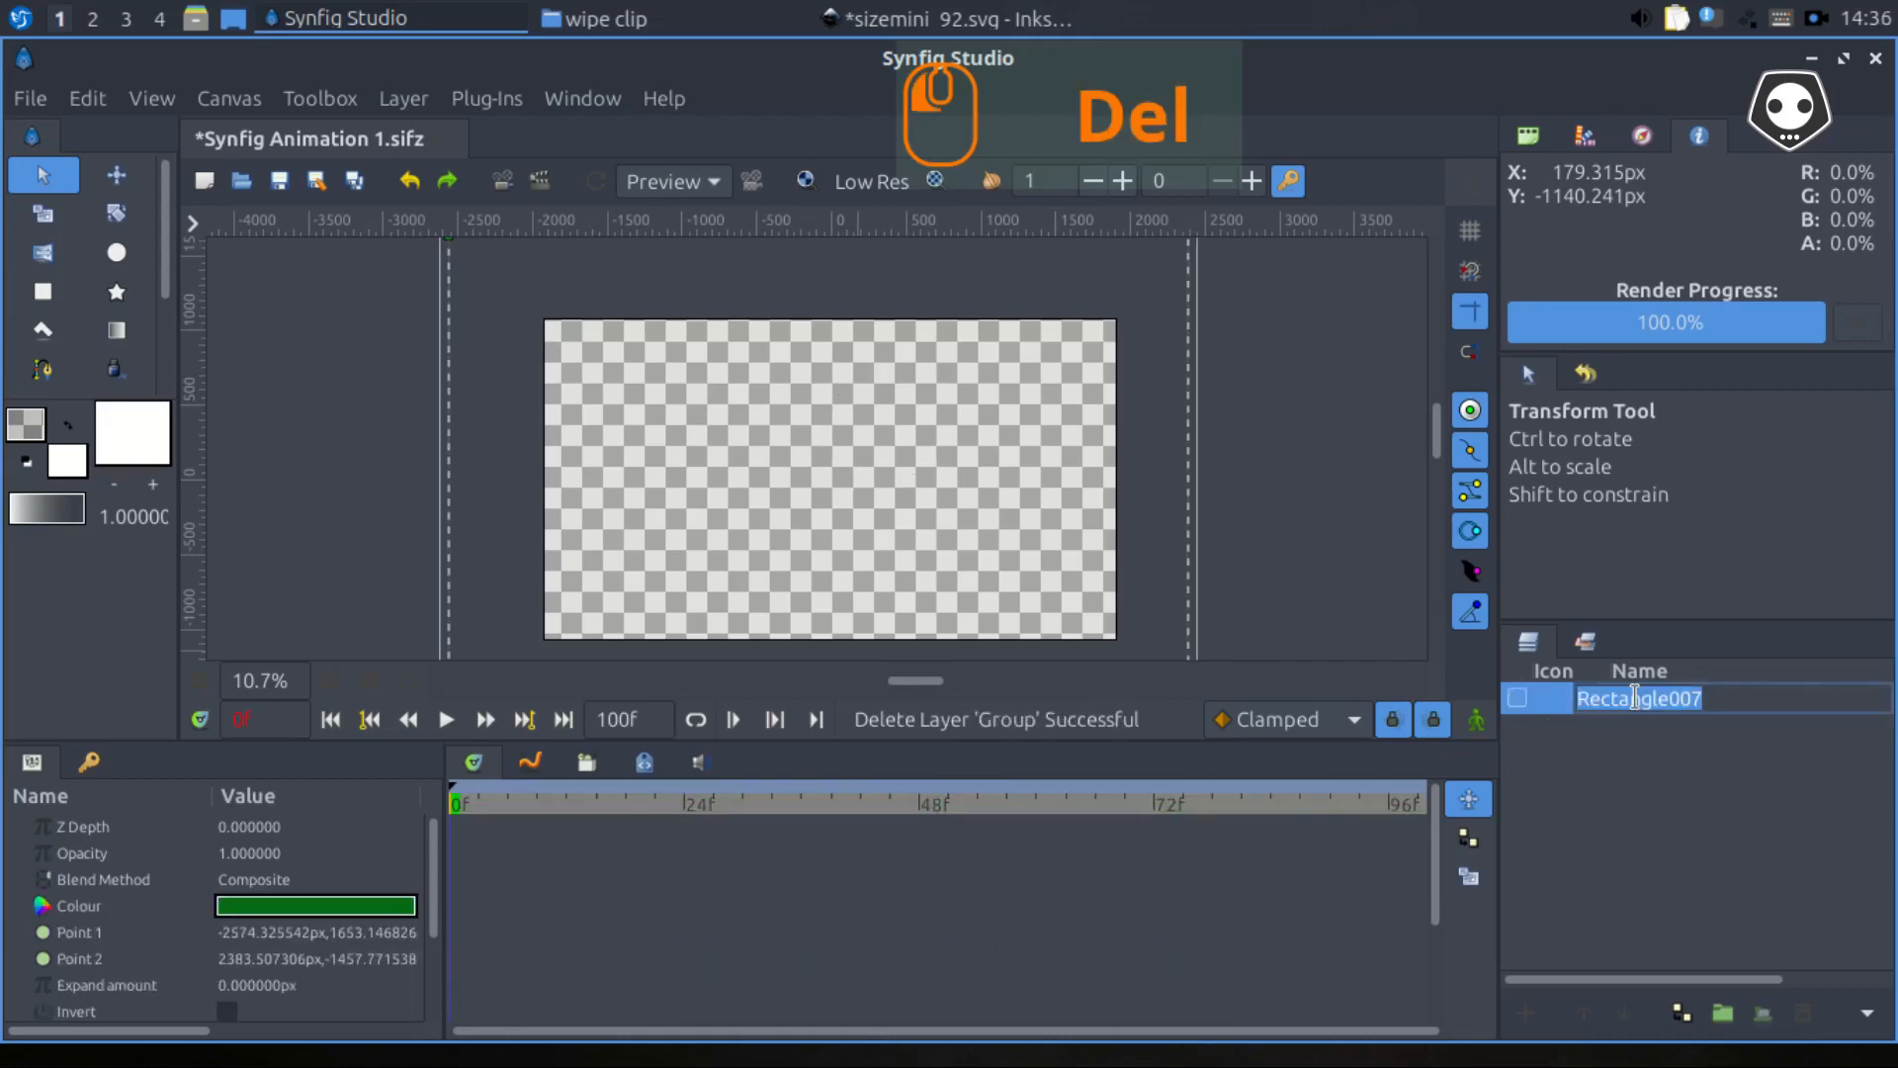
{"action": "left_click", "coordinate": [1662, 759]}
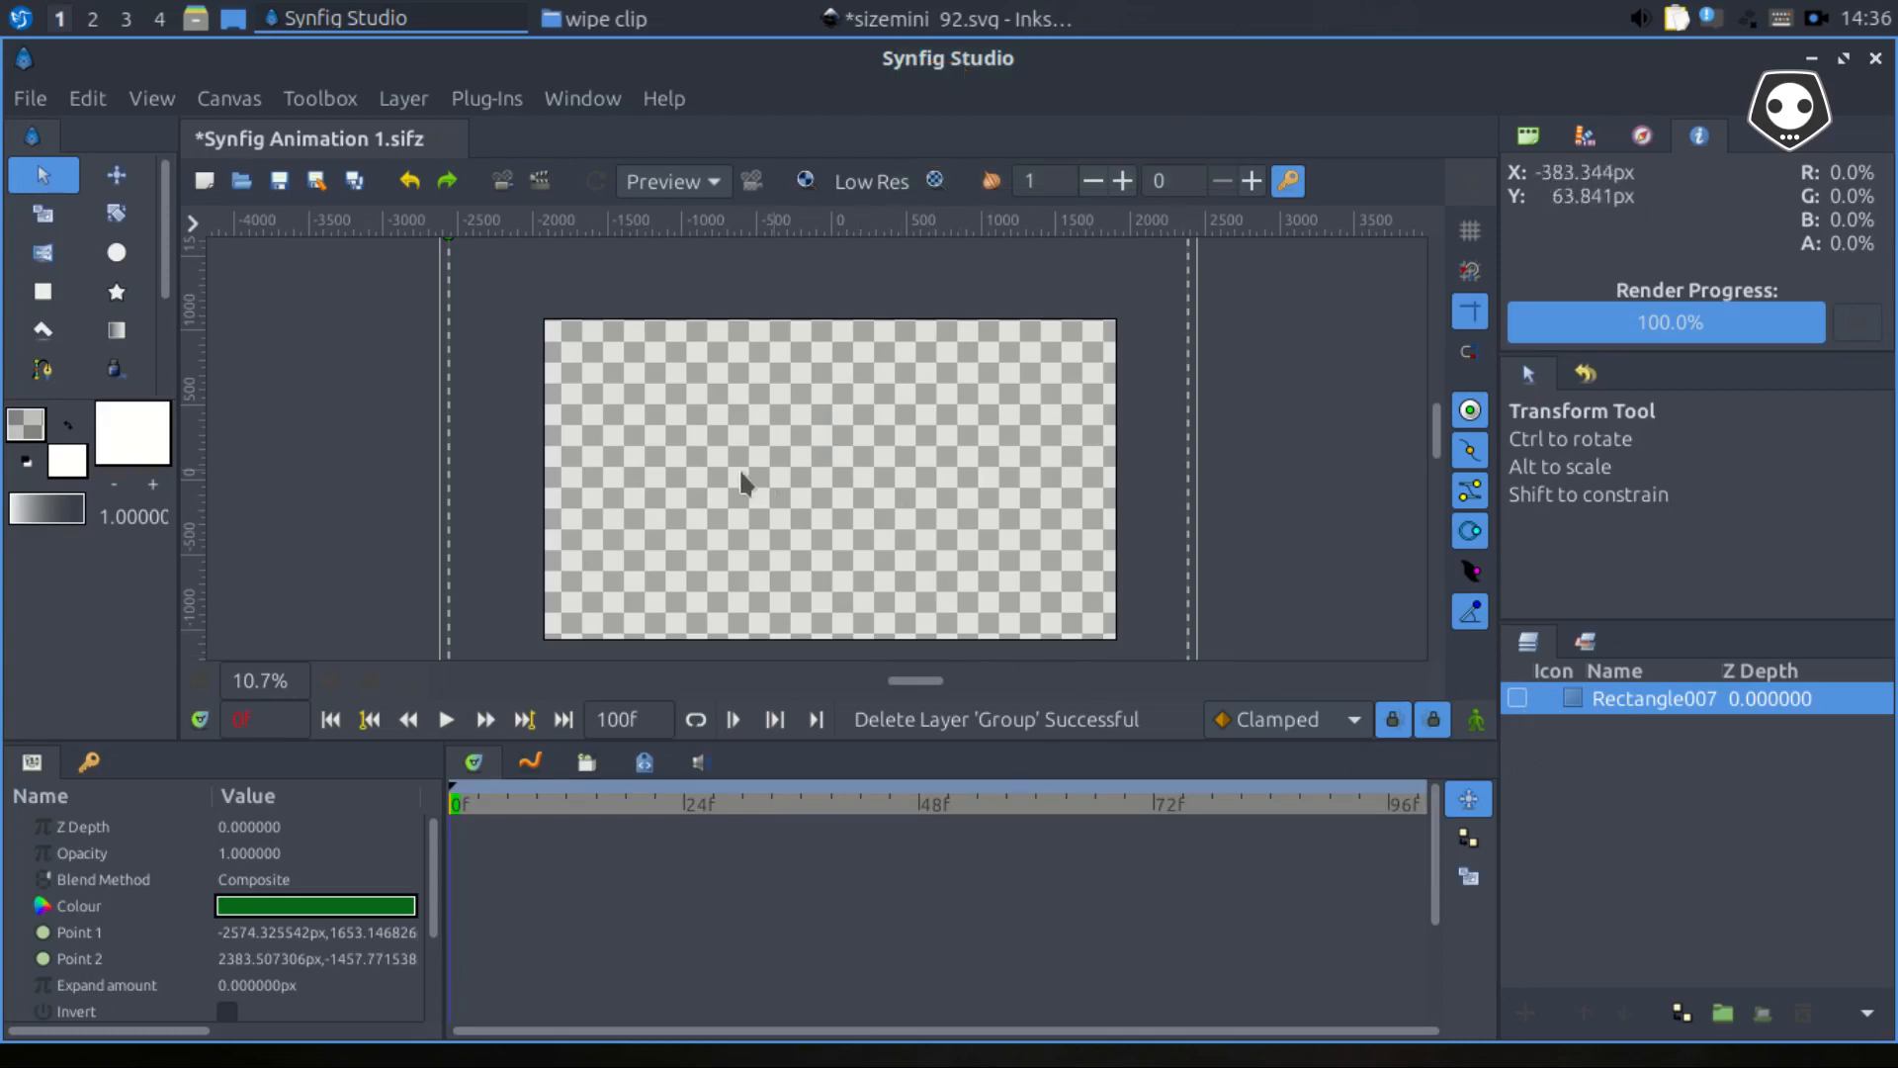
Inspect the image size in the canvas properties and close them without changes
{"action": "scroll", "coordinate": [741, 484], "scroll_direction": "down", "scroll_amount": 1, "text": "ctrl"}
{"action": "scroll", "coordinate": [745, 487], "scroll_direction": "up", "scroll_amount": 1, "text": "ctrl"}
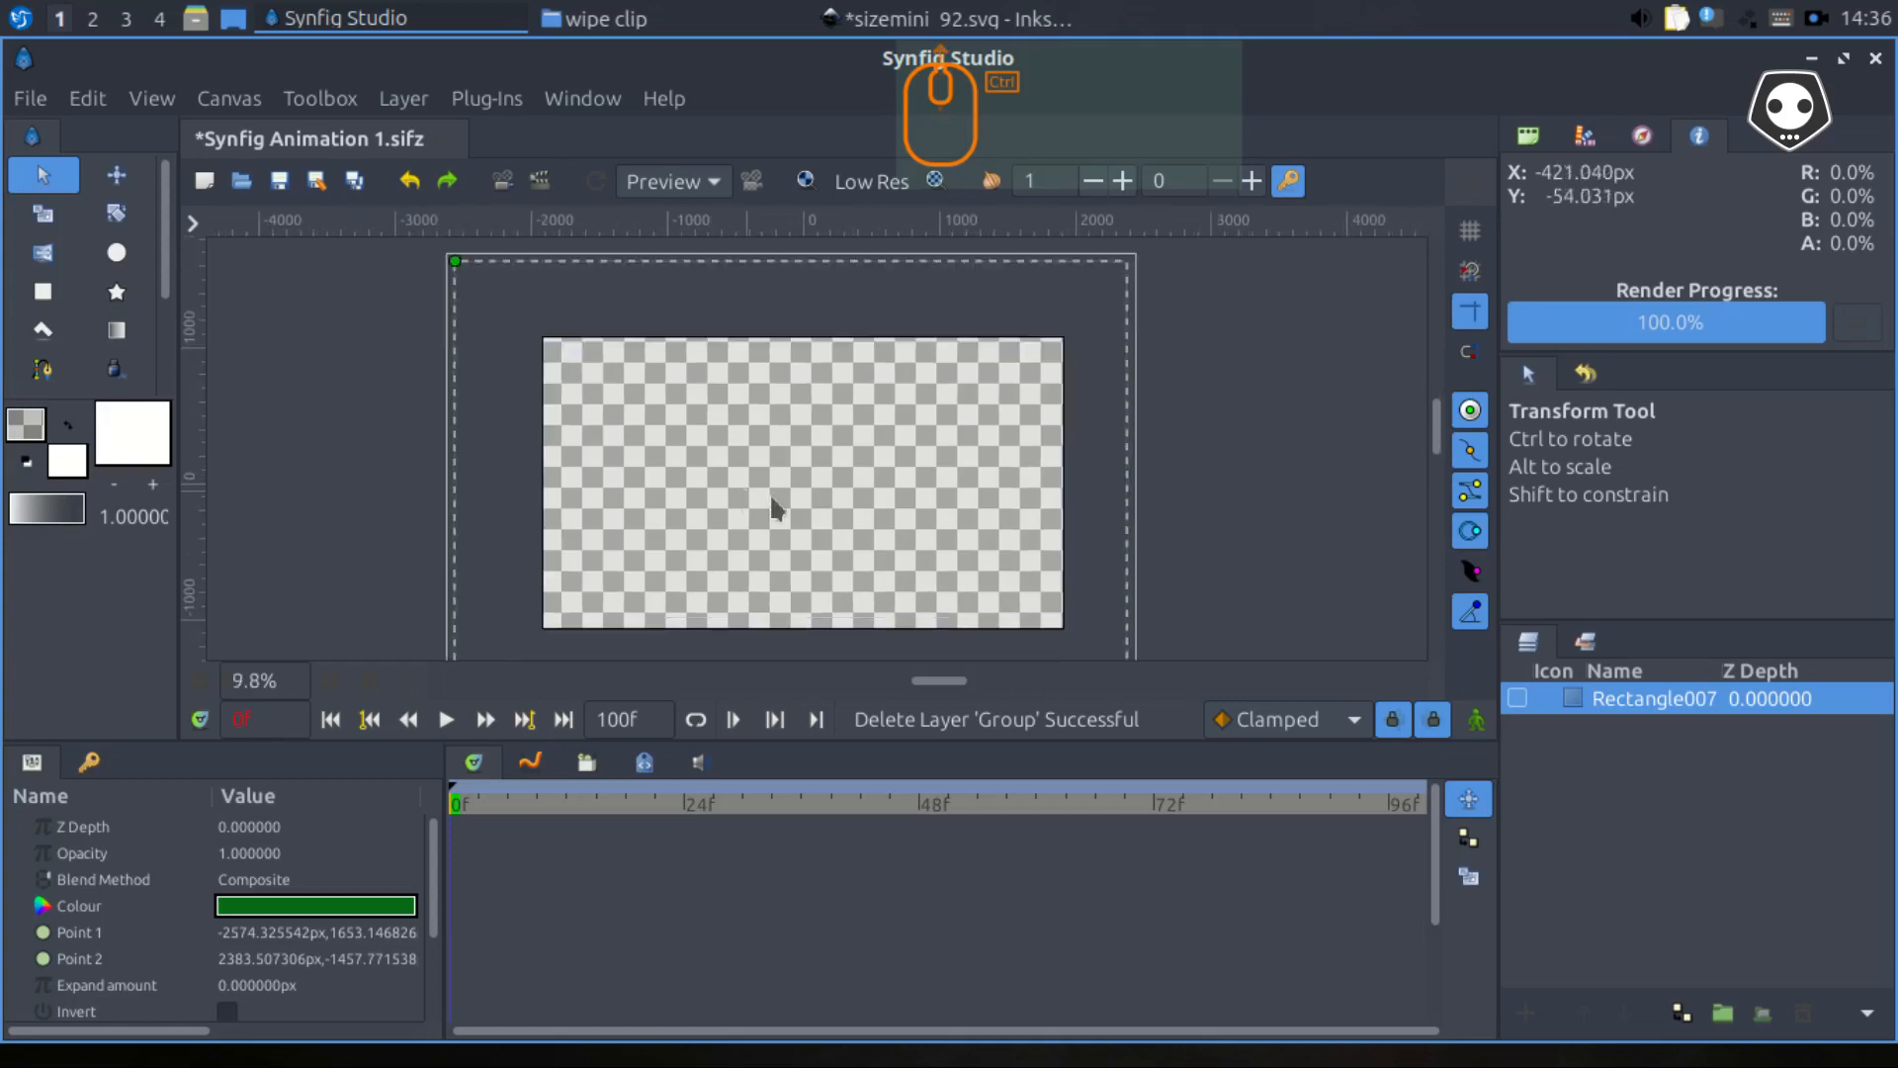
{"action": "left_click_drag", "start_coordinate": [797, 436], "coordinate": [793, 446]}
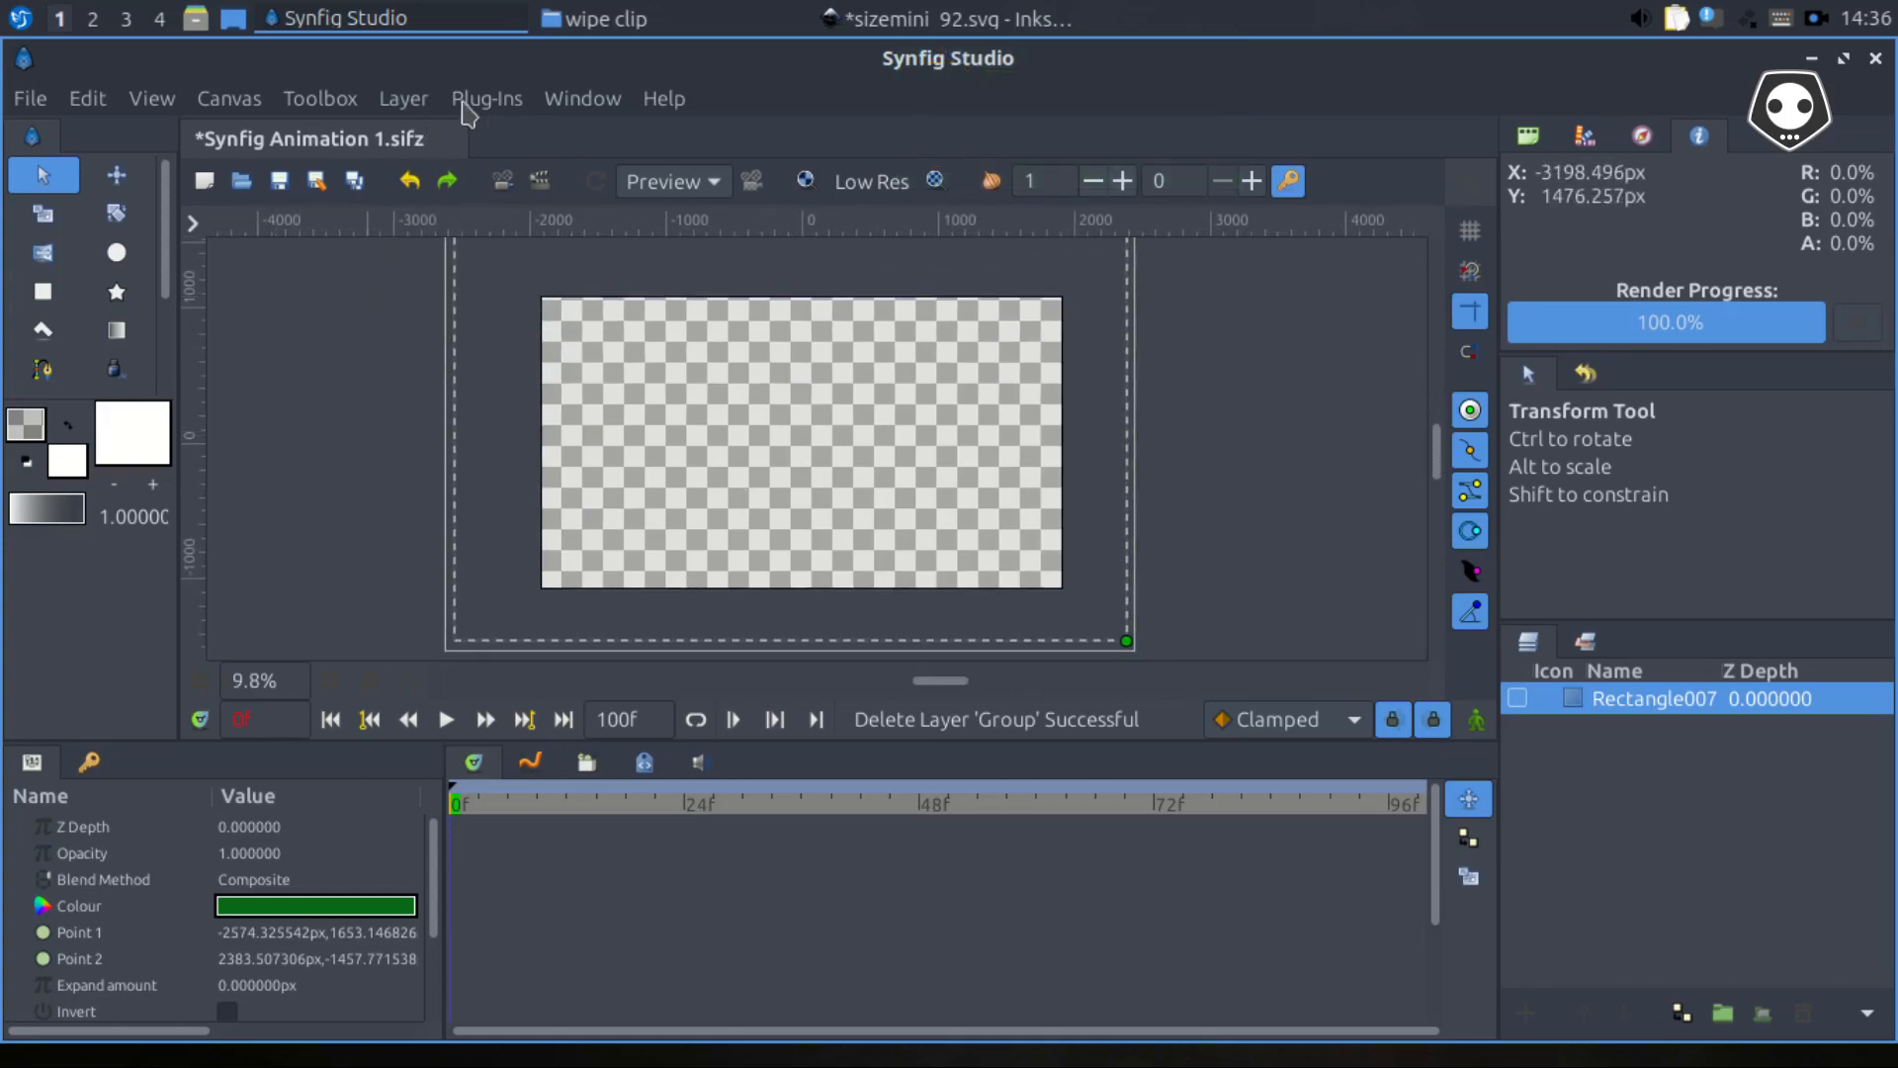
{"action": "left_click", "coordinate": [224, 103]}
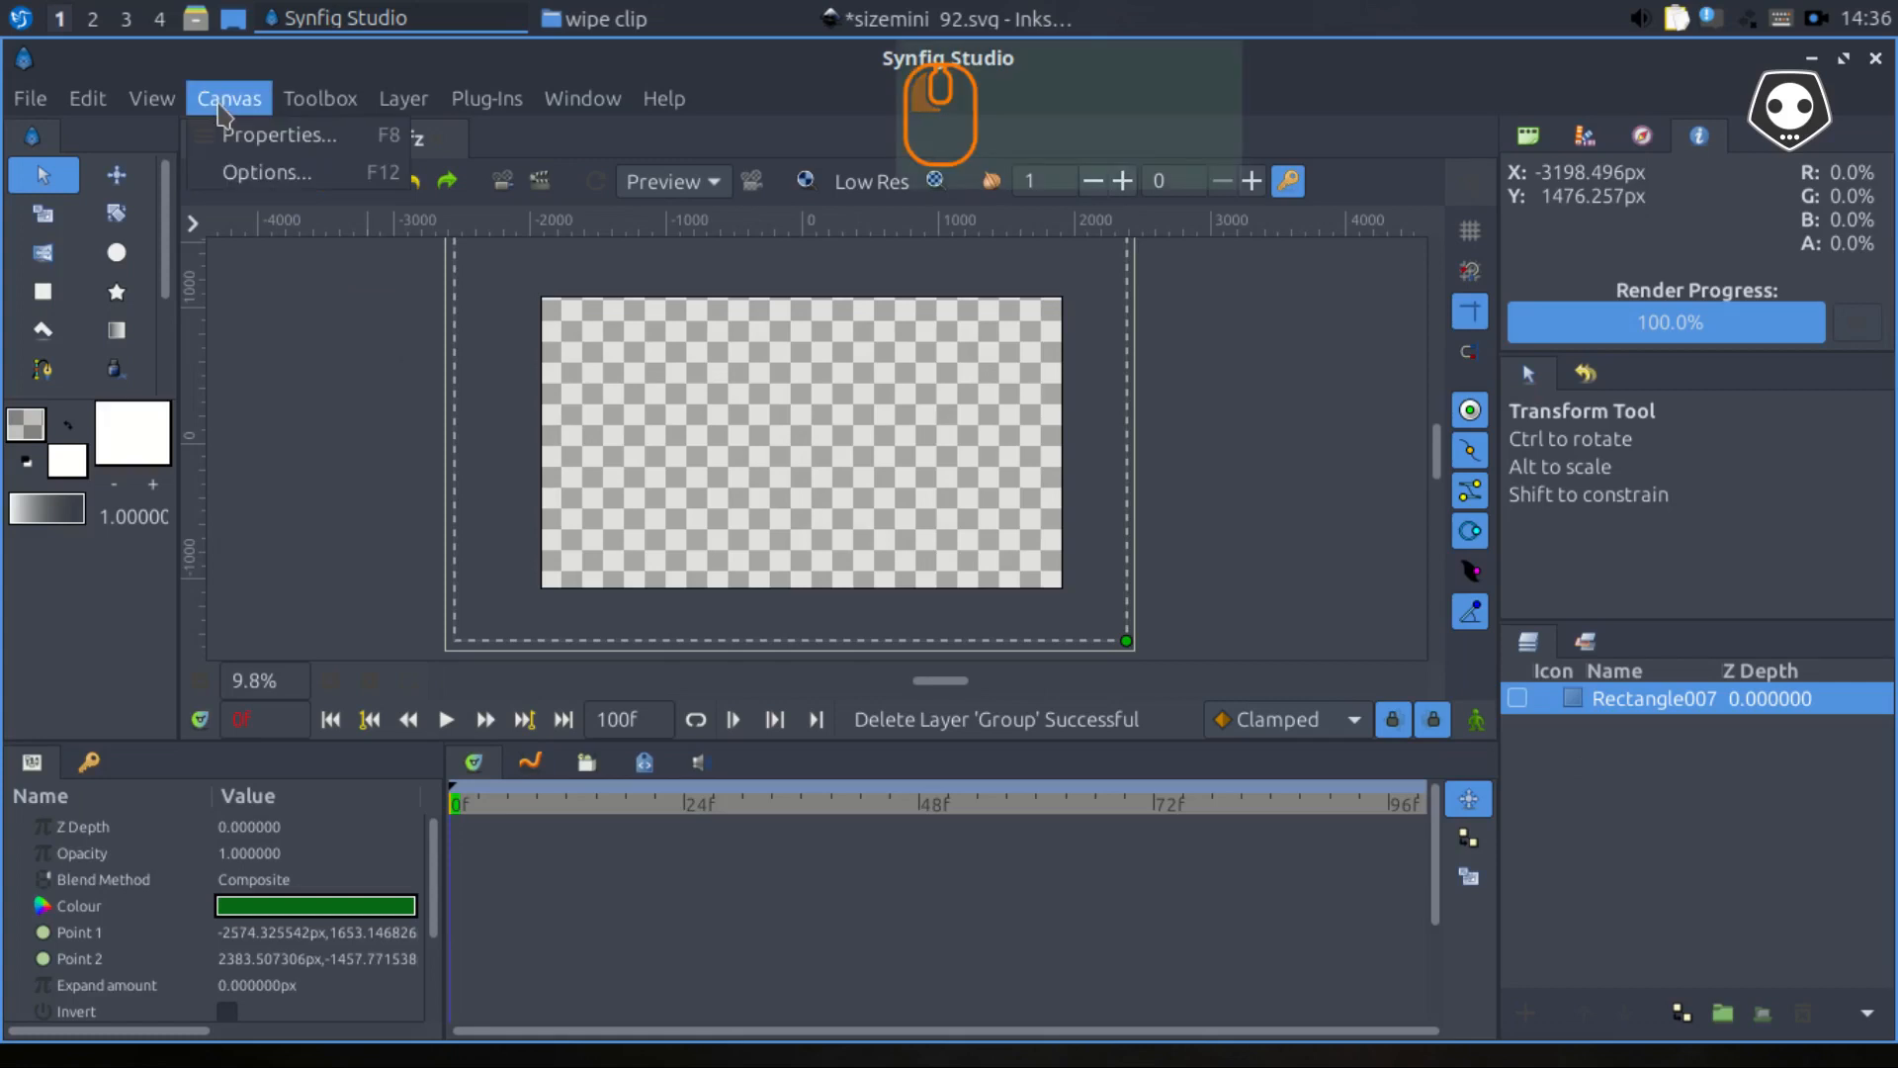
{"action": "left_click", "coordinate": [279, 144]}
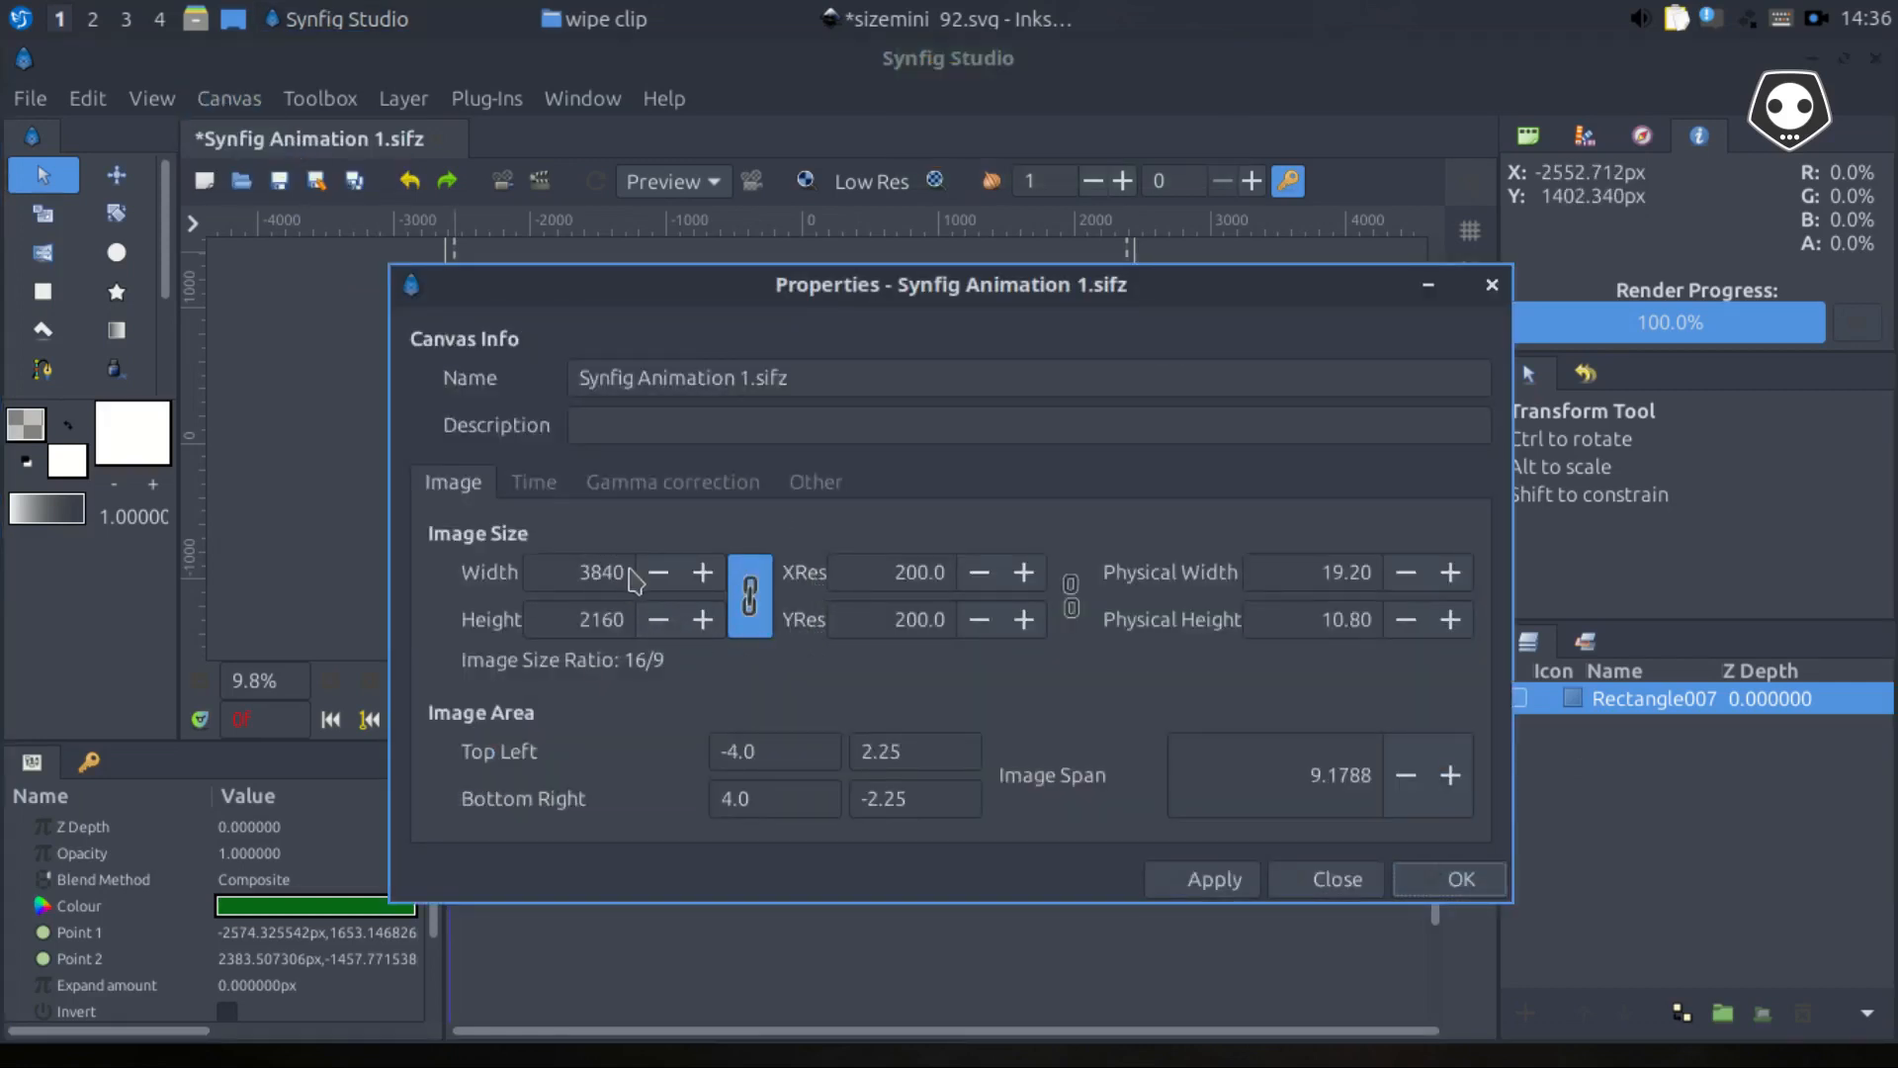
{"action": "left_click", "coordinate": [629, 574]}
{"action": "left_click", "coordinate": [590, 569]}
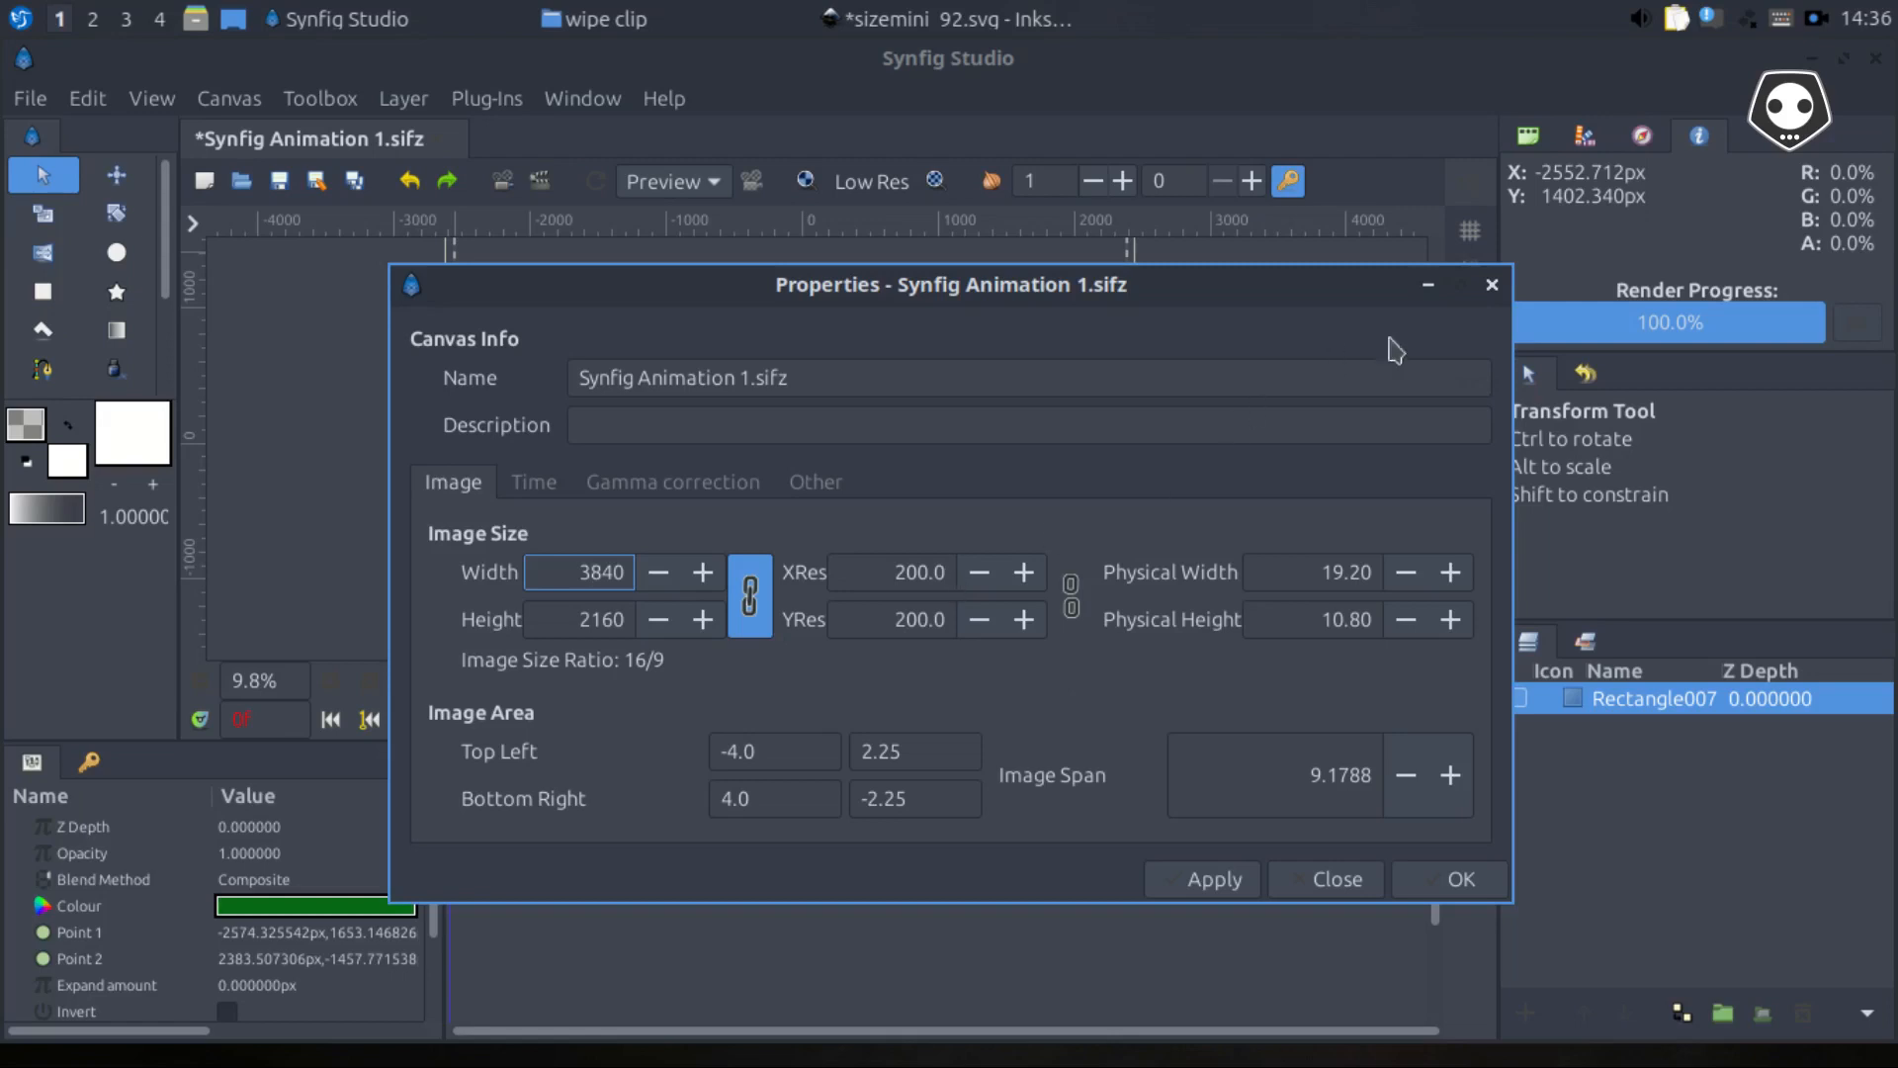
{"action": "left_click", "coordinate": [1491, 285]}
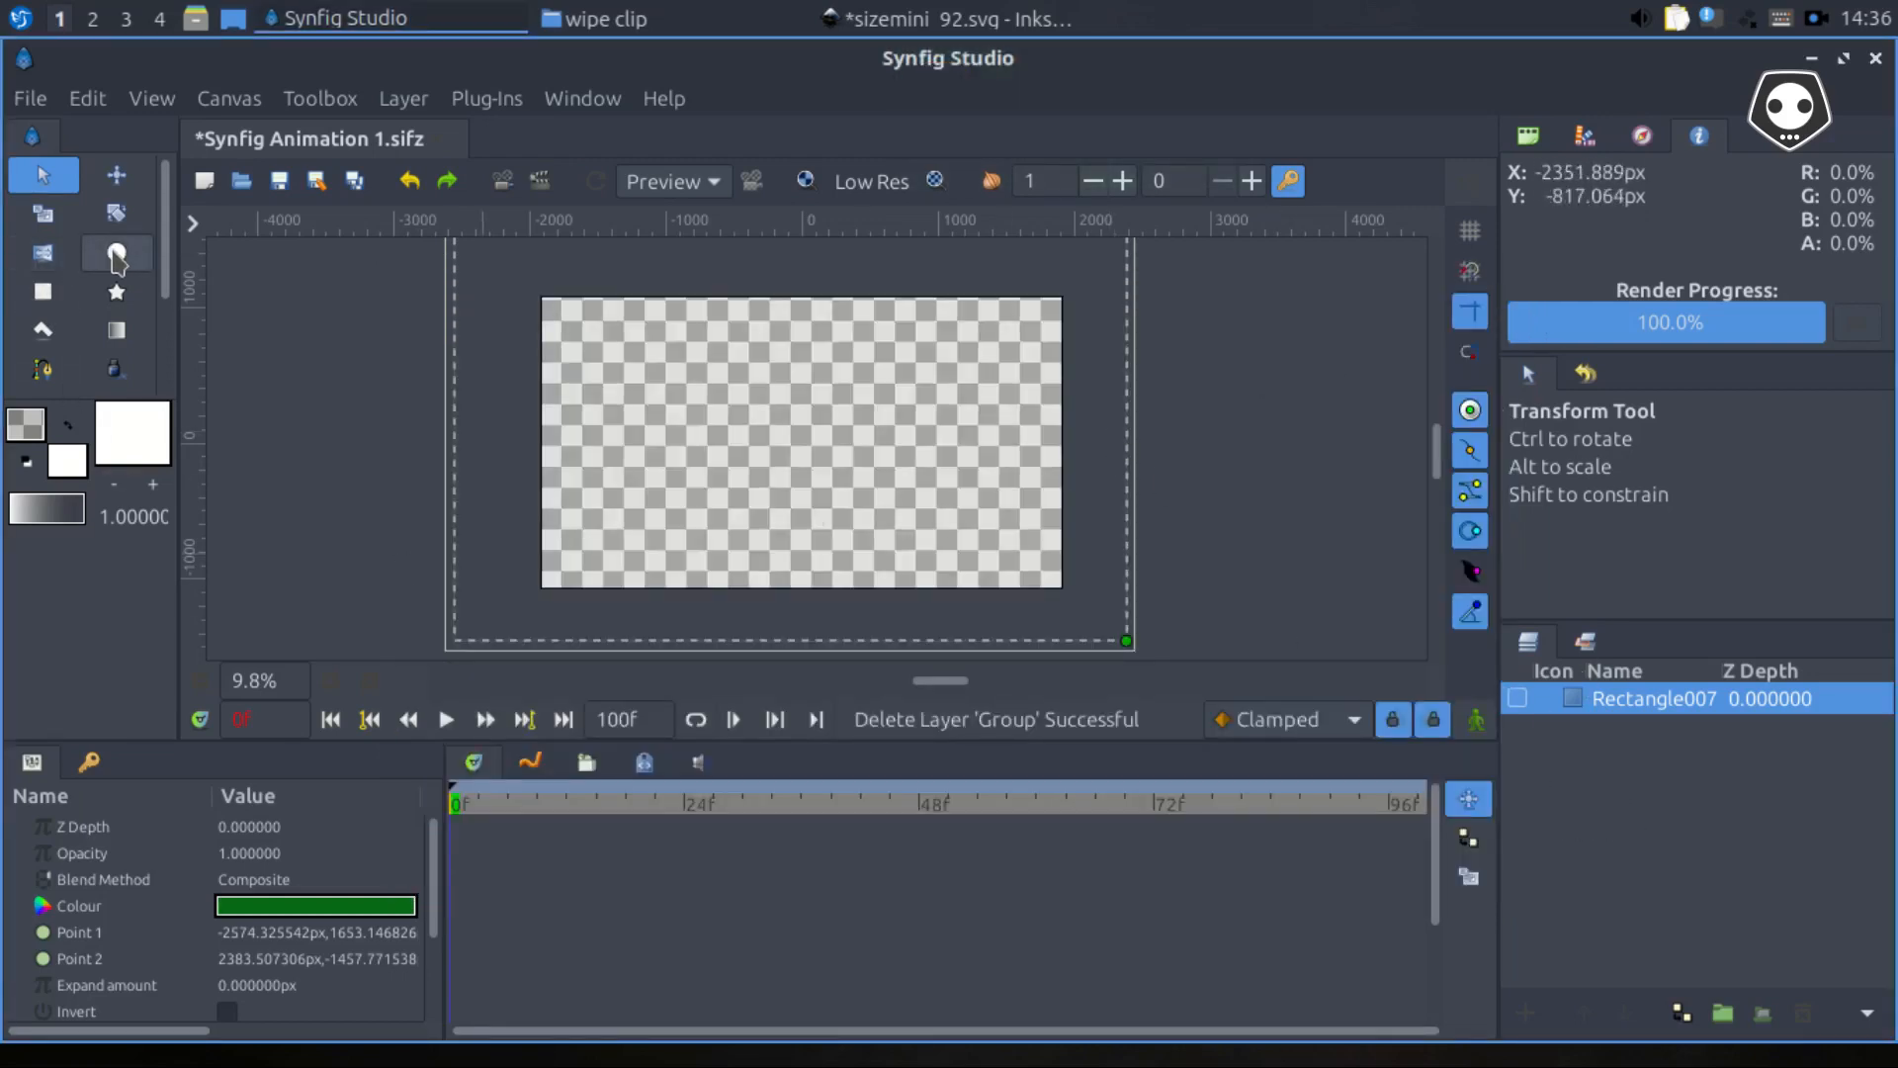
Draw a white circle with a radius of about 566 px near the canvas centre, then return to the Transform tool
{"action": "left_click", "coordinate": [117, 256]}
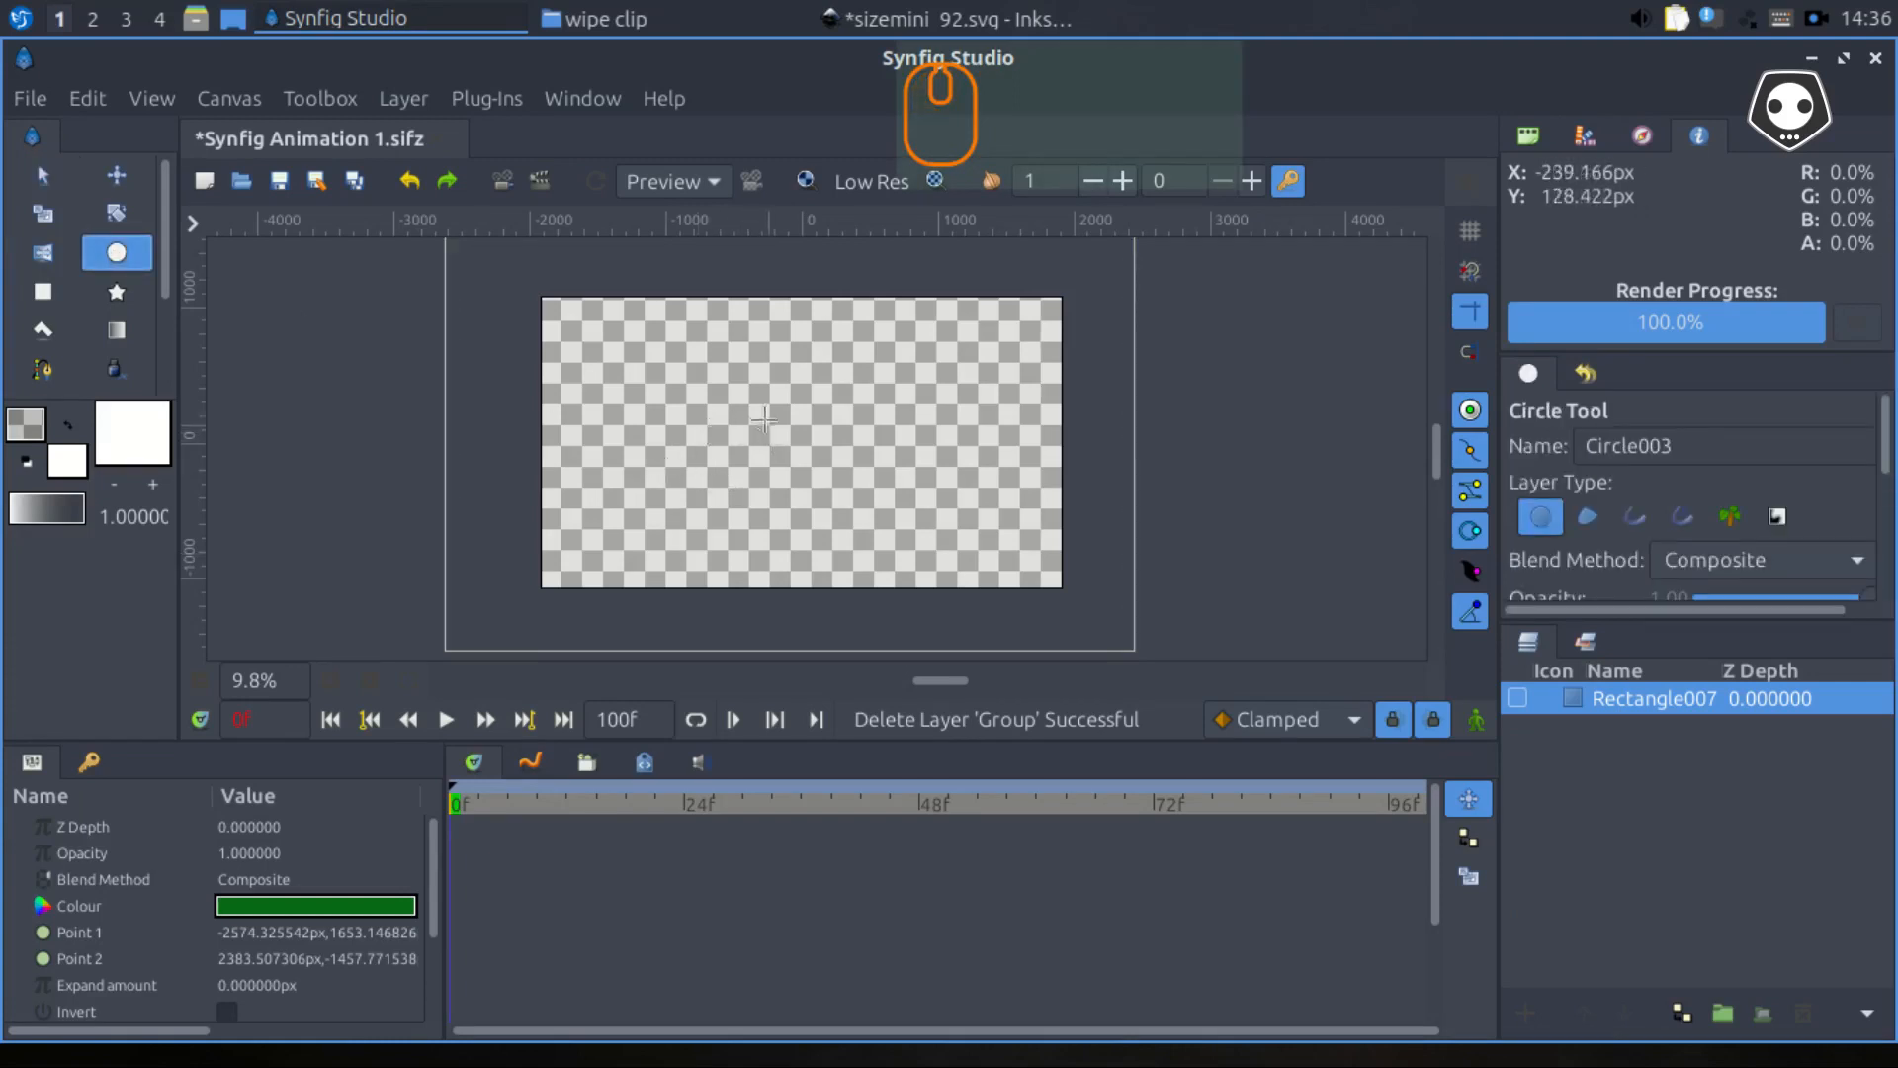
{"action": "left_click_drag", "start_coordinate": [763, 417], "coordinate": [840, 506]}
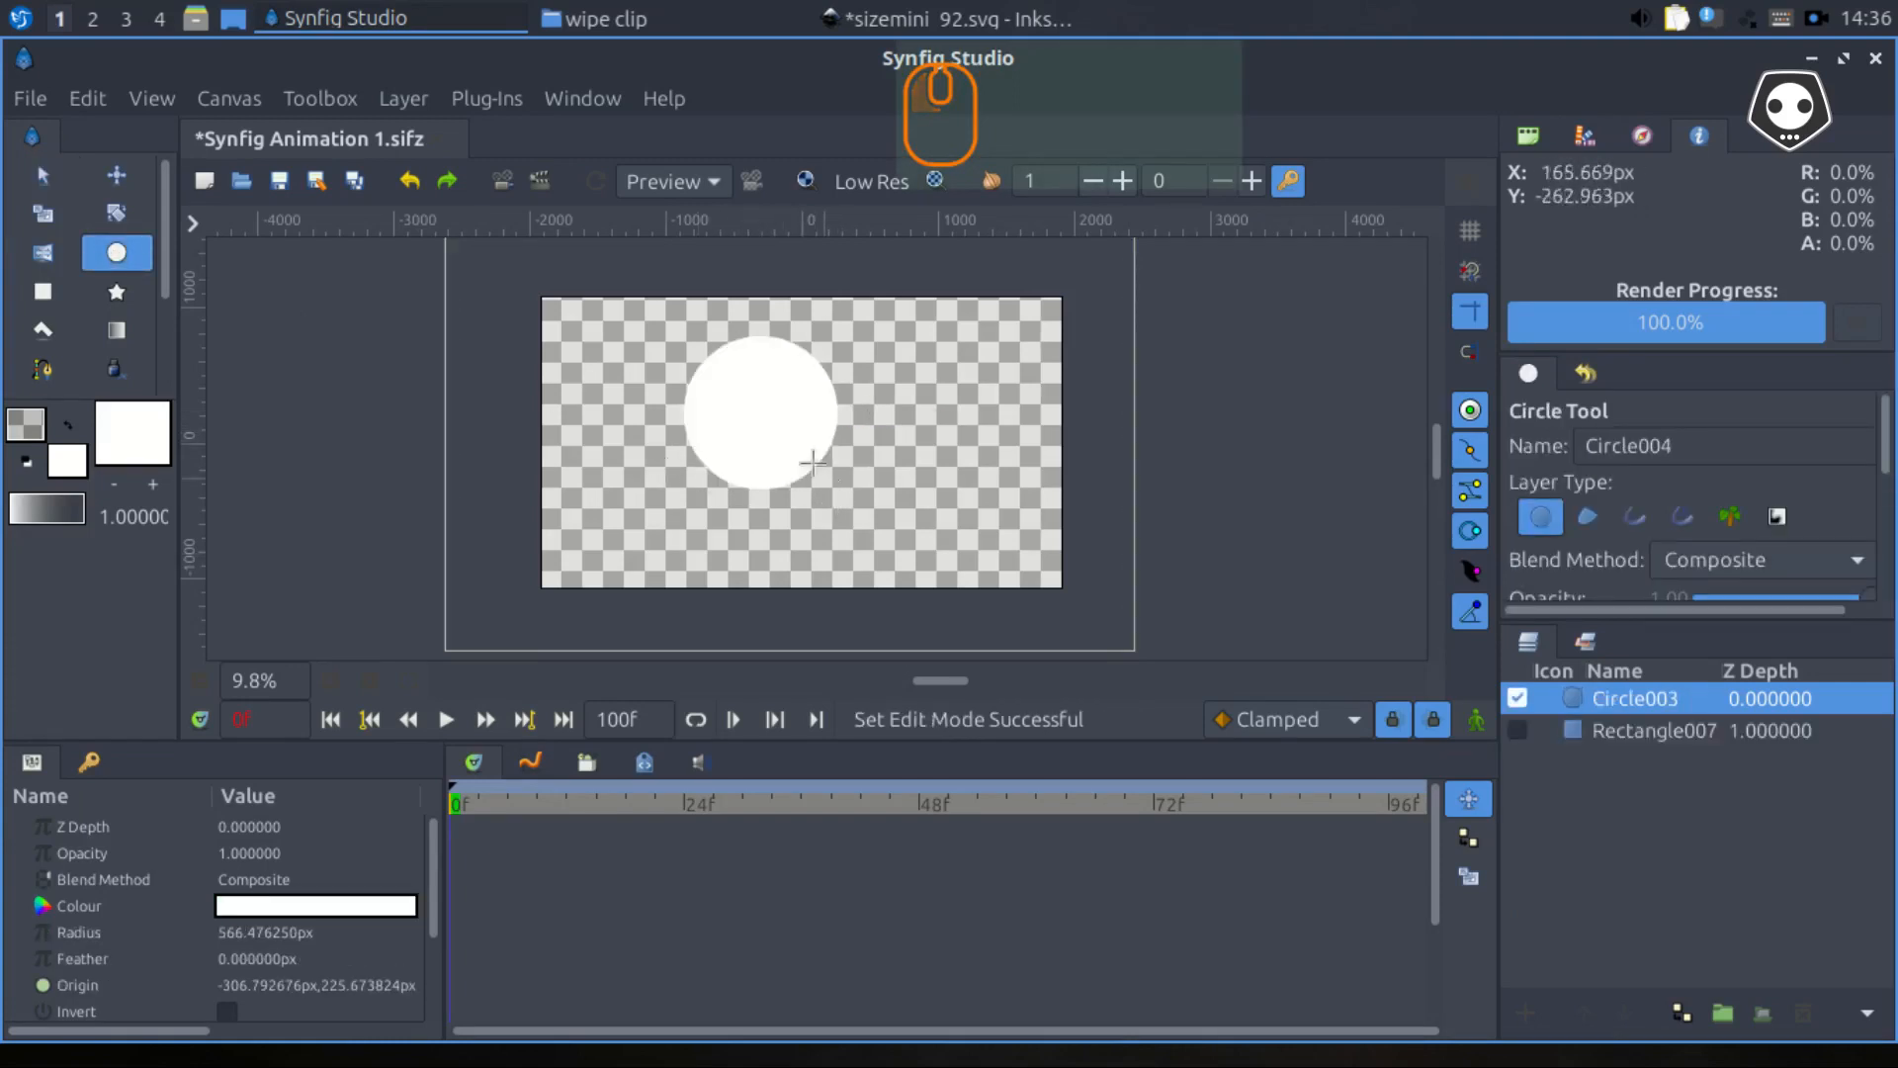
{"action": "left_click", "coordinate": [39, 178]}
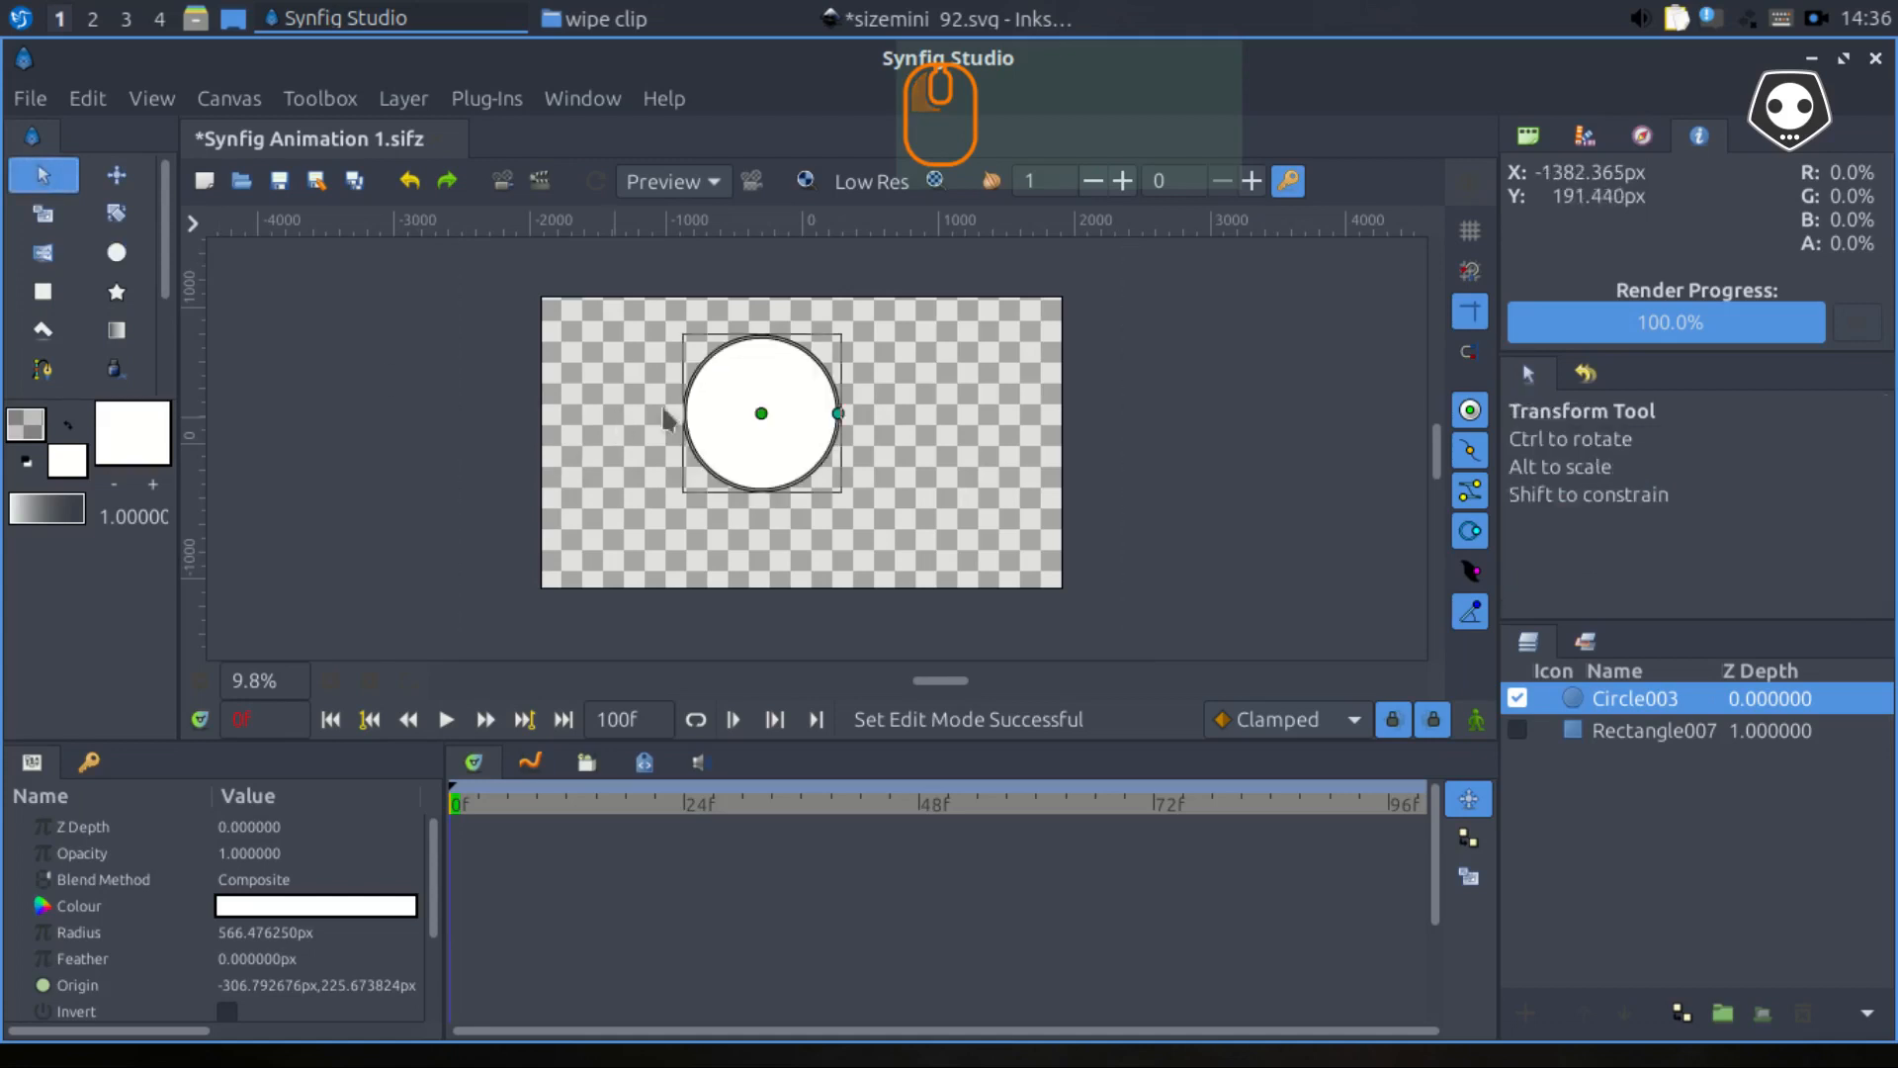
Move the white circle towards the canvas centre and set its origin to 0, 0 px
{"action": "left_click_drag", "start_coordinate": [759, 412], "coordinate": [796, 446]}
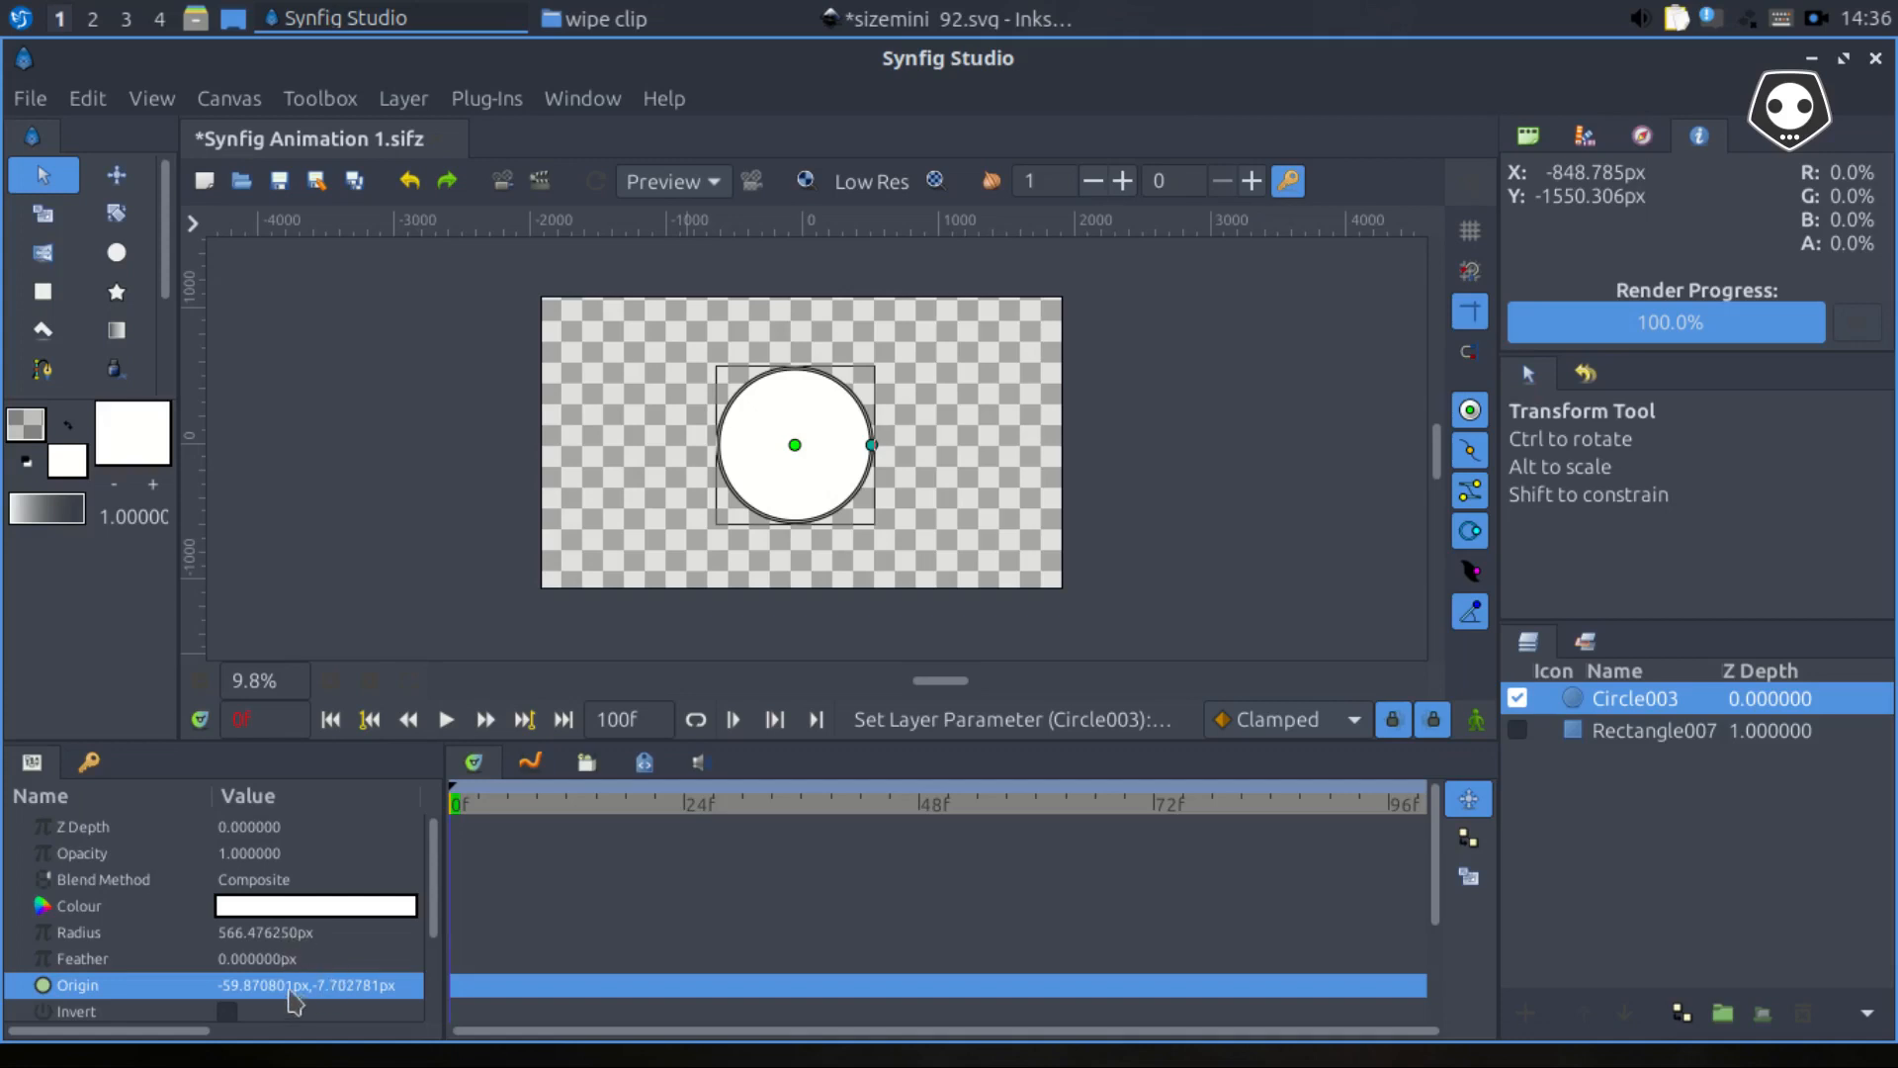
{"action": "left_click", "coordinate": [261, 986]}
{"action": "type", "text": "0"}
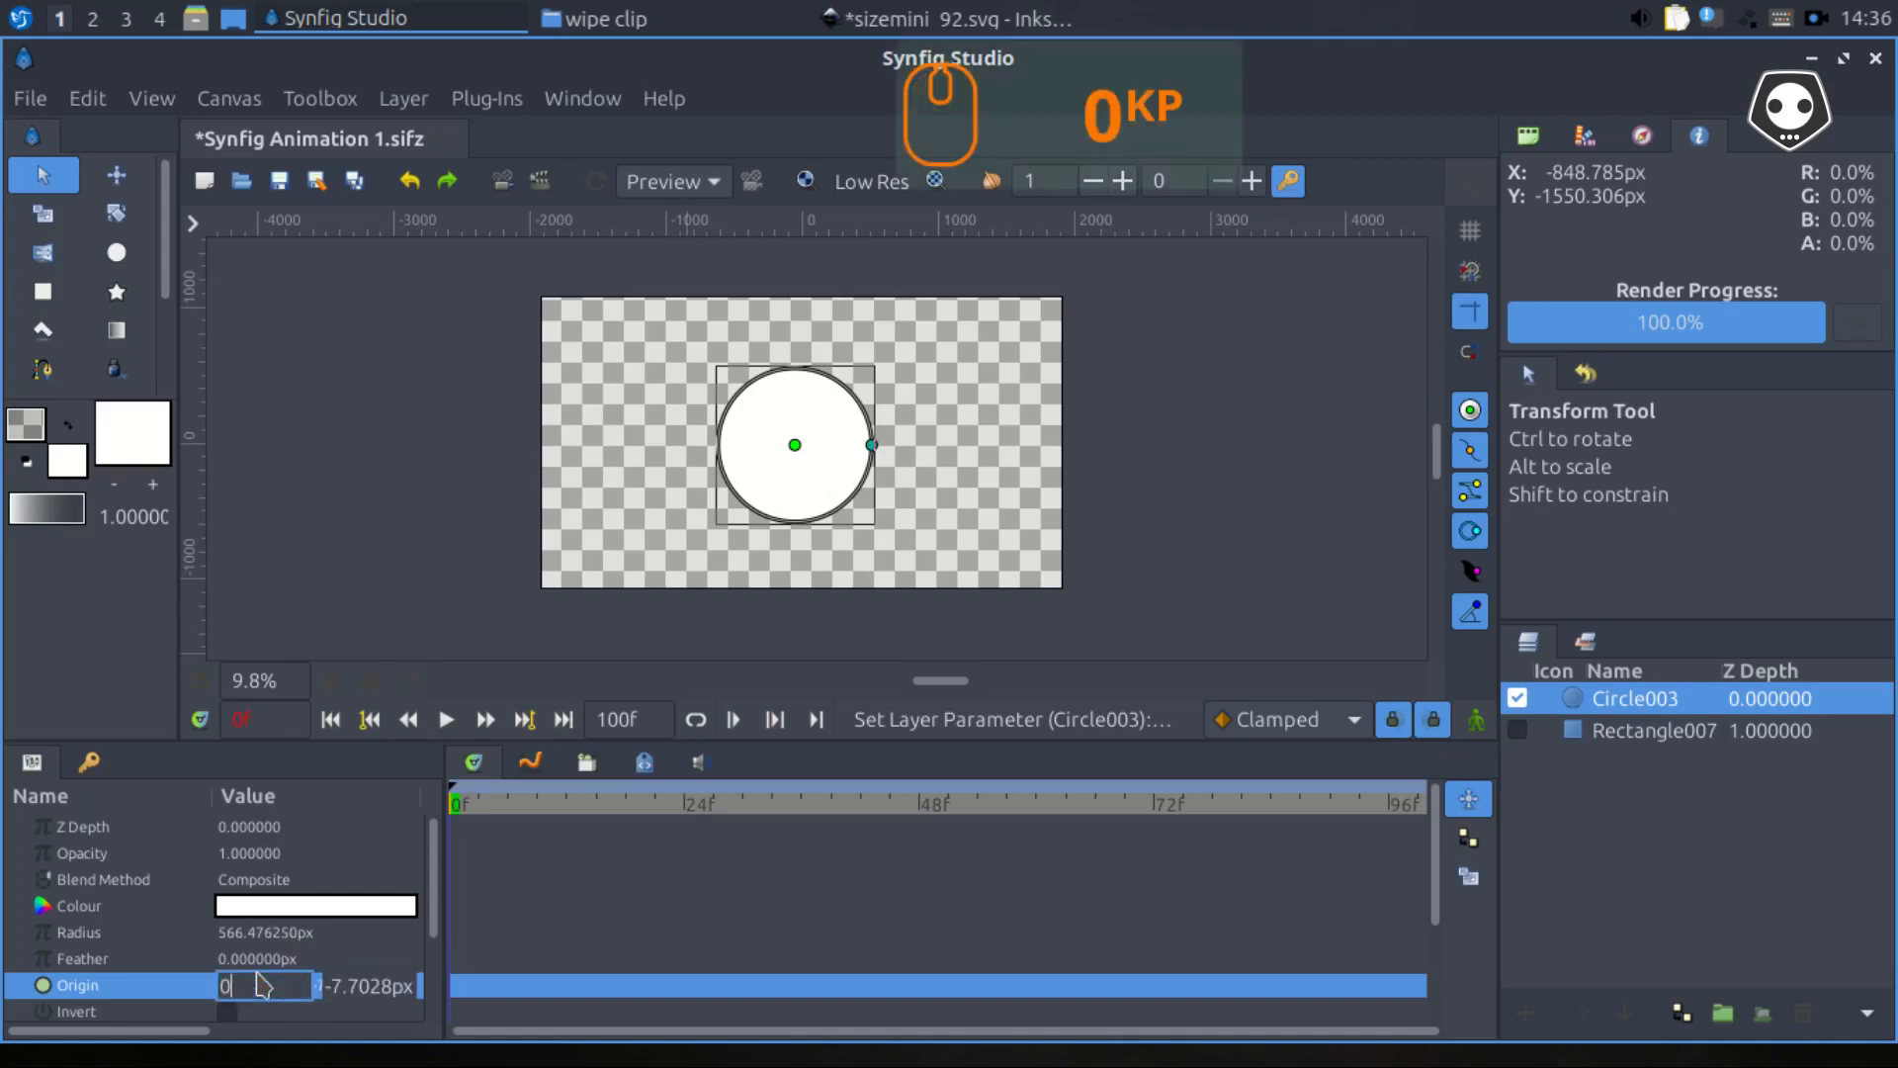
{"action": "key", "text": "Return"}
{"action": "type", "text": "0"}
{"action": "key", "text": "Return"}
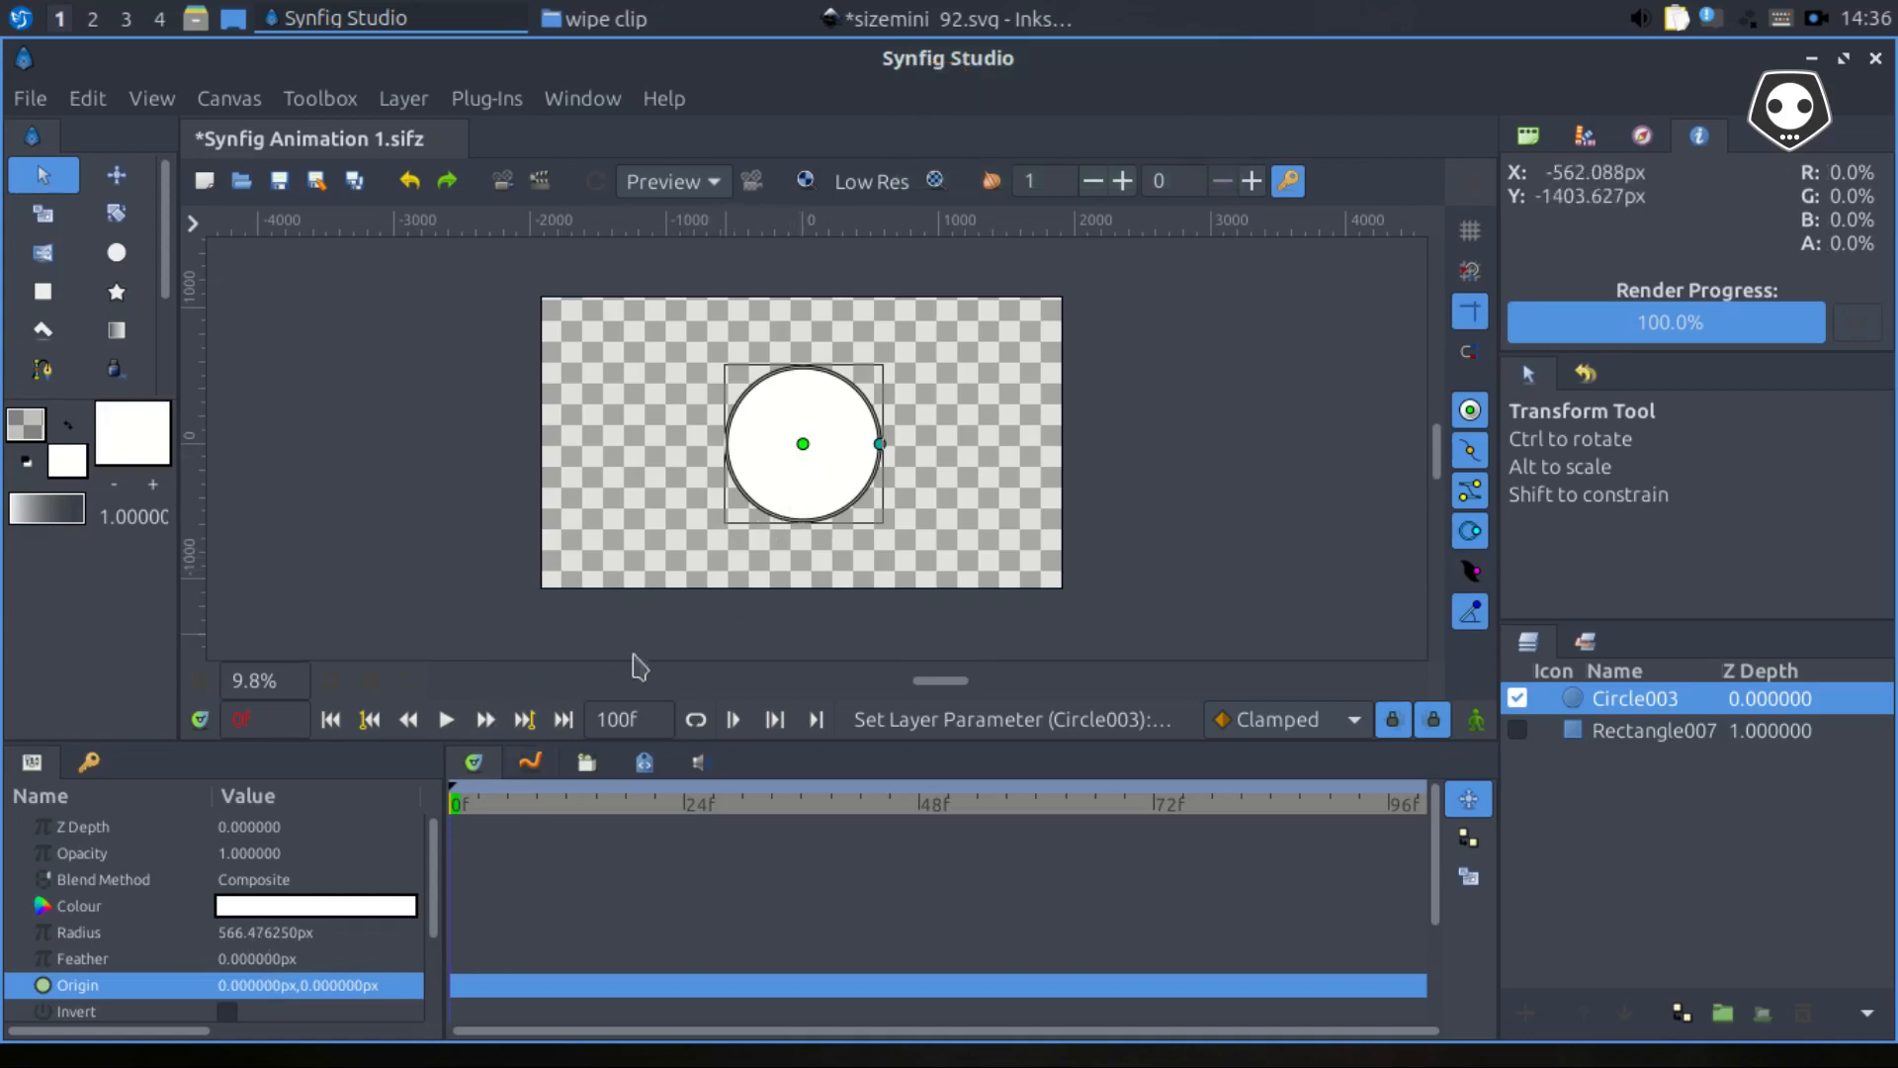
{"action": "scroll", "coordinate": [803, 457], "scroll_direction": "up", "scroll_amount": 4}
{"action": "scroll", "coordinate": [804, 456], "scroll_direction": "down", "scroll_amount": 2}
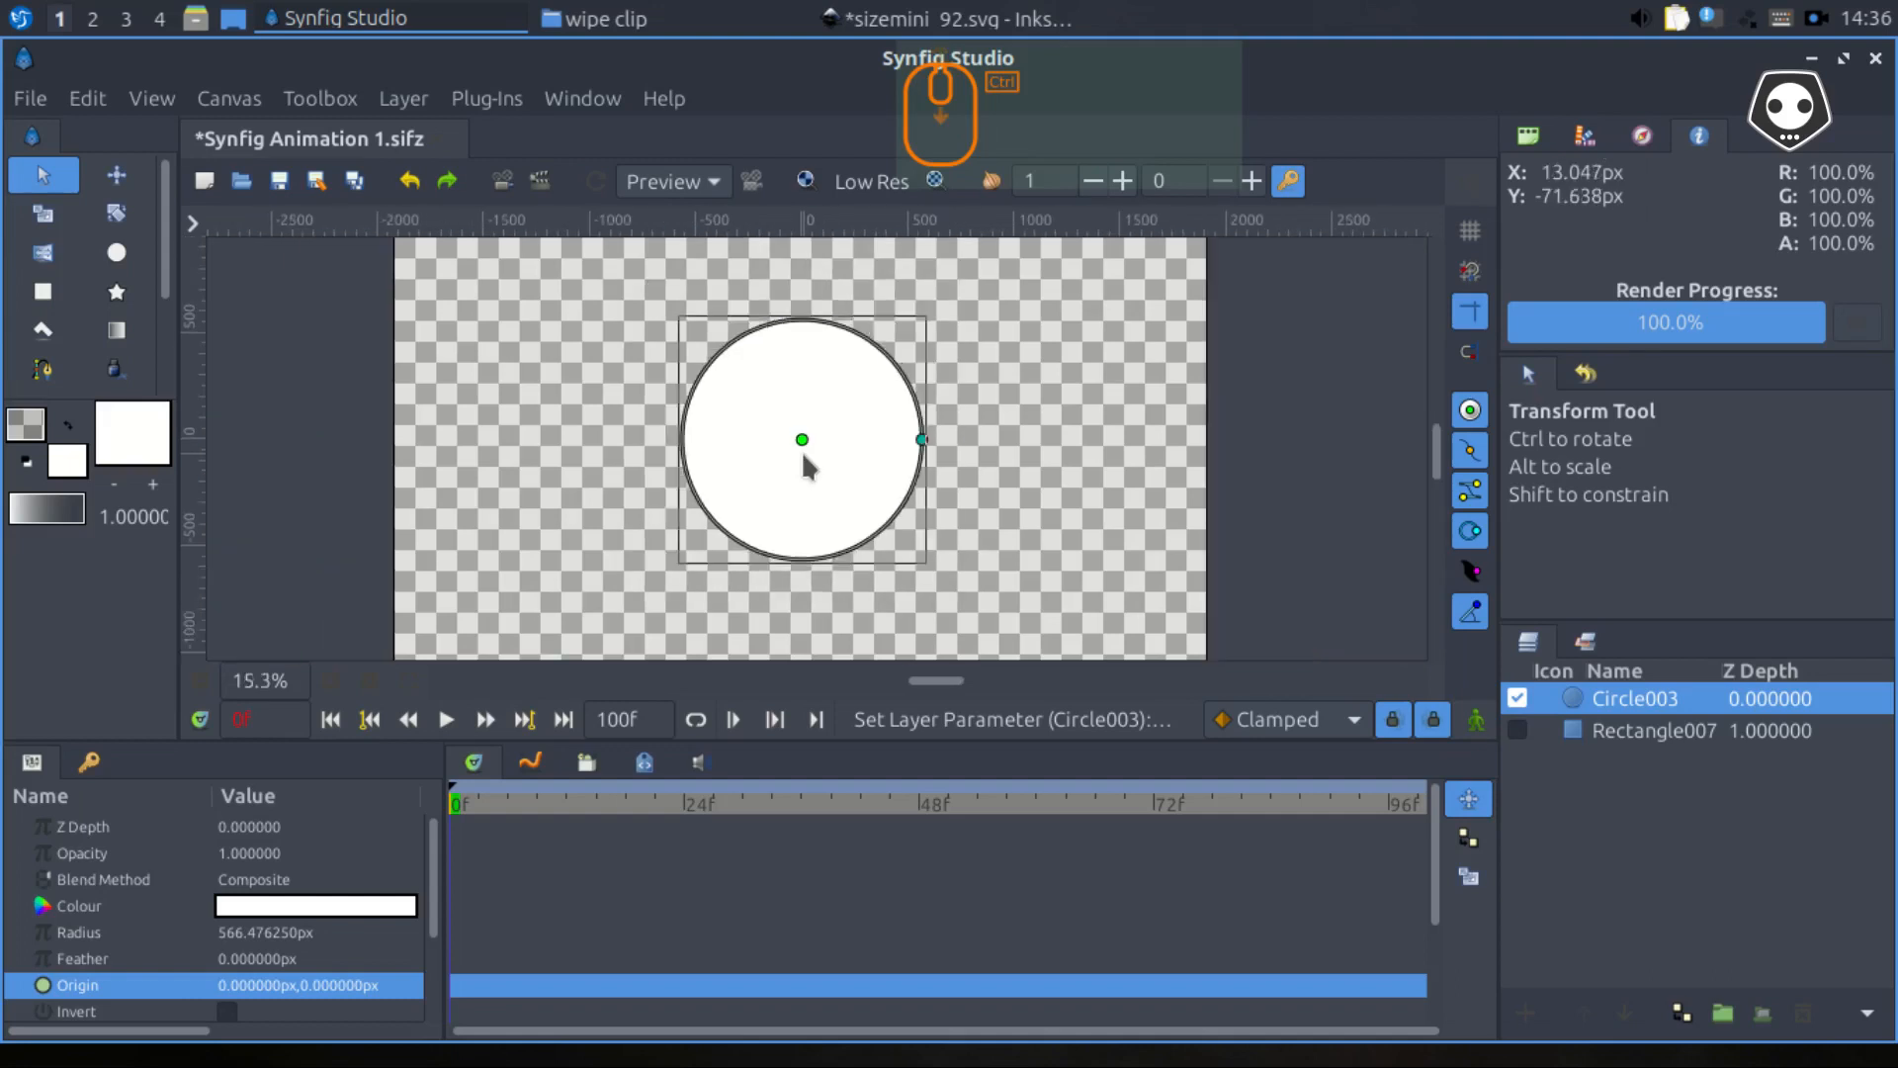
{"action": "scroll", "coordinate": [804, 465], "scroll_direction": "up", "scroll_amount": 3}
{"action": "scroll", "coordinate": [806, 473], "scroll_direction": "down", "scroll_amount": 2}
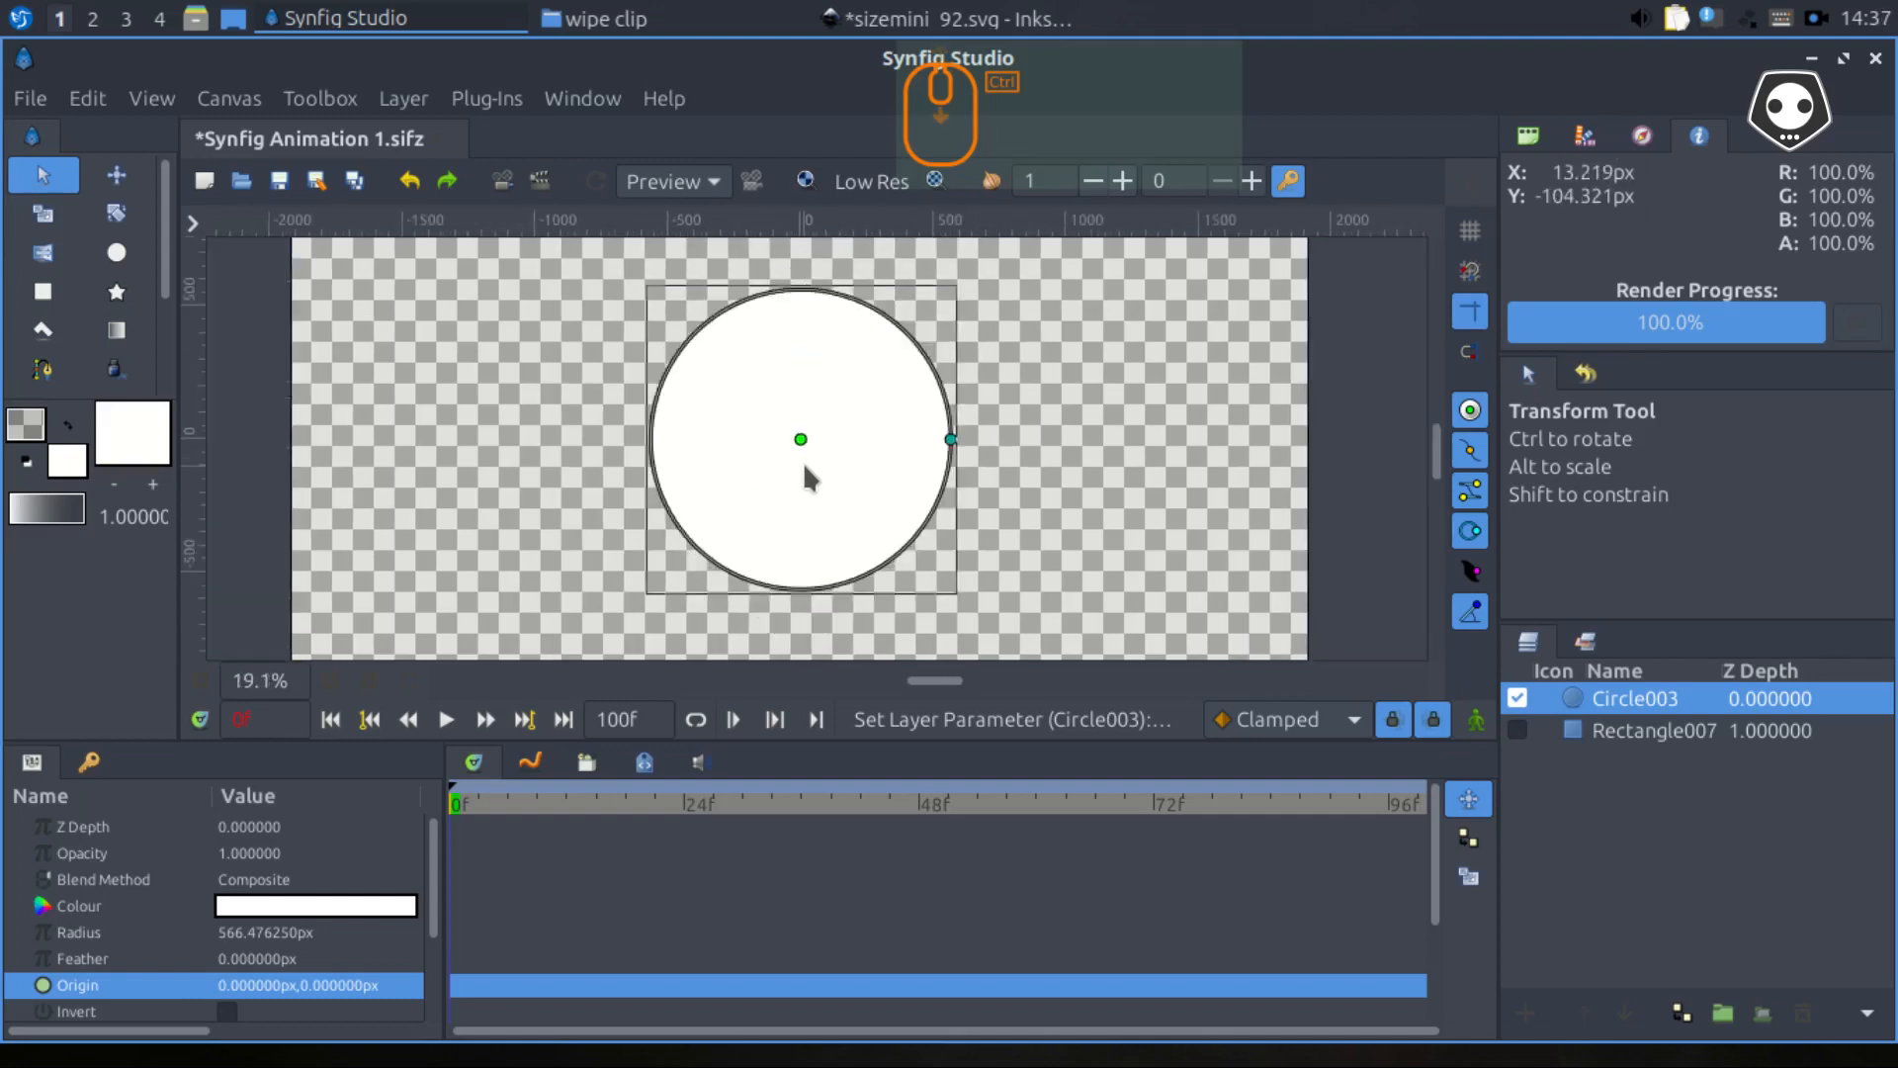
{"action": "scroll", "coordinate": [805, 469], "scroll_direction": "down", "scroll_amount": 1}
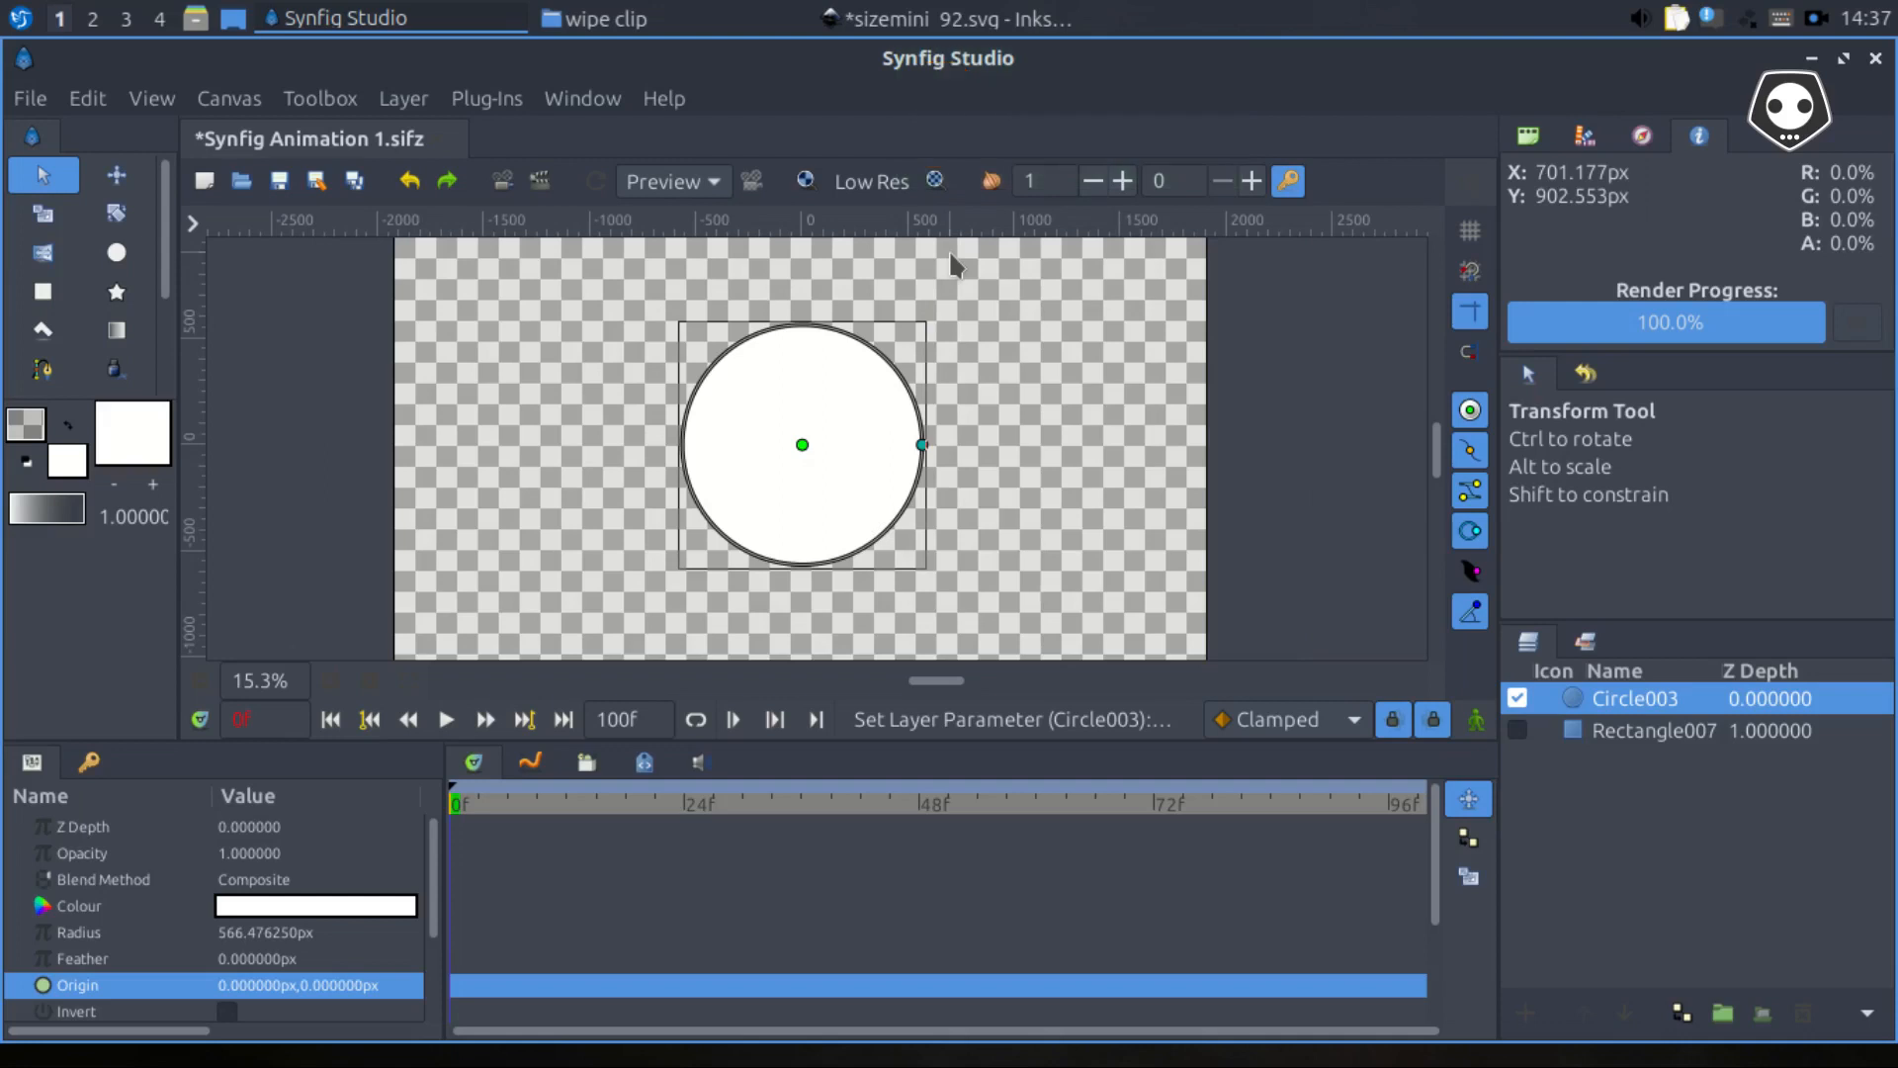
{"action": "key", "text": "a"}
{"action": "key", "text": "Escape"}
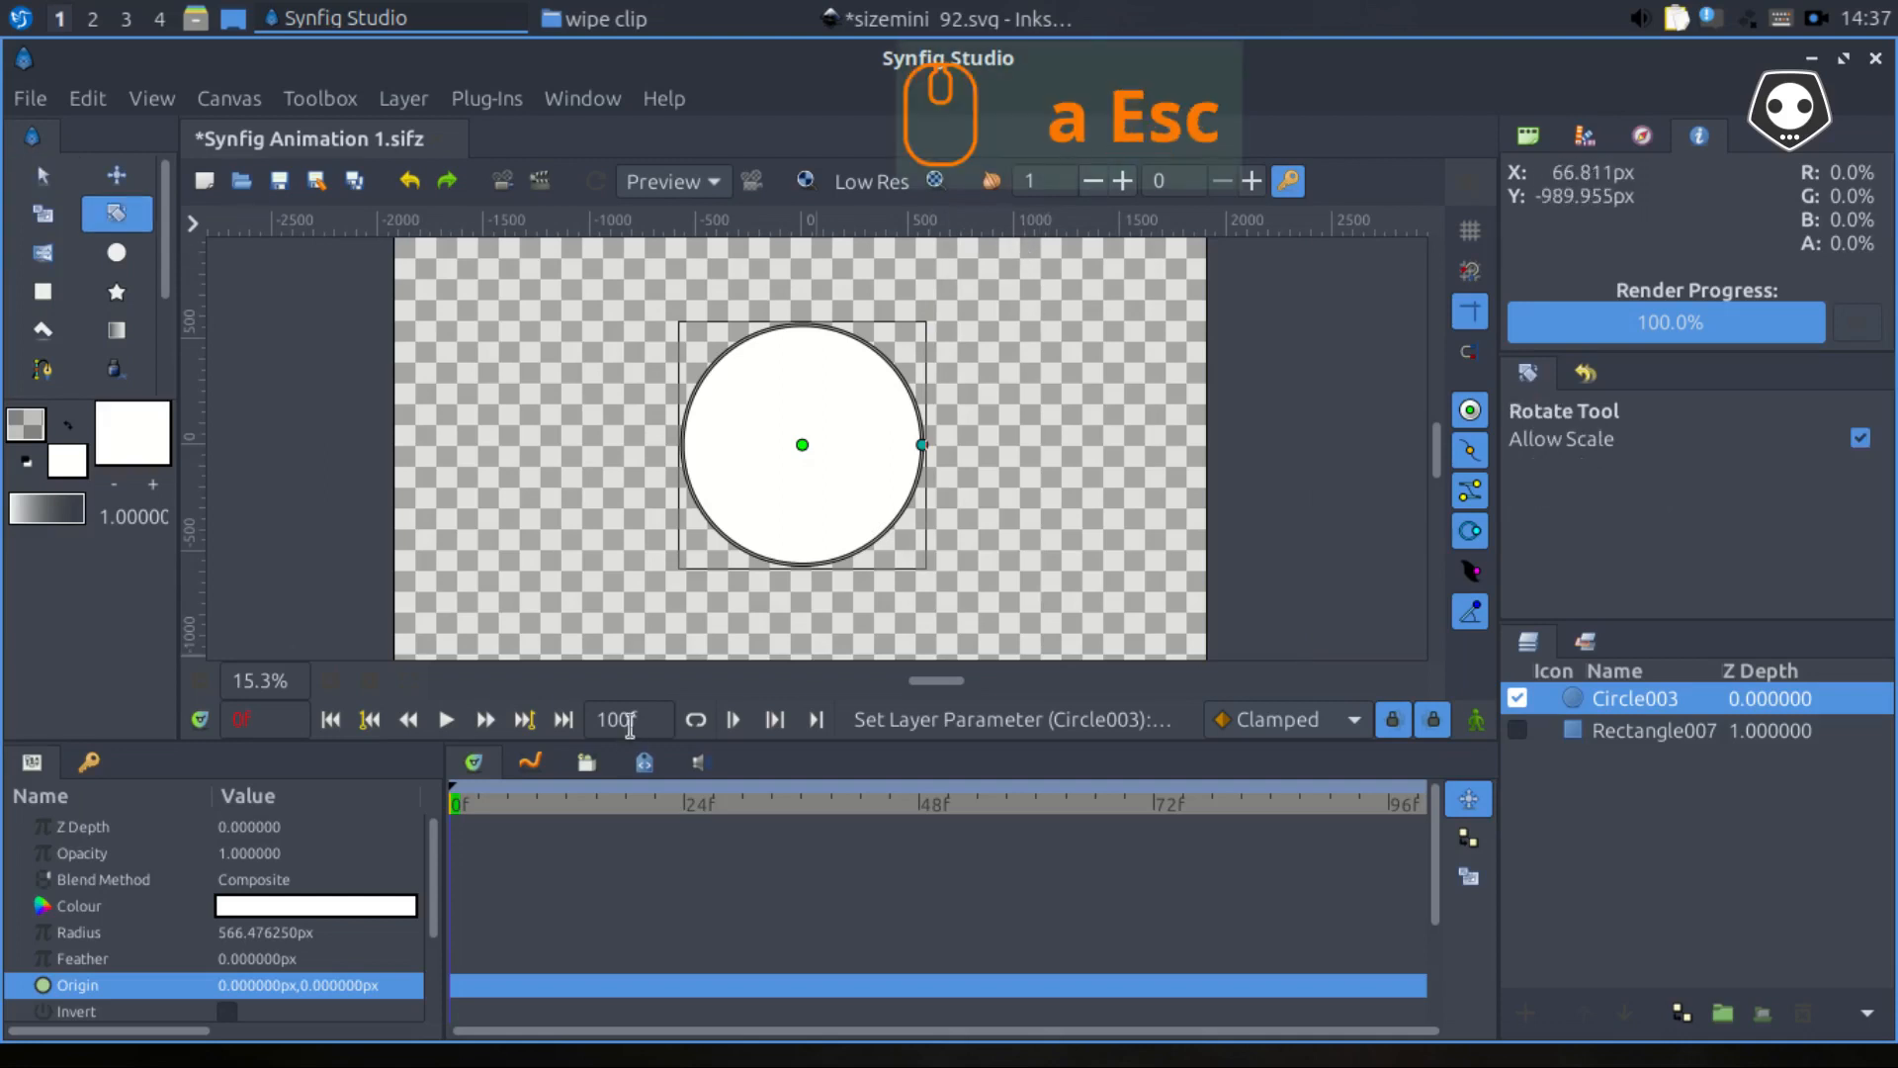
{"action": "scroll", "coordinate": [820, 464], "scroll_direction": "up", "scroll_amount": 3, "text": "ctrl"}
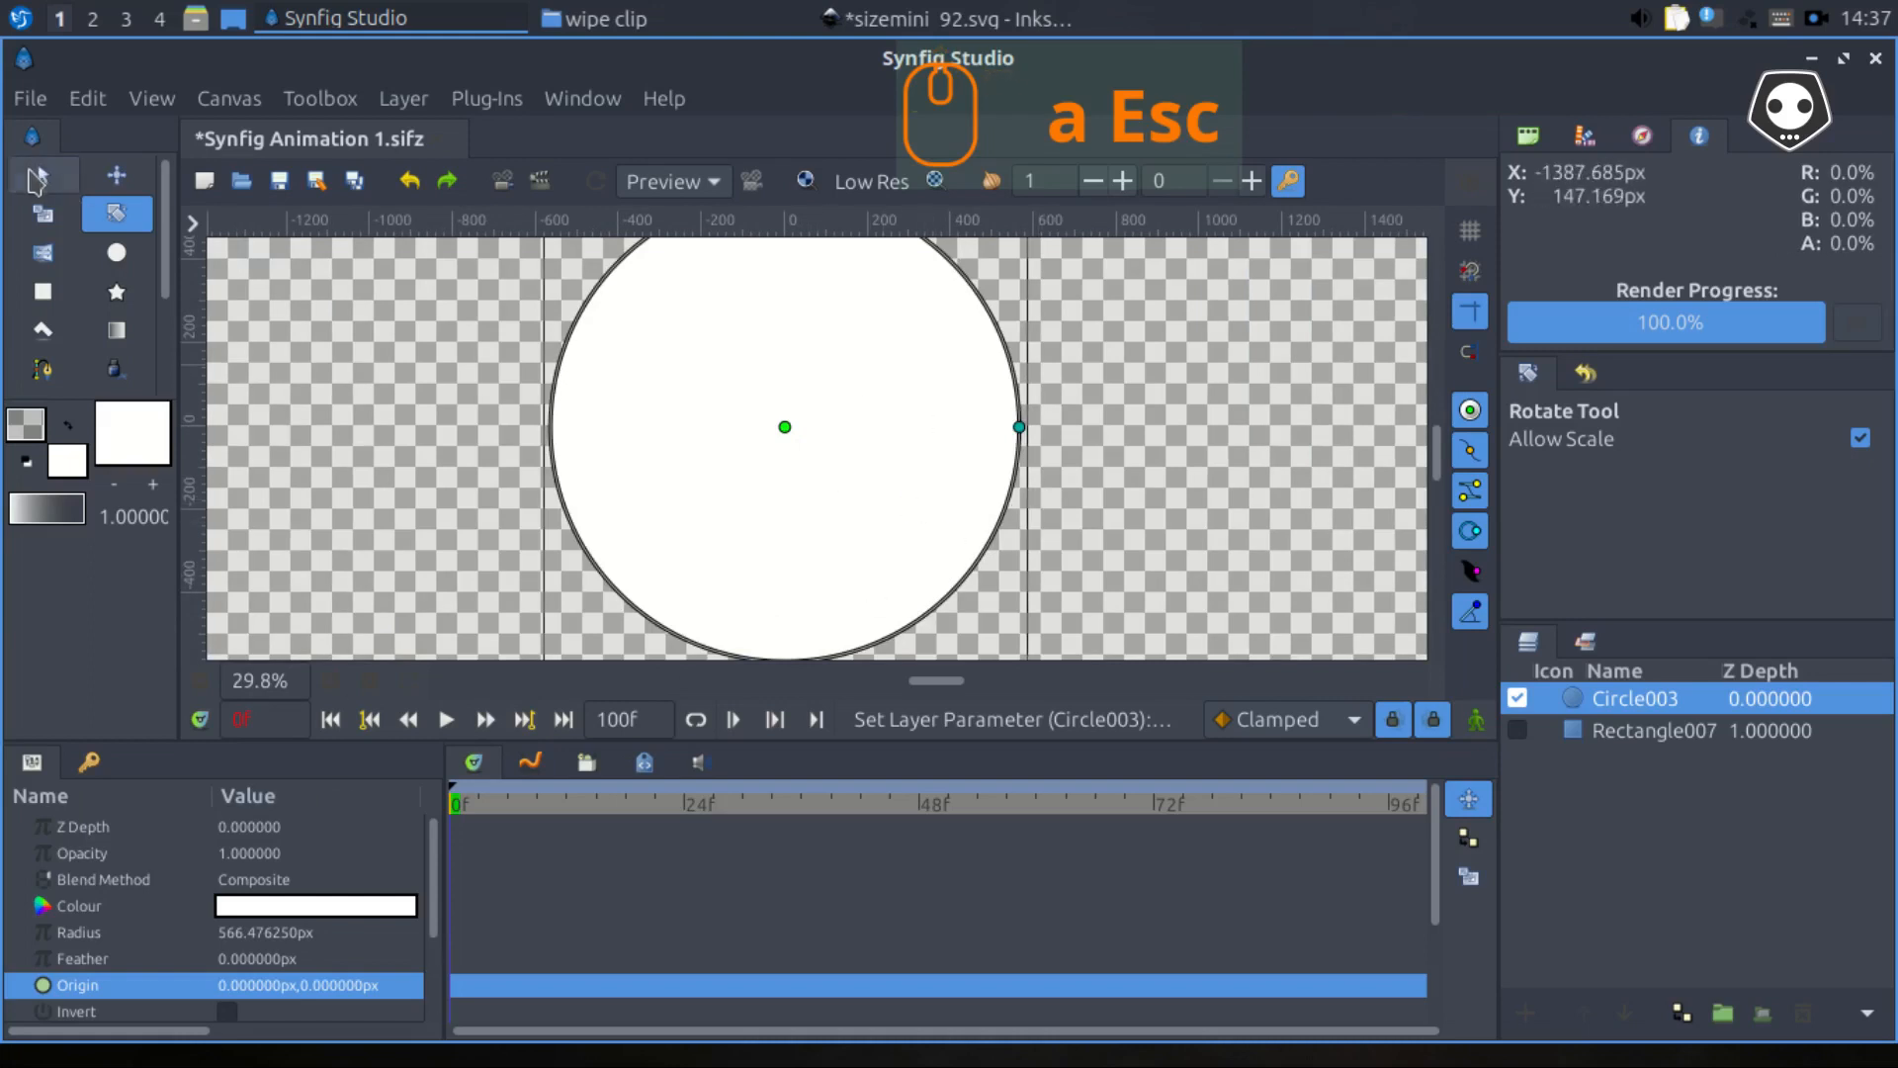
{"action": "left_click", "coordinate": [36, 179]}
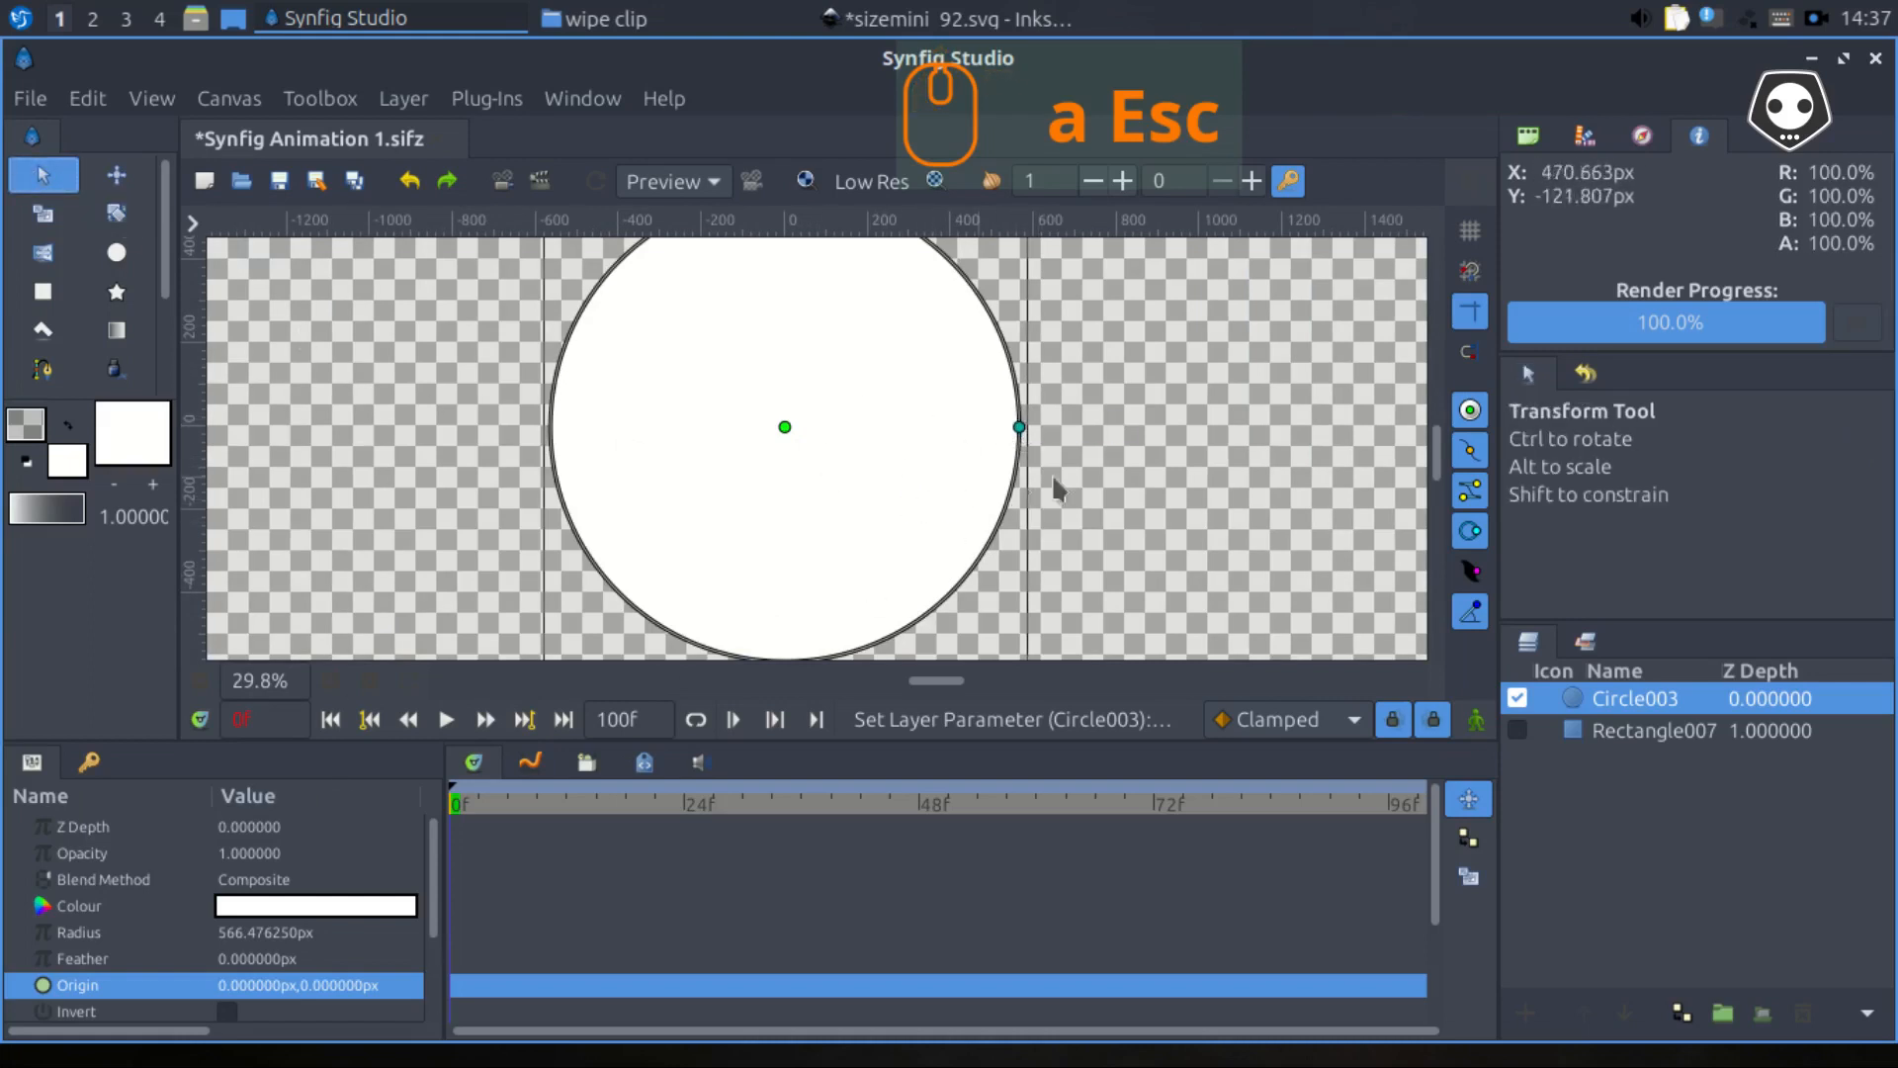
Switch to Inkscape, look up the dark purple circle's fill colour code, and move the circle clear of the yellow one
{"action": "left_click", "coordinate": [917, 30]}
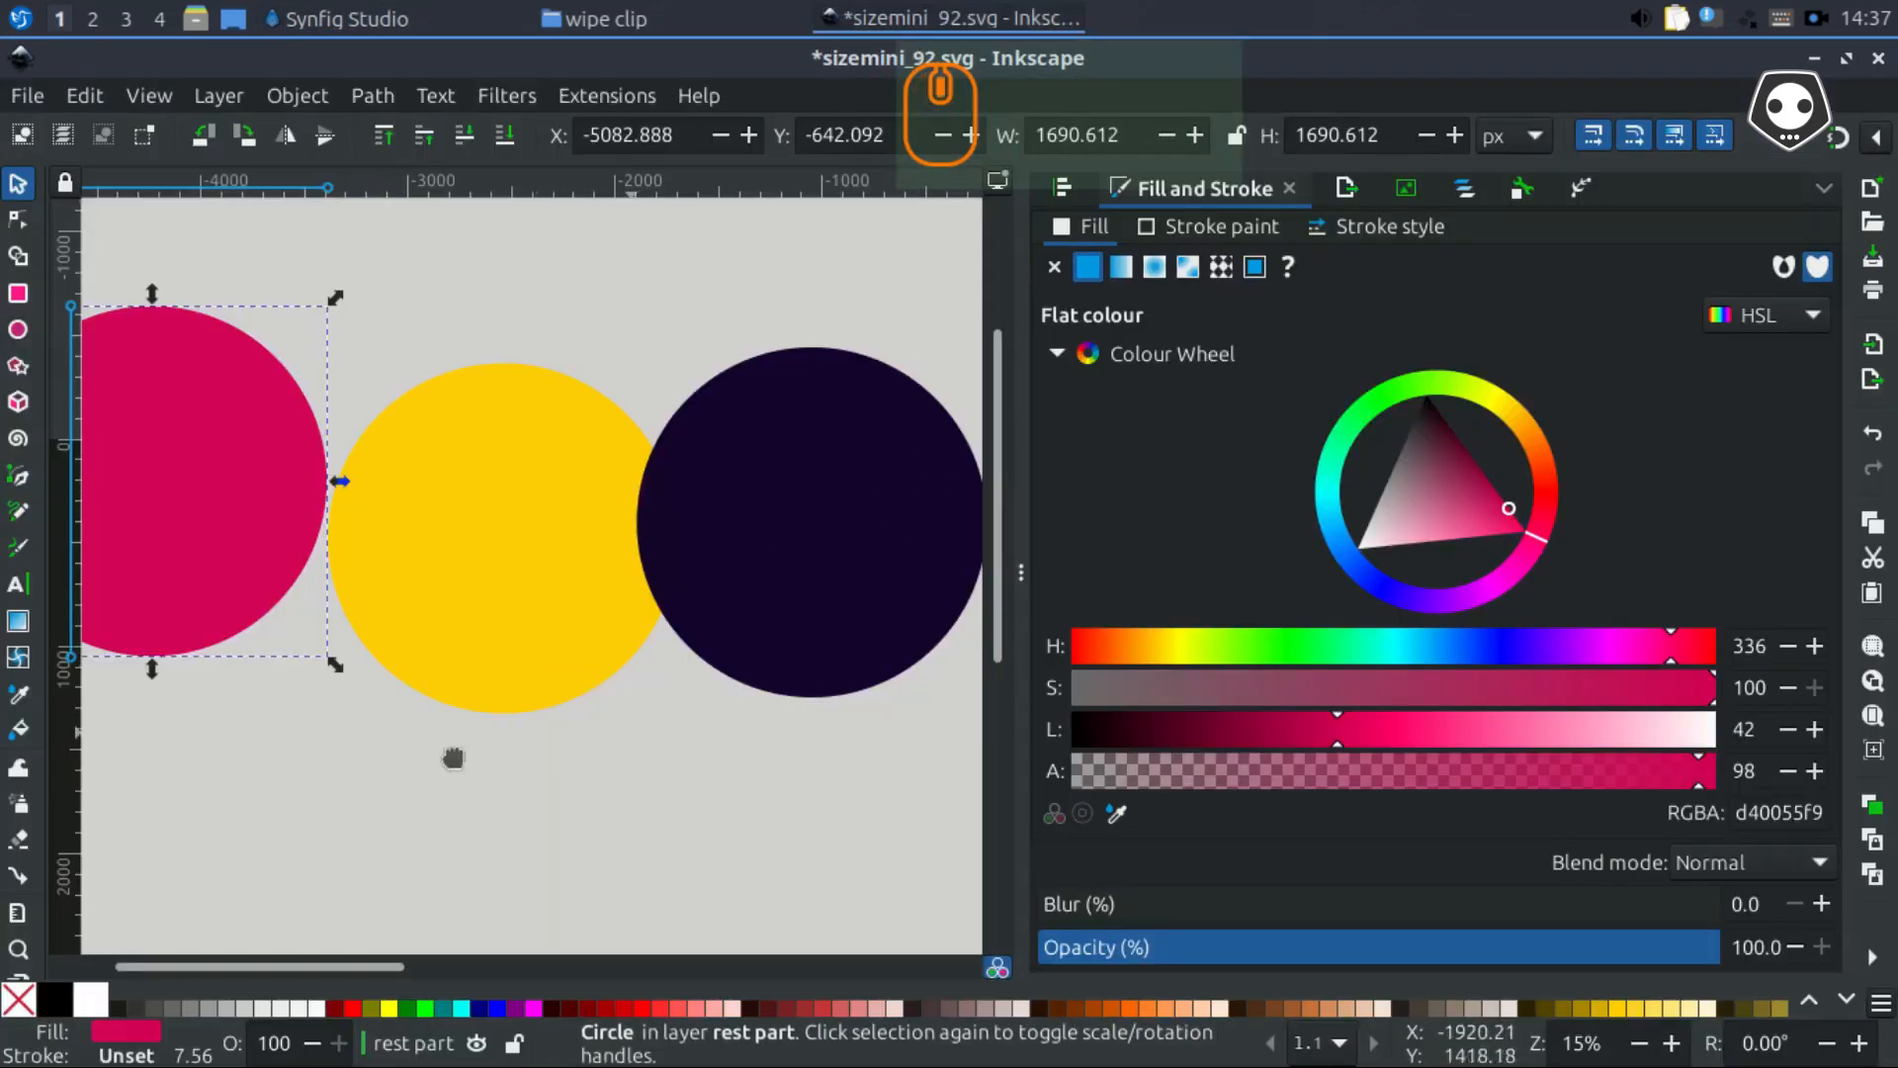
{"action": "left_click_drag", "start_coordinate": [453, 758], "coordinate": [416, 760]}
{"action": "left_click", "coordinate": [601, 531]}
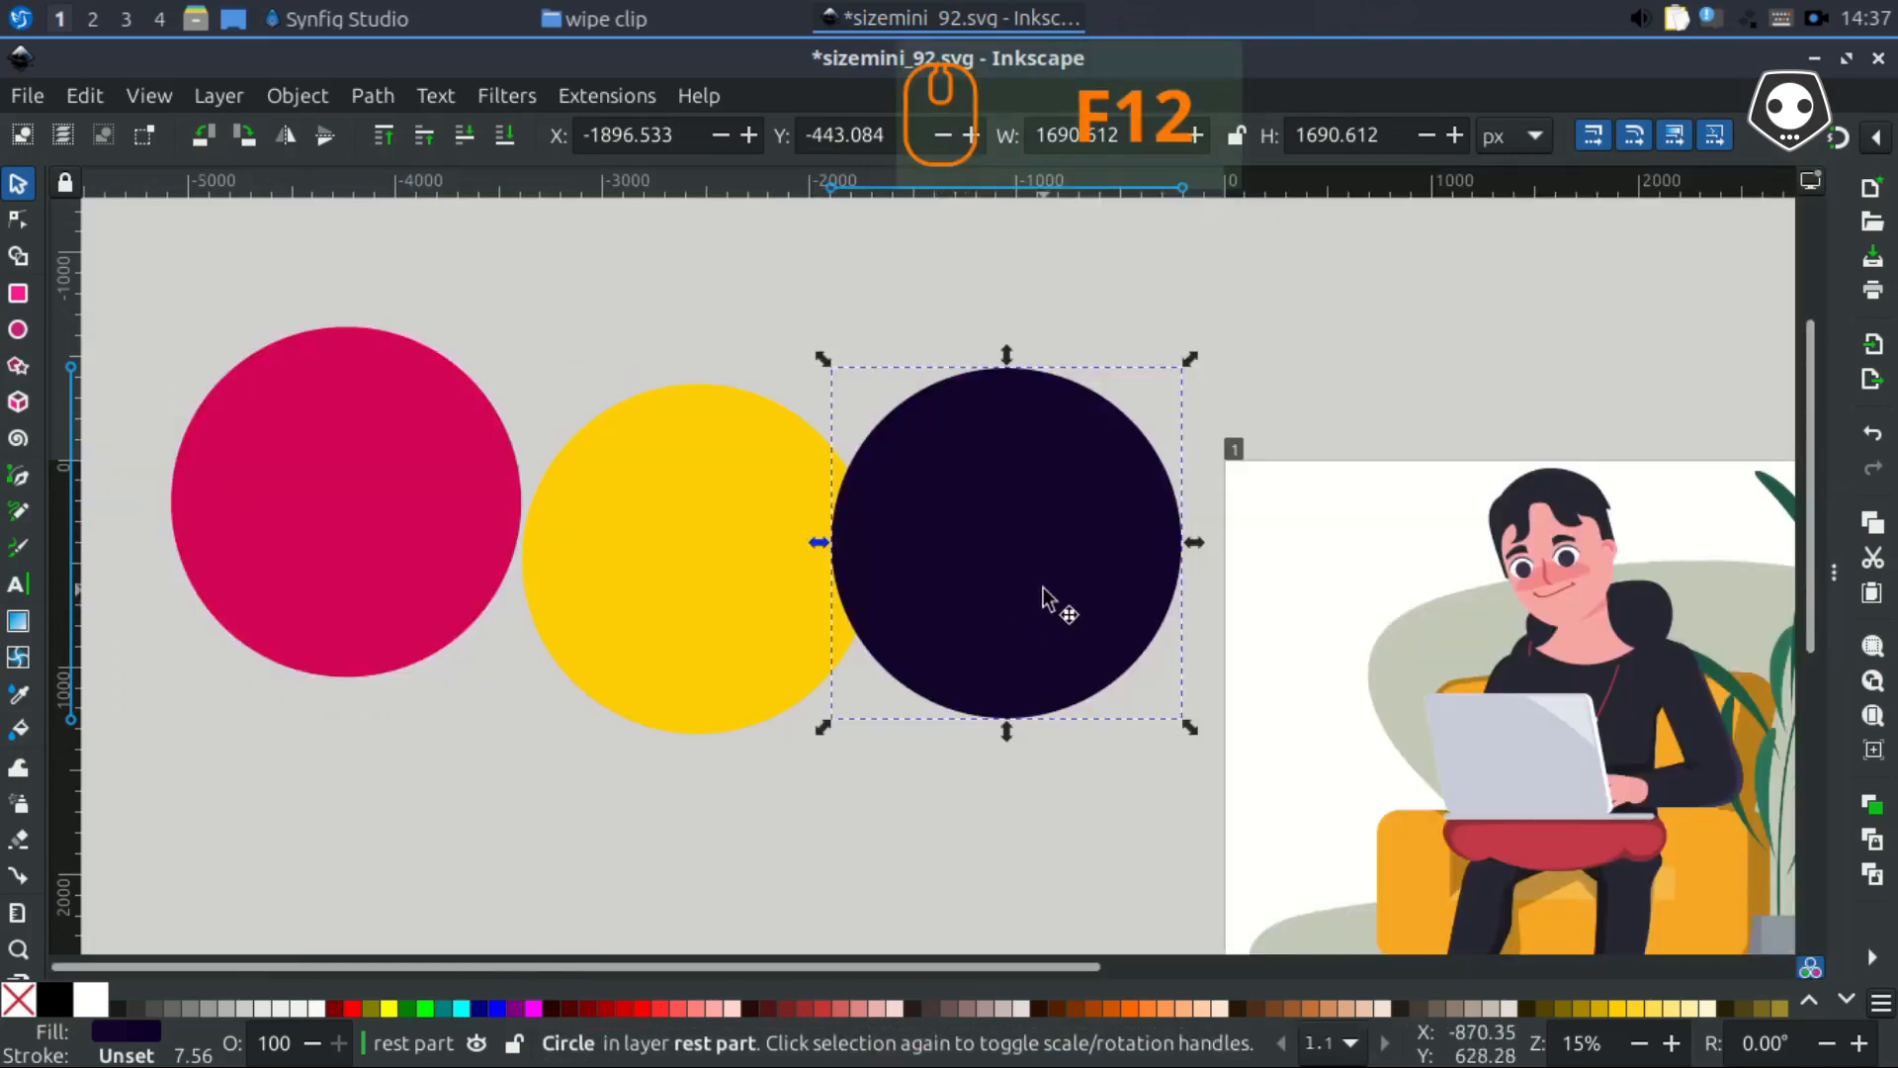
{"action": "key", "text": "F12"}
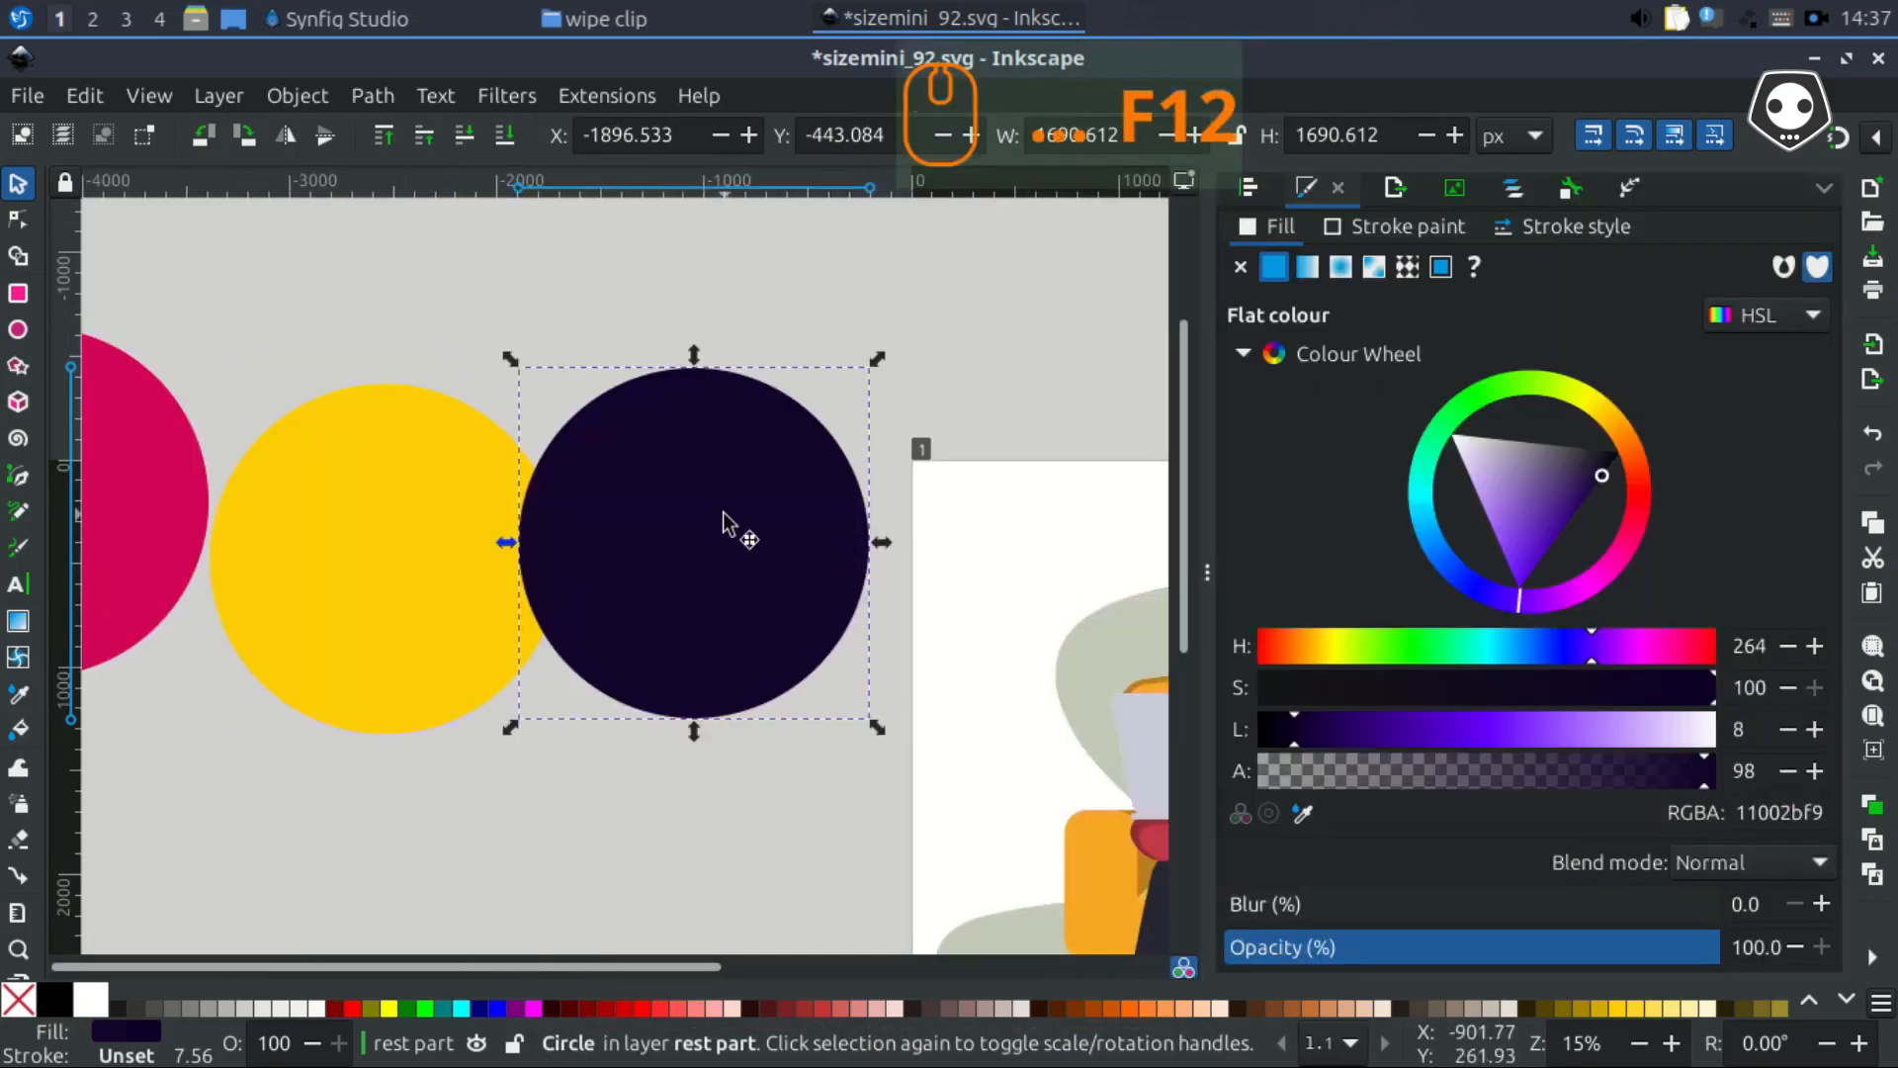
{"action": "left_click_drag", "start_coordinate": [724, 510], "coordinate": [757, 455]}
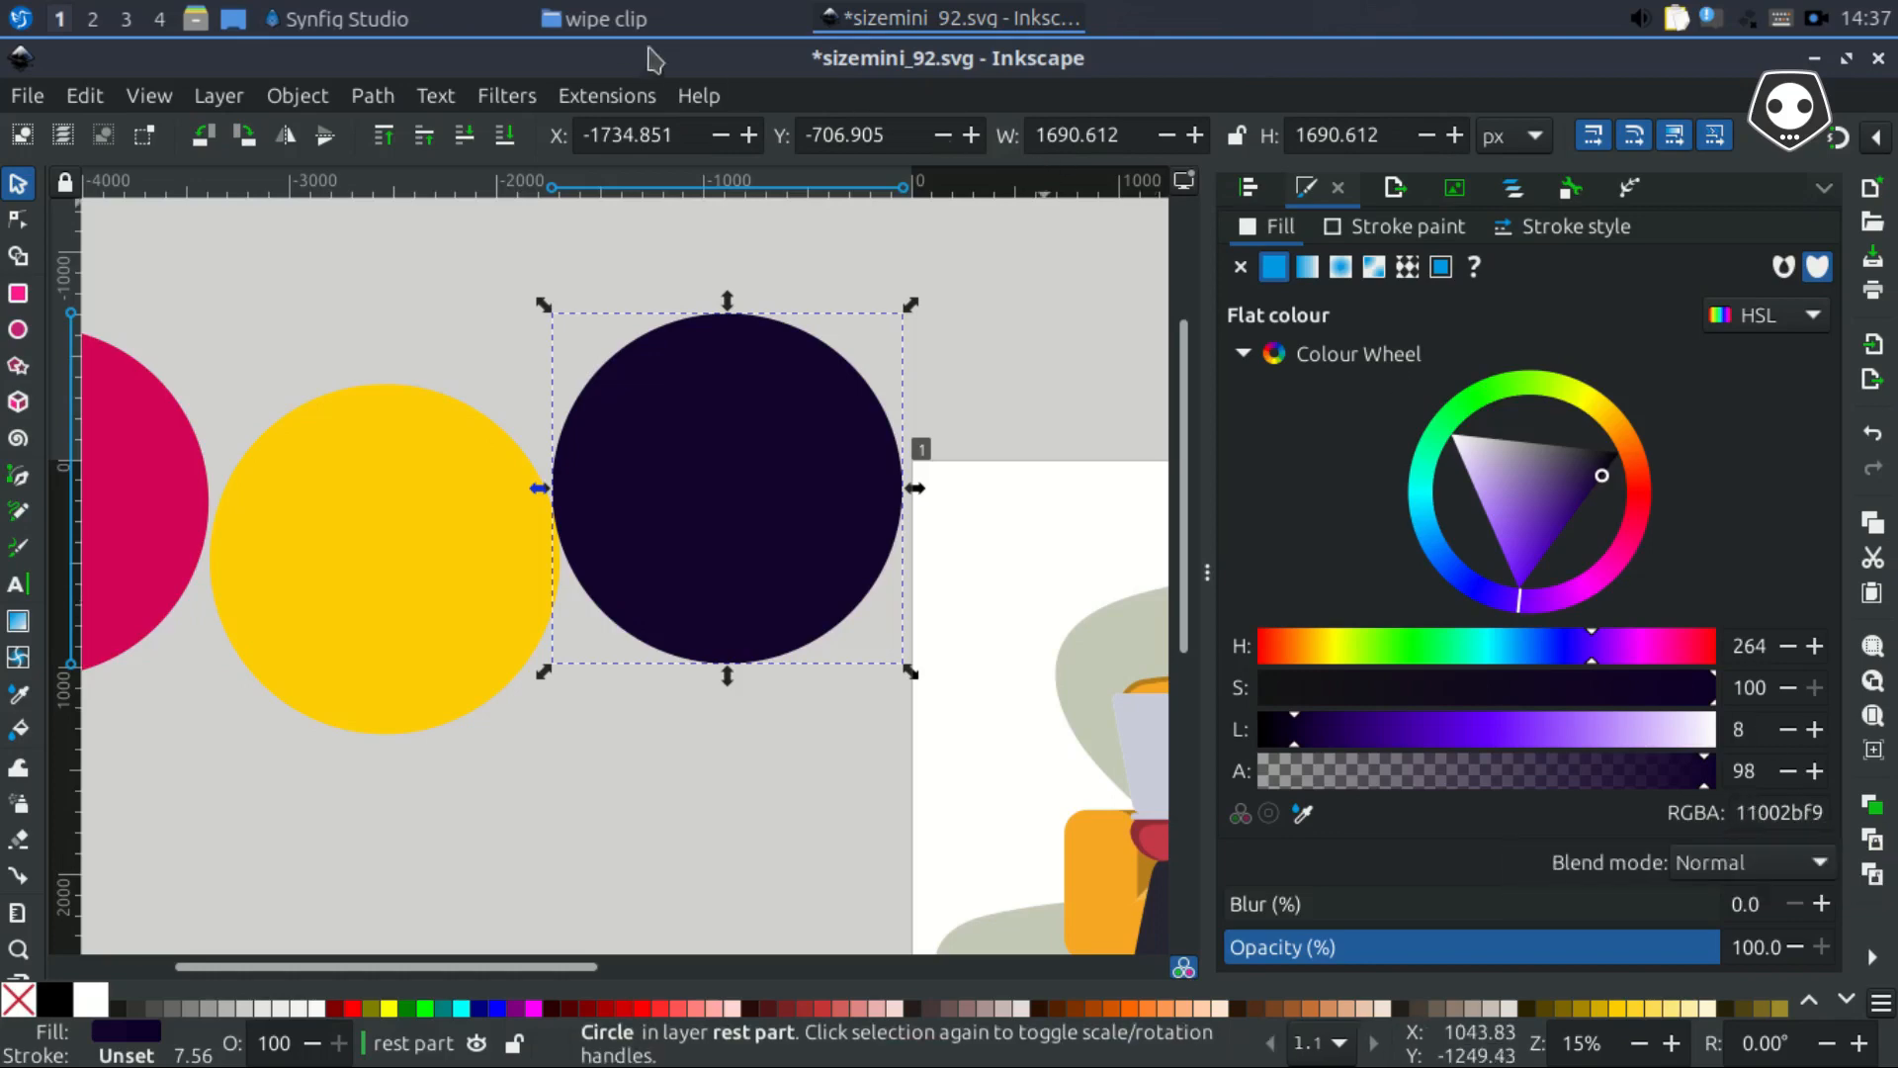
Switch back to Synfig Studio and set the circle's colour to #11002B
{"action": "left_click", "coordinate": [406, 24]}
{"action": "double_click", "coordinate": [269, 917]}
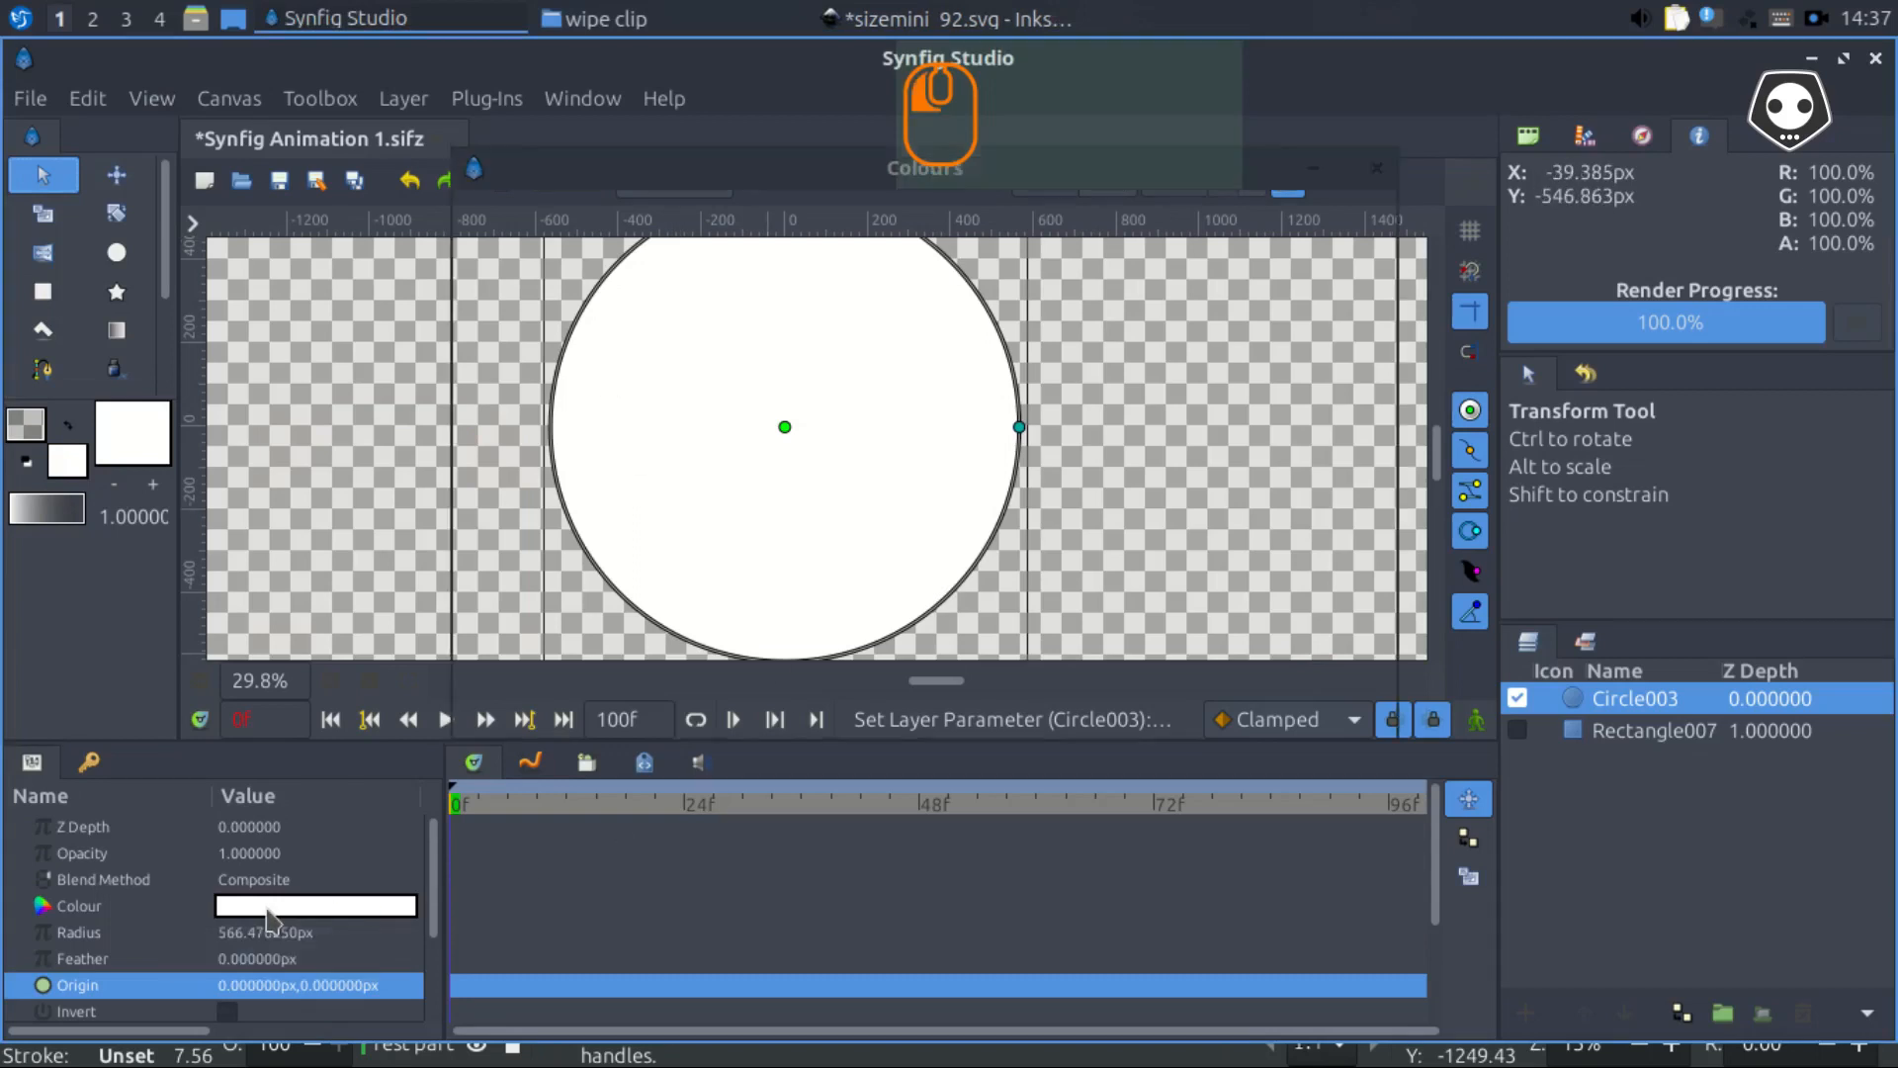
{"action": "left_click", "coordinate": [980, 480]}
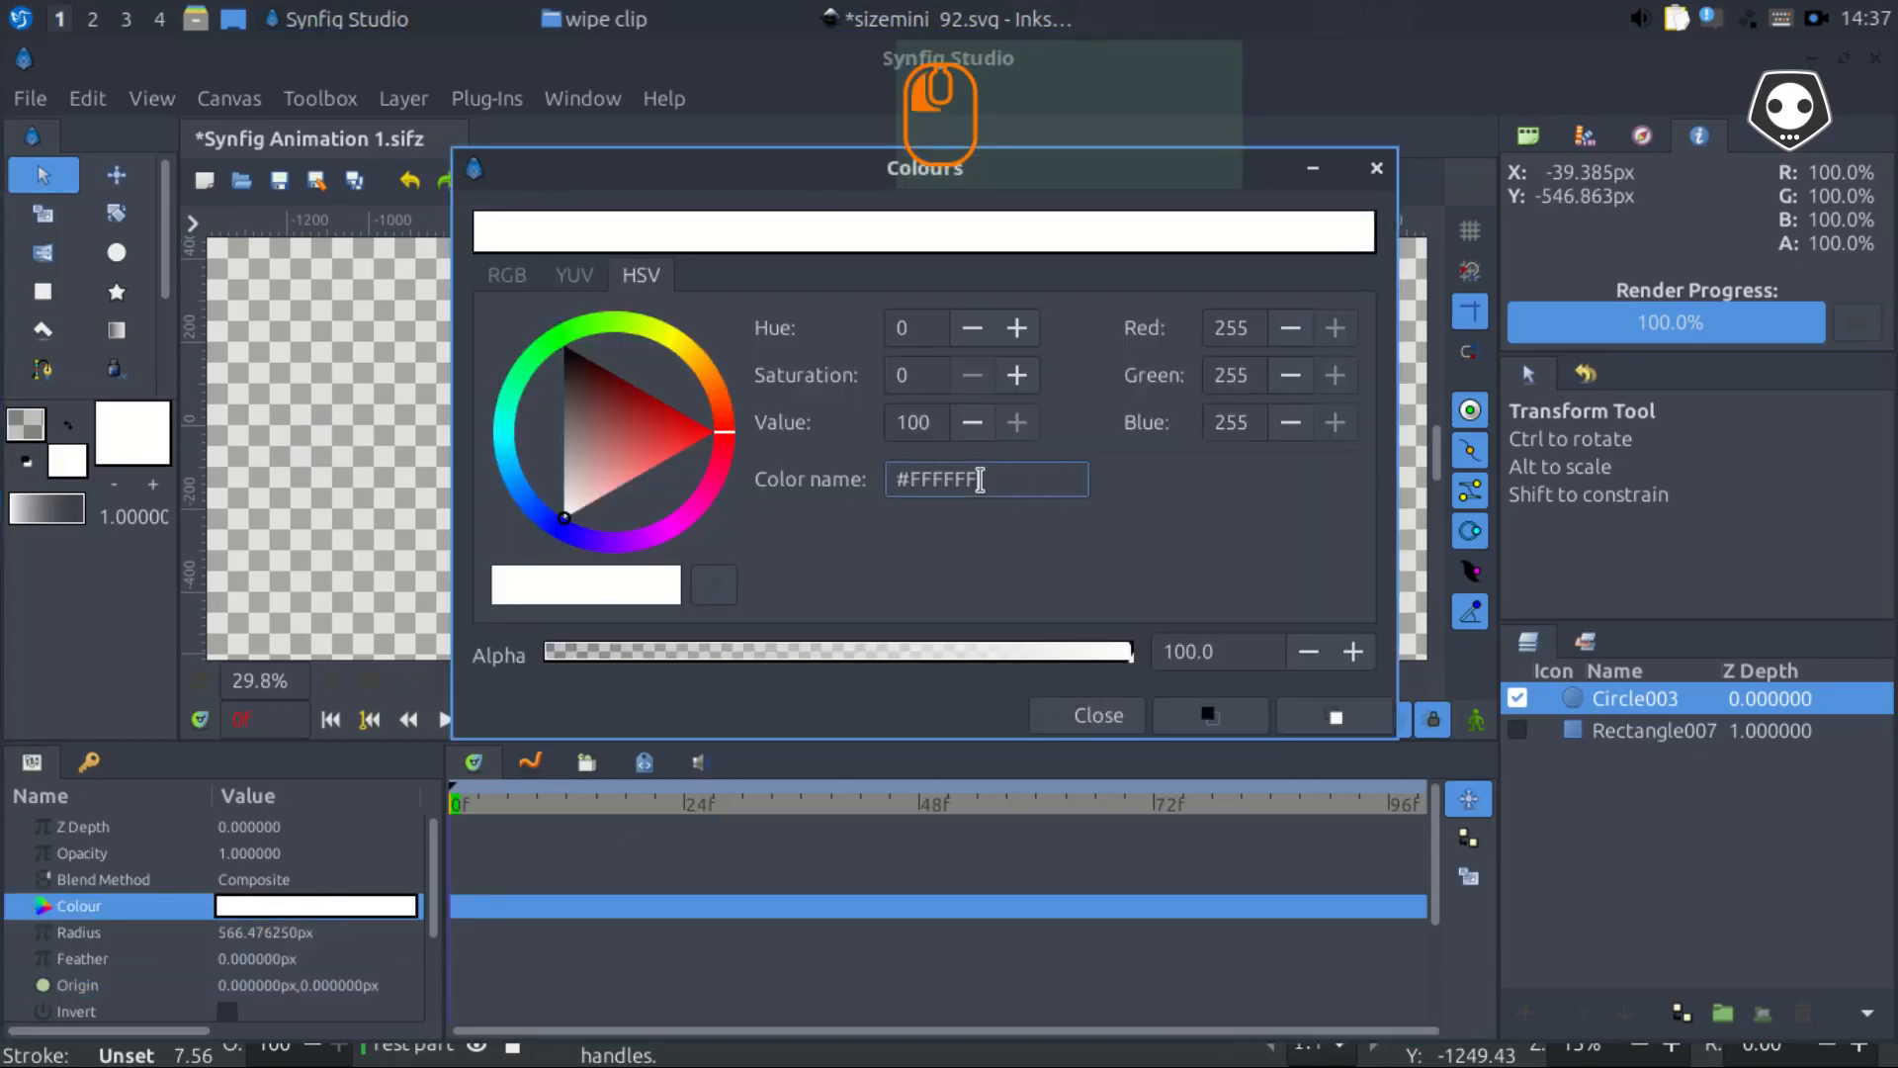
{"action": "key", "text": "BackSpace"}
{"action": "key", "text": "BackSpace"}
{"action": "key", "text": "BackSpace"}
{"action": "key", "text": "BackSpace"}
{"action": "key", "text": "BackSpace"}
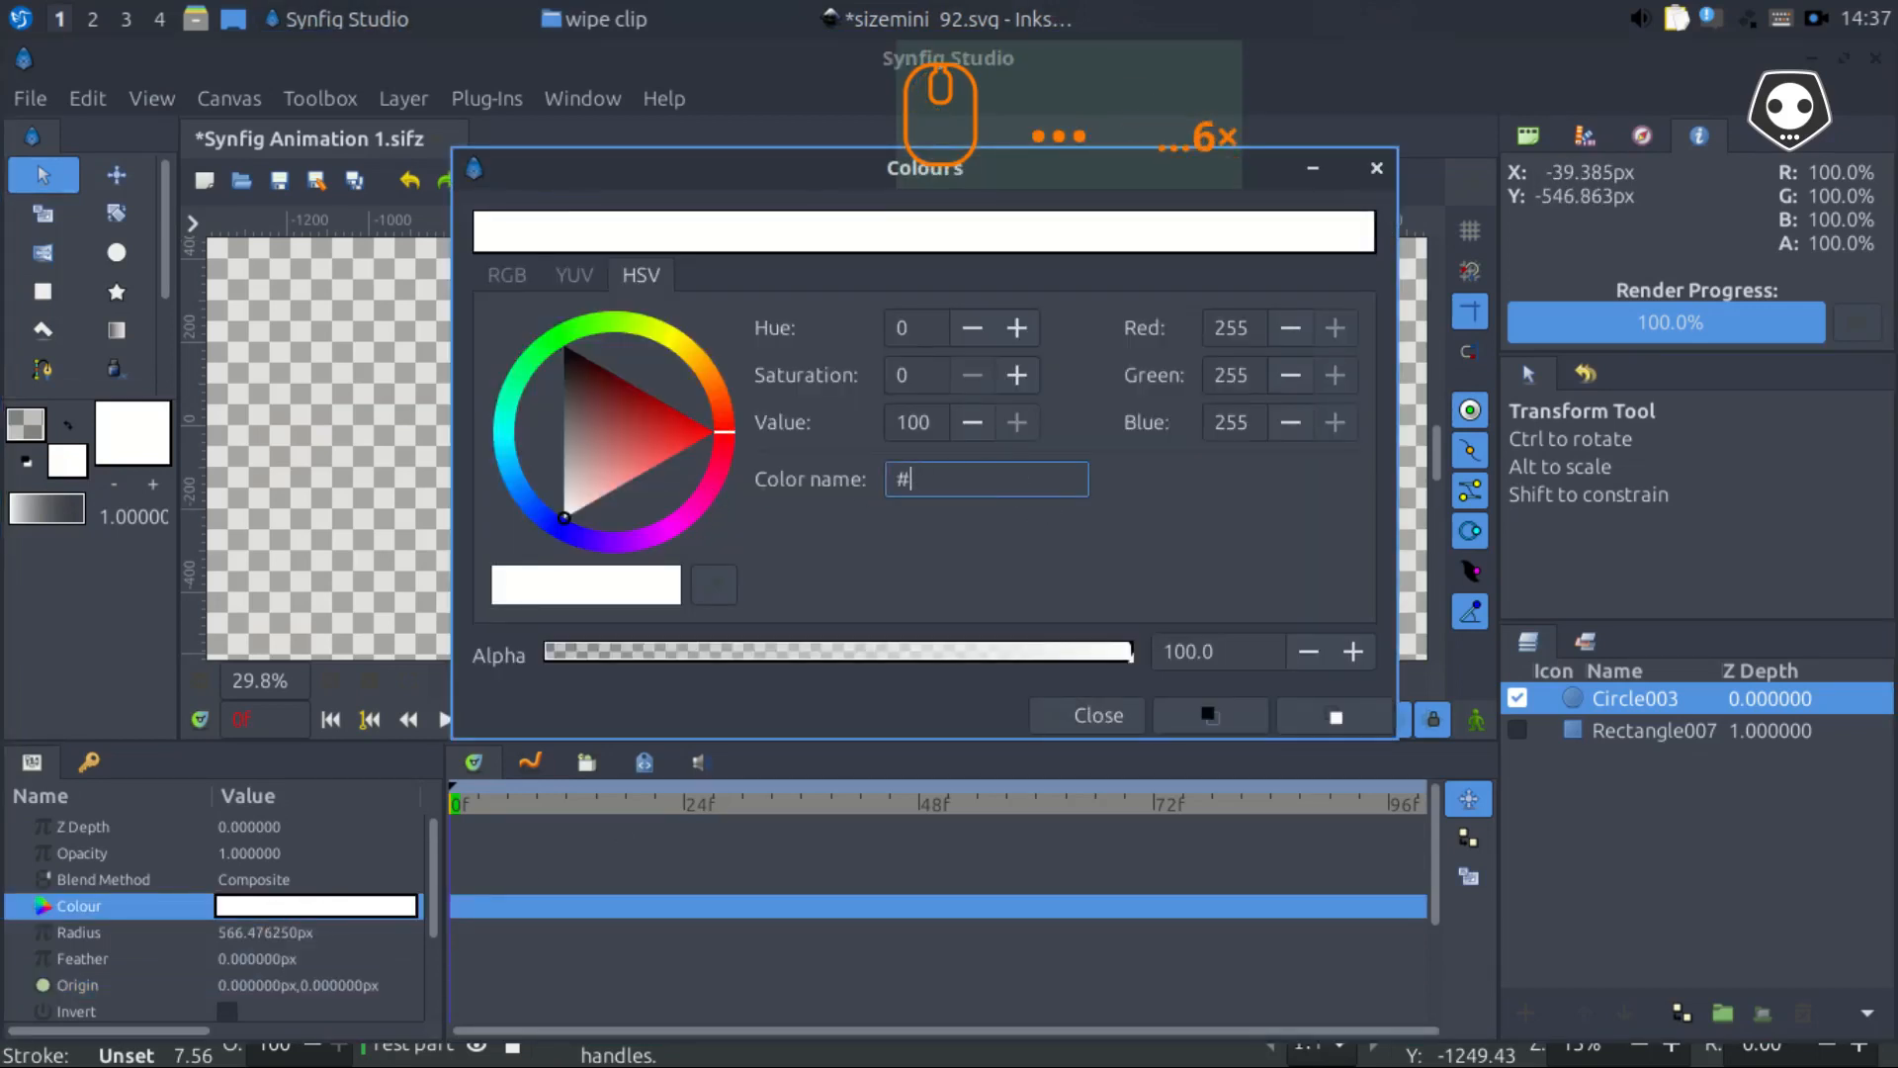
{"action": "type", "text": "1100"}
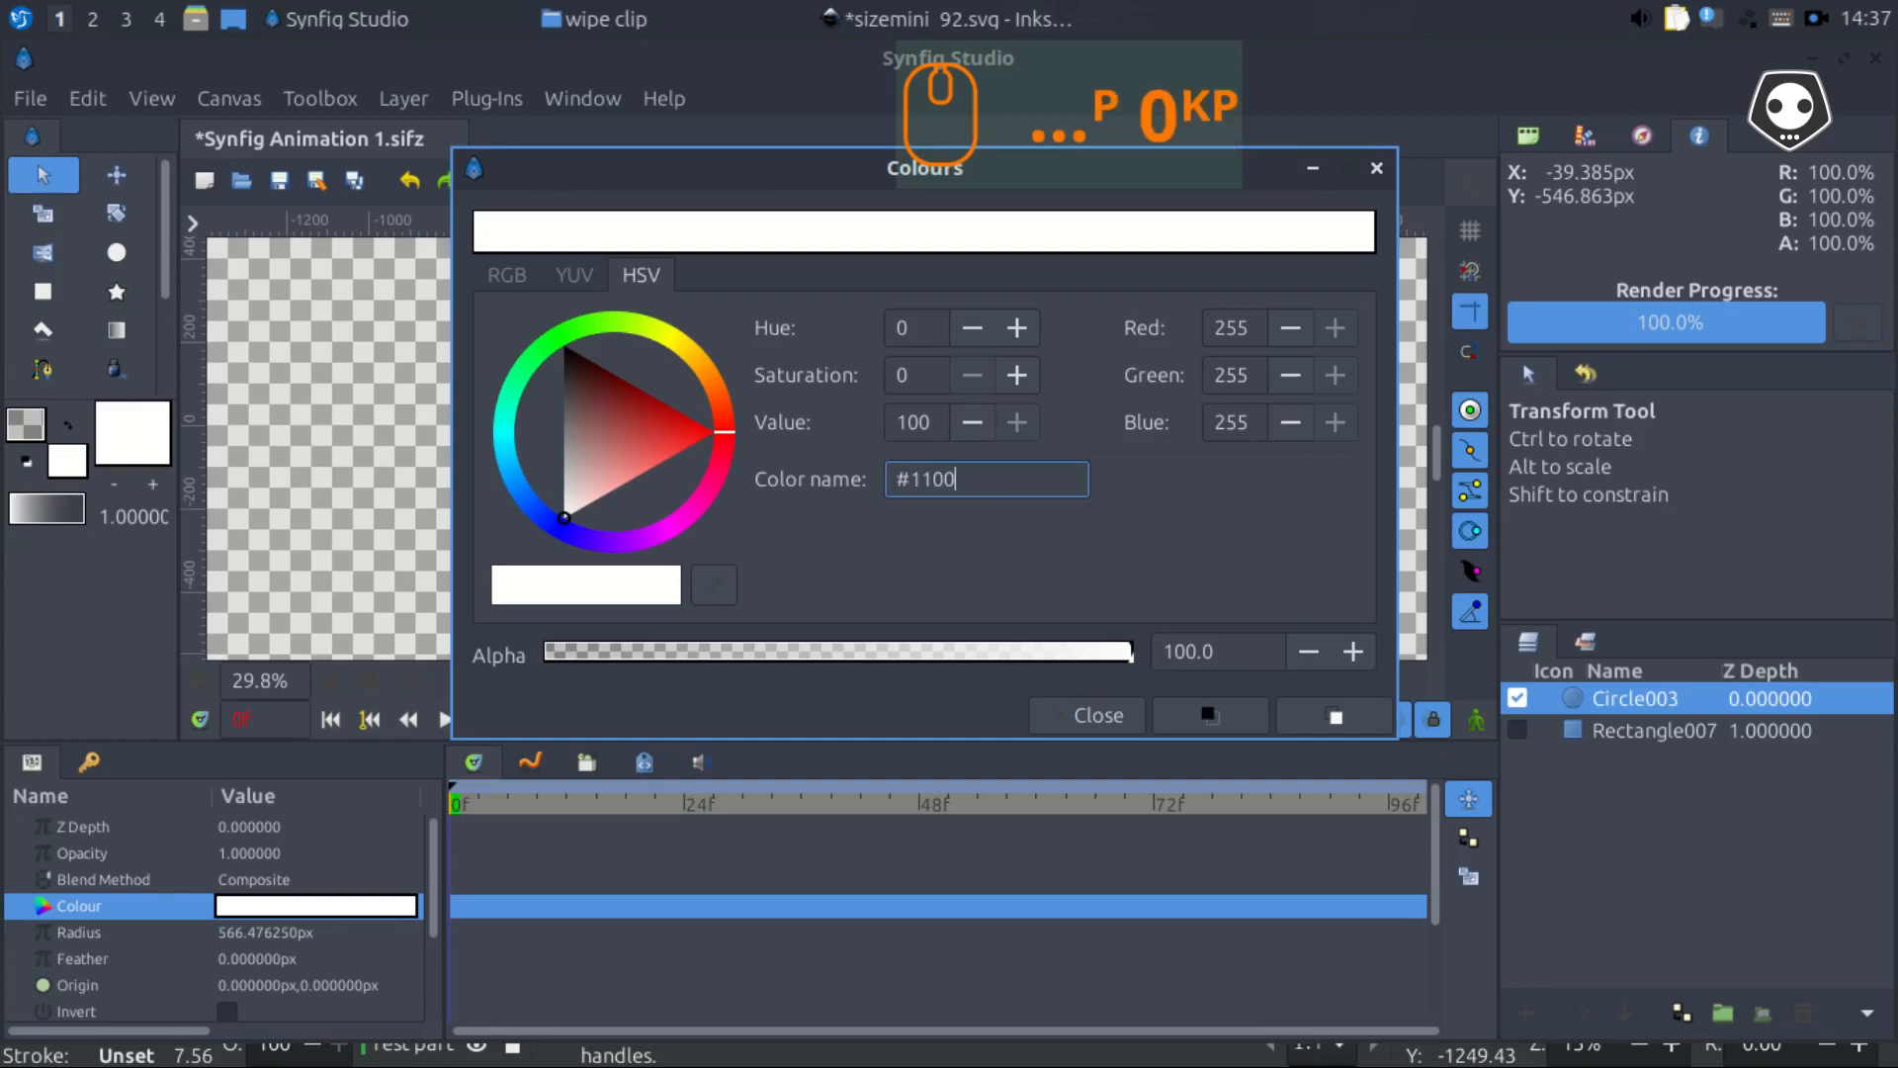
{"action": "type", "text": "2b"}
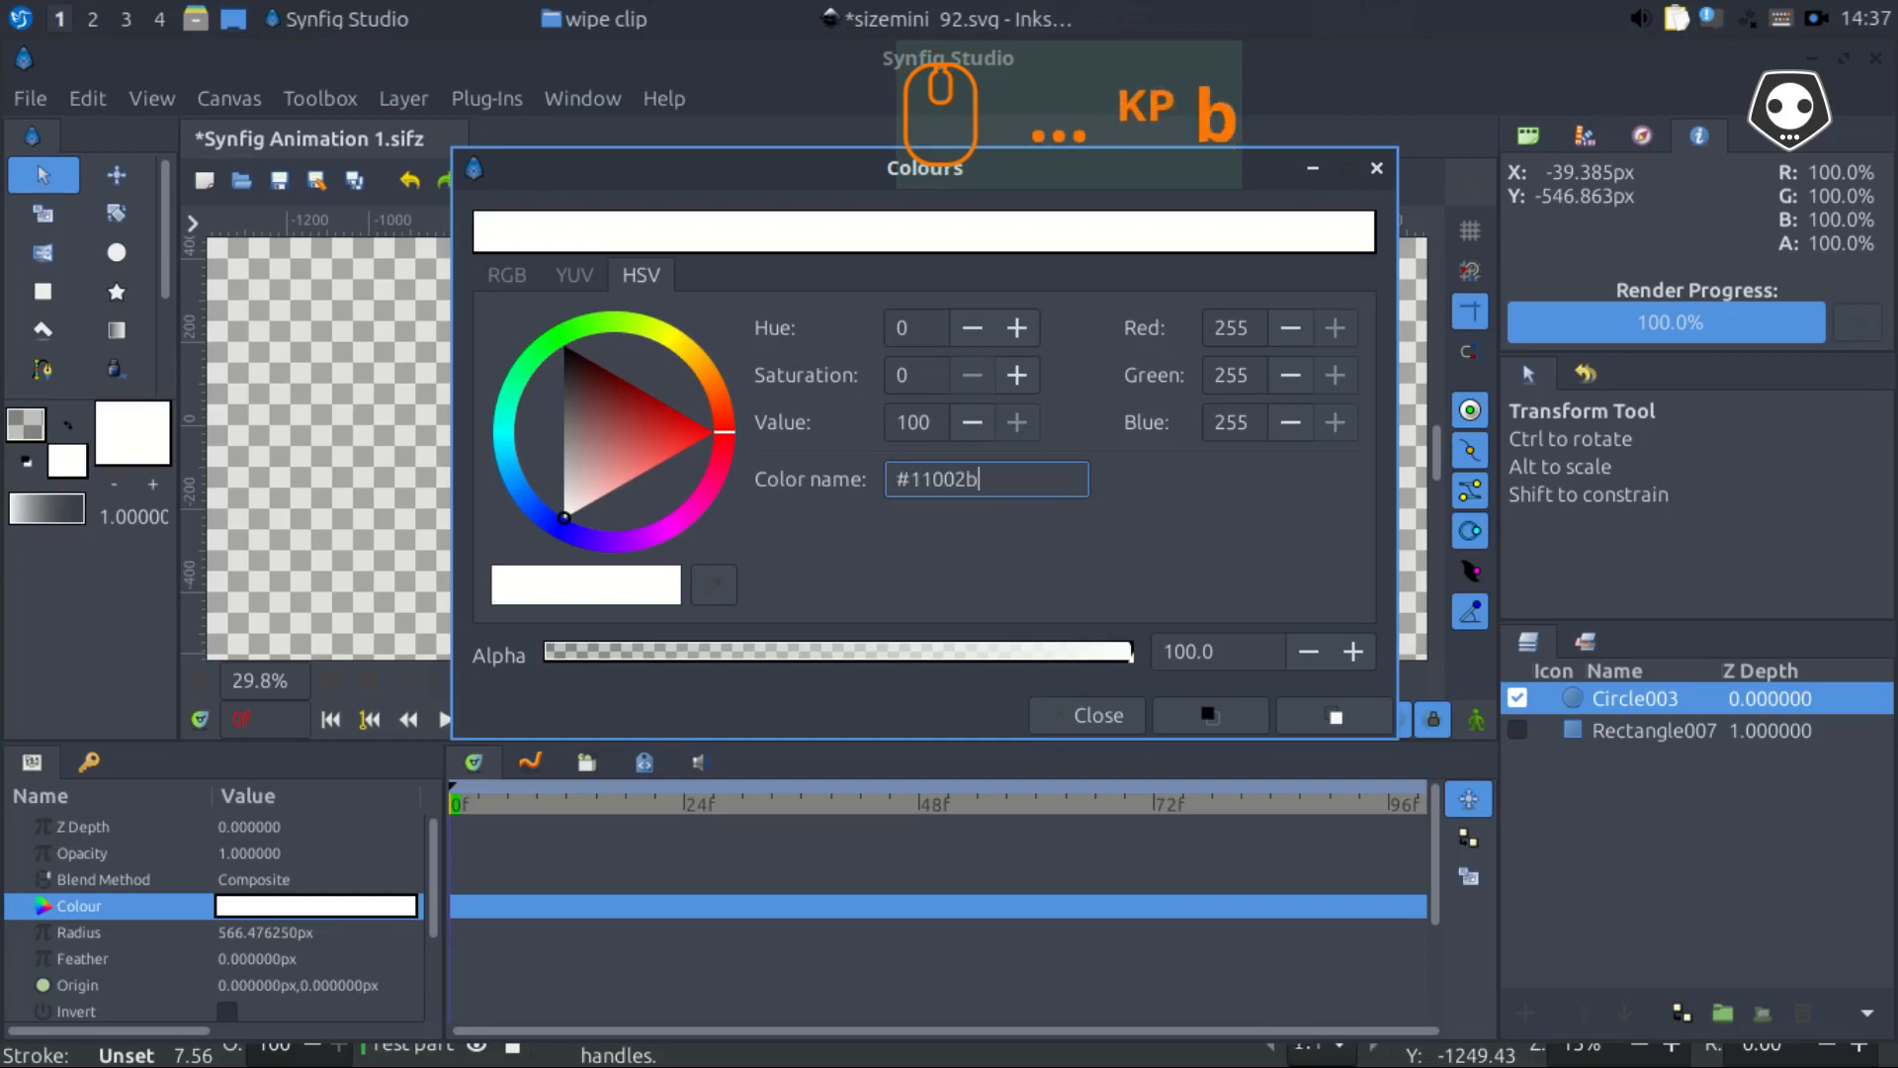
{"action": "key", "text": "Return"}
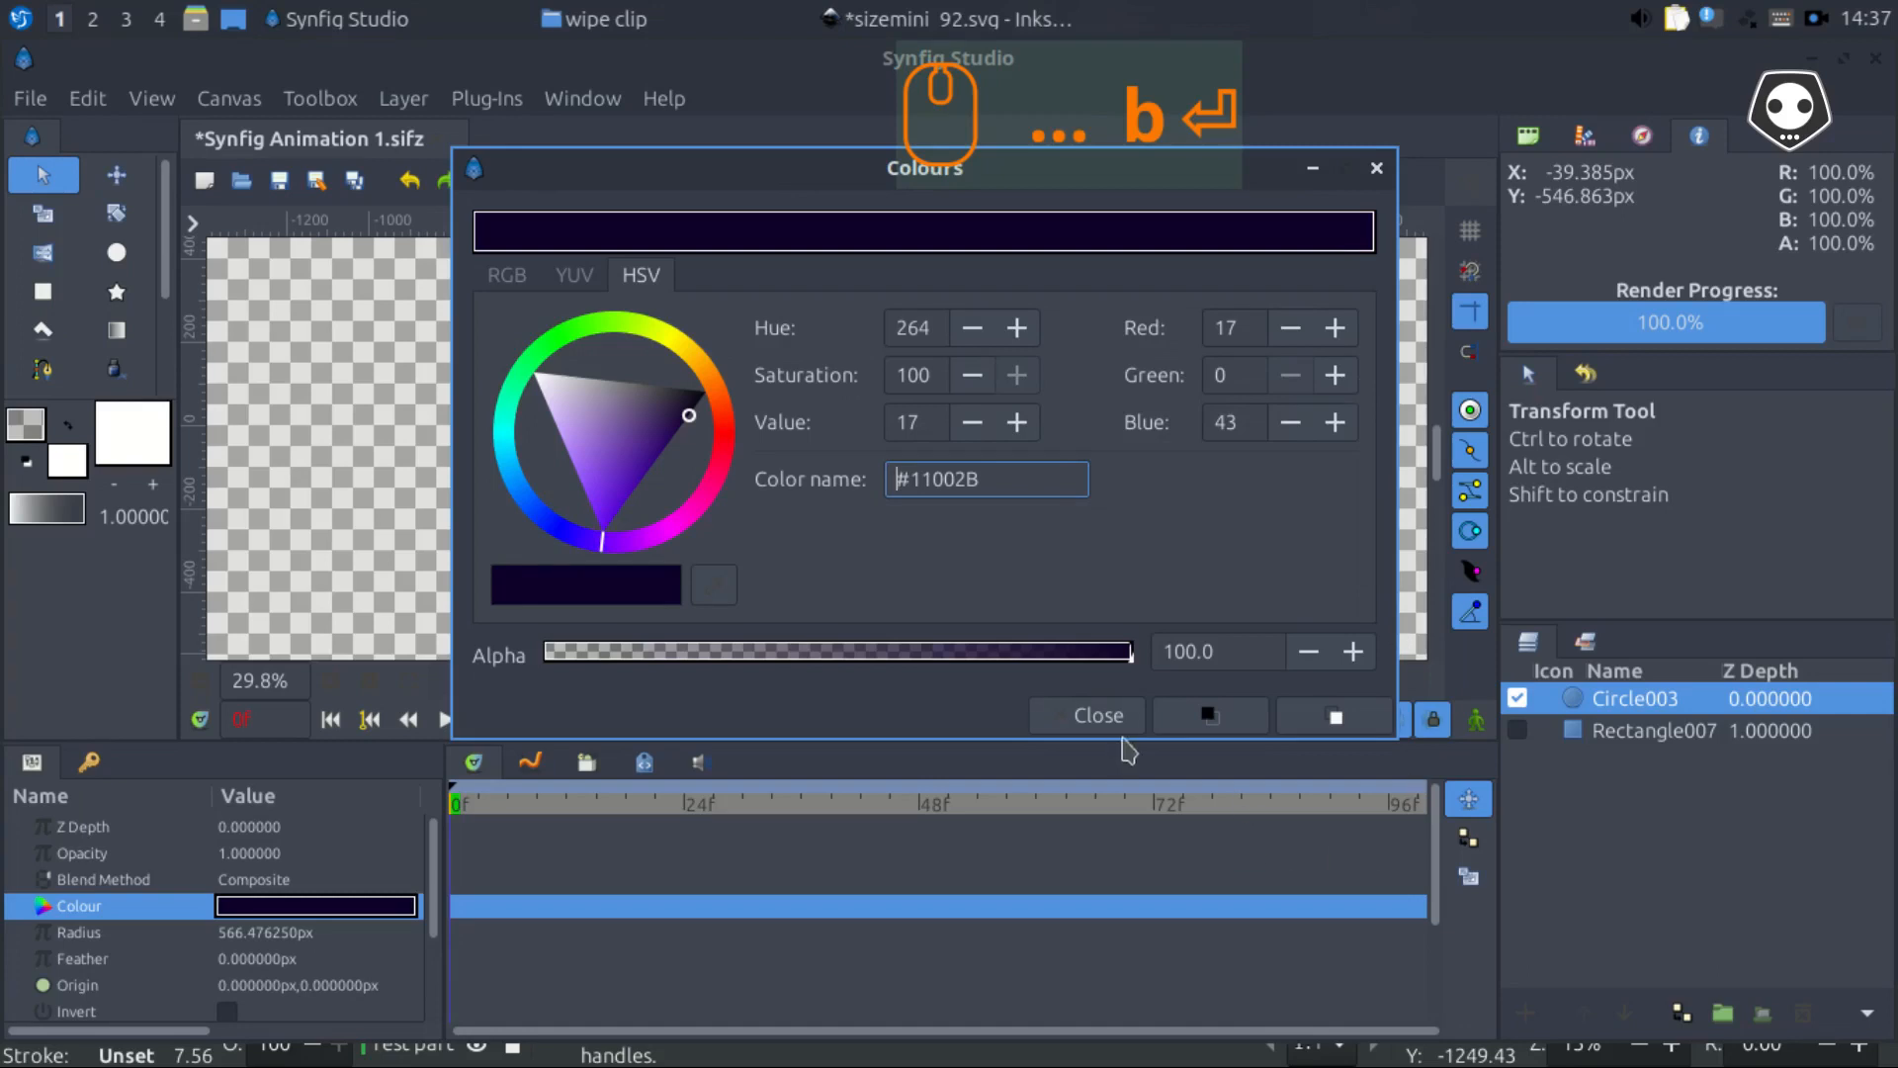
{"action": "left_click", "coordinate": [1098, 715]}
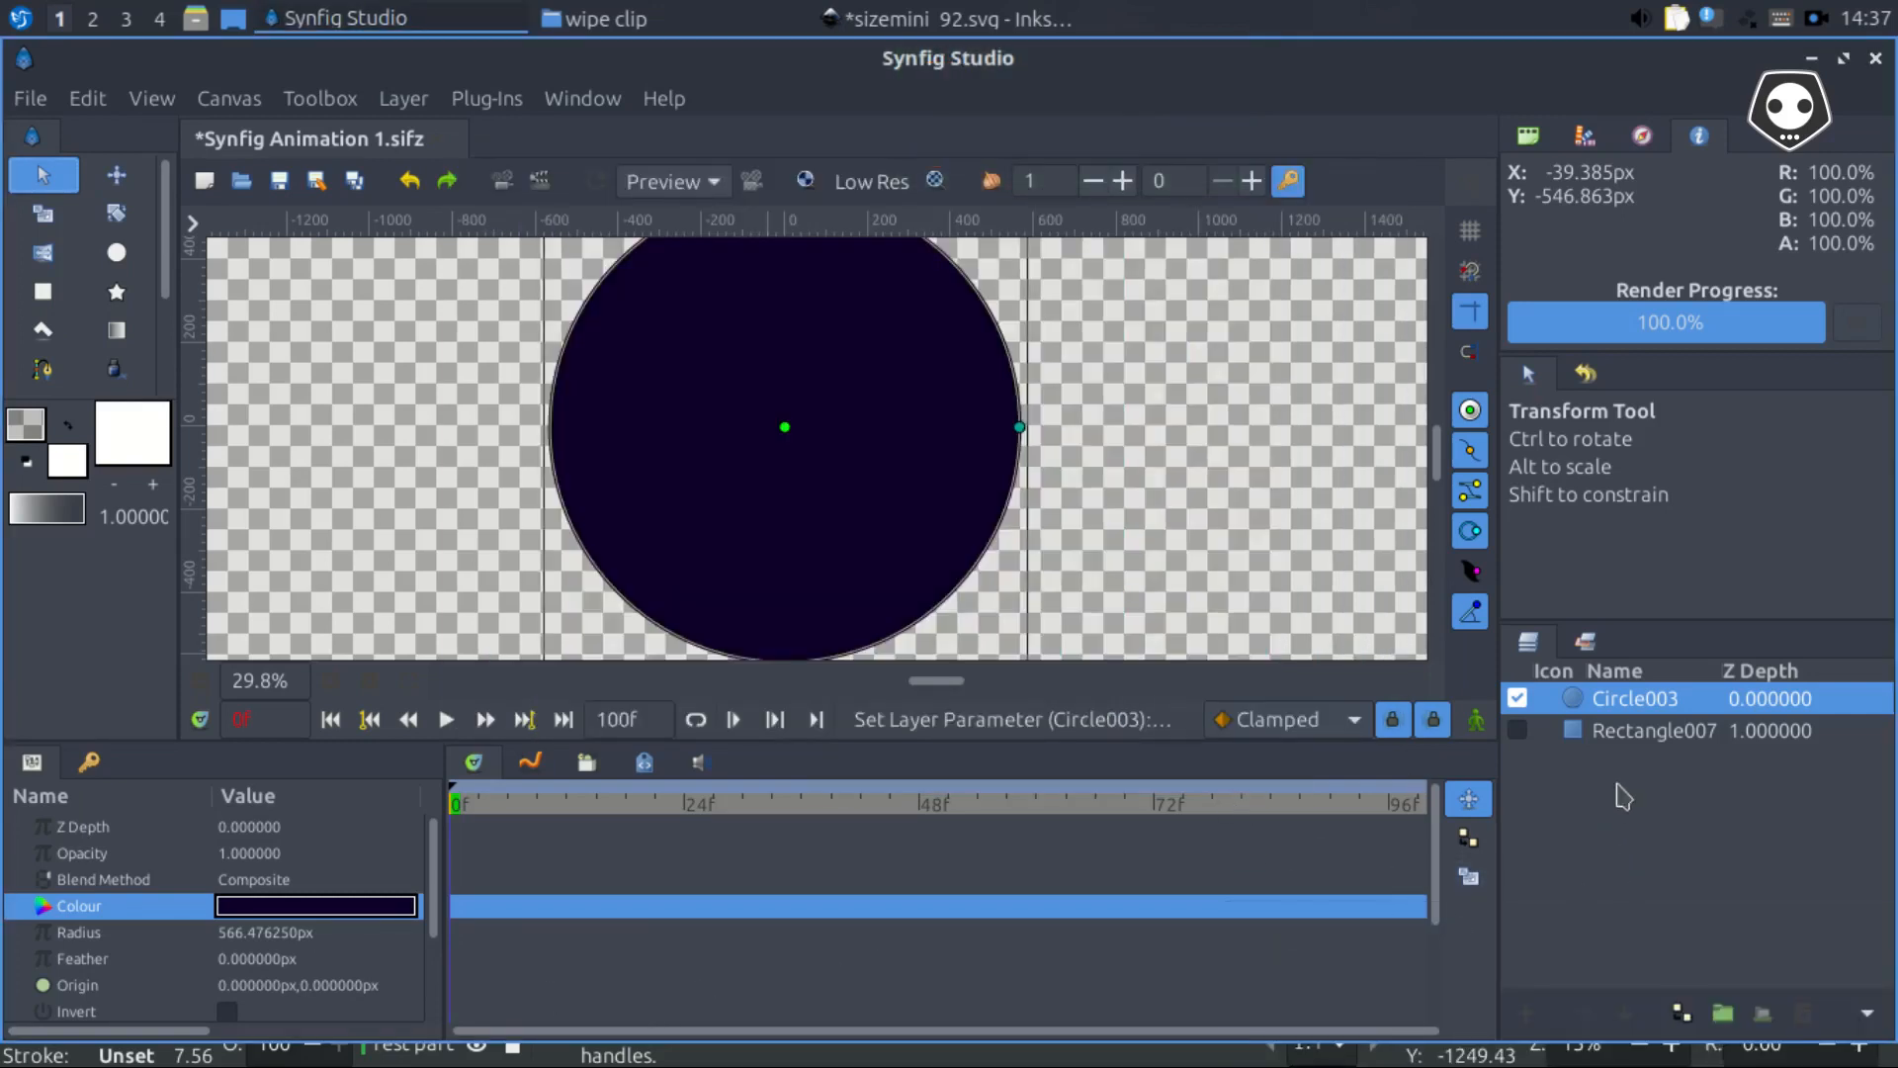
Rename the Circle003 layer as purple
{"action": "double_click", "coordinate": [1611, 699]}
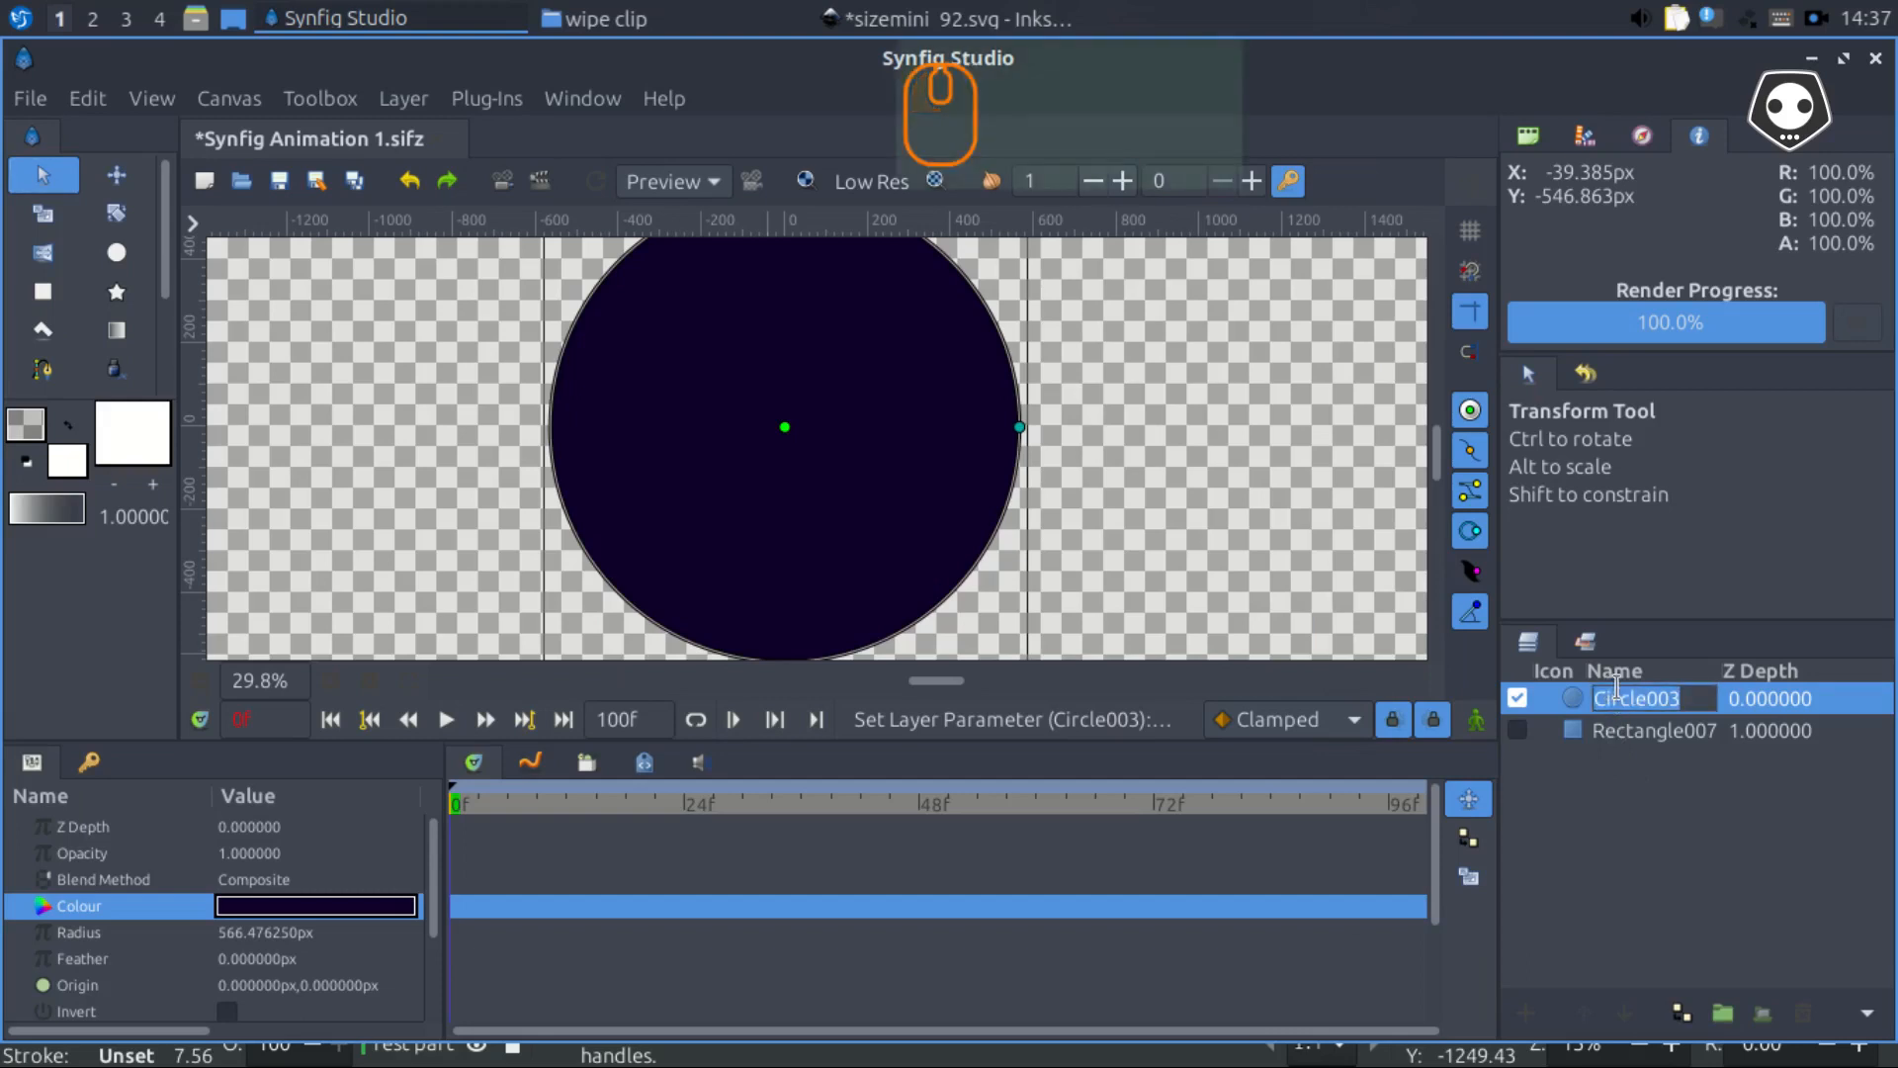
{"action": "type", "text": "purpl"}
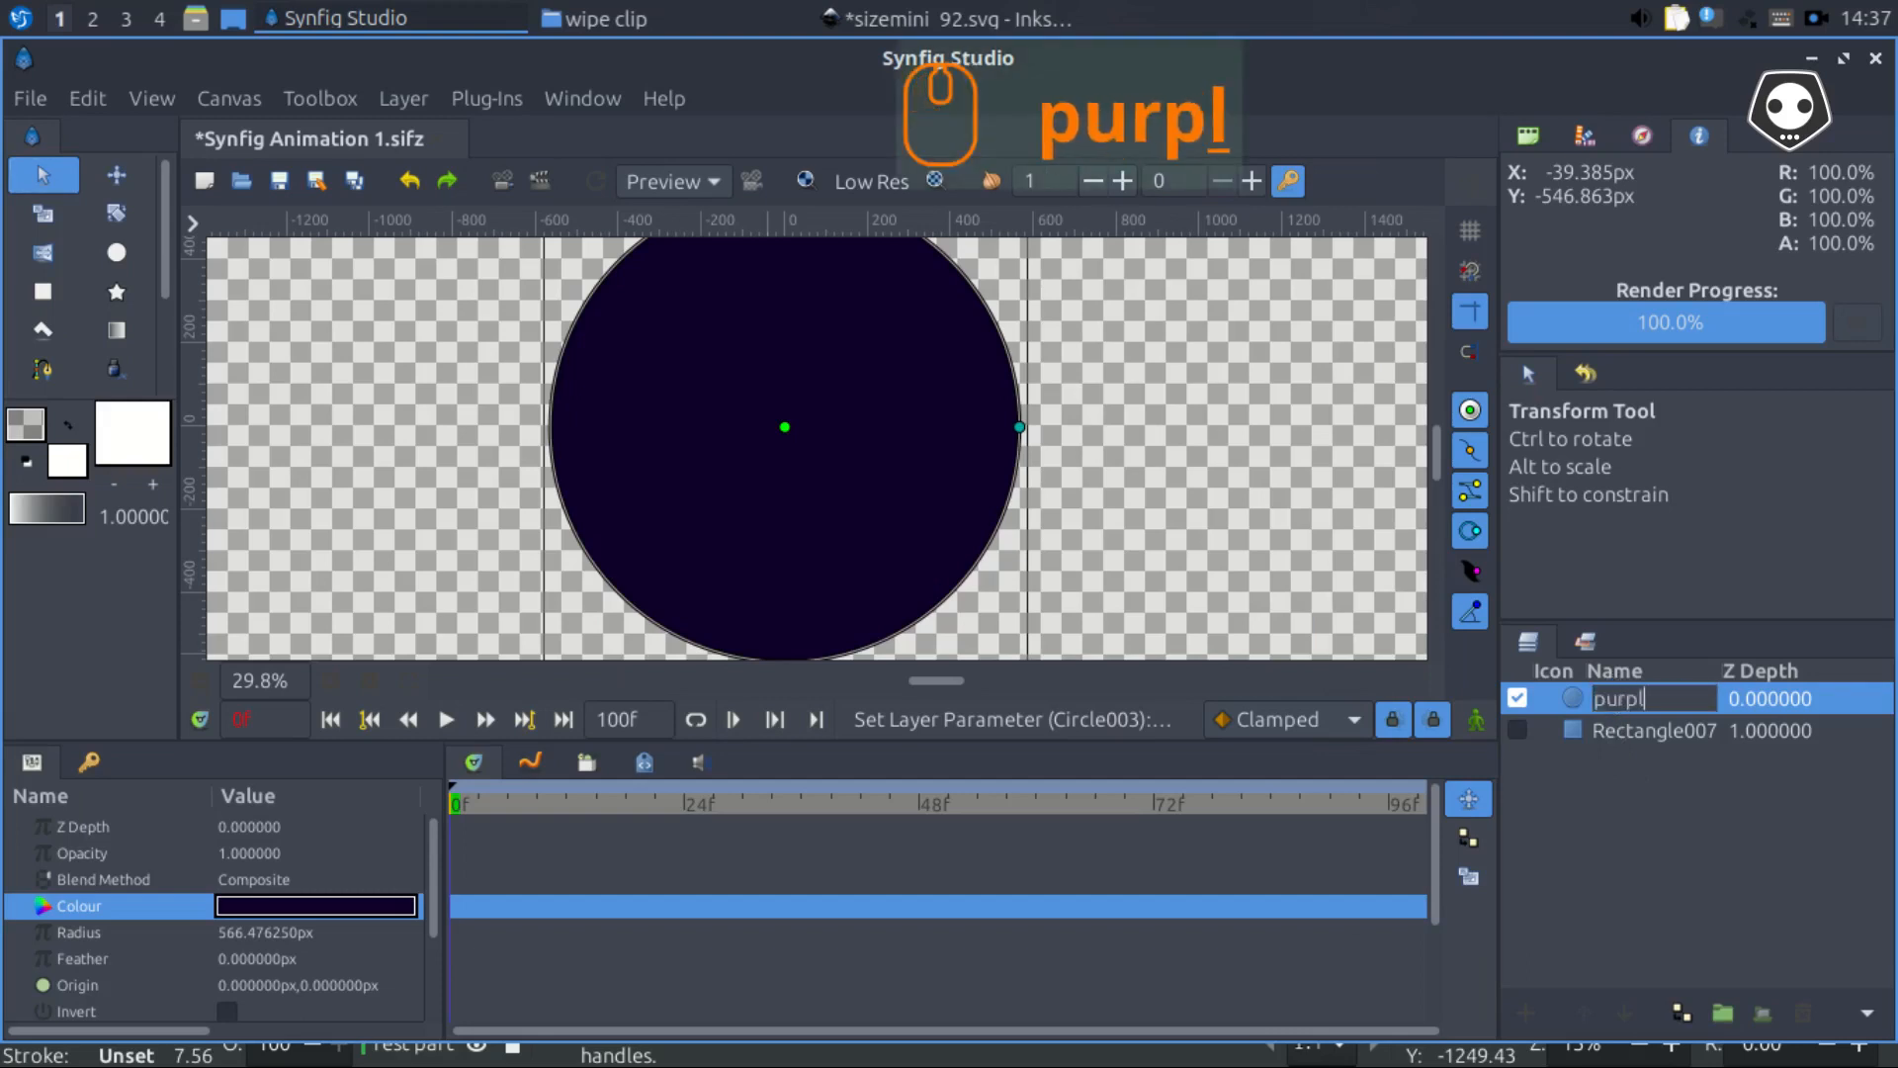
{"action": "type", "text": "e"}
{"action": "key", "text": "Return"}
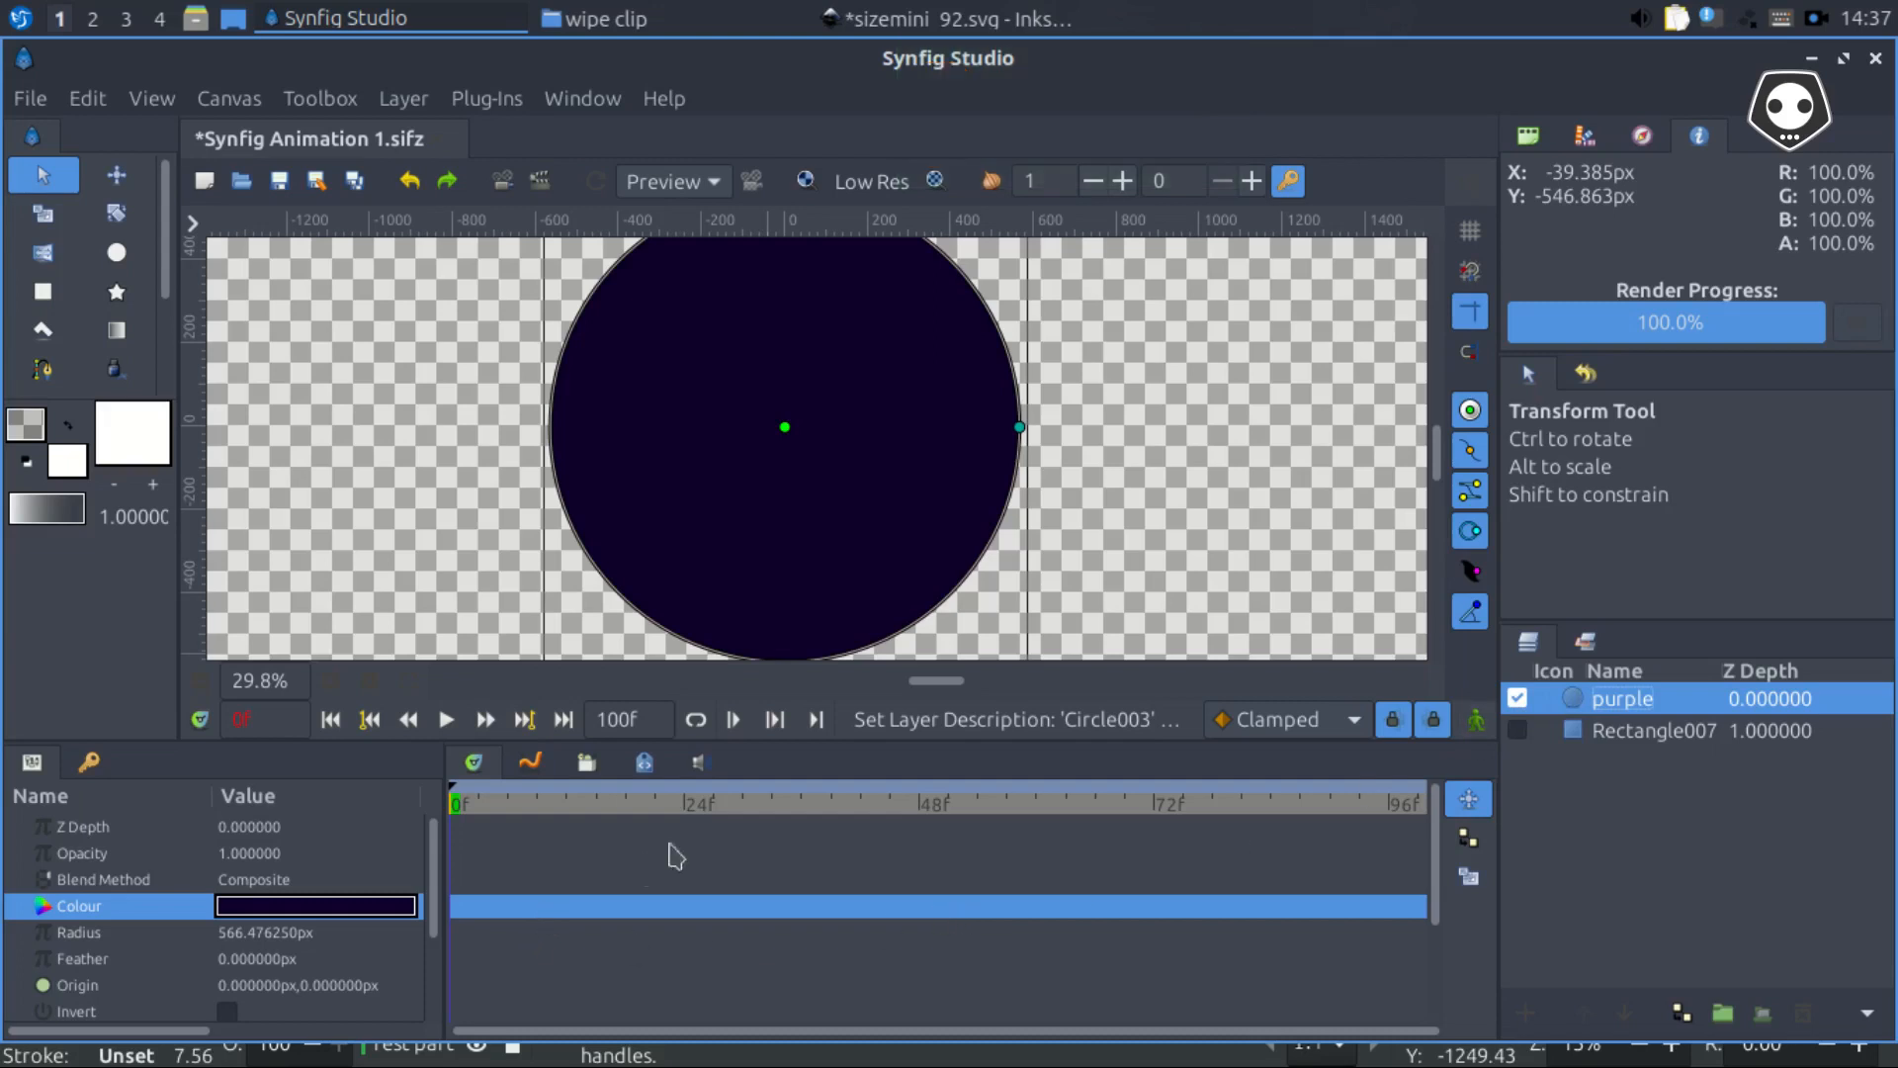
Shrink the purple circle to a radius of about 333 px, and finally set its radius to 0 px
{"action": "left_click_drag", "start_coordinate": [1018, 429], "coordinate": [923, 485]}
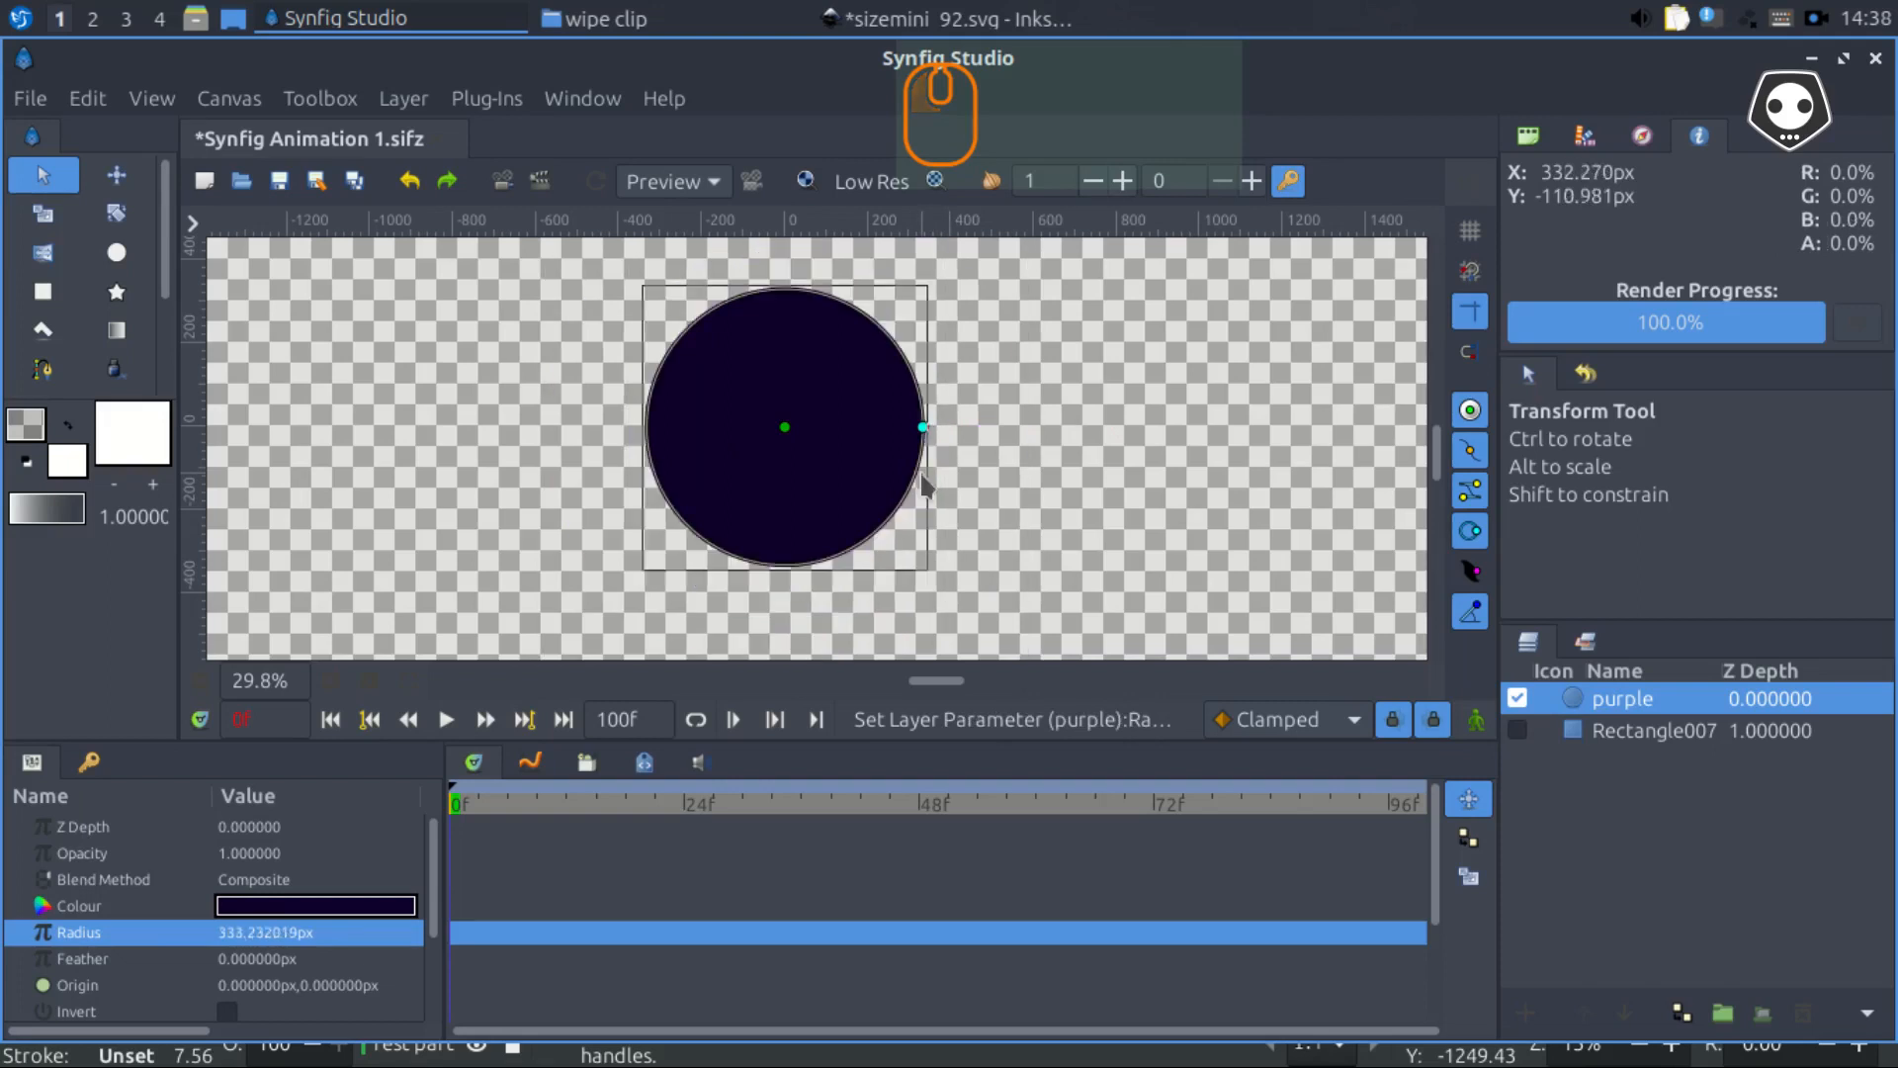
{"action": "left_click", "coordinate": [255, 932]}
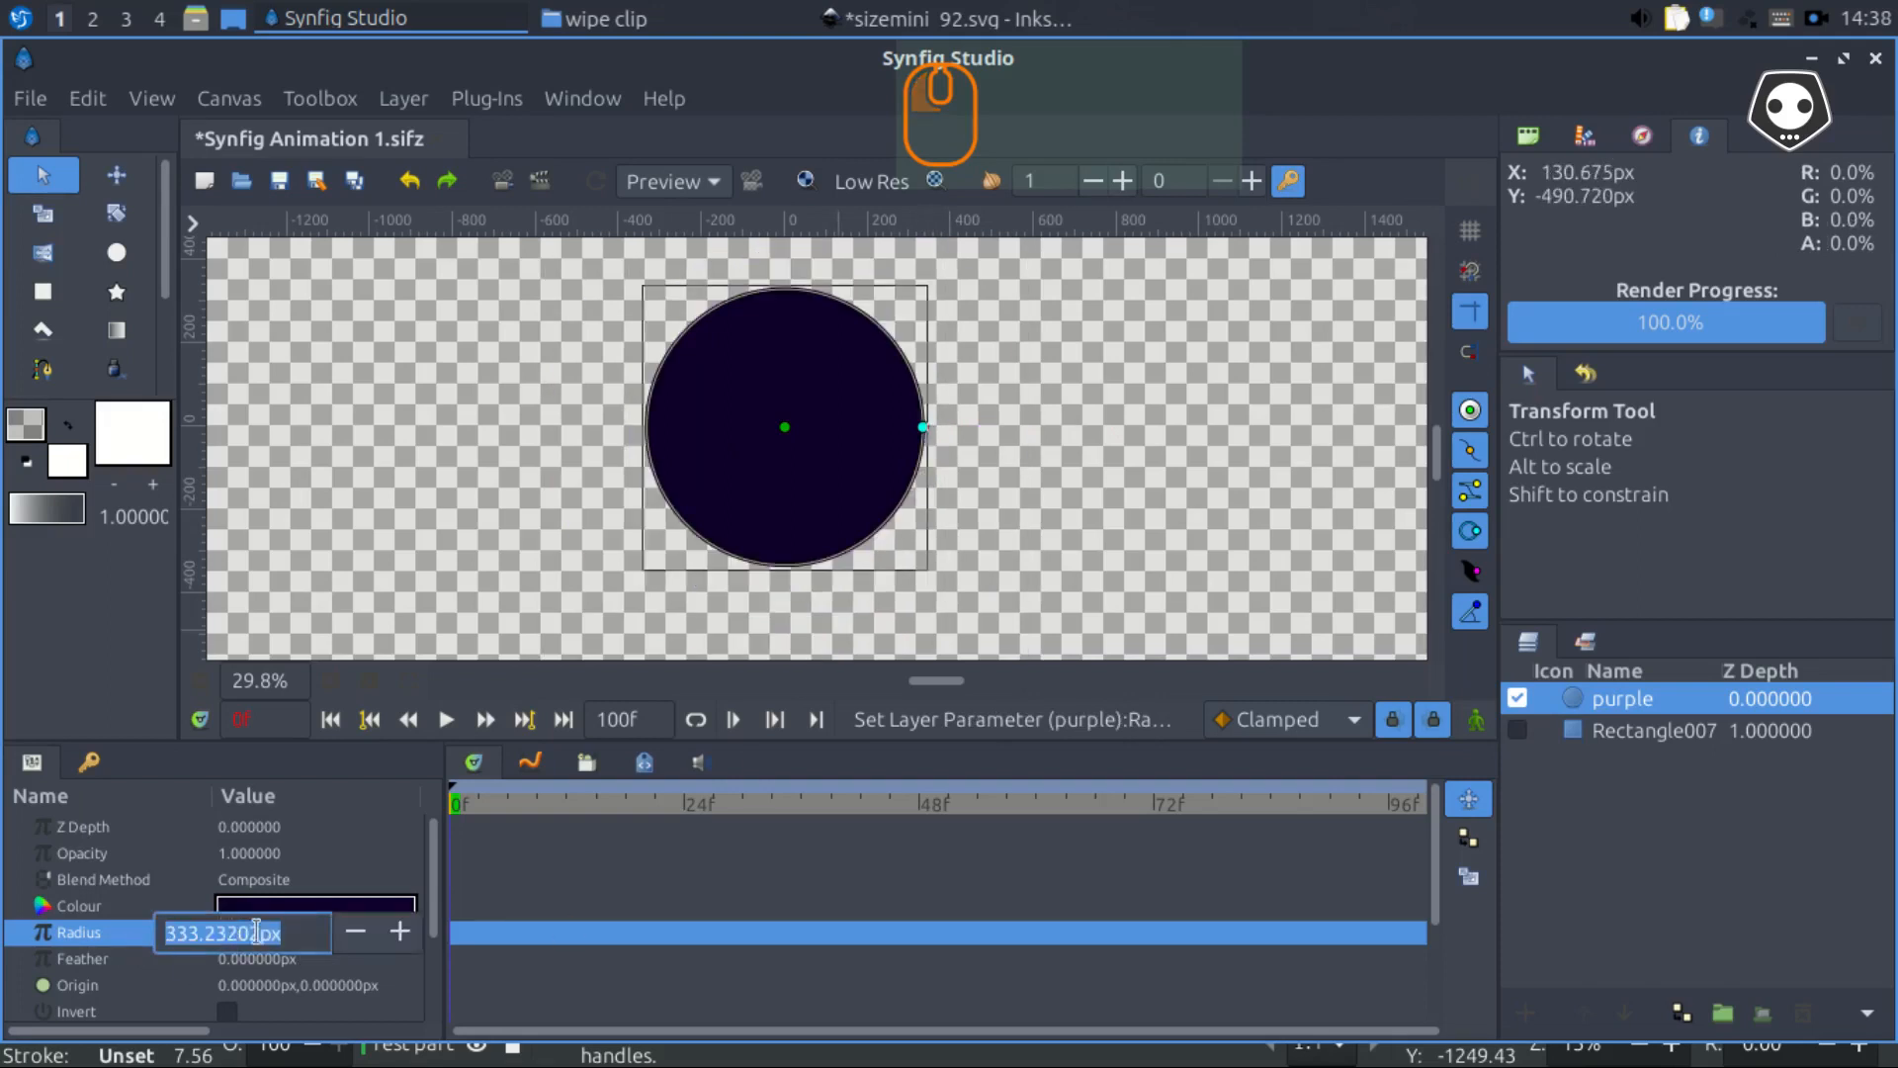
{"action": "type", "text": "0"}
{"action": "key", "text": "Return"}
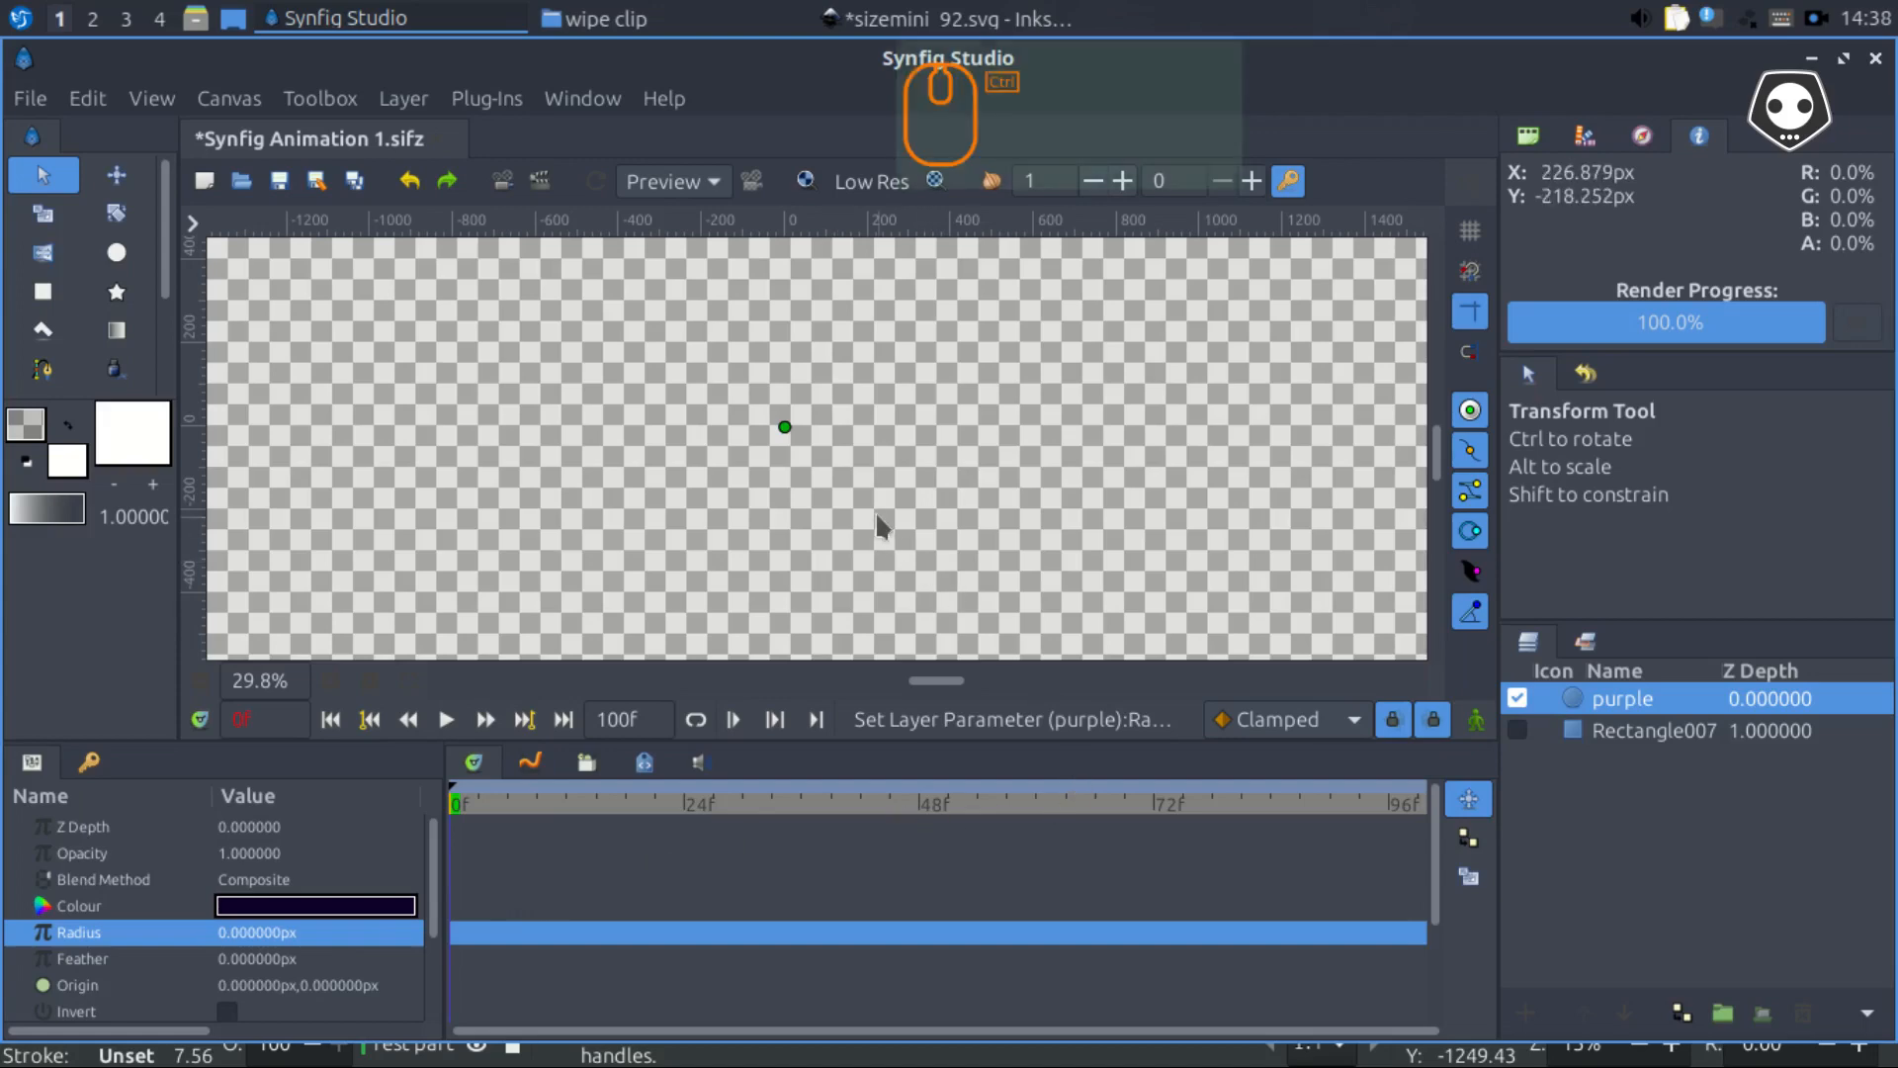
{"action": "scroll", "coordinate": [869, 531], "scroll_direction": "down", "scroll_amount": 4}
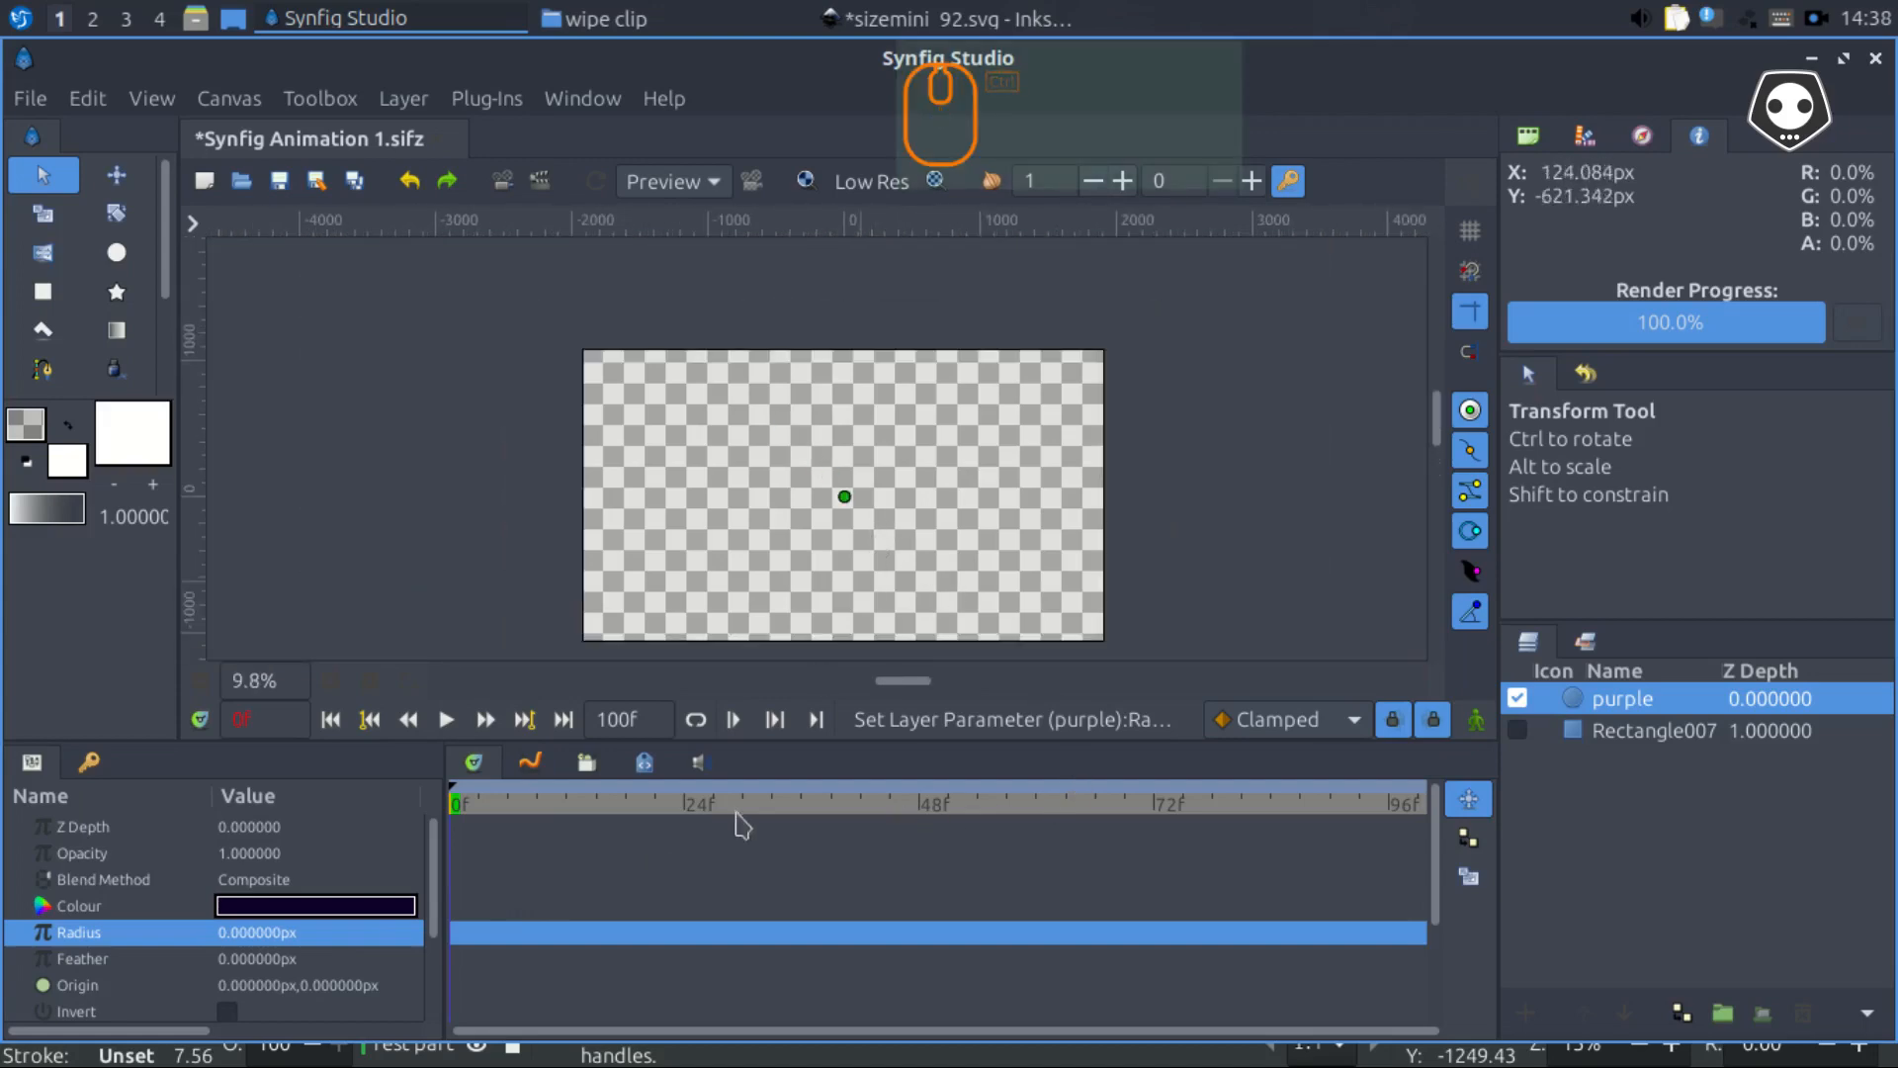
Try a radius of 500 px on the purple circle and set it back to 0 px
{"action": "left_click", "coordinate": [255, 933]}
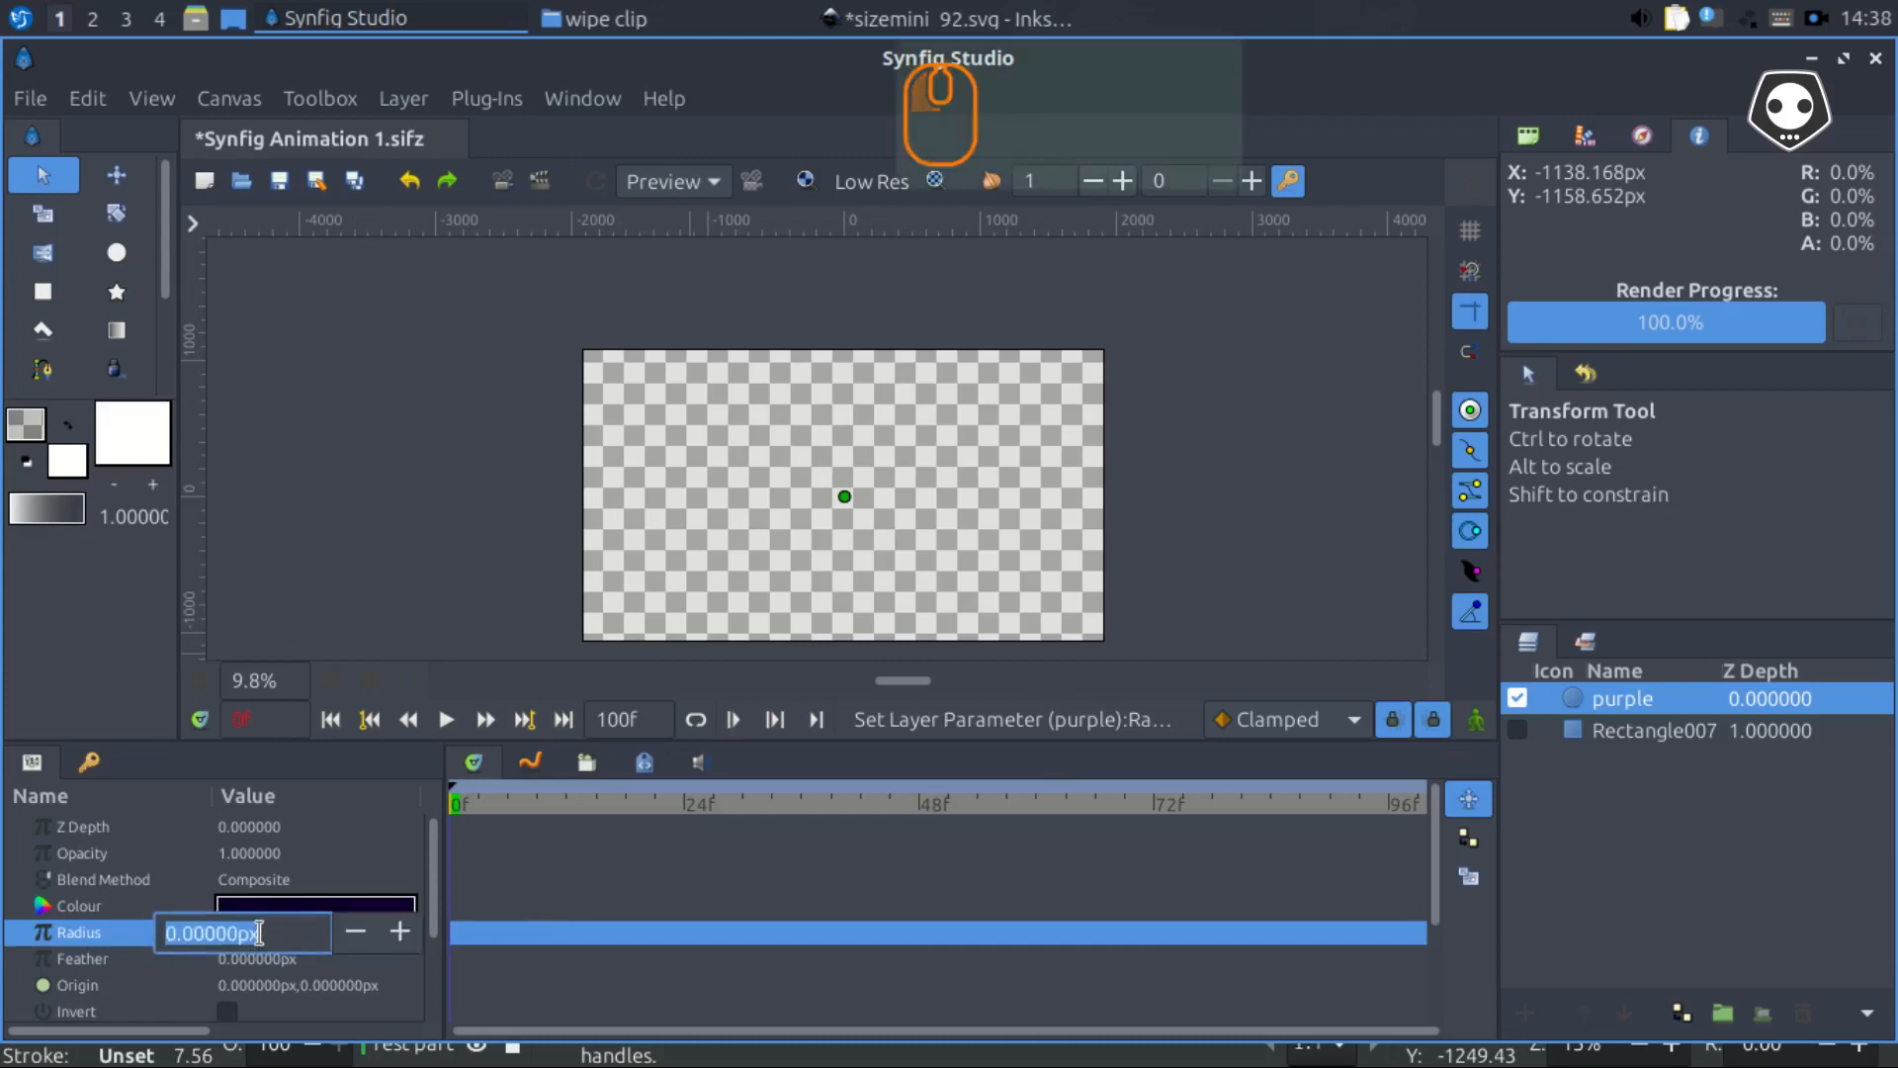
{"action": "type", "text": "500"}
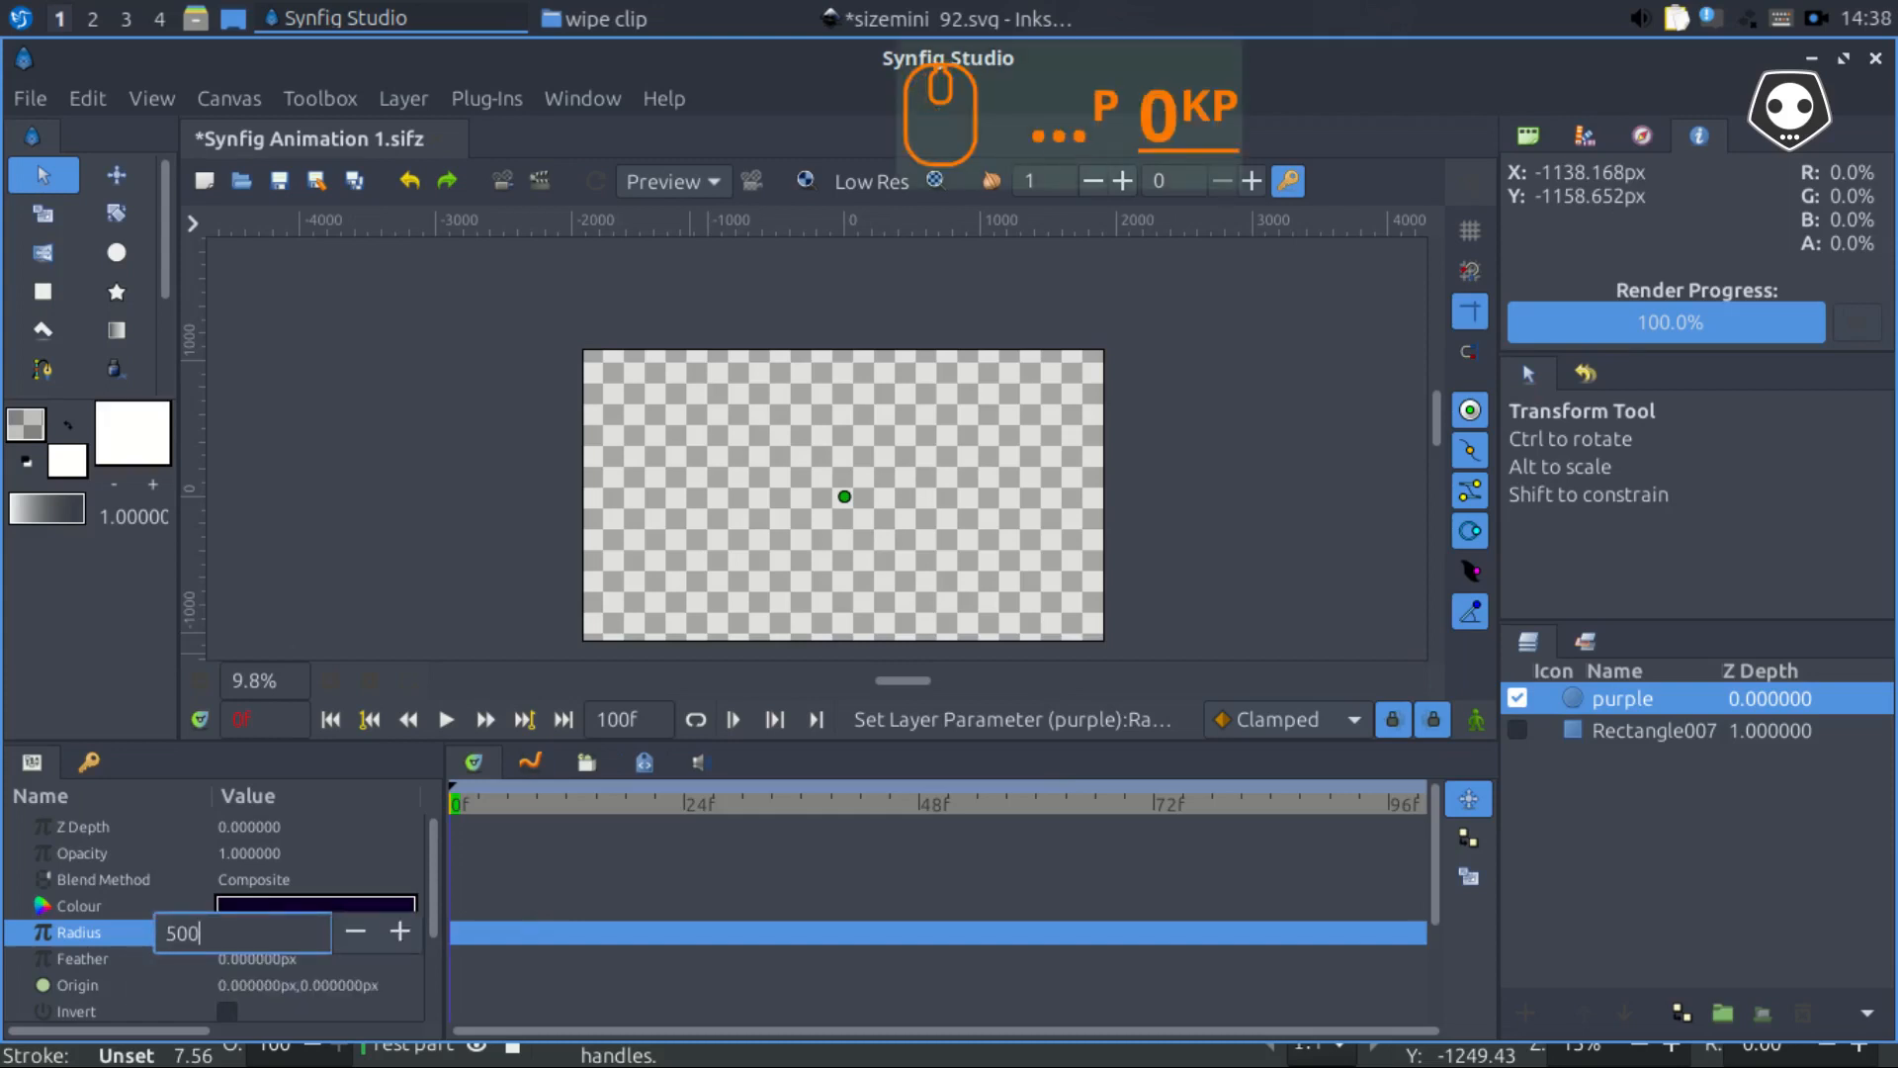
{"action": "key", "text": "Return"}
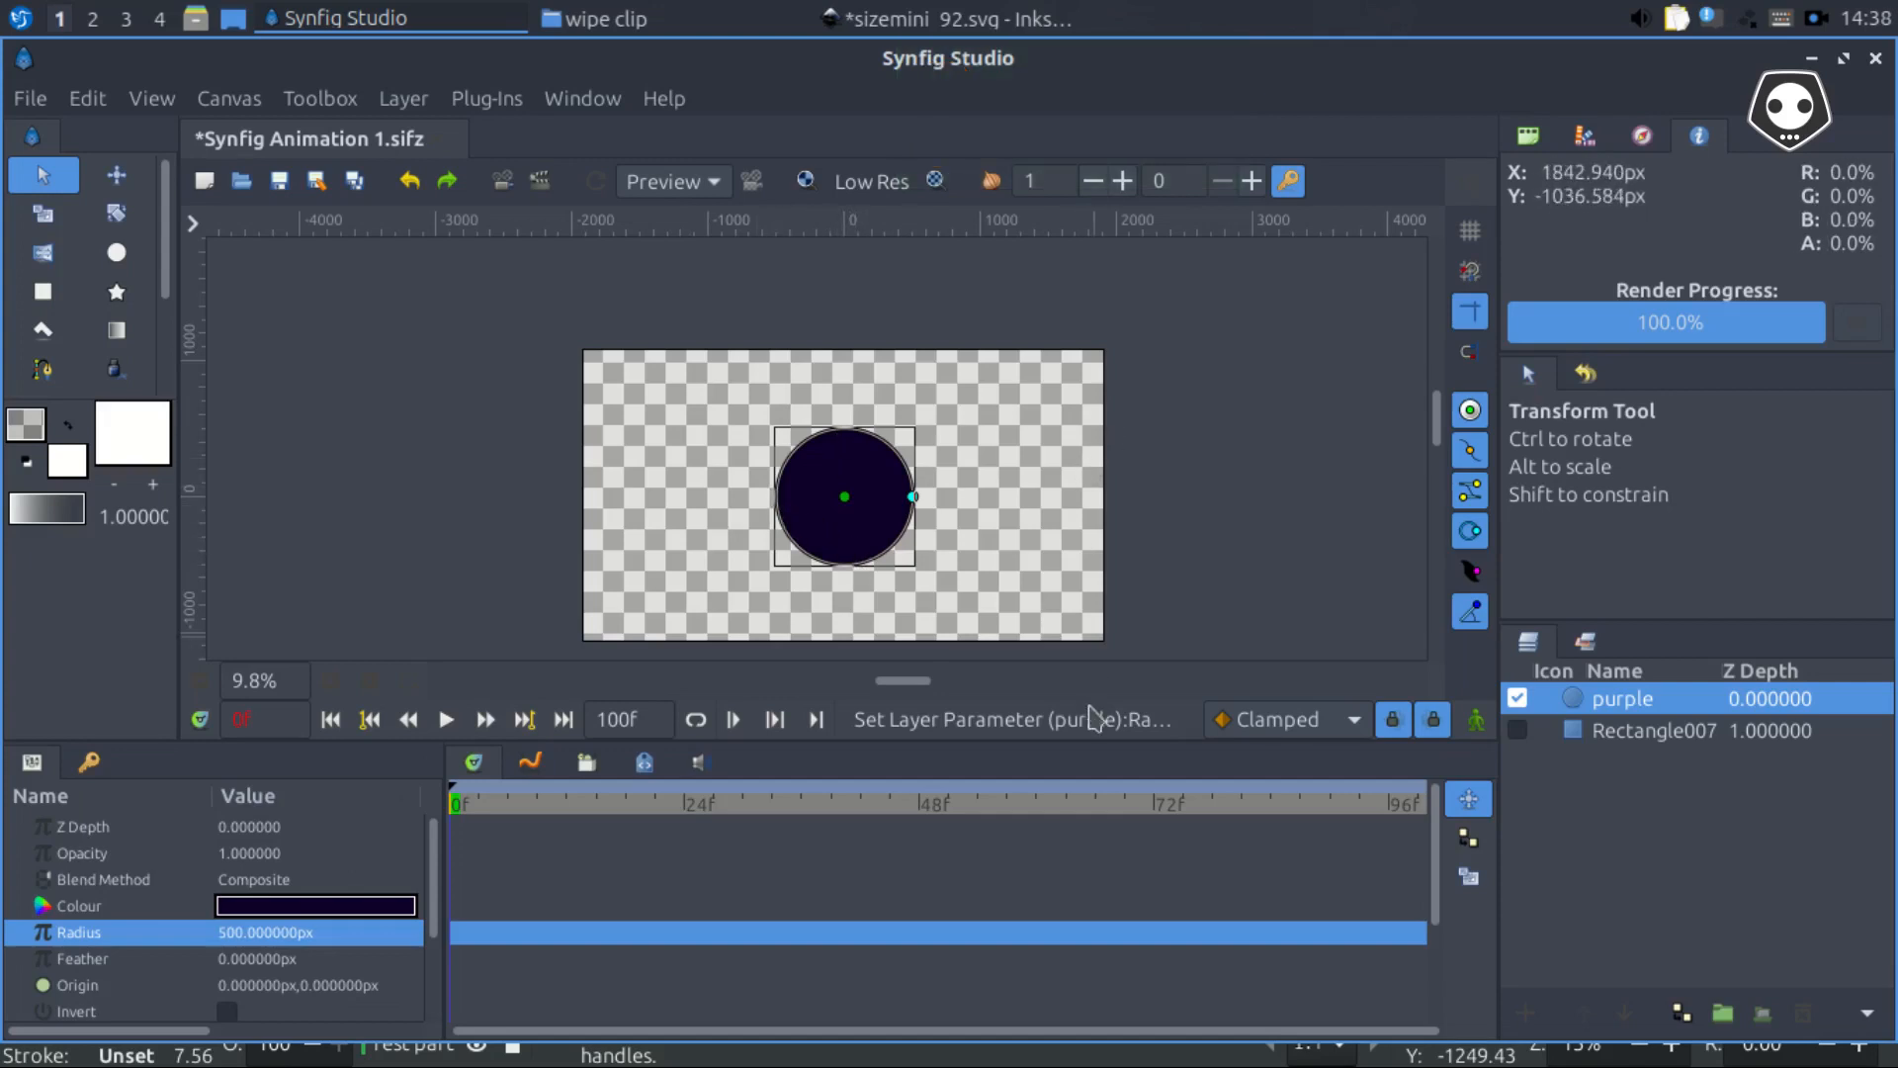
{"action": "left_click", "coordinate": [236, 936]}
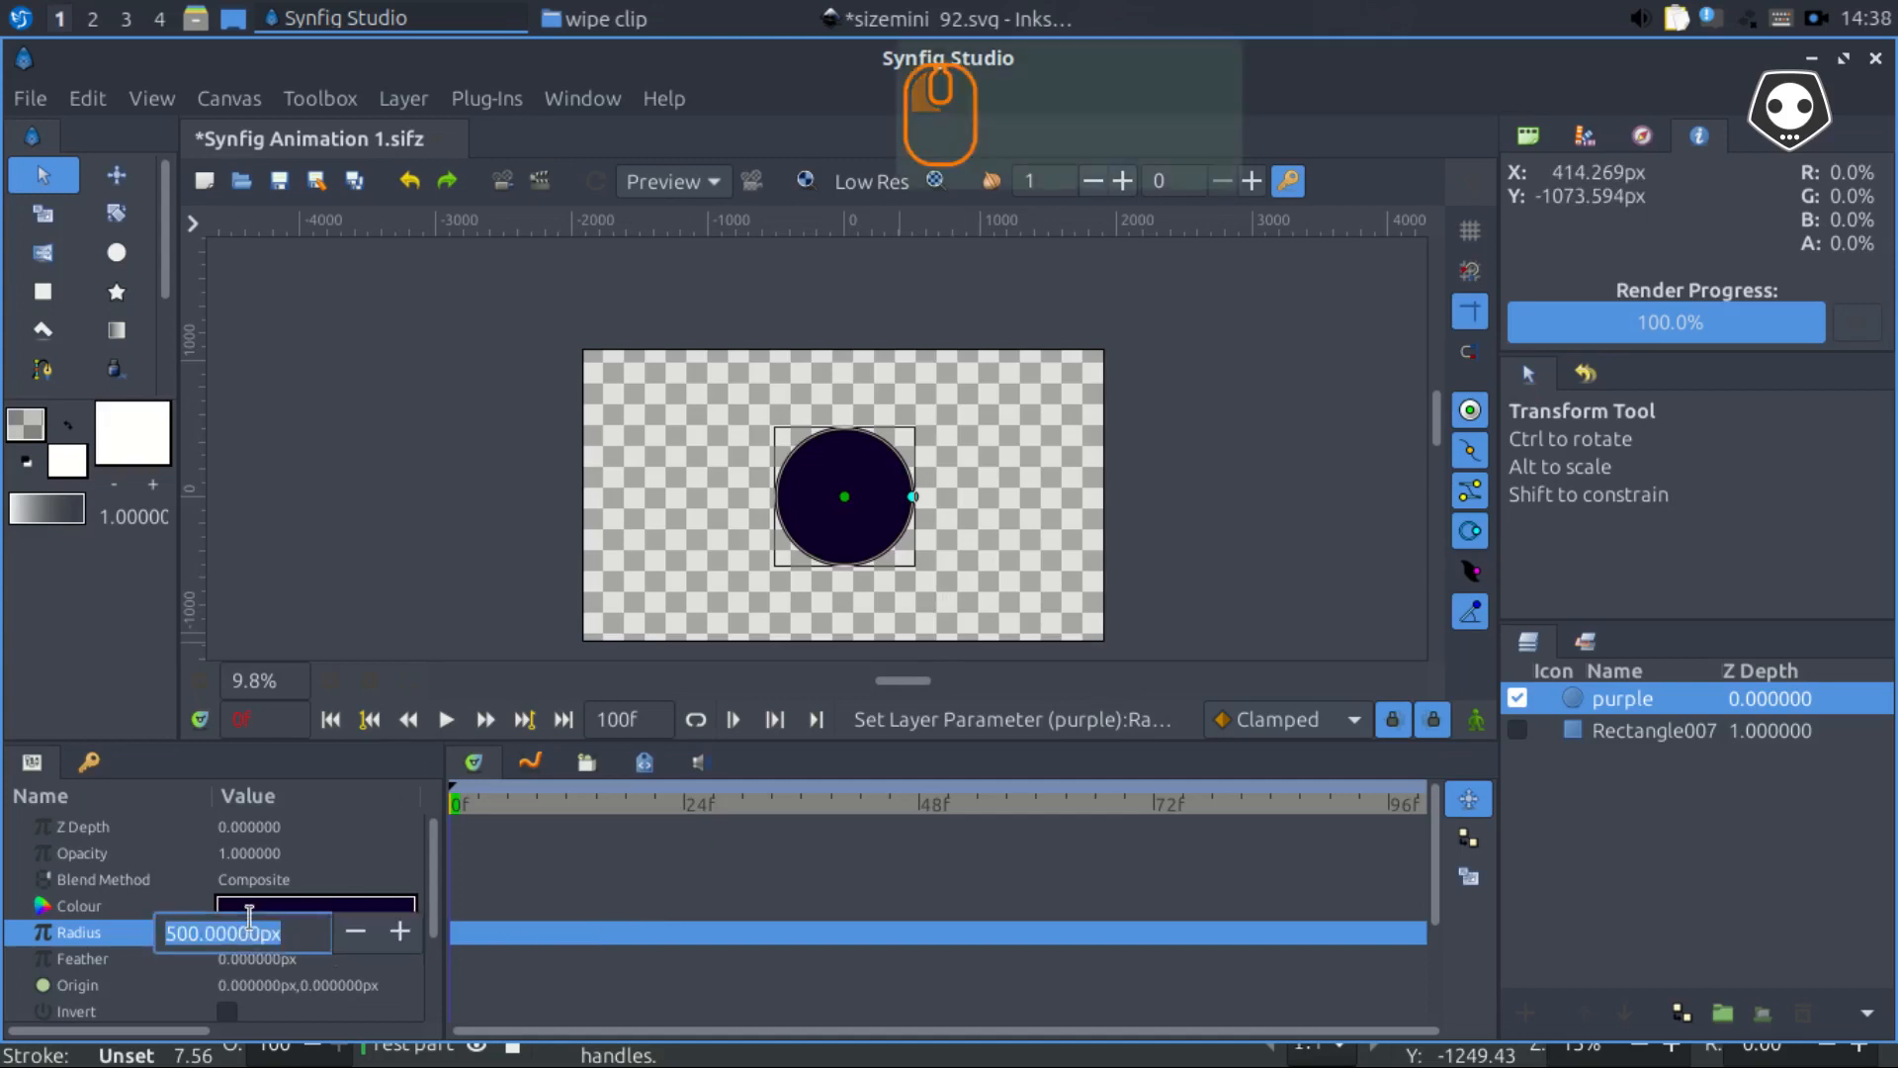
{"action": "type", "text": "0"}
{"action": "key", "text": "Return"}
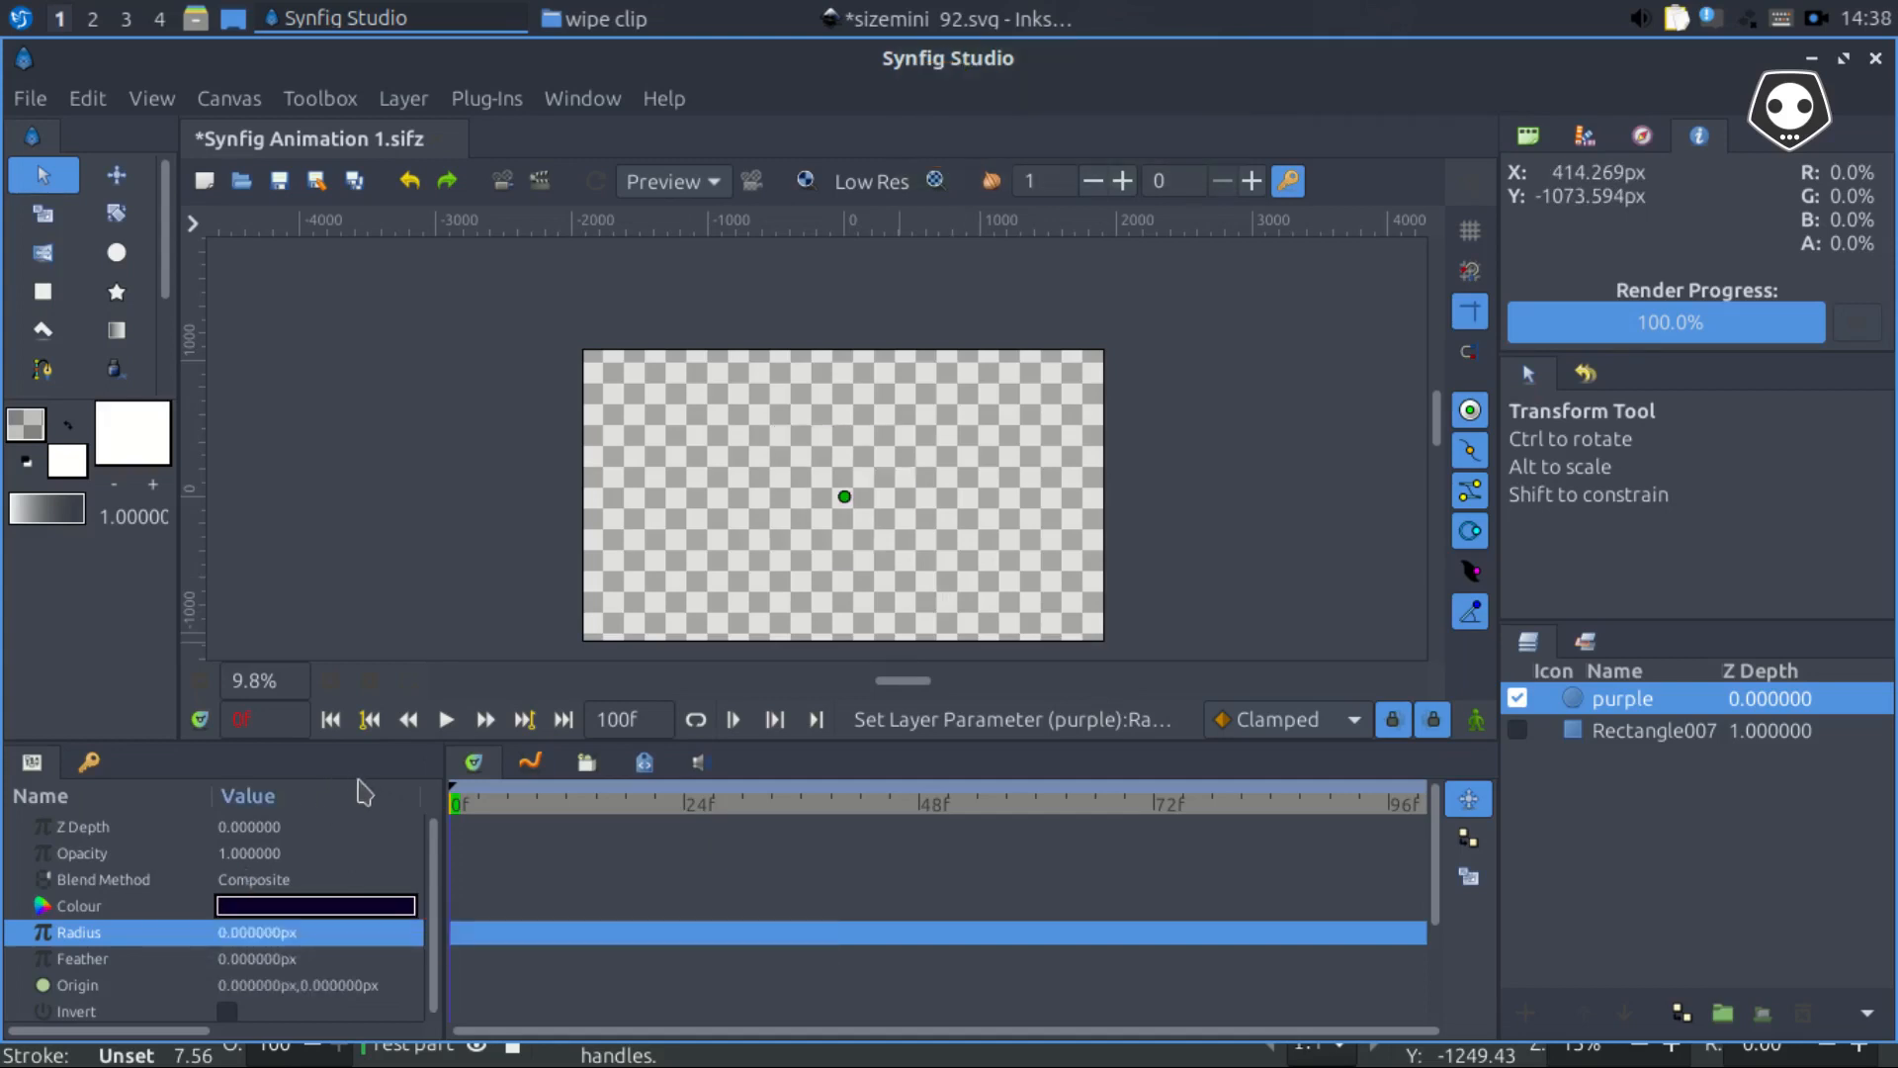
Go to frame 1 on the timeline and turn on animate editing mode
{"action": "left_click", "coordinate": [252, 720]}
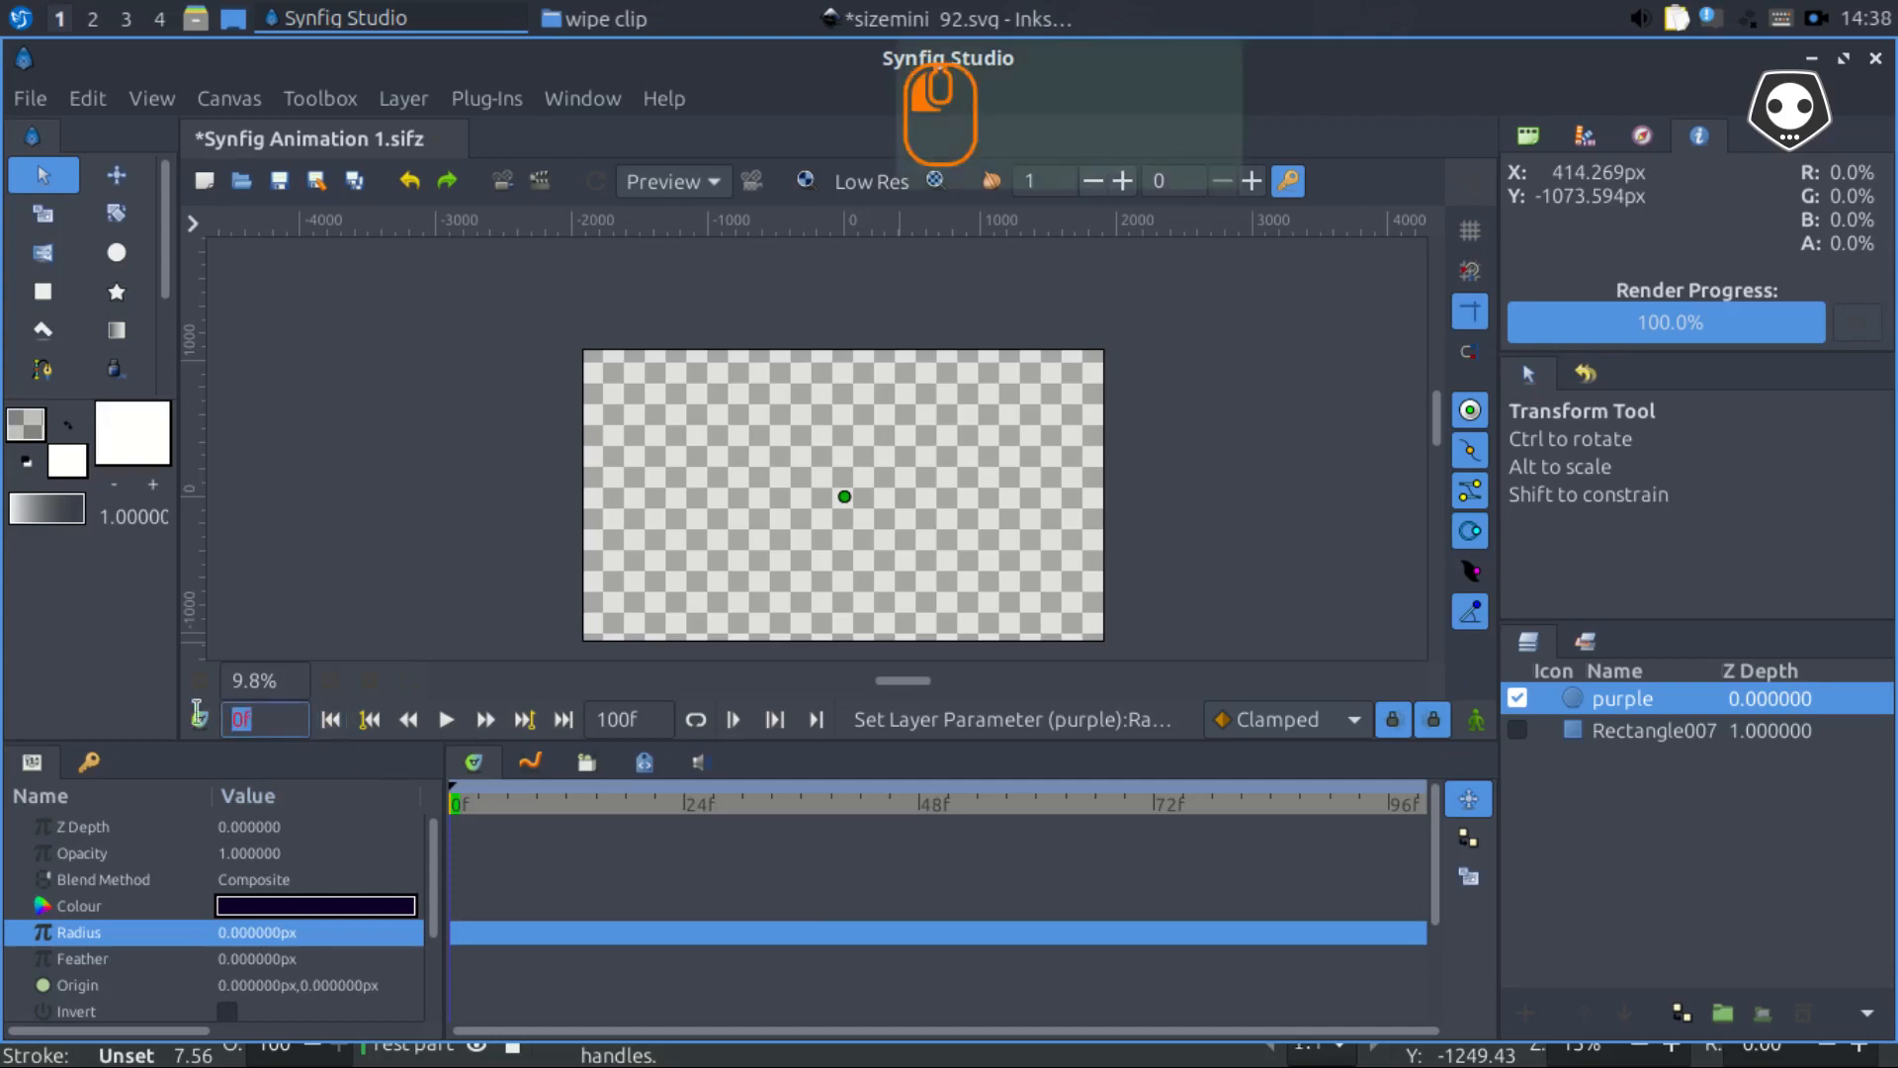
{"action": "type", "text": "1"}
{"action": "key", "text": "Return"}
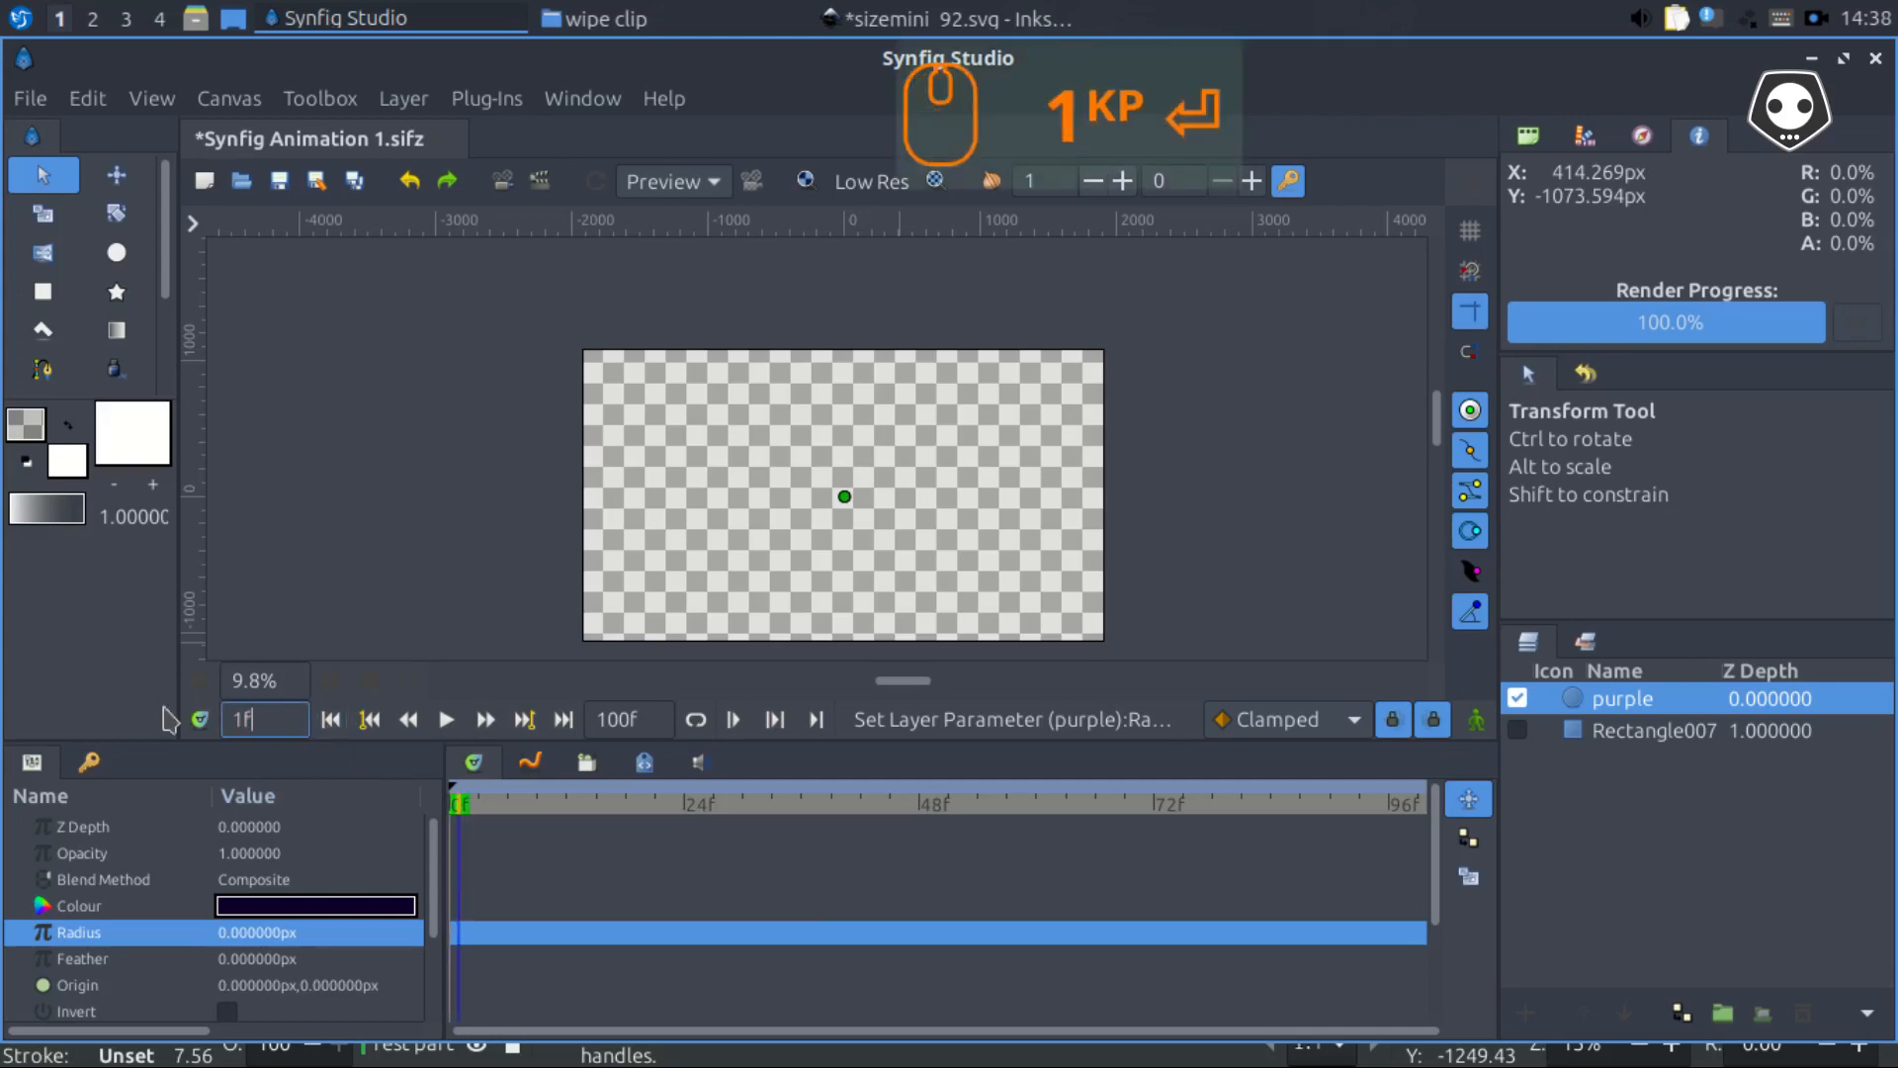
{"action": "left_click", "coordinate": [1478, 727]}
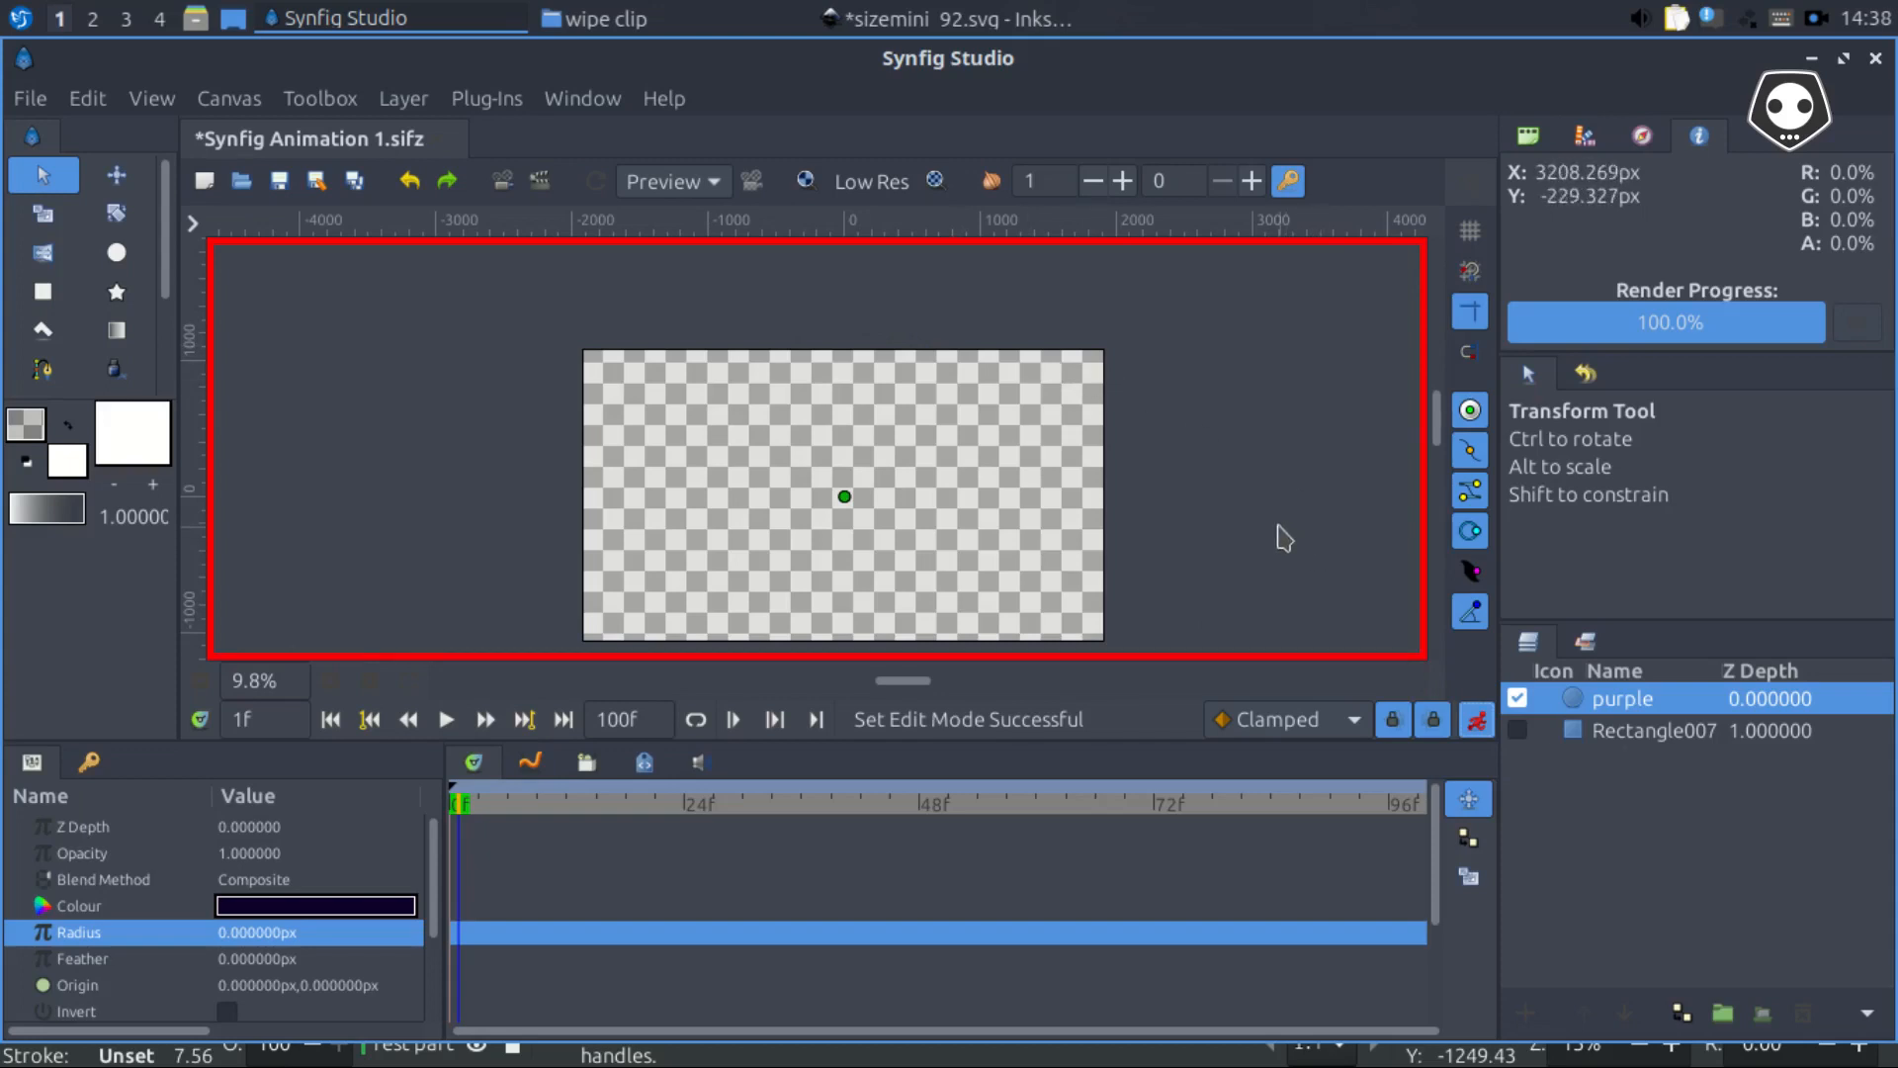
Add a radius waypoint for the purple circle at frame 1 by entering 0.01 px, and finish with its radius at 0 px
{"action": "left_click", "coordinate": [289, 936]}
{"action": "type", "text": ".01"}
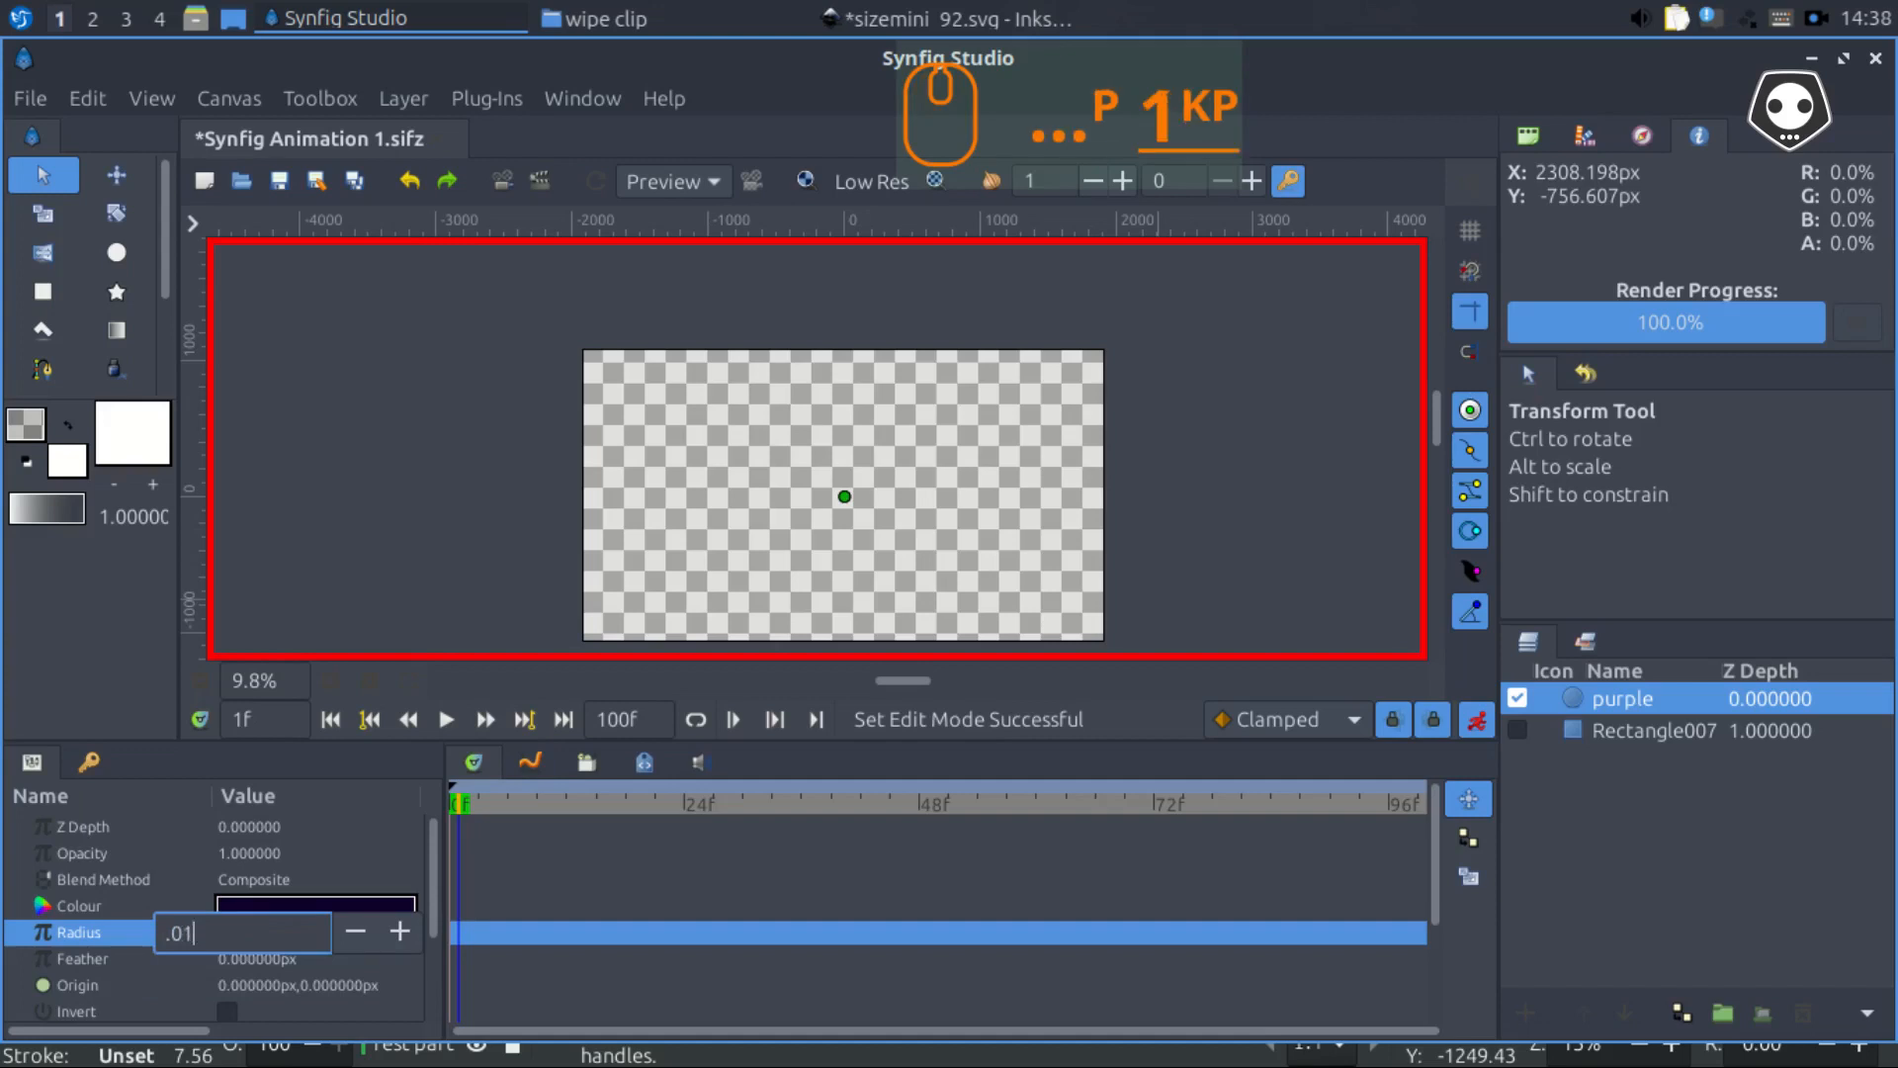
{"action": "key", "text": "KP_Enter"}
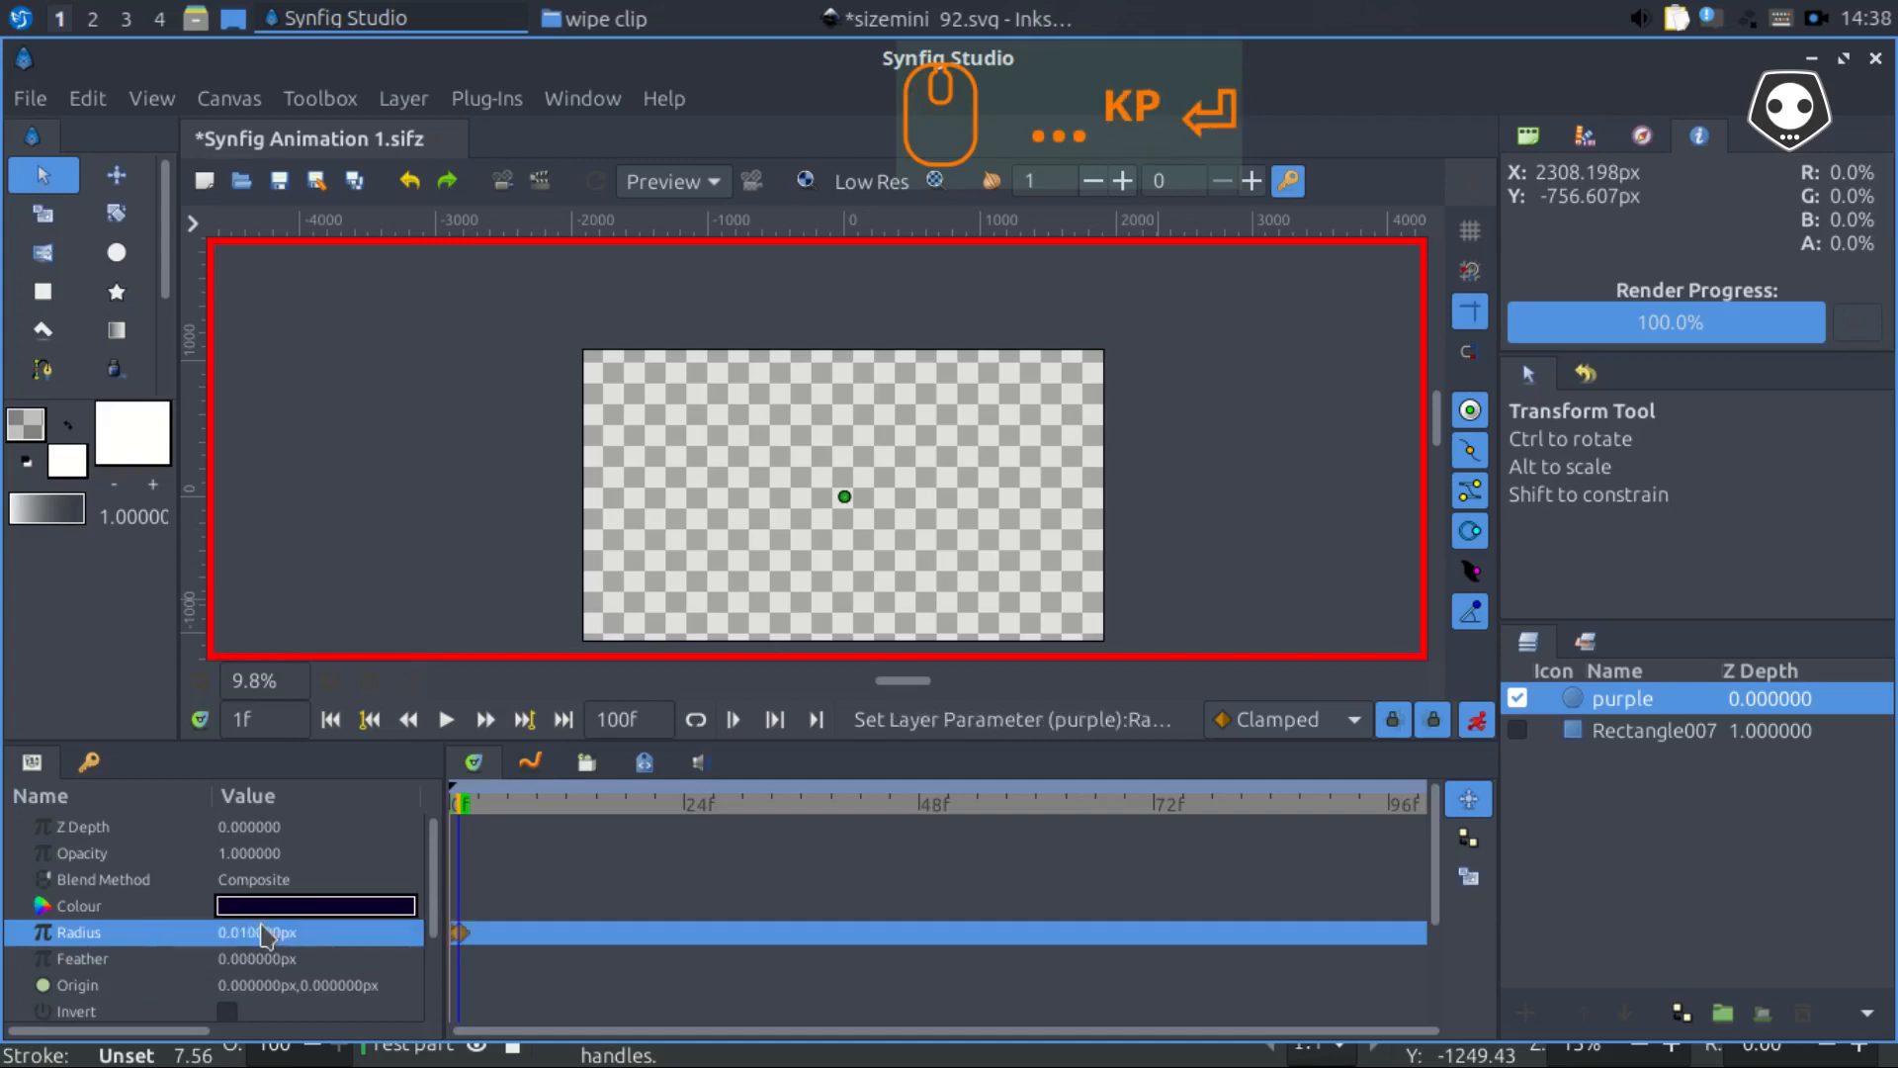
{"action": "left_click", "coordinate": [313, 937]}
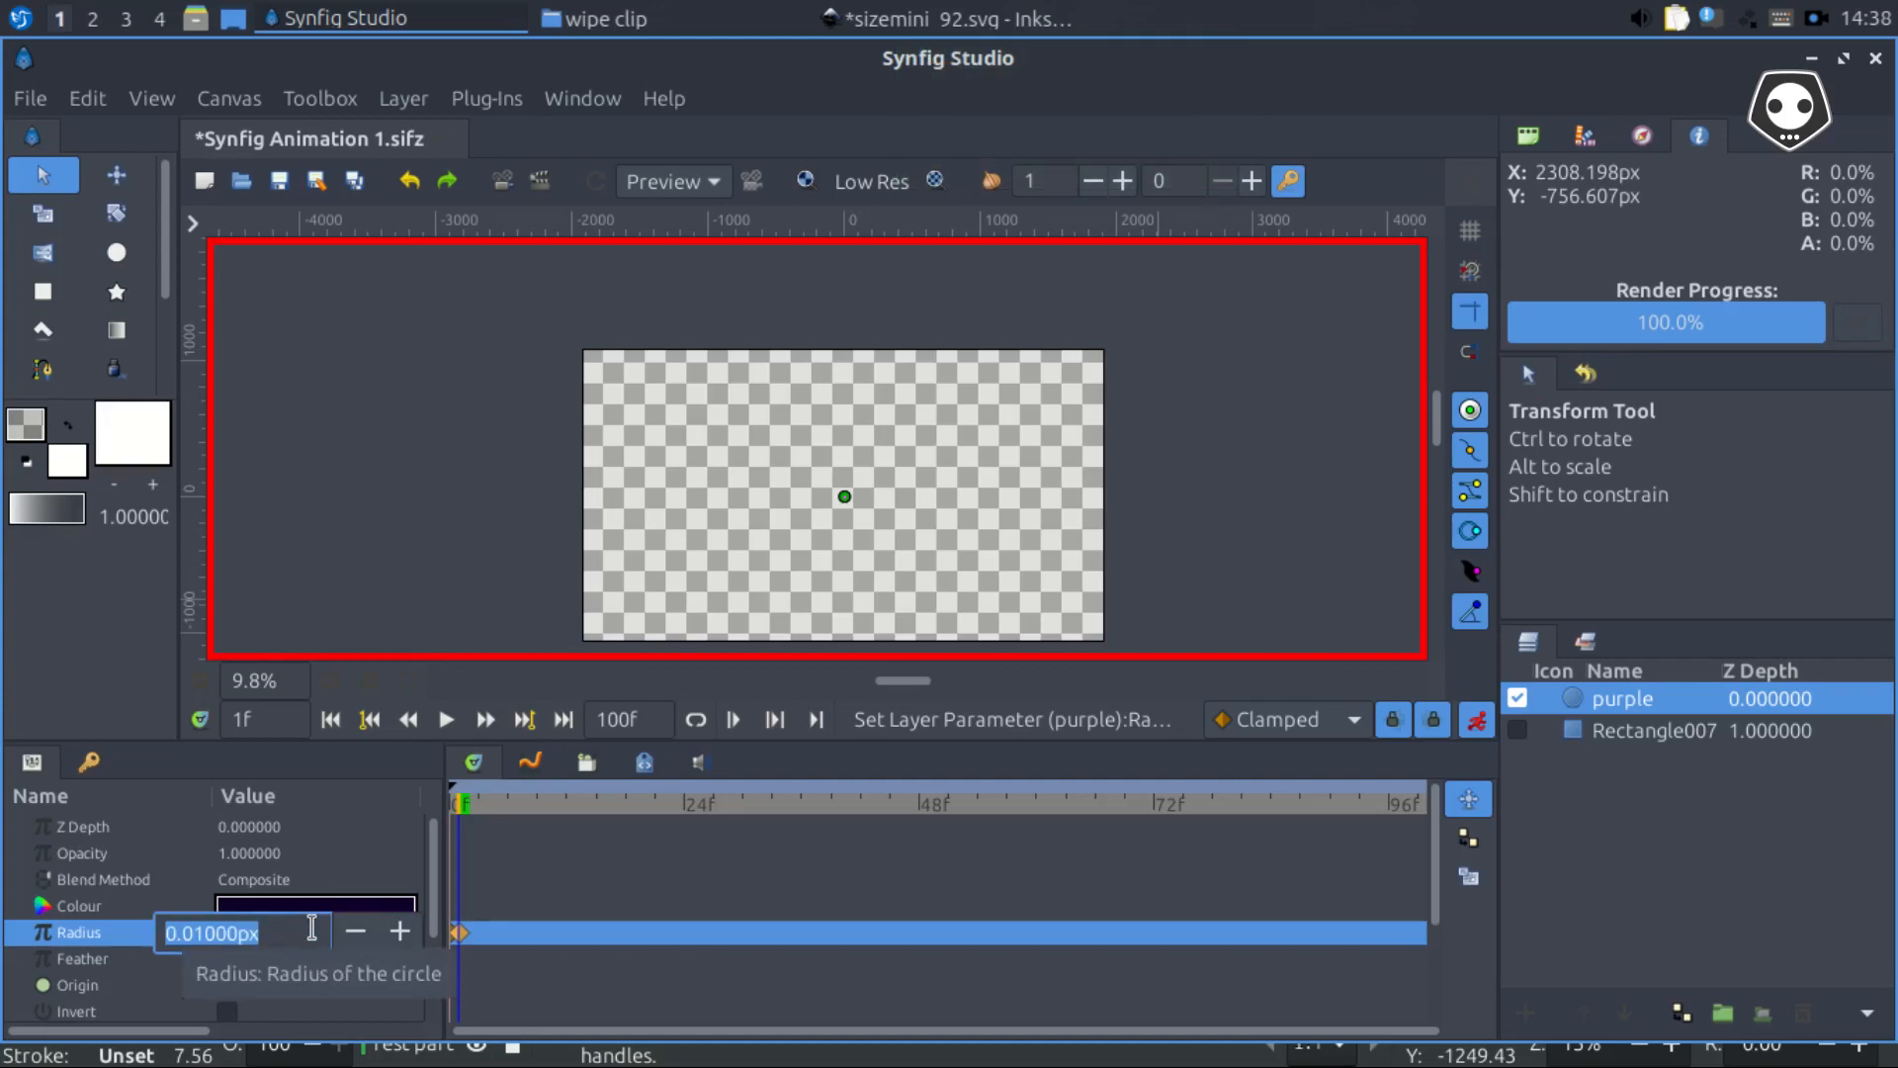
{"action": "type", "text": "0"}
{"action": "key", "text": "Return"}
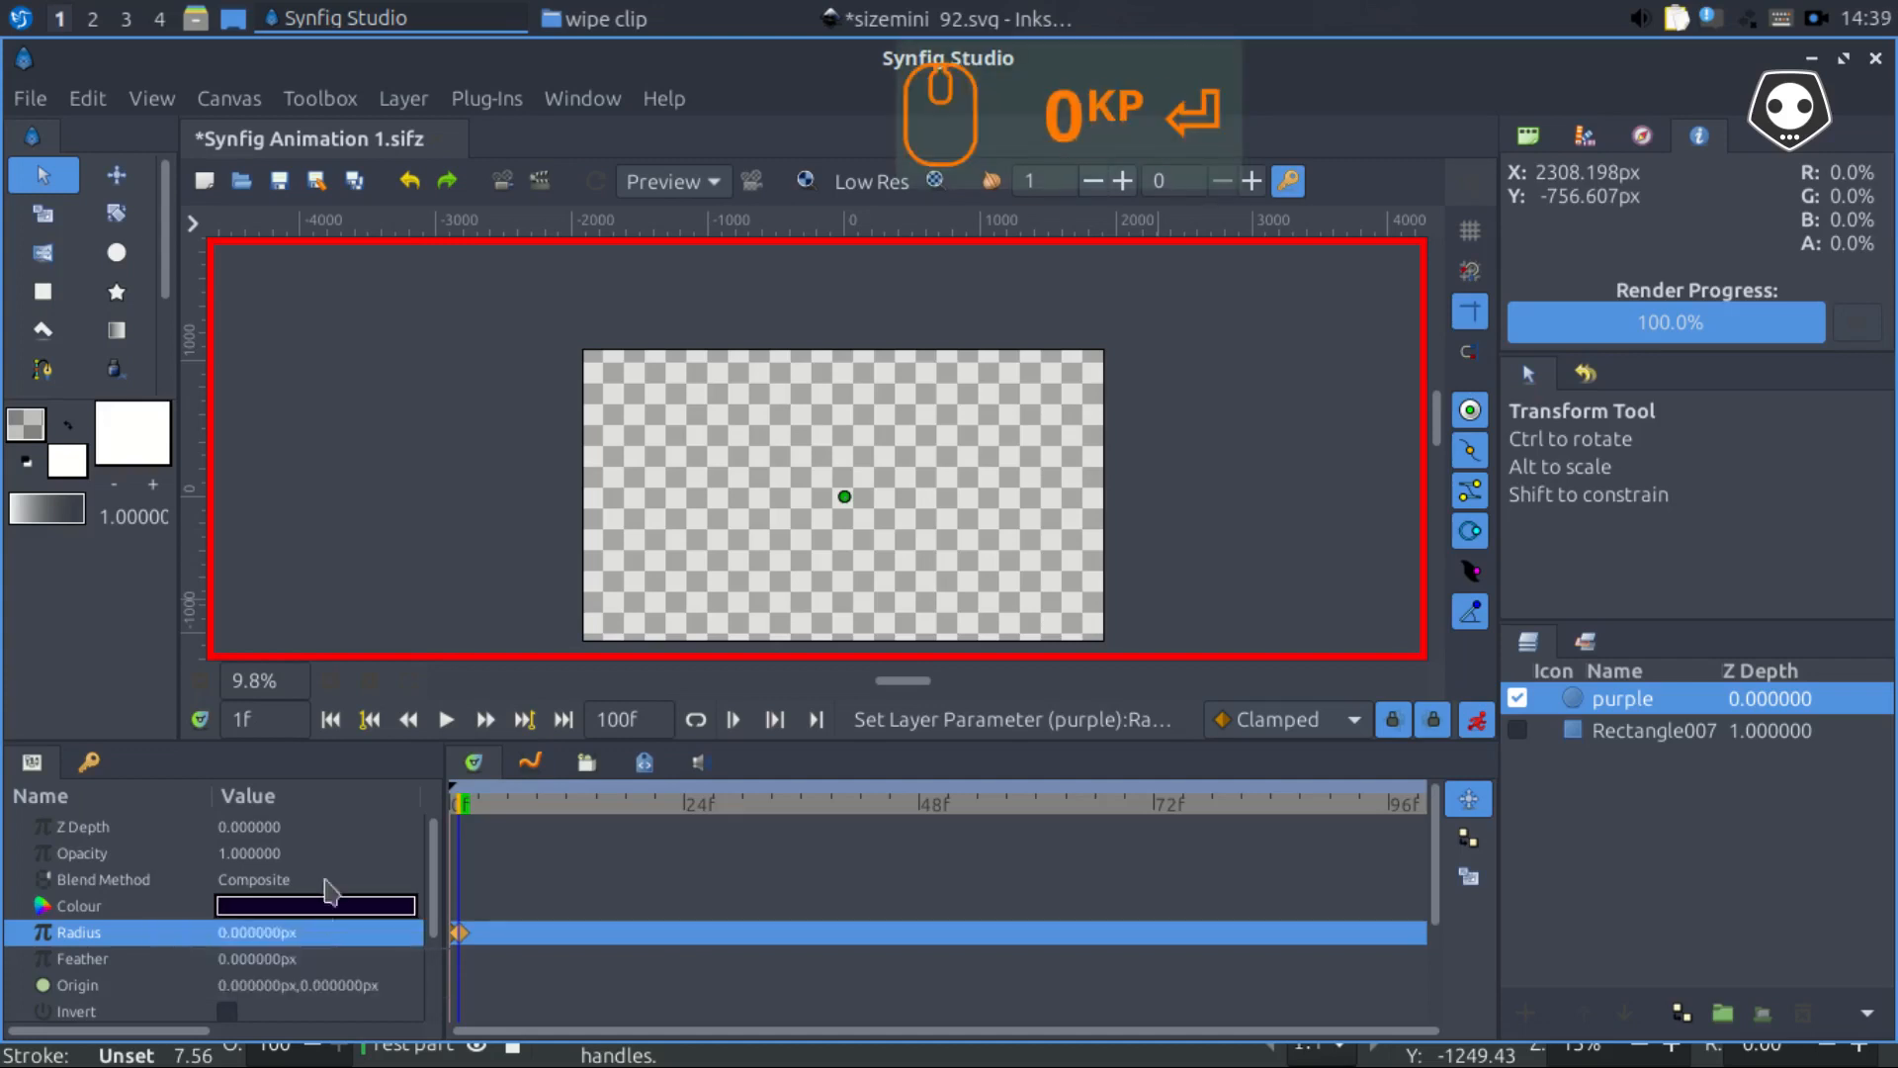
At frame 20, set the purple circle's radius to 1000 px and enlarge it on the canvas to about 2556 px
{"action": "left_click", "coordinate": [275, 719]}
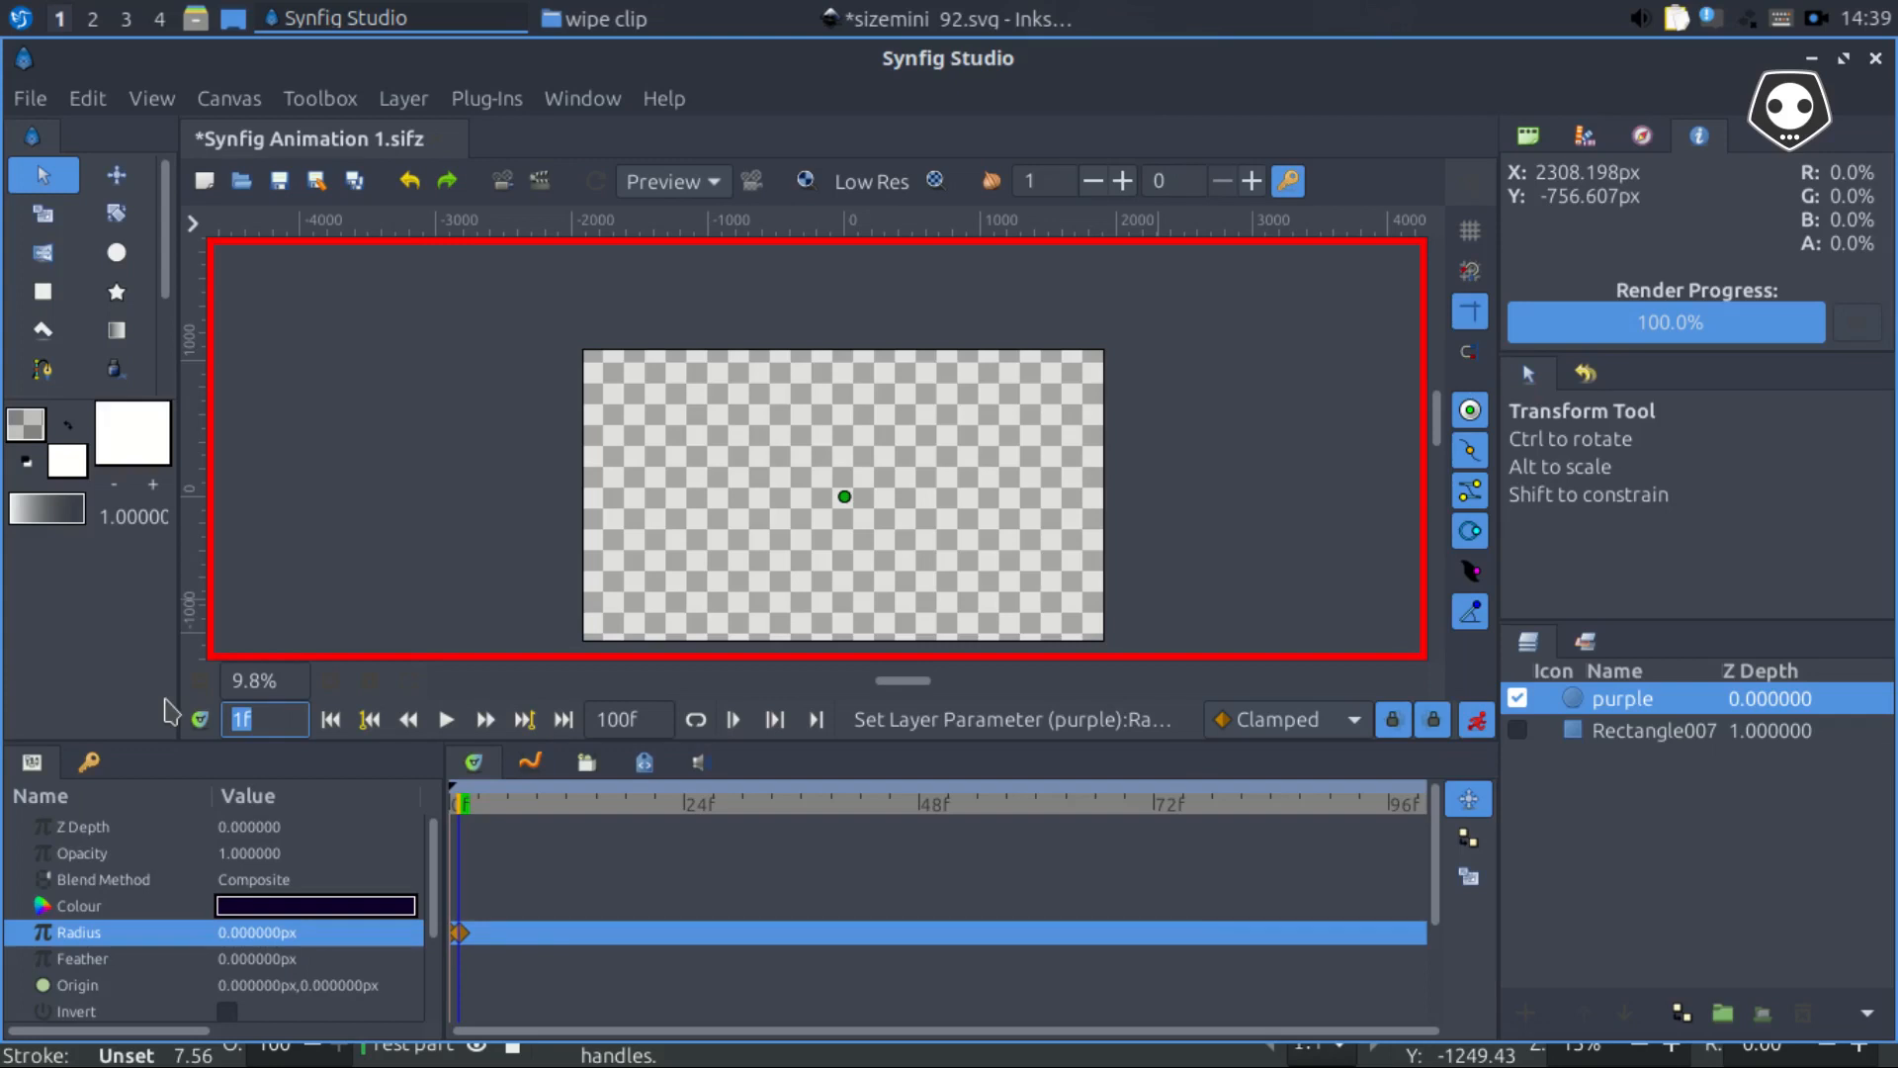
{"action": "type", "text": "2"}
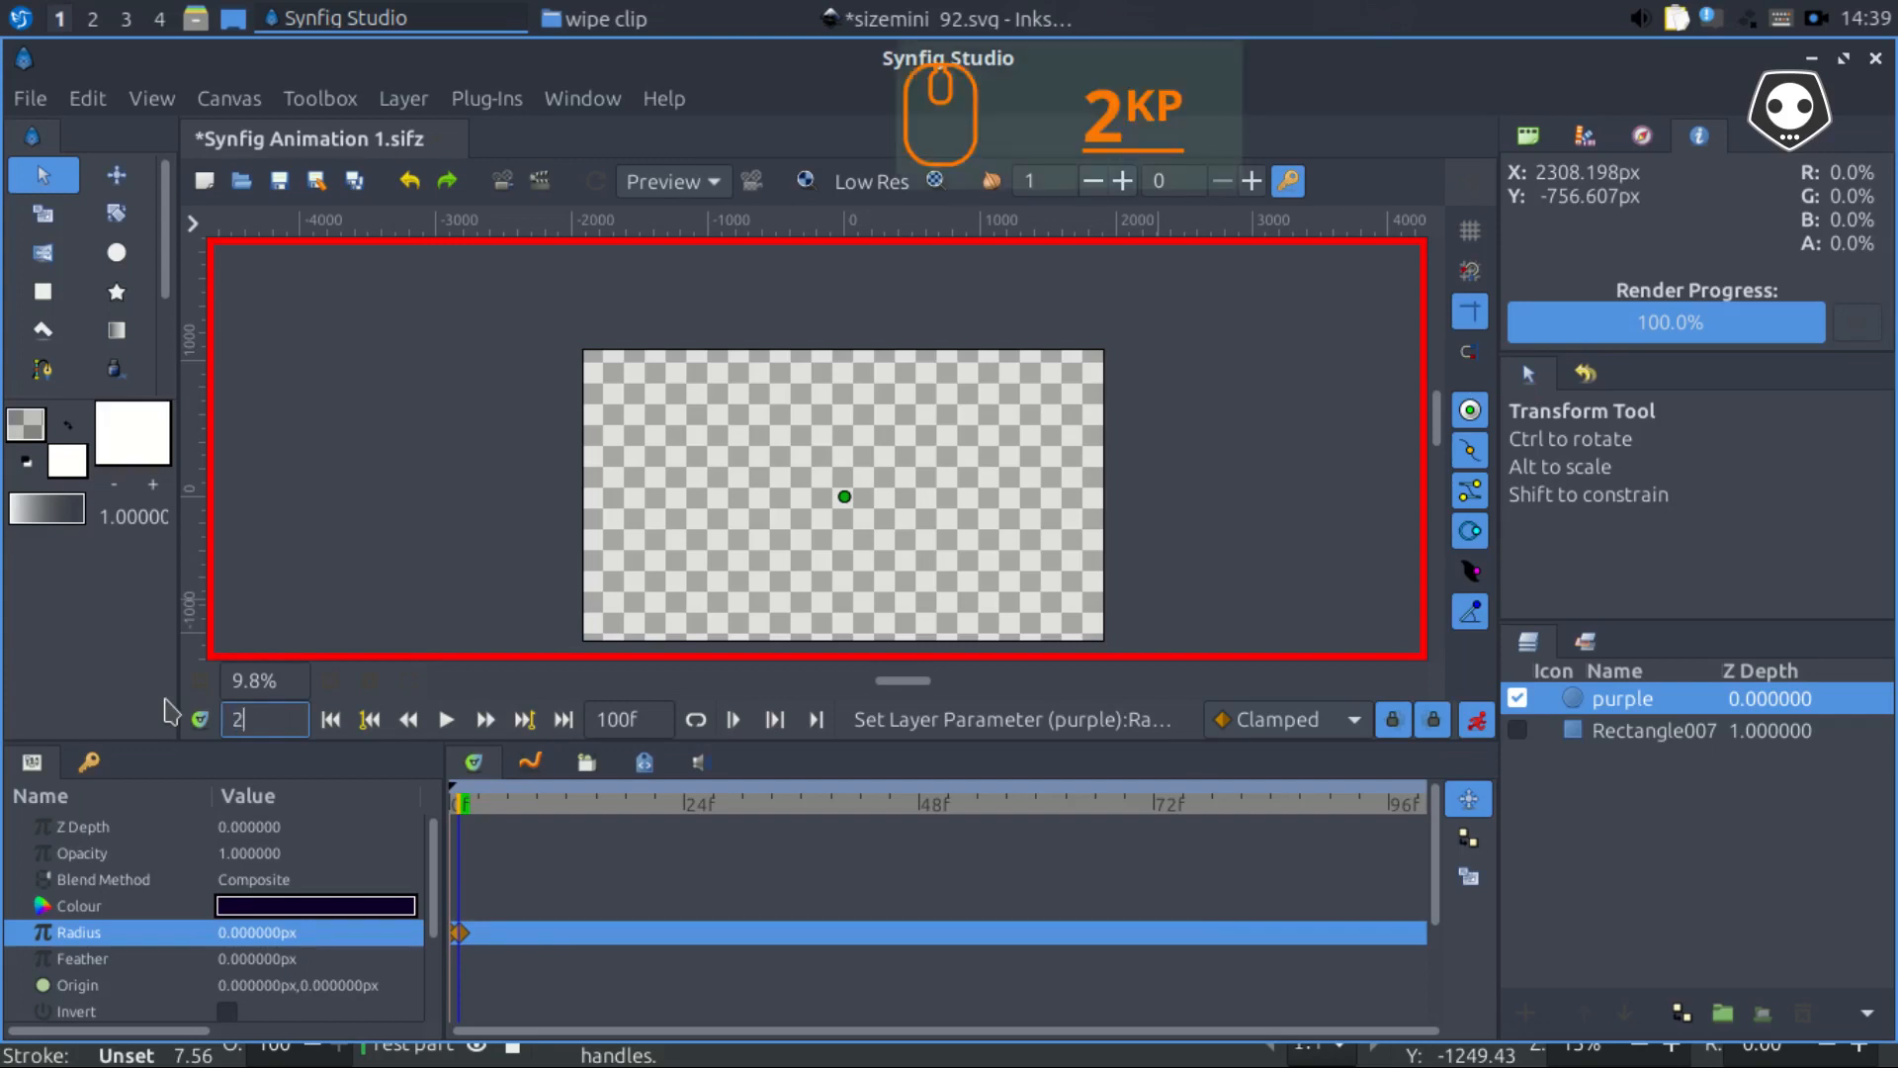
{"action": "type", "text": "0"}
{"action": "key", "text": "Return"}
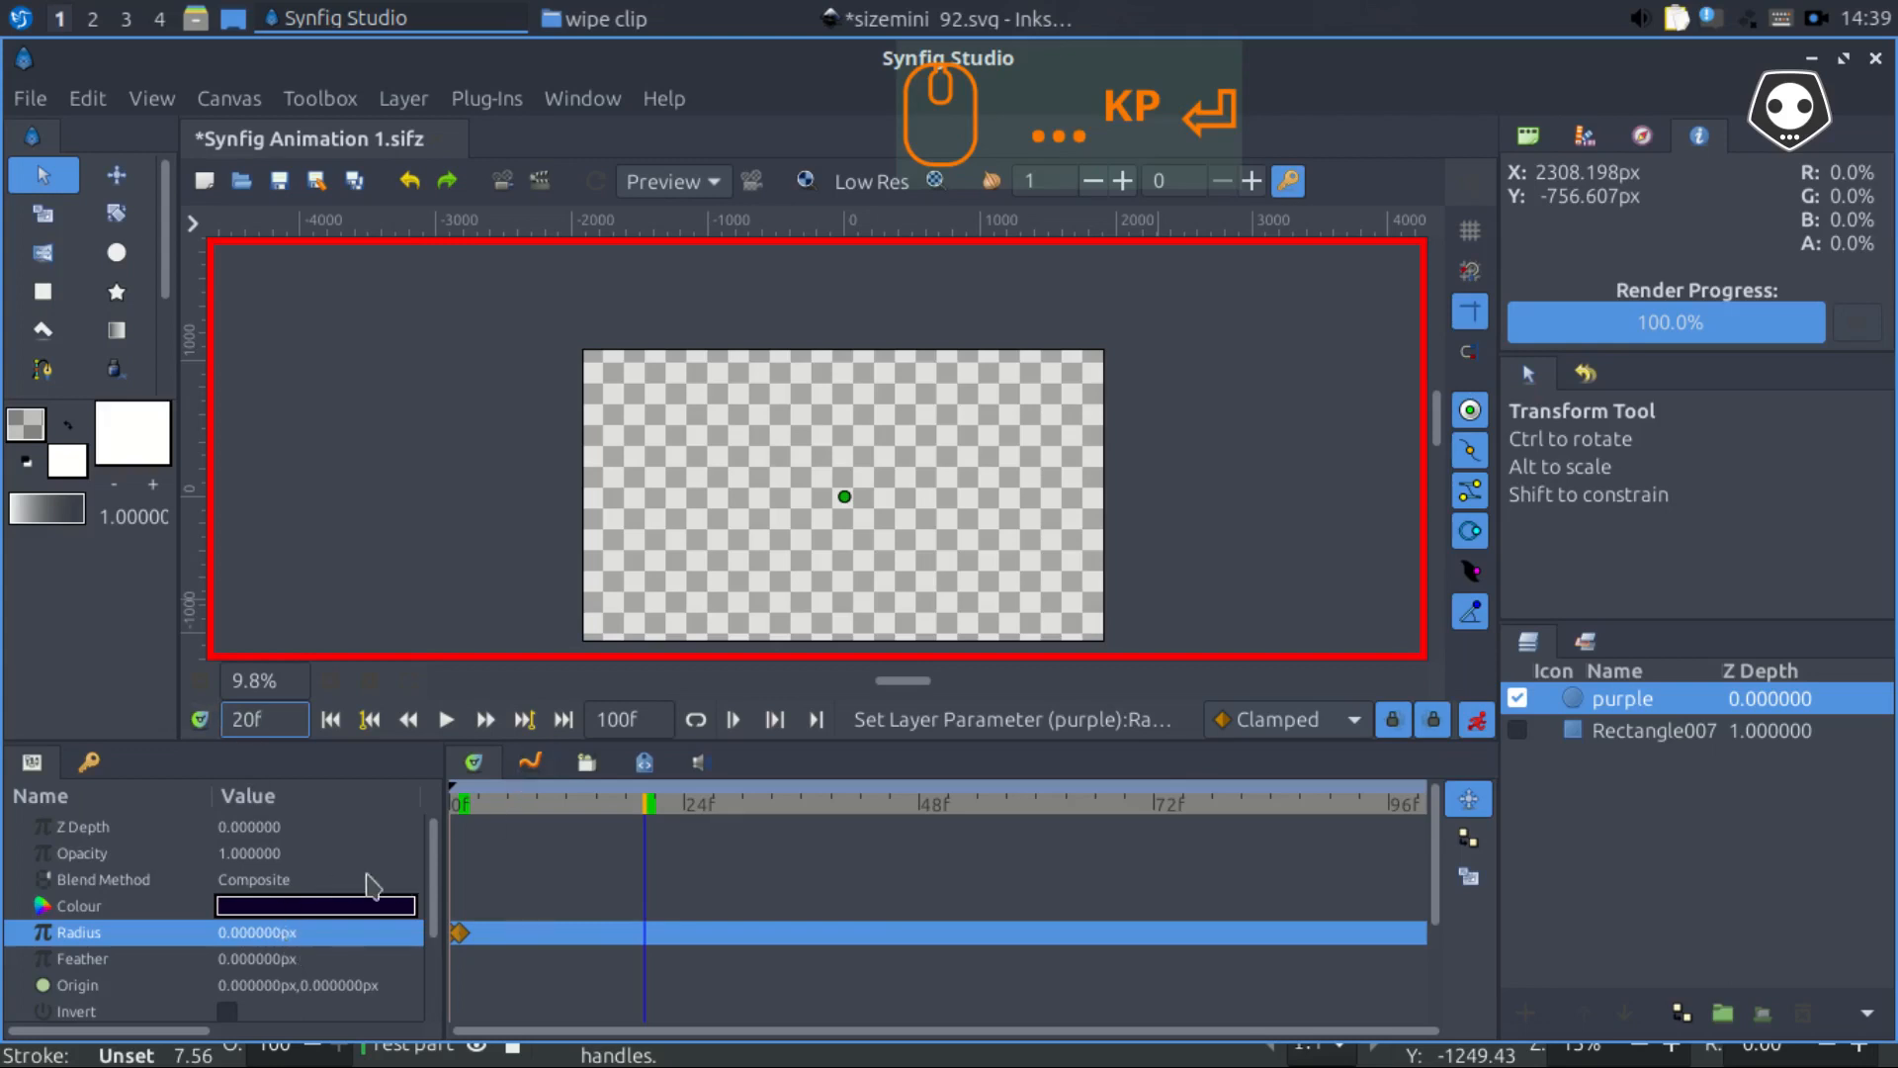
{"action": "left_click", "coordinate": [247, 937]}
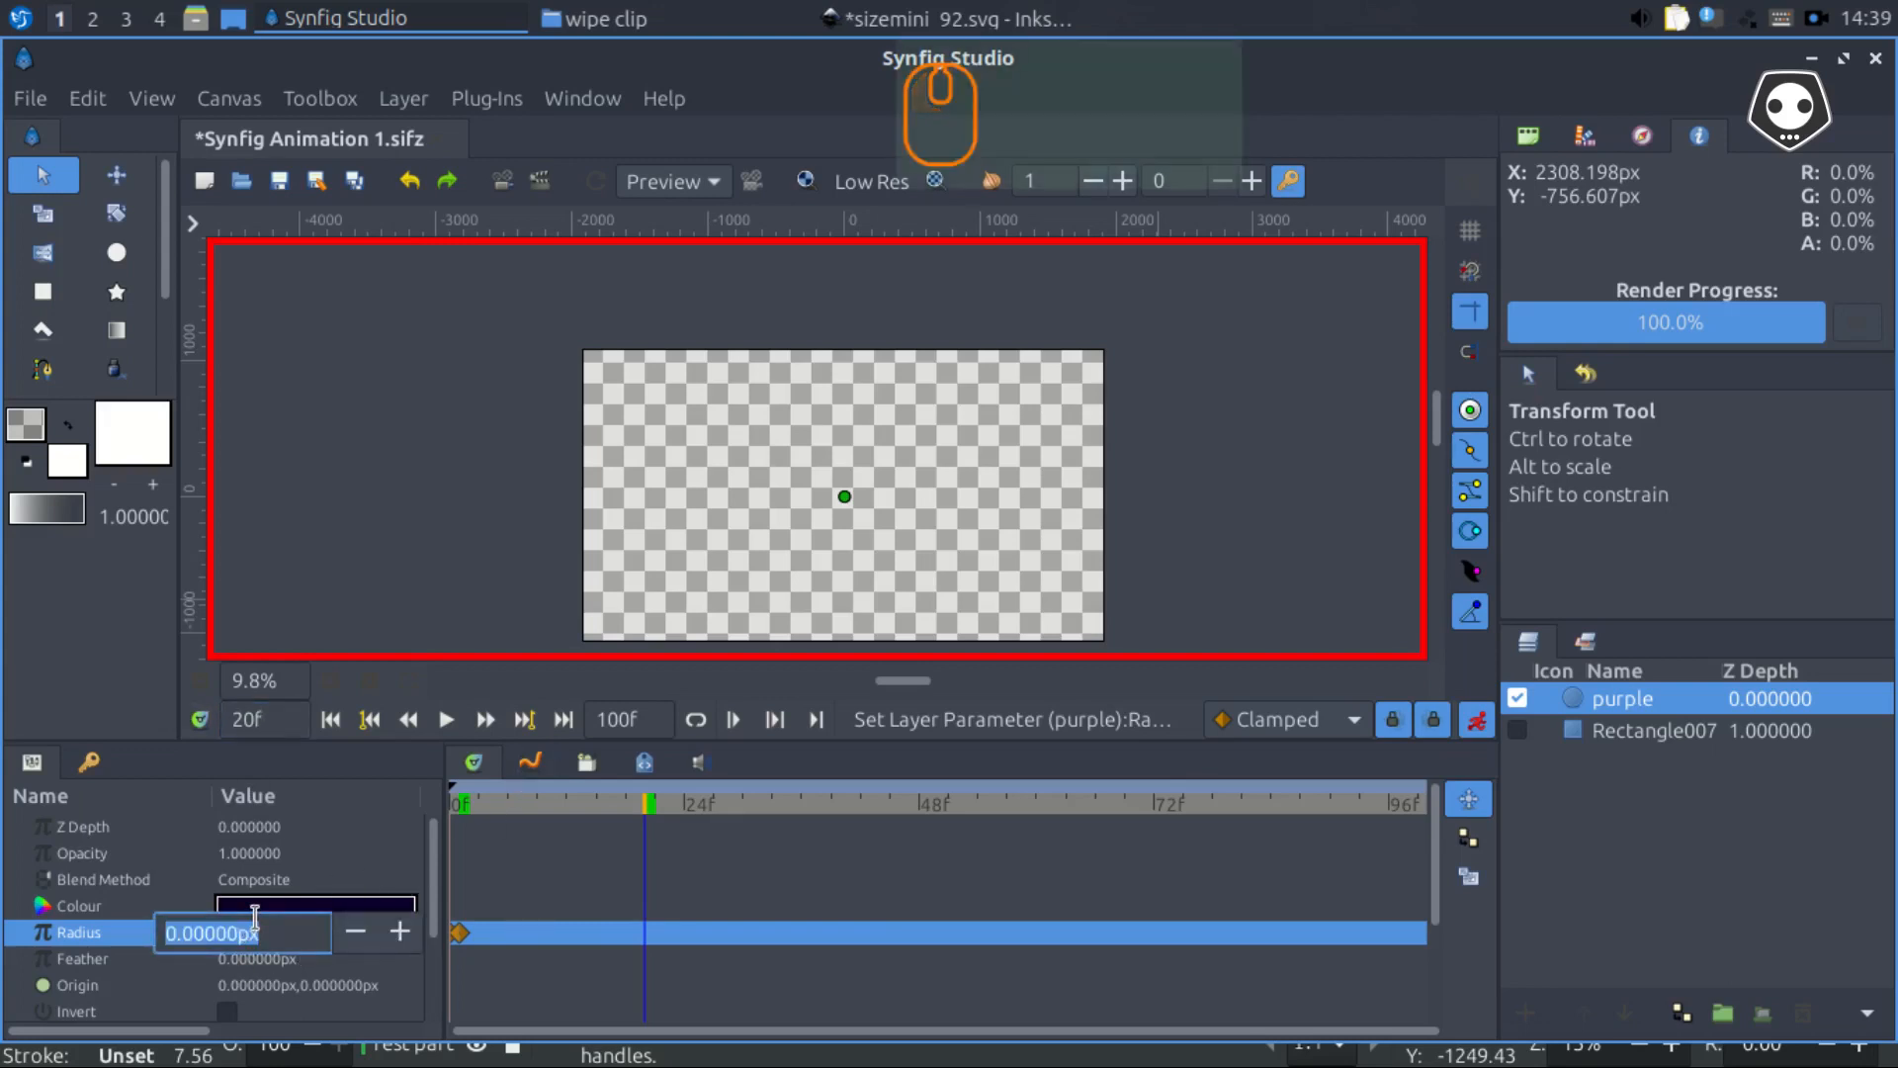
{"action": "type", "text": "1000"}
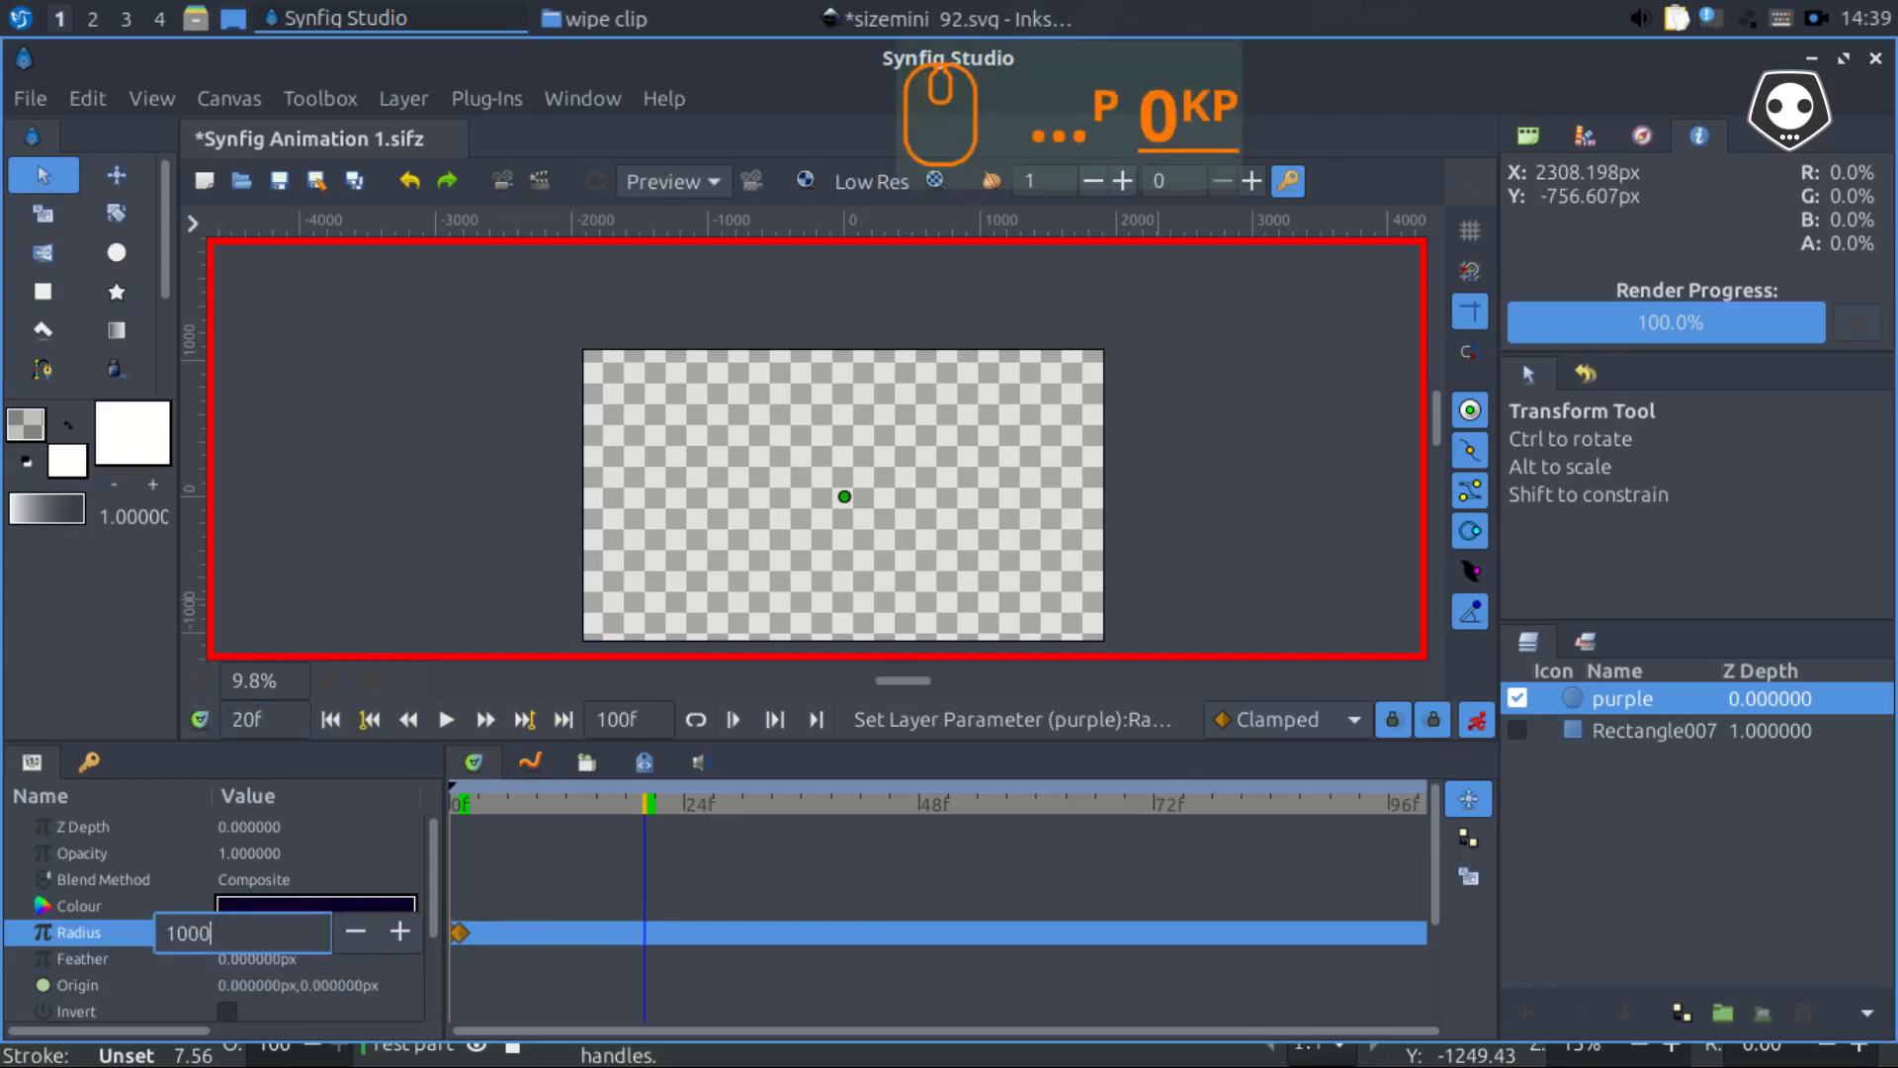
{"action": "key", "text": "Return"}
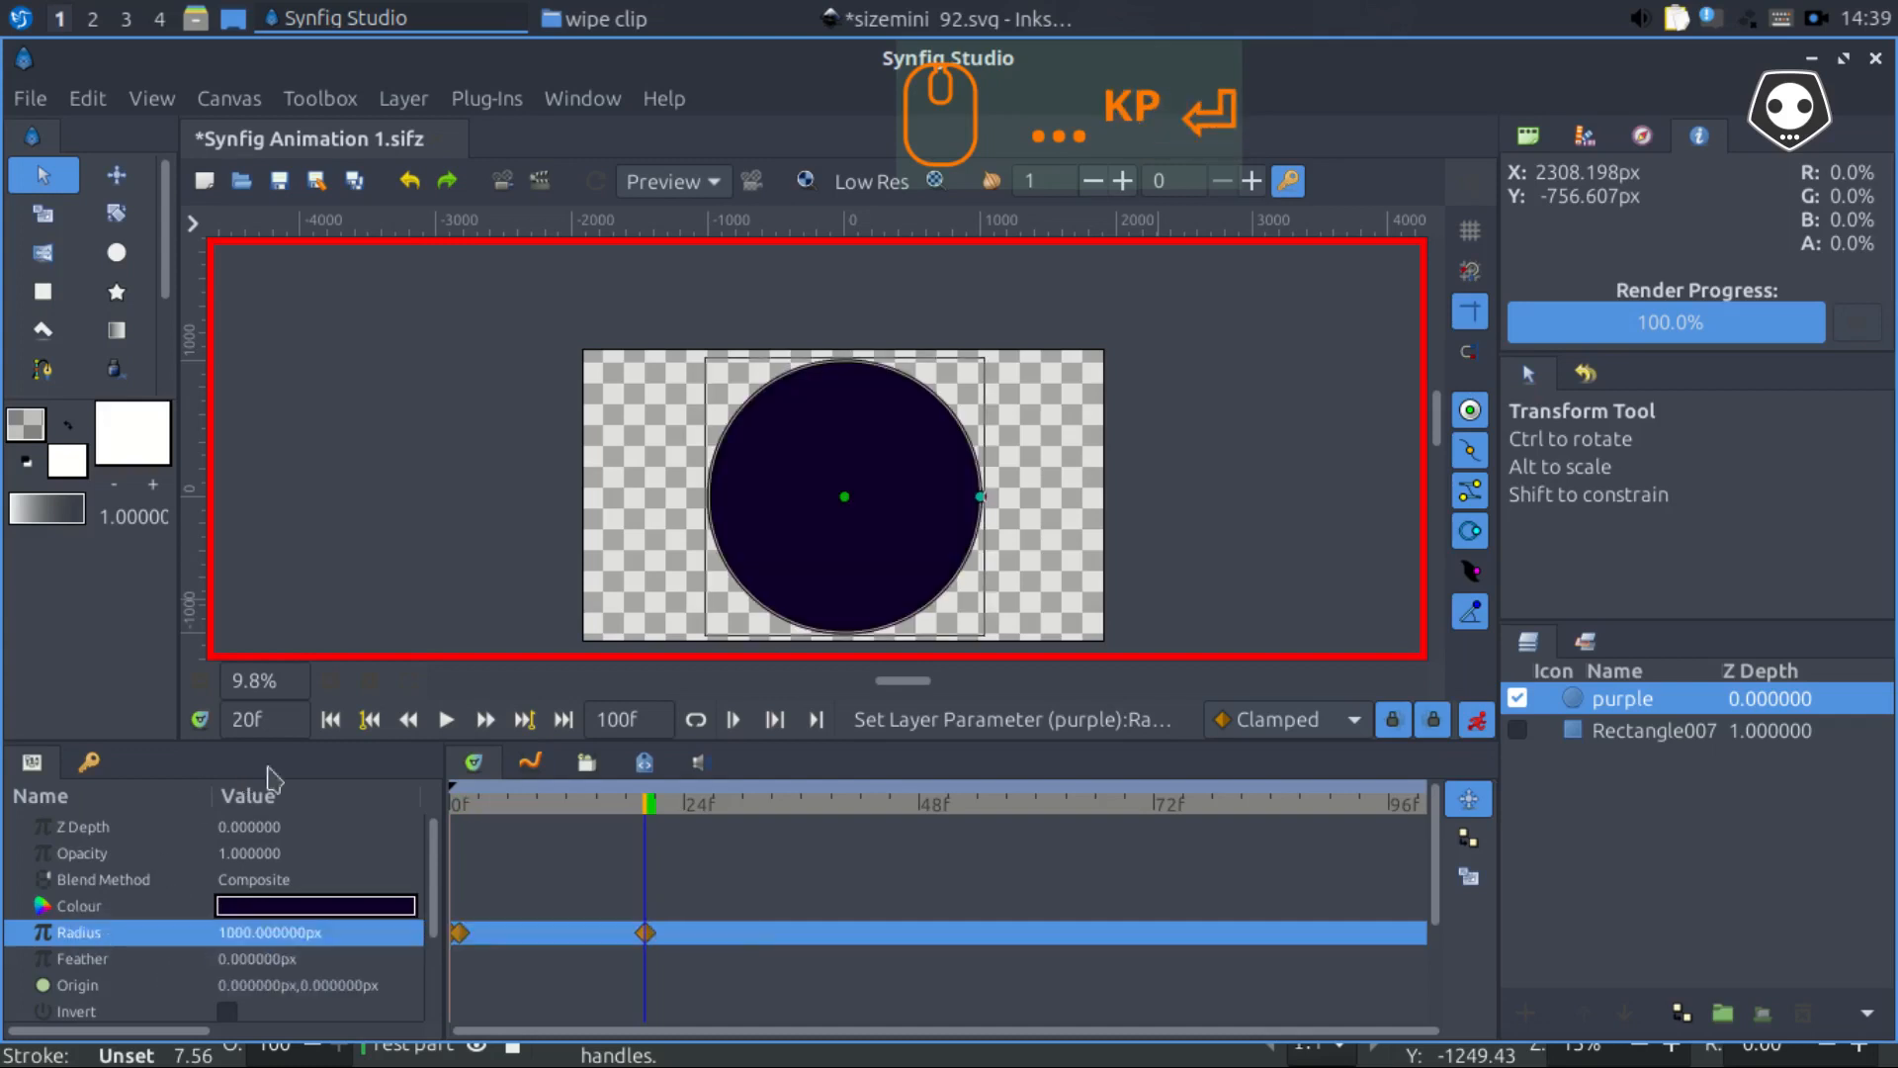
{"action": "left_click_drag", "start_coordinate": [988, 514], "coordinate": [1192, 504]}
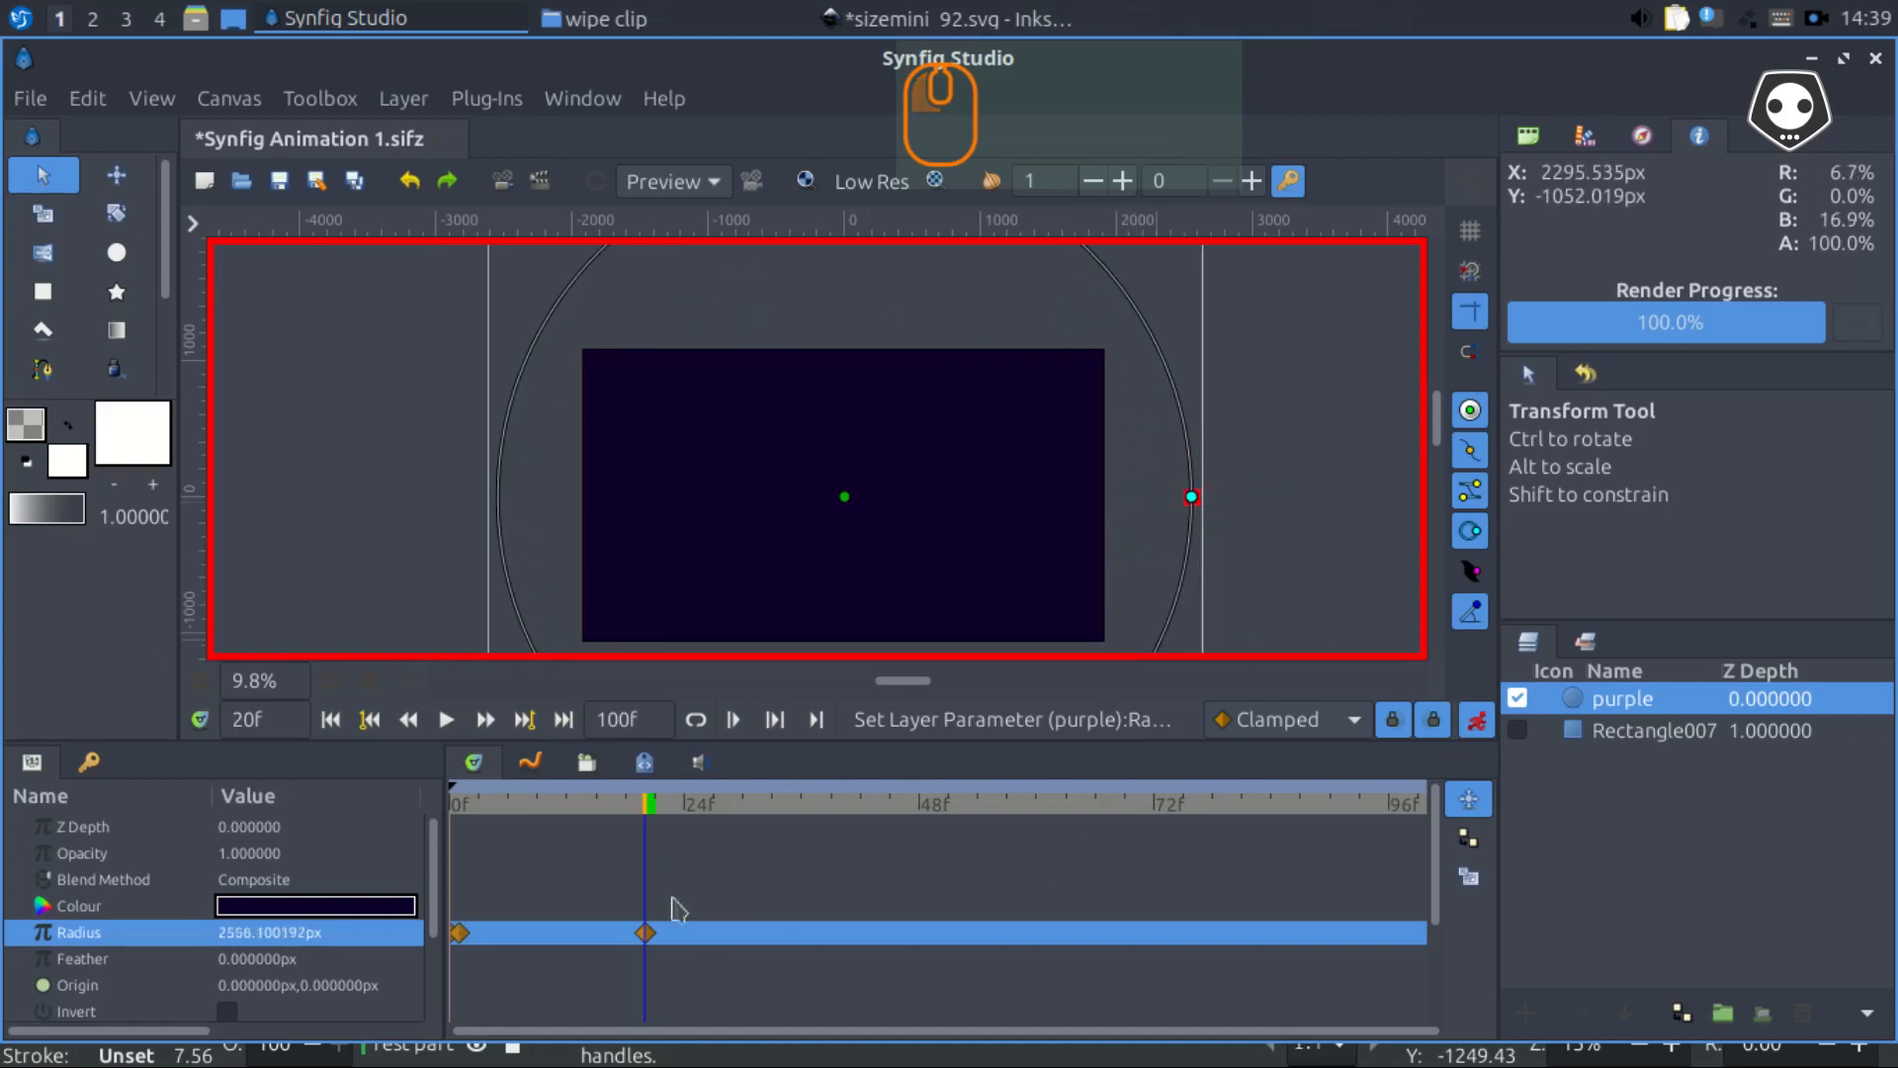
Save the file and play the circle animation twice from the first frame
{"action": "left_click", "coordinate": [331, 720]}
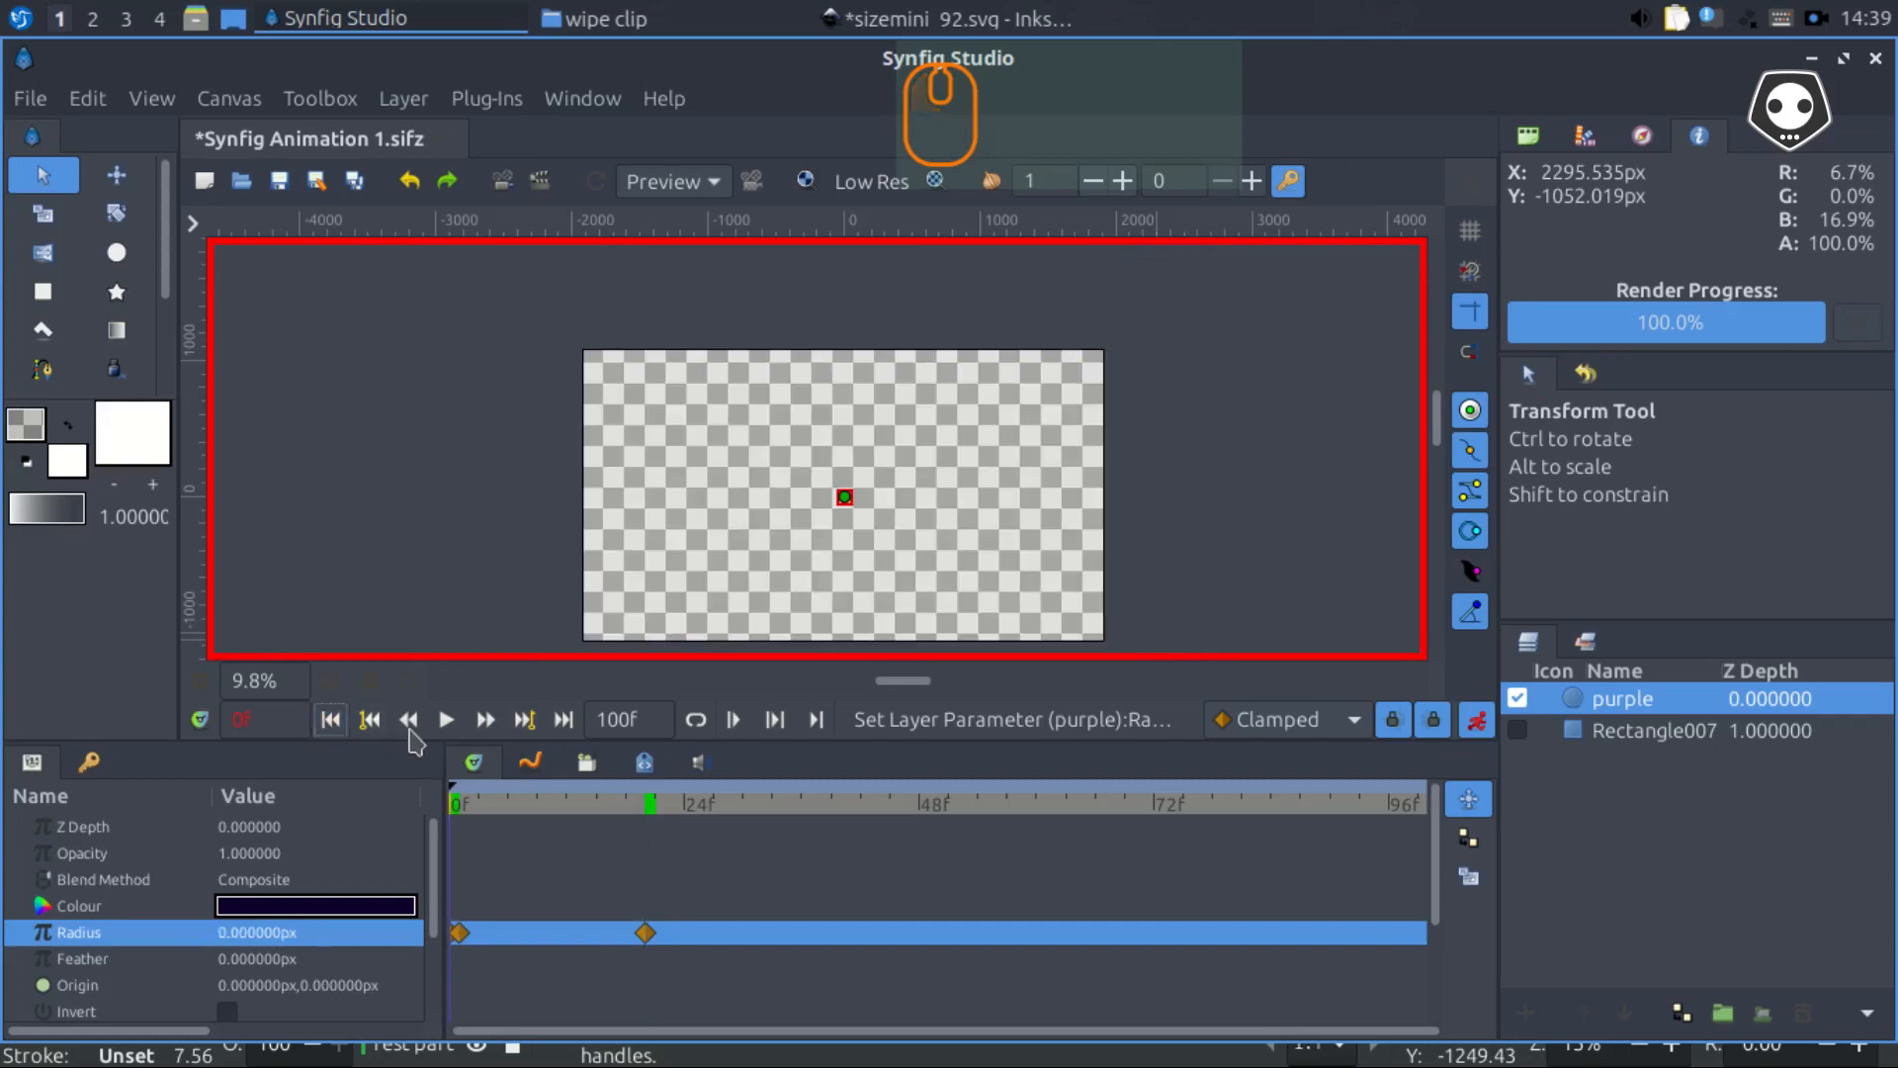
{"action": "key", "text": "ctrl+s"}
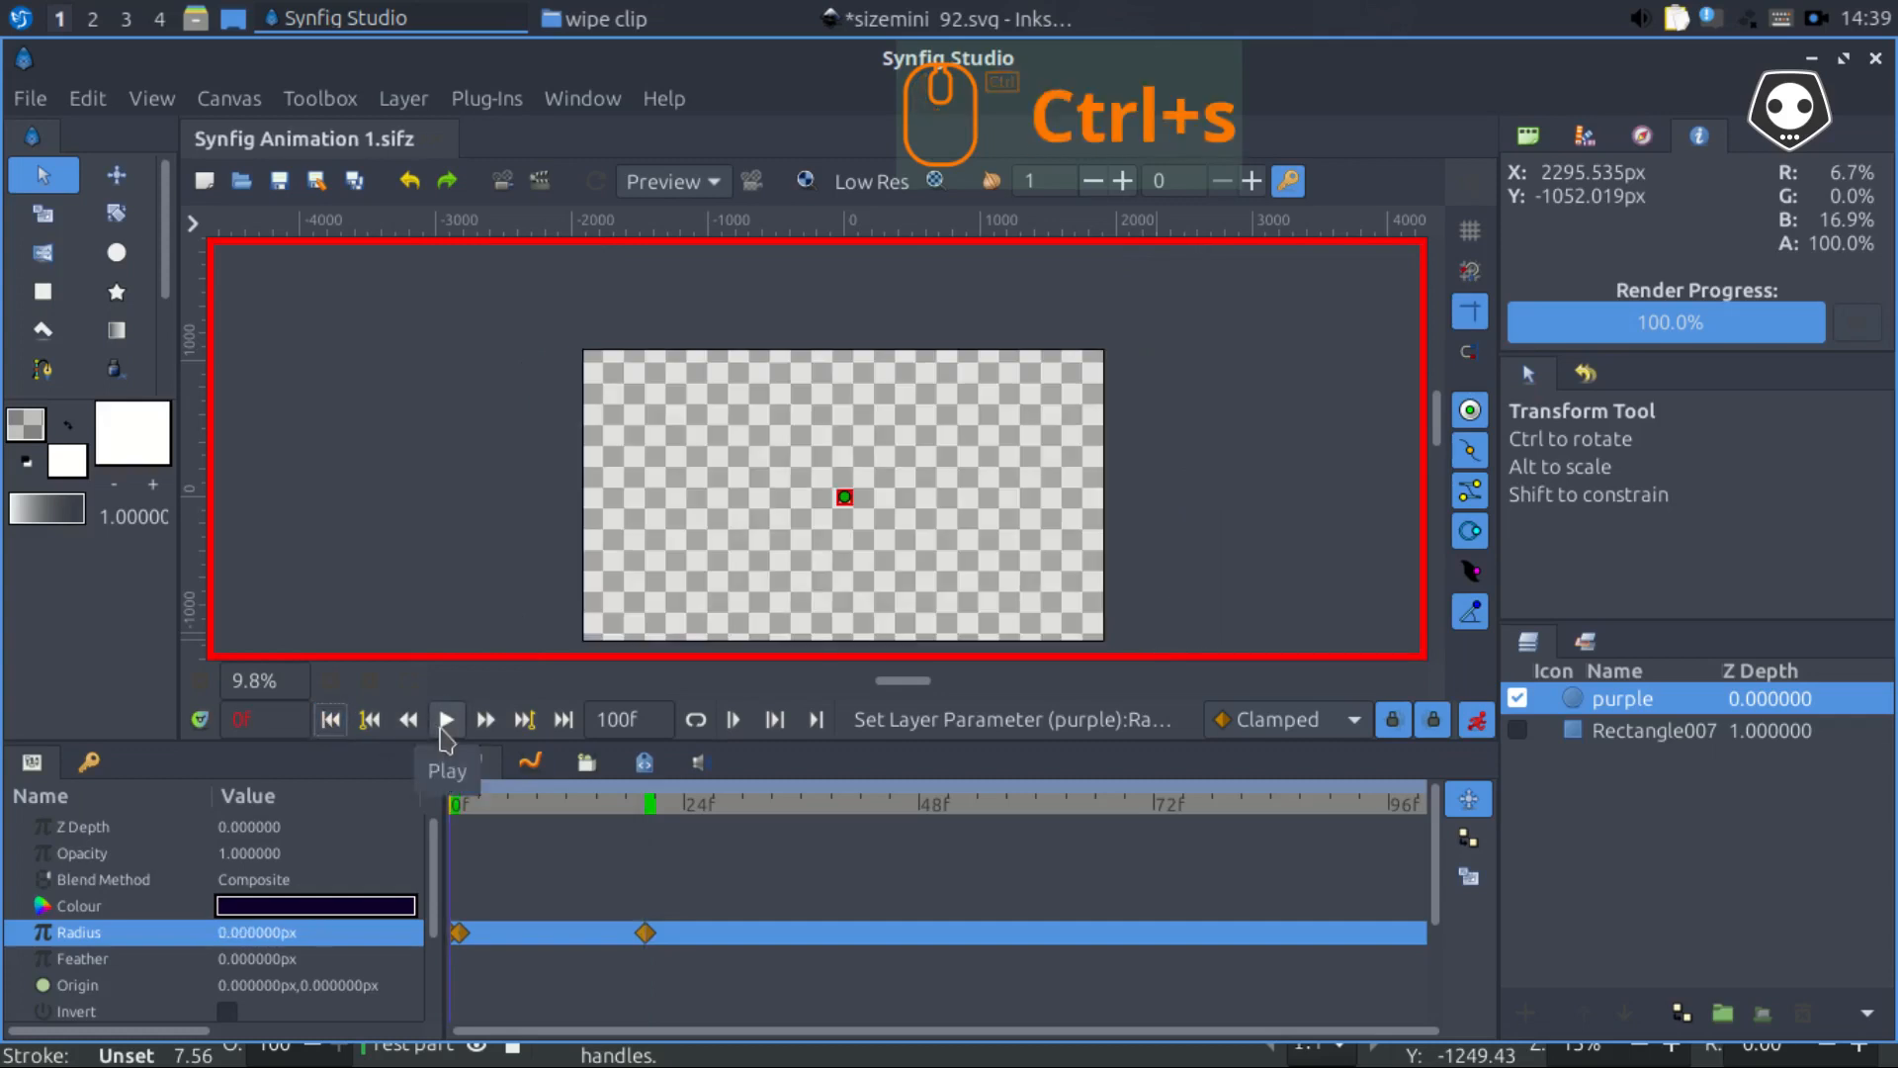
{"action": "left_click", "coordinate": [442, 730]}
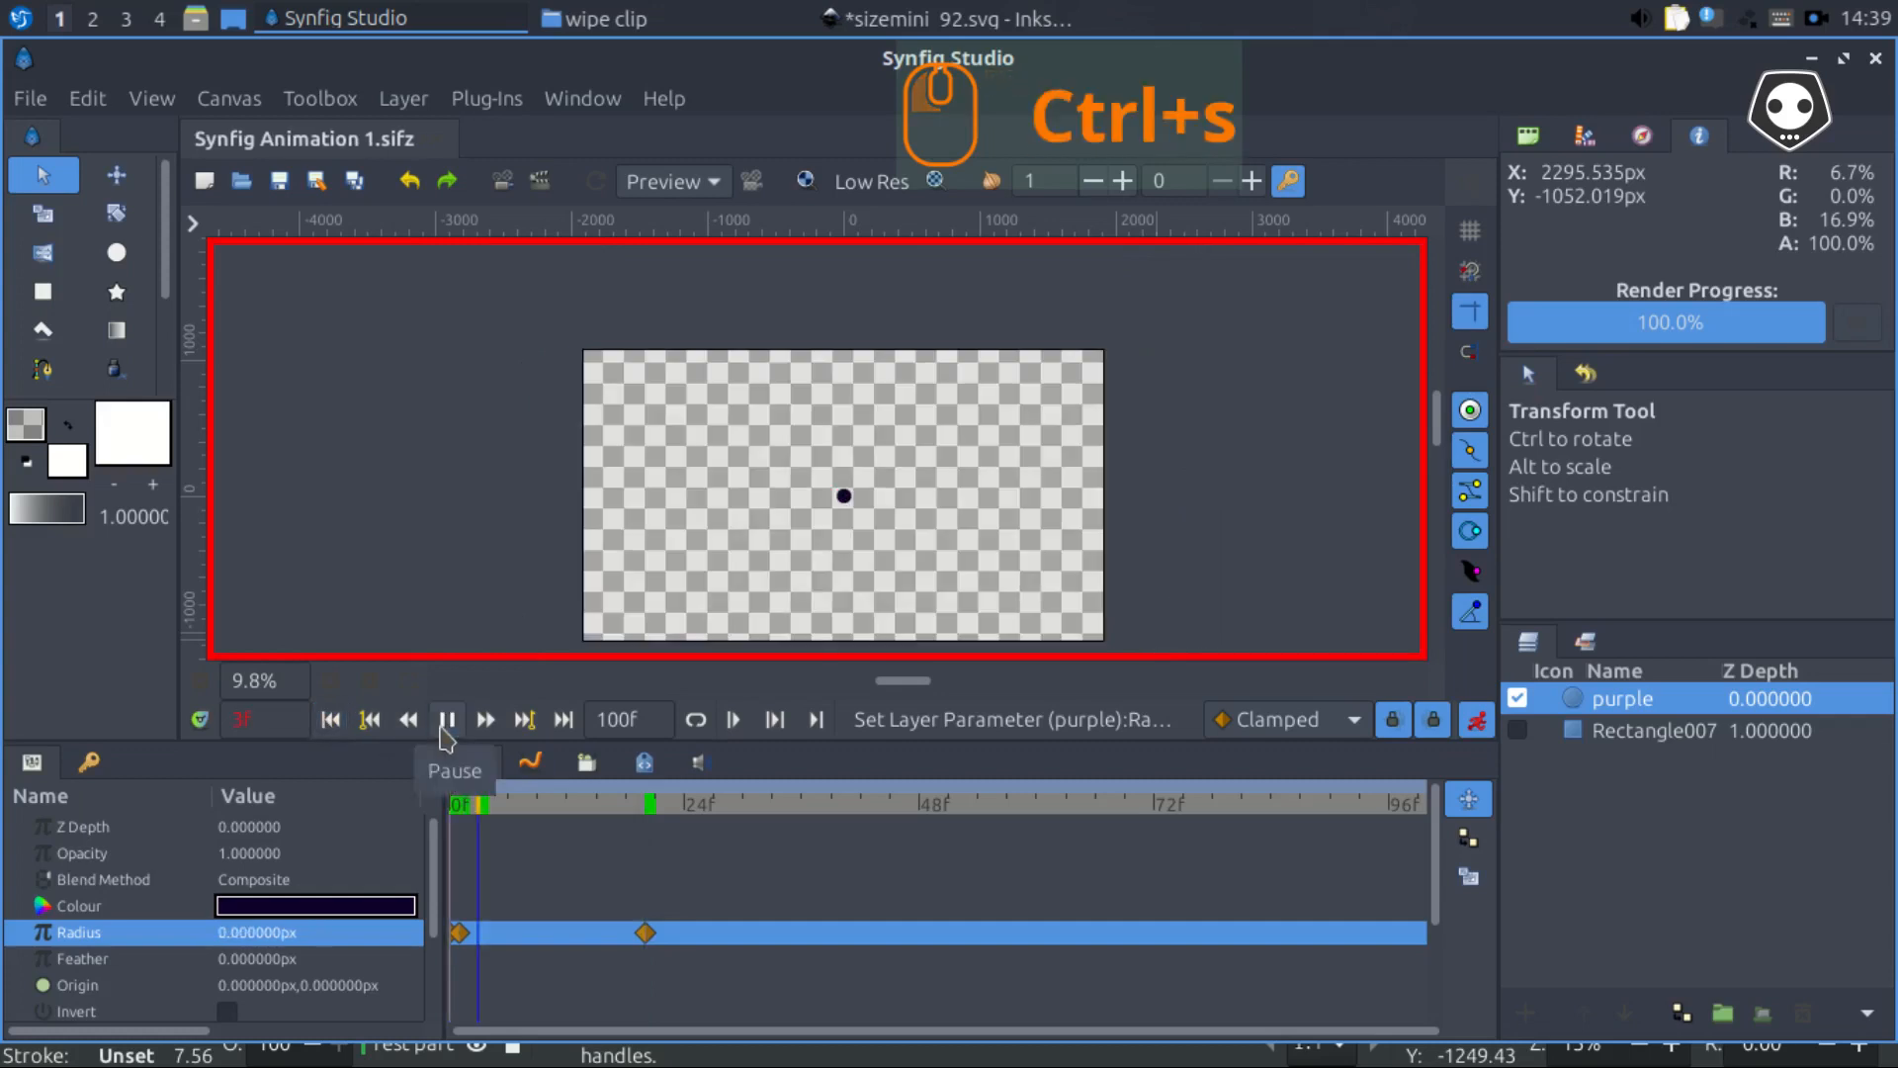
{"action": "left_click", "coordinate": [445, 722]}
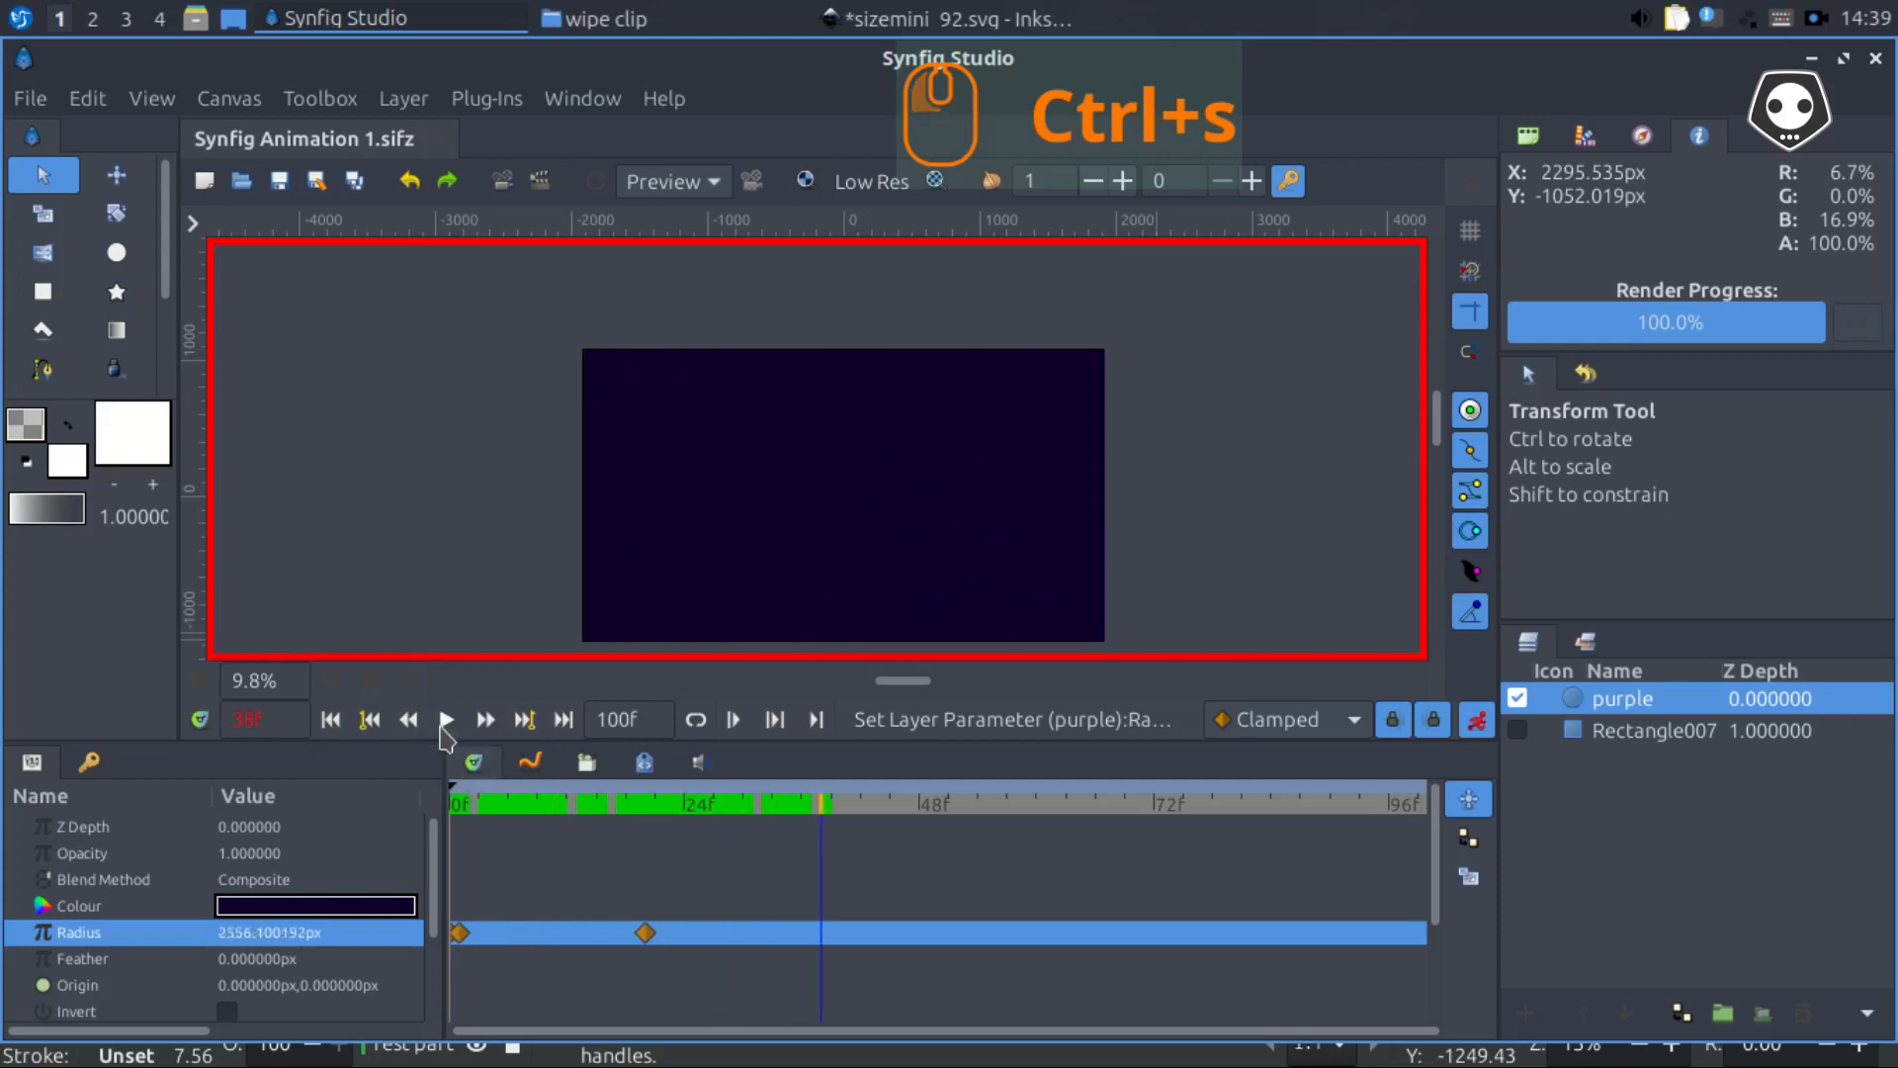
{"action": "left_click", "coordinate": [330, 720]}
{"action": "left_click", "coordinate": [452, 725]}
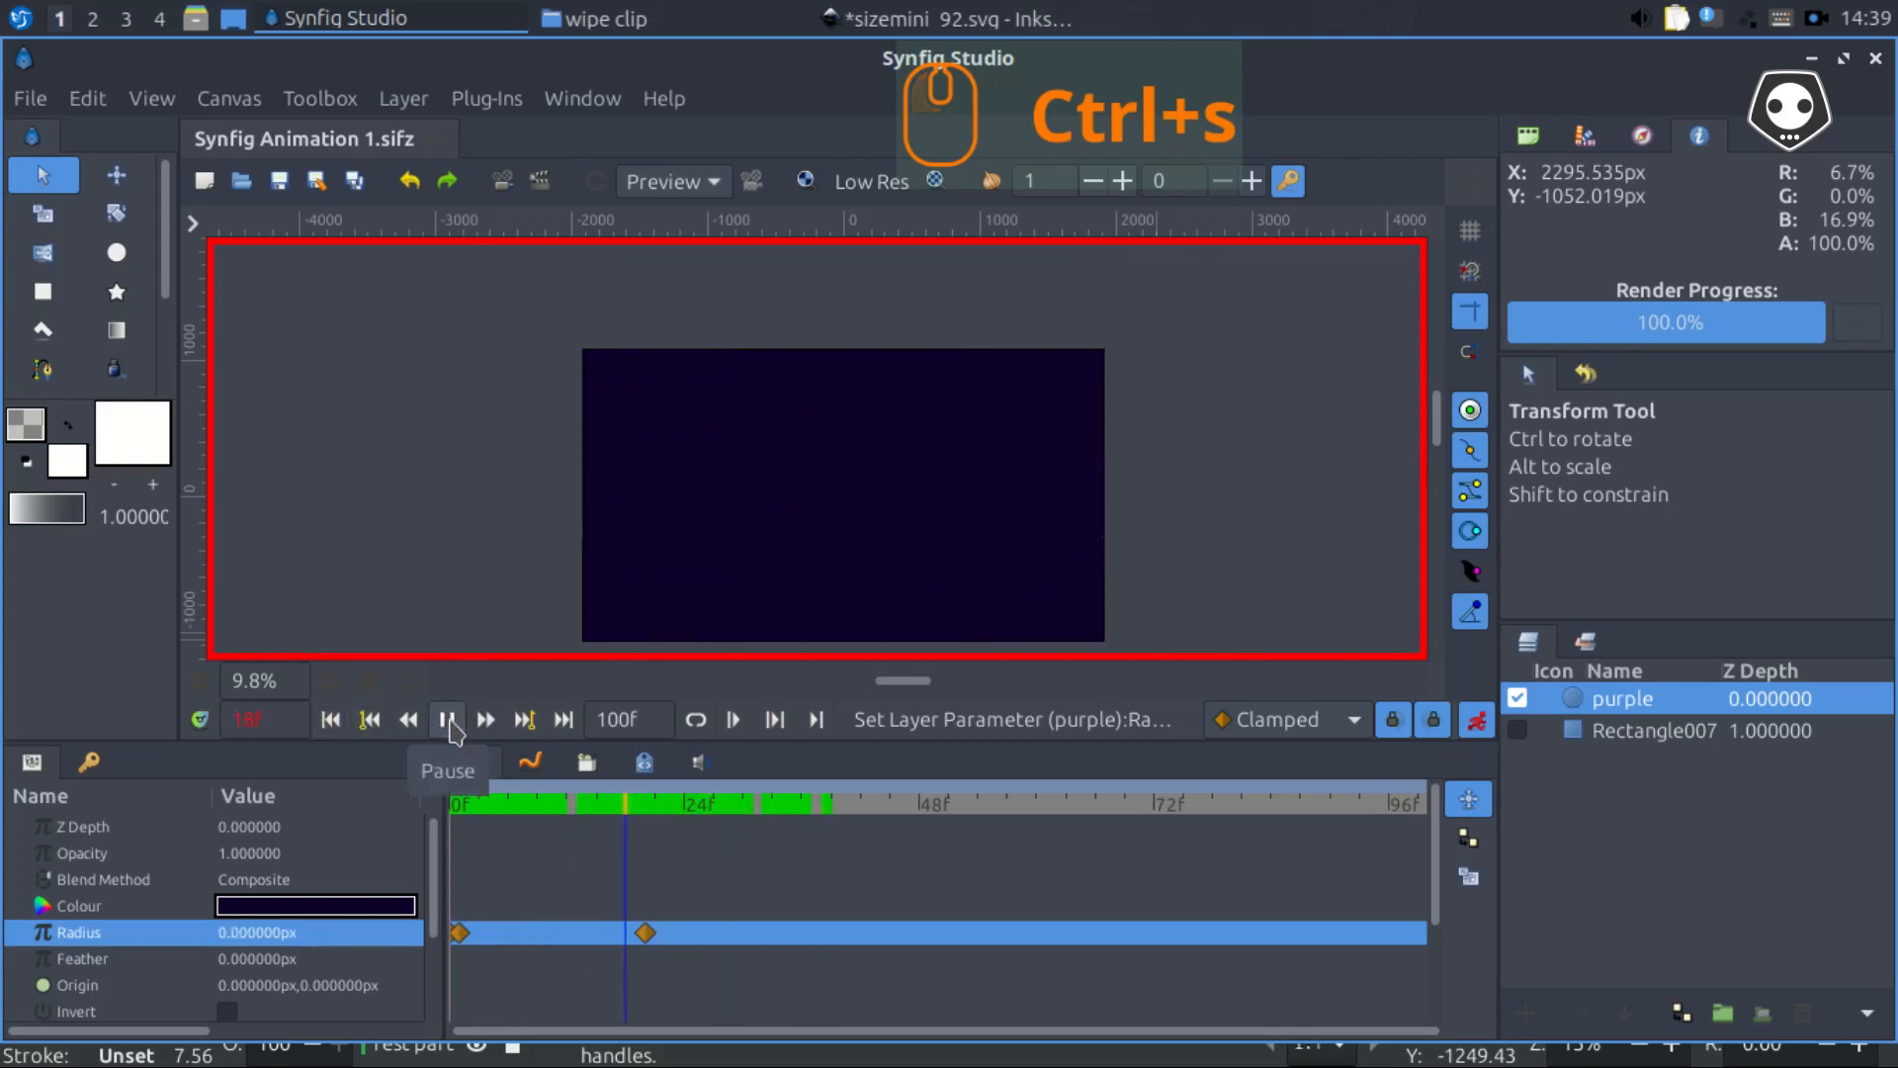
{"action": "left_click", "coordinate": [451, 726]}
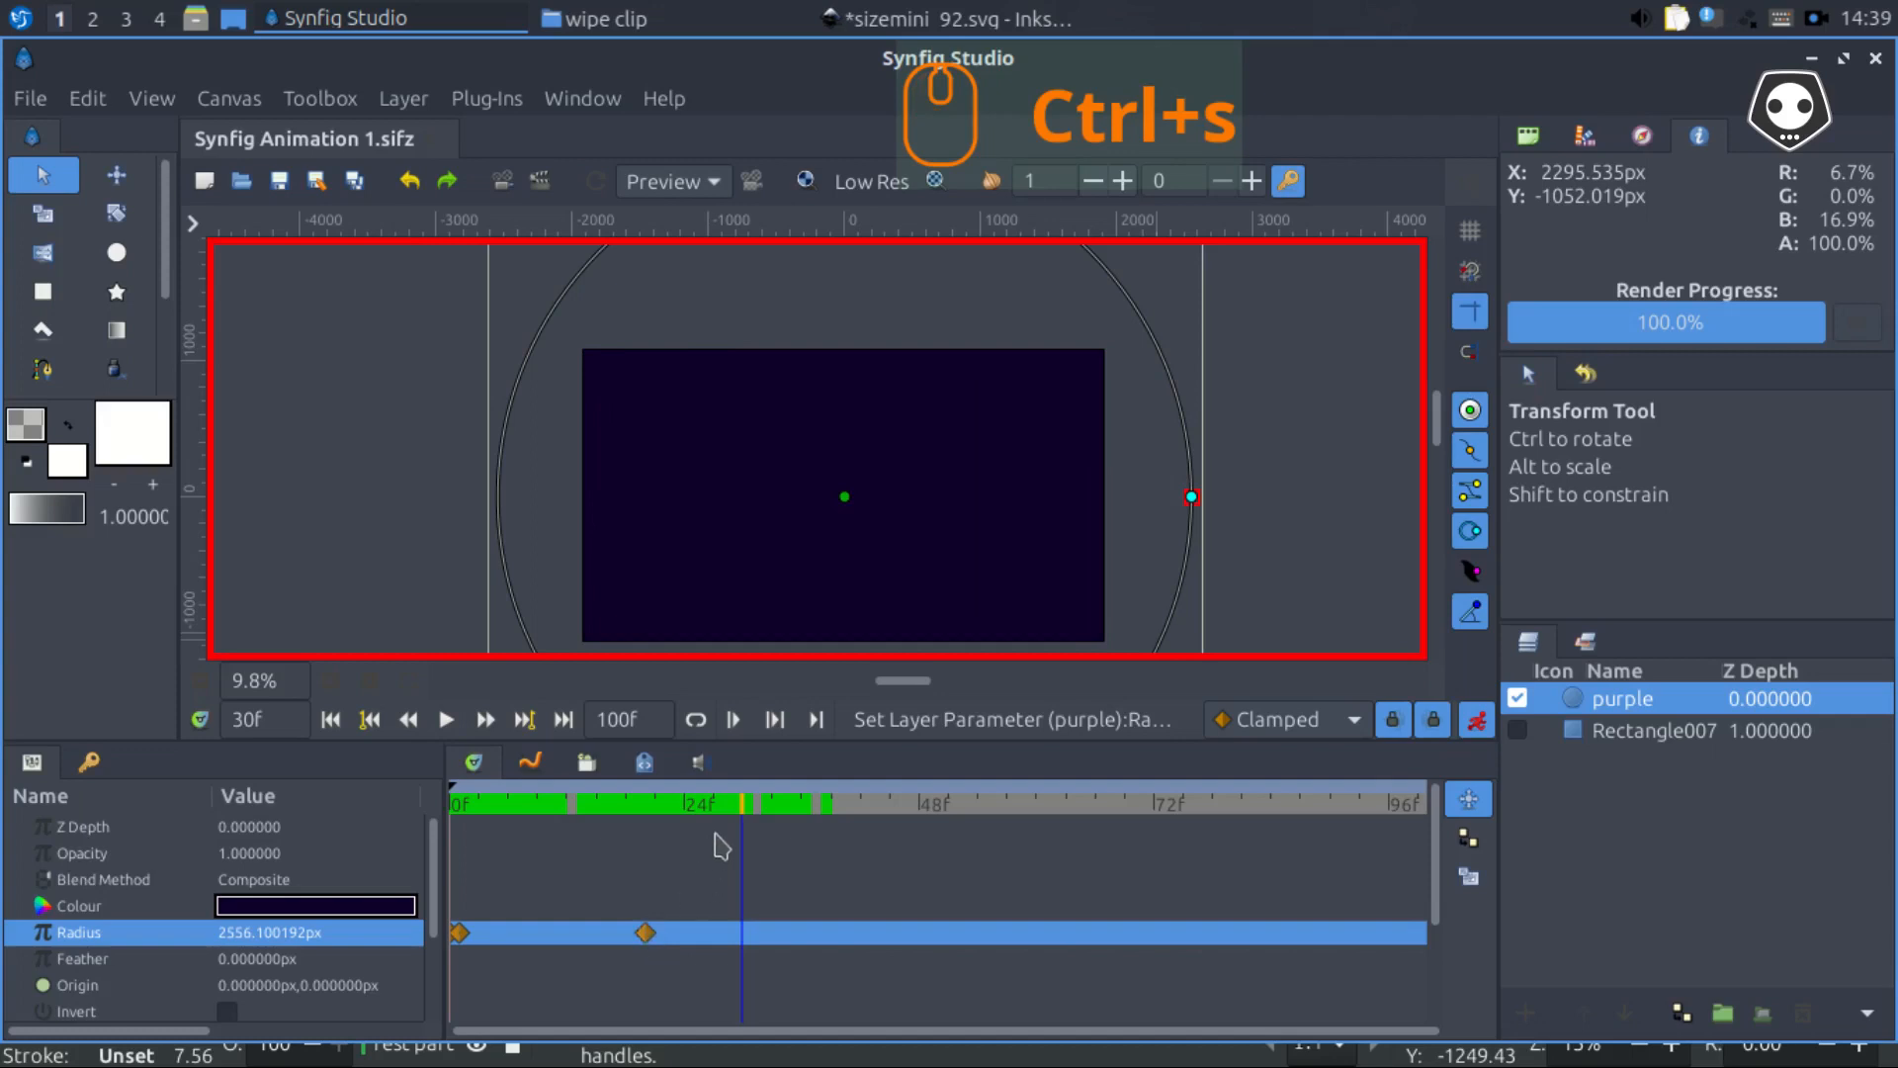
Move the purple circle's second radius waypoint to frame 25
{"action": "left_click", "coordinate": [281, 720]}
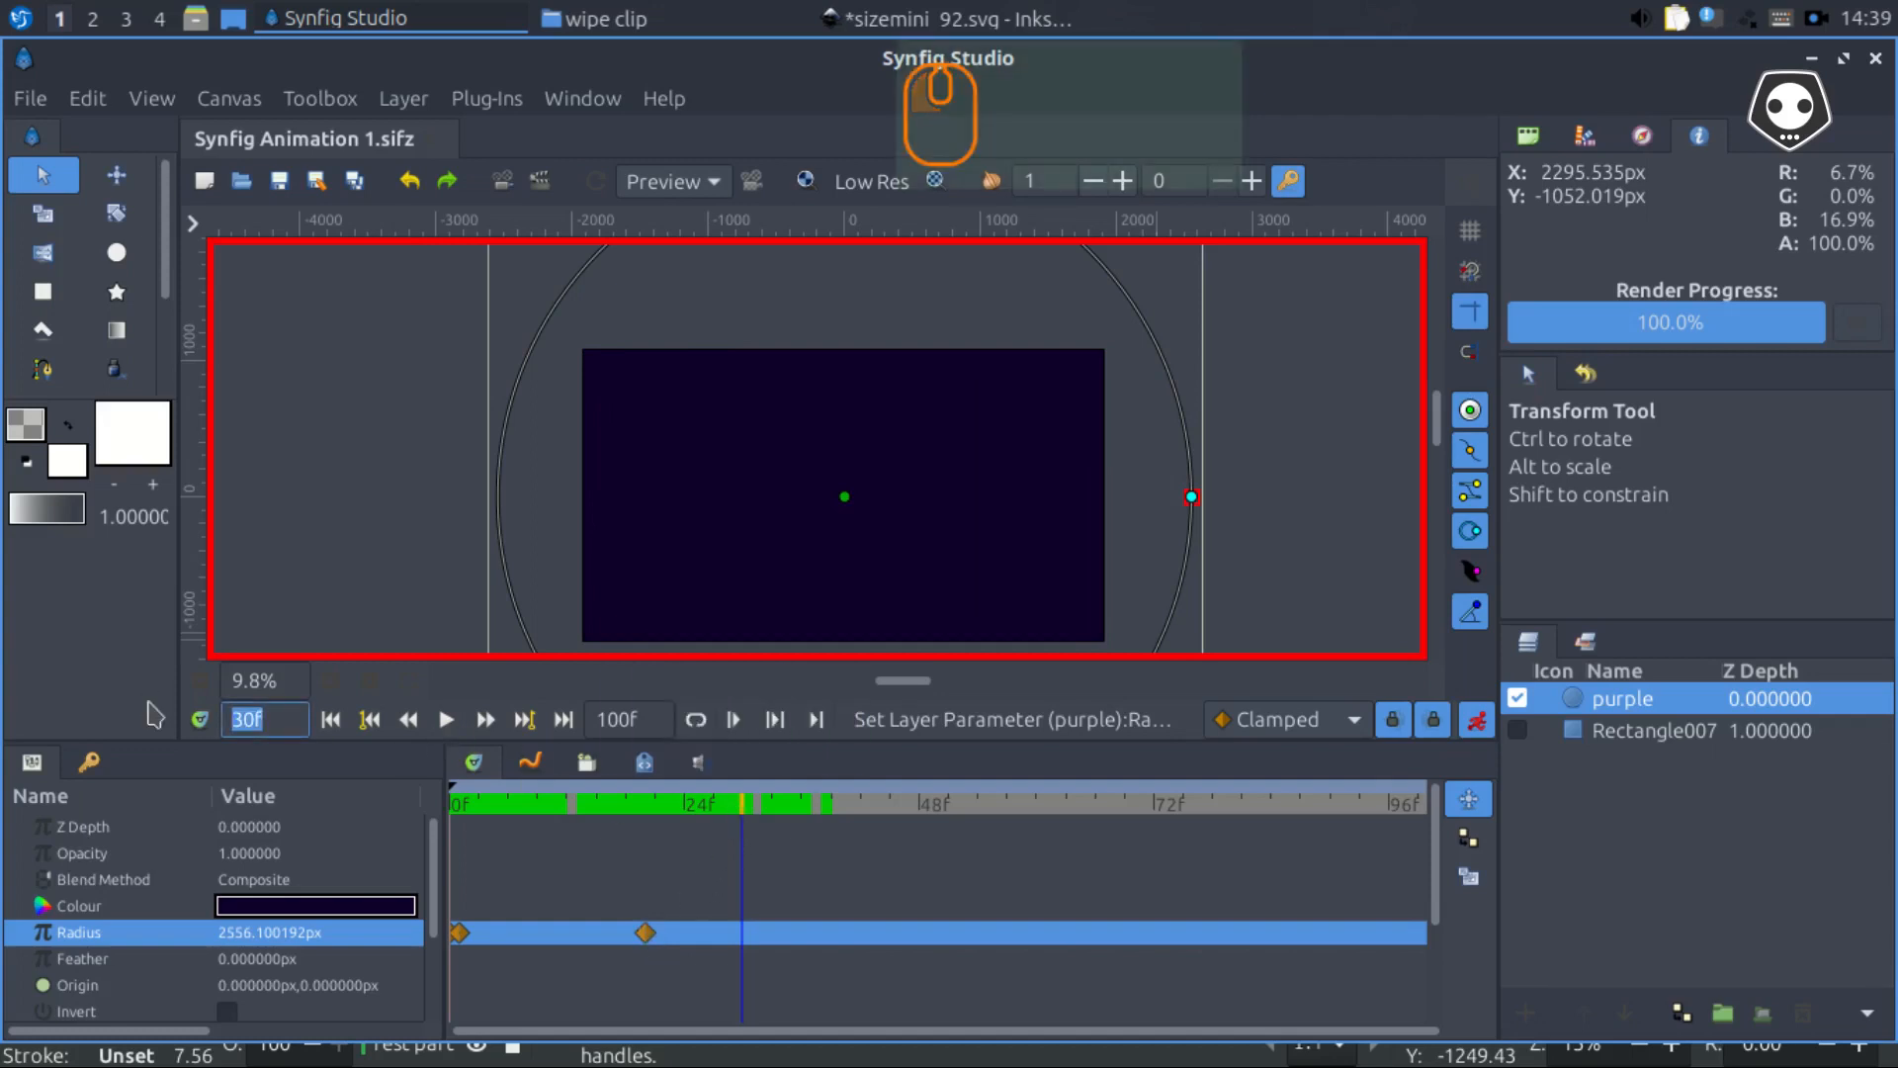
{"action": "type", "text": "25"}
{"action": "key", "text": "KP_Enter"}
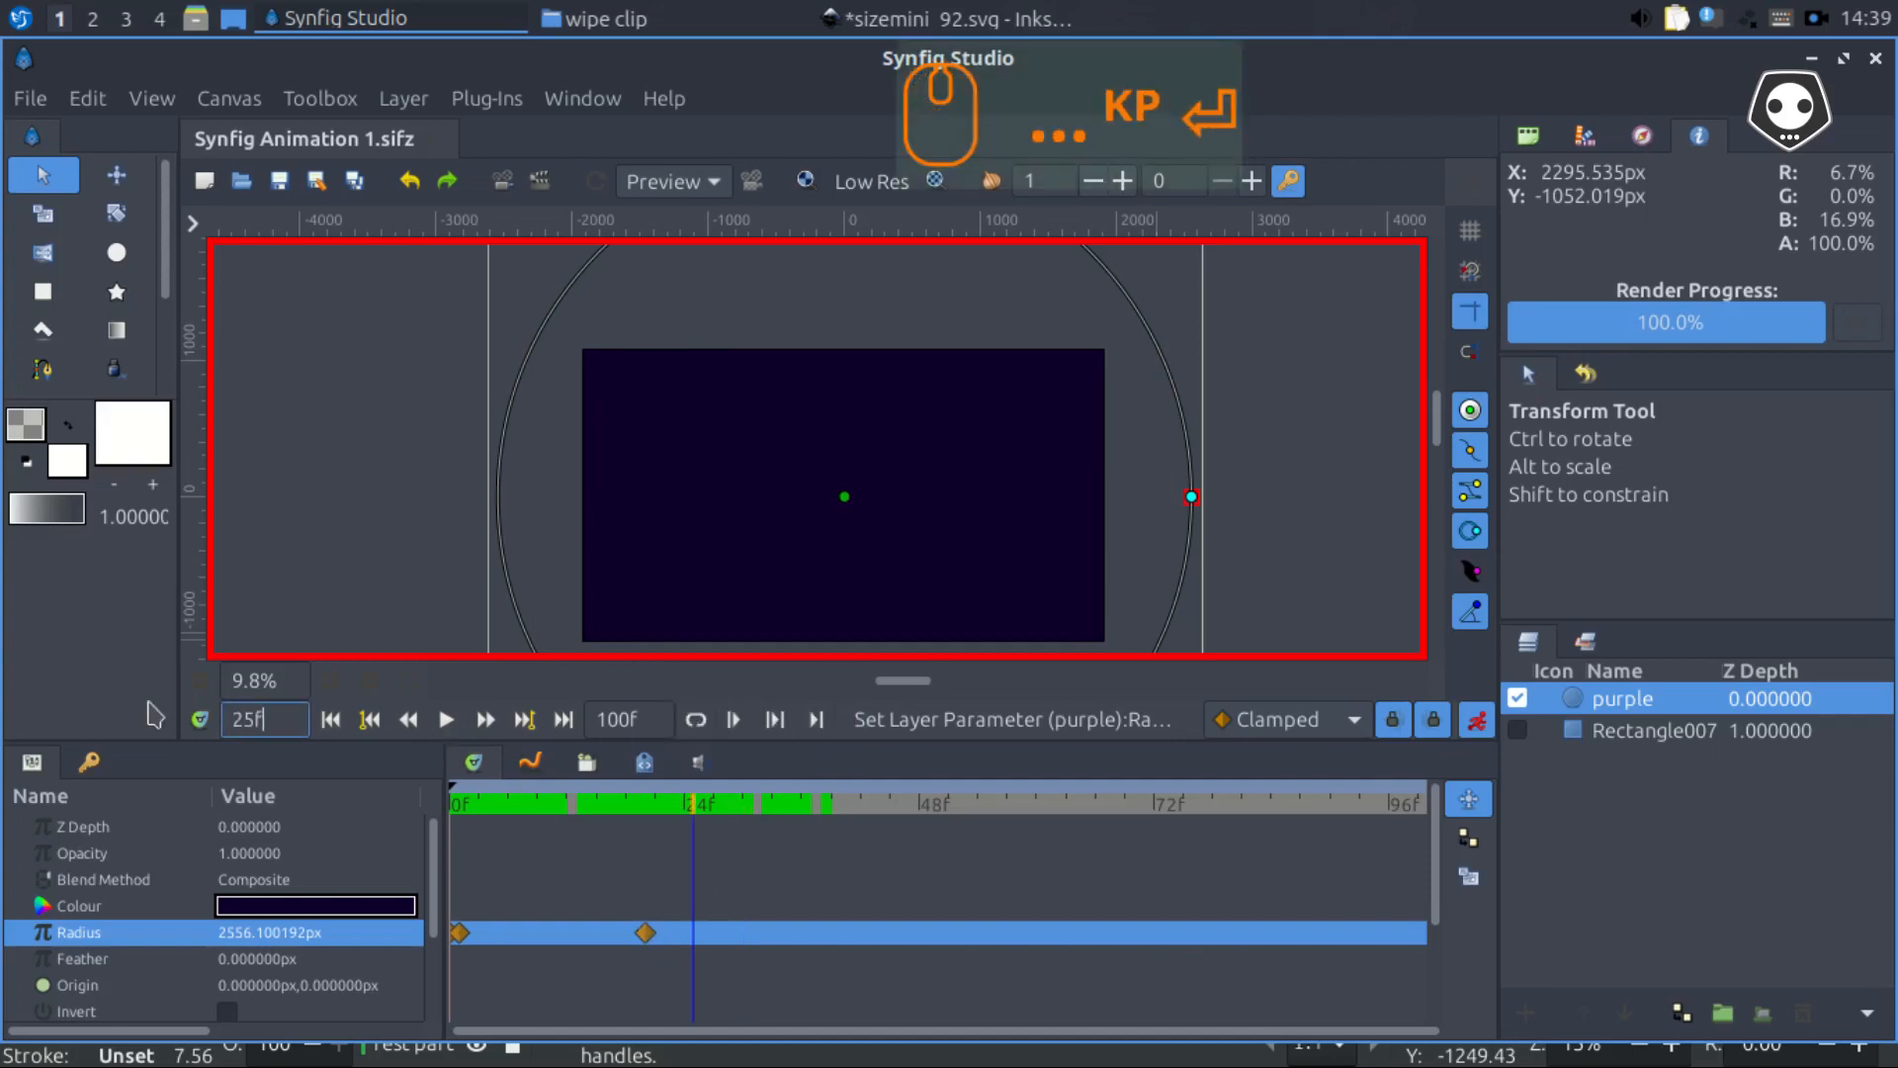
{"action": "left_click", "coordinate": [647, 934]}
{"action": "left_click_drag", "start_coordinate": [646, 935], "coordinate": [694, 932]}
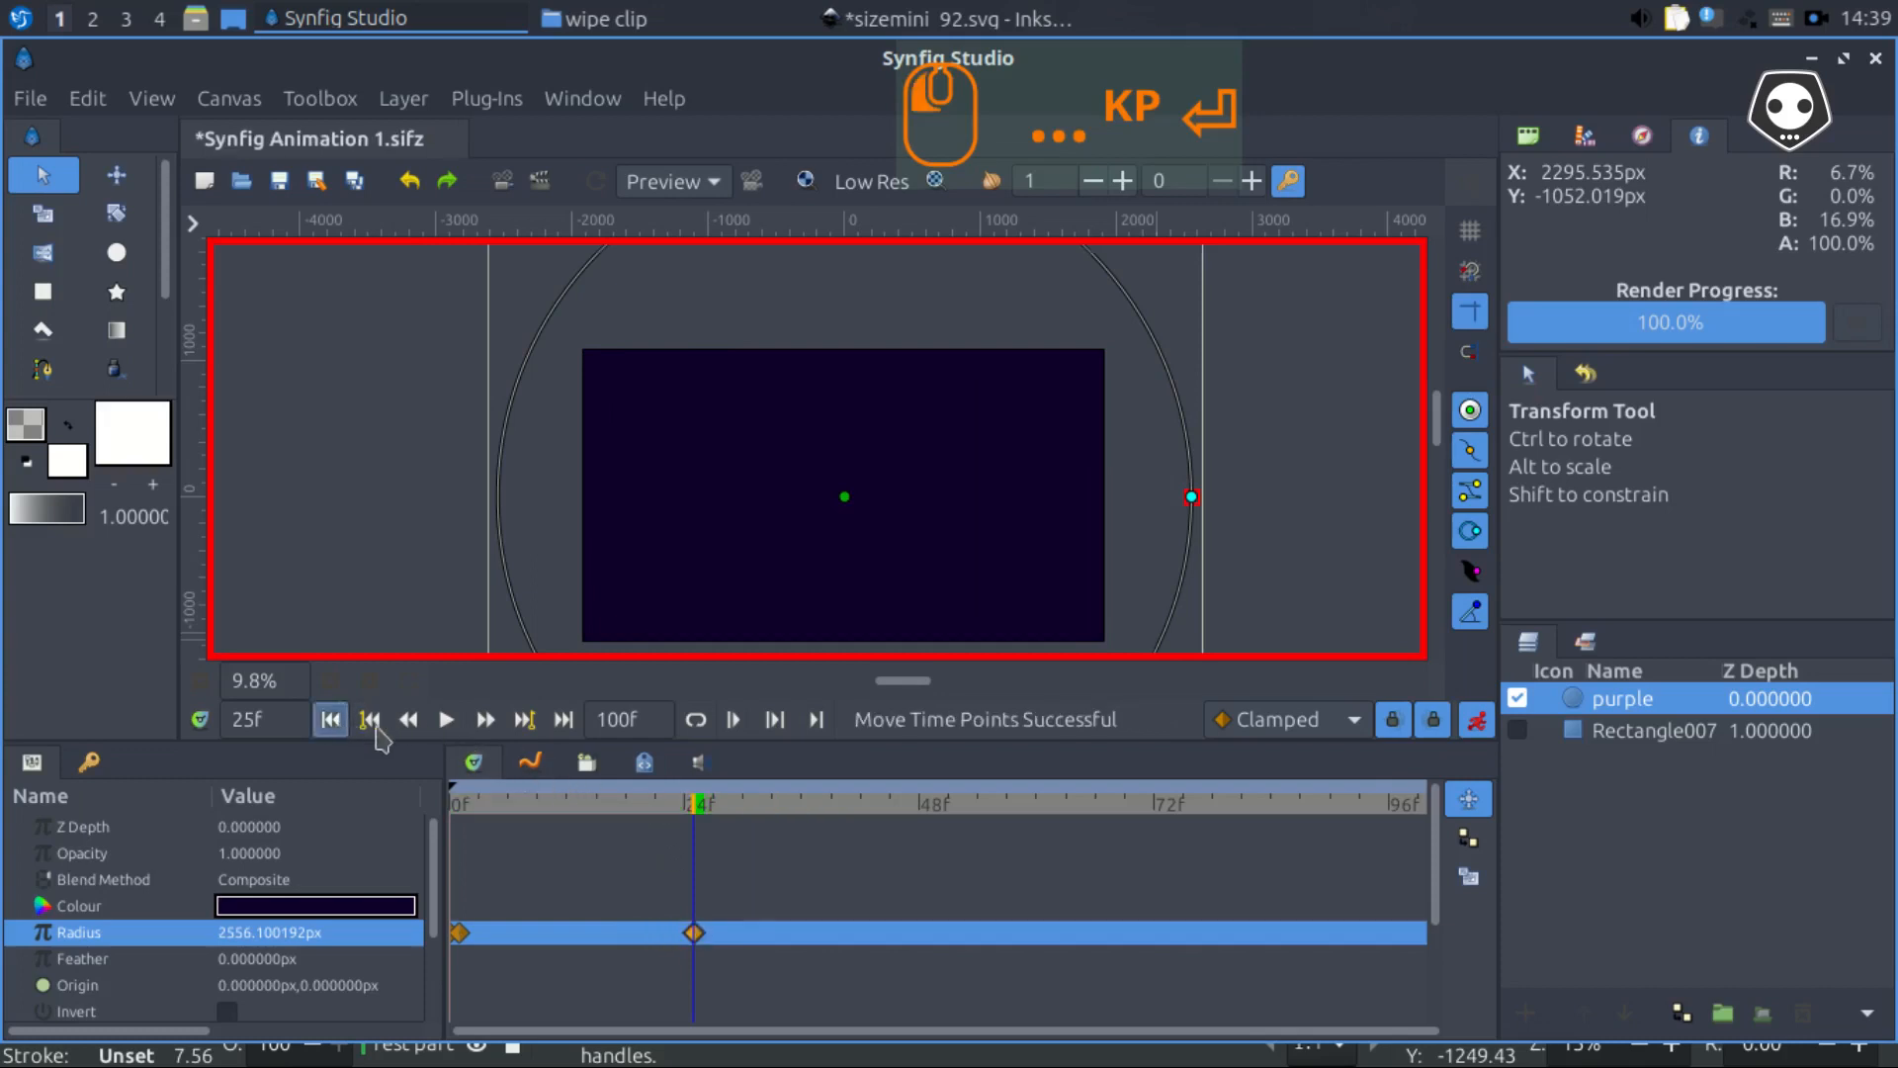
Play the retimed circle animation twice from the beginning and return to frame 0
{"action": "left_click", "coordinate": [330, 719]}
{"action": "left_click", "coordinate": [446, 720]}
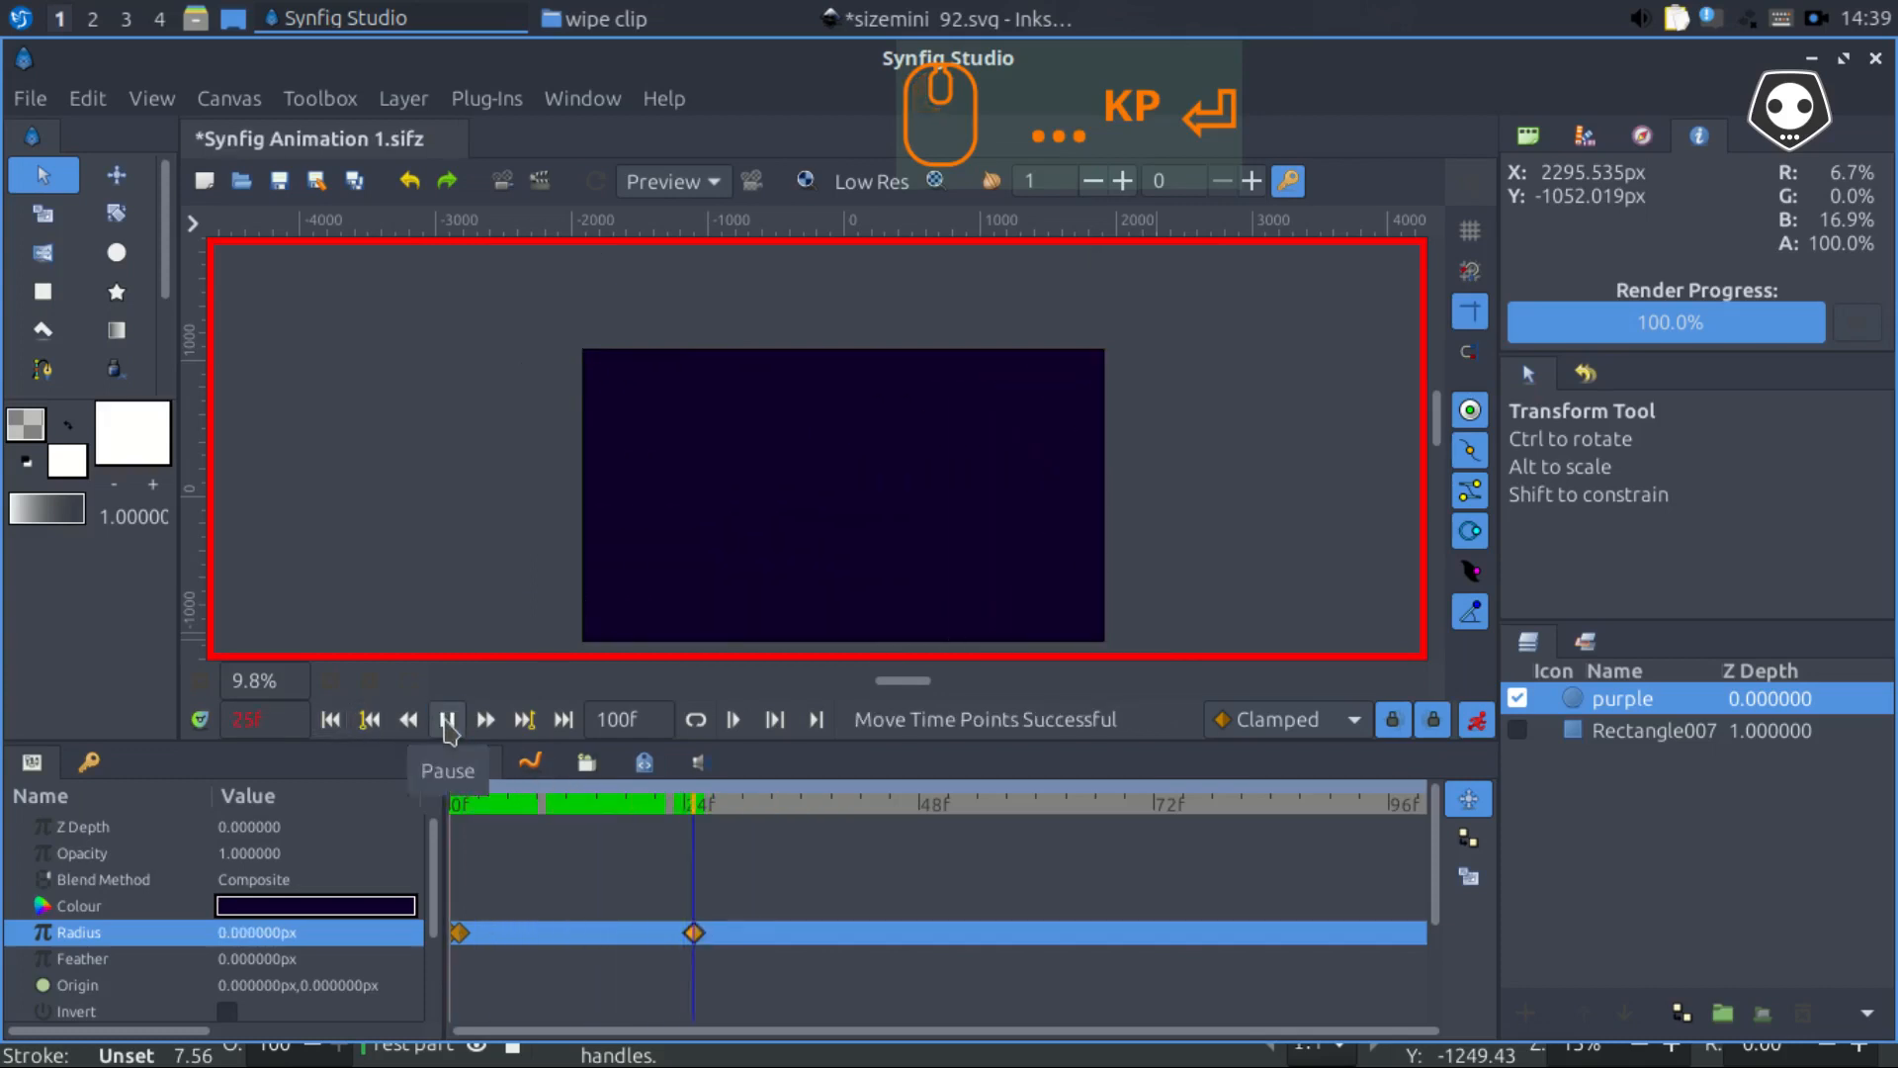
{"action": "left_click", "coordinate": [330, 719]}
{"action": "left_click", "coordinate": [446, 721]}
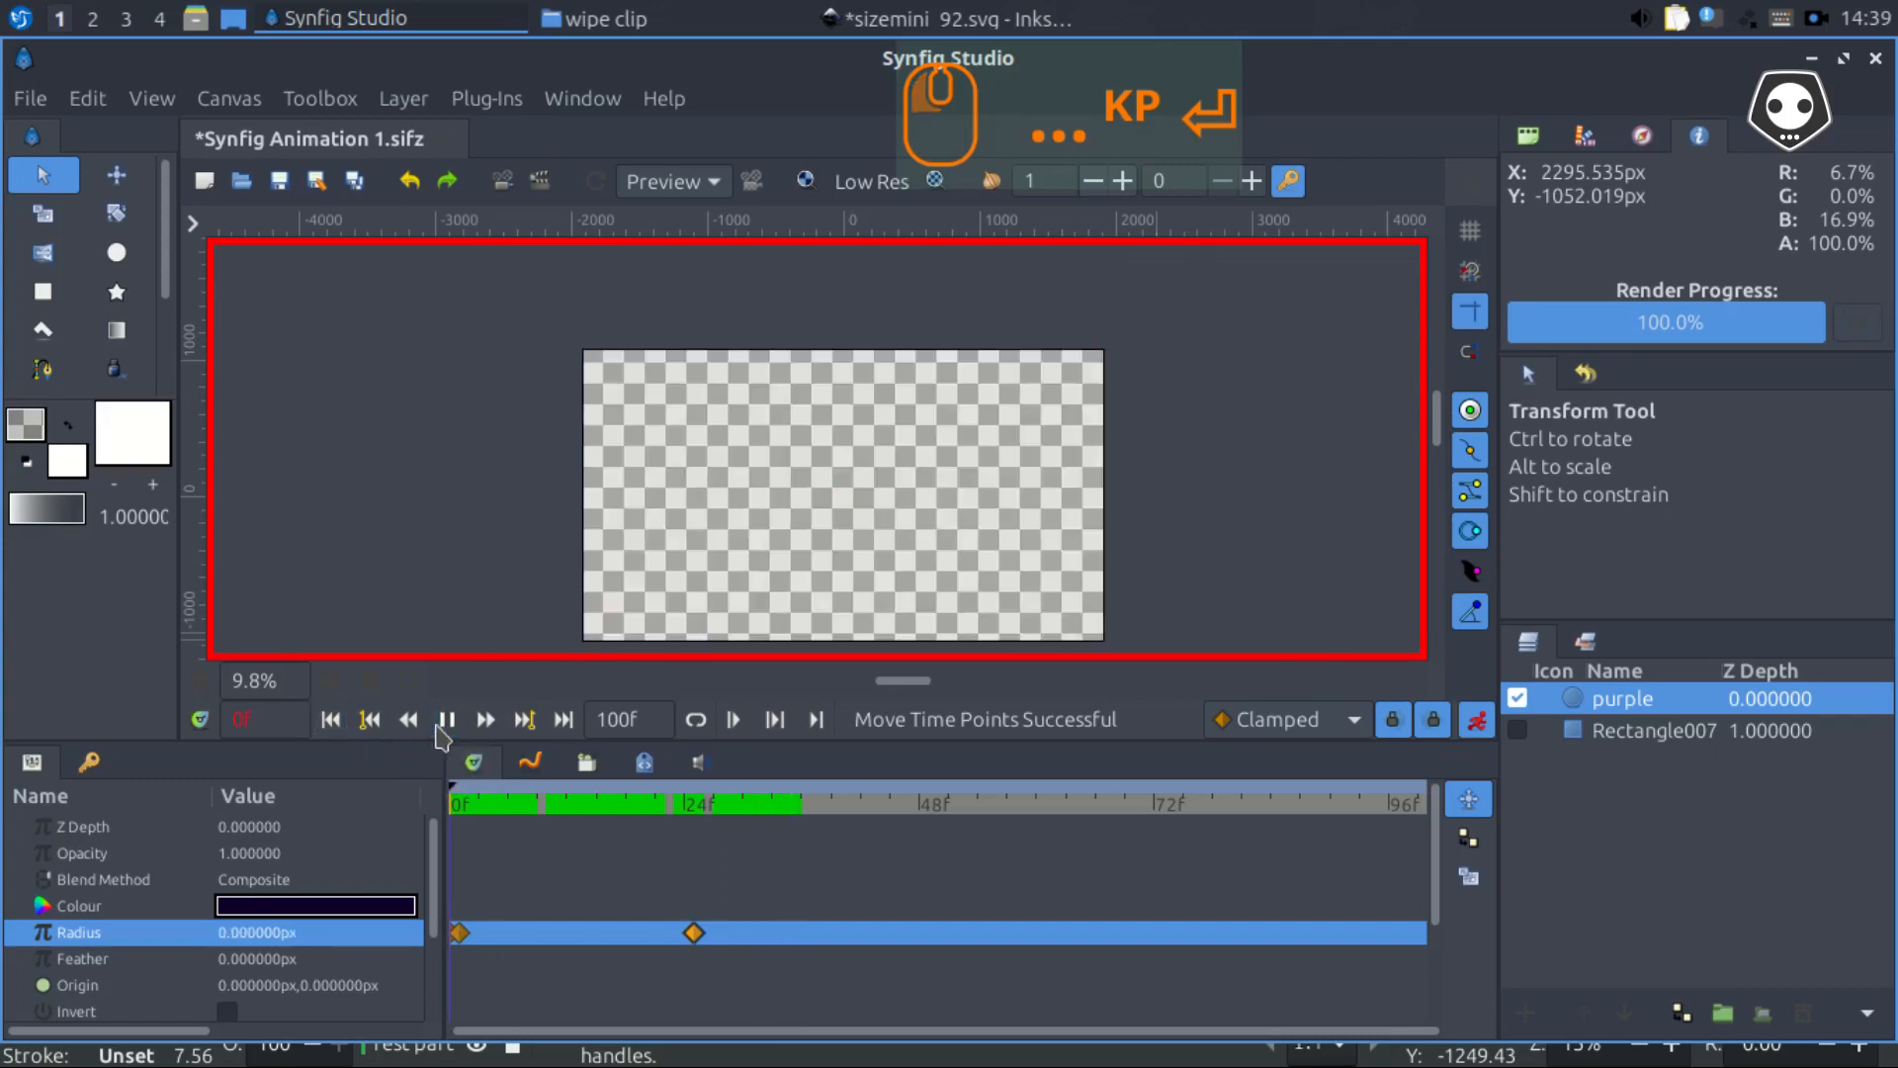
{"action": "left_click", "coordinate": [446, 721]}
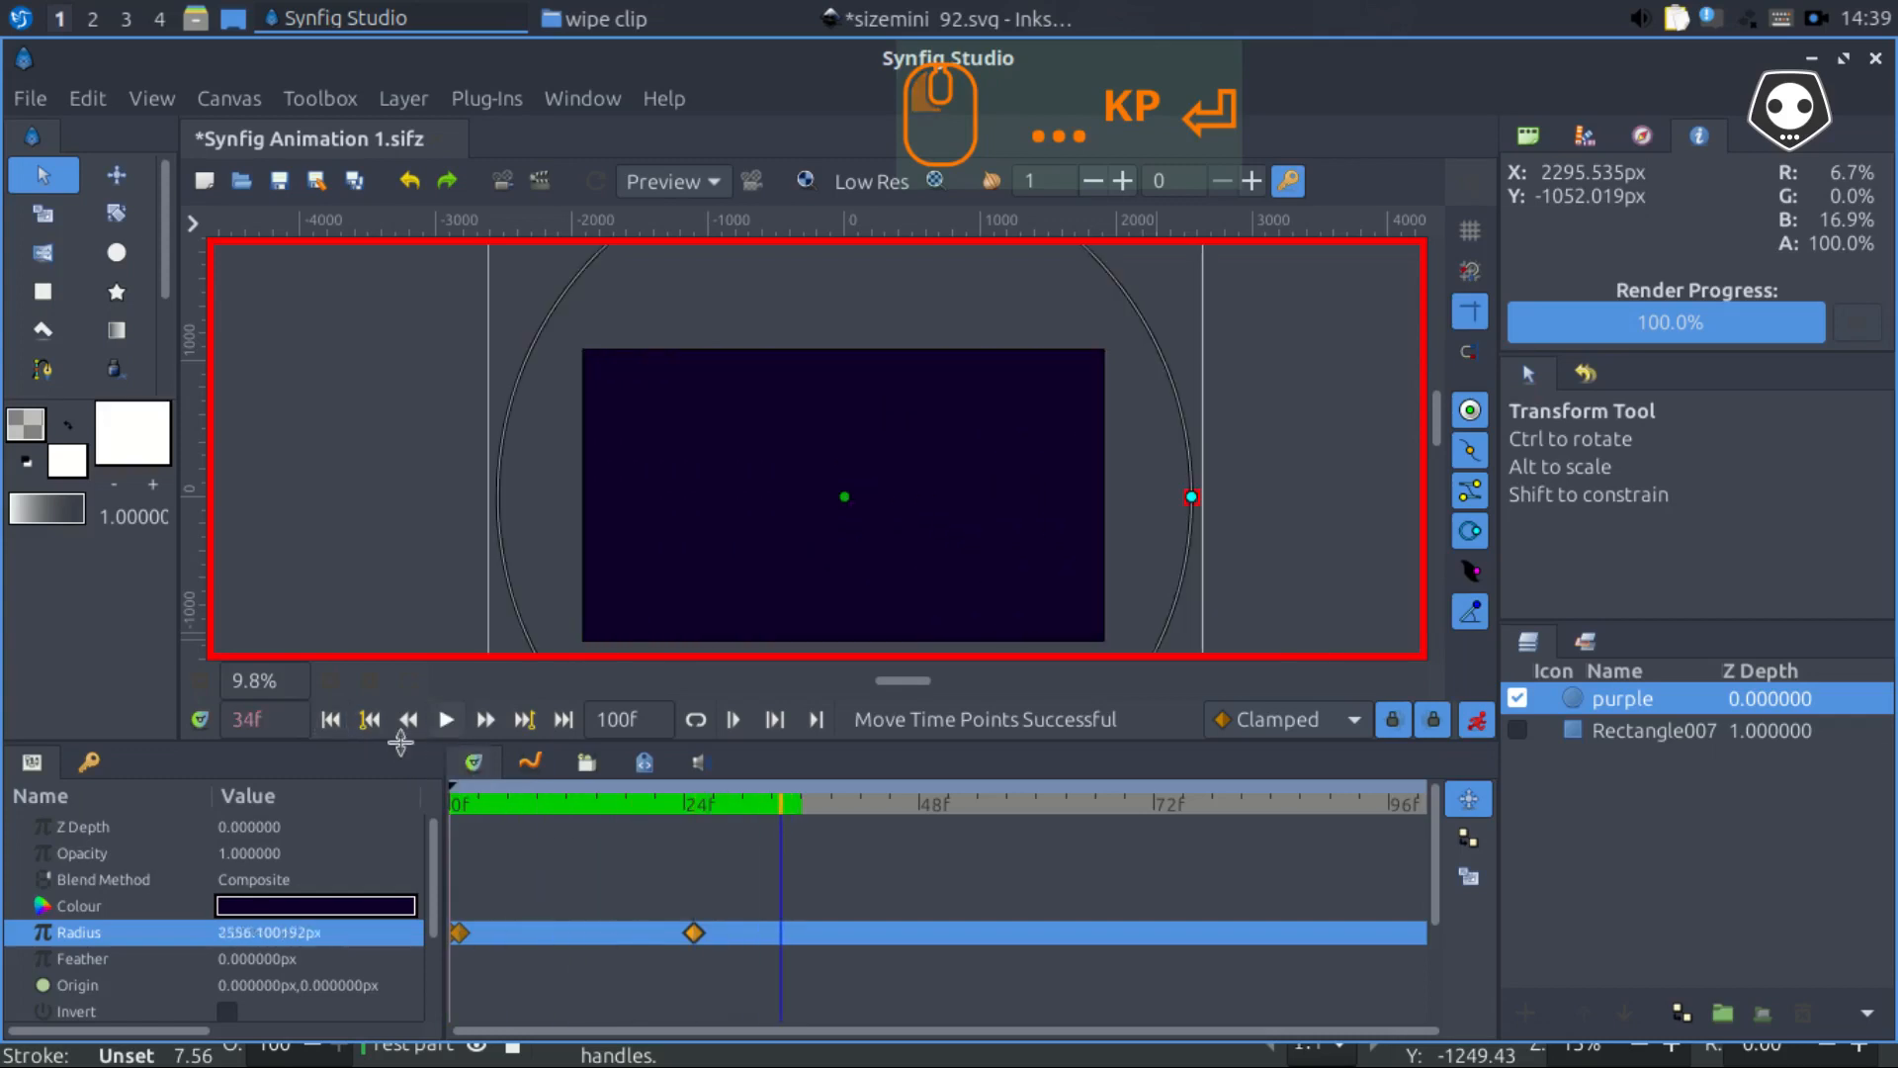
{"action": "left_click", "coordinate": [342, 731]}
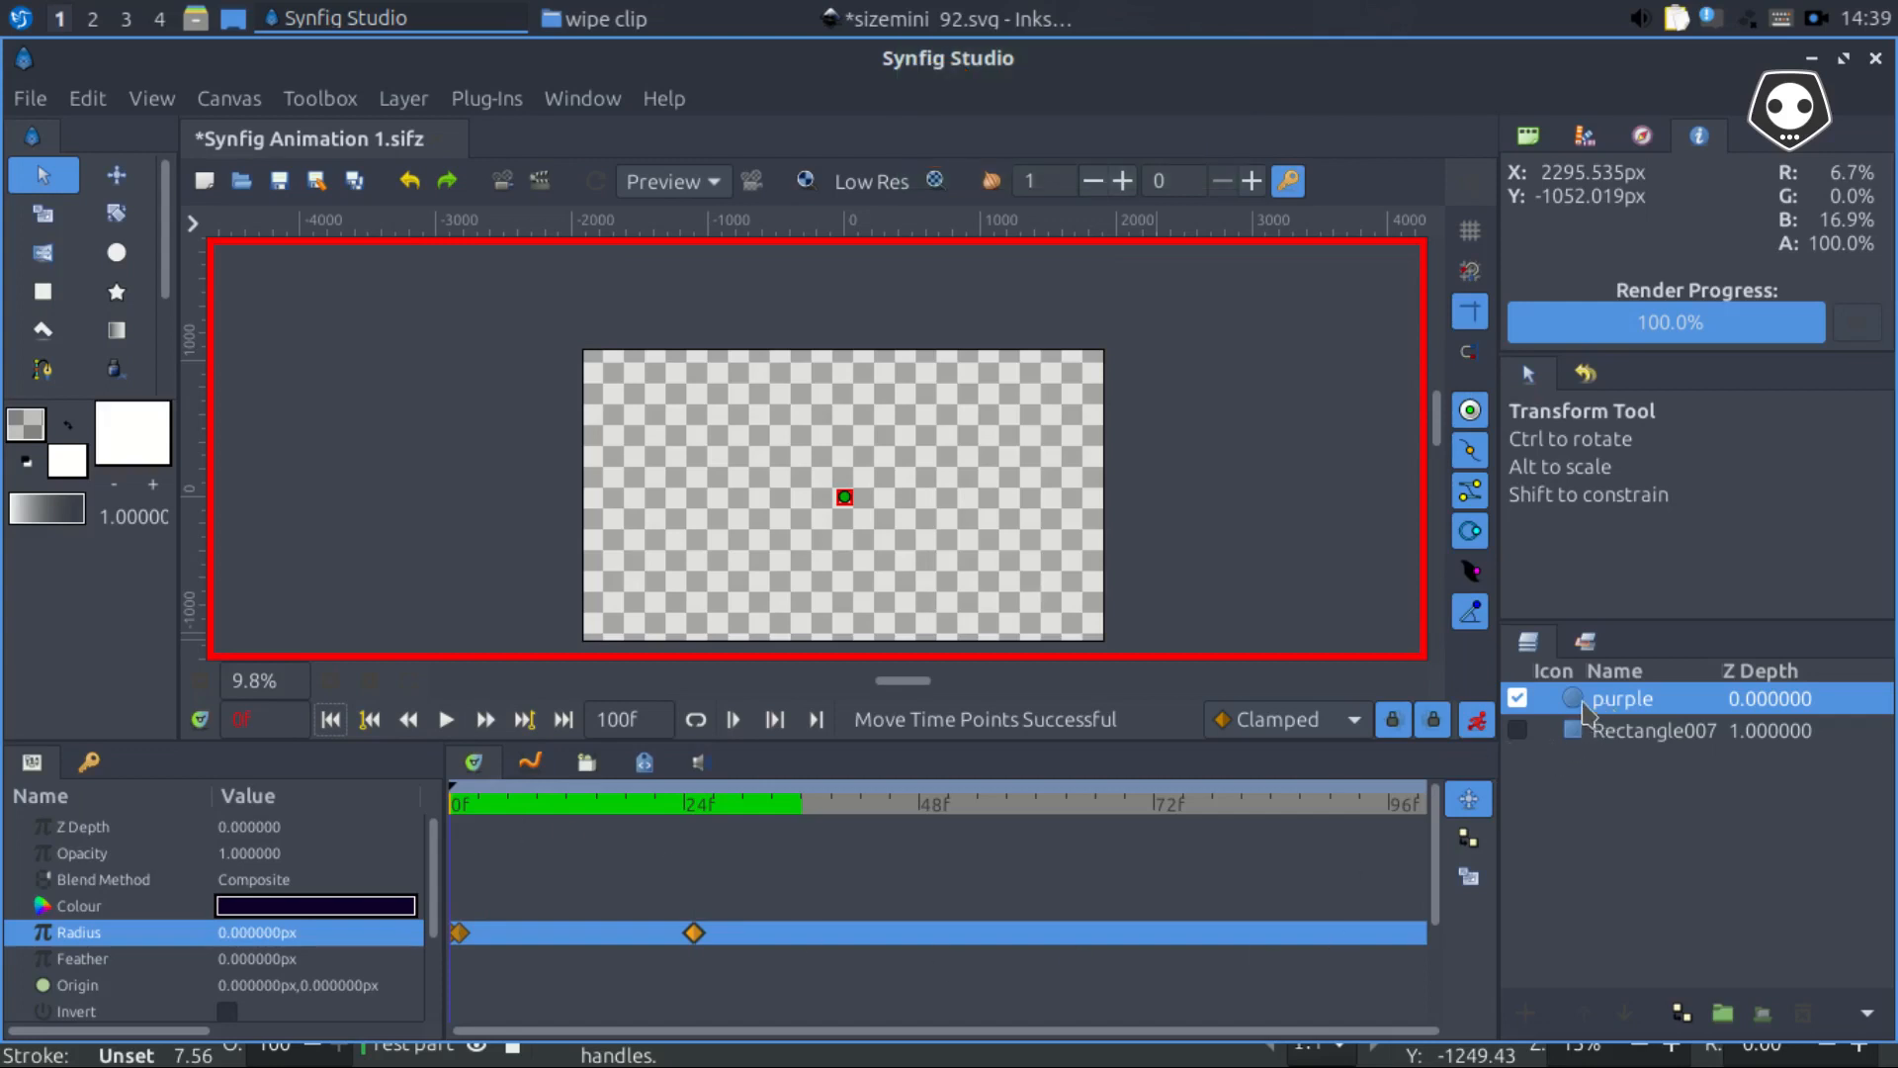
Duplicate the purple layer and rename the upper copy as purple alpha over
{"action": "left_click", "coordinate": [1547, 707]}
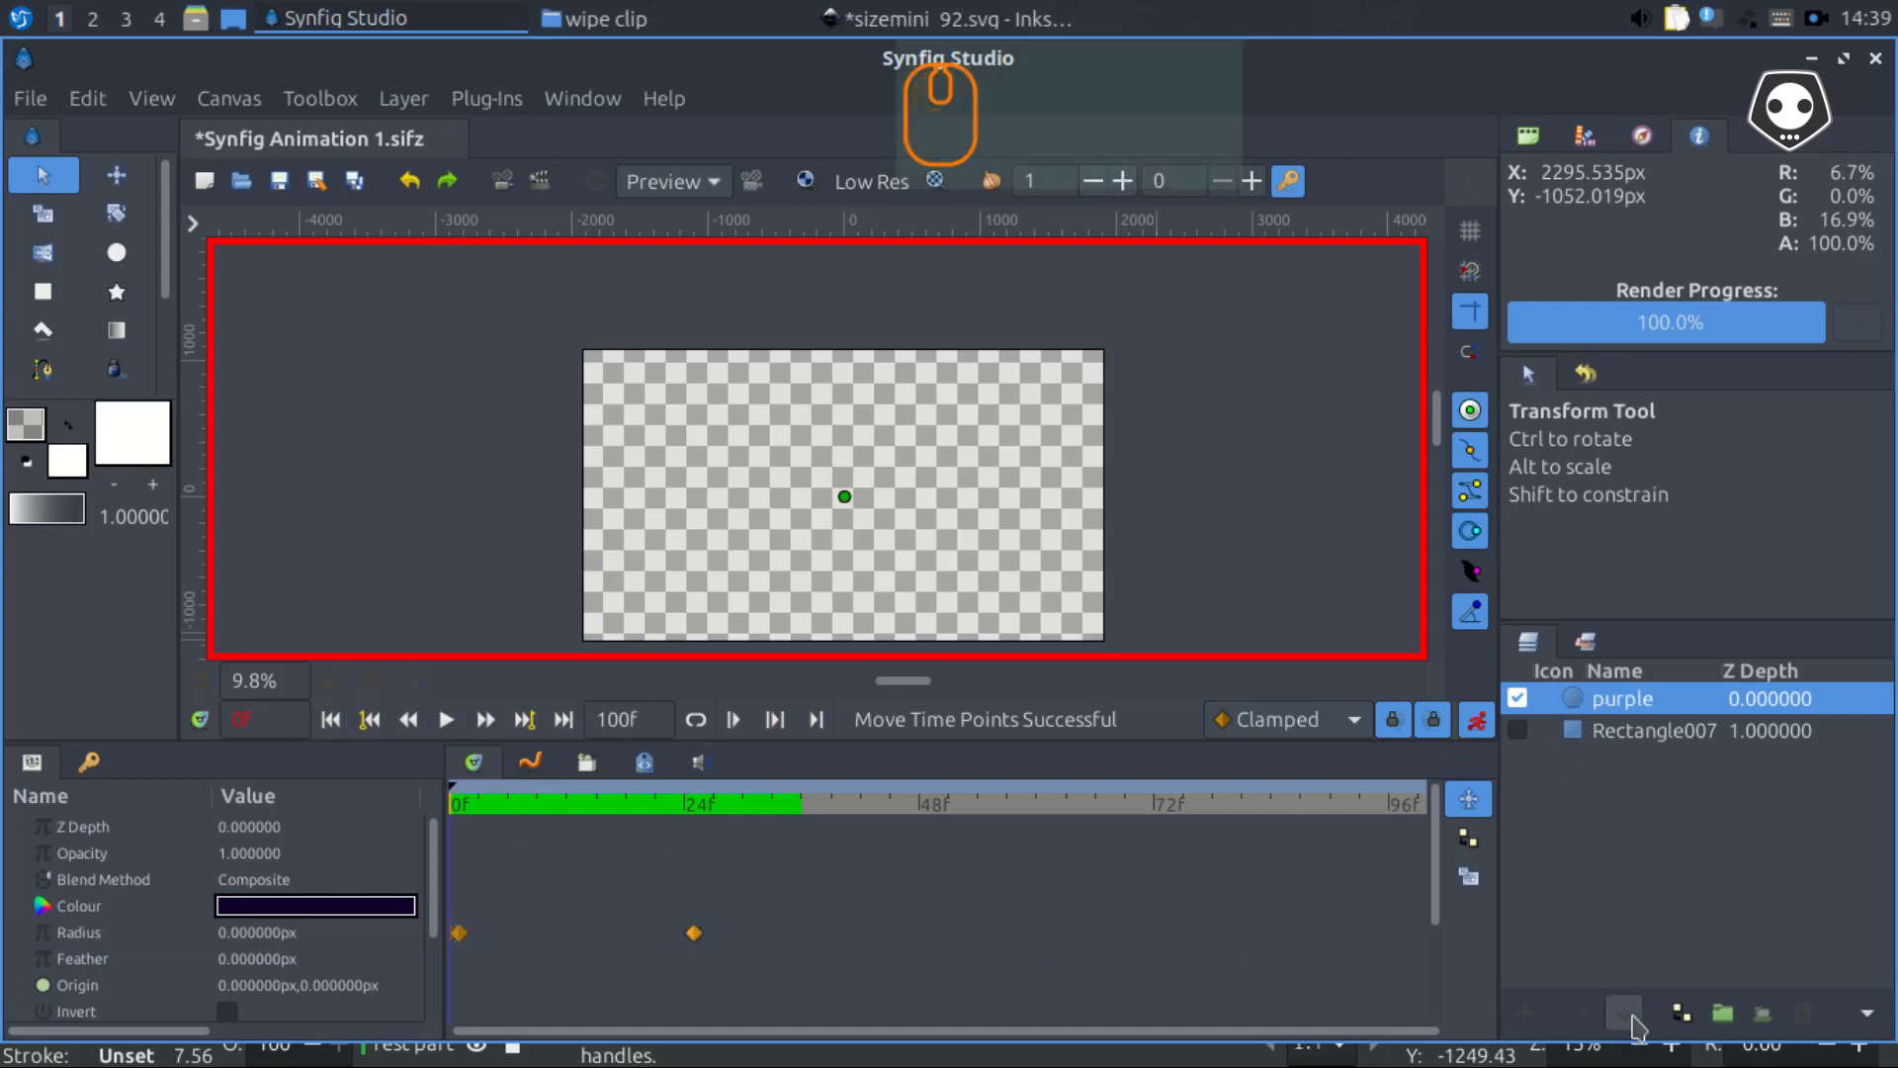
{"action": "left_click", "coordinate": [1686, 1018]}
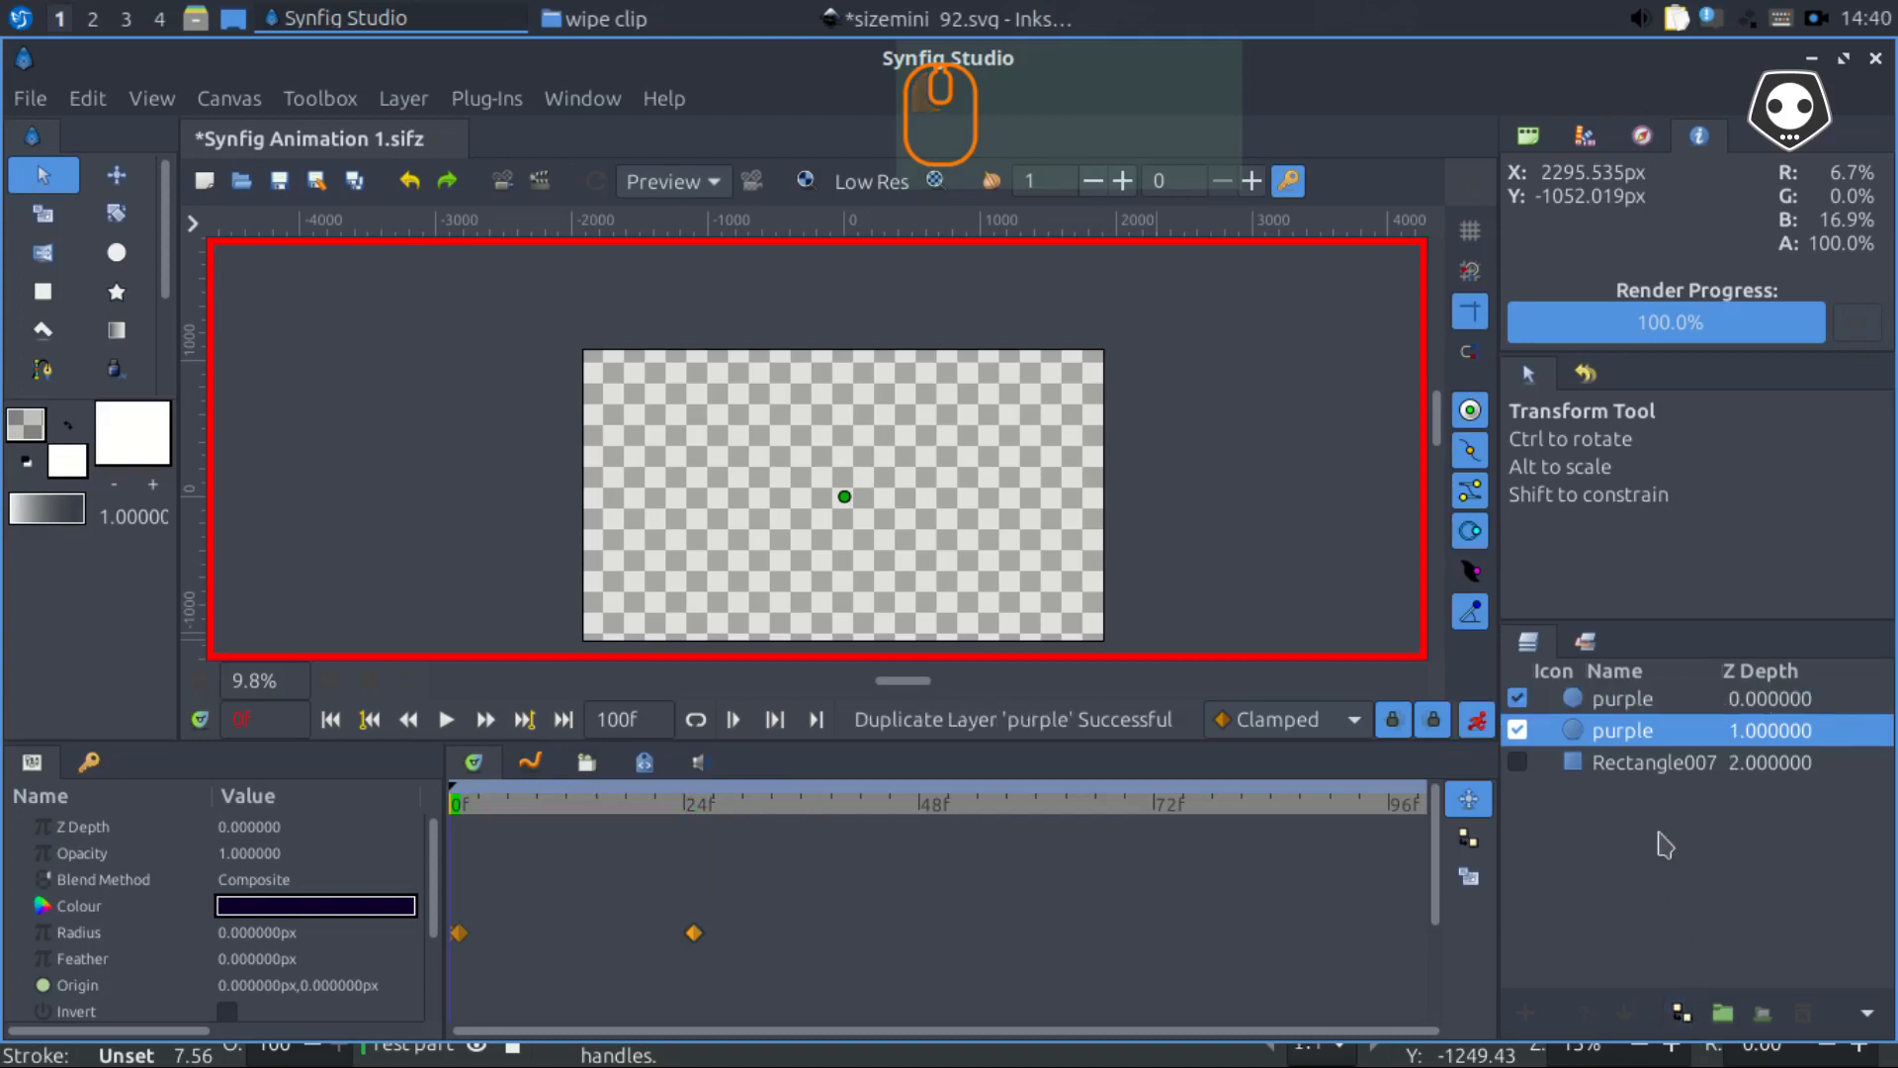
{"action": "left_click", "coordinate": [1619, 699]}
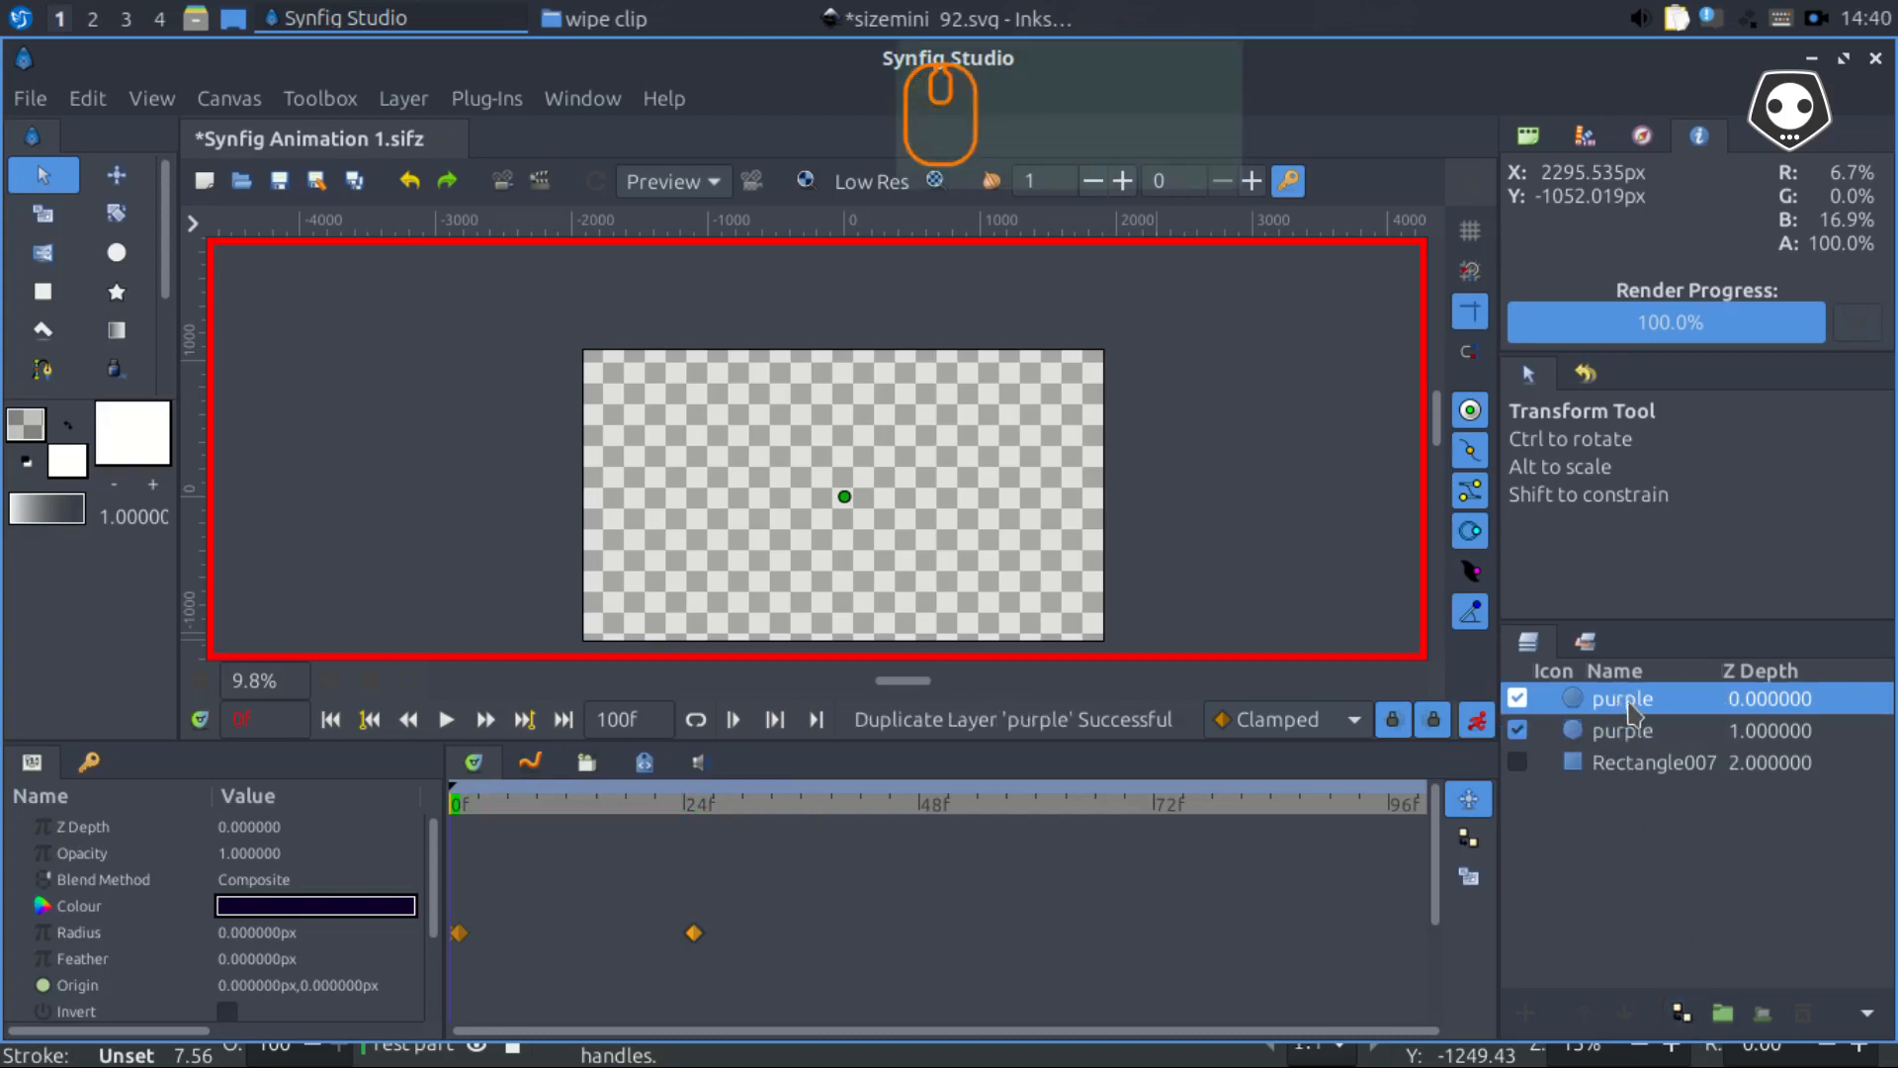
{"action": "left_click", "coordinate": [1626, 709]}
{"action": "left_click", "coordinate": [1679, 697]}
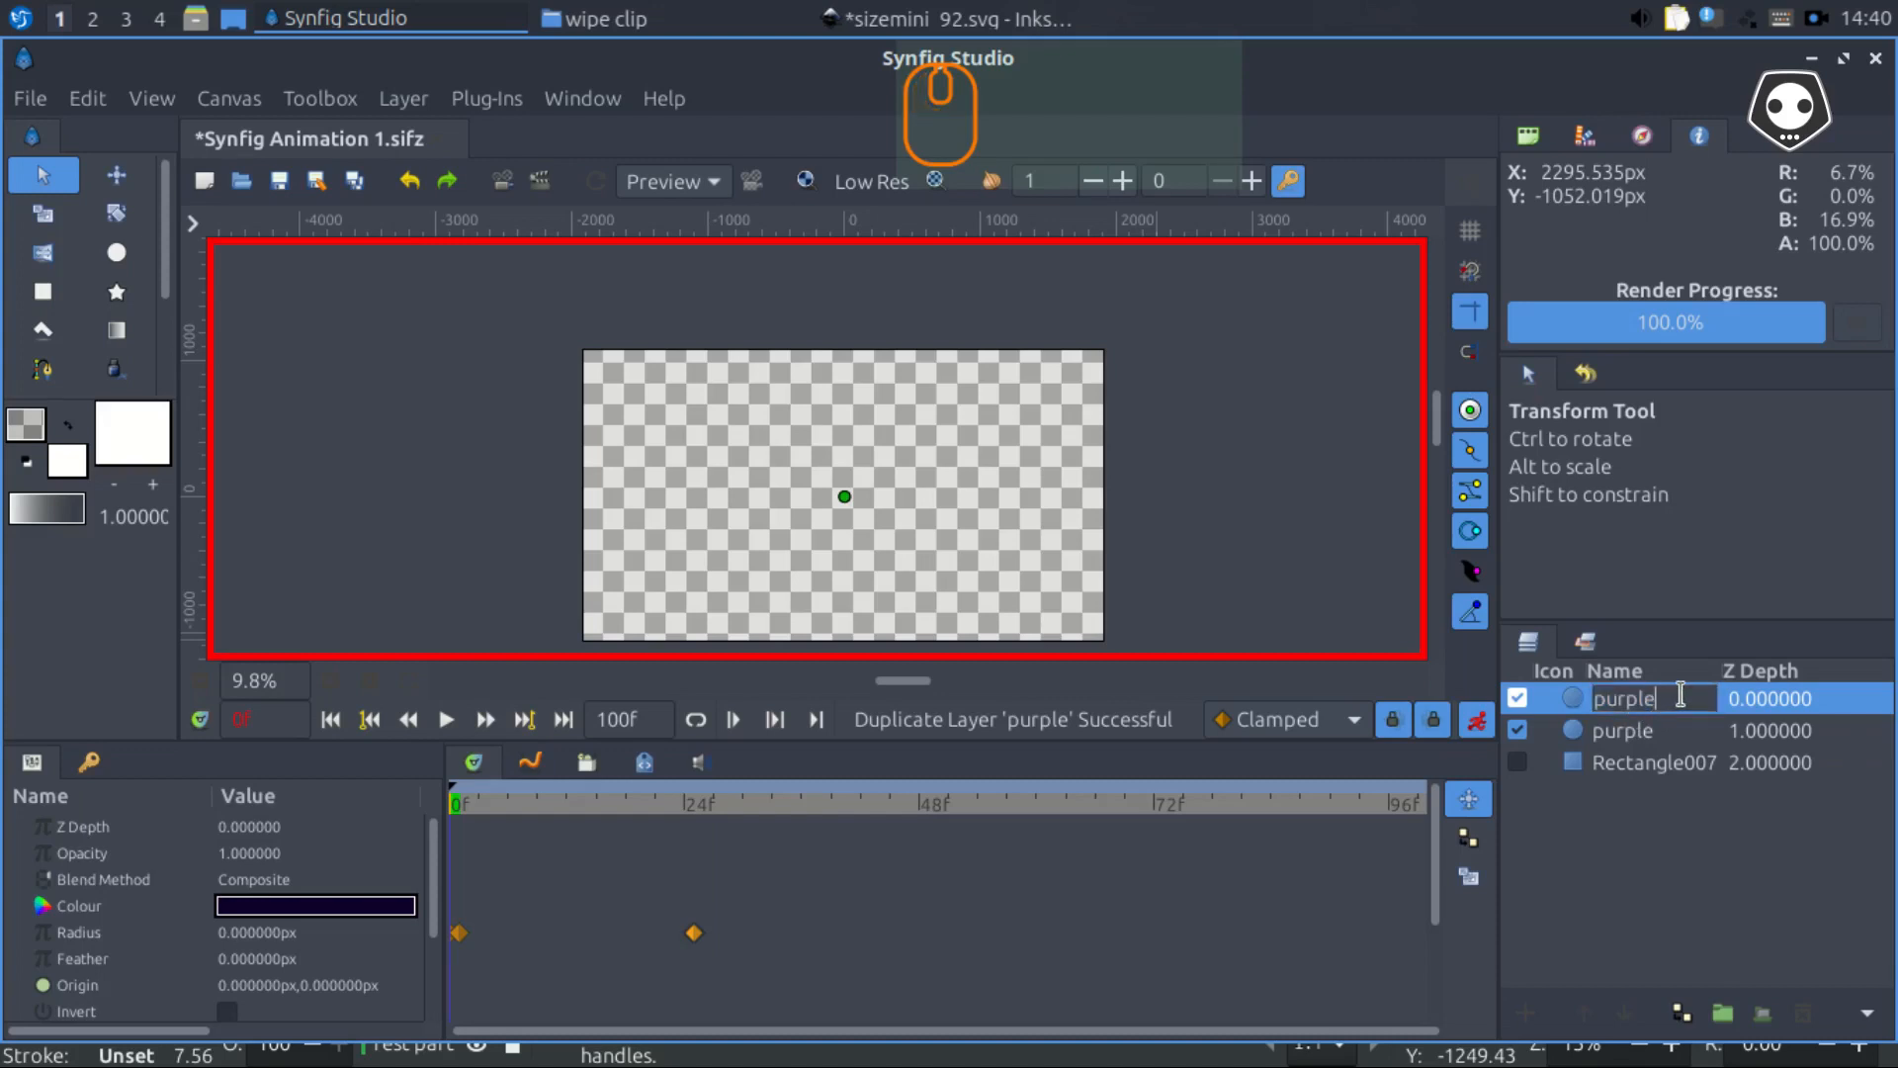
{"action": "type", "text": "a"}
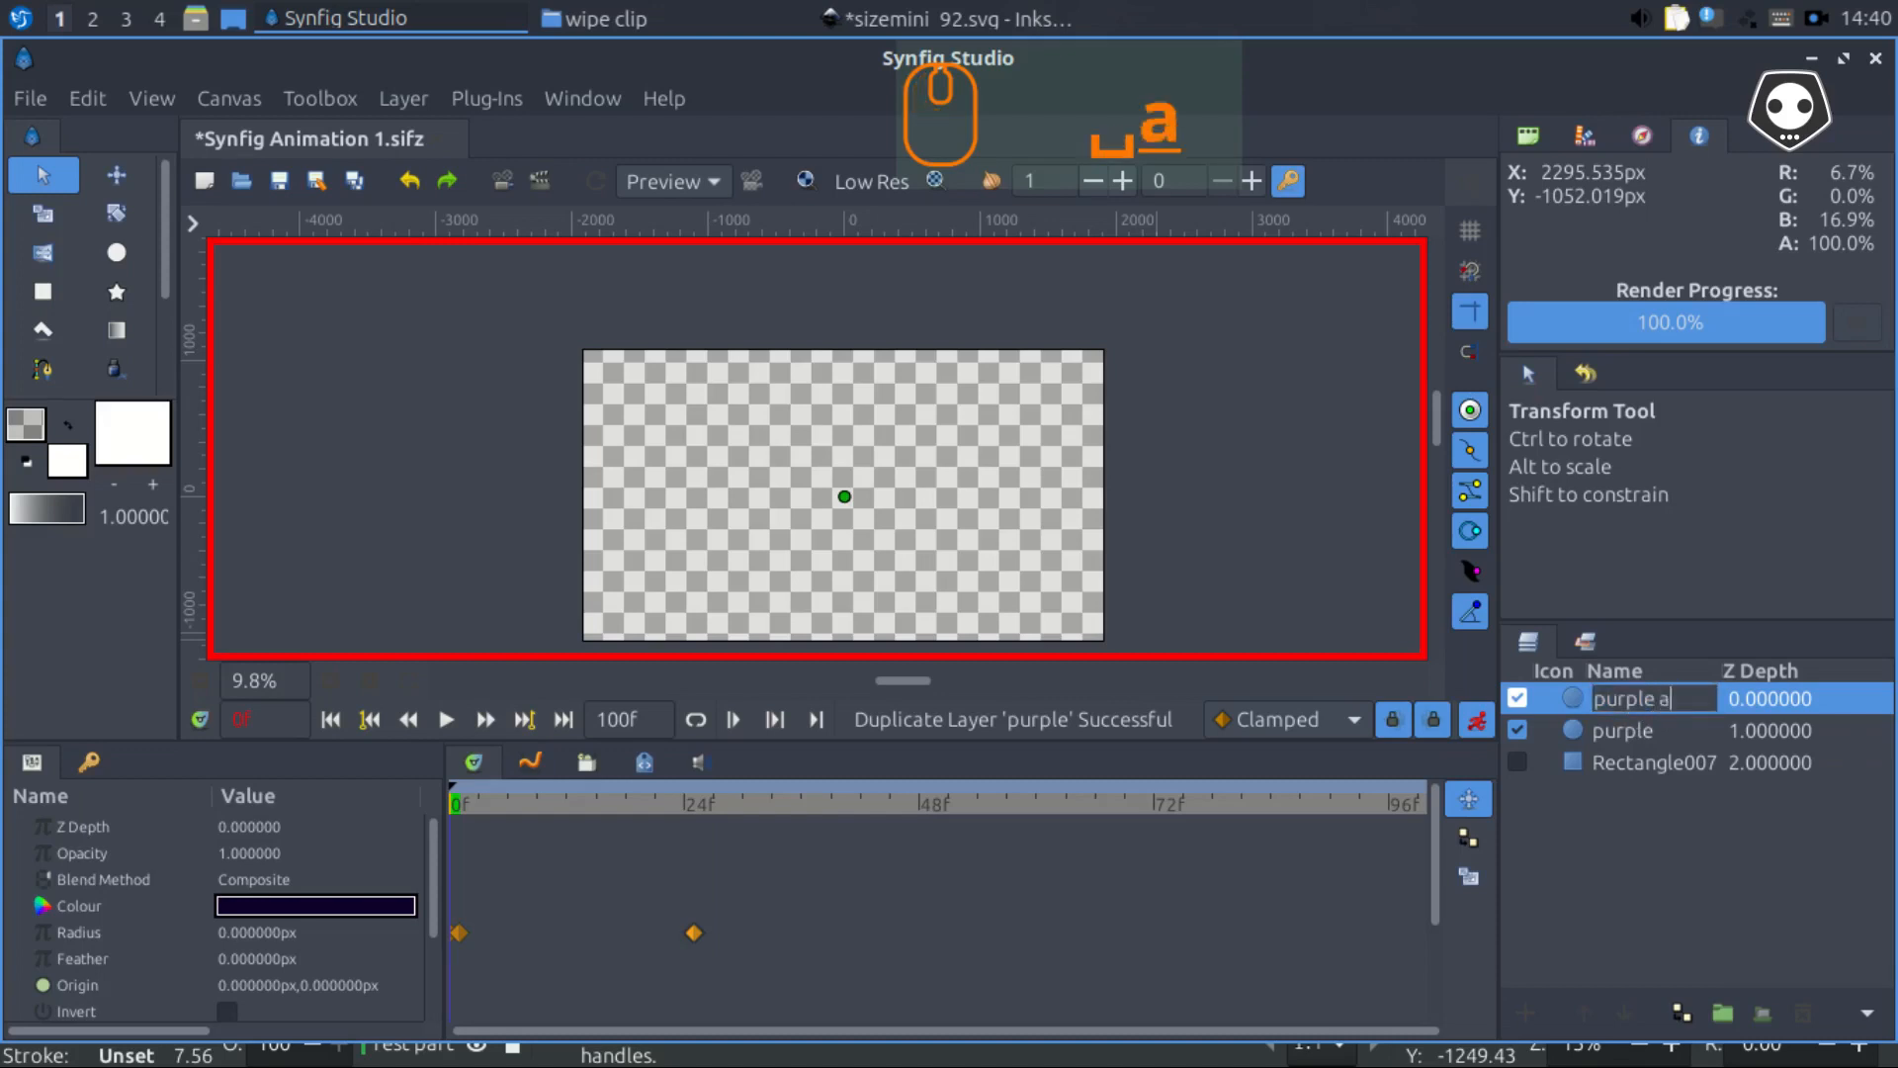
{"action": "type", "text": "lpha over"}
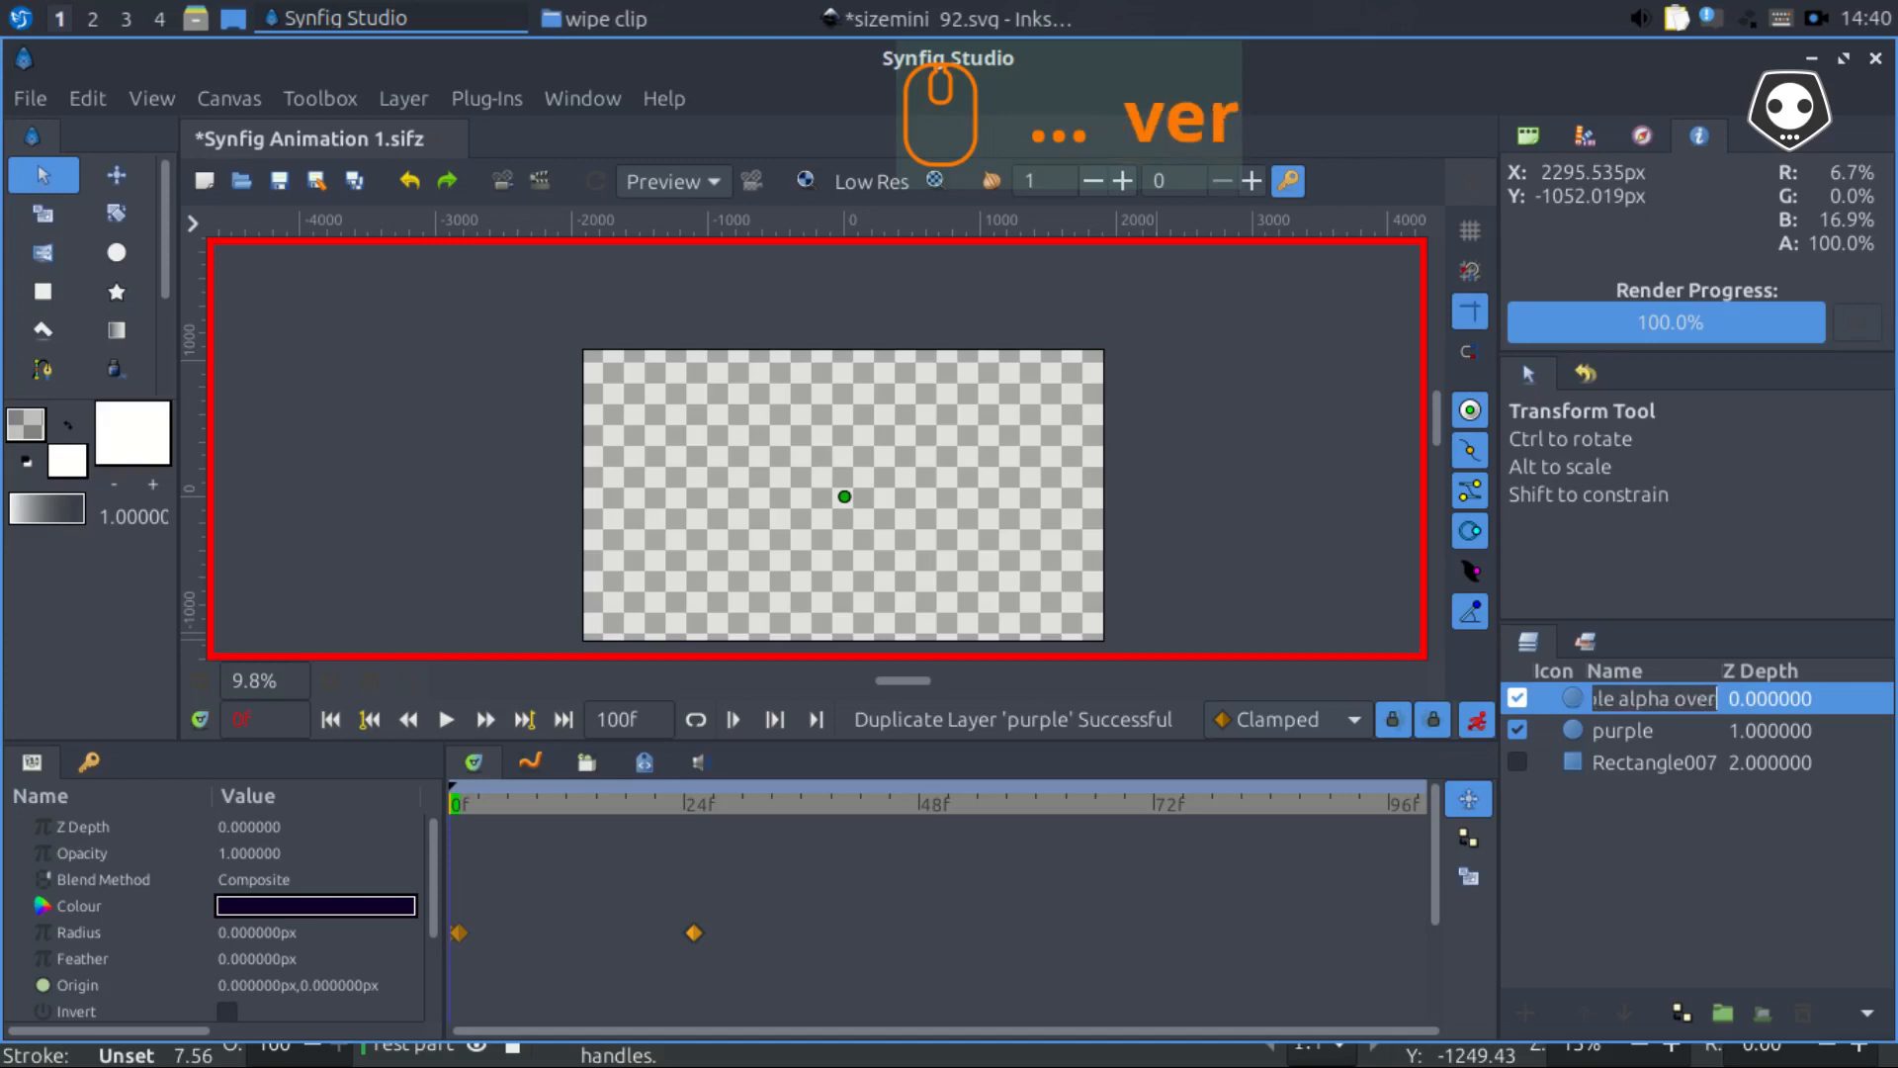
{"action": "key", "text": "Return"}
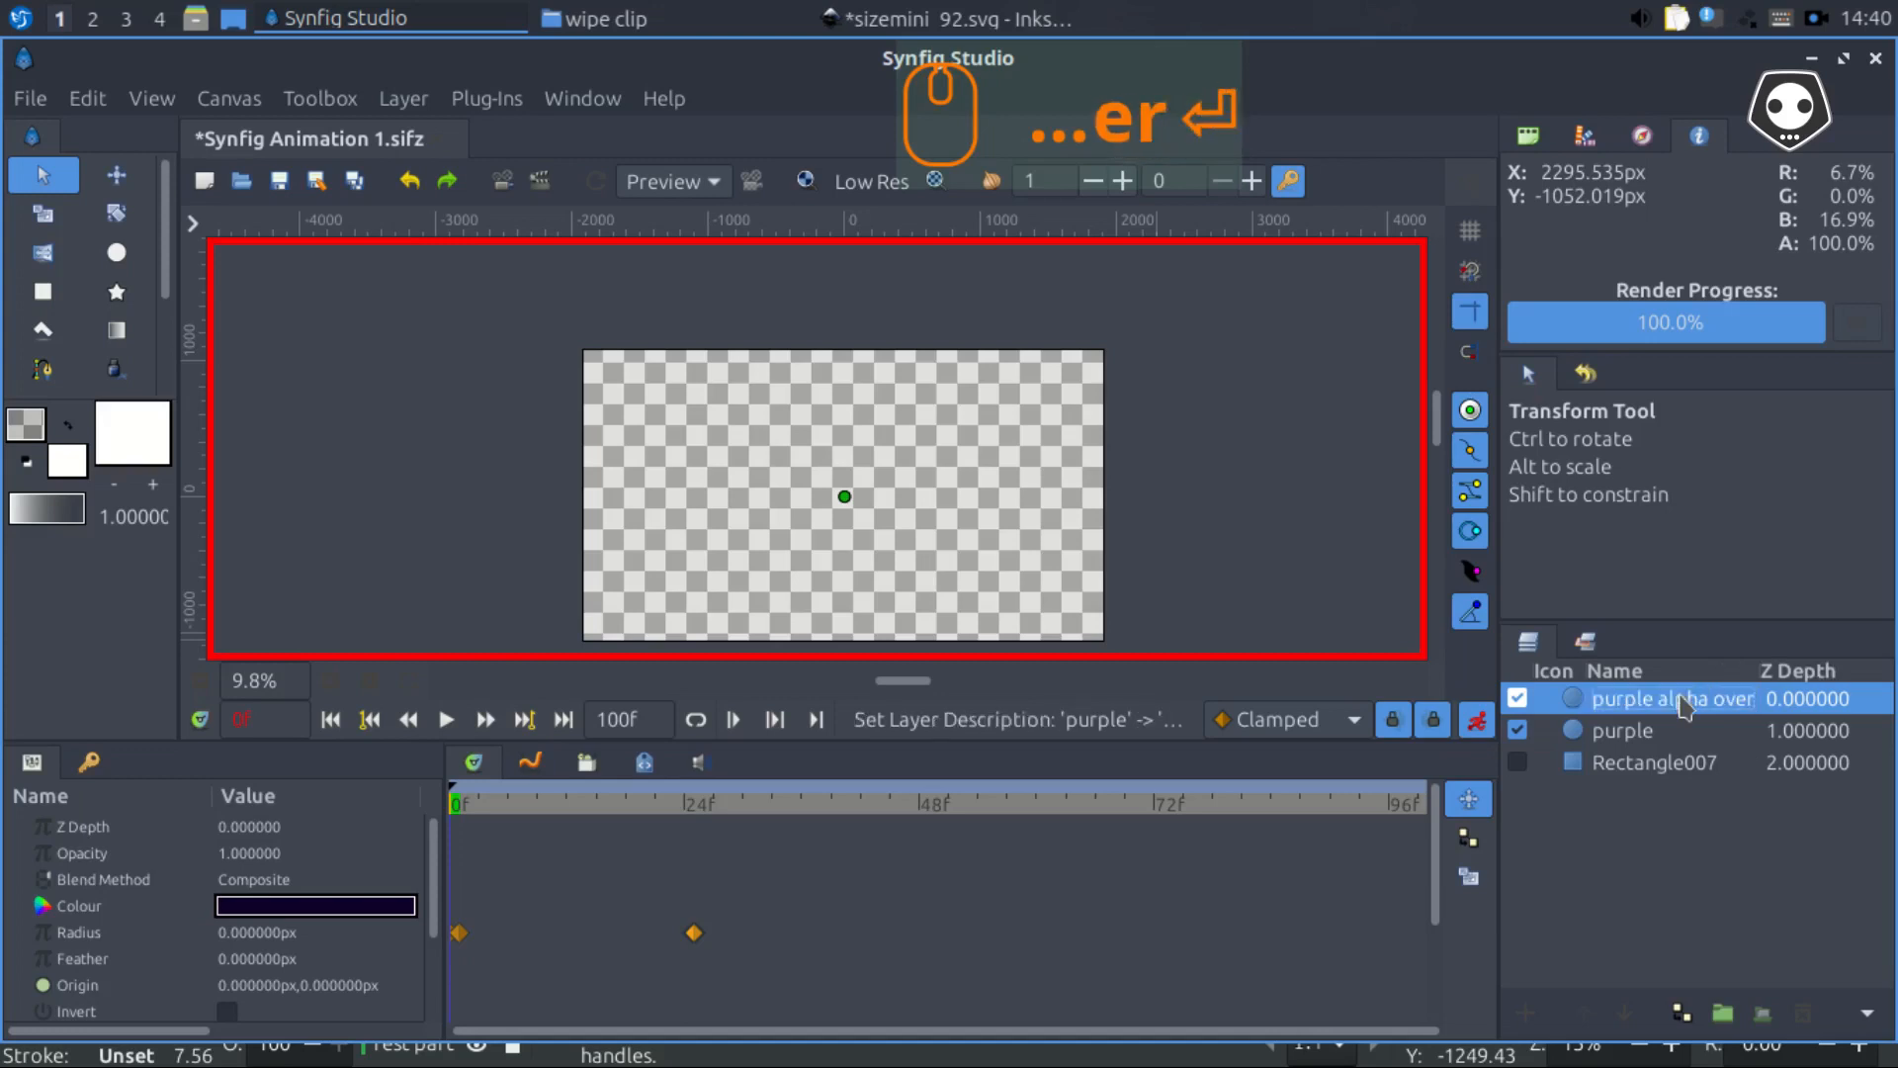
{"action": "left_click", "coordinate": [1633, 704]}
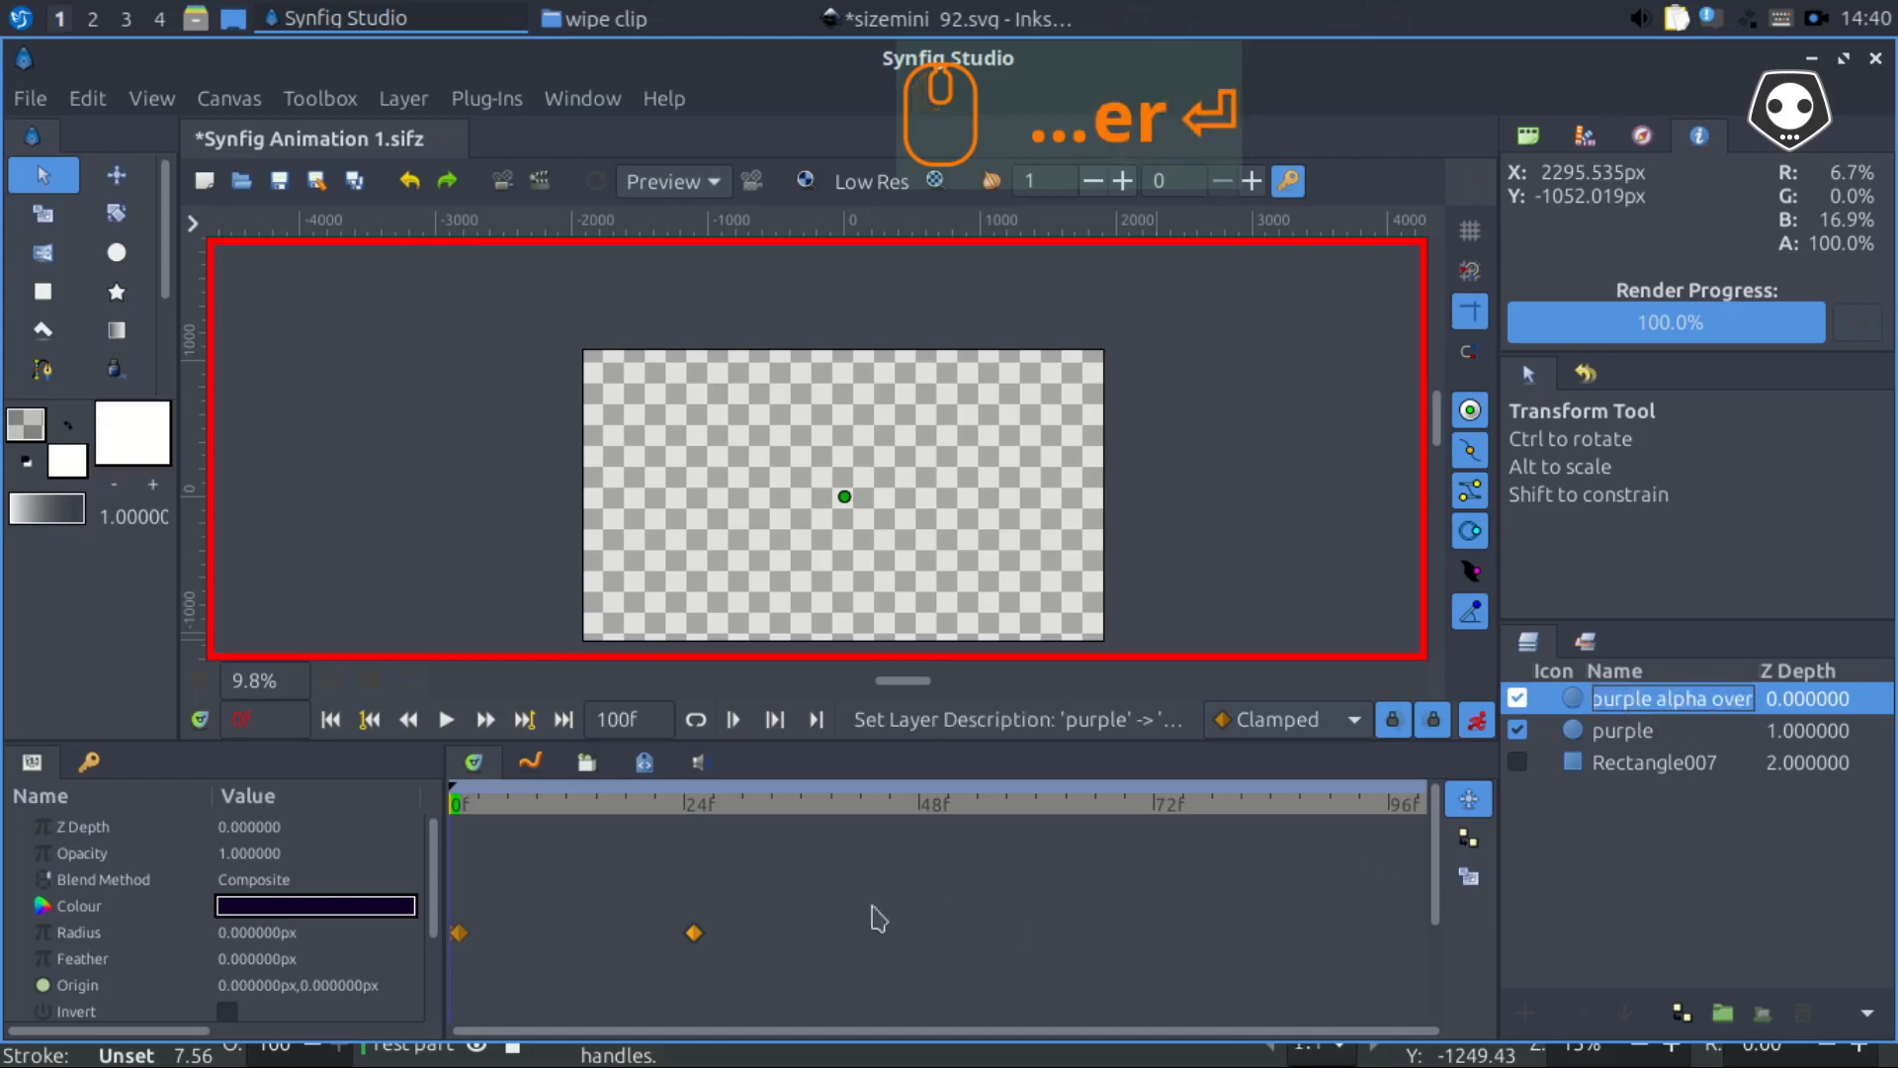
{"action": "left_click", "coordinate": [1603, 739]}
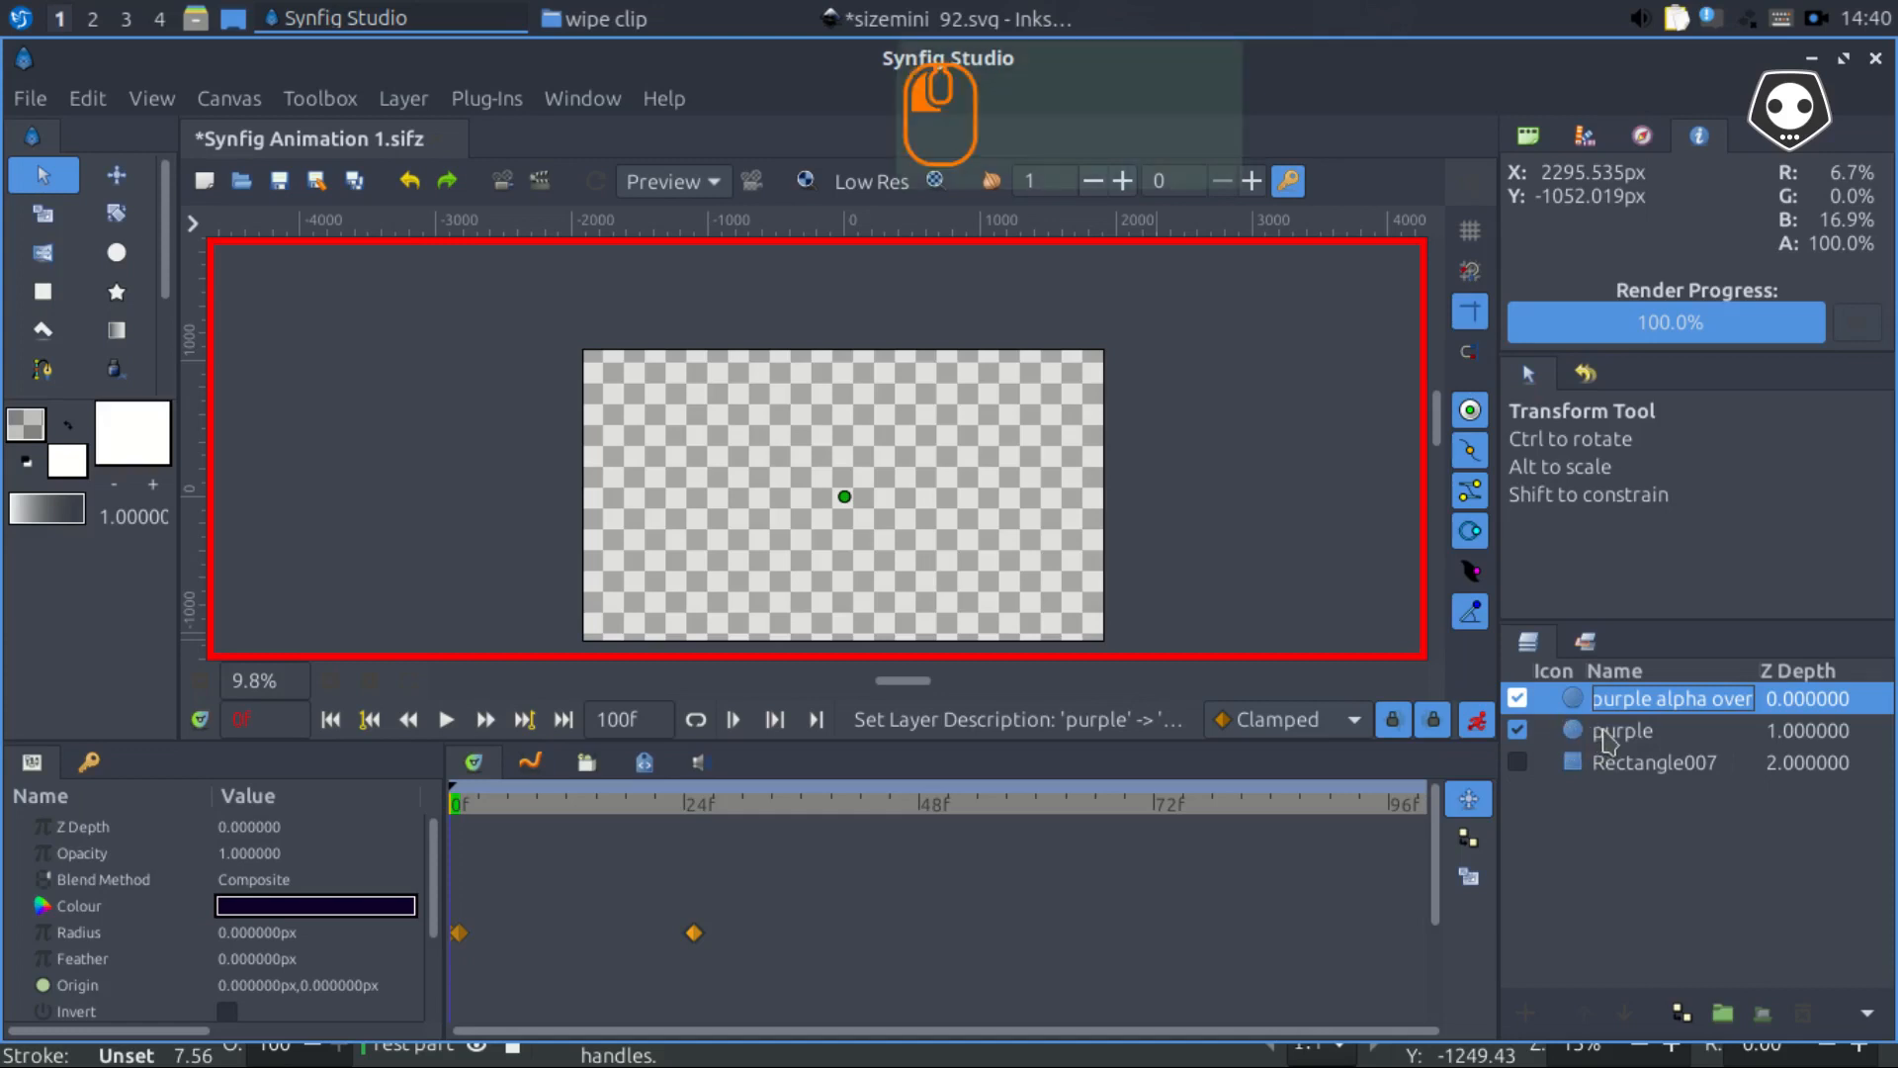
{"action": "left_click", "coordinate": [459, 939]}
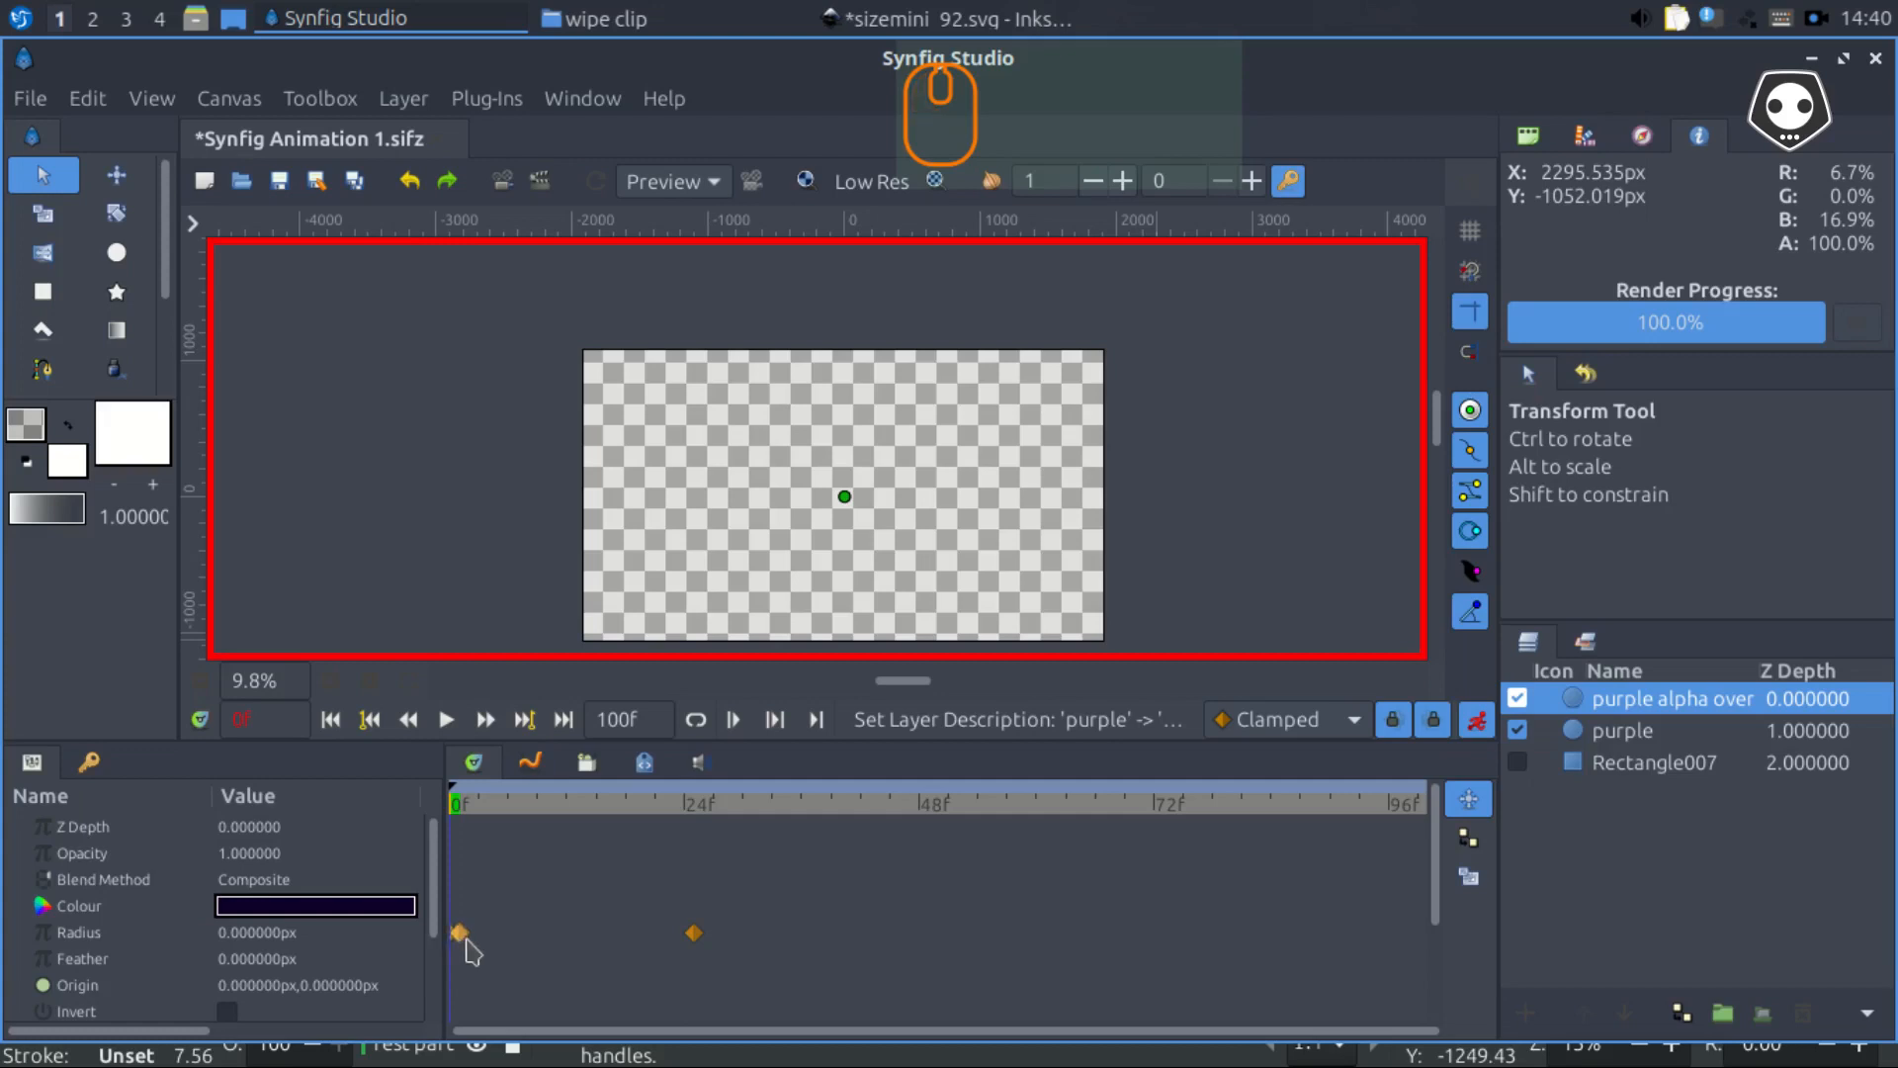
{"action": "left_click", "coordinate": [1612, 700]}
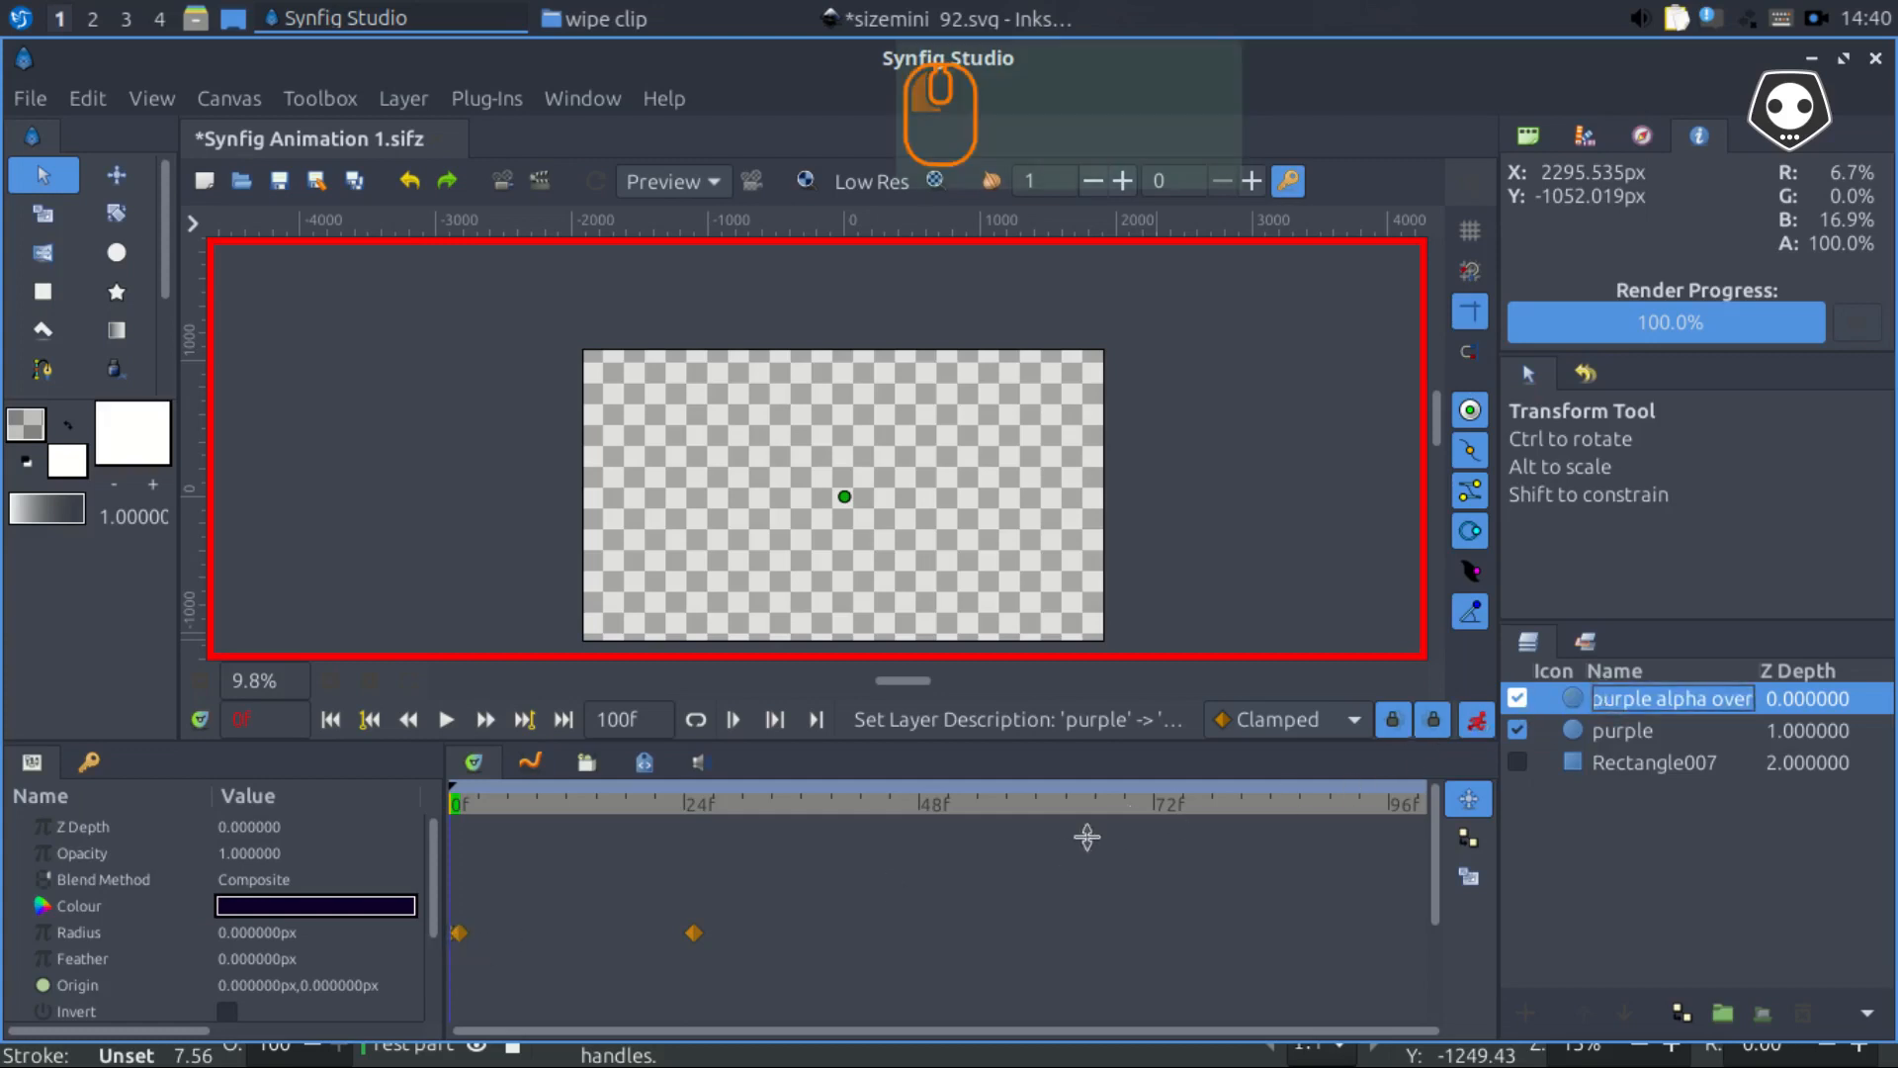
Shift the radius waypoints of purple alpha over so its growth starts at frame 8, and scrub the timeline there
{"action": "left_click", "coordinate": [1591, 740]}
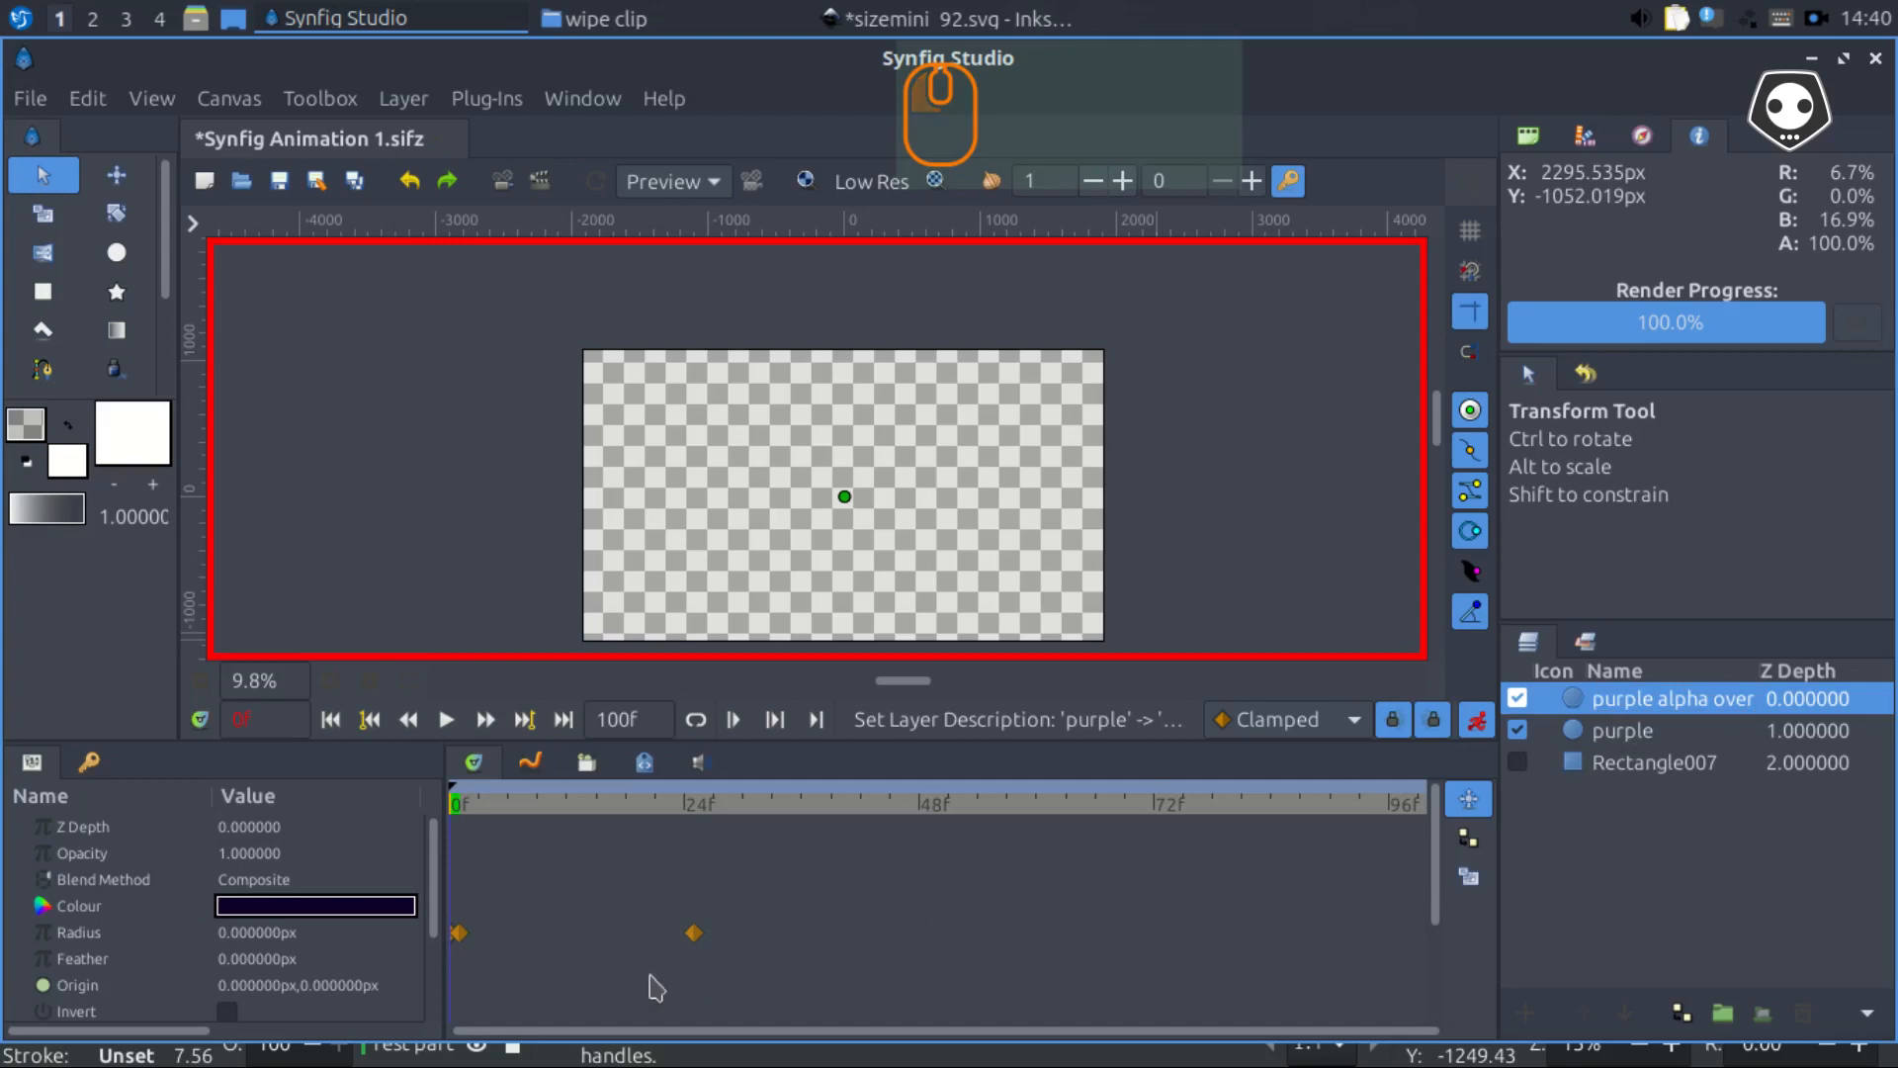
{"action": "scroll", "coordinate": [493, 964], "scroll_direction": "up", "scroll_amount": 2}
{"action": "scroll", "coordinate": [499, 964], "scroll_direction": "down", "scroll_amount": 2}
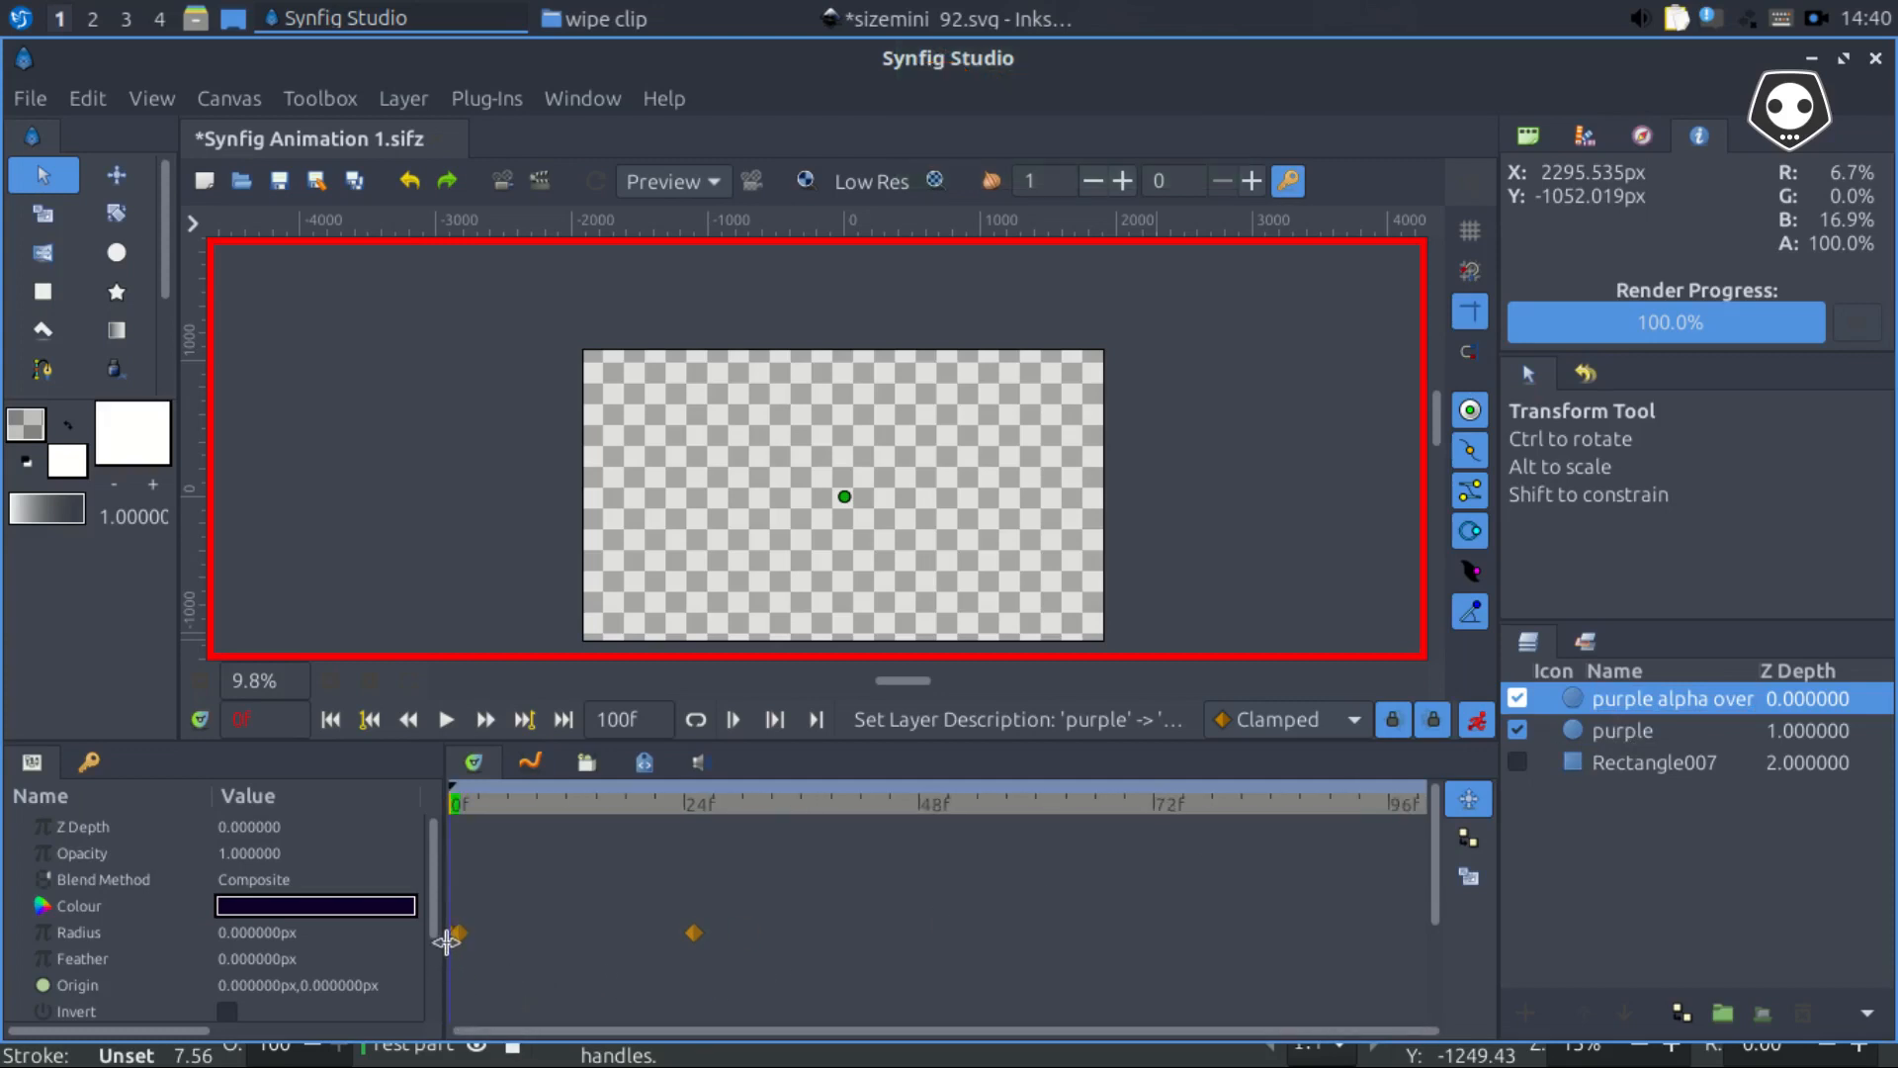
{"action": "left_click", "coordinate": [1622, 709]}
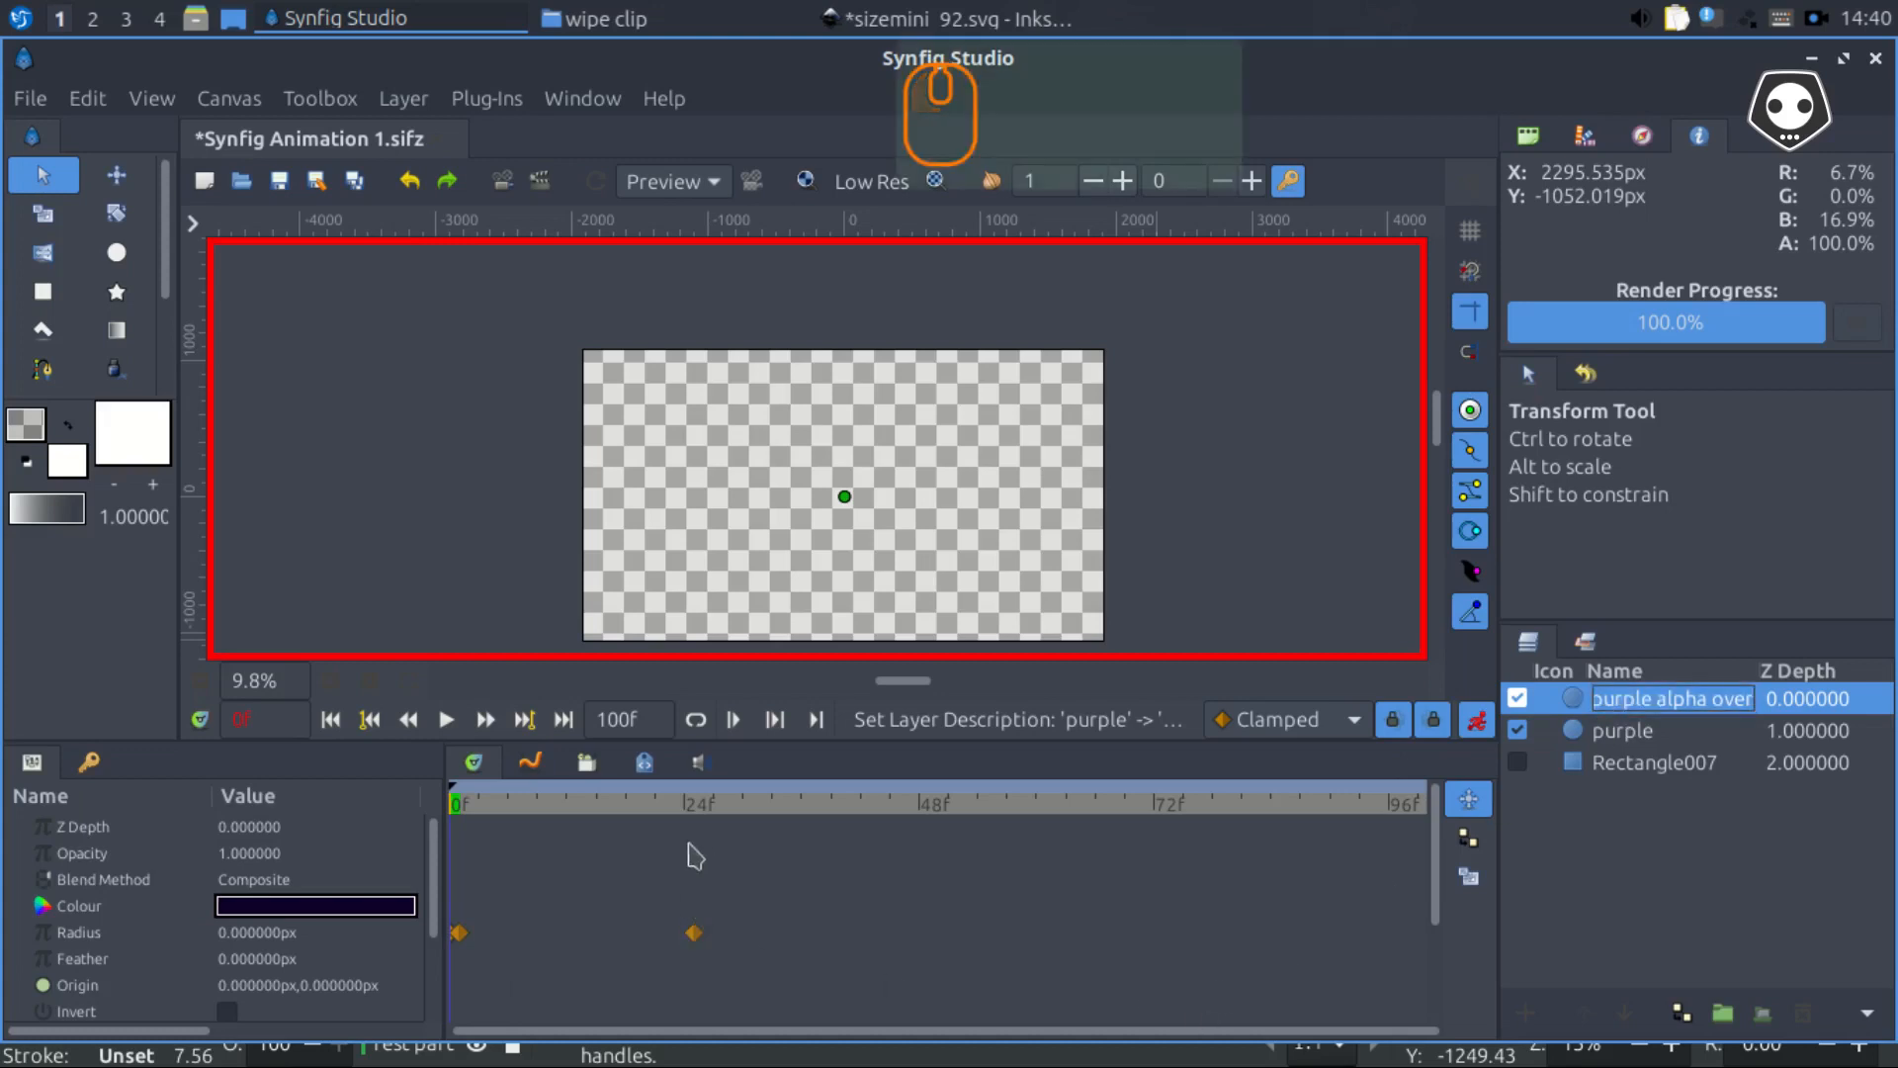
{"action": "left_click_drag", "start_coordinate": [811, 986], "coordinate": [406, 864]}
{"action": "left_click_drag", "start_coordinate": [458, 932], "coordinate": [526, 935]}
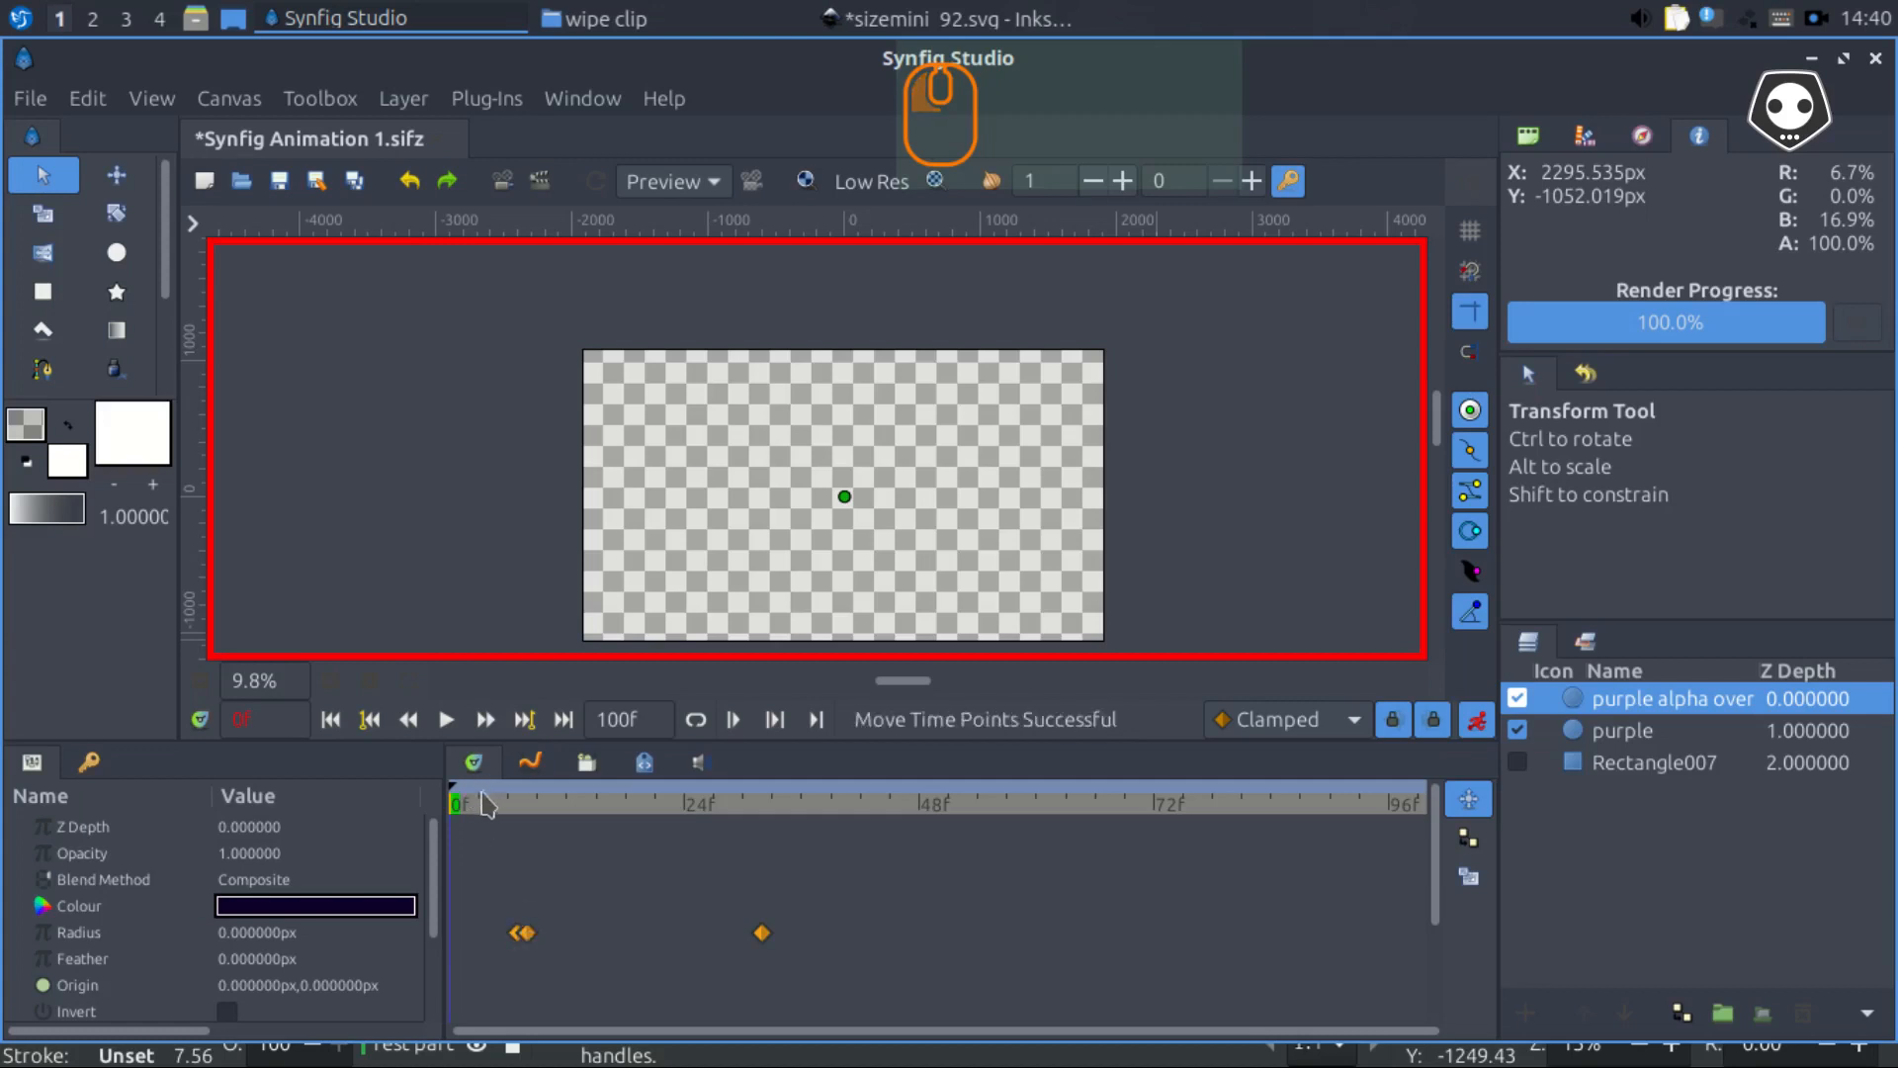
{"action": "left_click_drag", "start_coordinate": [478, 800], "coordinate": [548, 811]}
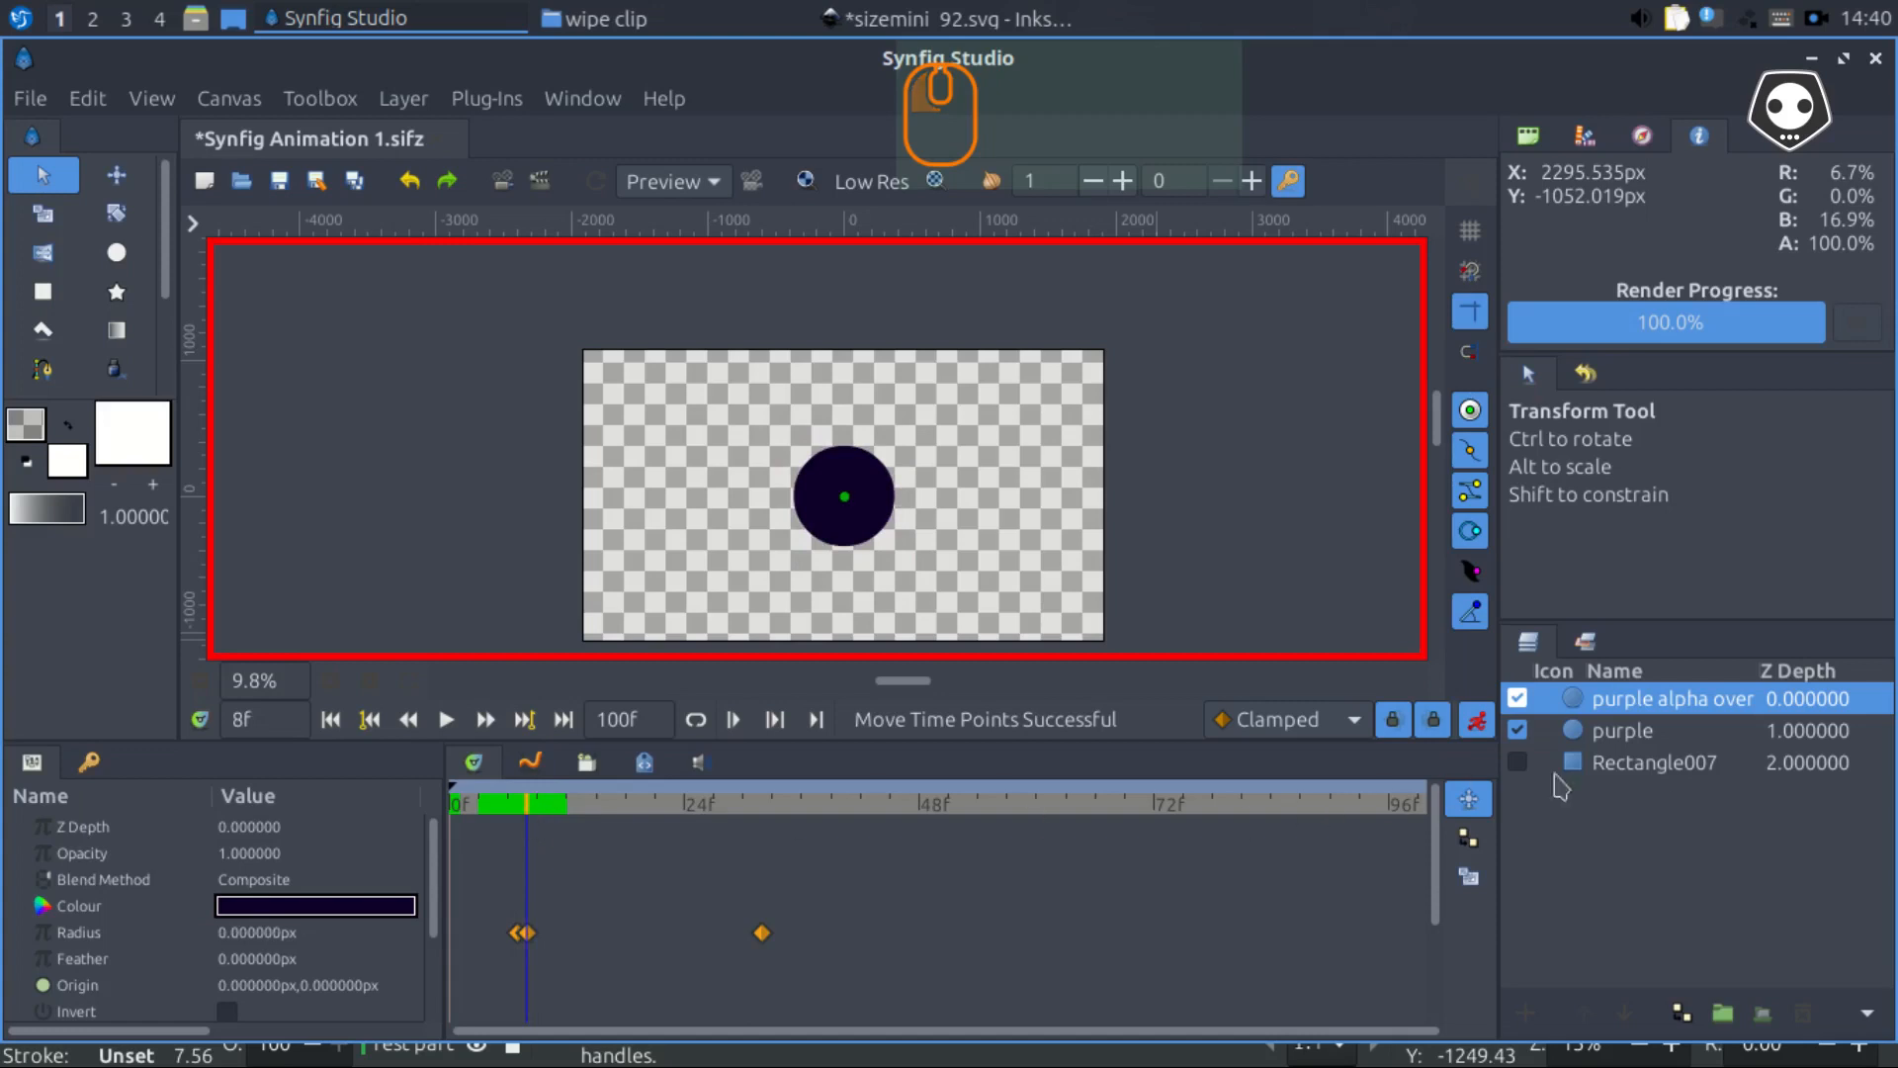
Set the blend method of the purple alpha over layer to Alpha Over
{"action": "double_click", "coordinate": [1639, 699]}
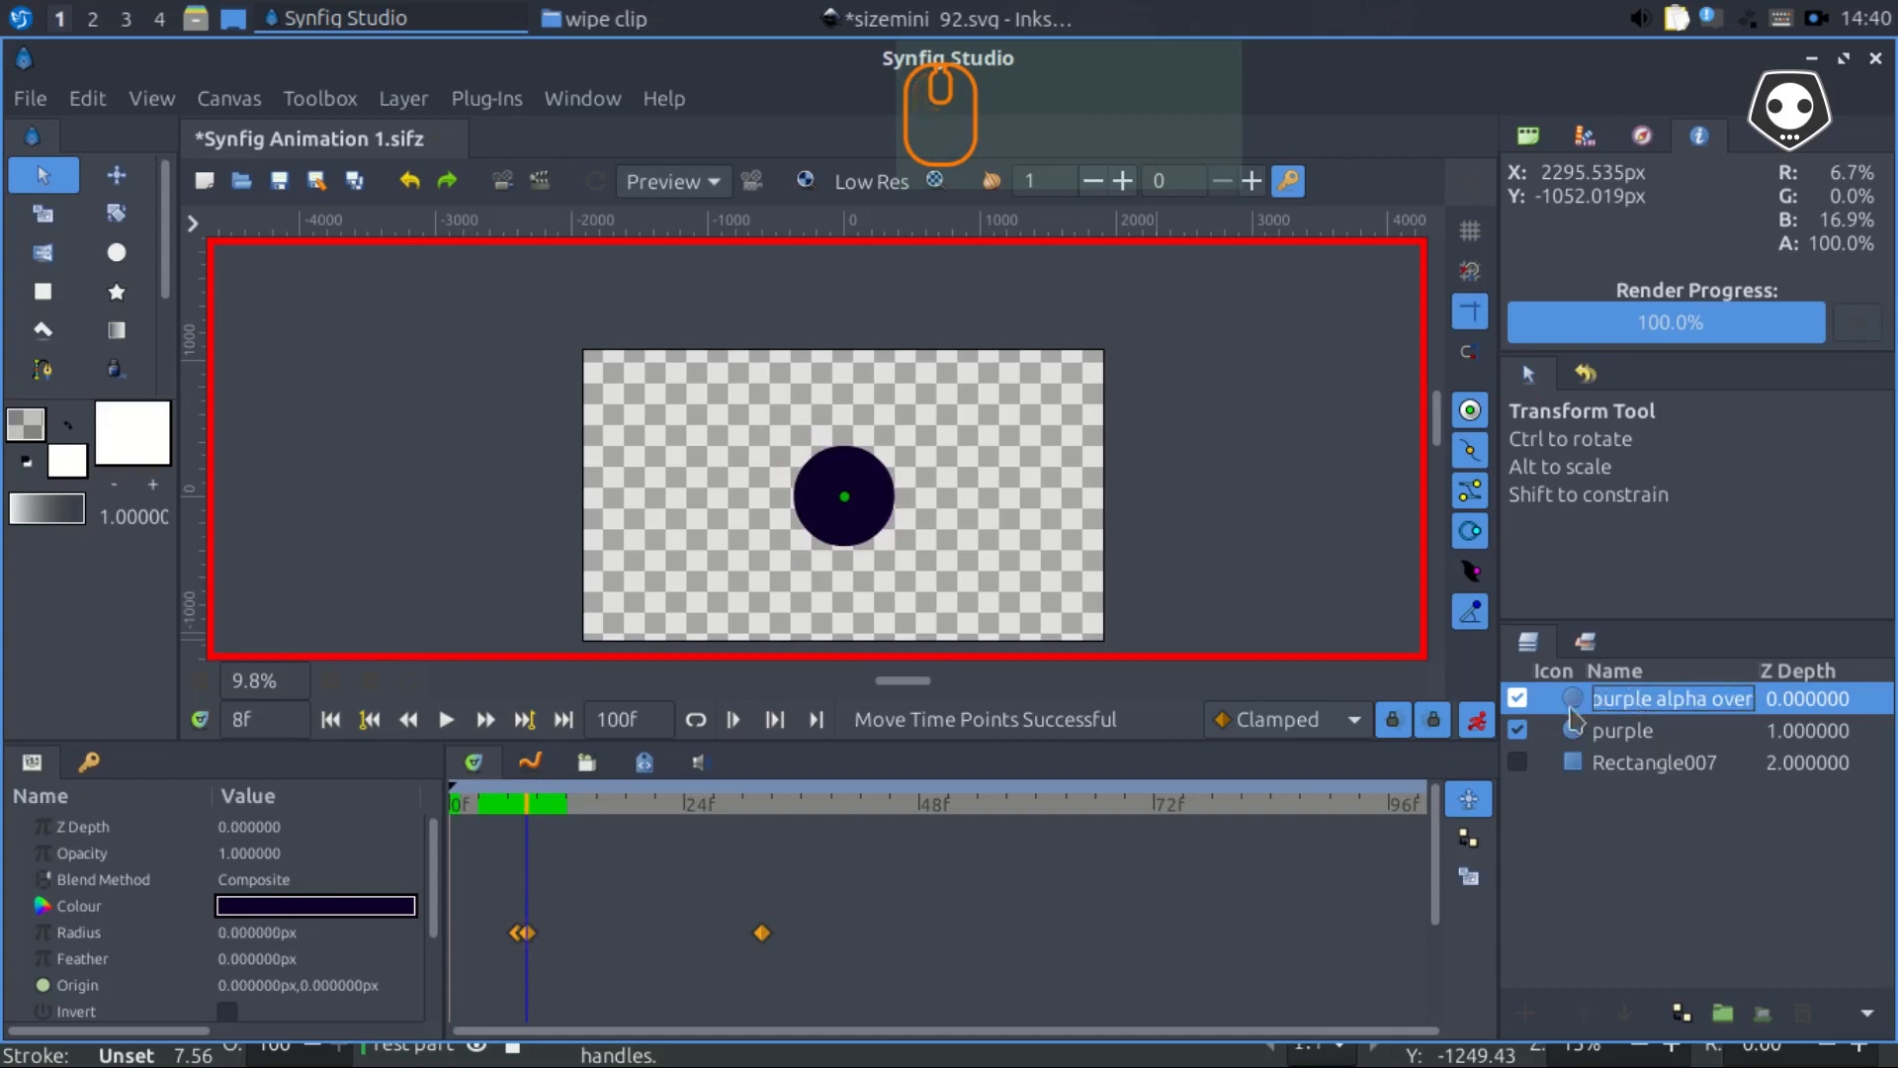
{"action": "left_click", "coordinate": [1535, 698]}
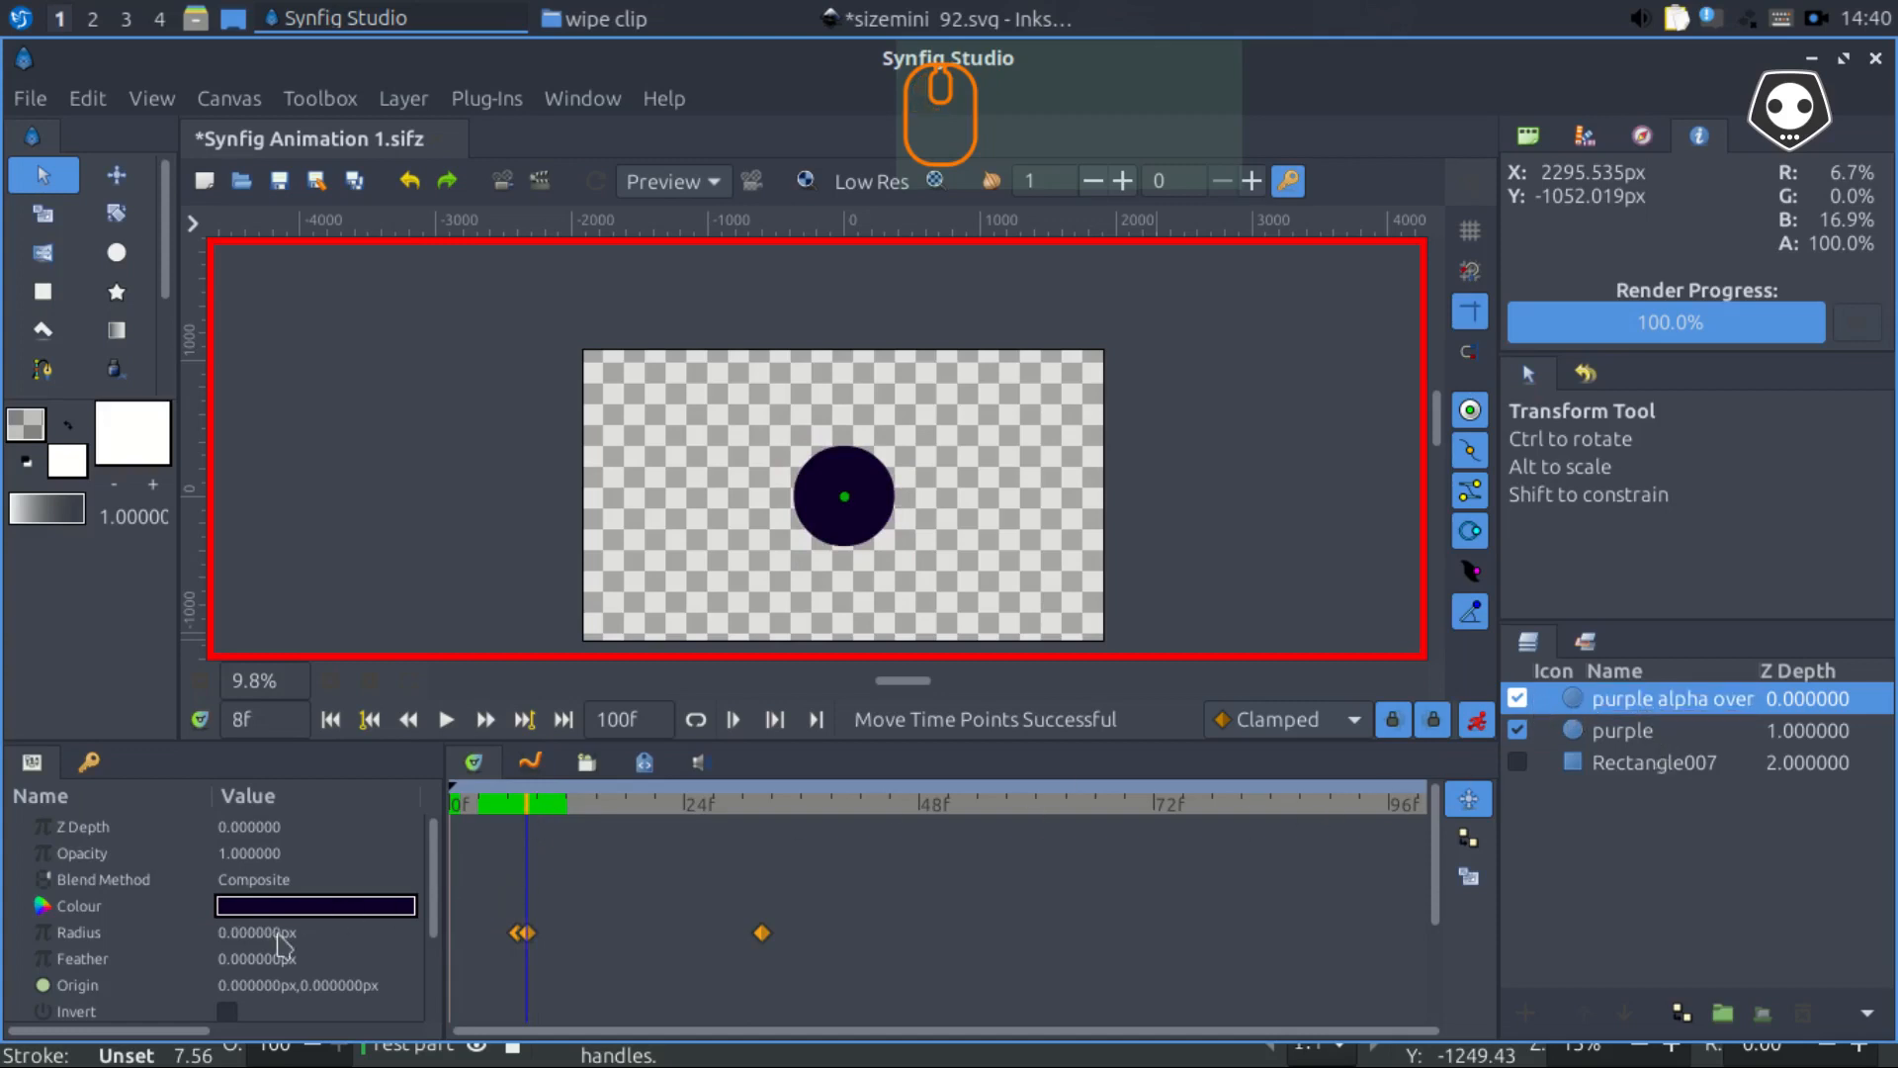
{"action": "scroll", "coordinate": [262, 931], "scroll_direction": "up", "scroll_amount": 2}
{"action": "left_click", "coordinate": [238, 885]}
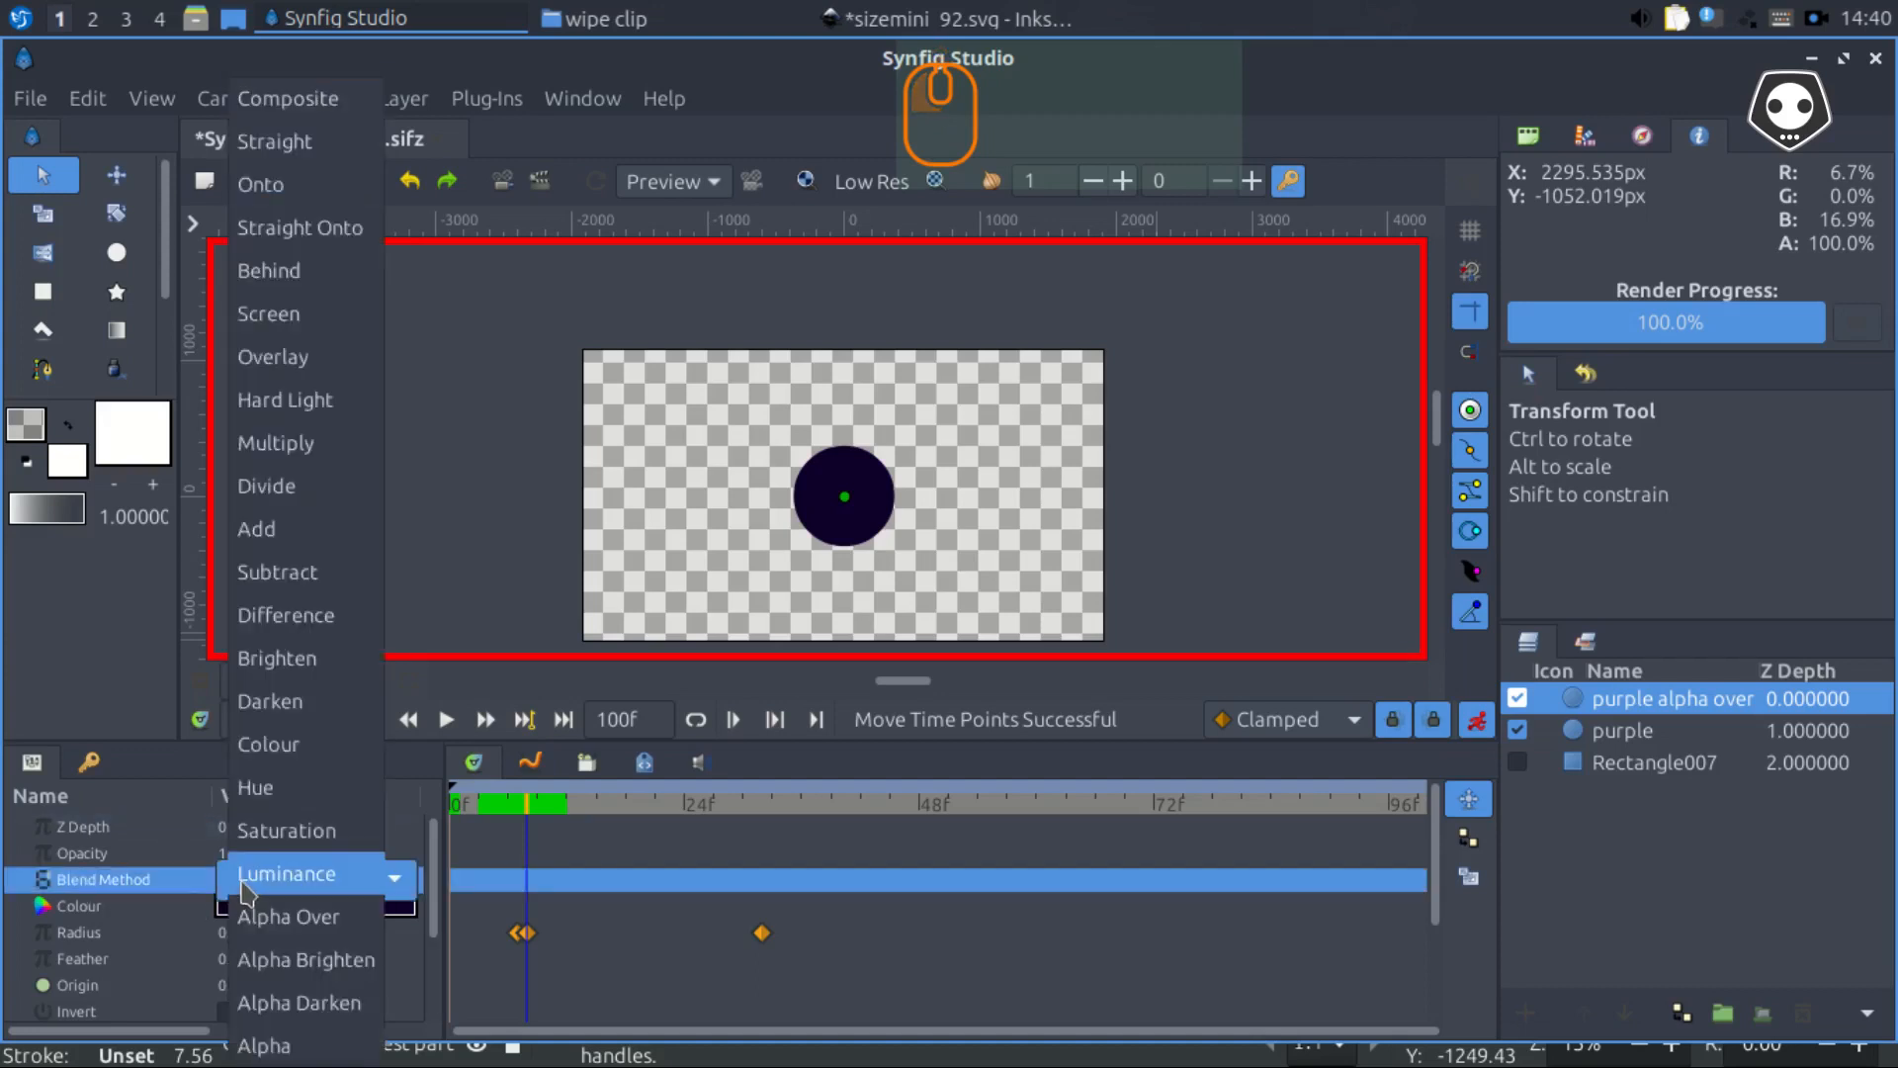
{"action": "left_click", "coordinate": [330, 928]}
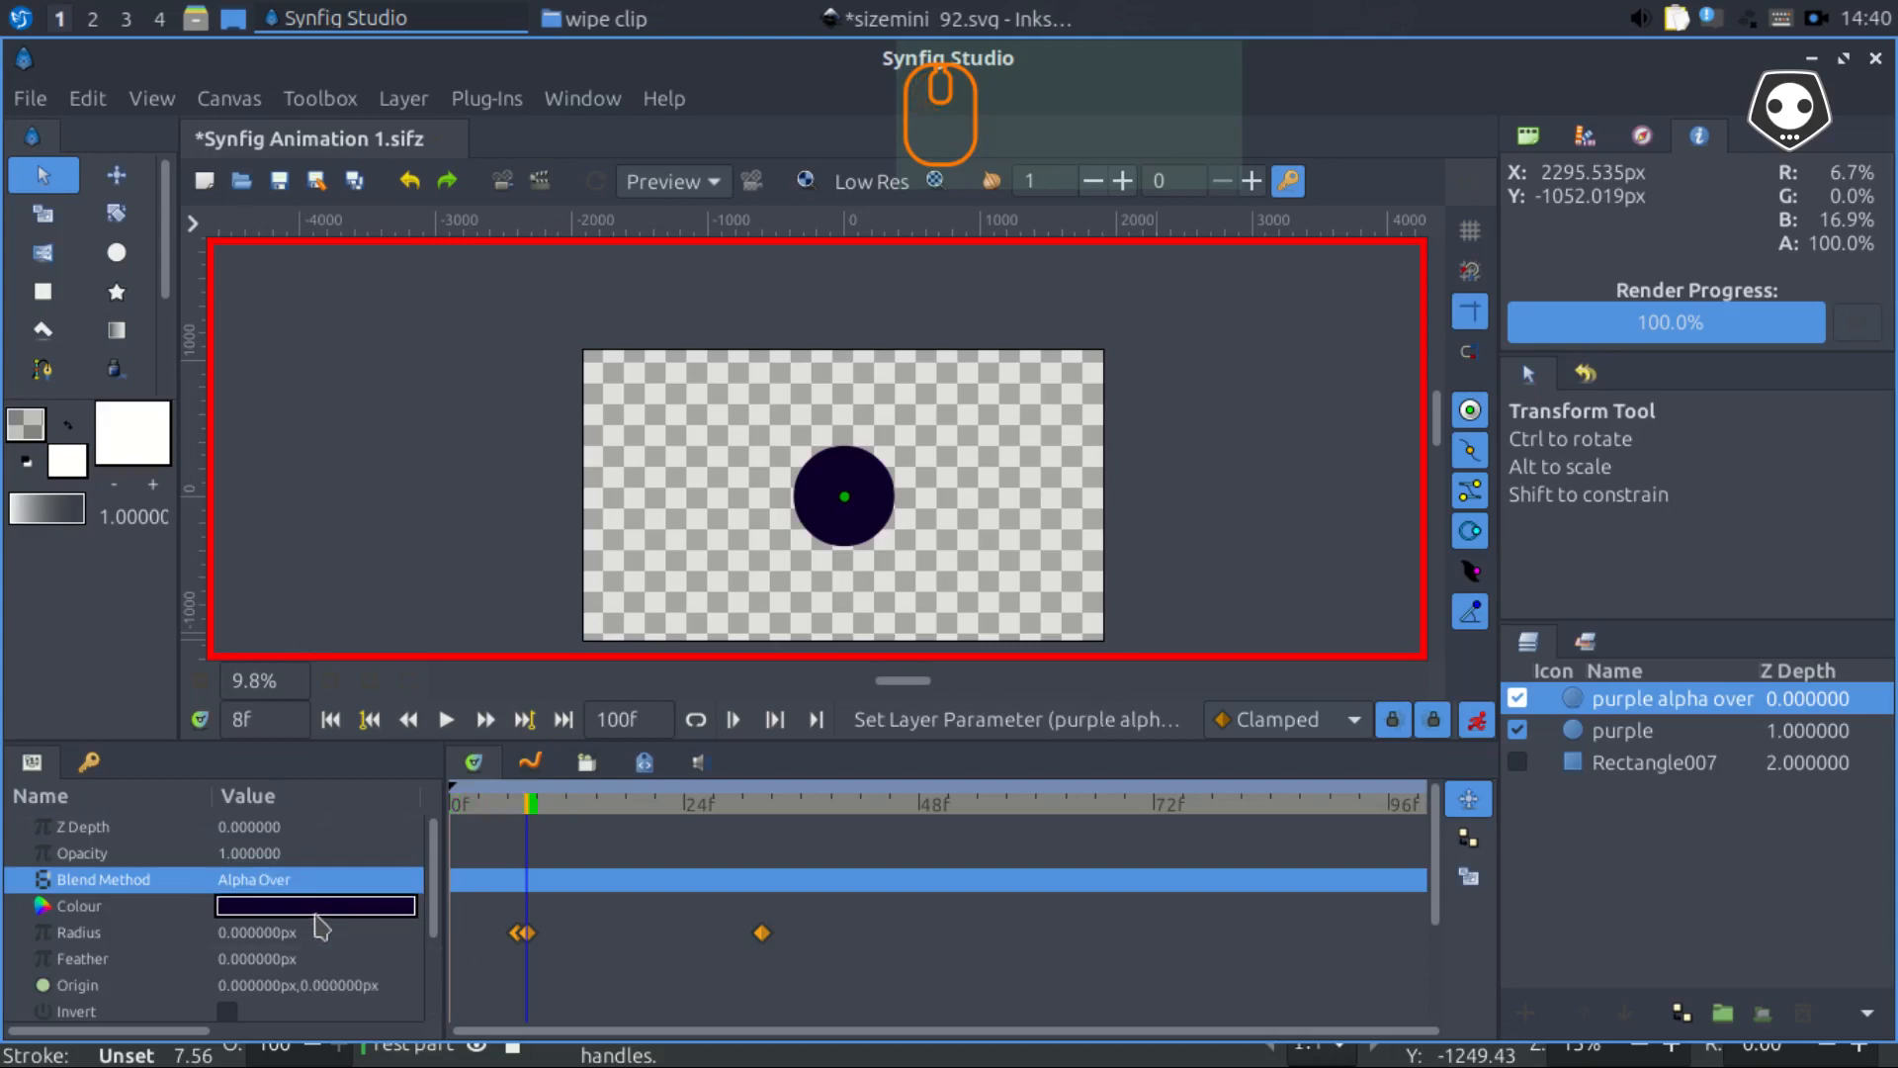
Scrub to frame 9 and delete the extra radius waypoint just before frame 8 on purple alpha over
{"action": "left_click", "coordinate": [534, 826]}
{"action": "mouse_move", "coordinate": [531, 824]}
{"action": "left_mouse_down"}
{"action": "mouse_move", "coordinate": [577, 839]}
{"action": "mouse_move", "coordinate": [485, 831]}
{"action": "mouse_move", "coordinate": [545, 842]}
{"action": "left_mouse_up"}
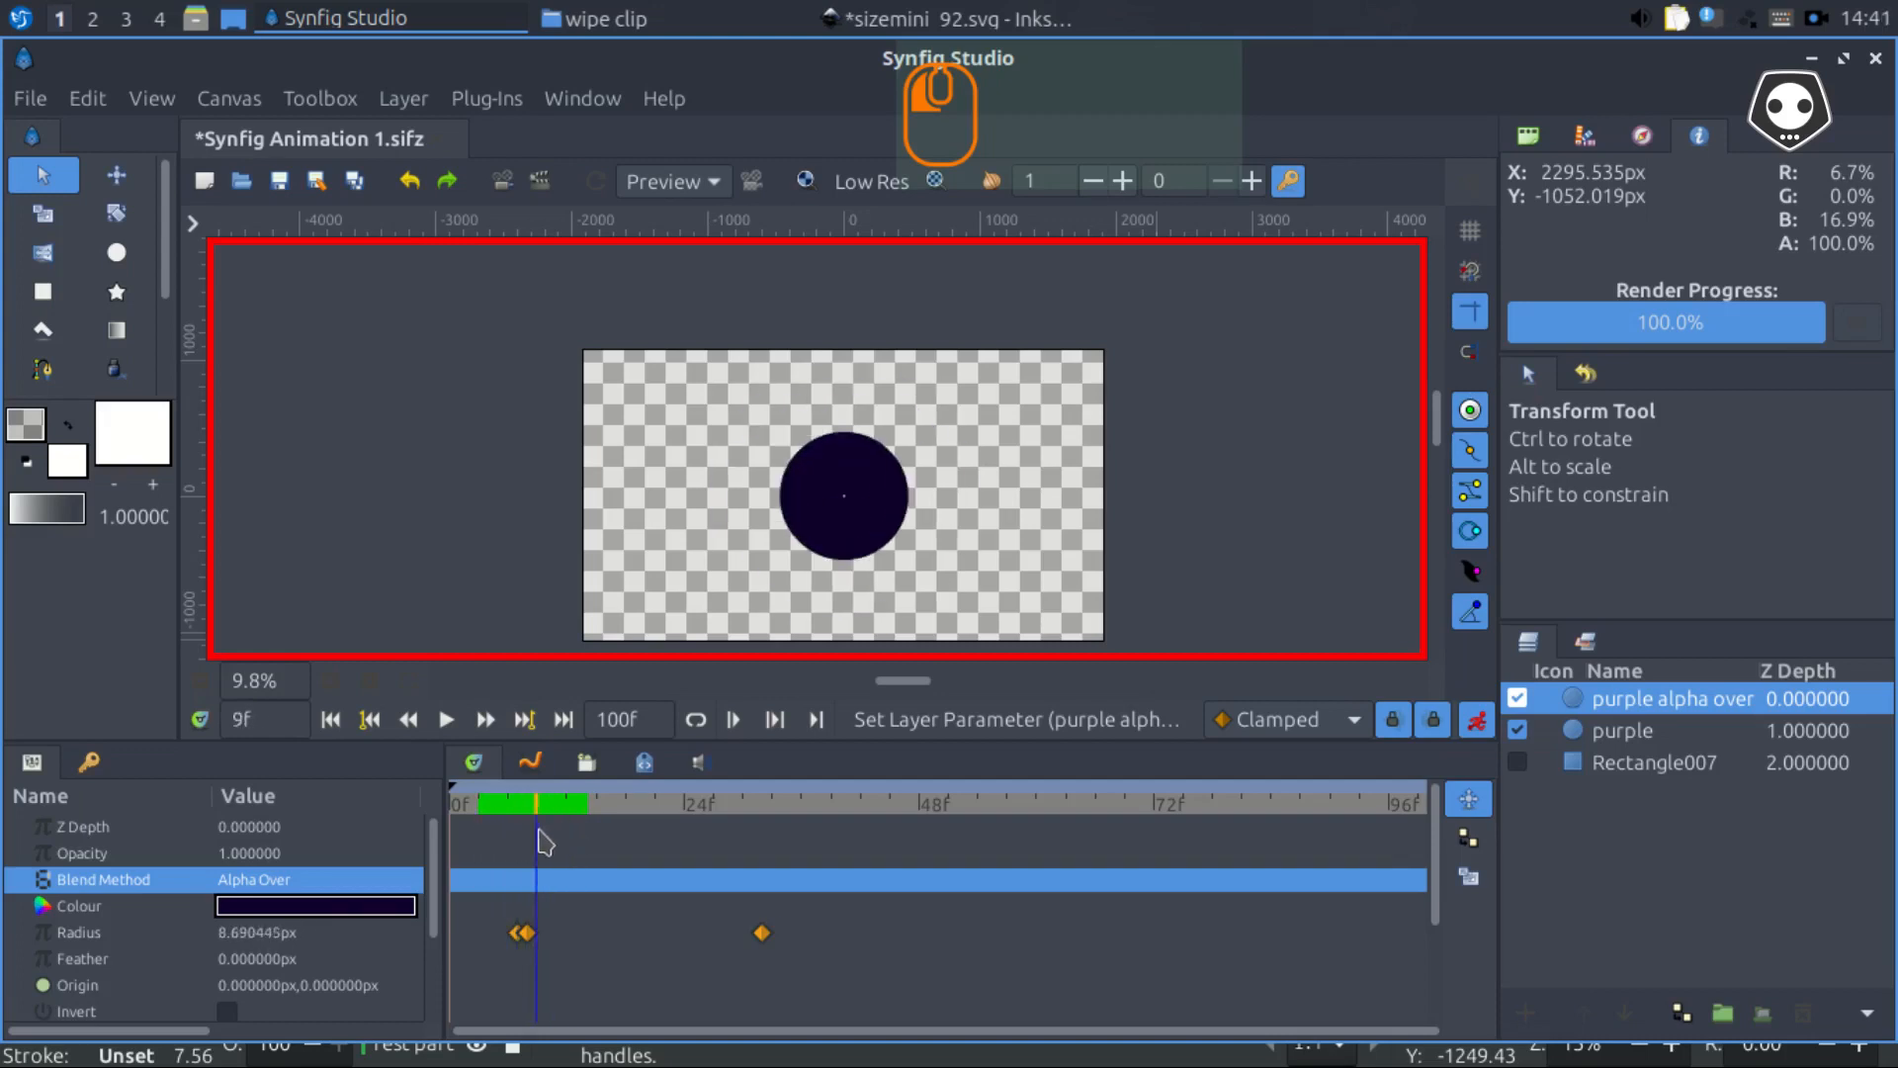
{"action": "left_click", "coordinate": [515, 933]}
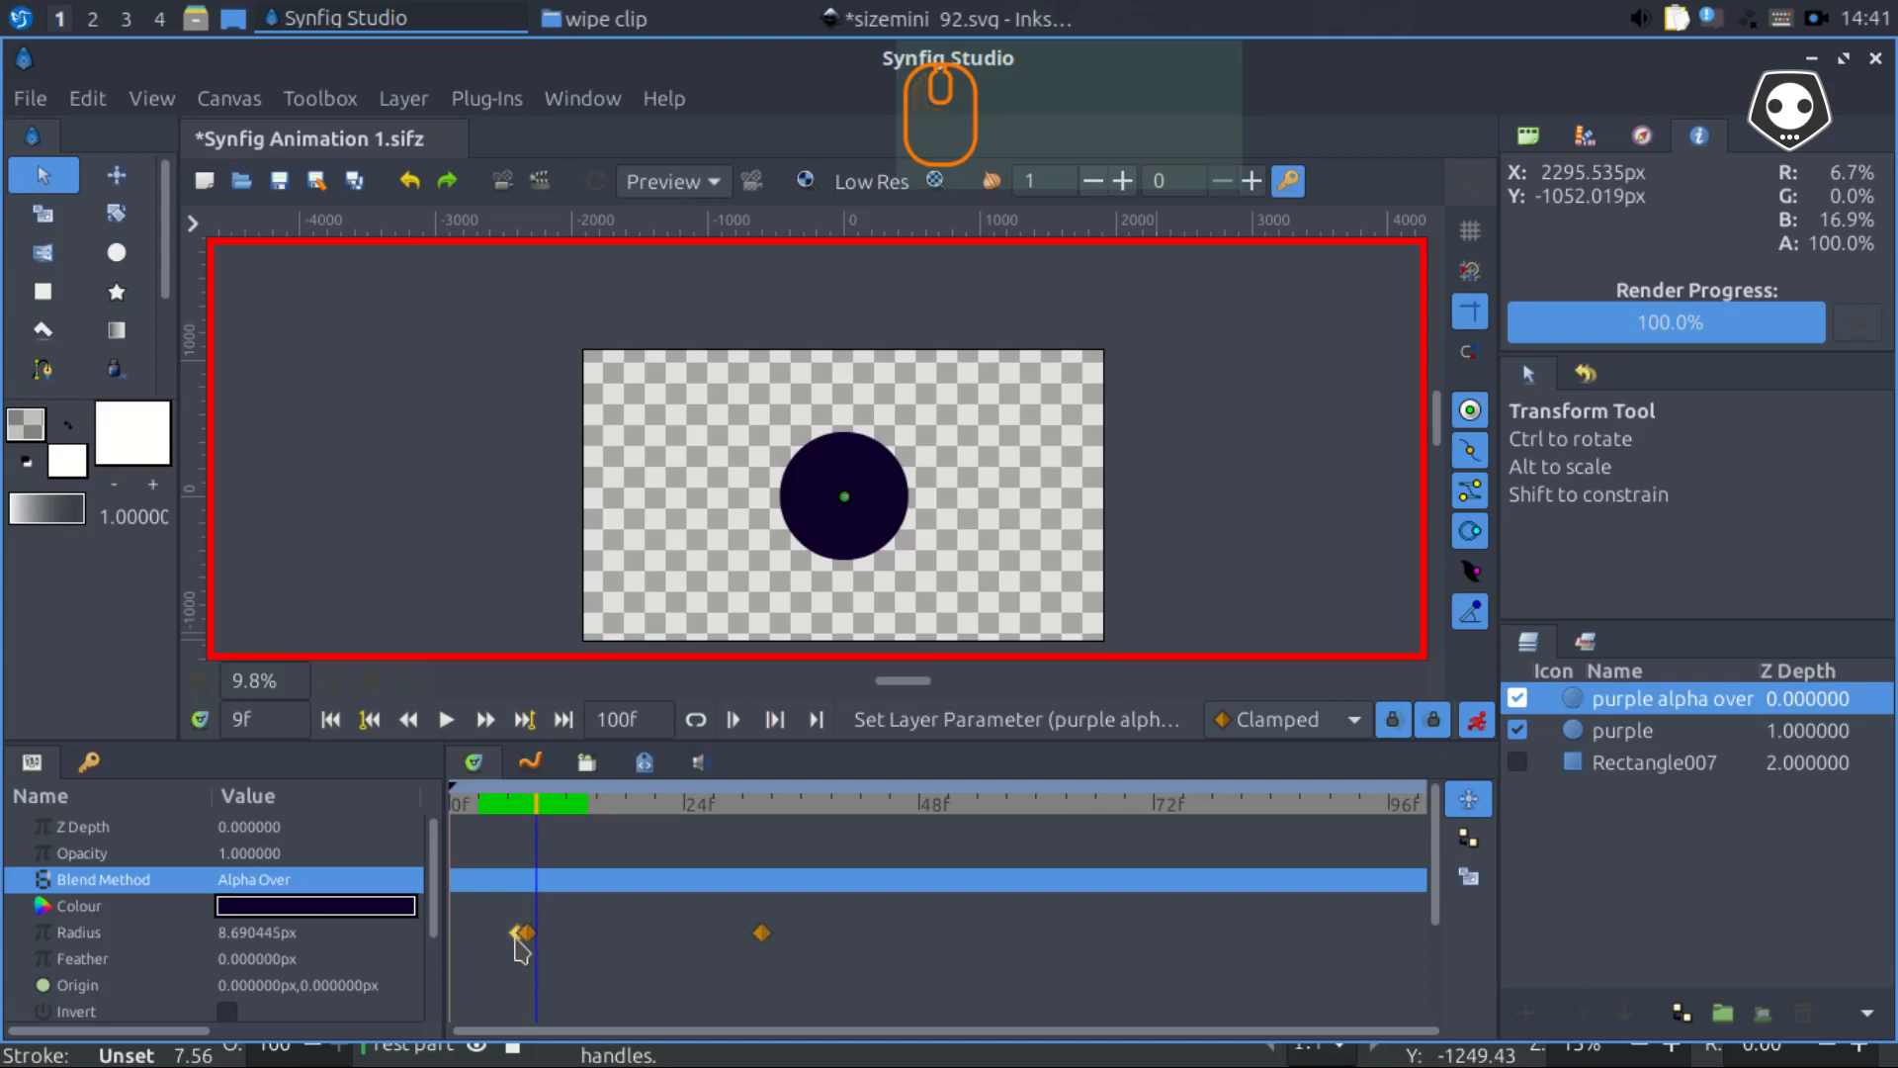
{"action": "key", "text": "Delete"}
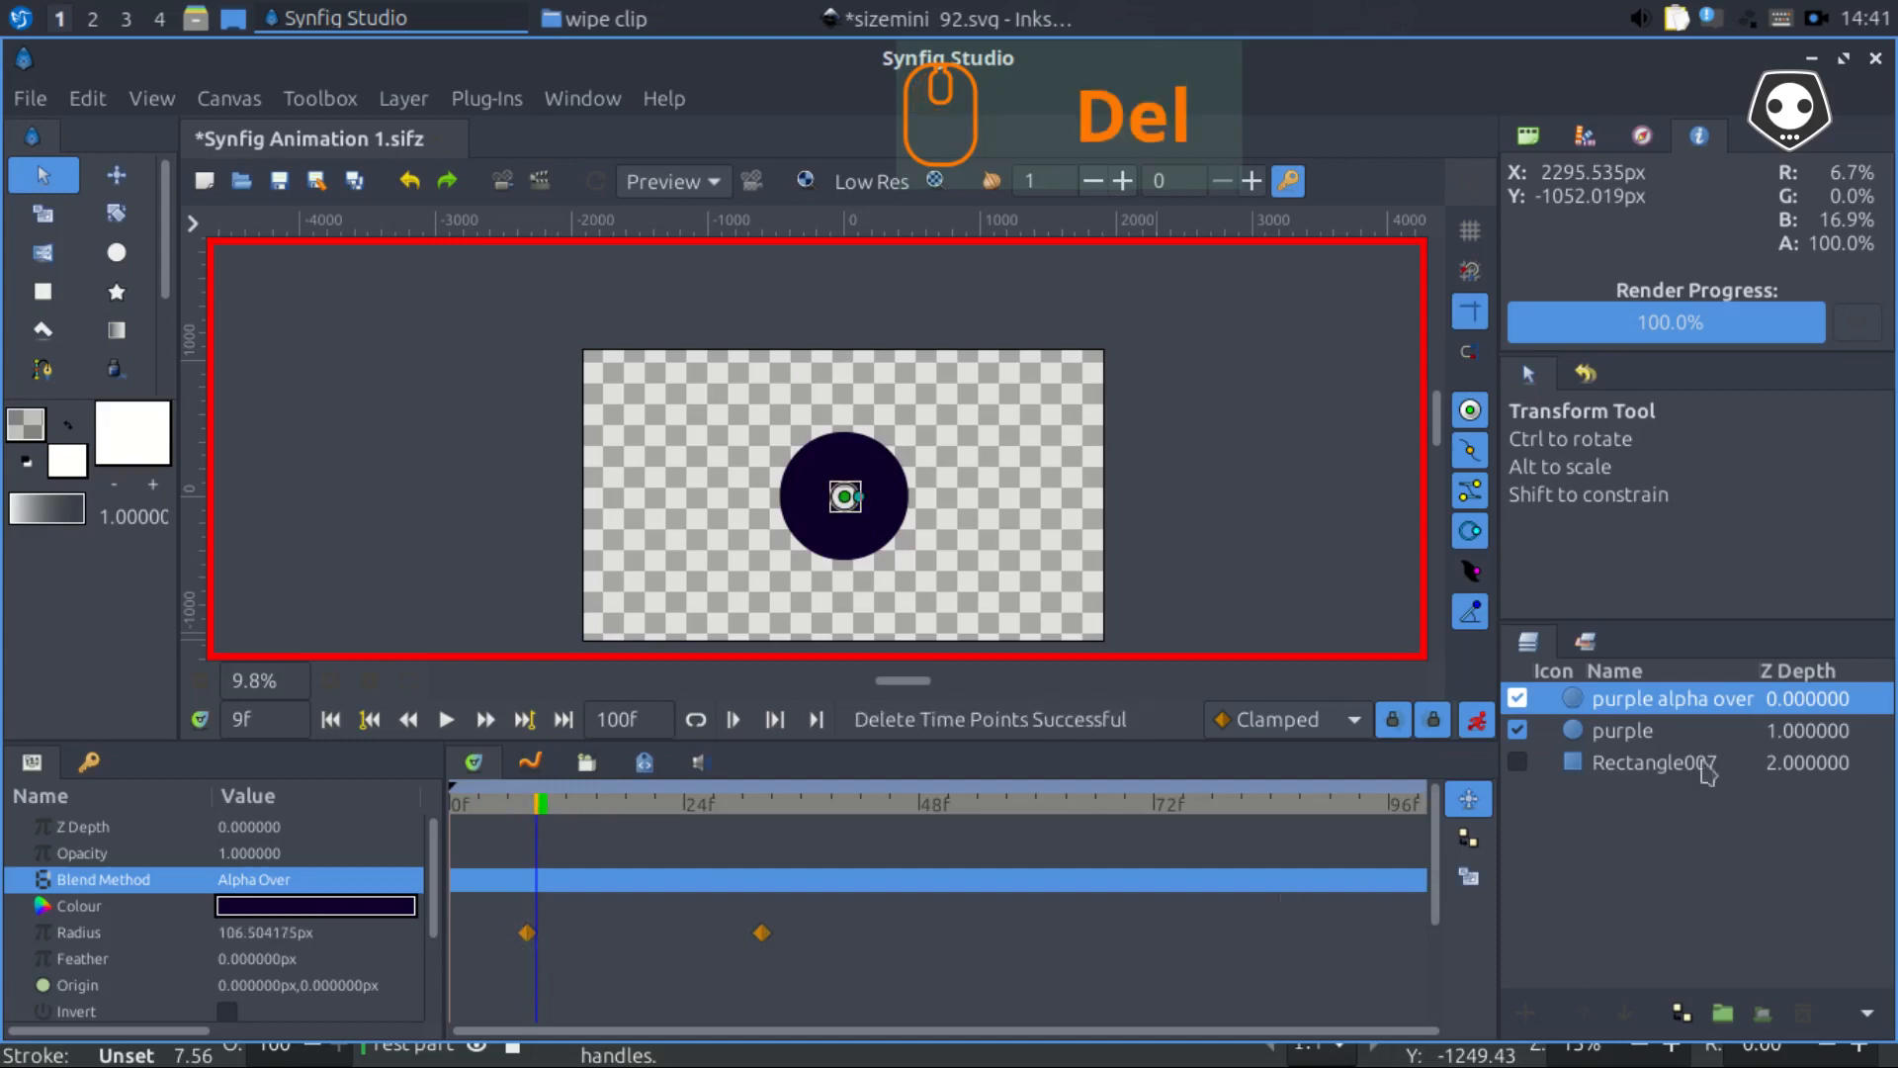
Delete the extra first radius waypoint on the purple layer and place the remaining two at frames 0 and 24
{"action": "left_click", "coordinate": [1629, 746]}
{"action": "left_click_drag", "start_coordinate": [975, 968], "coordinate": [415, 855]}
{"action": "left_click_drag", "start_coordinate": [458, 933], "coordinate": [506, 937]}
{"action": "left_click", "coordinate": [493, 942]}
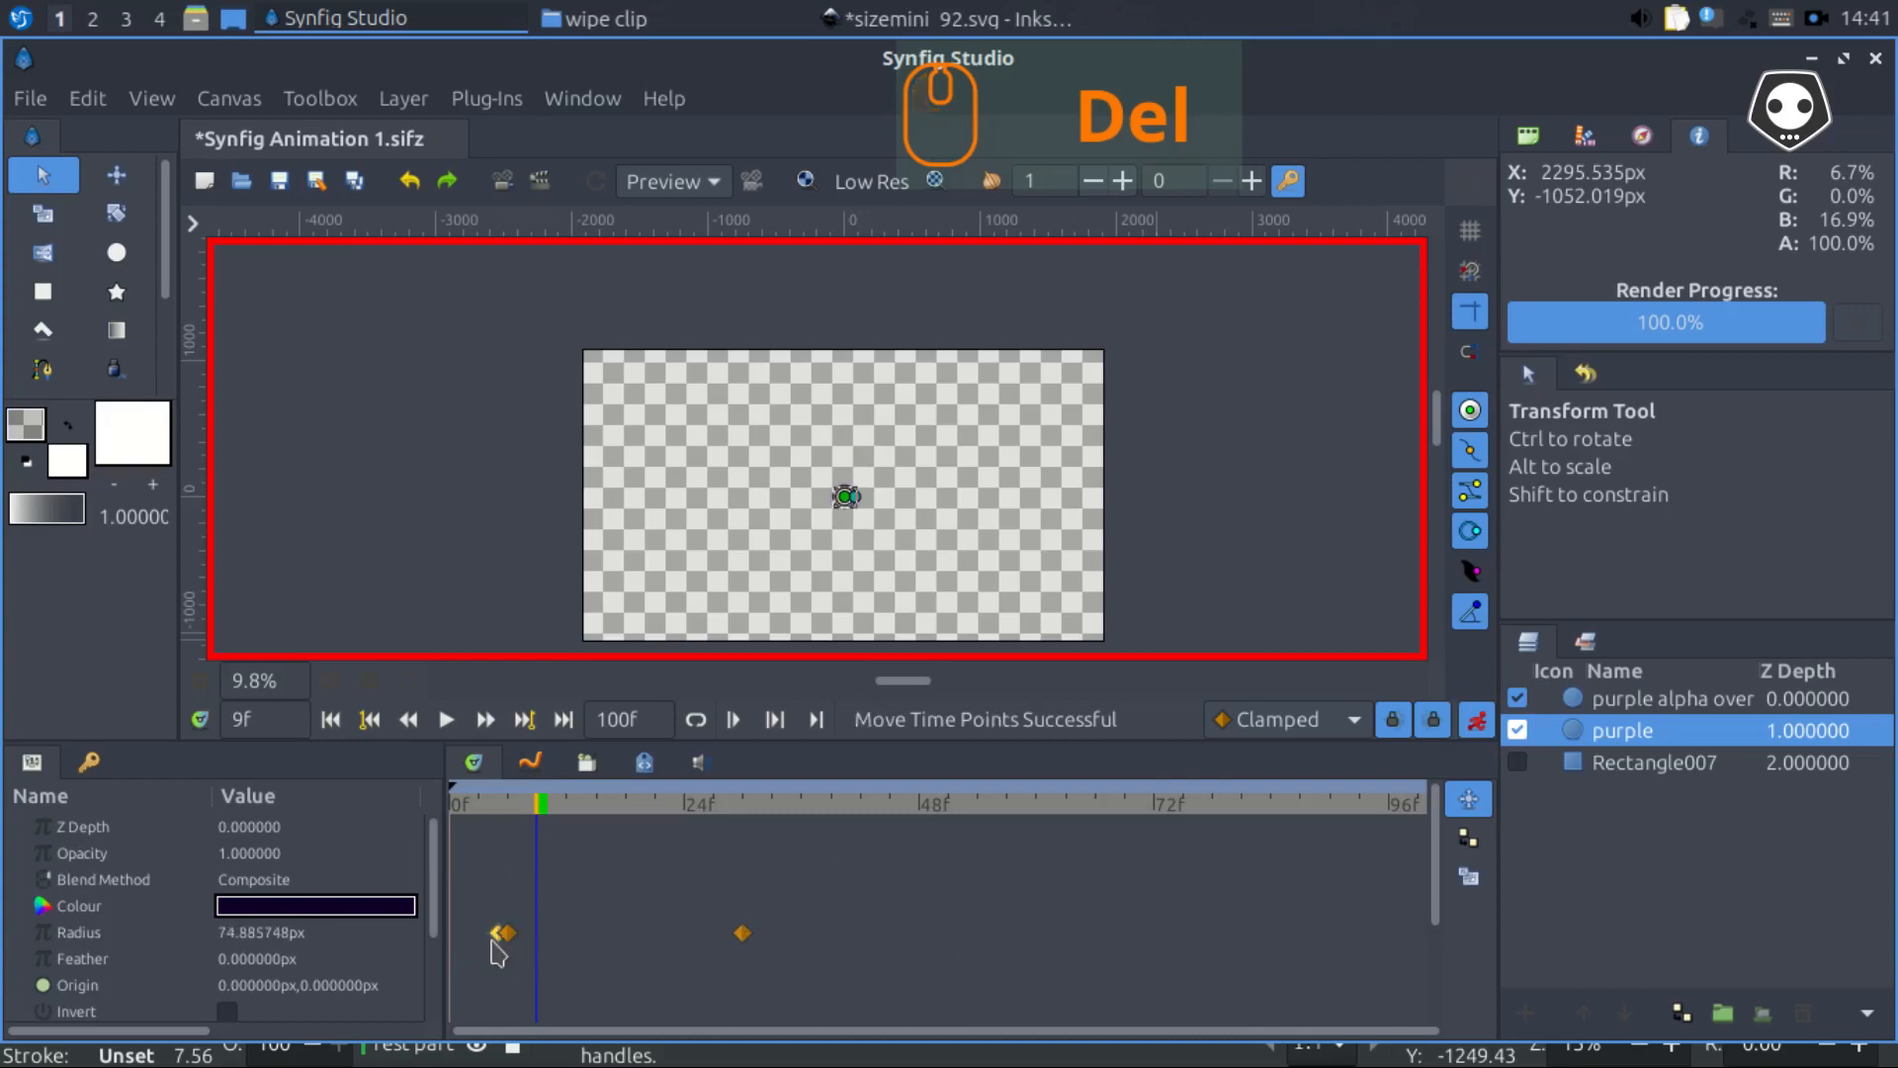
{"action": "key", "text": "Delete"}
{"action": "left_click_drag", "start_coordinate": [825, 1001], "coordinate": [605, 927]}
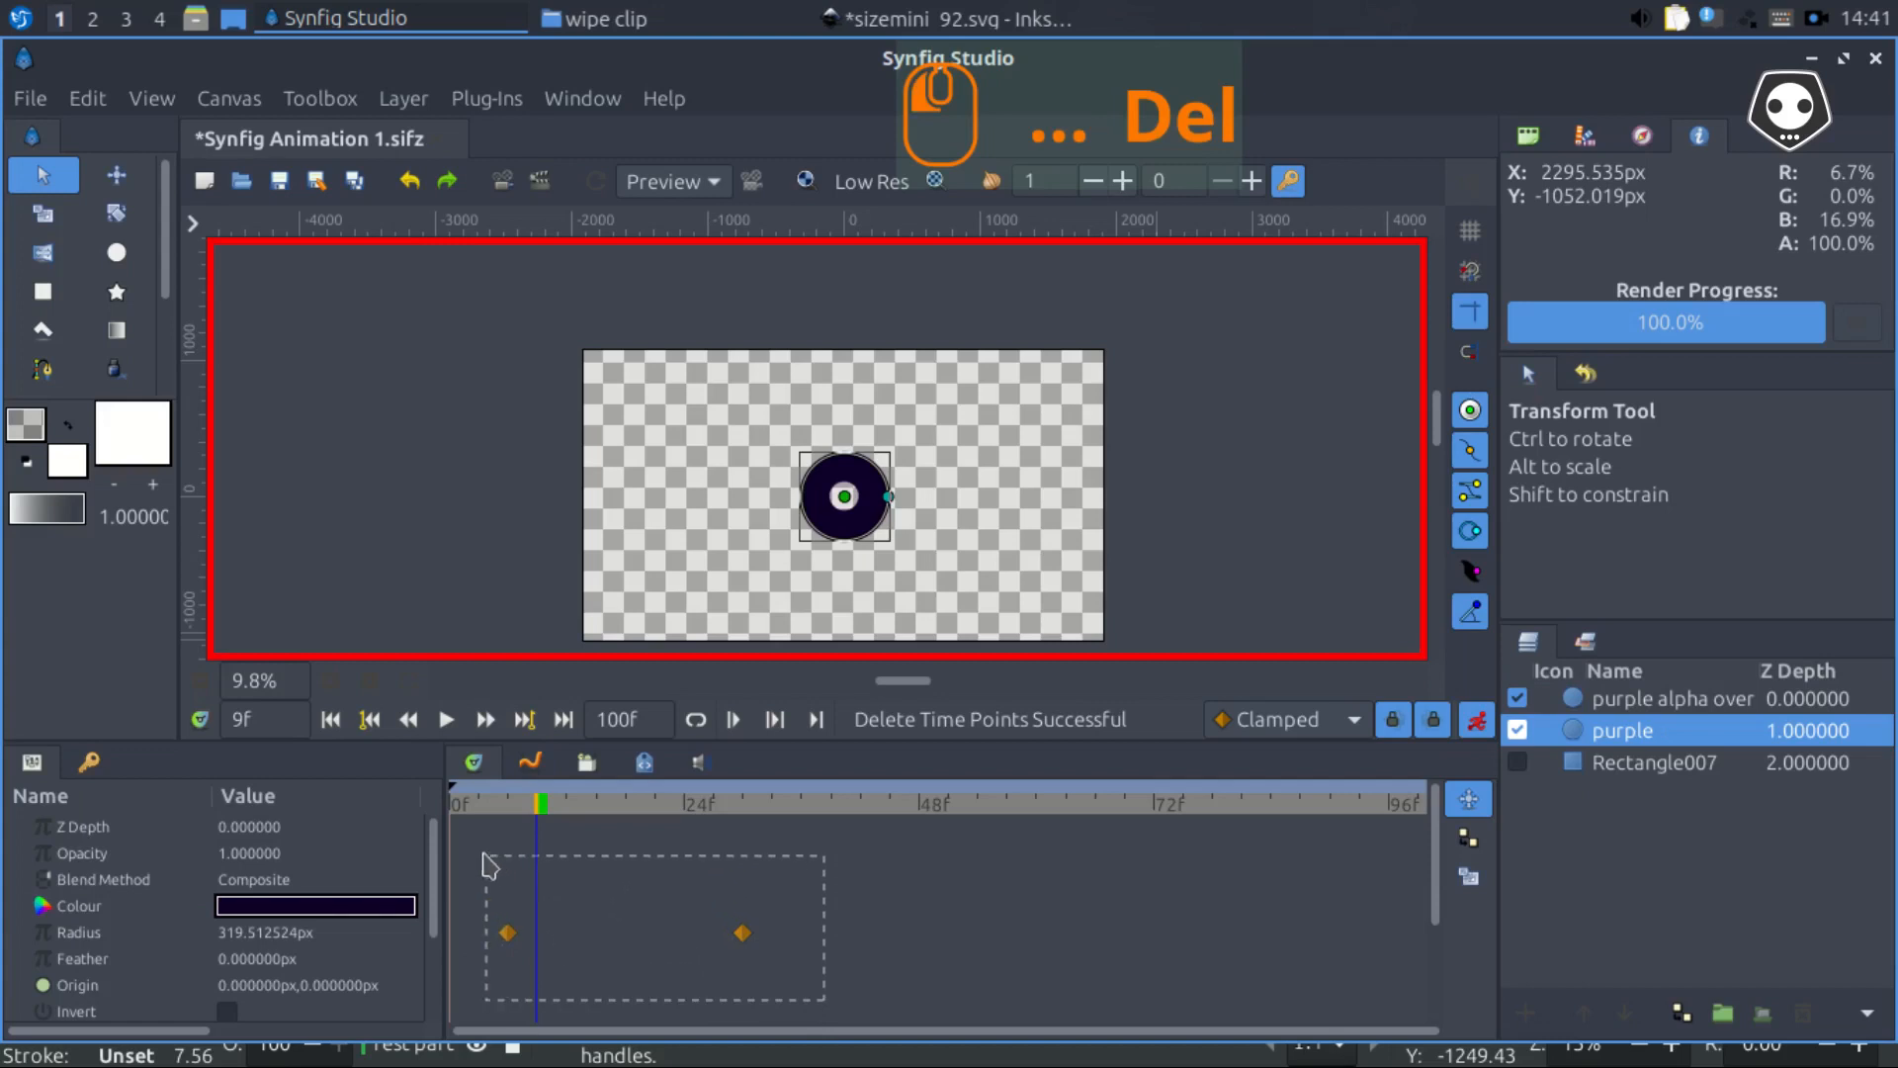
{"action": "left_click_drag", "start_coordinate": [483, 855], "coordinate": [483, 855]}
{"action": "left_click_drag", "start_coordinate": [507, 932], "coordinate": [452, 939]}
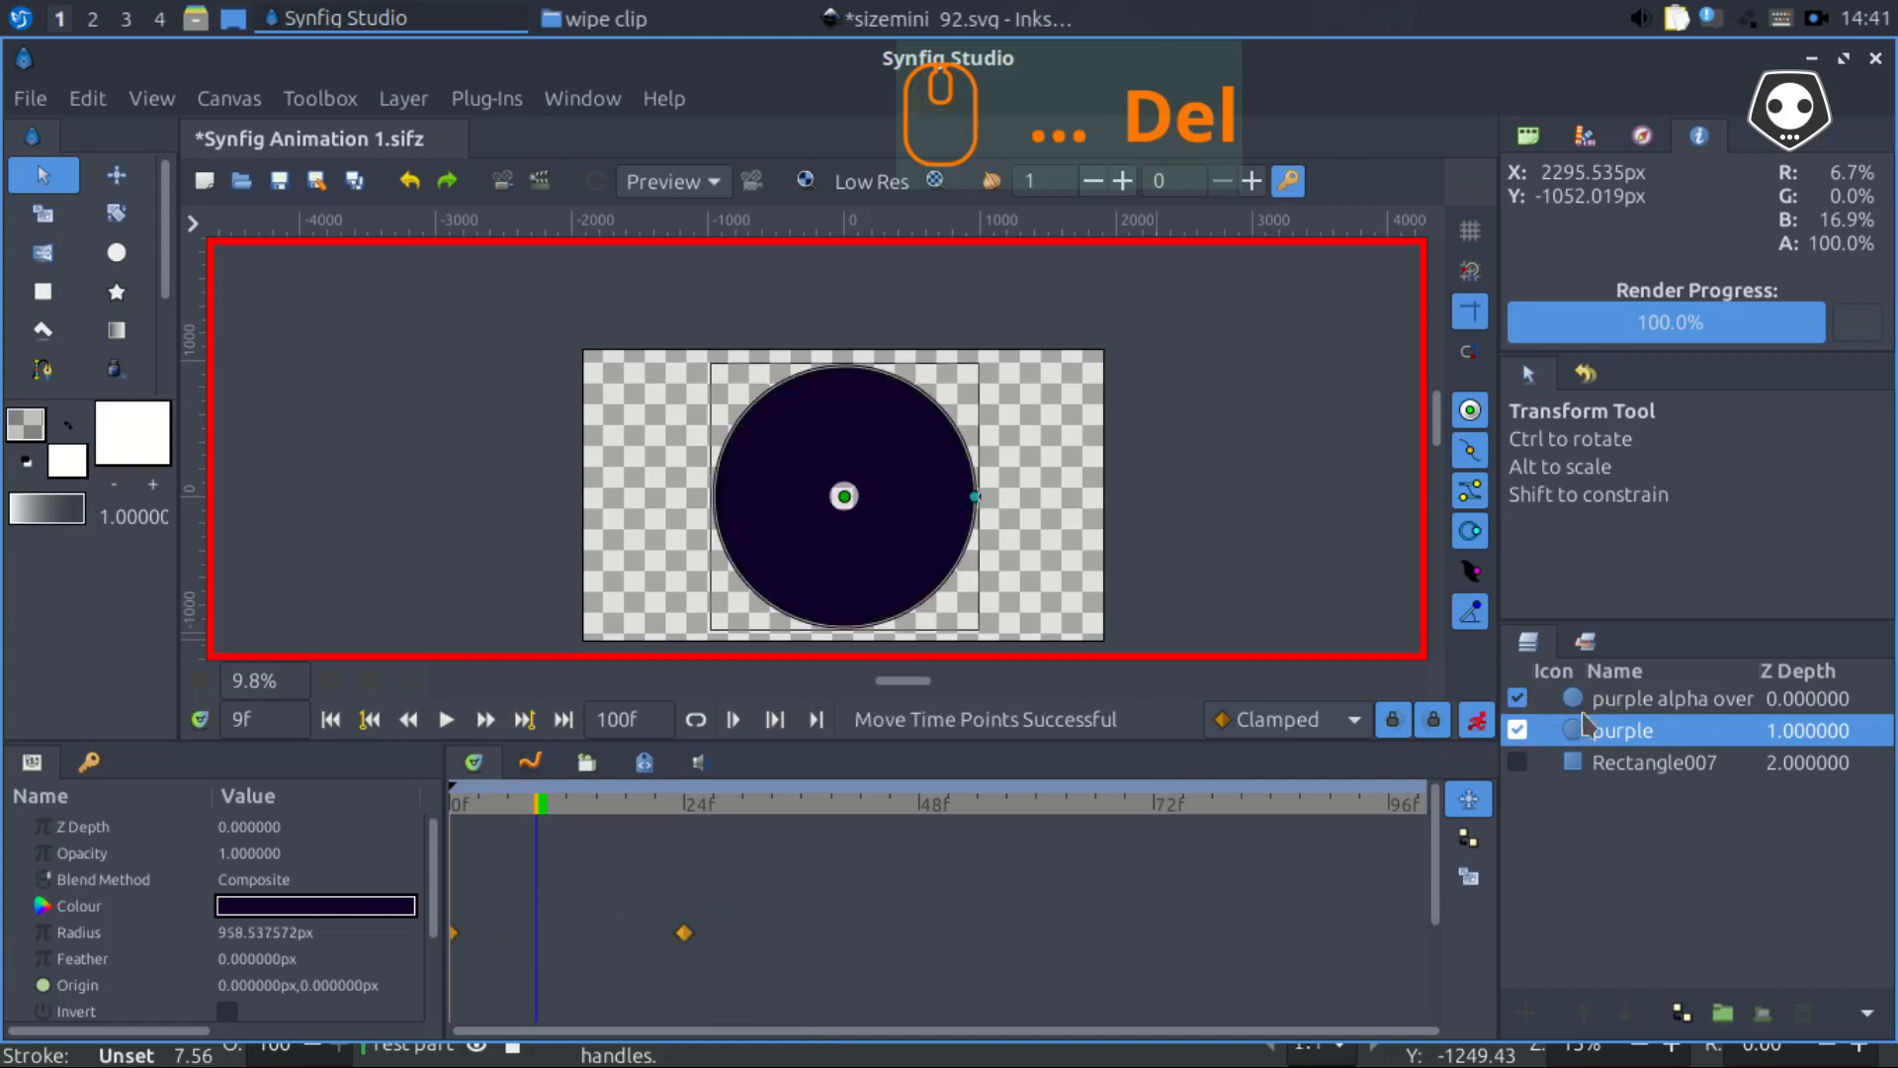
Shift the radius waypoints of purple alpha over to frames 24 and 48, and scrub to frame 37
{"action": "left_click", "coordinate": [1550, 704]}
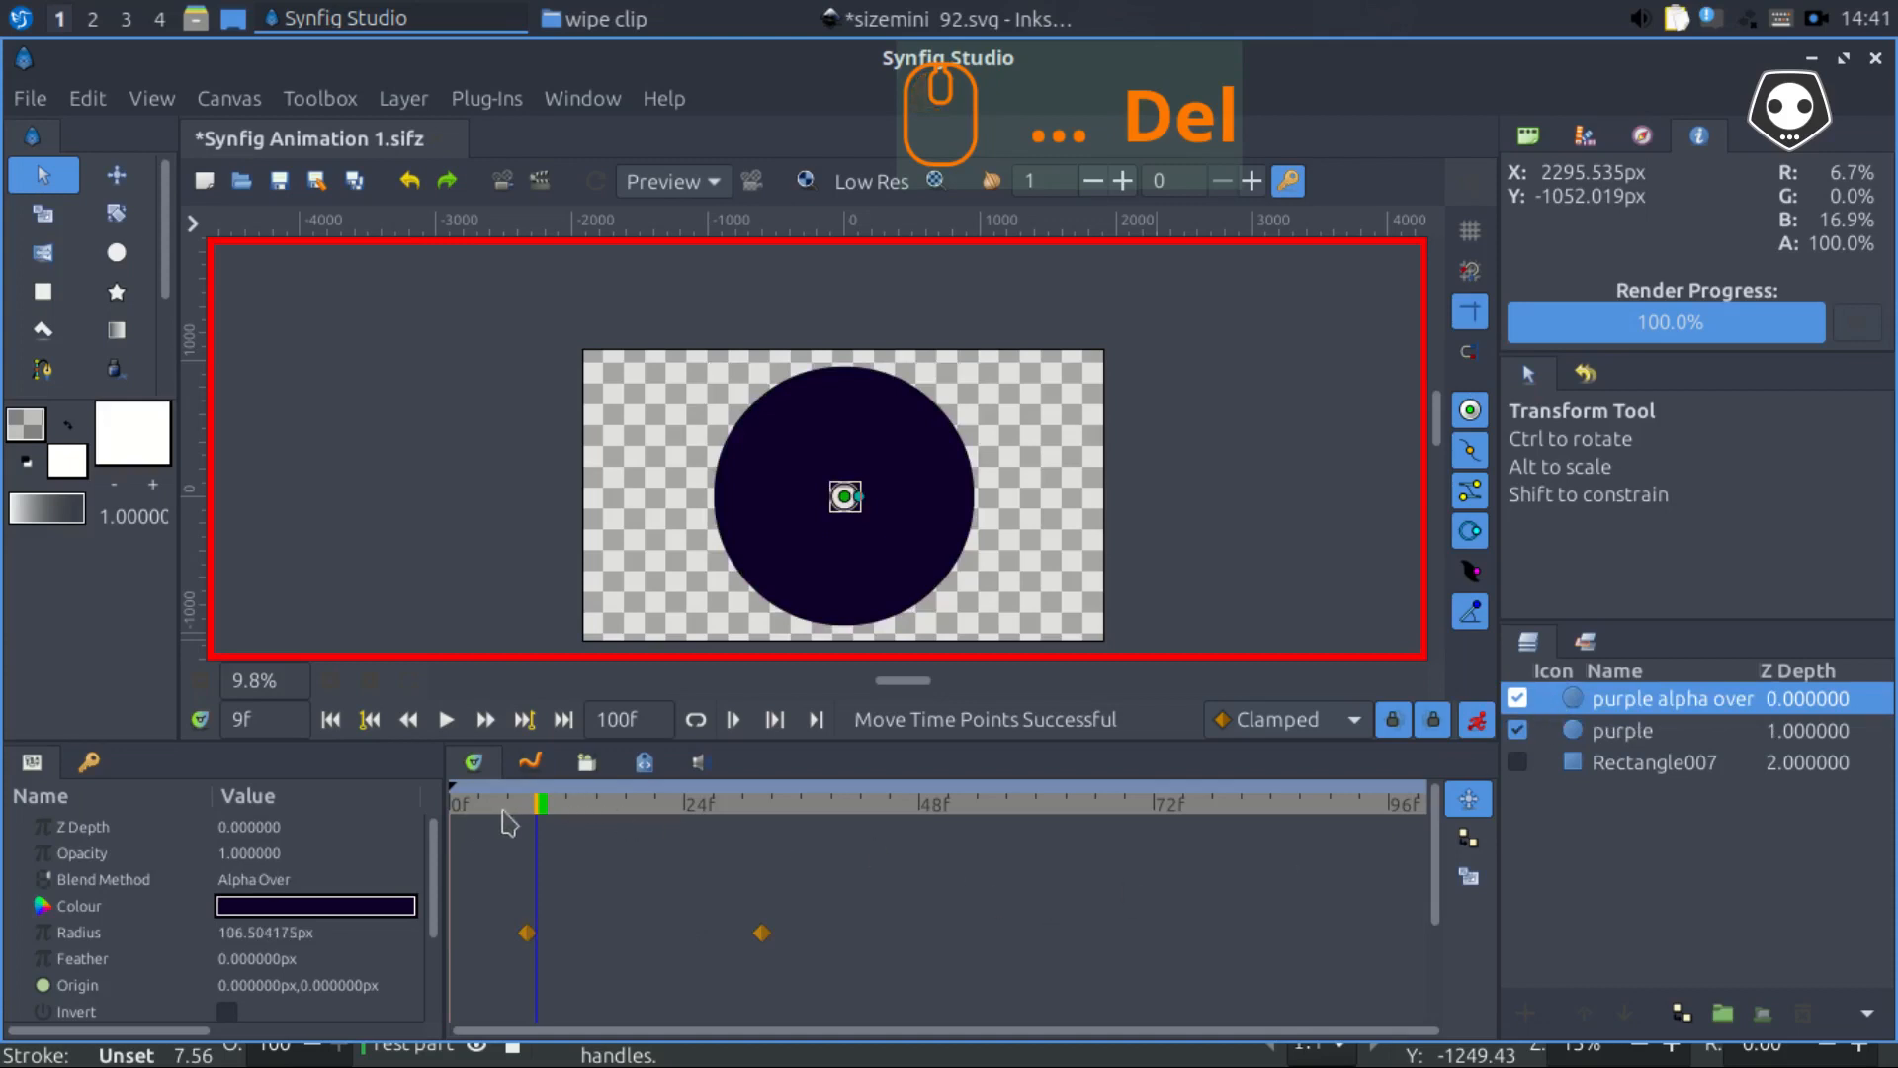
{"action": "left_click_drag", "start_coordinate": [540, 810], "coordinate": [689, 840]}
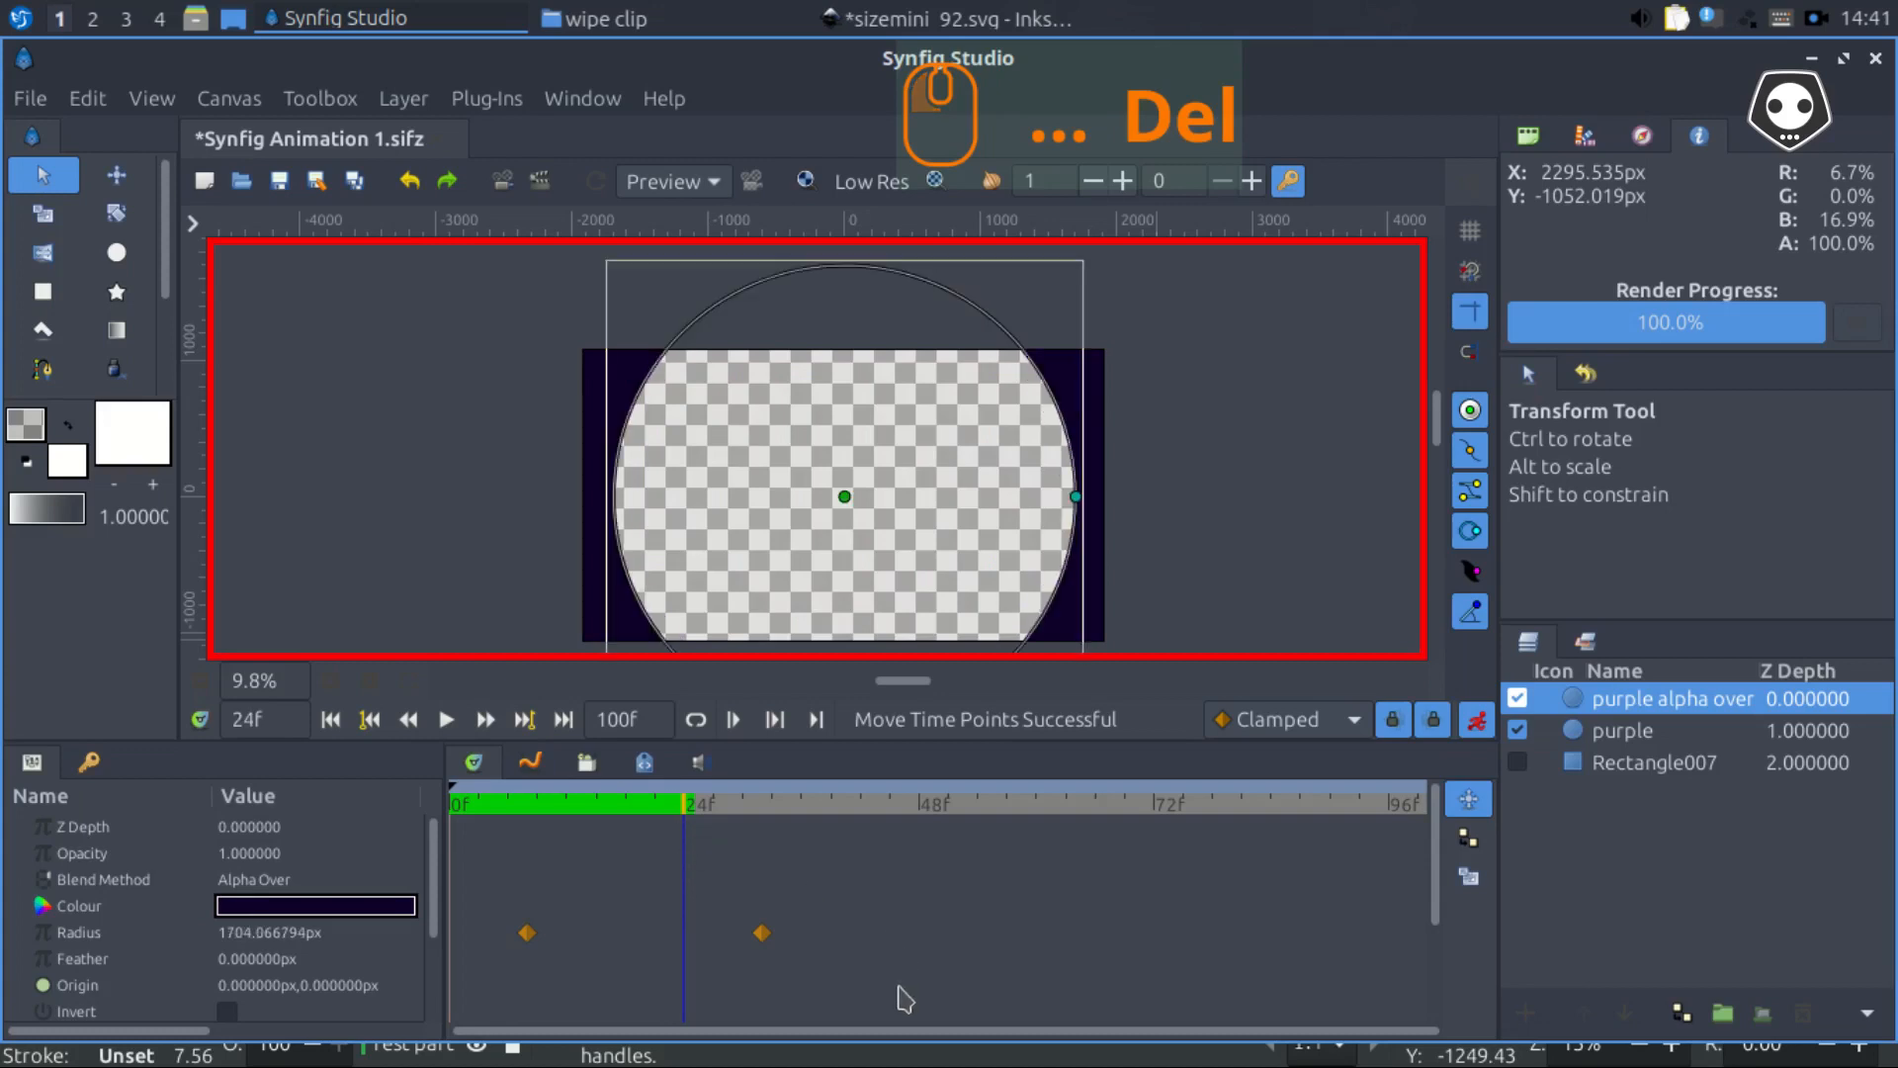
{"action": "left_click", "coordinate": [1536, 697]}
{"action": "left_click_drag", "start_coordinate": [870, 979], "coordinate": [504, 830]}
{"action": "left_click_drag", "start_coordinate": [527, 931], "coordinate": [684, 931]}
{"action": "left_click_drag", "start_coordinate": [685, 805], "coordinate": [812, 819]}
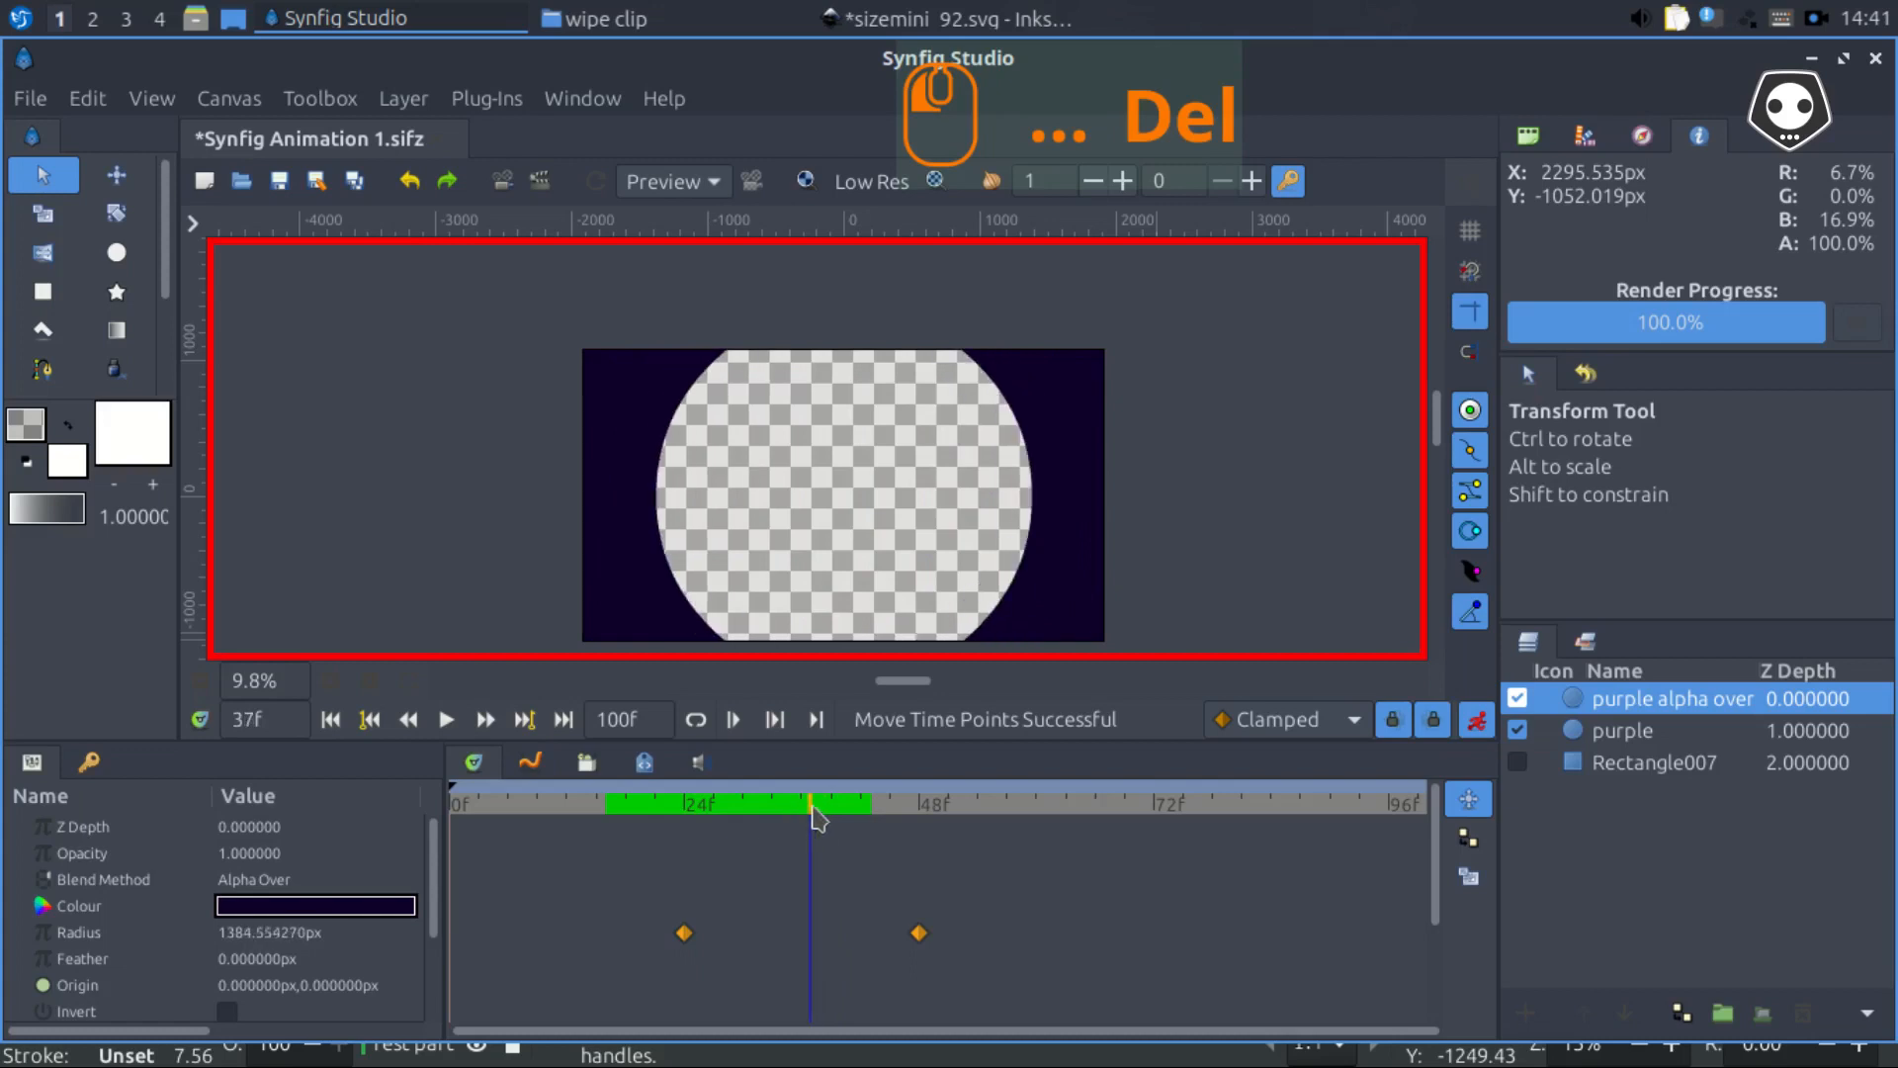
Save the file, and duplicate the purple layer with the copy raised to the top of the layer stack
{"action": "left_click", "coordinate": [1615, 737]}
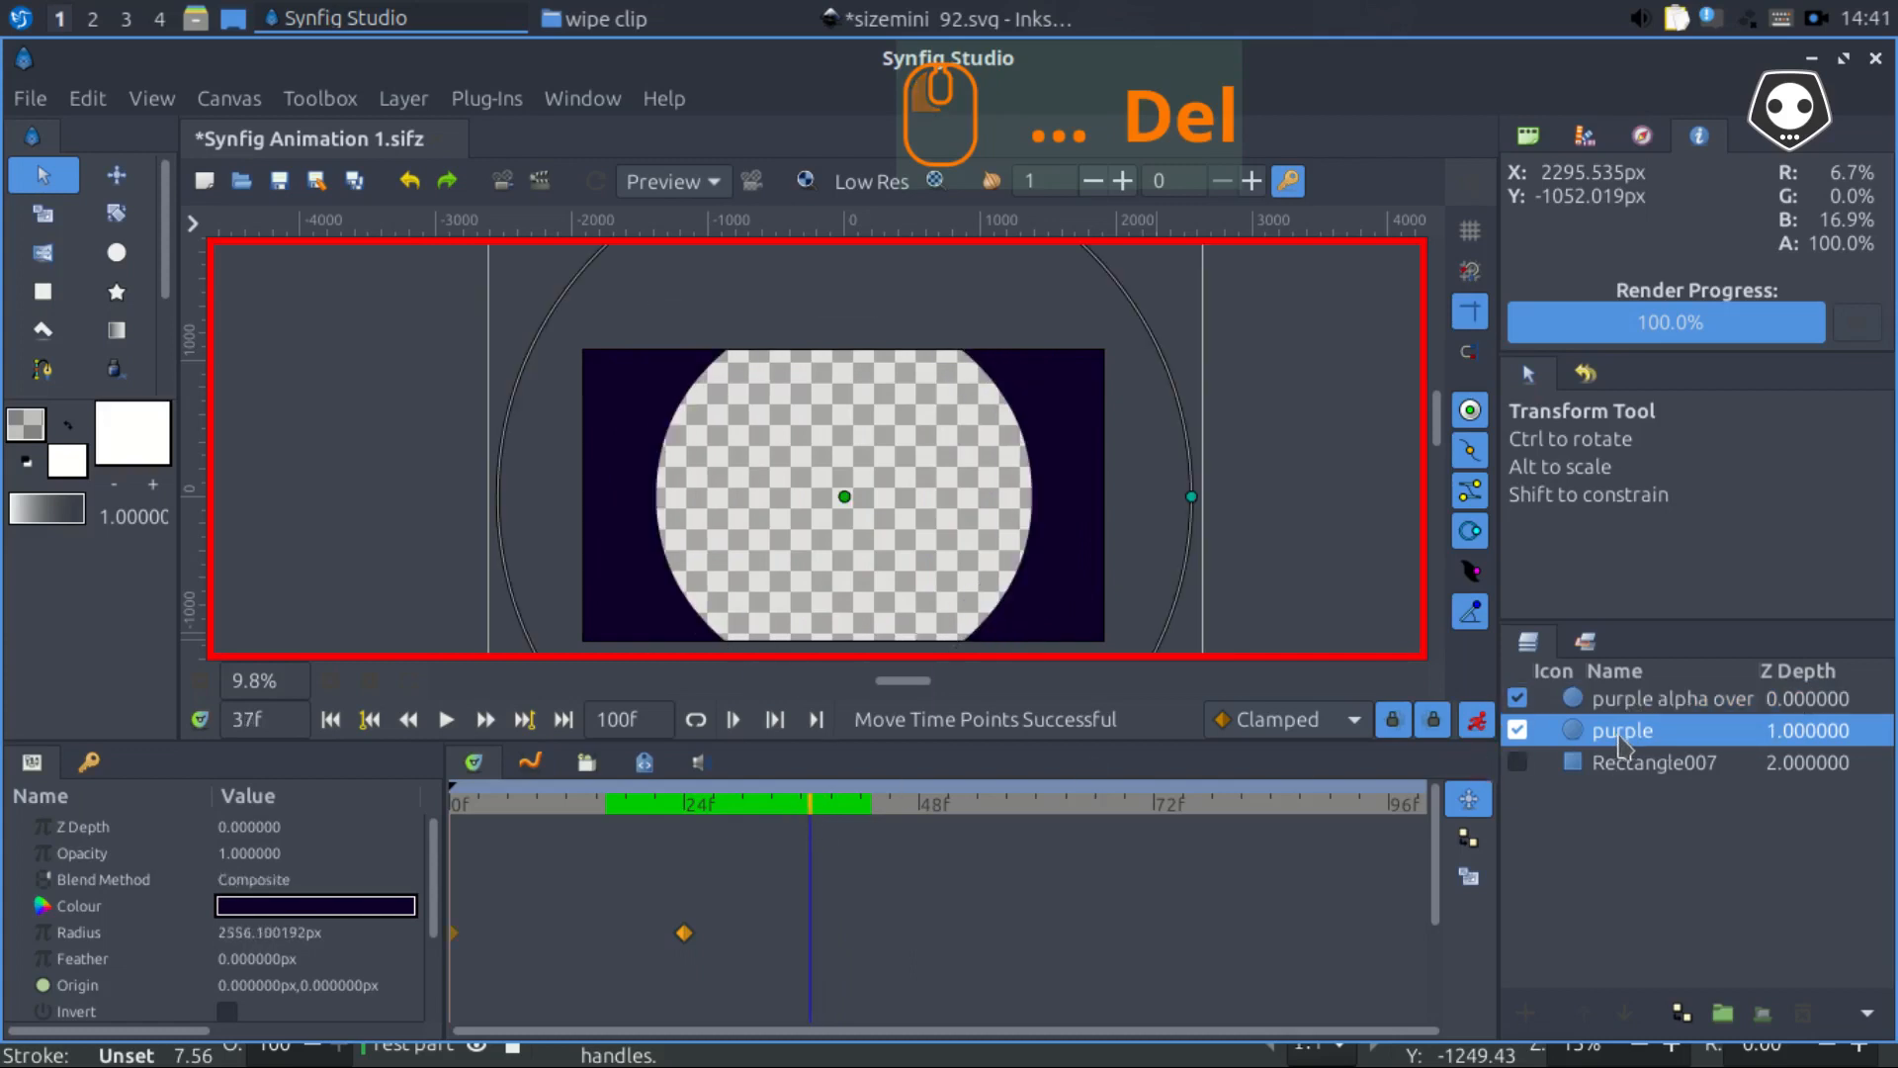
{"action": "key", "text": "ctrl+s"}
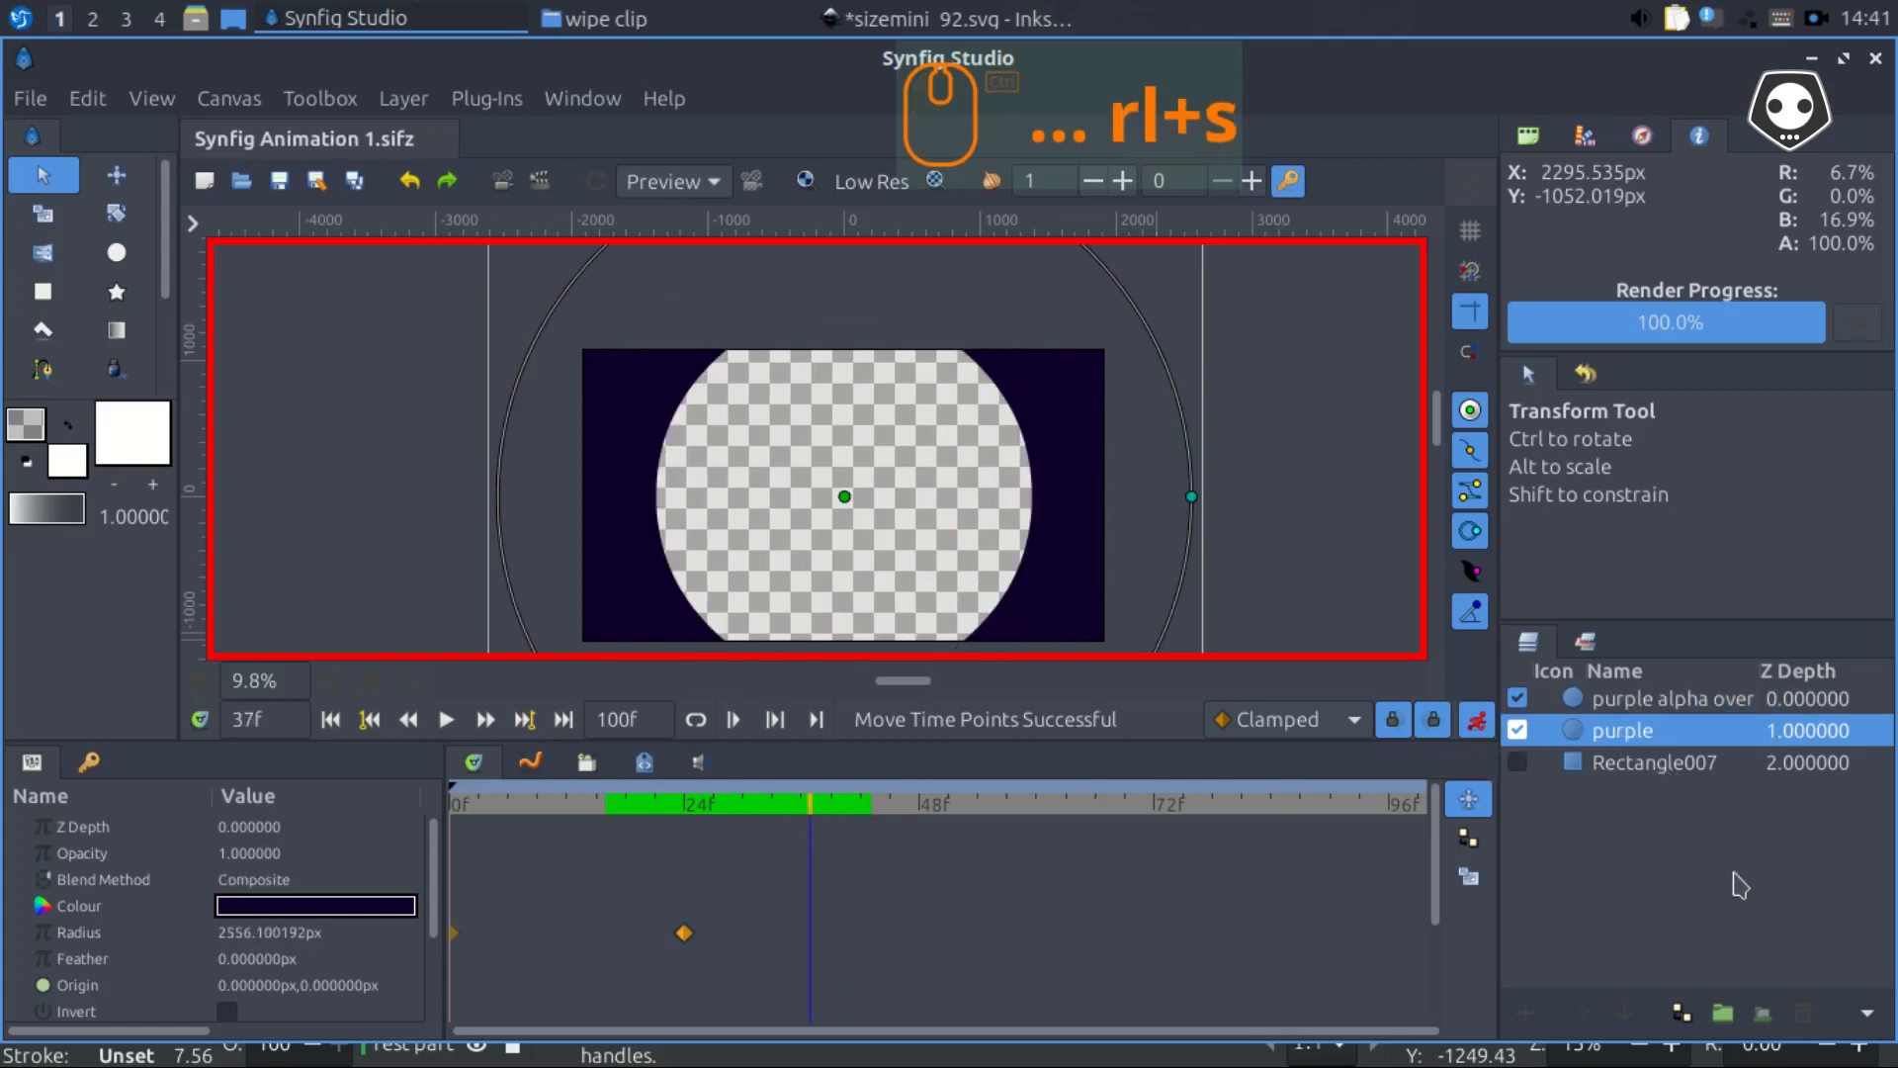
{"action": "left_click", "coordinate": [1682, 1012]}
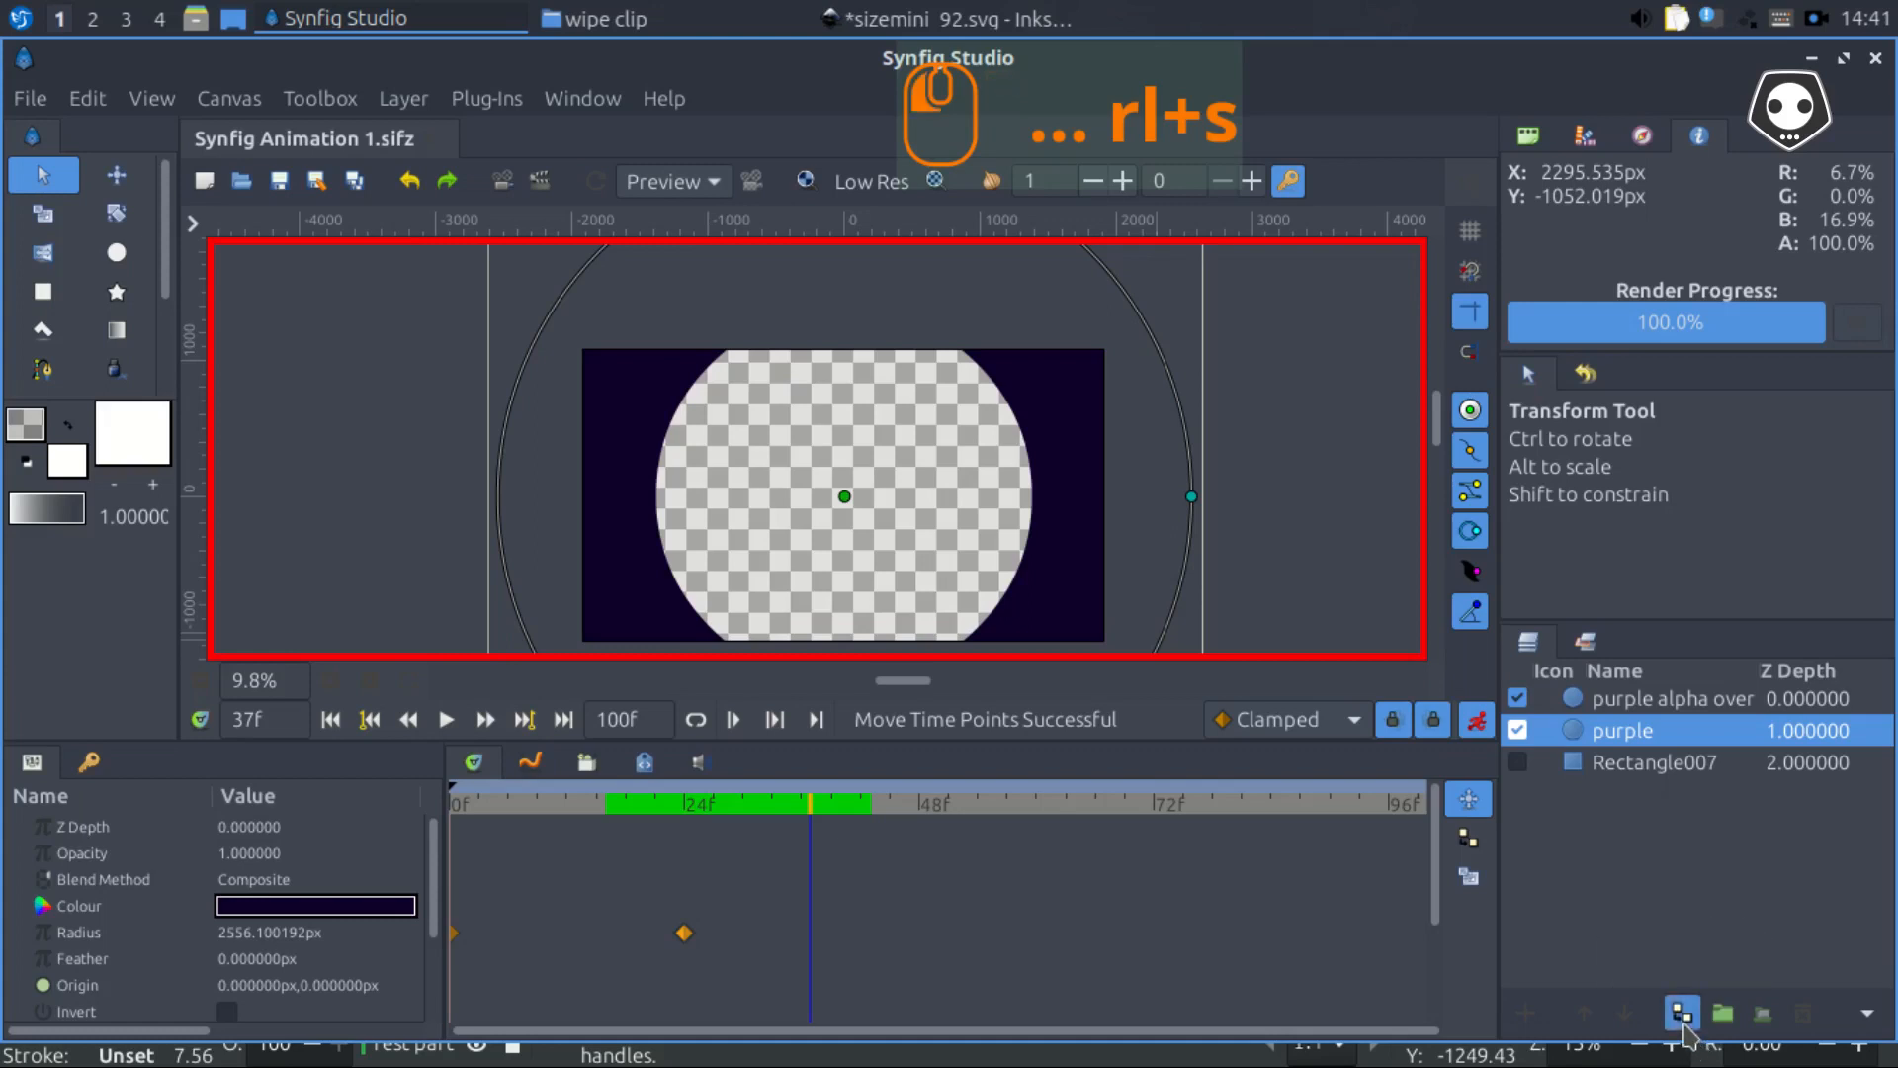
{"action": "left_click", "coordinate": [1611, 767]}
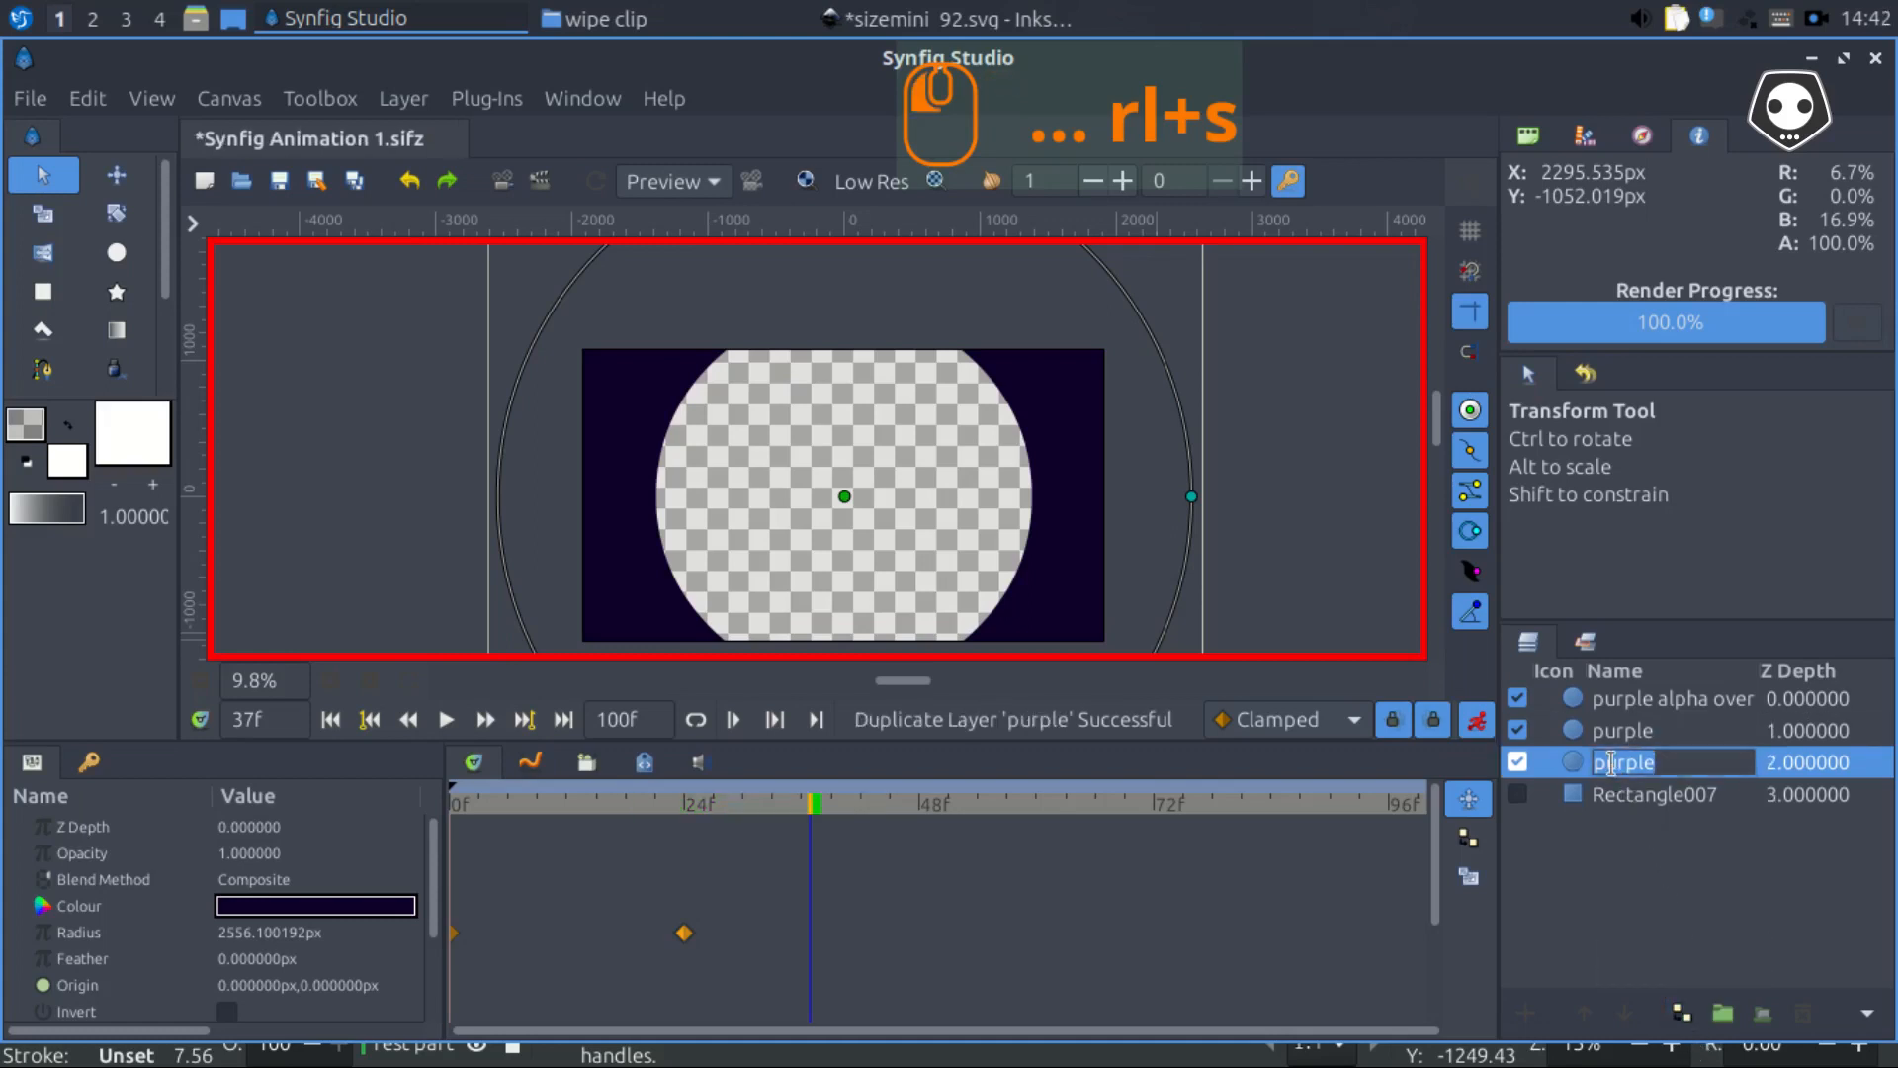
{"action": "left_click", "coordinate": [1544, 770]}
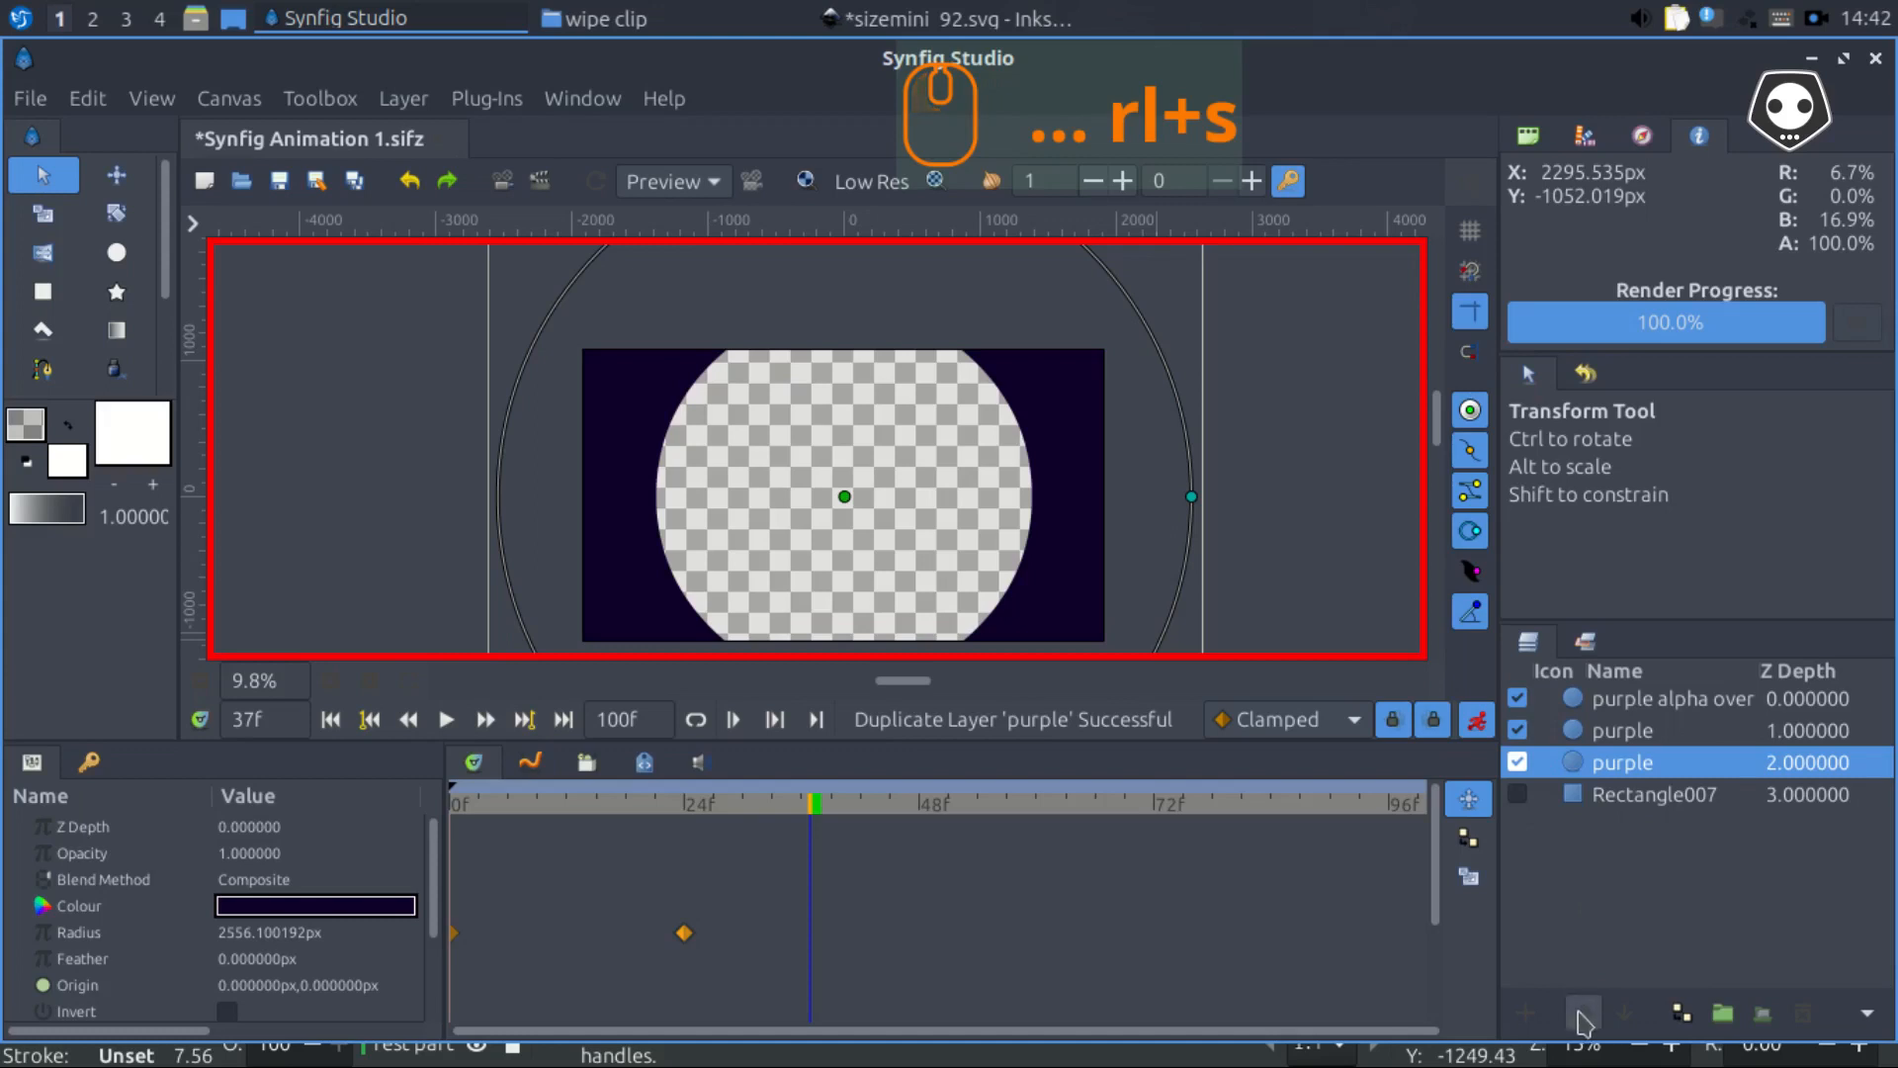
{"action": "left_click", "coordinate": [1582, 1013]}
{"action": "left_click", "coordinate": [1581, 1012]}
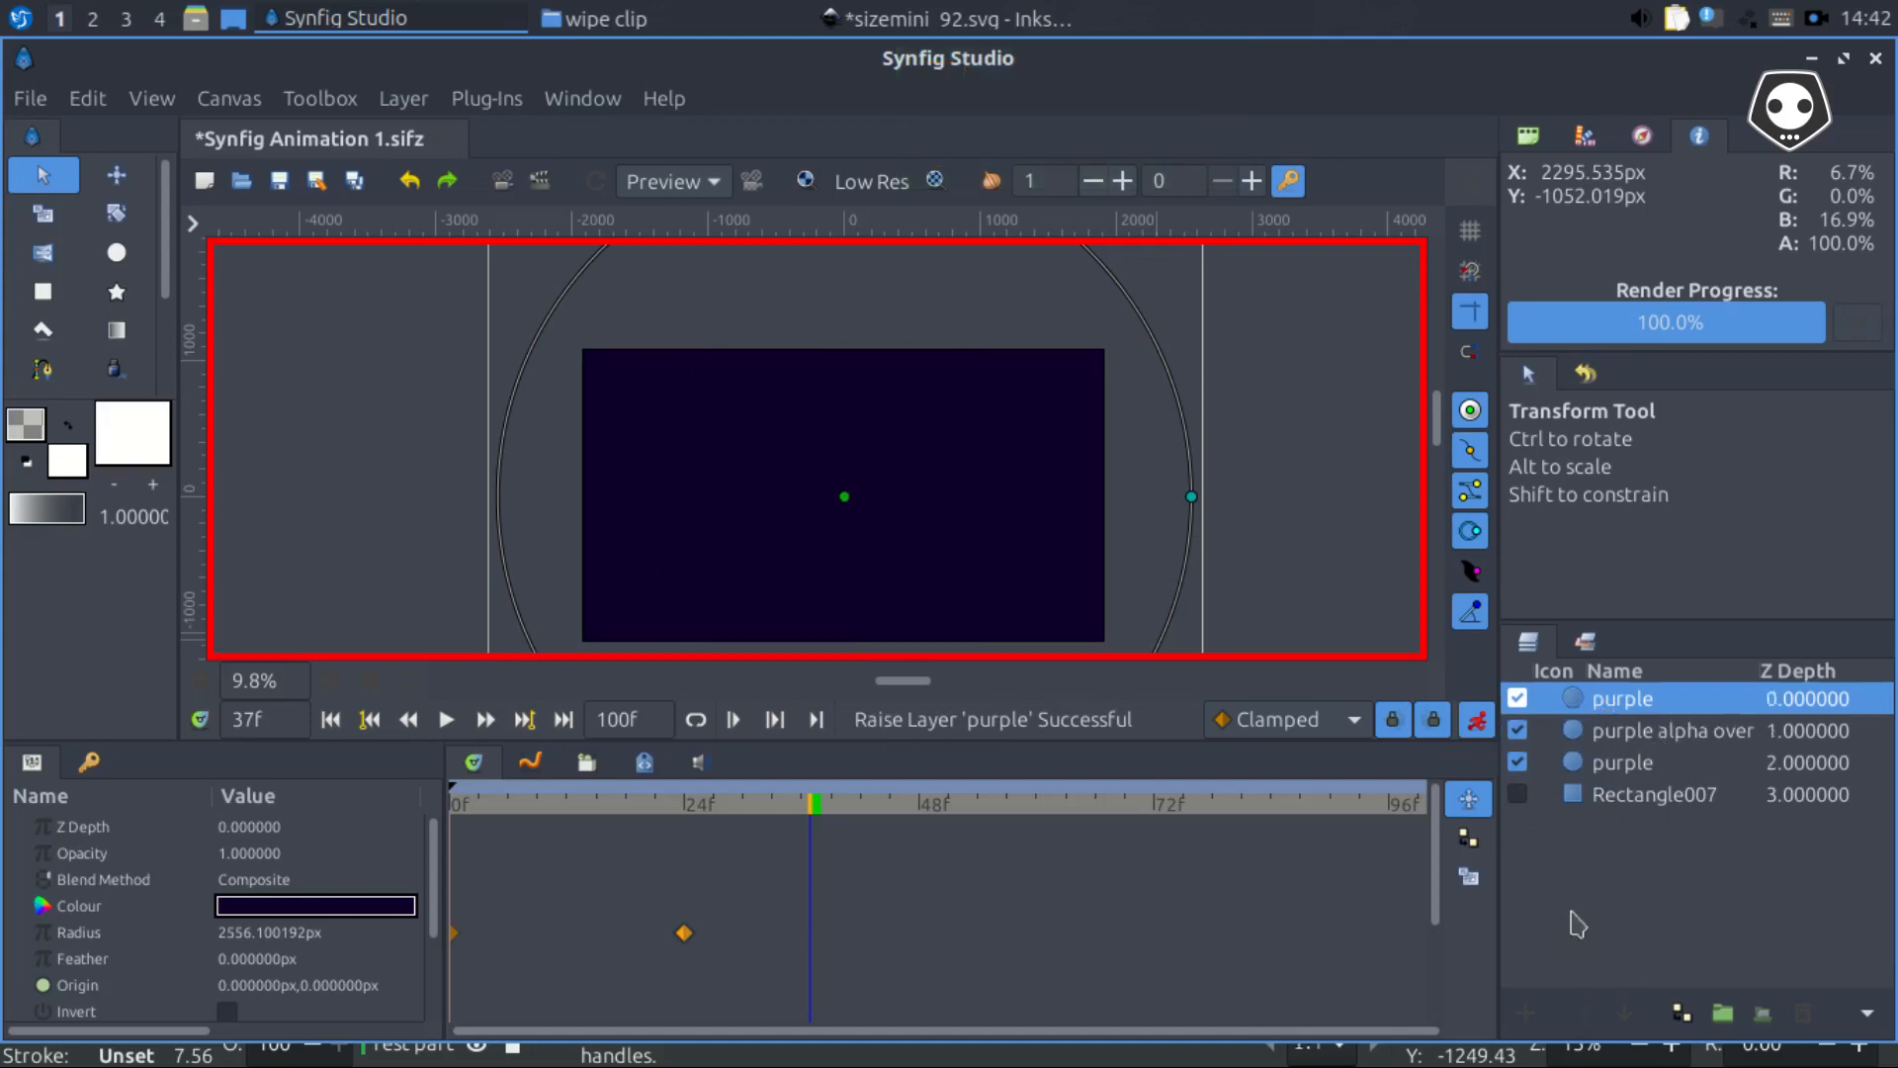
With the top purple layer's colour open for editing, look up the yellow circle's fill code in Inkscape and return to Synfig Studio
{"action": "double_click", "coordinate": [332, 909]}
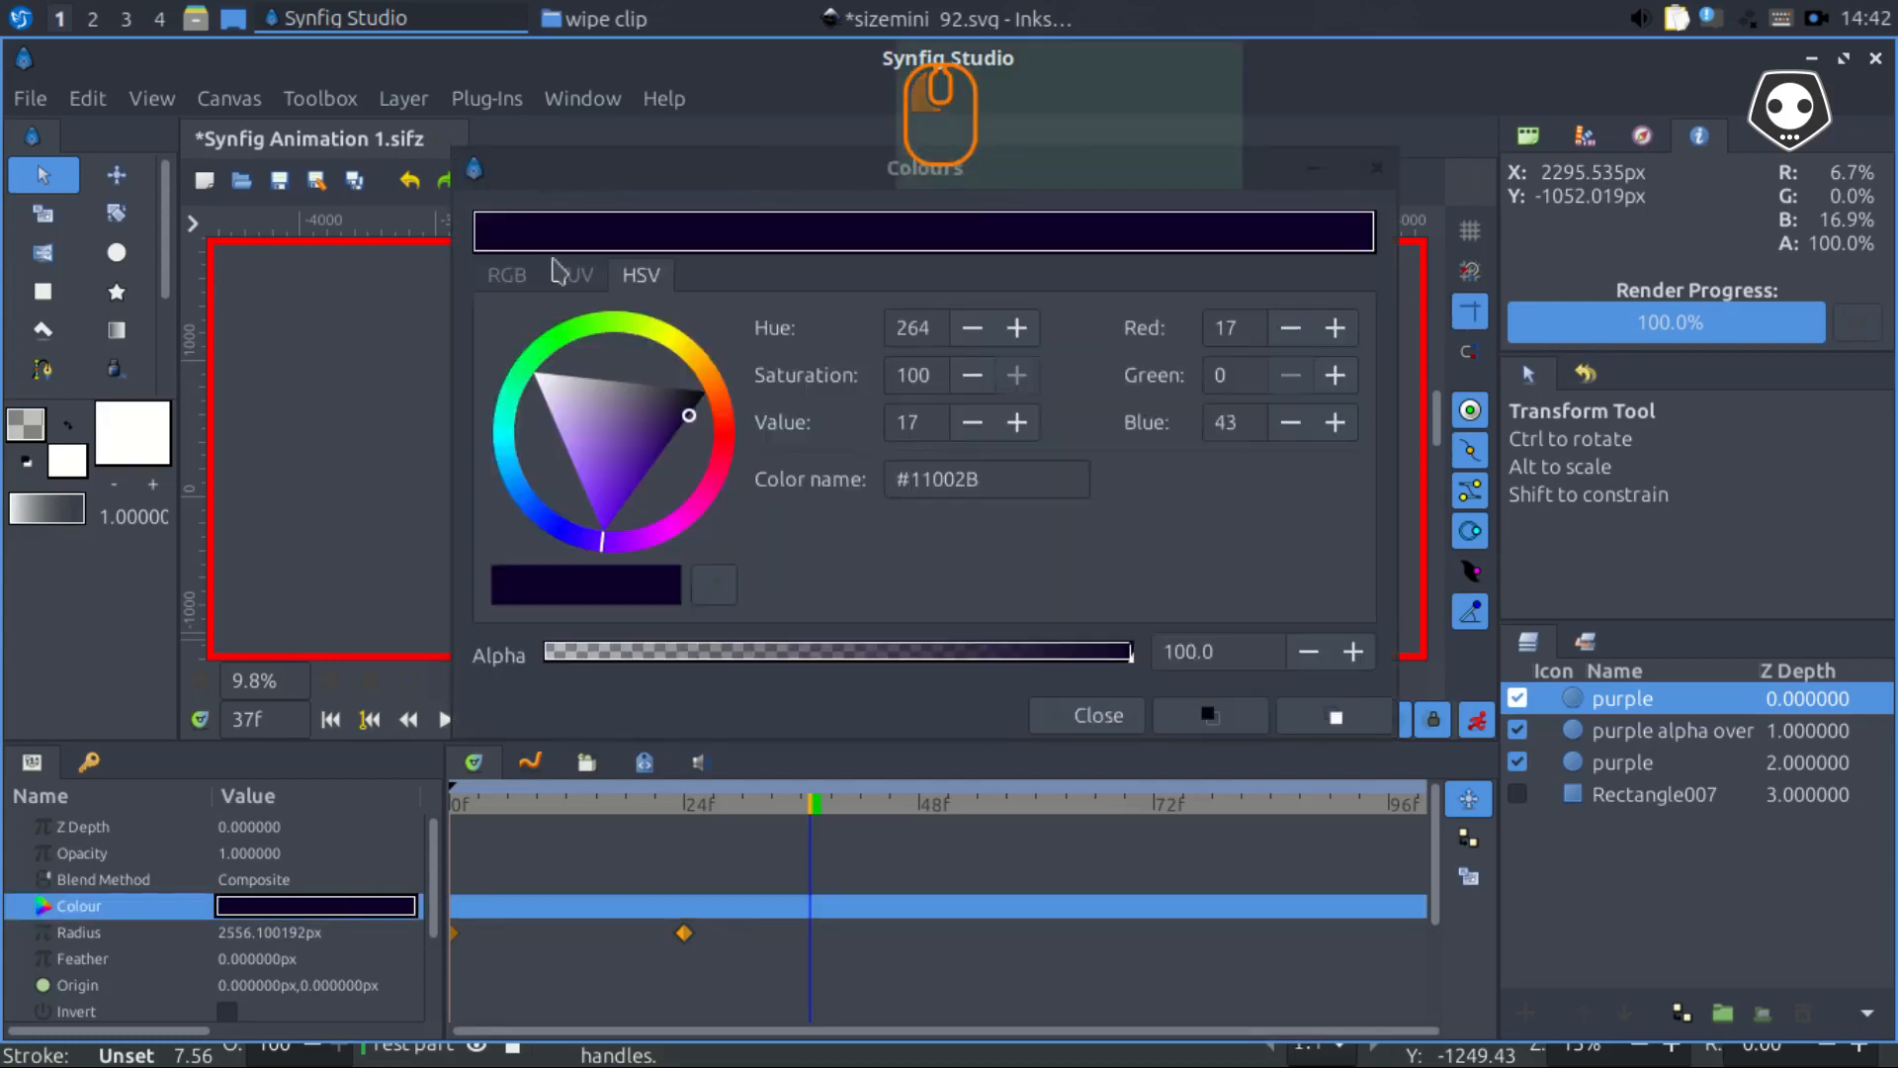
{"action": "left_click", "coordinate": [896, 19]}
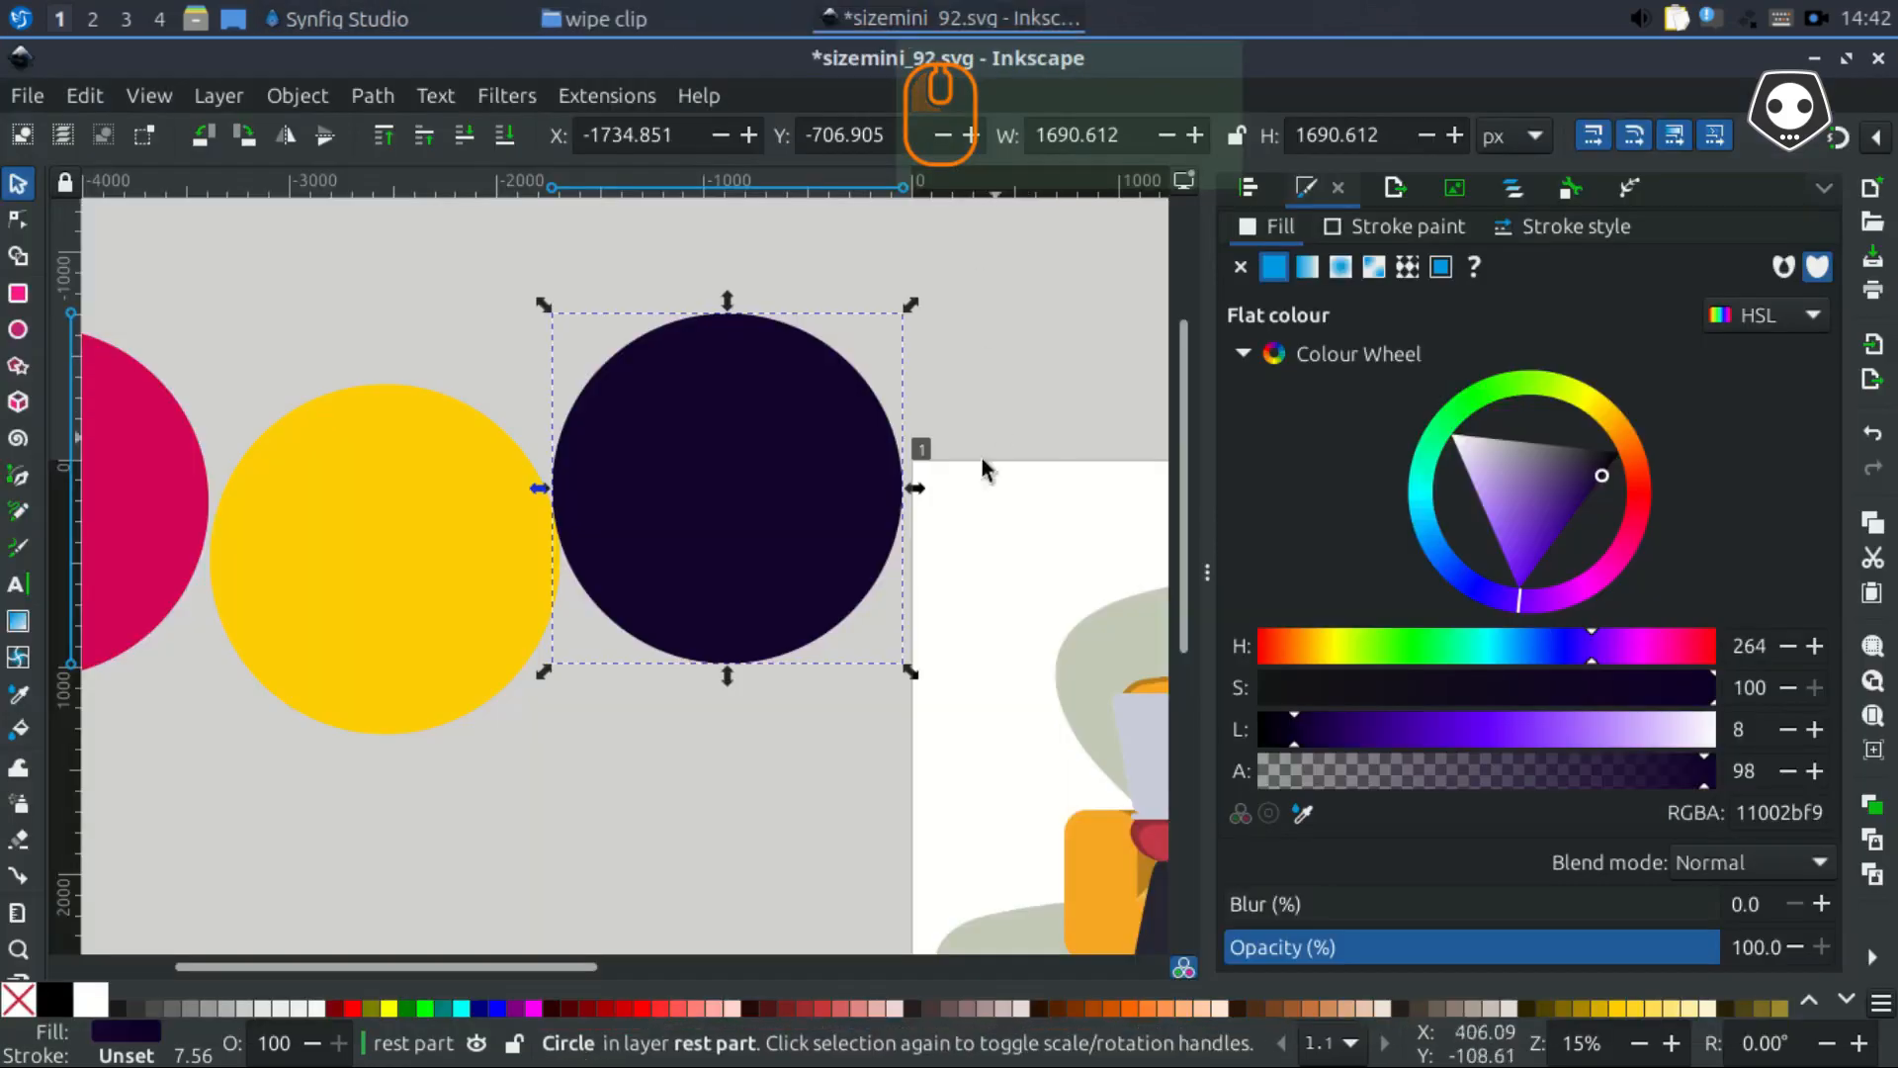
{"action": "scroll", "coordinate": [546, 648], "scroll_direction": "left", "scroll_amount": 5}
{"action": "left_click", "coordinate": [552, 572]}
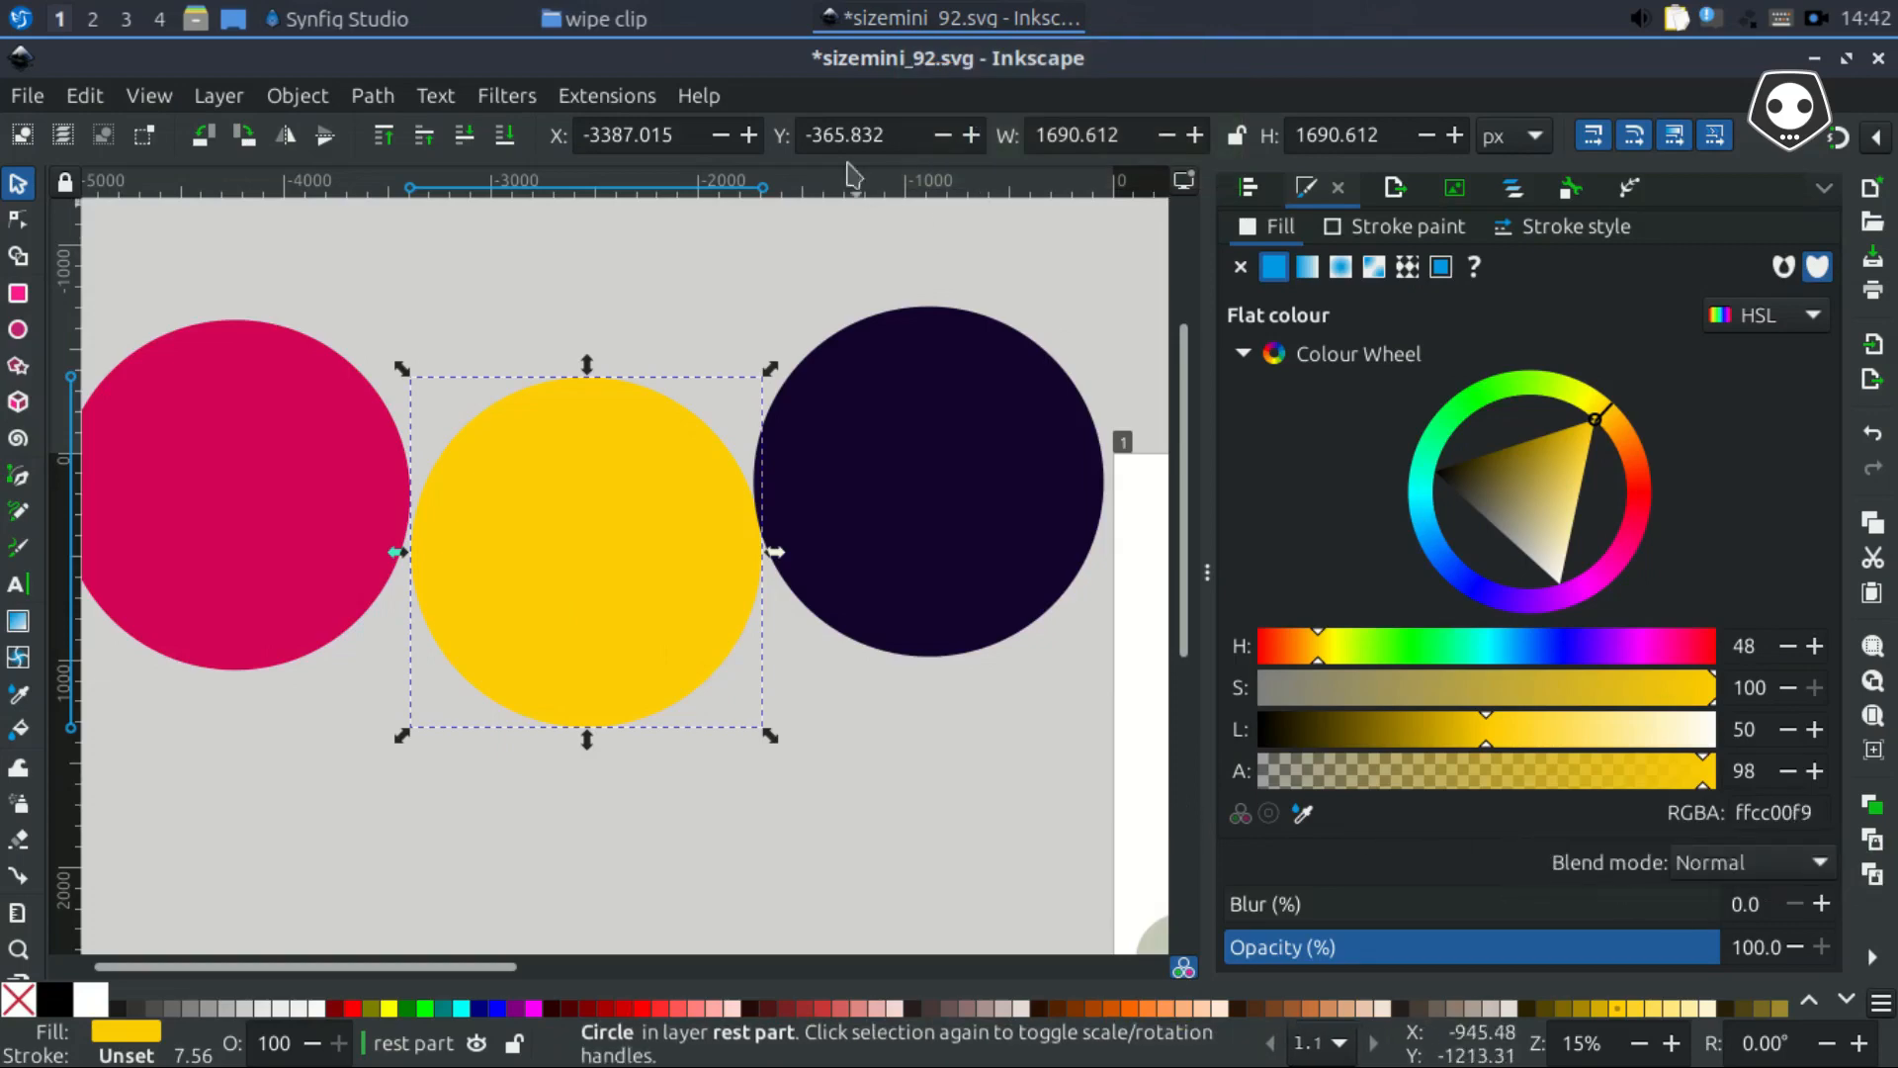
{"action": "left_click", "coordinate": [316, 17]}
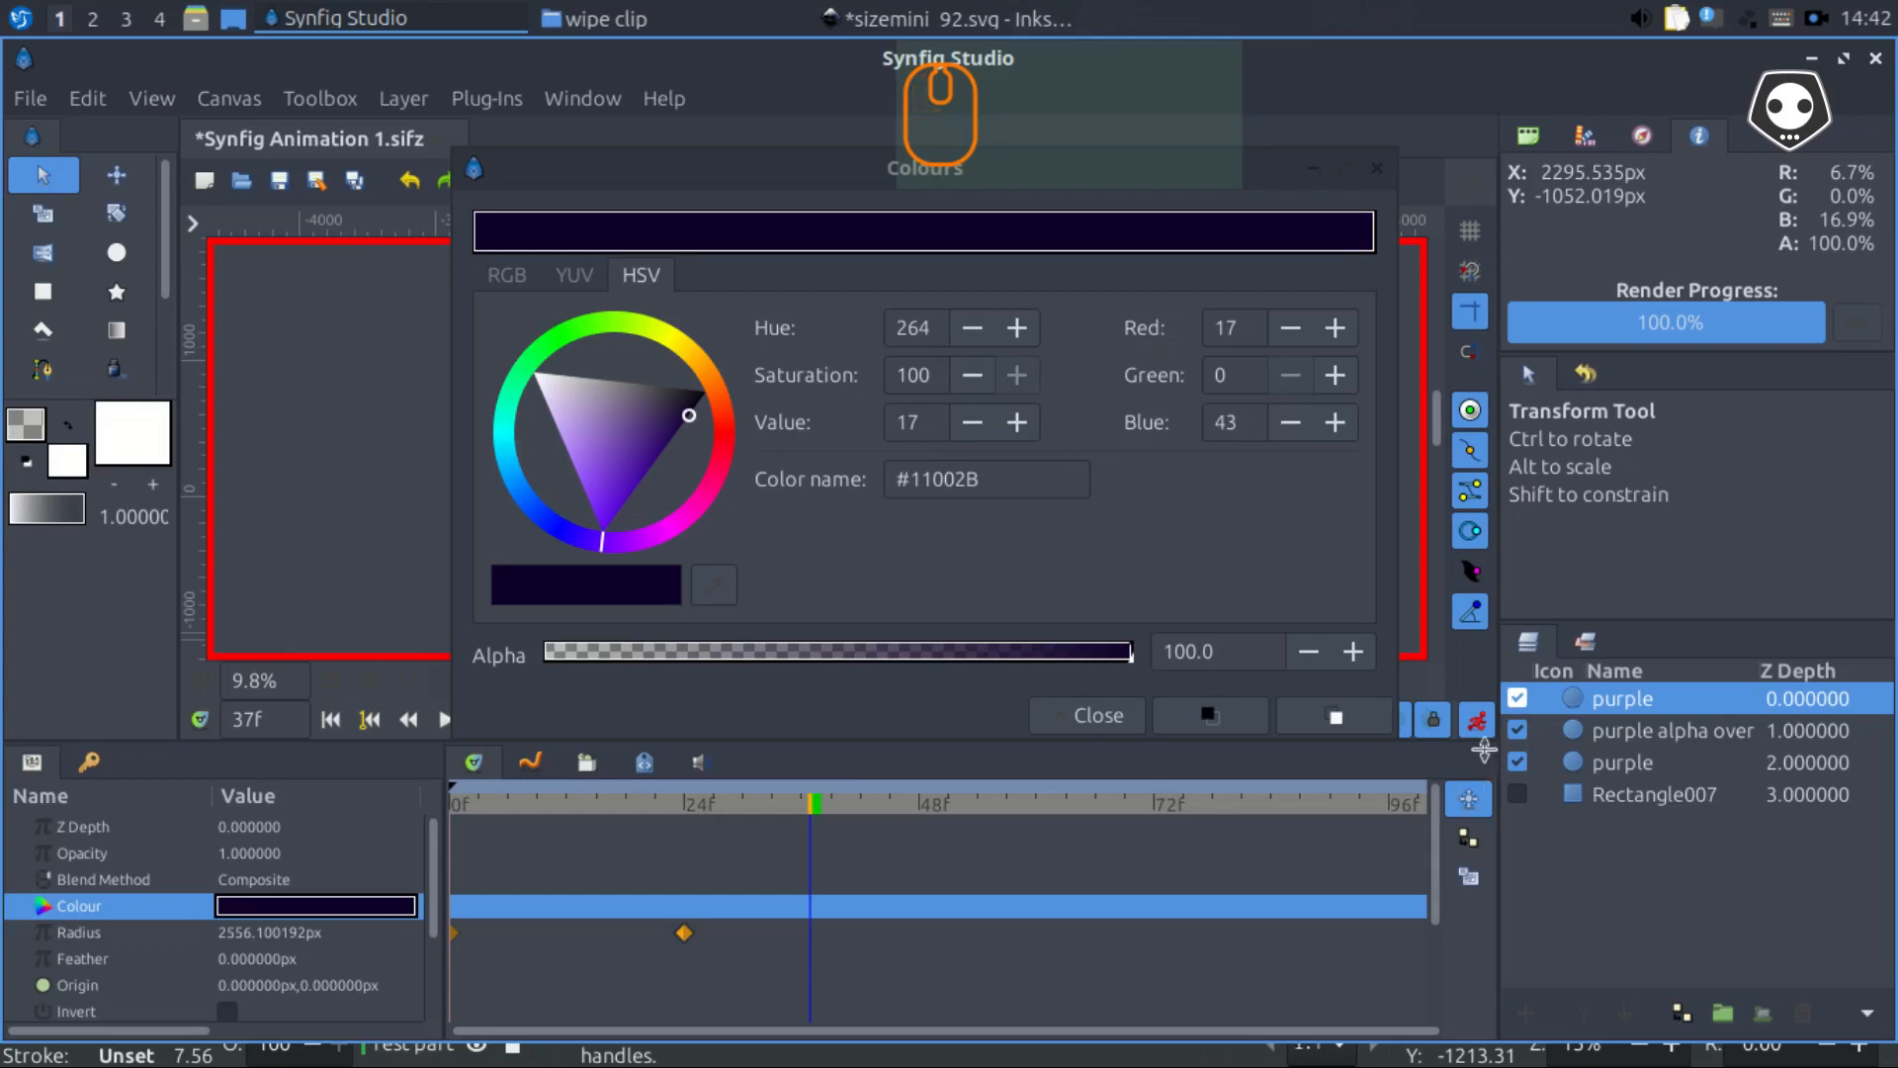
Set the top purple layer's colour to yellow #FFCC00
{"action": "left_click", "coordinate": [979, 479]}
{"action": "key", "text": "BackSpace"}
{"action": "key", "text": "BackSpace"}
{"action": "key", "text": "BackSpace"}
{"action": "key", "text": "BackSpace"}
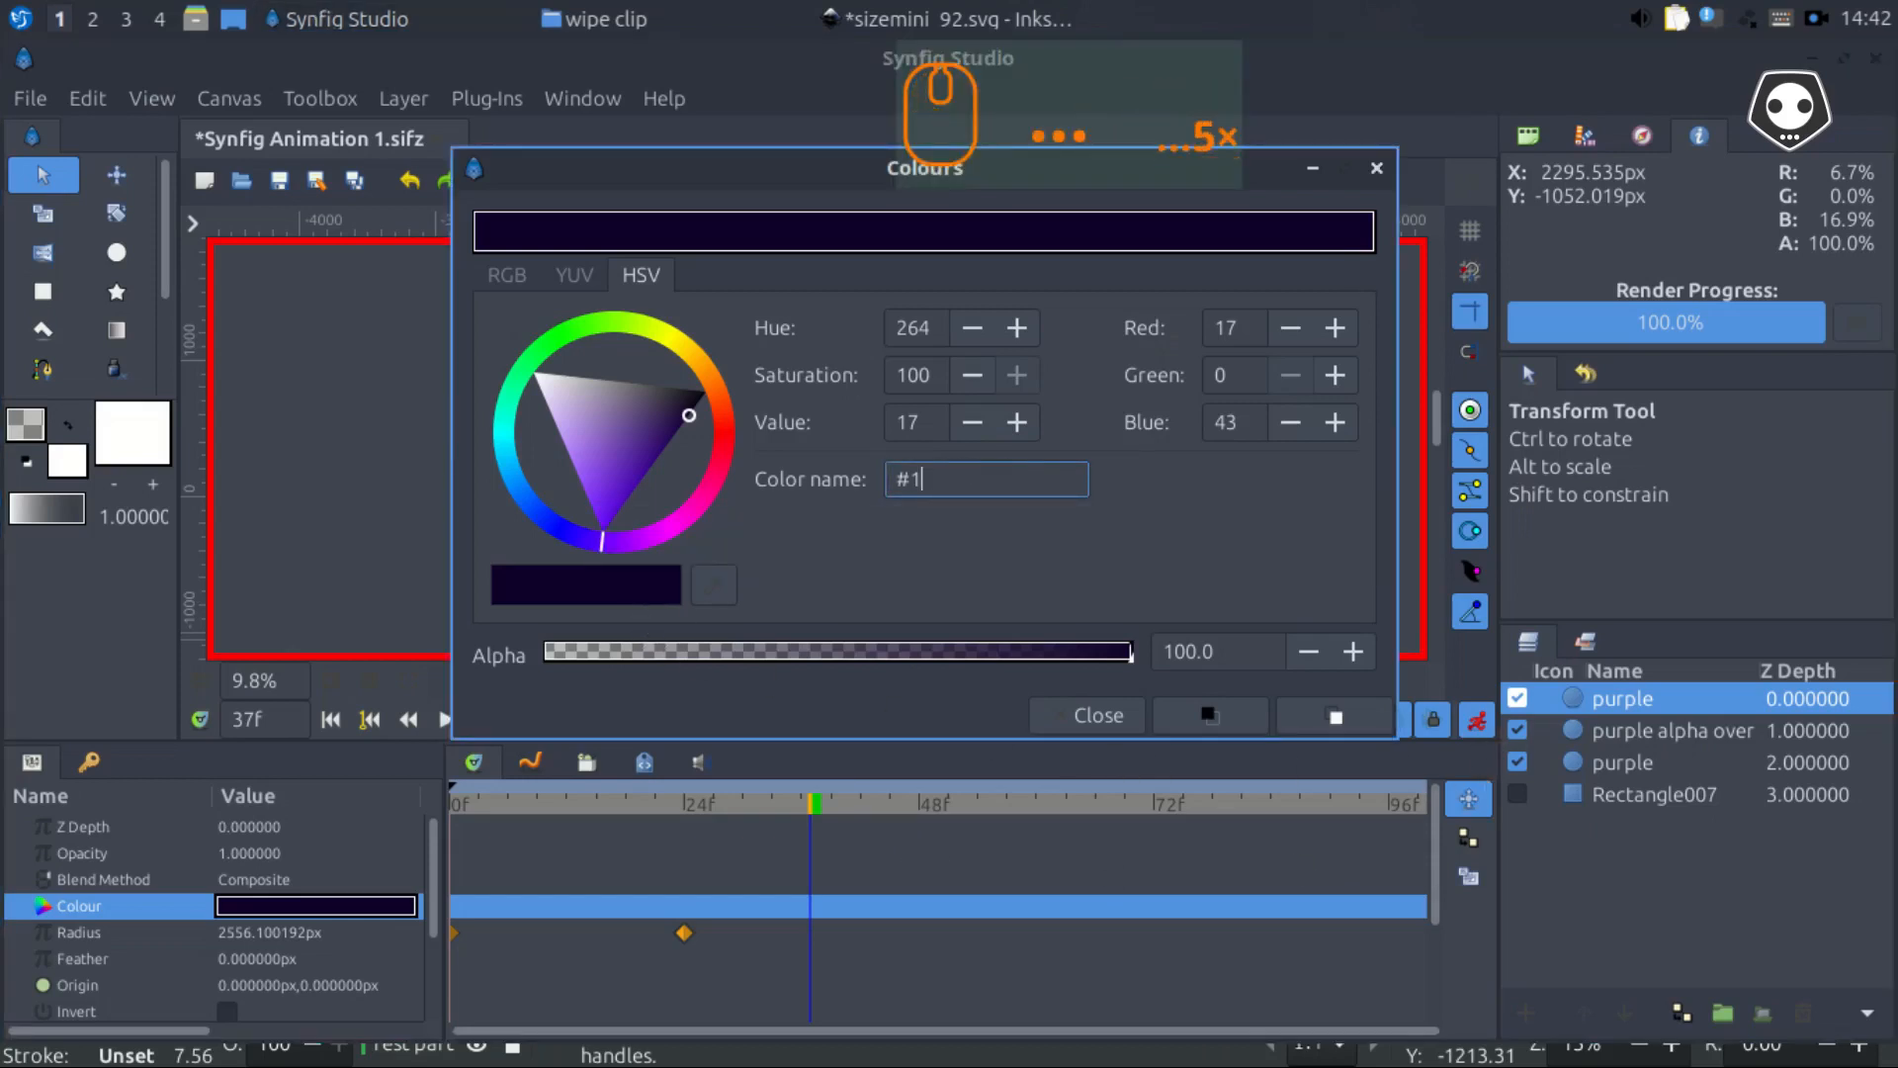
{"action": "key", "text": "BackSpace"}
{"action": "type", "text": "cc"}
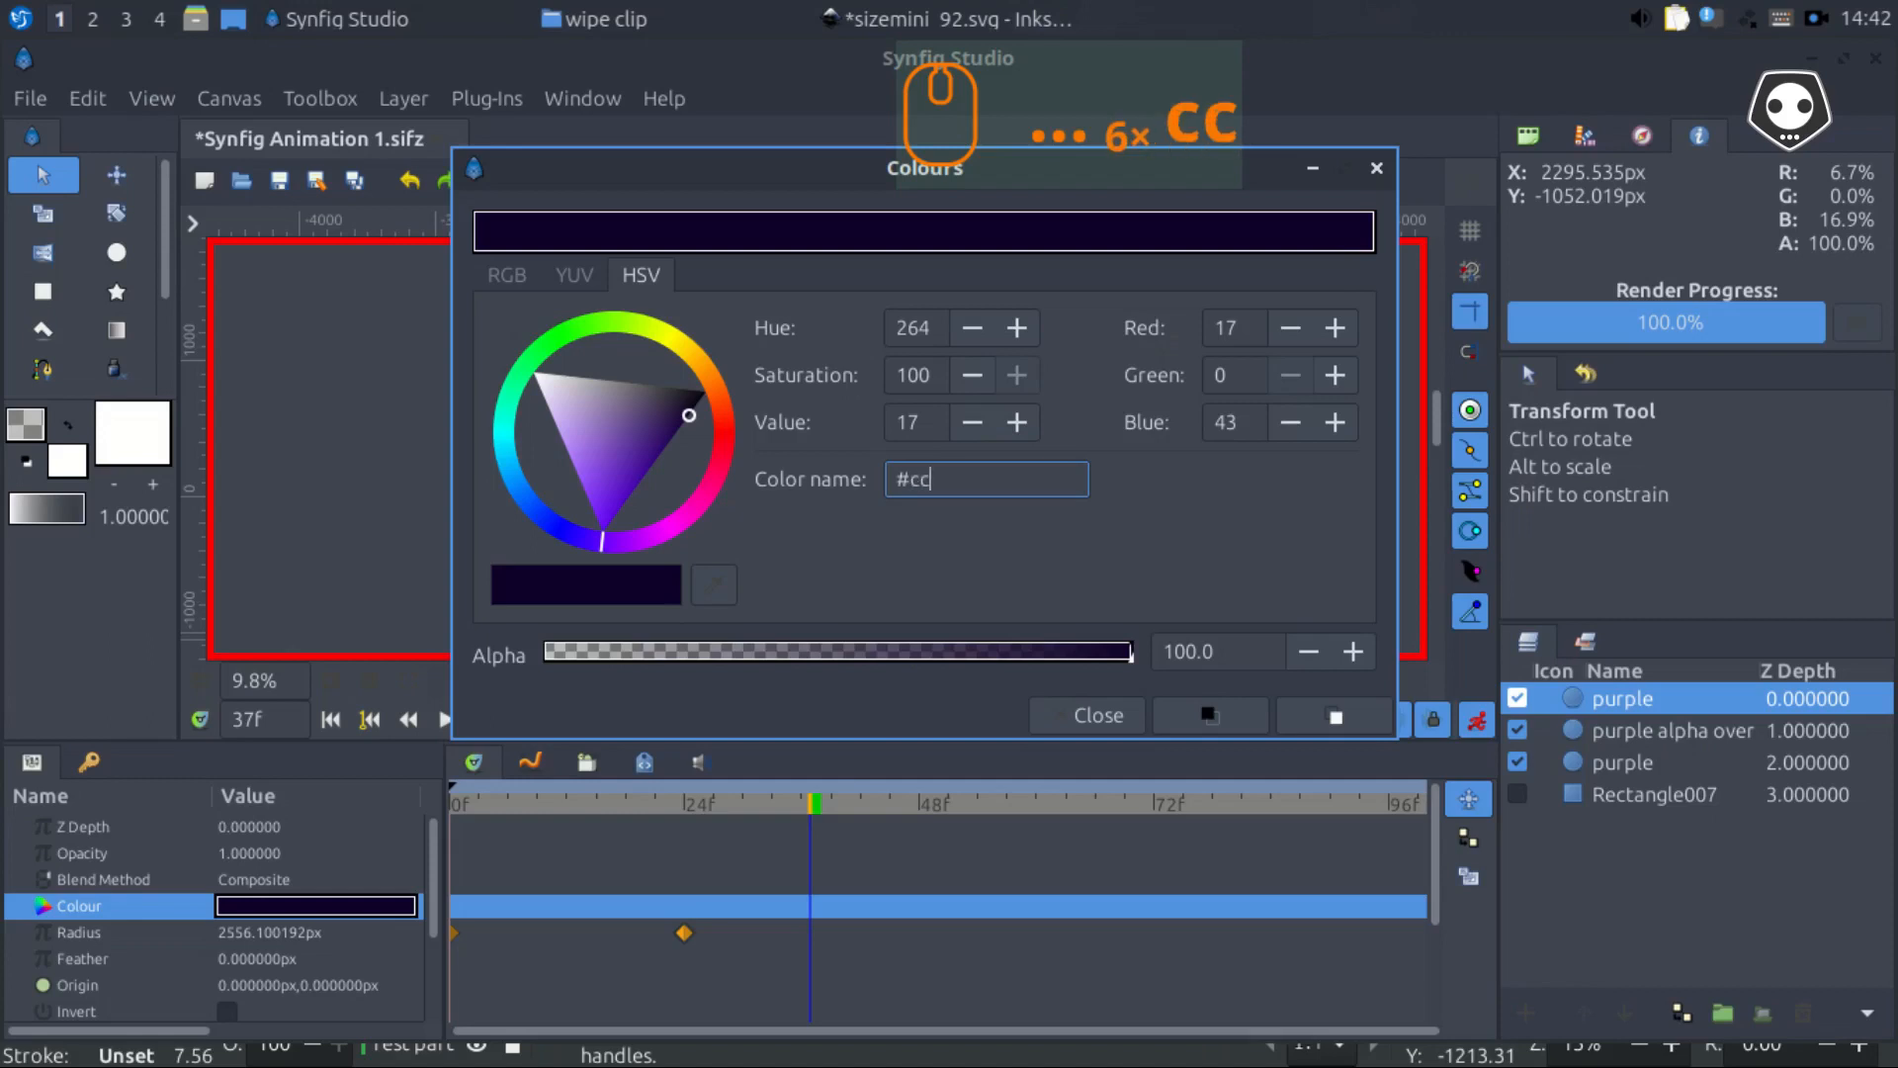
{"action": "key", "text": "BackSpace"}
{"action": "key", "text": "BackSpace"}
{"action": "type", "text": "ffcc"}
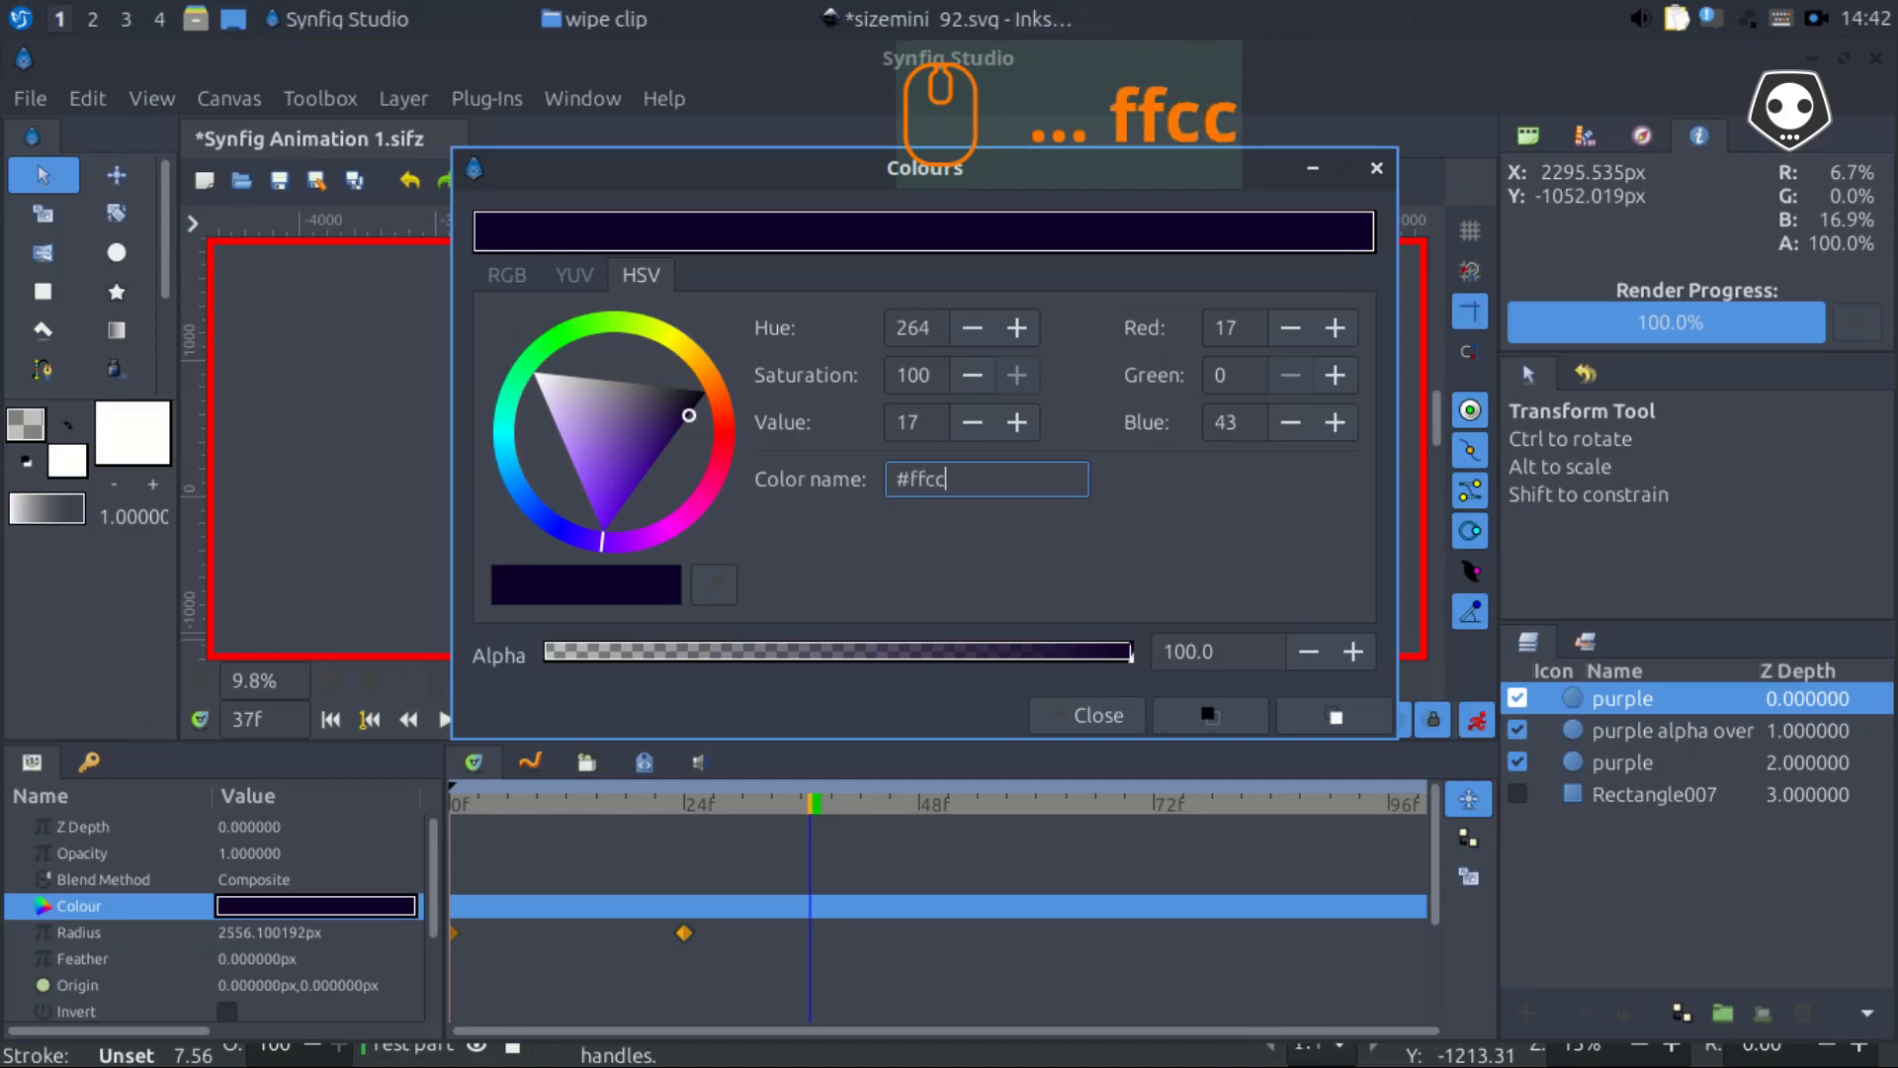
{"action": "type", "text": "00"}
{"action": "key", "text": "Return"}
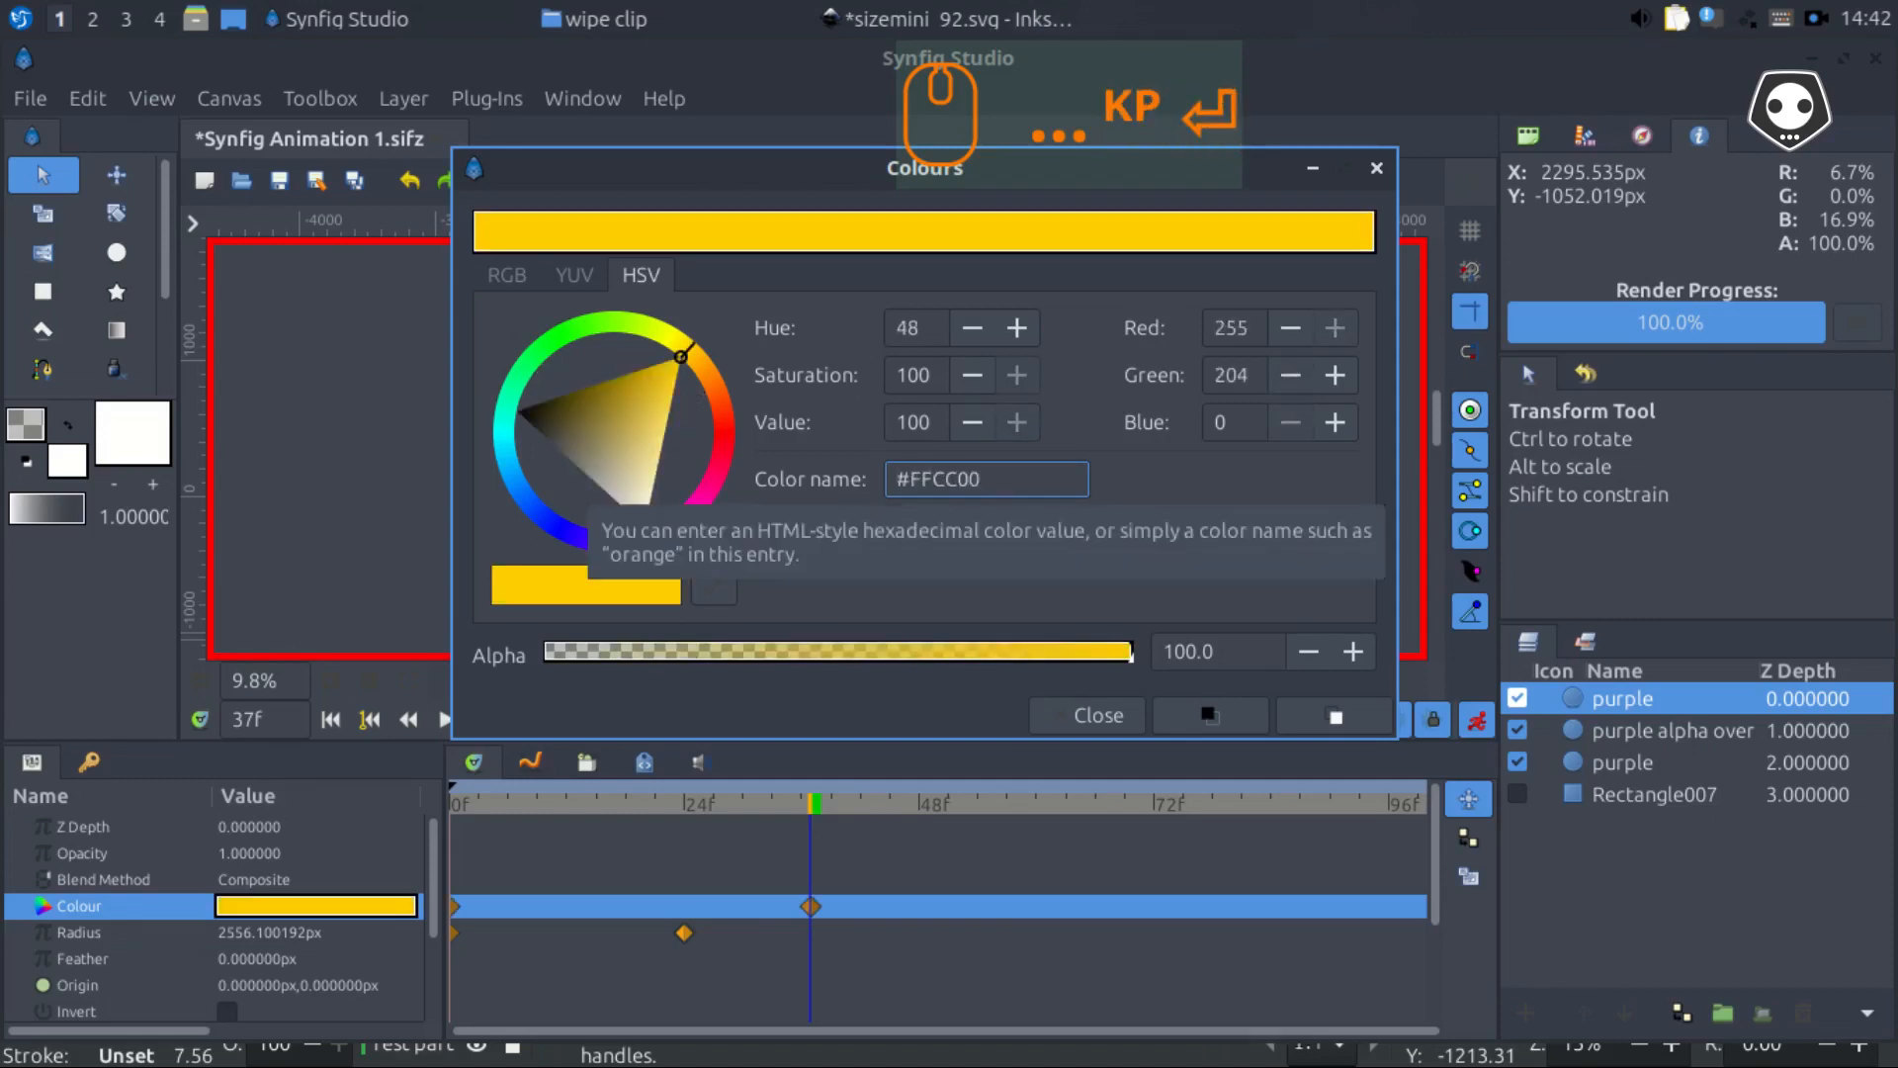
Try #FFCC09 as the top circle's colour and restore #FFCC00
{"action": "left_click", "coordinate": [996, 478]}
{"action": "key", "text": "BackSpace"}
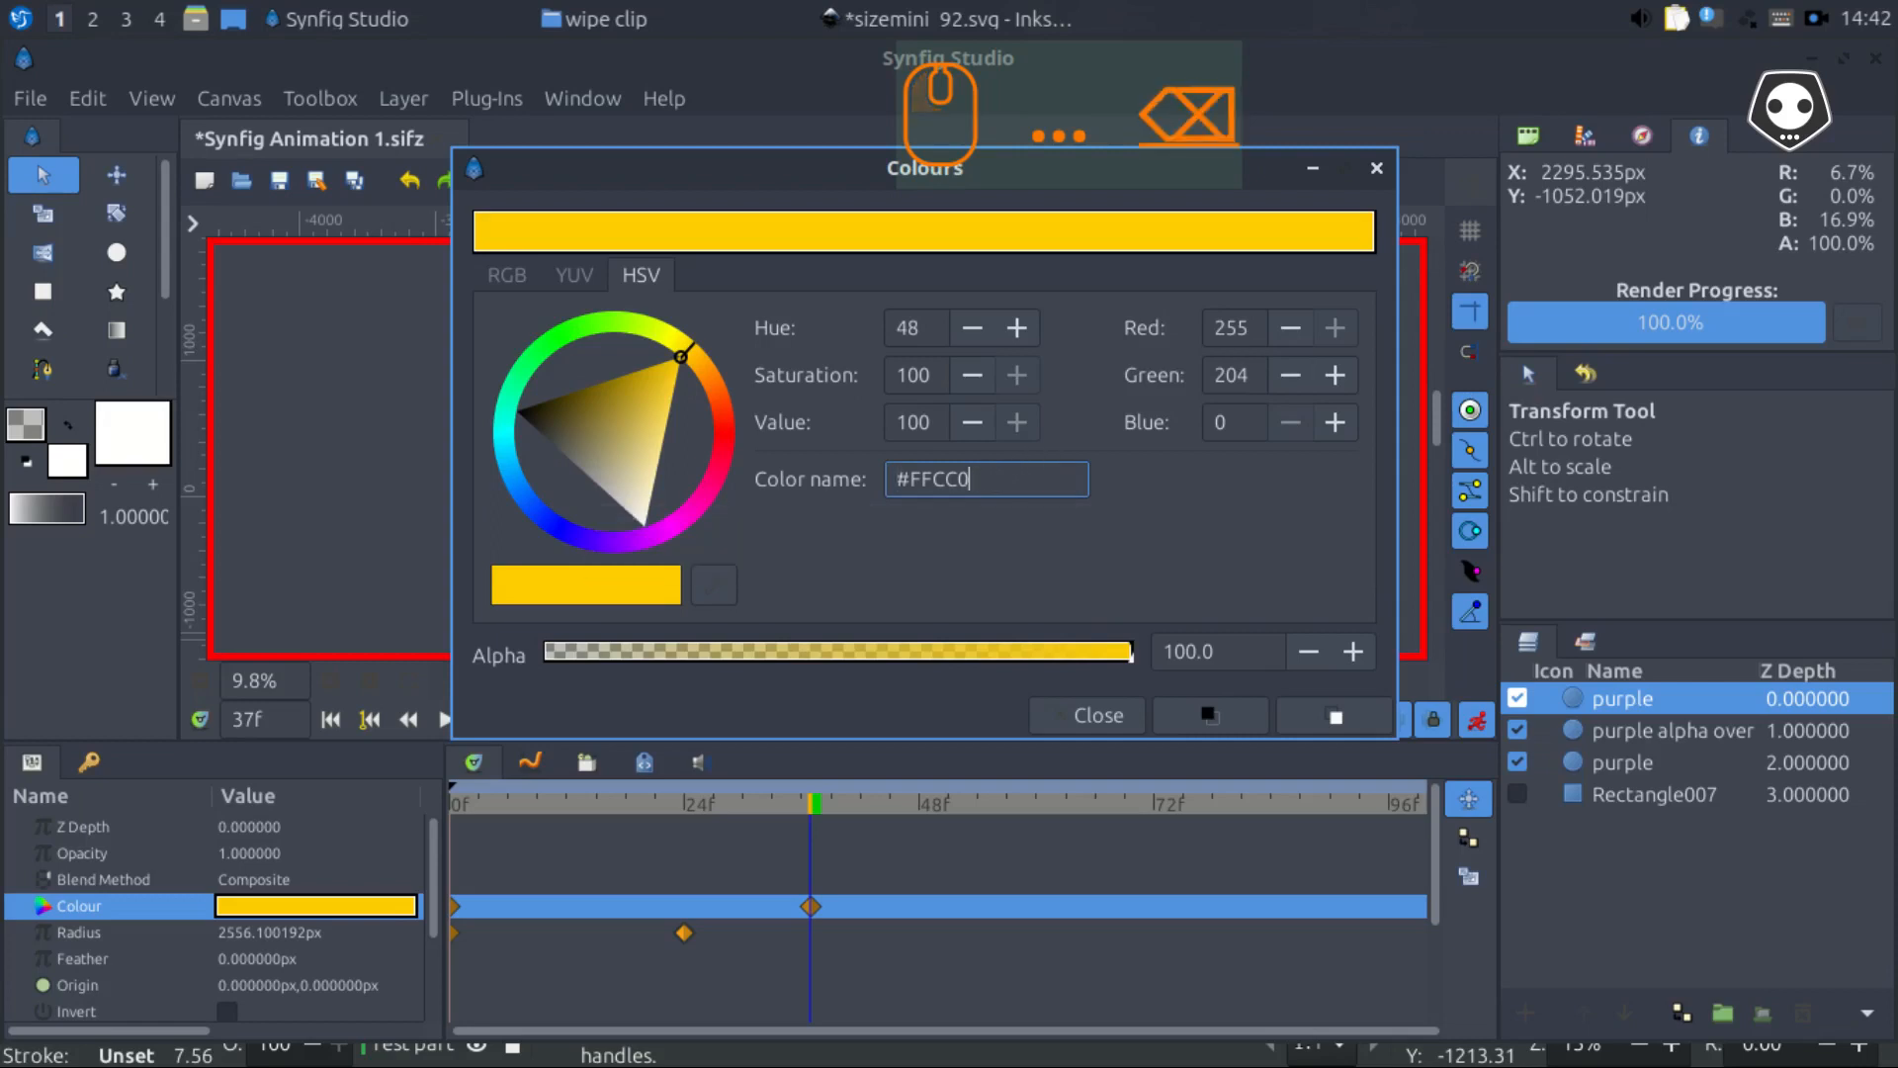
{"action": "type", "text": "9"}
{"action": "key", "text": "KP_Enter"}
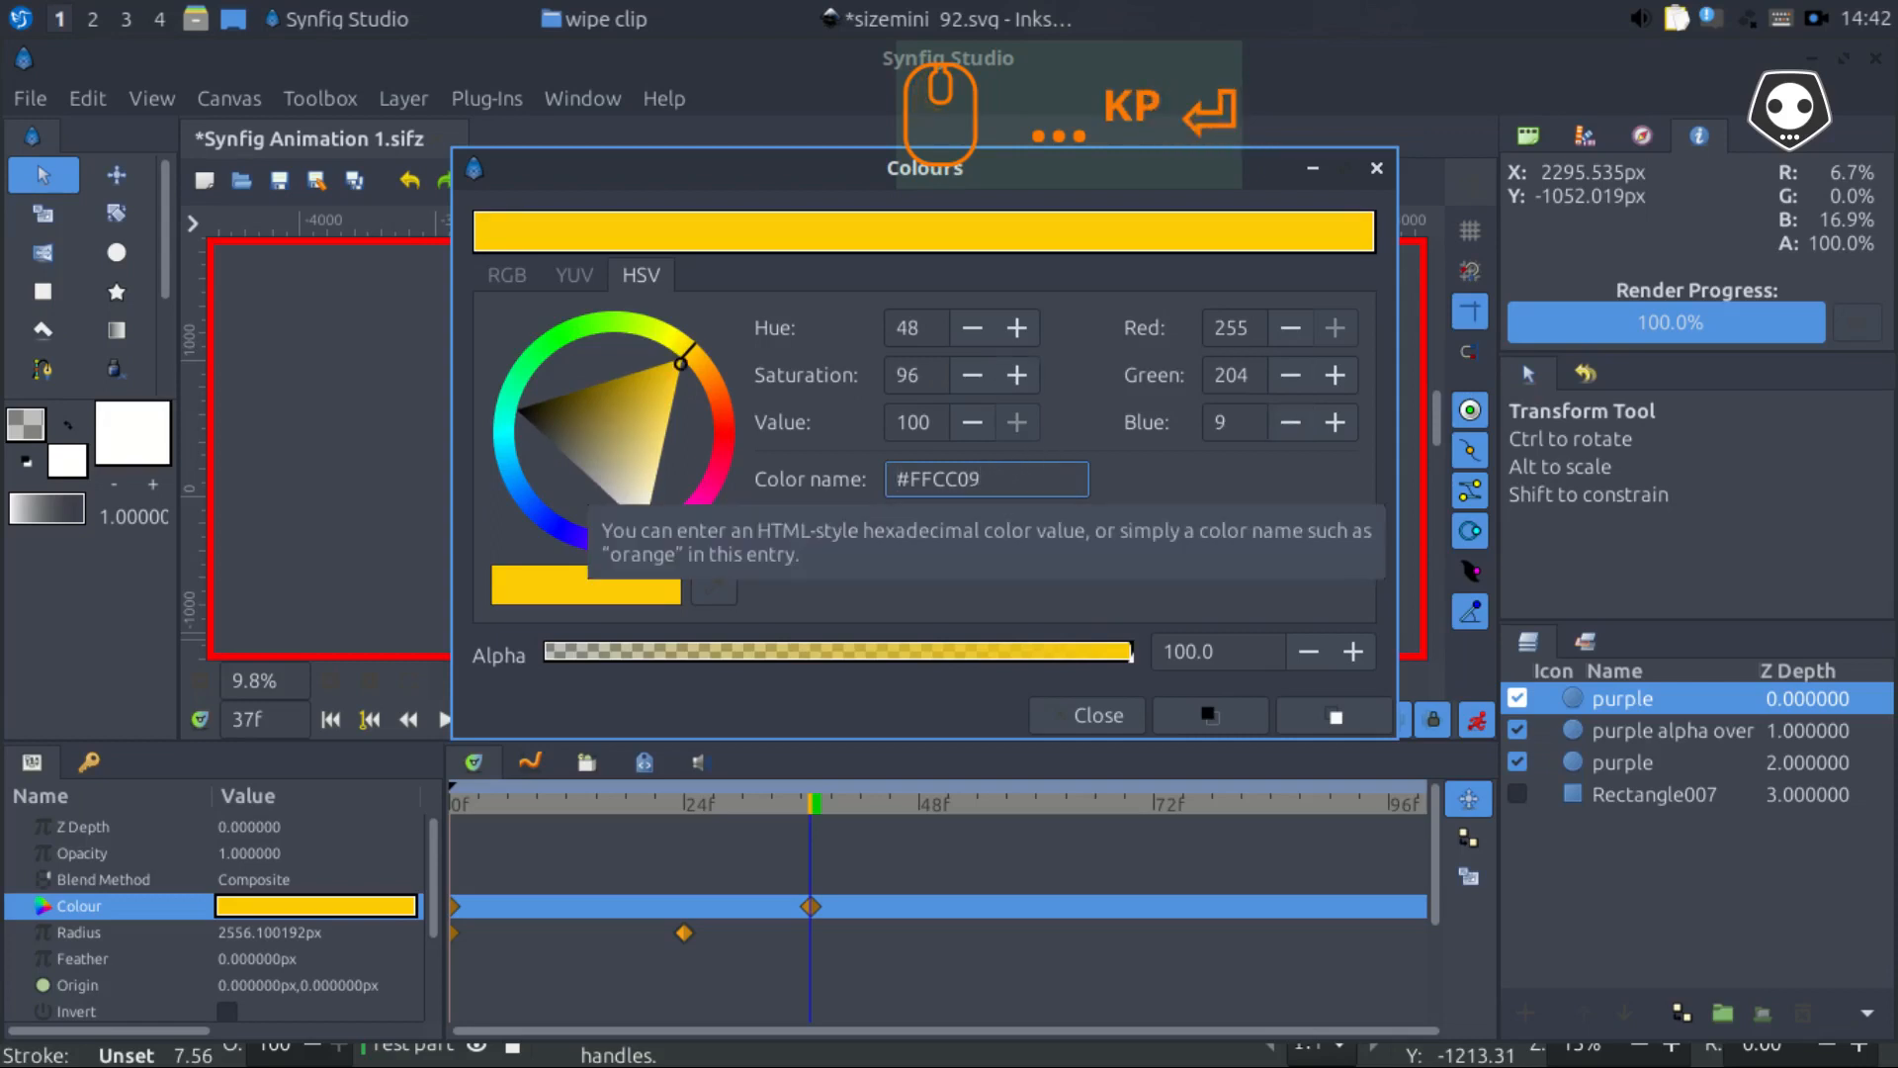
{"action": "key", "text": "BackSpace"}
{"action": "type", "text": "0"}
{"action": "key", "text": "KP_Enter"}
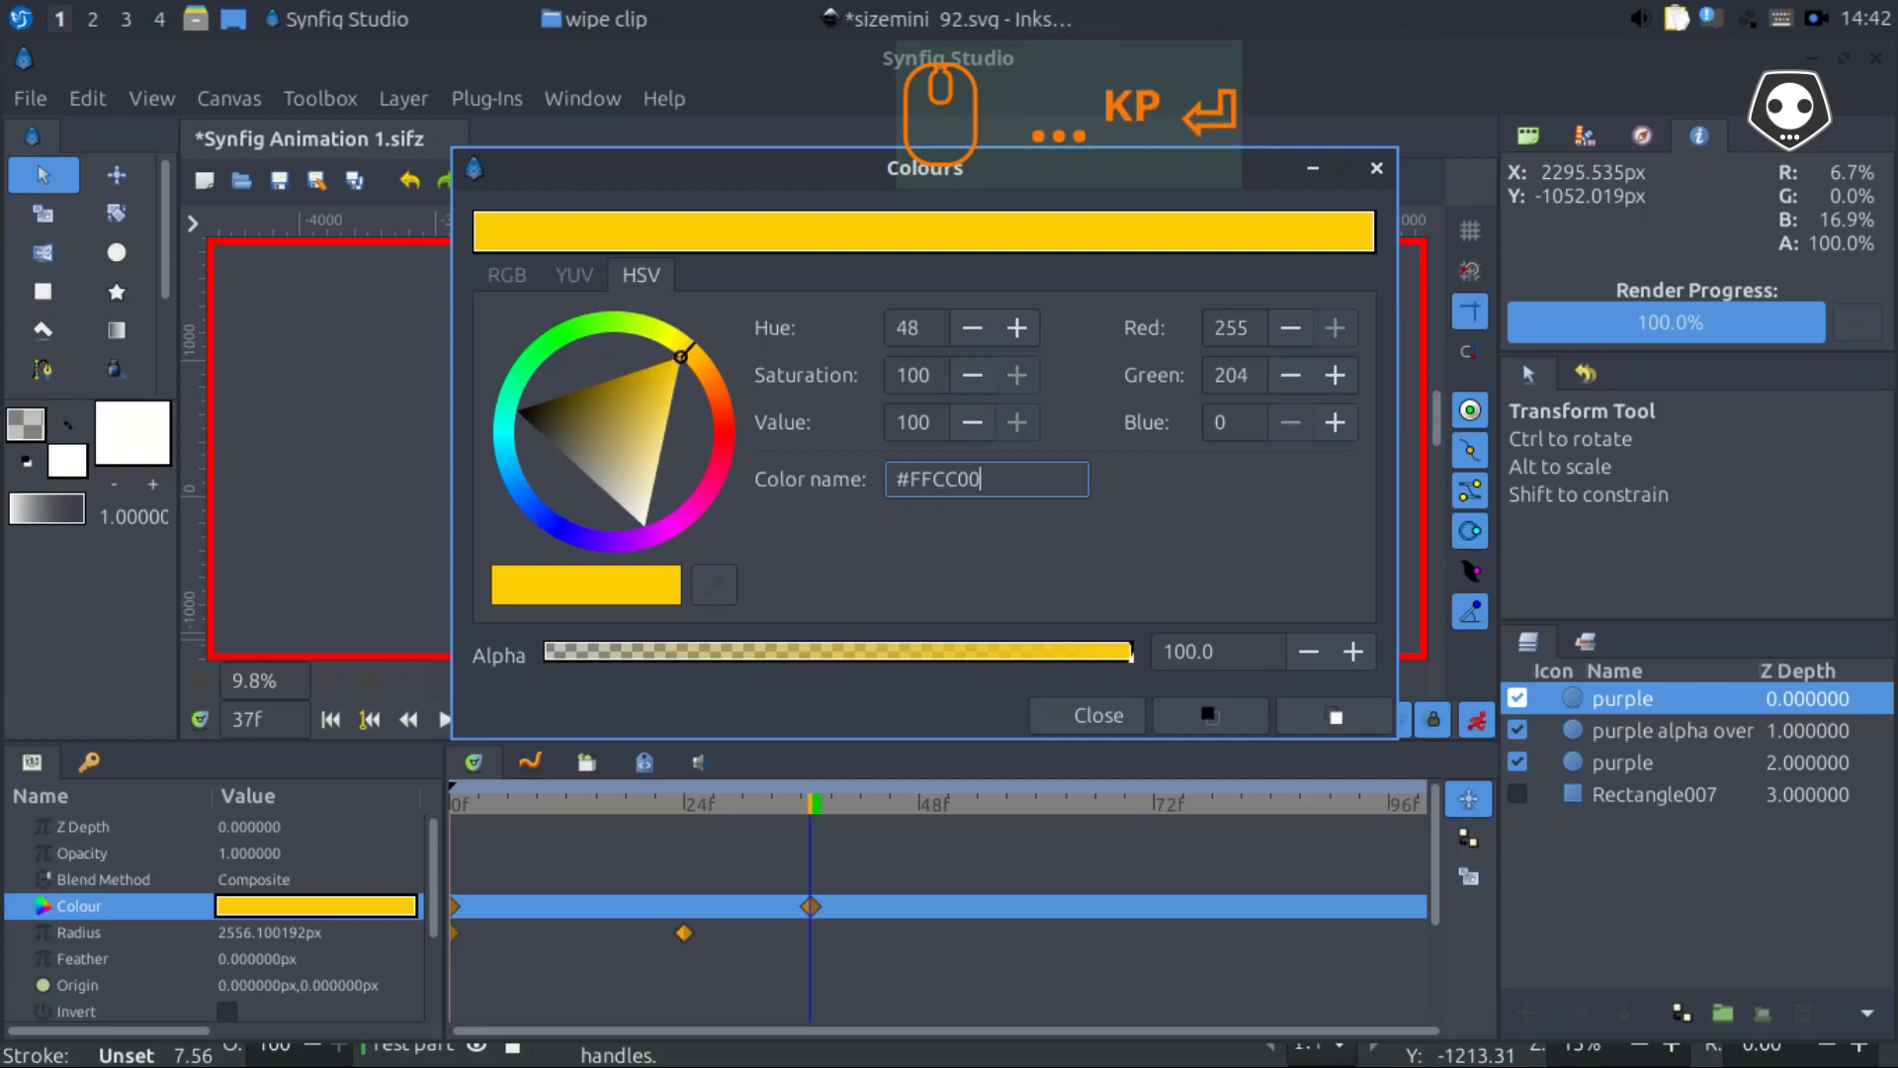
Finish editing the top circle's colour and rename its layer "yellow"
{"action": "left_click", "coordinate": [1084, 714]}
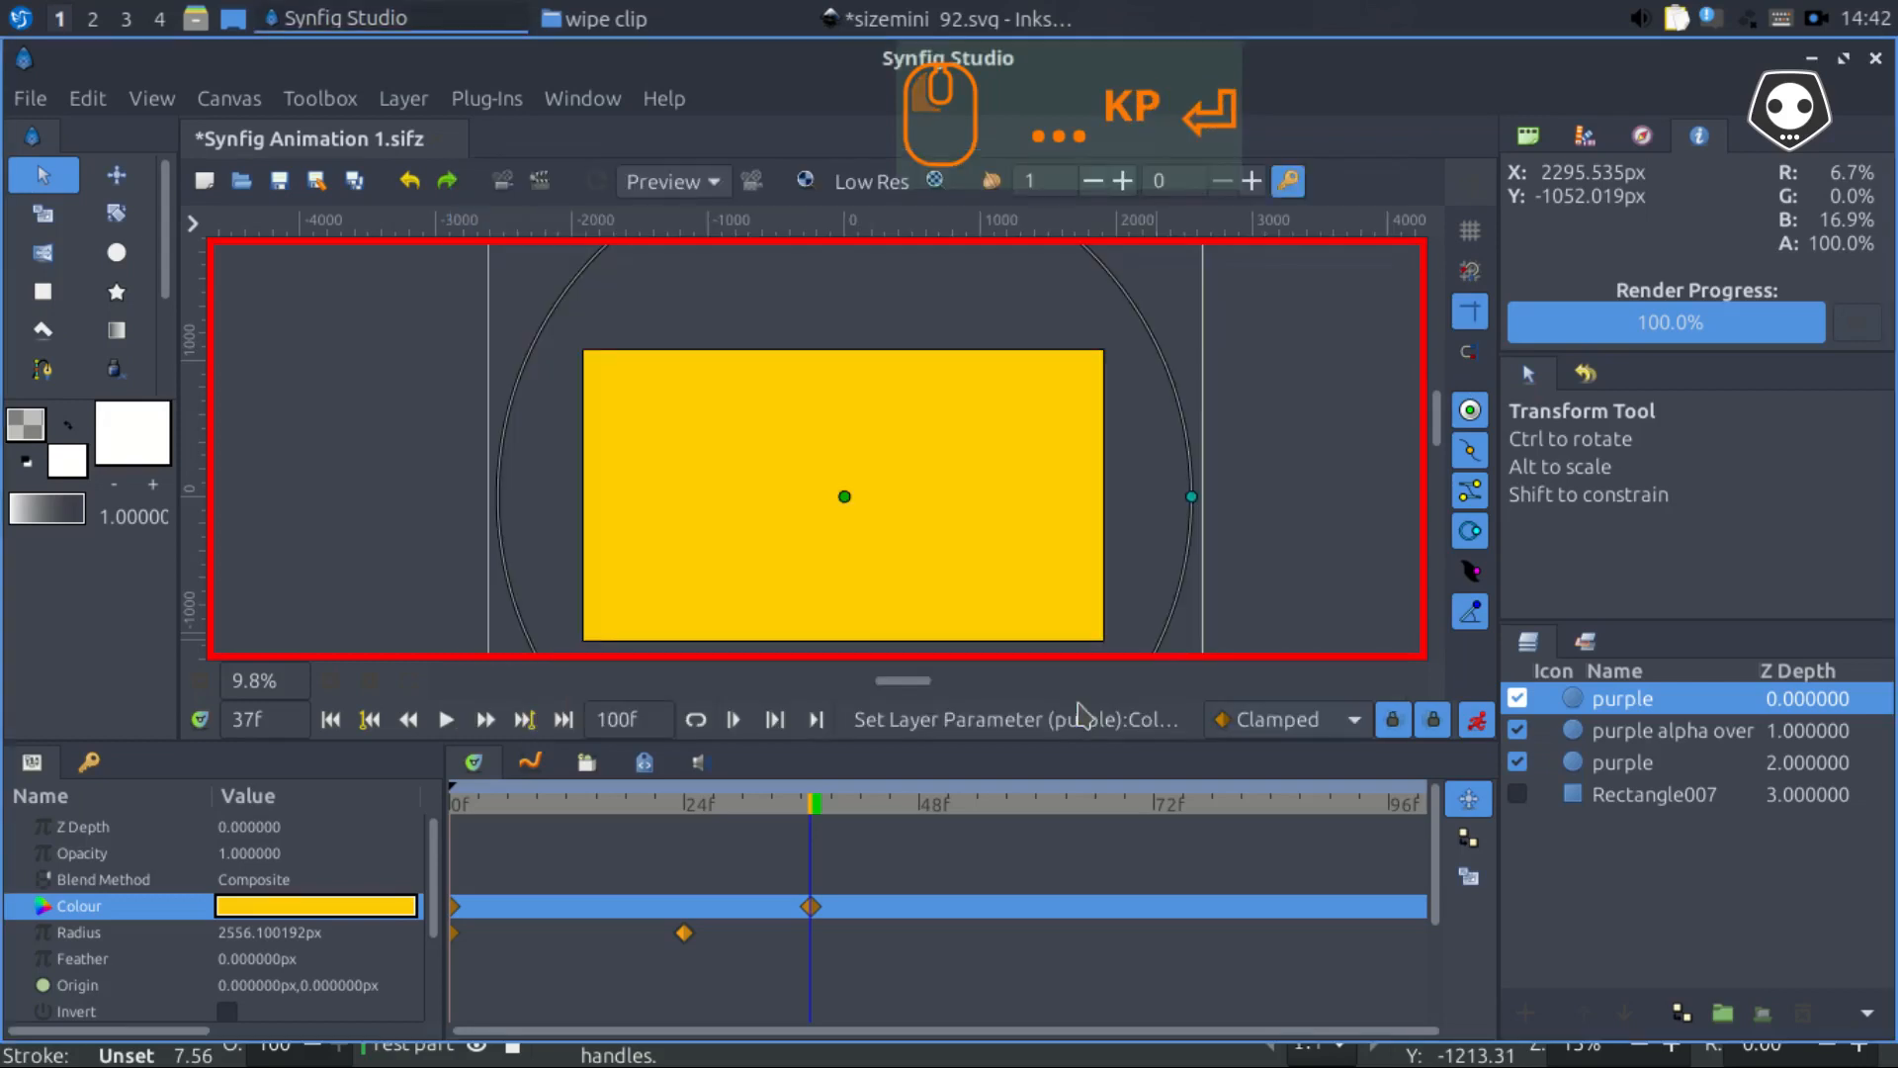
{"action": "double_click", "coordinate": [1611, 698]}
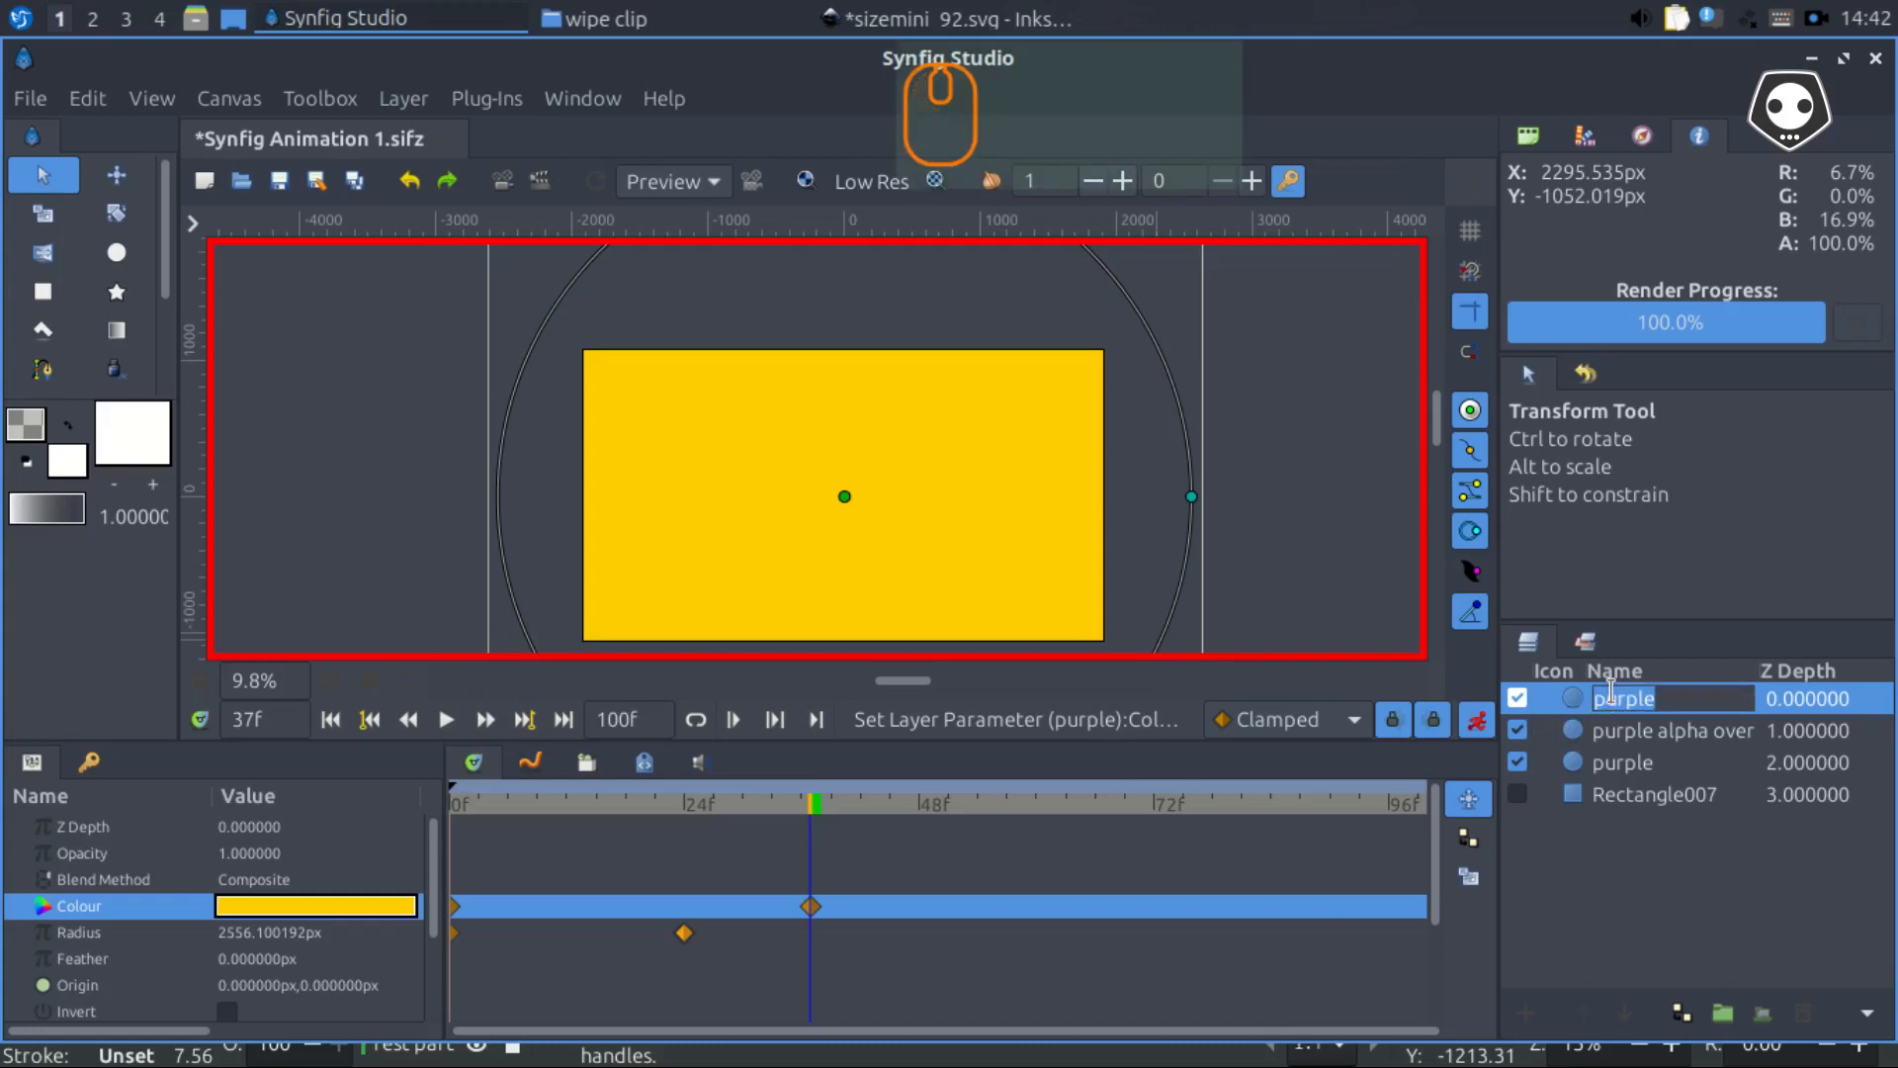
{"action": "type", "text": "yellow"}
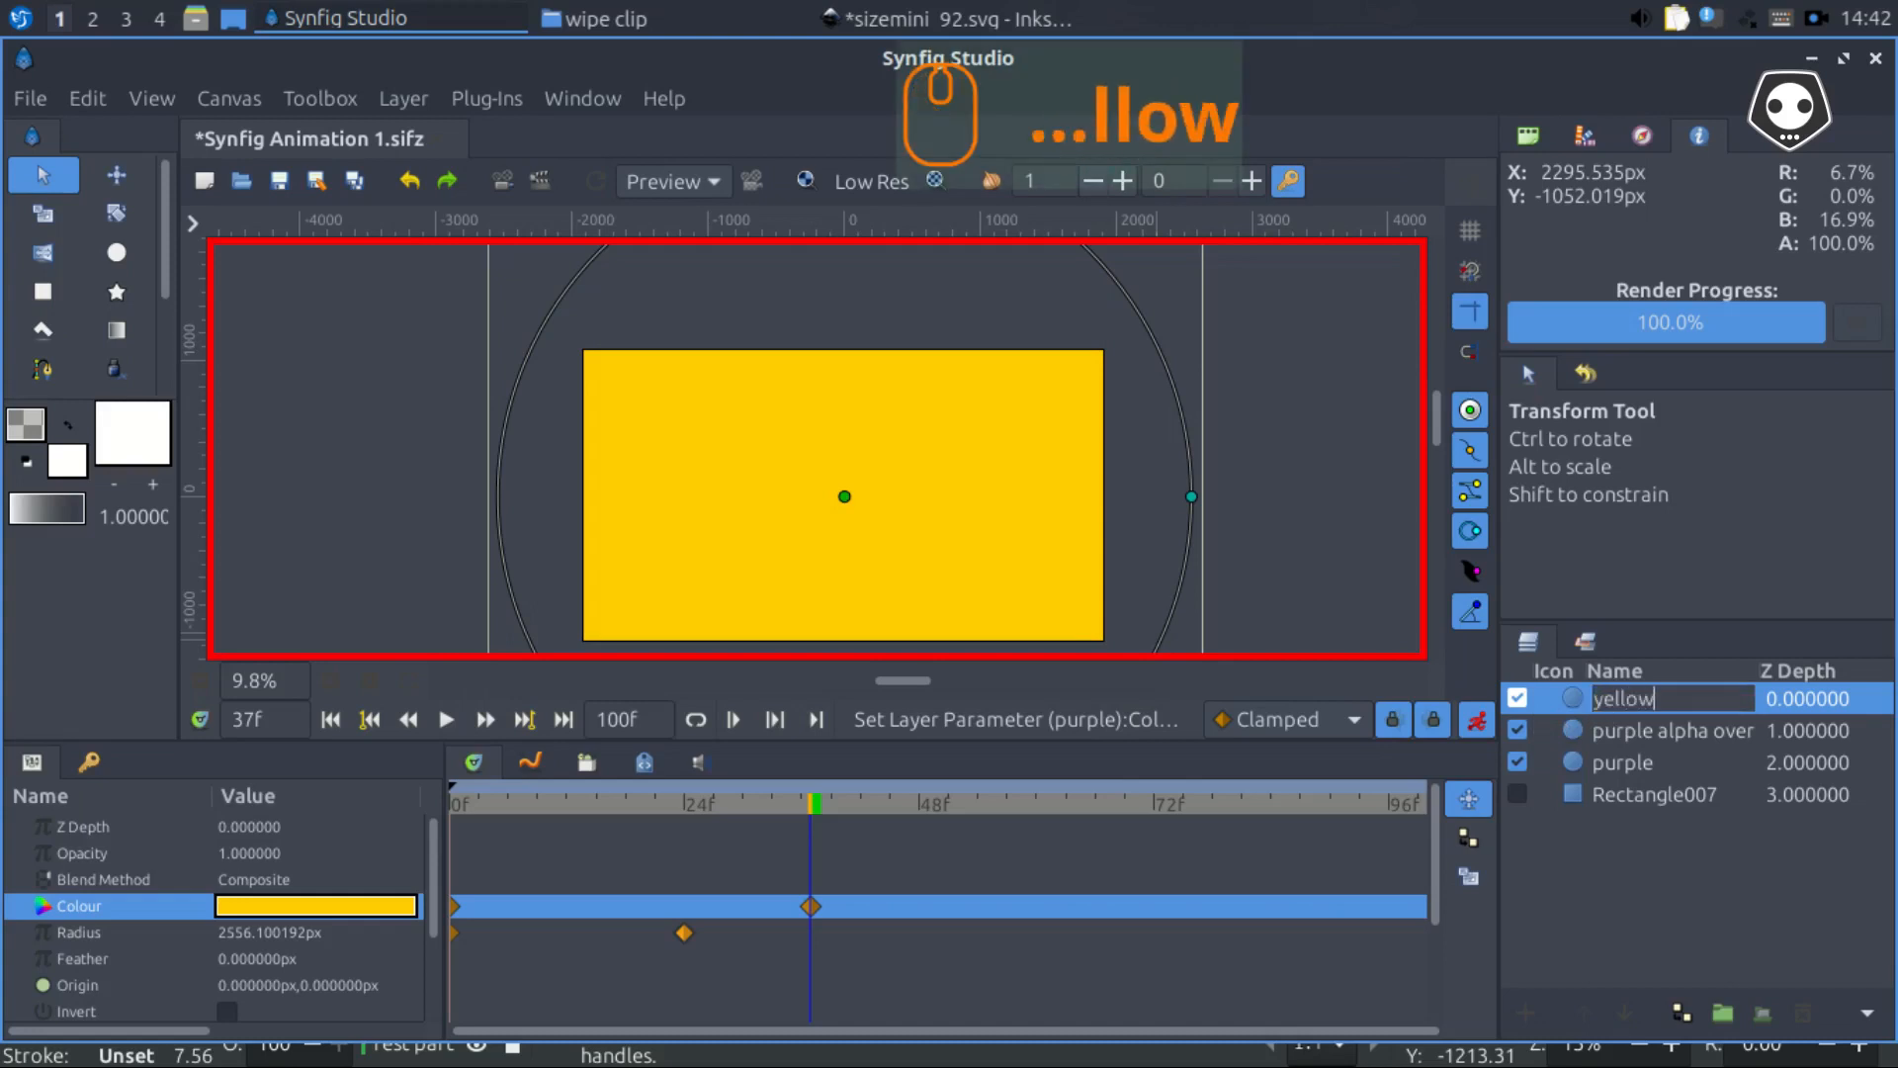
{"action": "key", "text": "Return"}
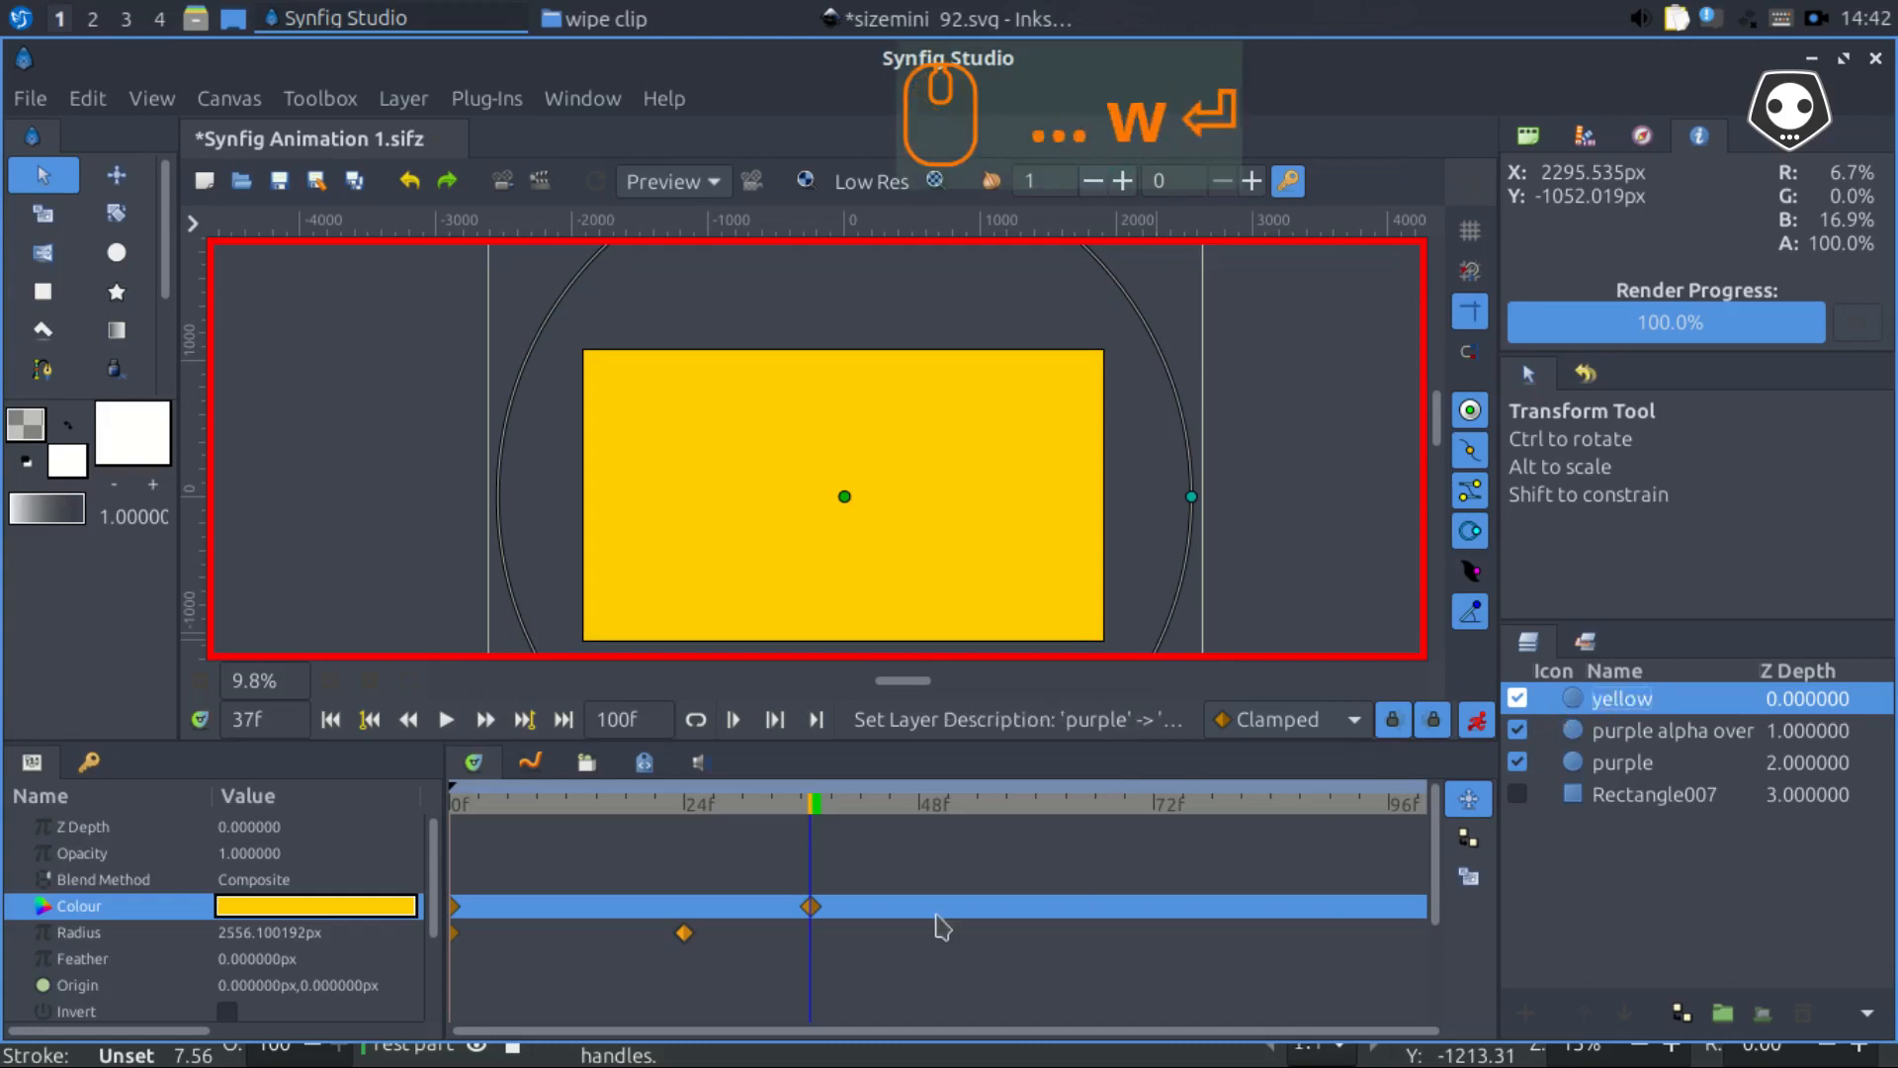
{"action": "double_click", "coordinate": [1626, 699]}
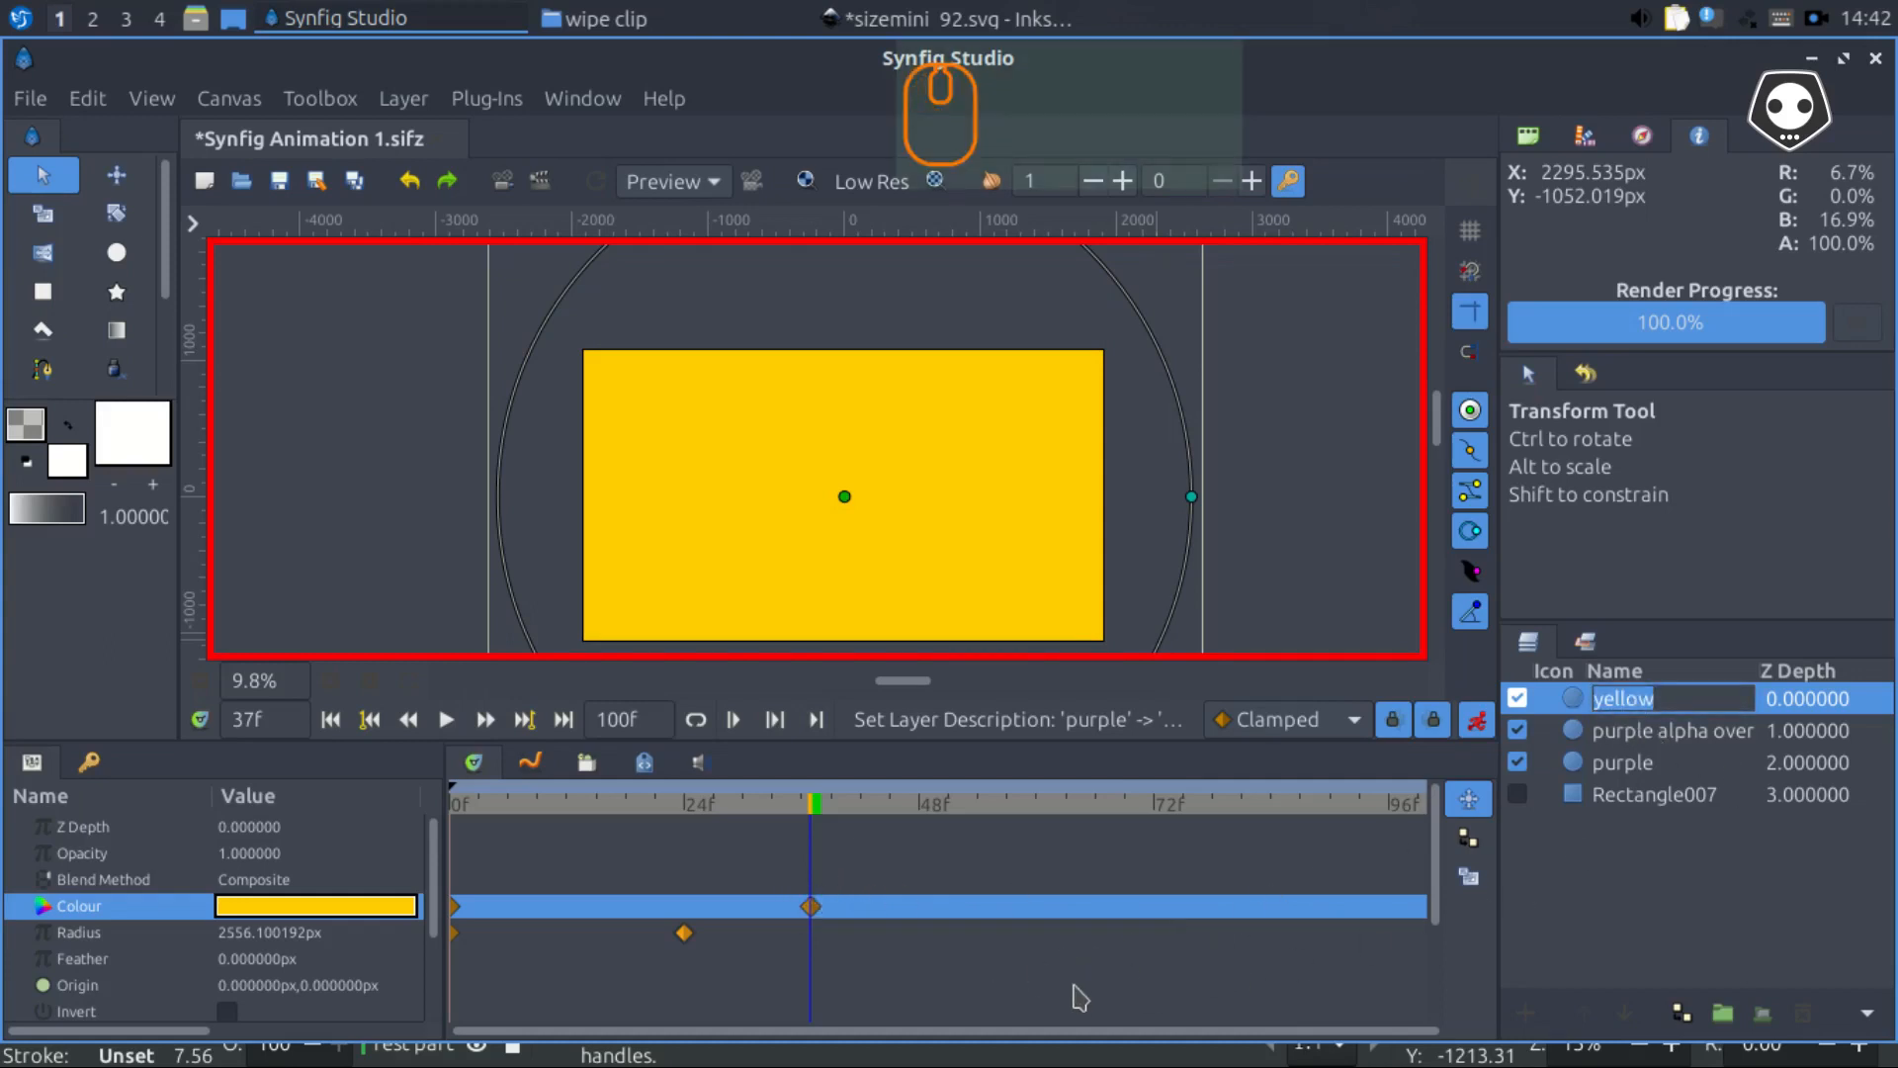
Delete the yellow layer's colour waypoints at frames 37 and 0
{"action": "left_click", "coordinate": [810, 916]}
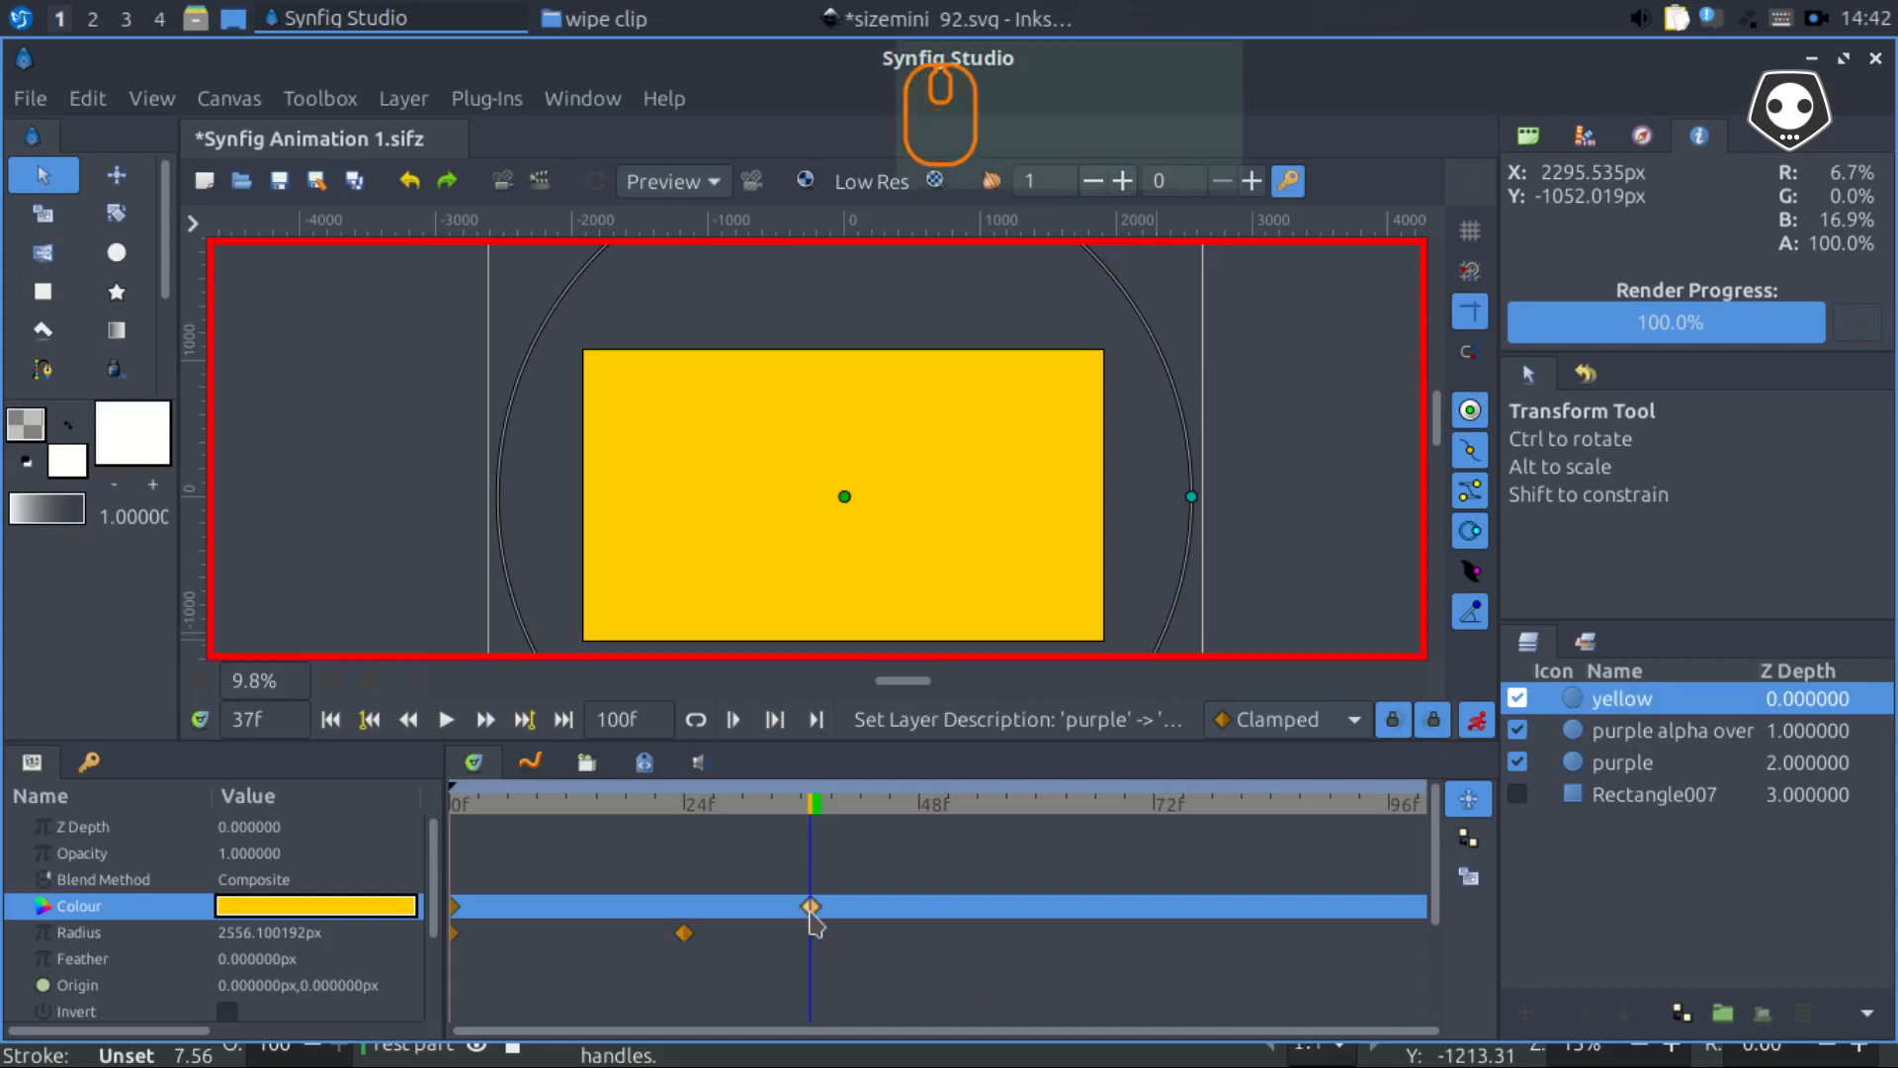
{"action": "key", "text": "Delete"}
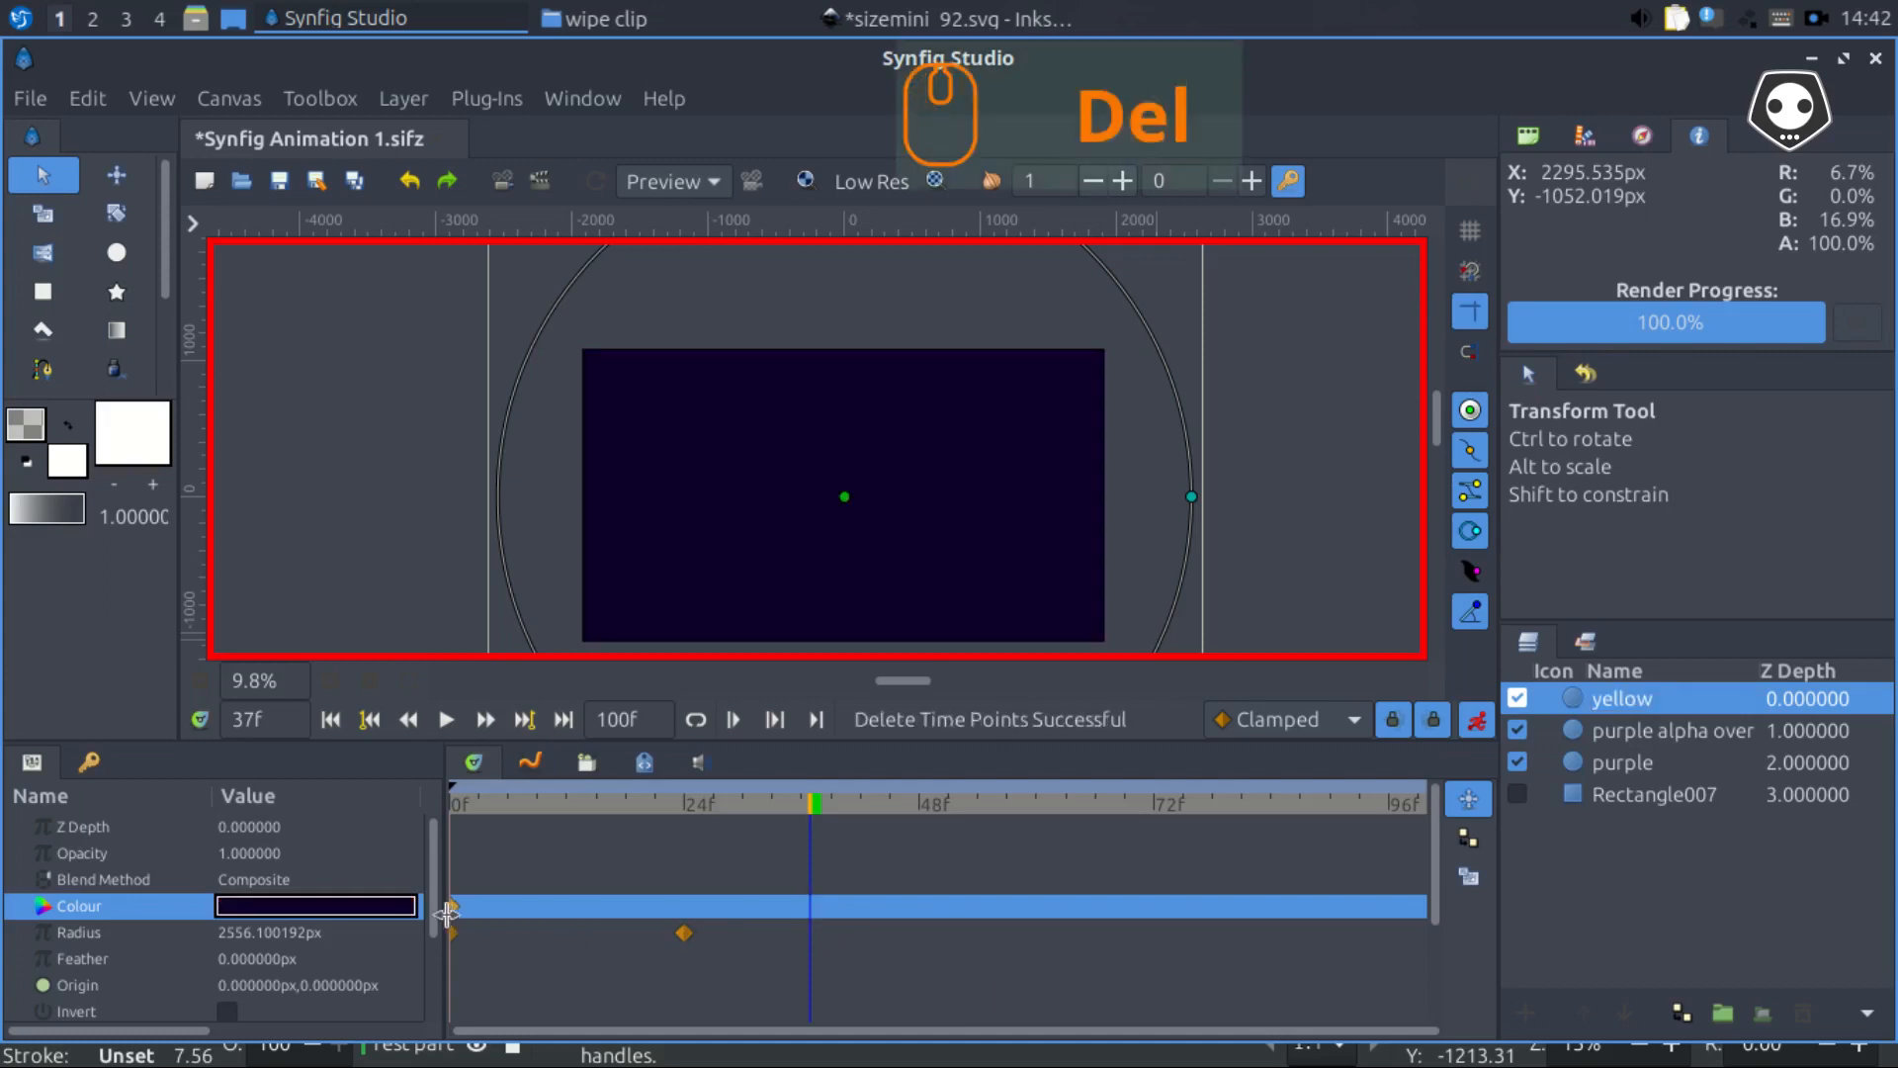
{"action": "left_click", "coordinate": [494, 922]}
{"action": "key", "text": "Delete"}
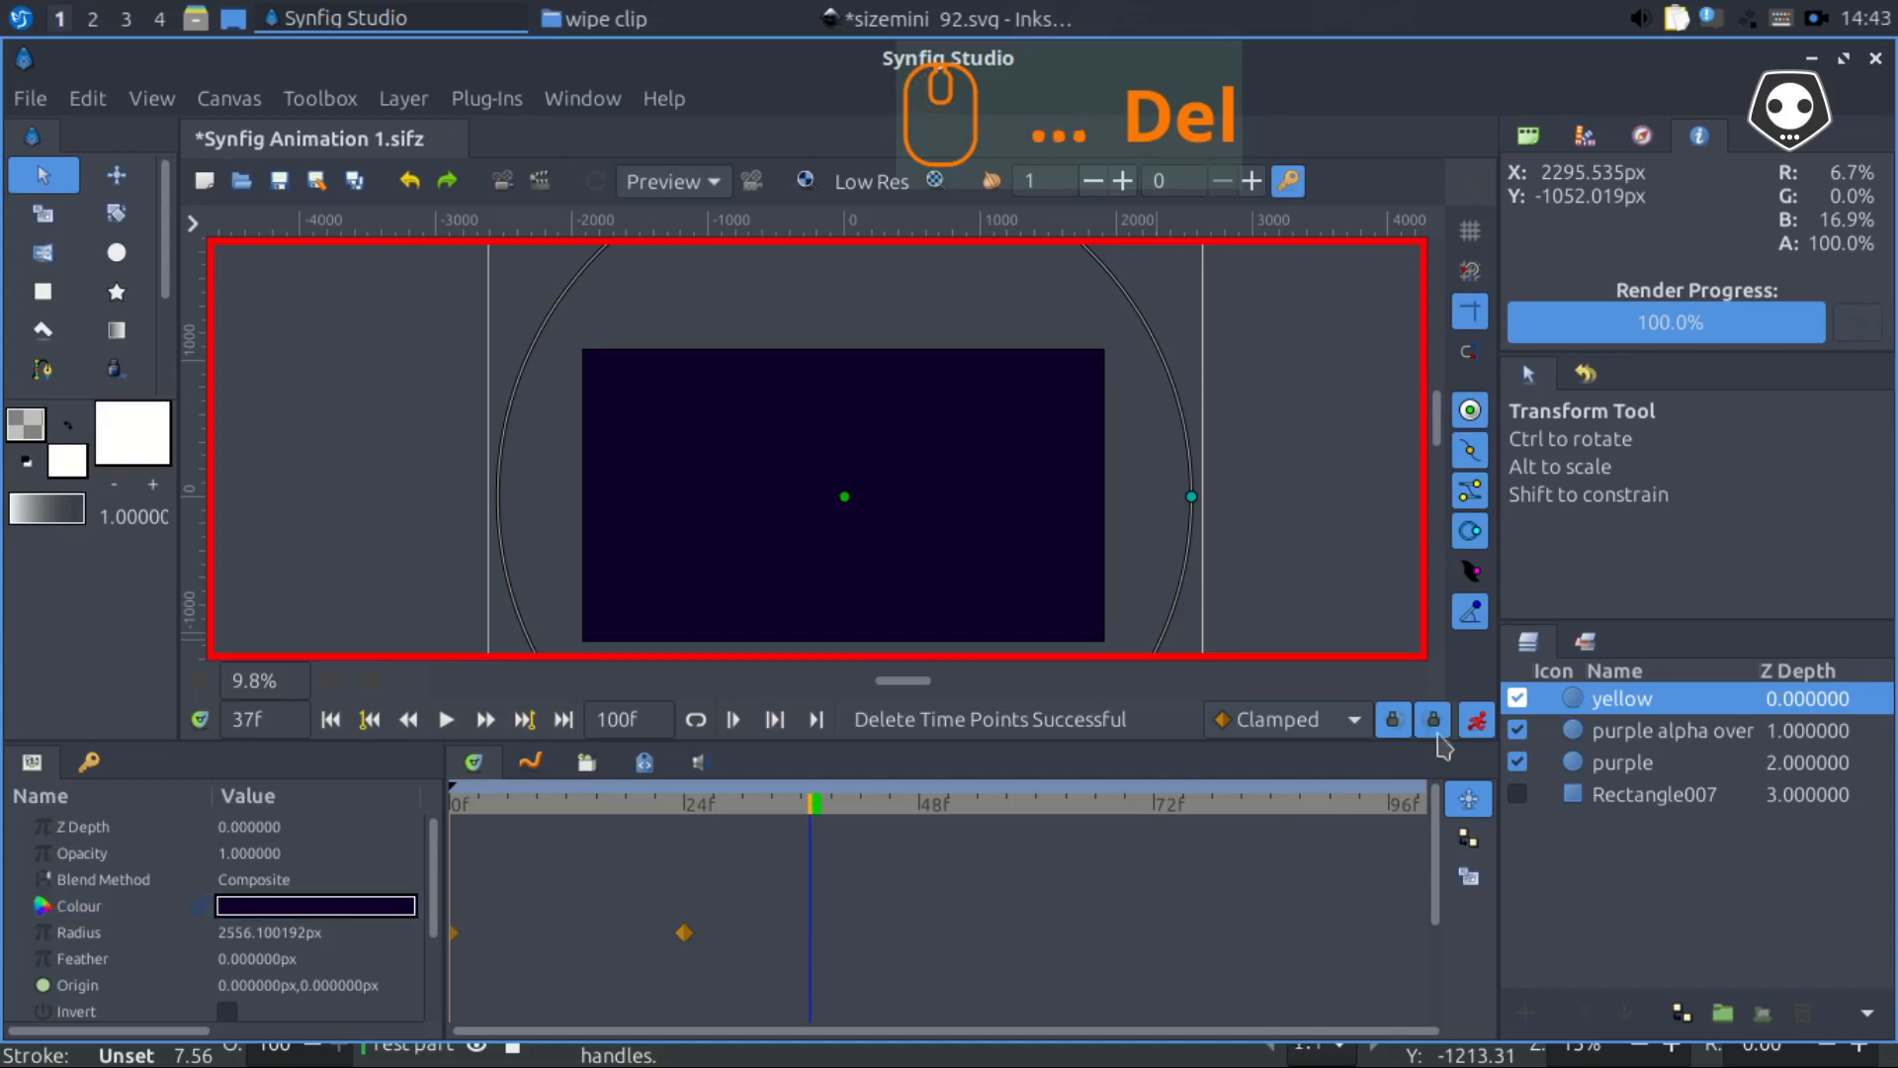
Set the yellow layer's colour to #FFCC00 with animate editing mode turned off, and turn the mode back on
{"action": "left_click", "coordinate": [1477, 722]}
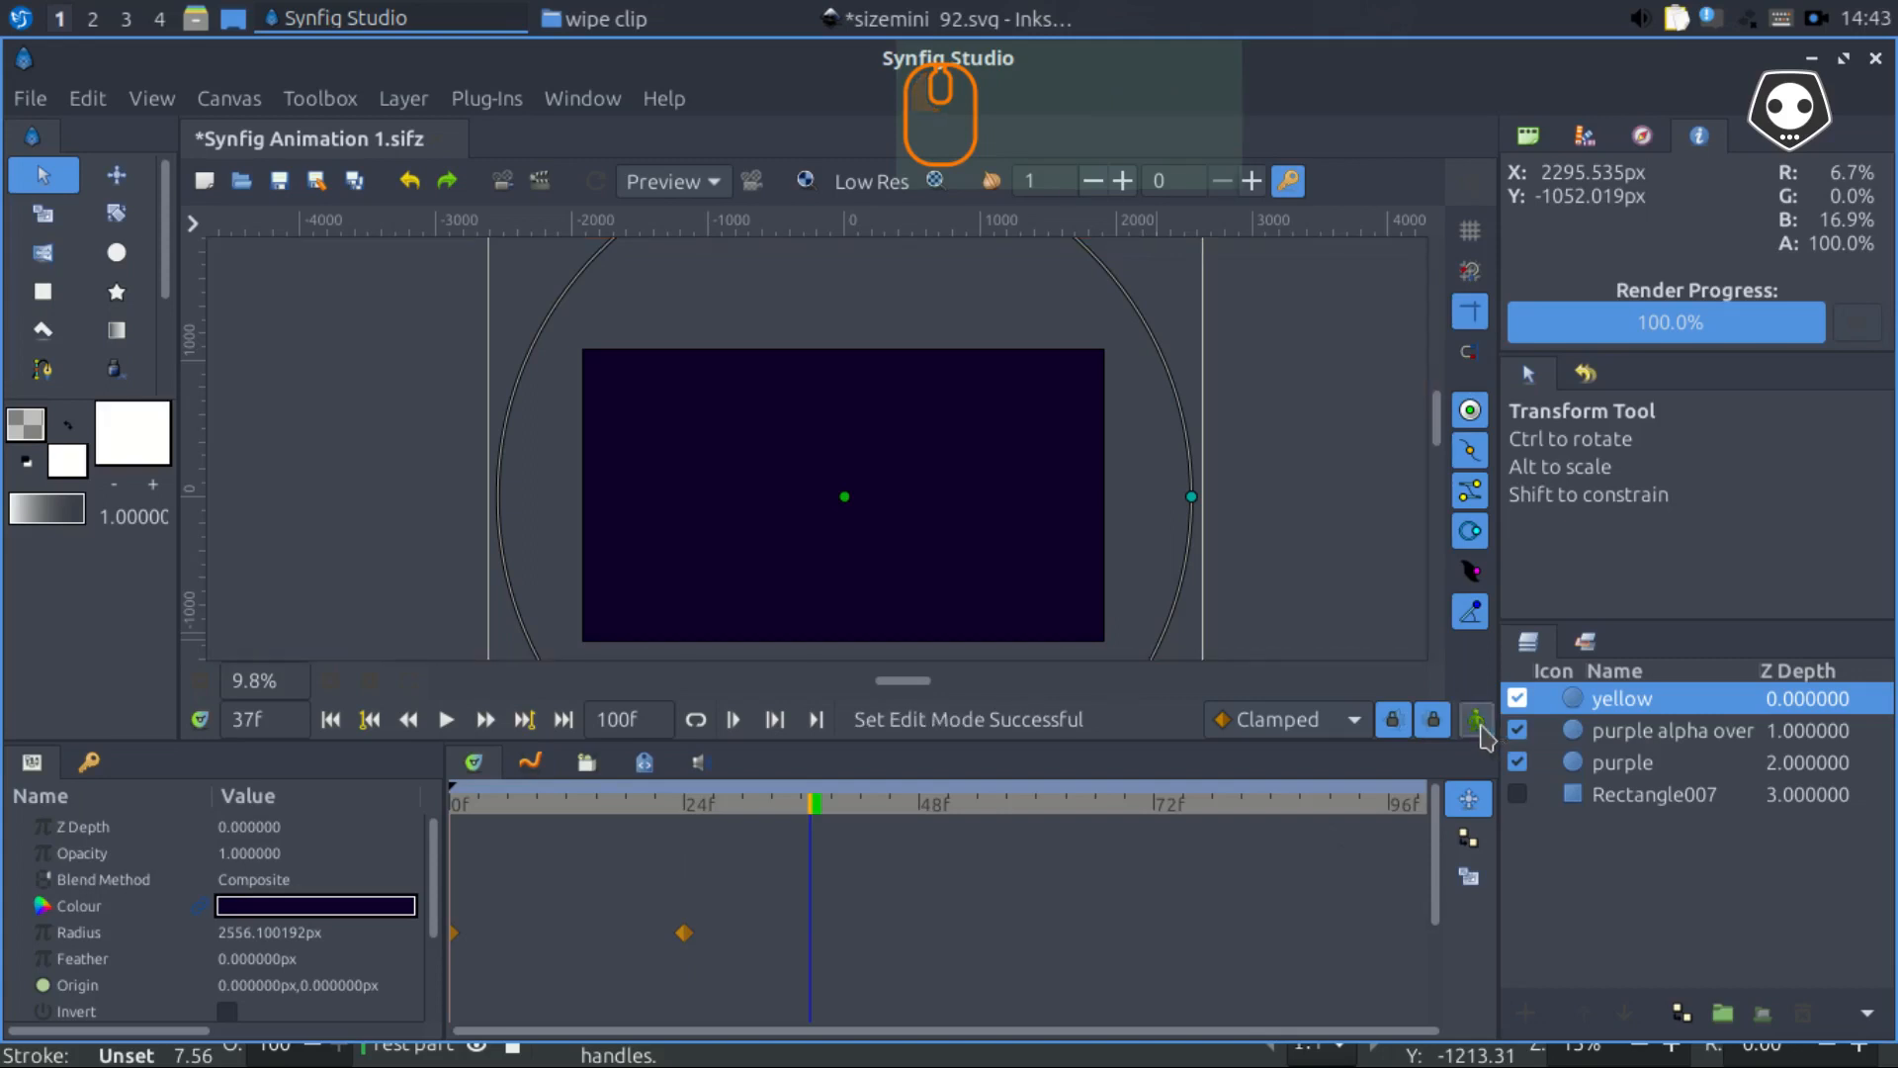
{"action": "double_click", "coordinate": [358, 907]}
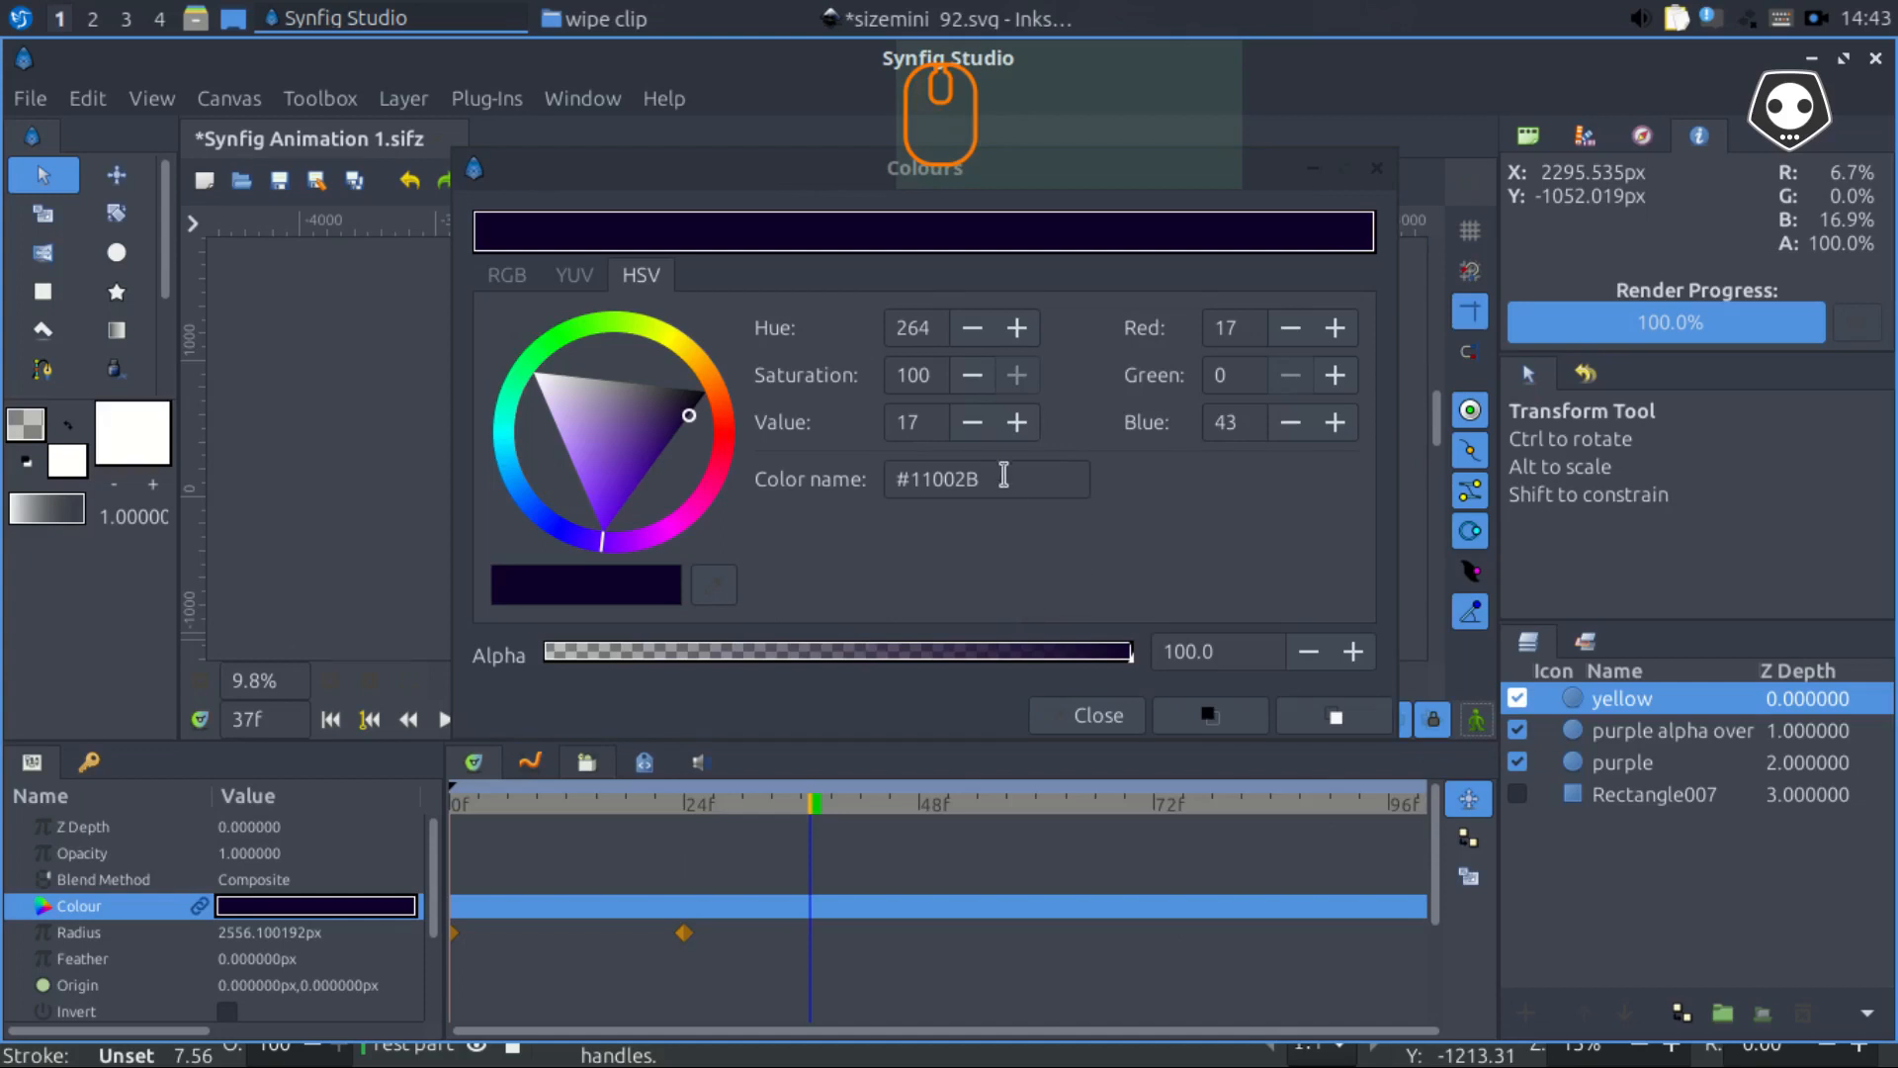
{"action": "left_click", "coordinate": [1003, 475]}
{"action": "key", "text": "BackSpace"}
{"action": "key", "text": "BackSpace"}
{"action": "key", "text": "BackSpace"}
{"action": "key", "text": "BackSpace"}
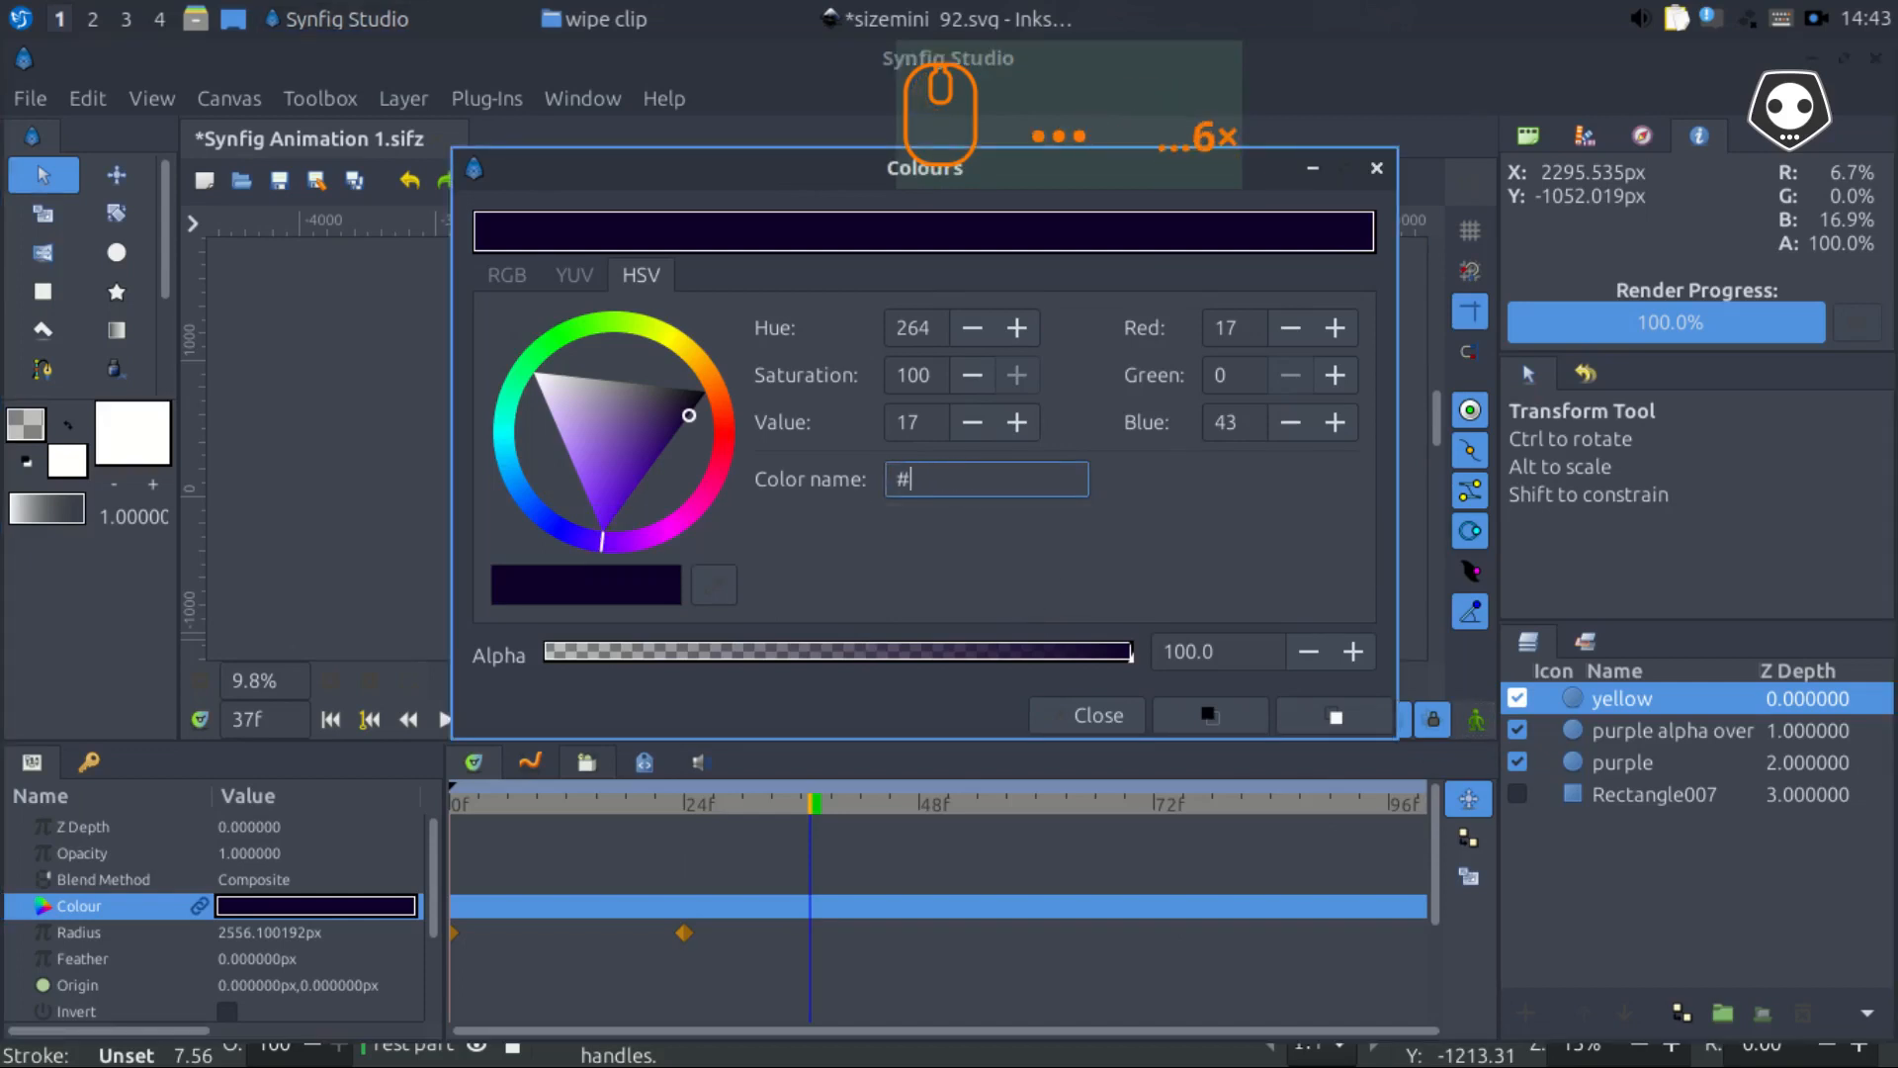
{"action": "left_click_drag", "start_coordinate": [1101, 178], "coordinate": [906, 178]}
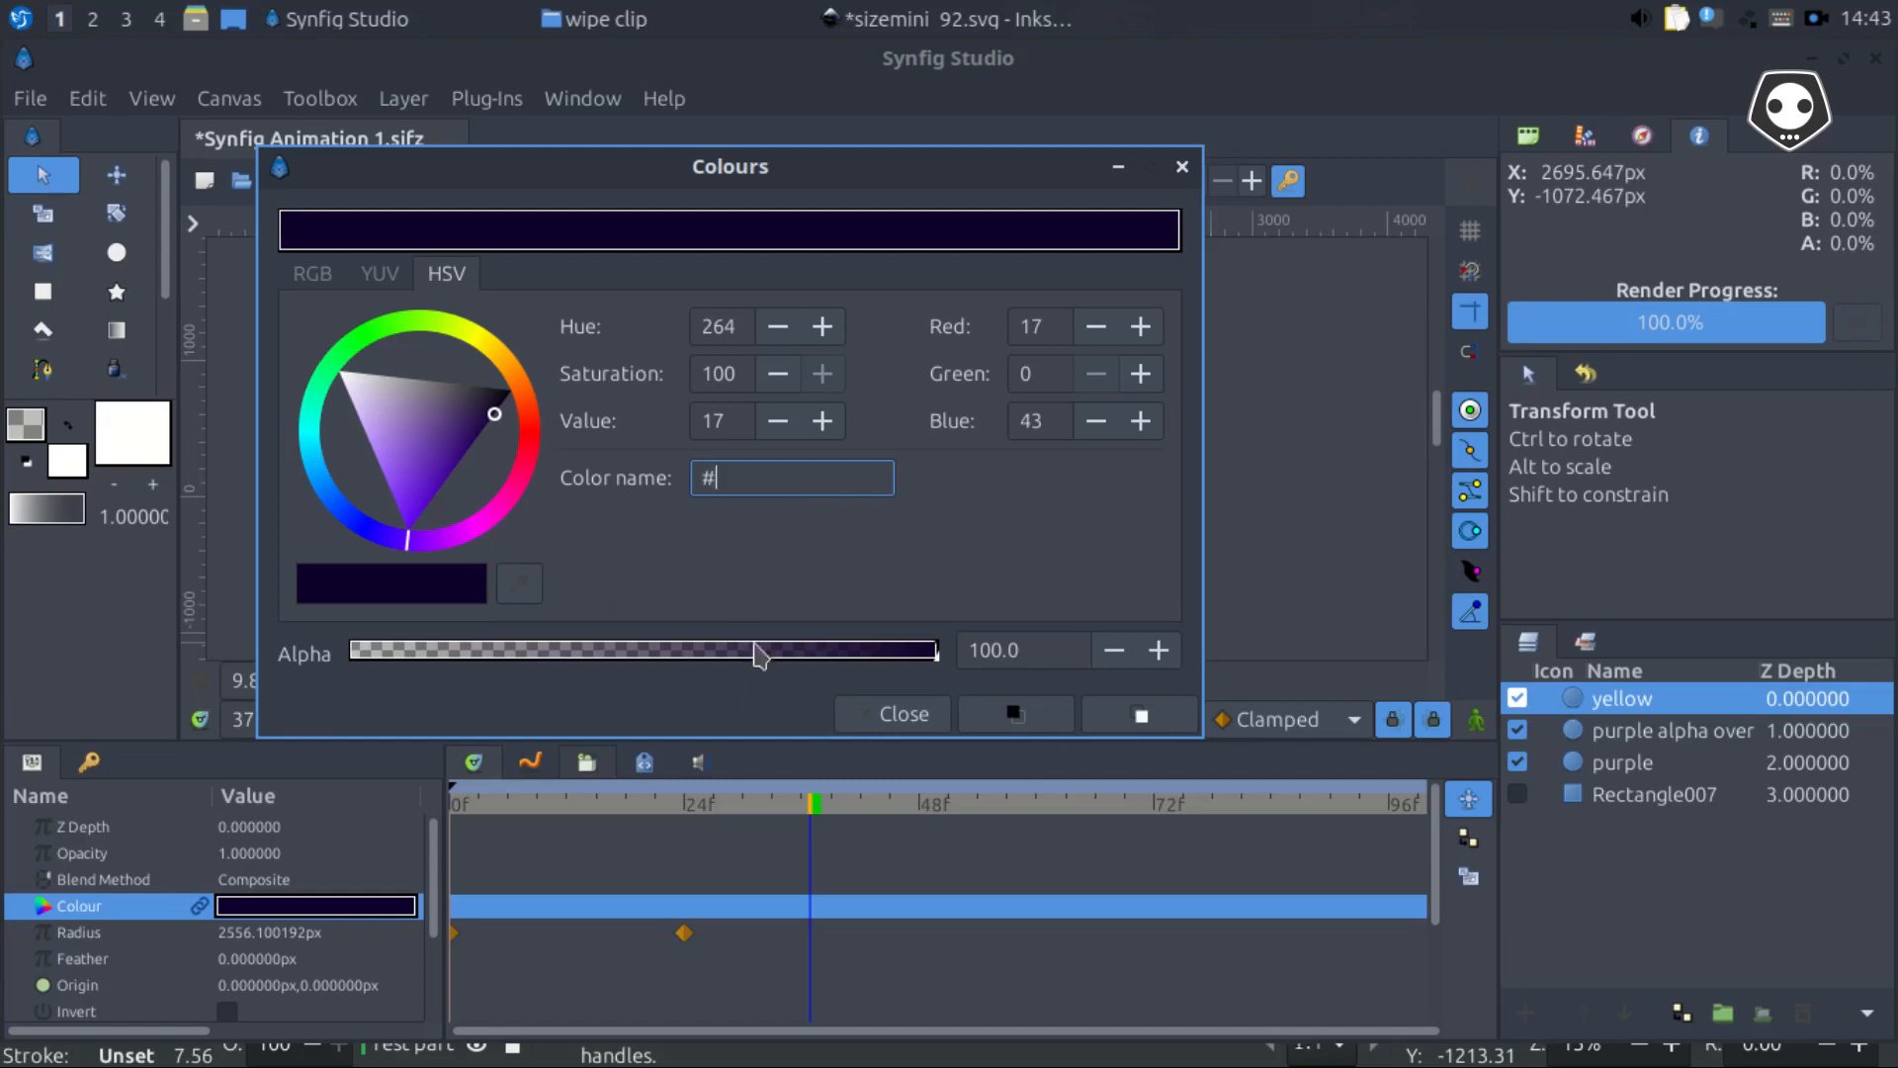
{"action": "type", "text": "ff"}
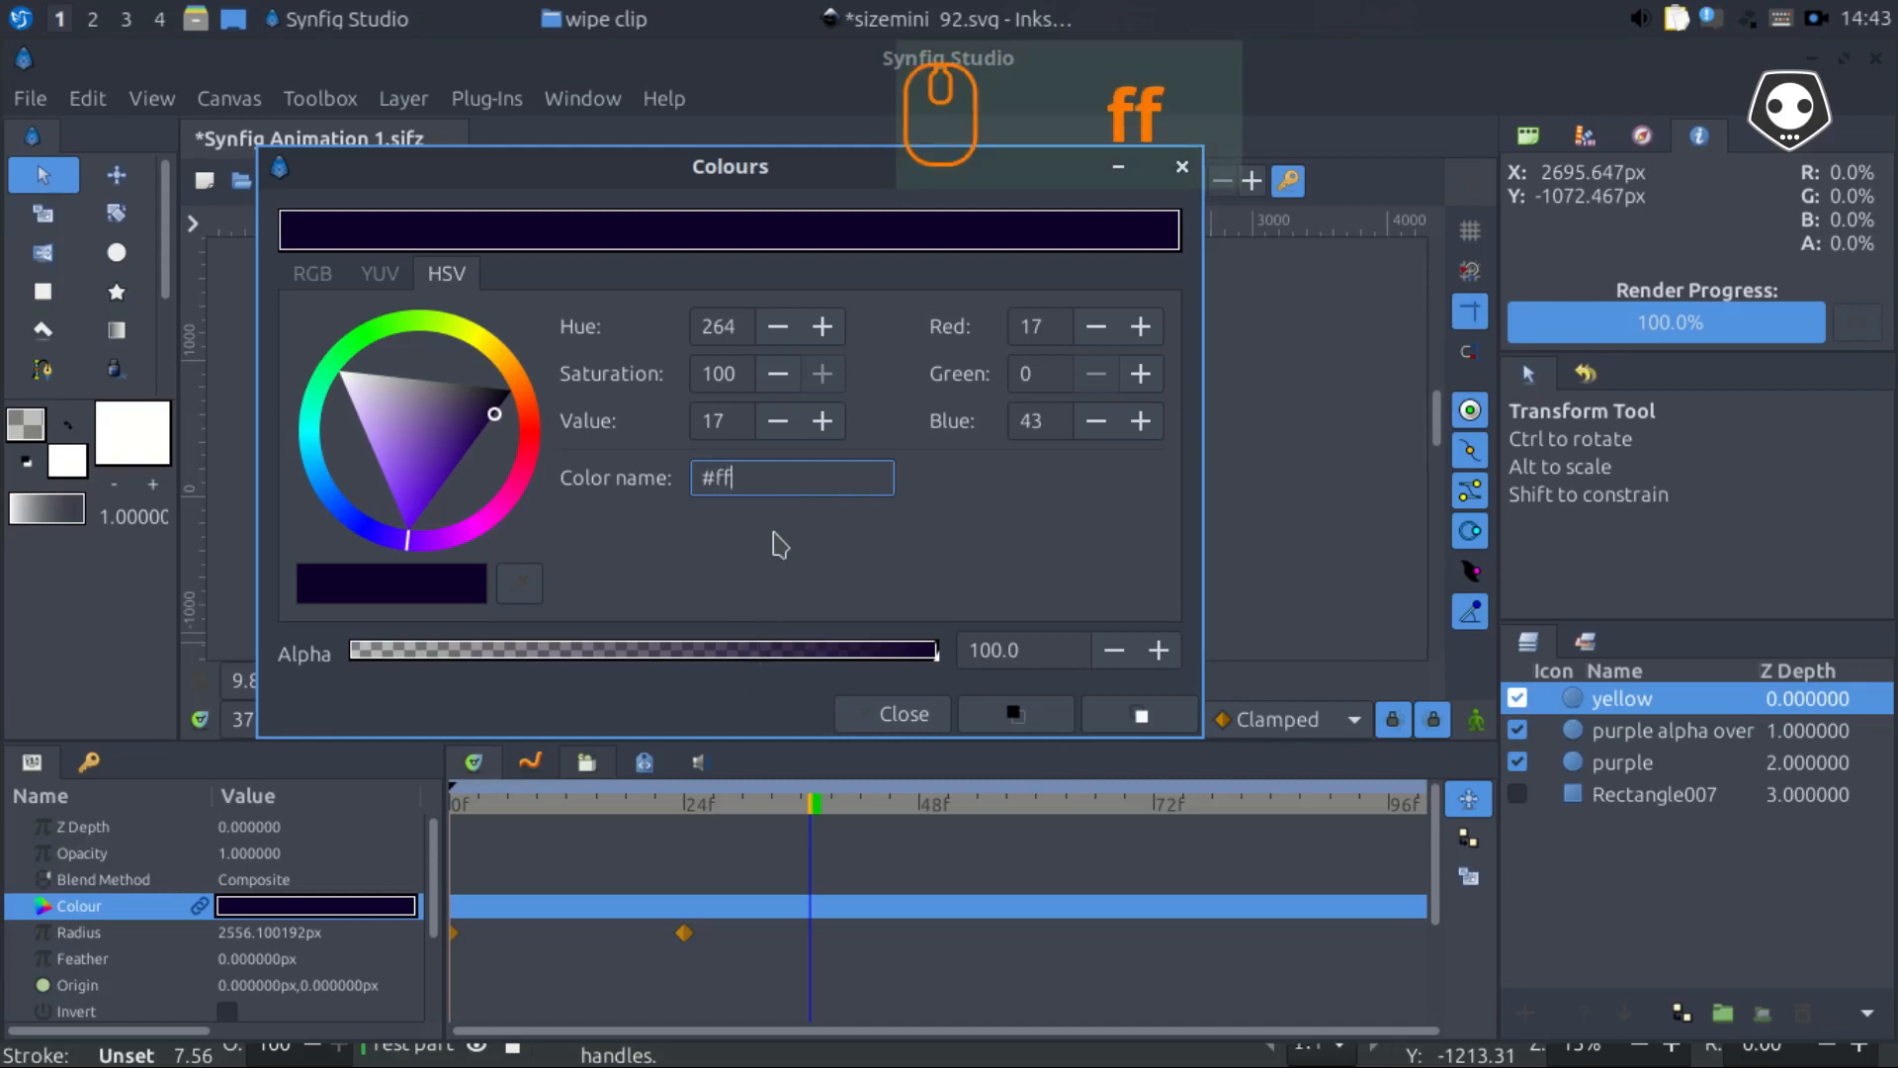
{"action": "type", "text": "cc00"}
{"action": "key", "text": "Return"}
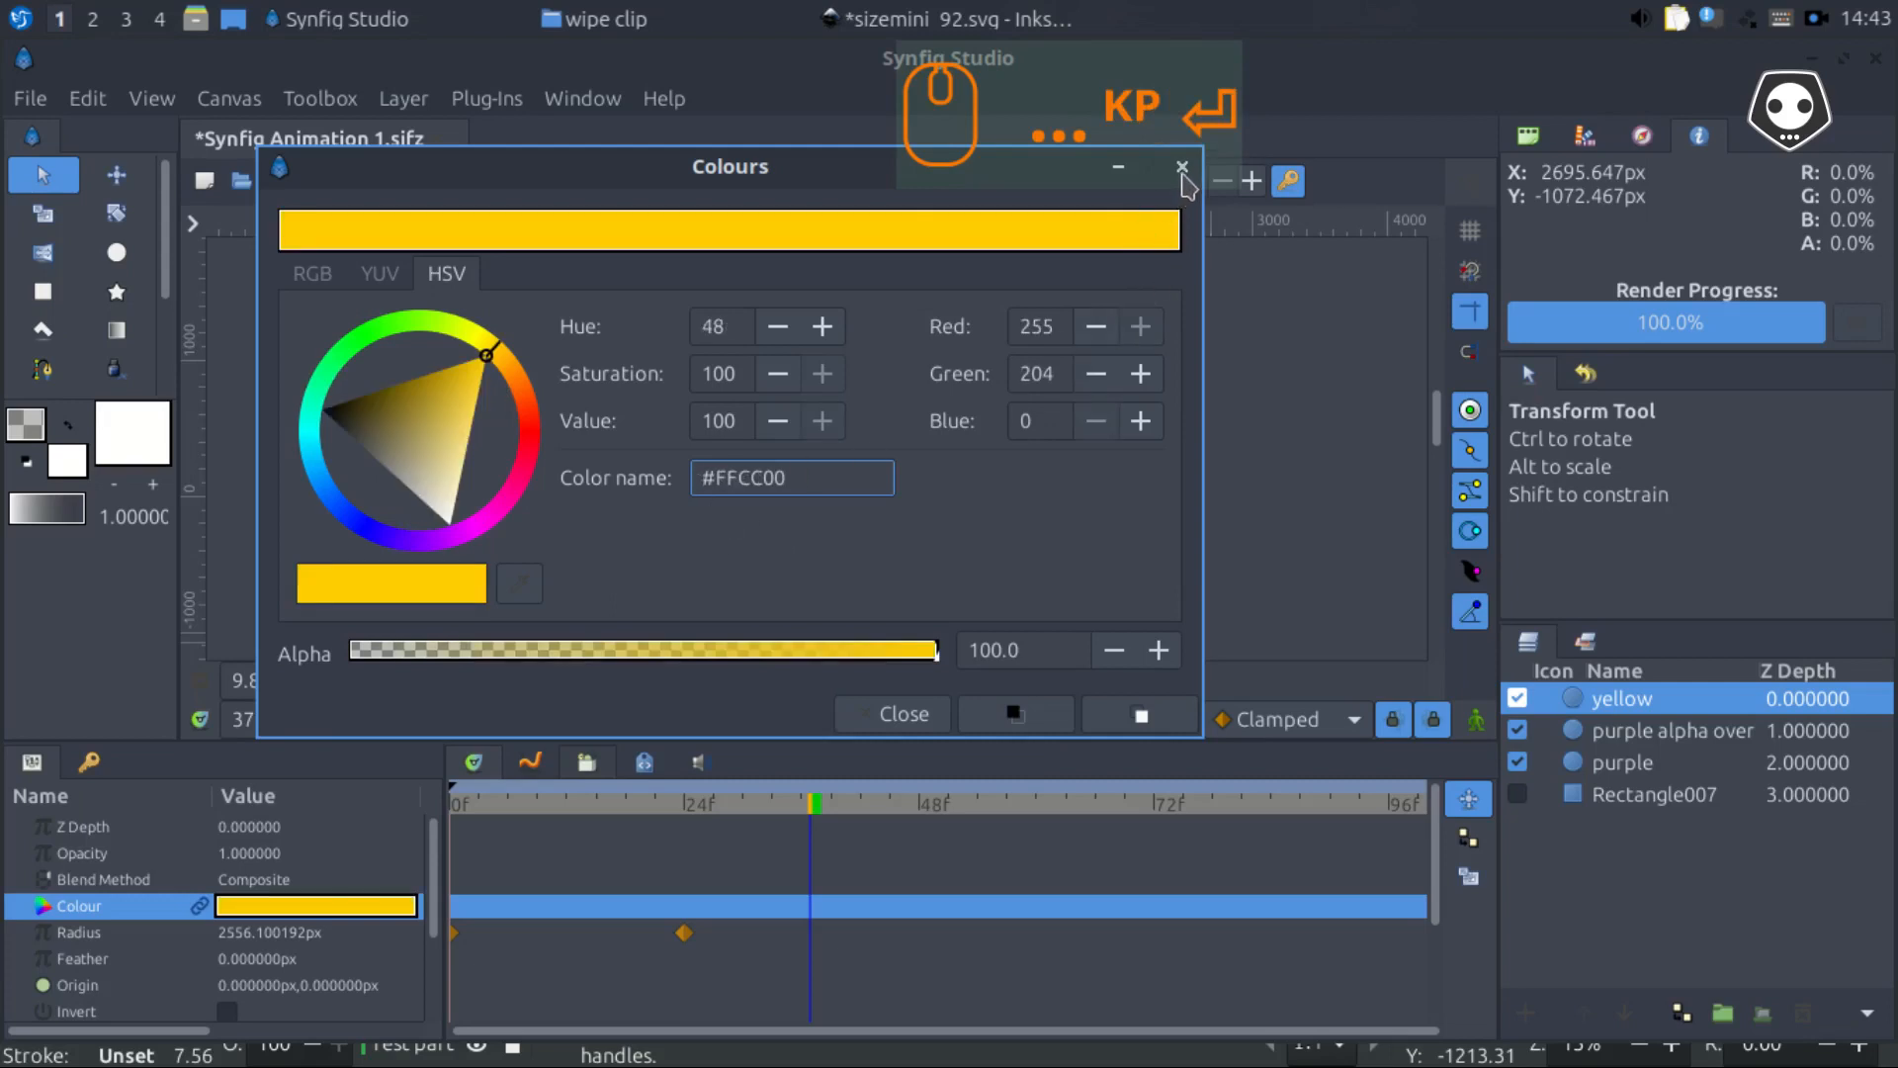
{"action": "left_click", "coordinate": [905, 714]}
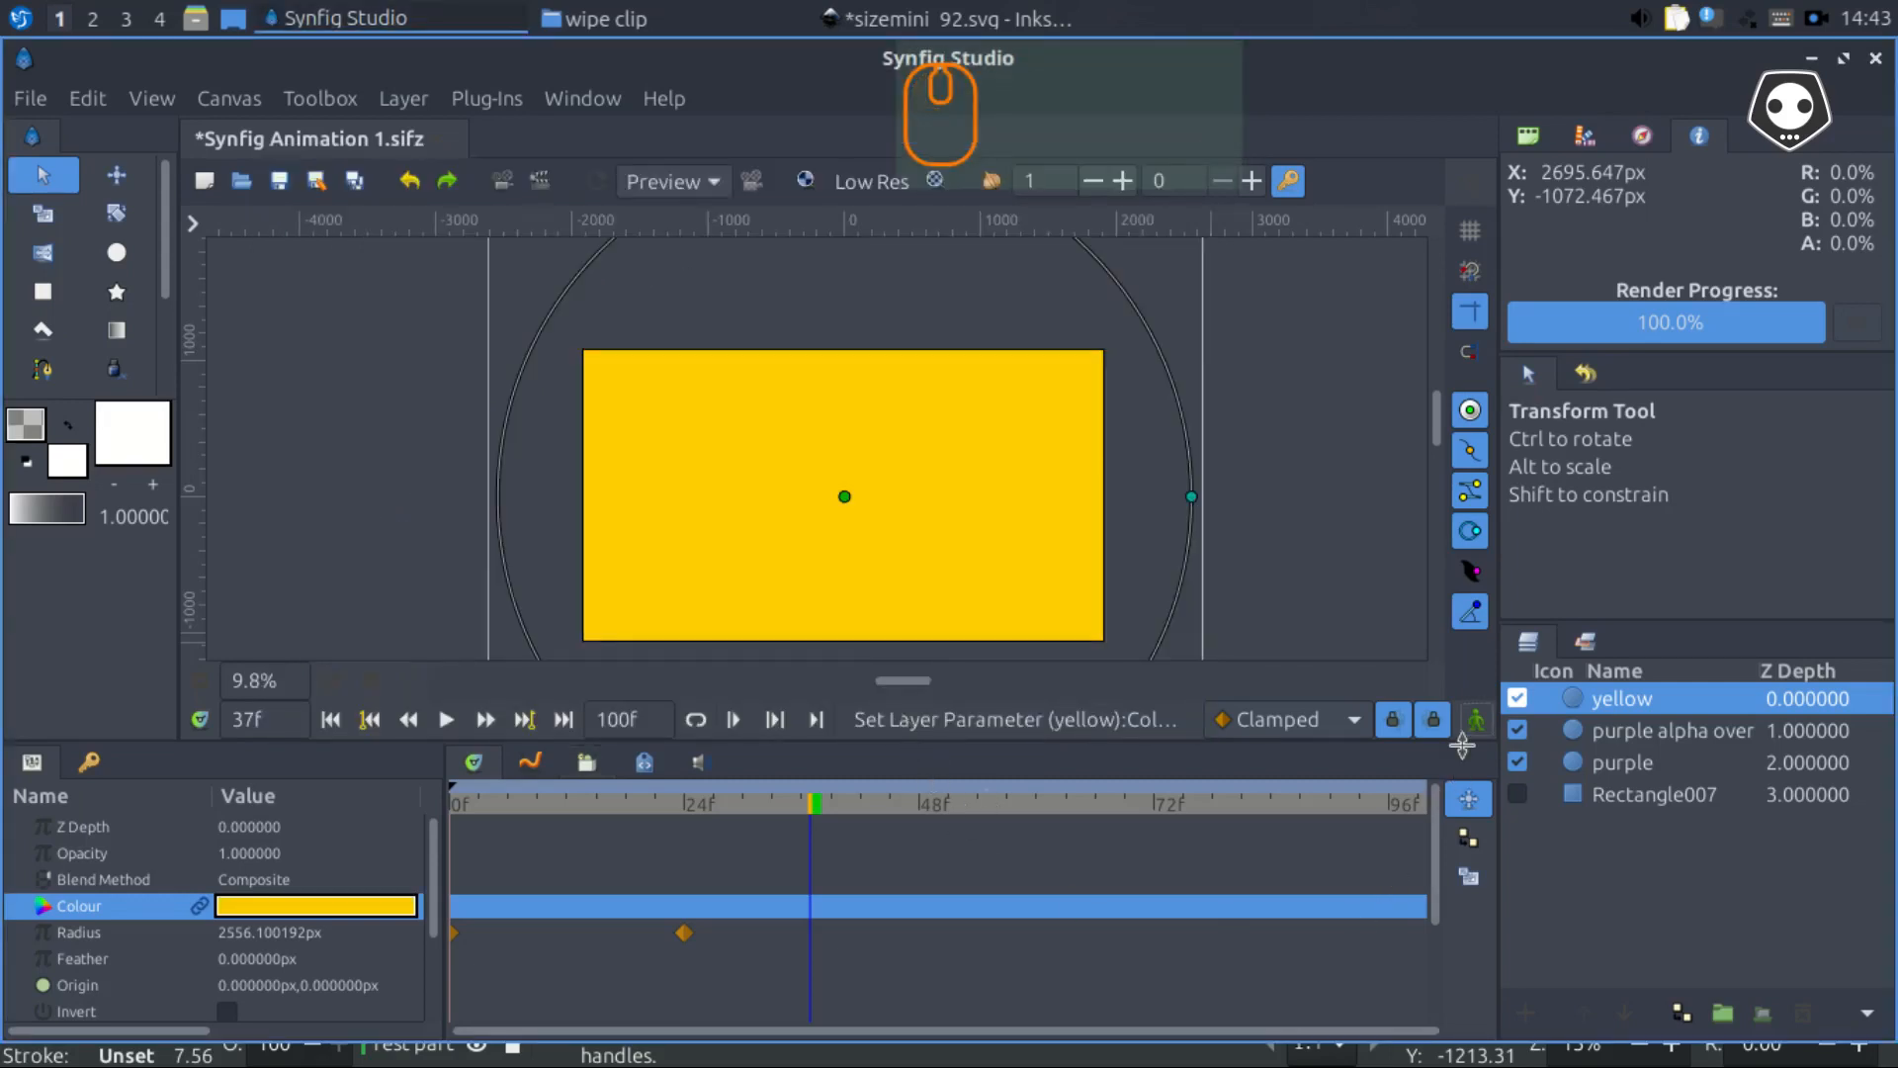
{"action": "left_click", "coordinate": [1474, 726]}
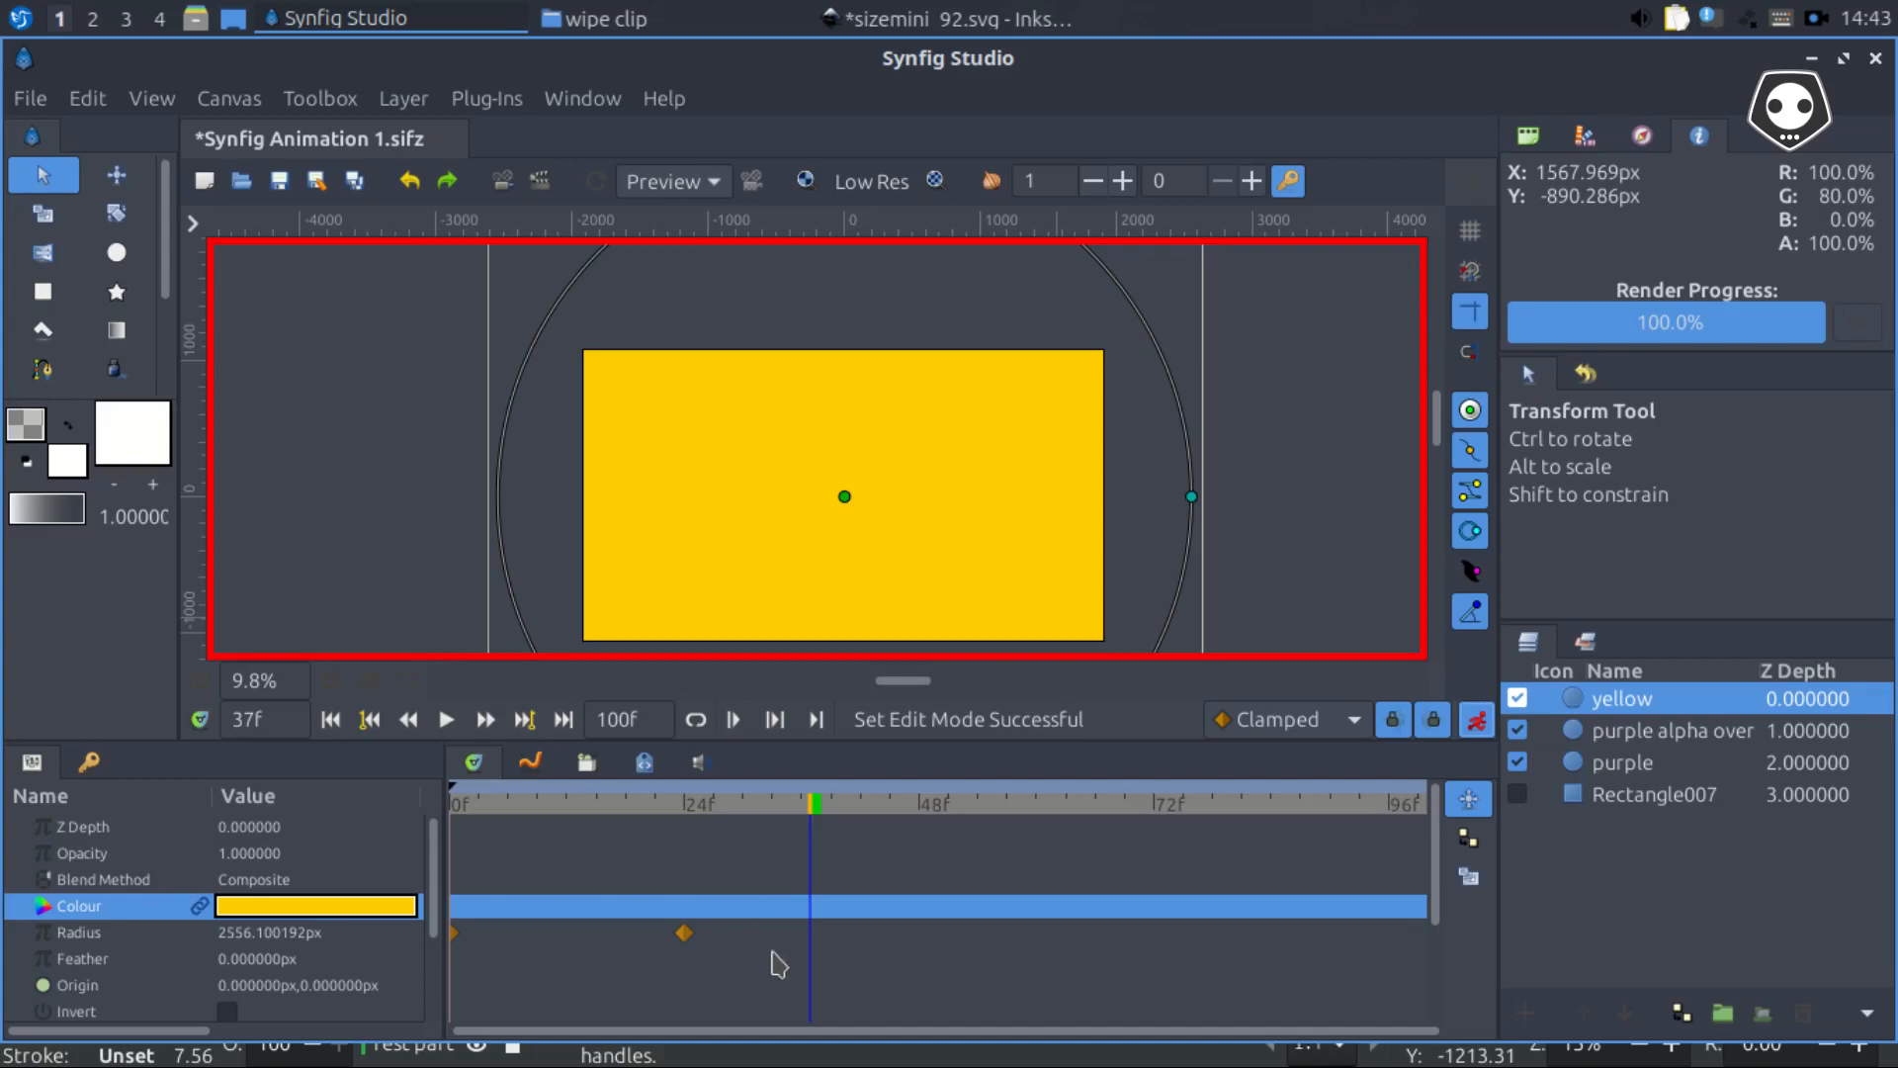
Shift both radius waypoints of the yellow layer together to about frames 32 and 56, check the timing, and save the file
{"action": "left_click_drag", "start_coordinate": [760, 994], "coordinate": [646, 957]}
{"action": "left_click_drag", "start_coordinate": [420, 880], "coordinate": [814, 942]}
{"action": "left_click_drag", "start_coordinate": [810, 813], "coordinate": [772, 843]}
{"action": "left_click_drag", "start_coordinate": [1023, 954], "coordinate": [983, 954]}
{"action": "left_click_drag", "start_coordinate": [796, 820], "coordinate": [830, 839]}
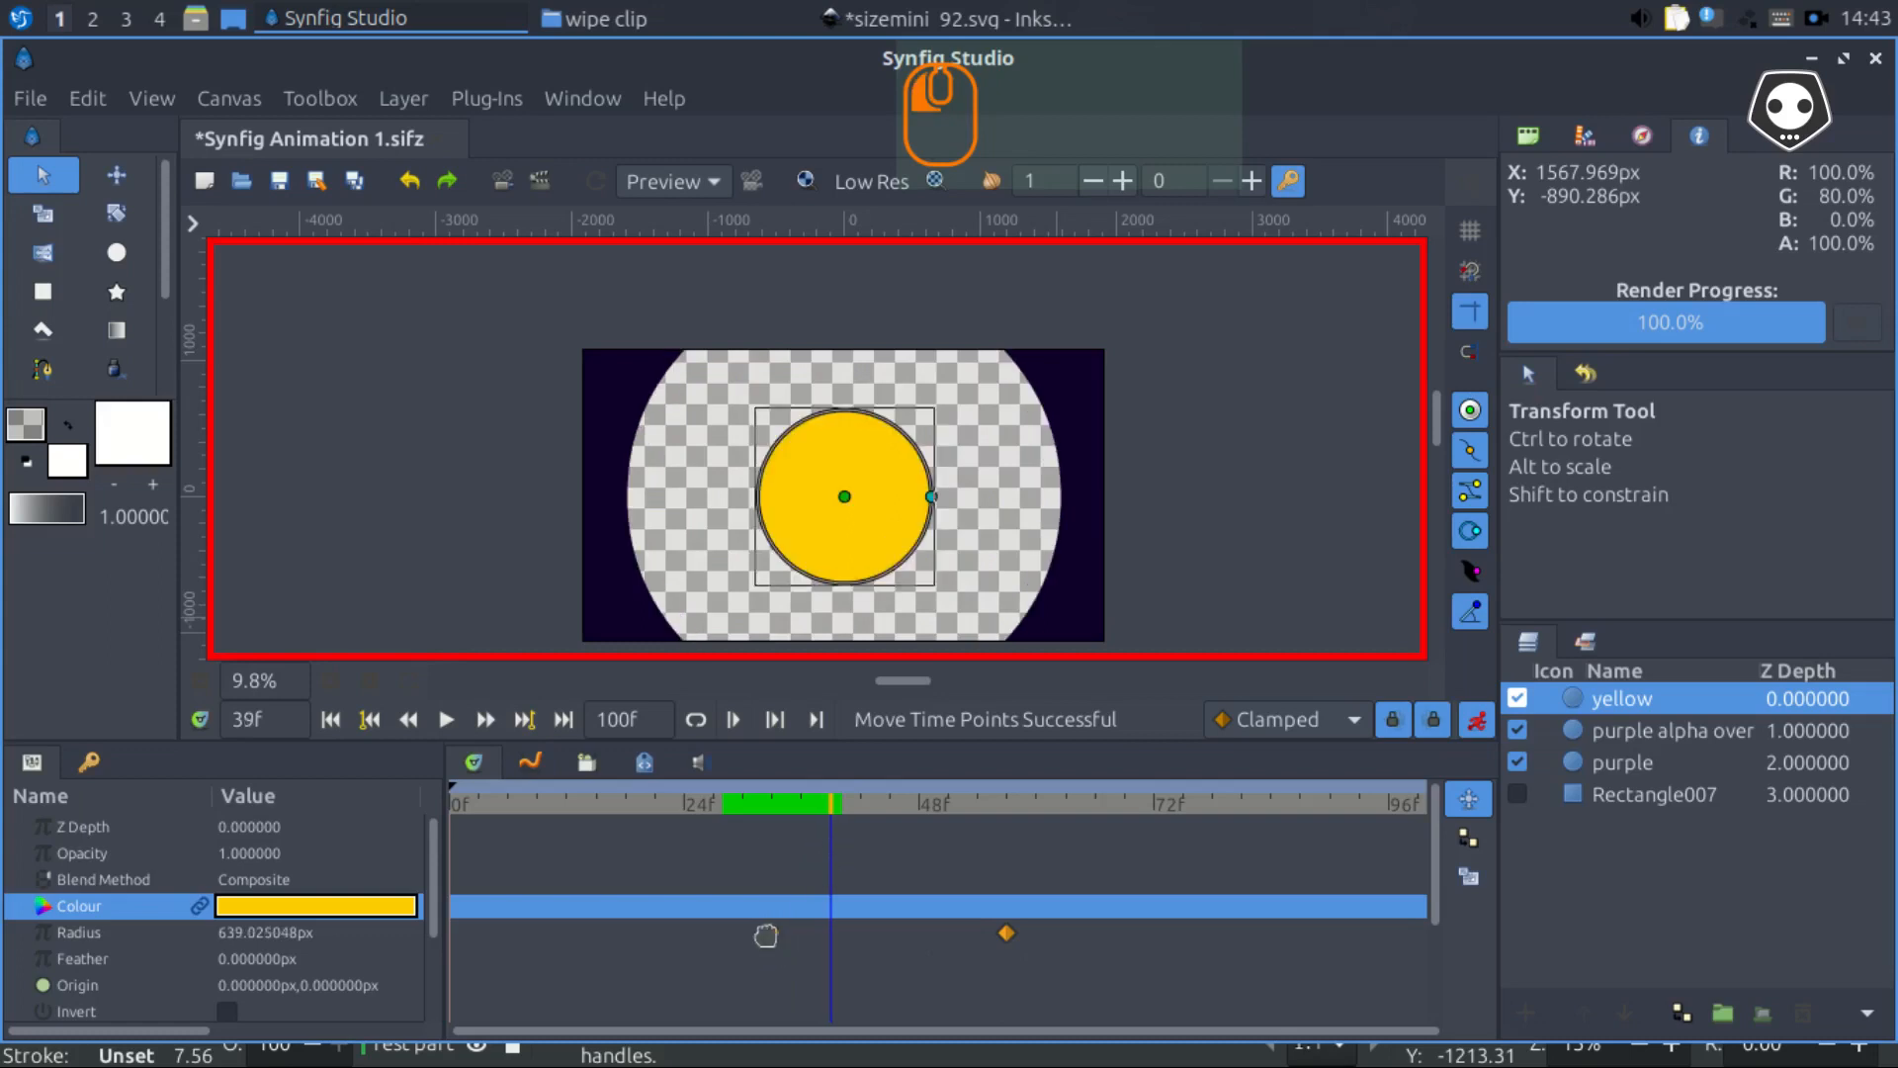
{"action": "left_click_drag", "start_coordinate": [772, 932], "coordinate": [743, 933]}
{"action": "mouse_move", "coordinate": [838, 829]}
{"action": "left_mouse_down"}
{"action": "mouse_move", "coordinate": [559, 836]}
{"action": "mouse_move", "coordinate": [856, 854]}
{"action": "left_mouse_up"}
{"action": "left_click_drag", "start_coordinate": [843, 844], "coordinate": [818, 850]}
{"action": "left_click_drag", "start_coordinate": [743, 932], "coordinate": [761, 932]}
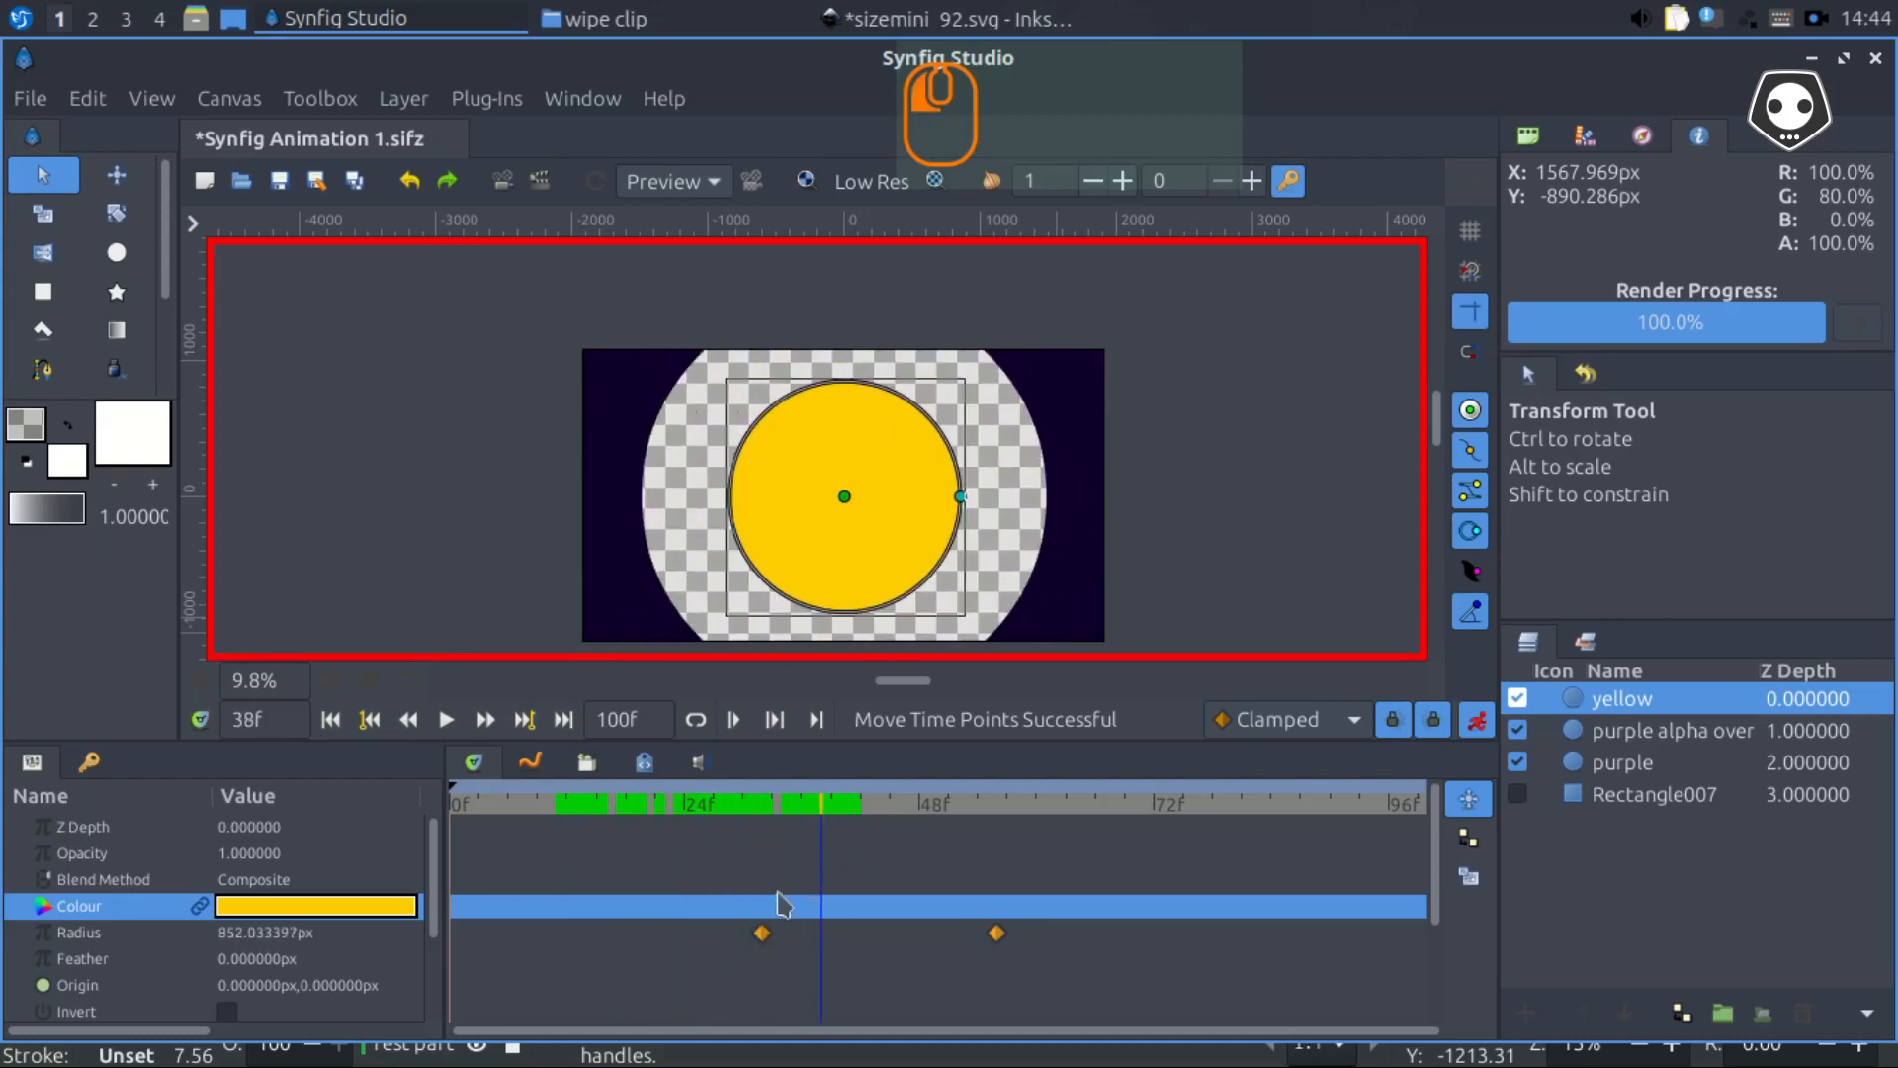
{"action": "left_click_drag", "start_coordinate": [825, 831], "coordinate": [907, 848]}
{"action": "key", "text": "ctrl+s"}
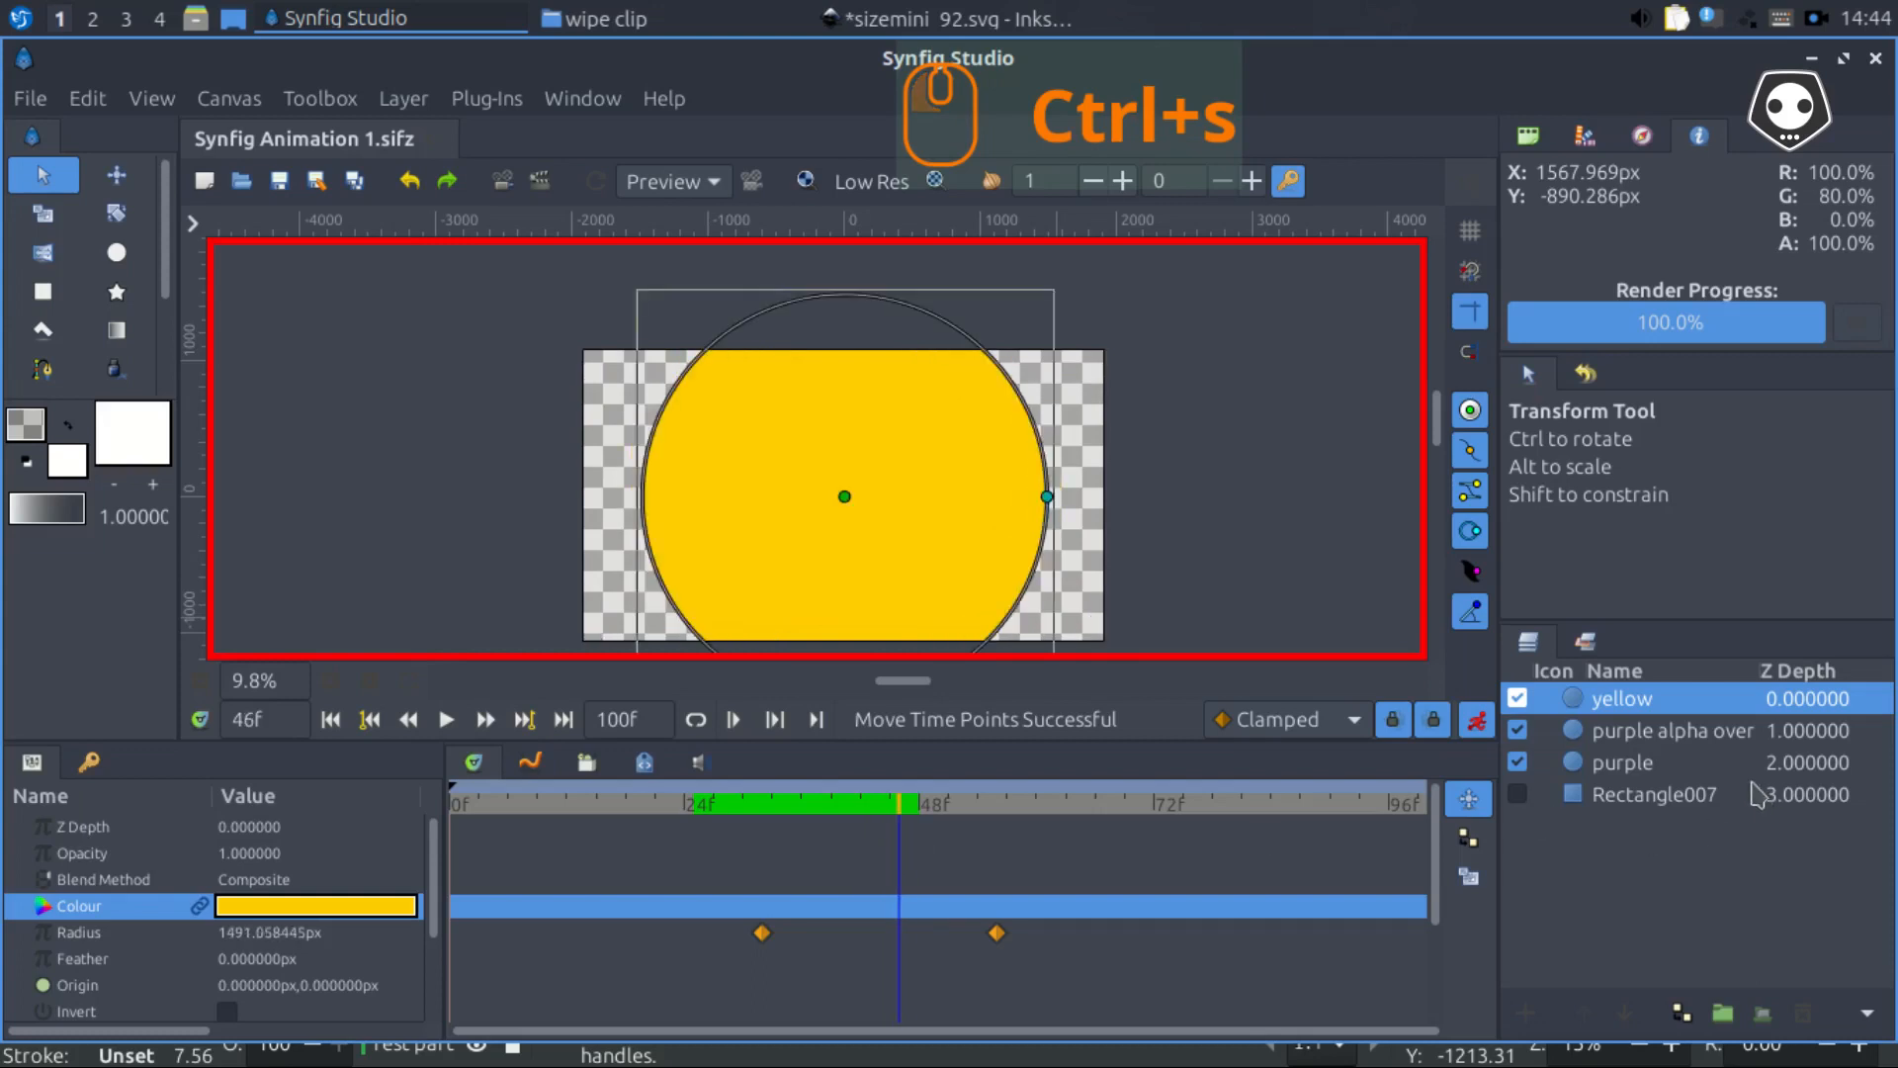
Duplicate the purple alpha over layer and raise the copy above the yellow layer to the top of the stack
{"action": "left_click", "coordinate": [1553, 743]}
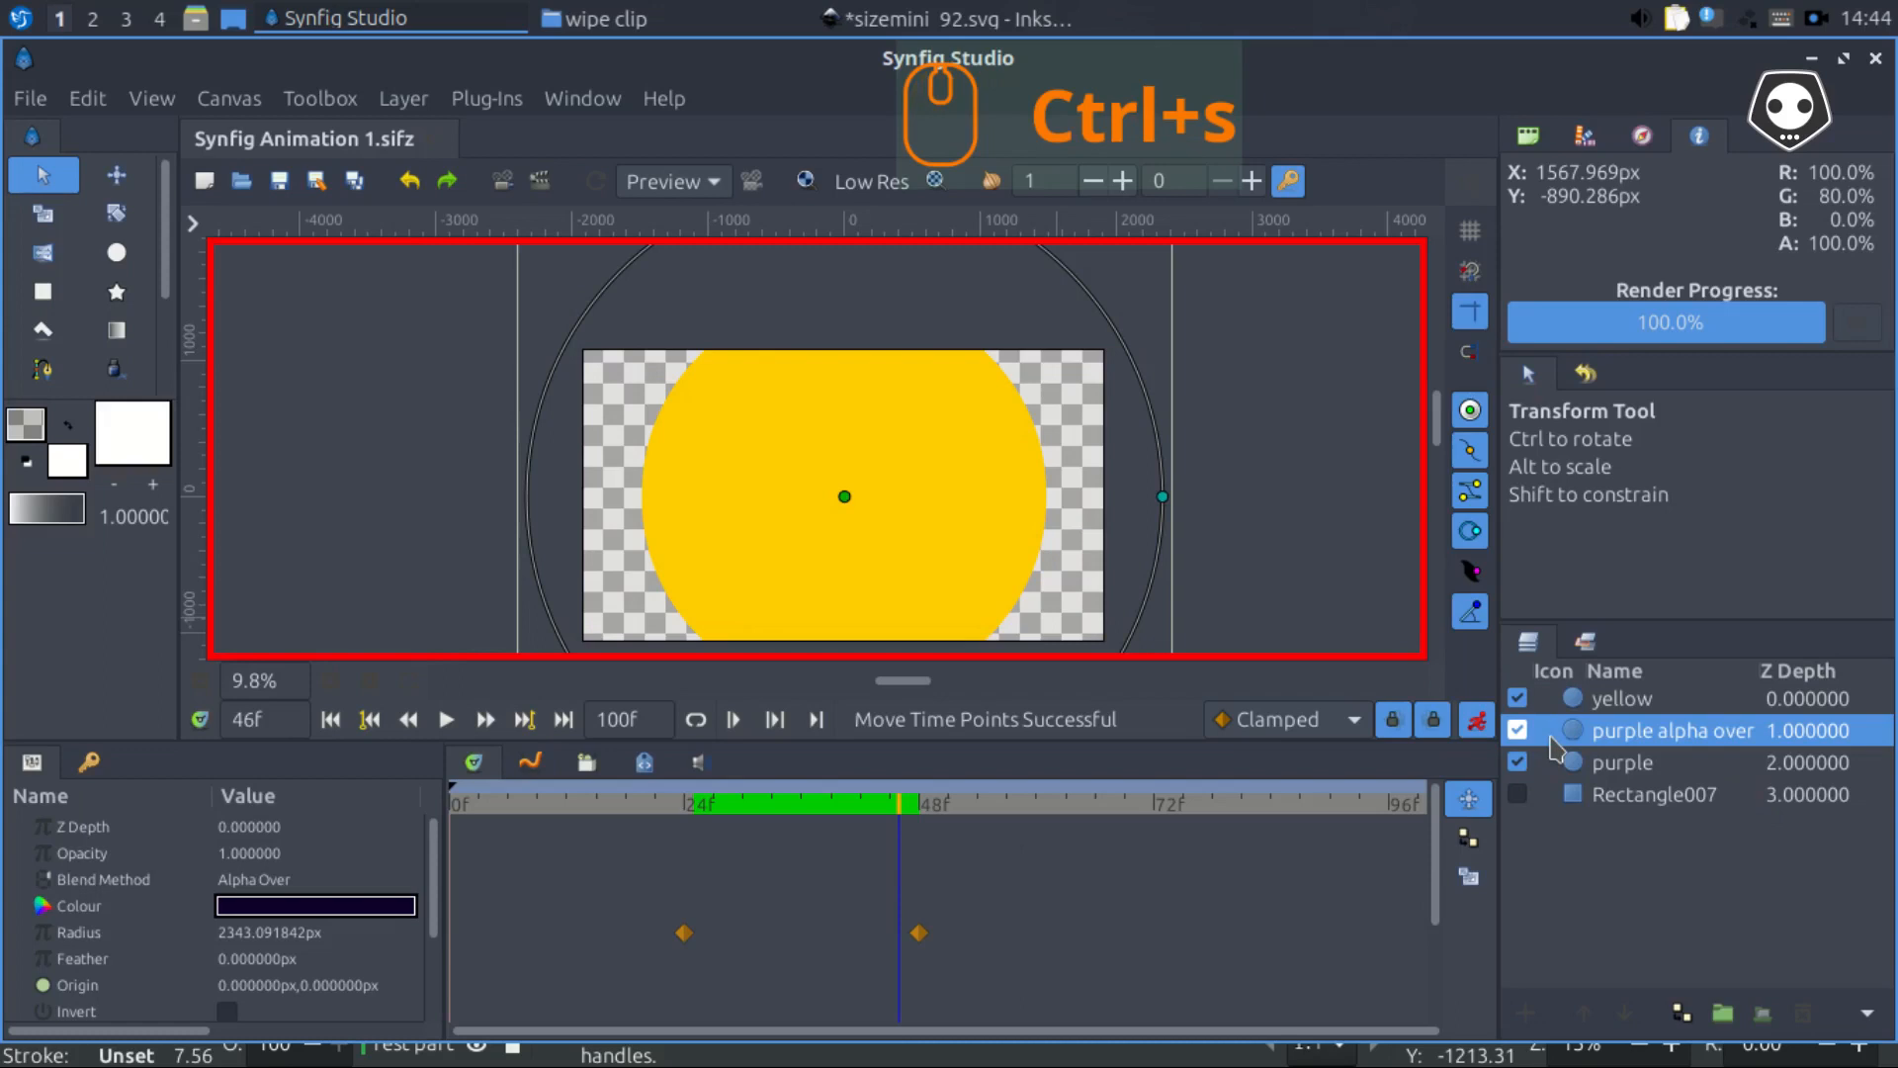
{"action": "left_click", "coordinate": [1683, 1014]}
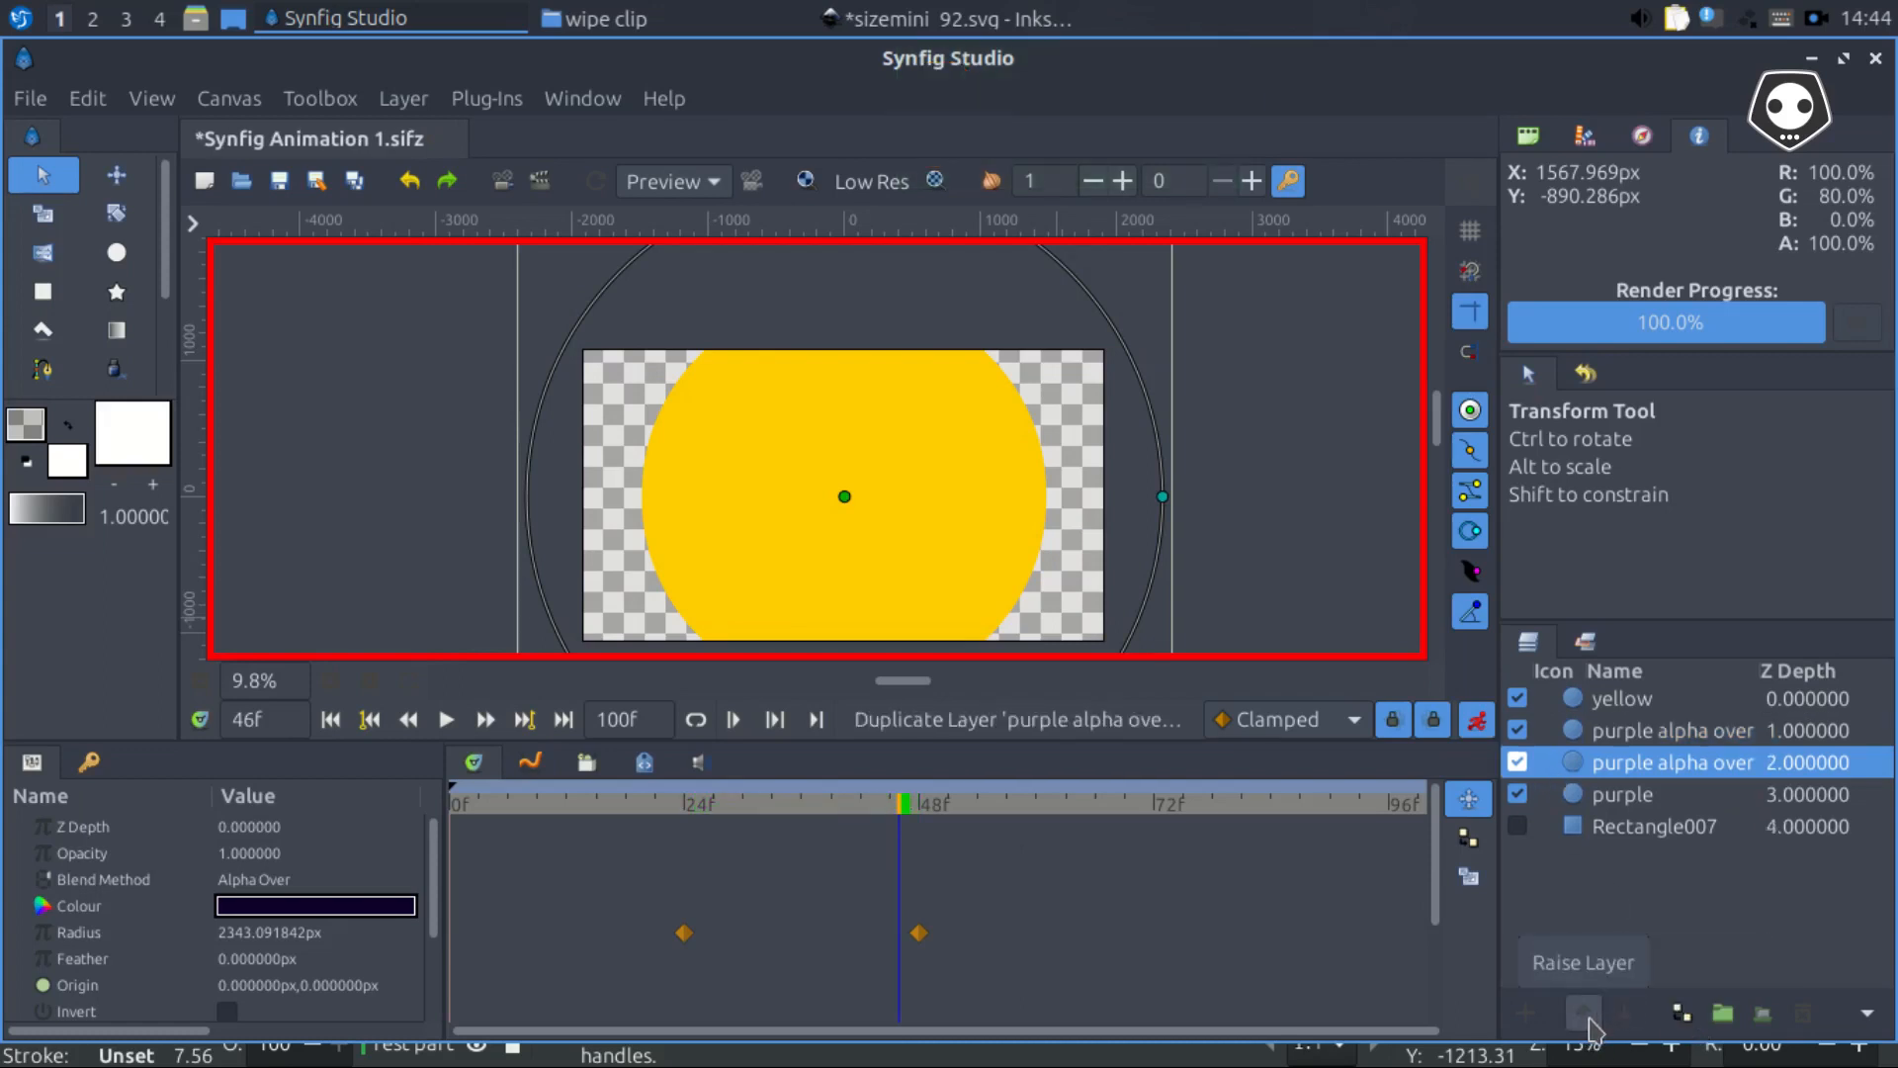
{"action": "left_click", "coordinate": [1588, 1018]}
{"action": "left_click", "coordinate": [1587, 1018]}
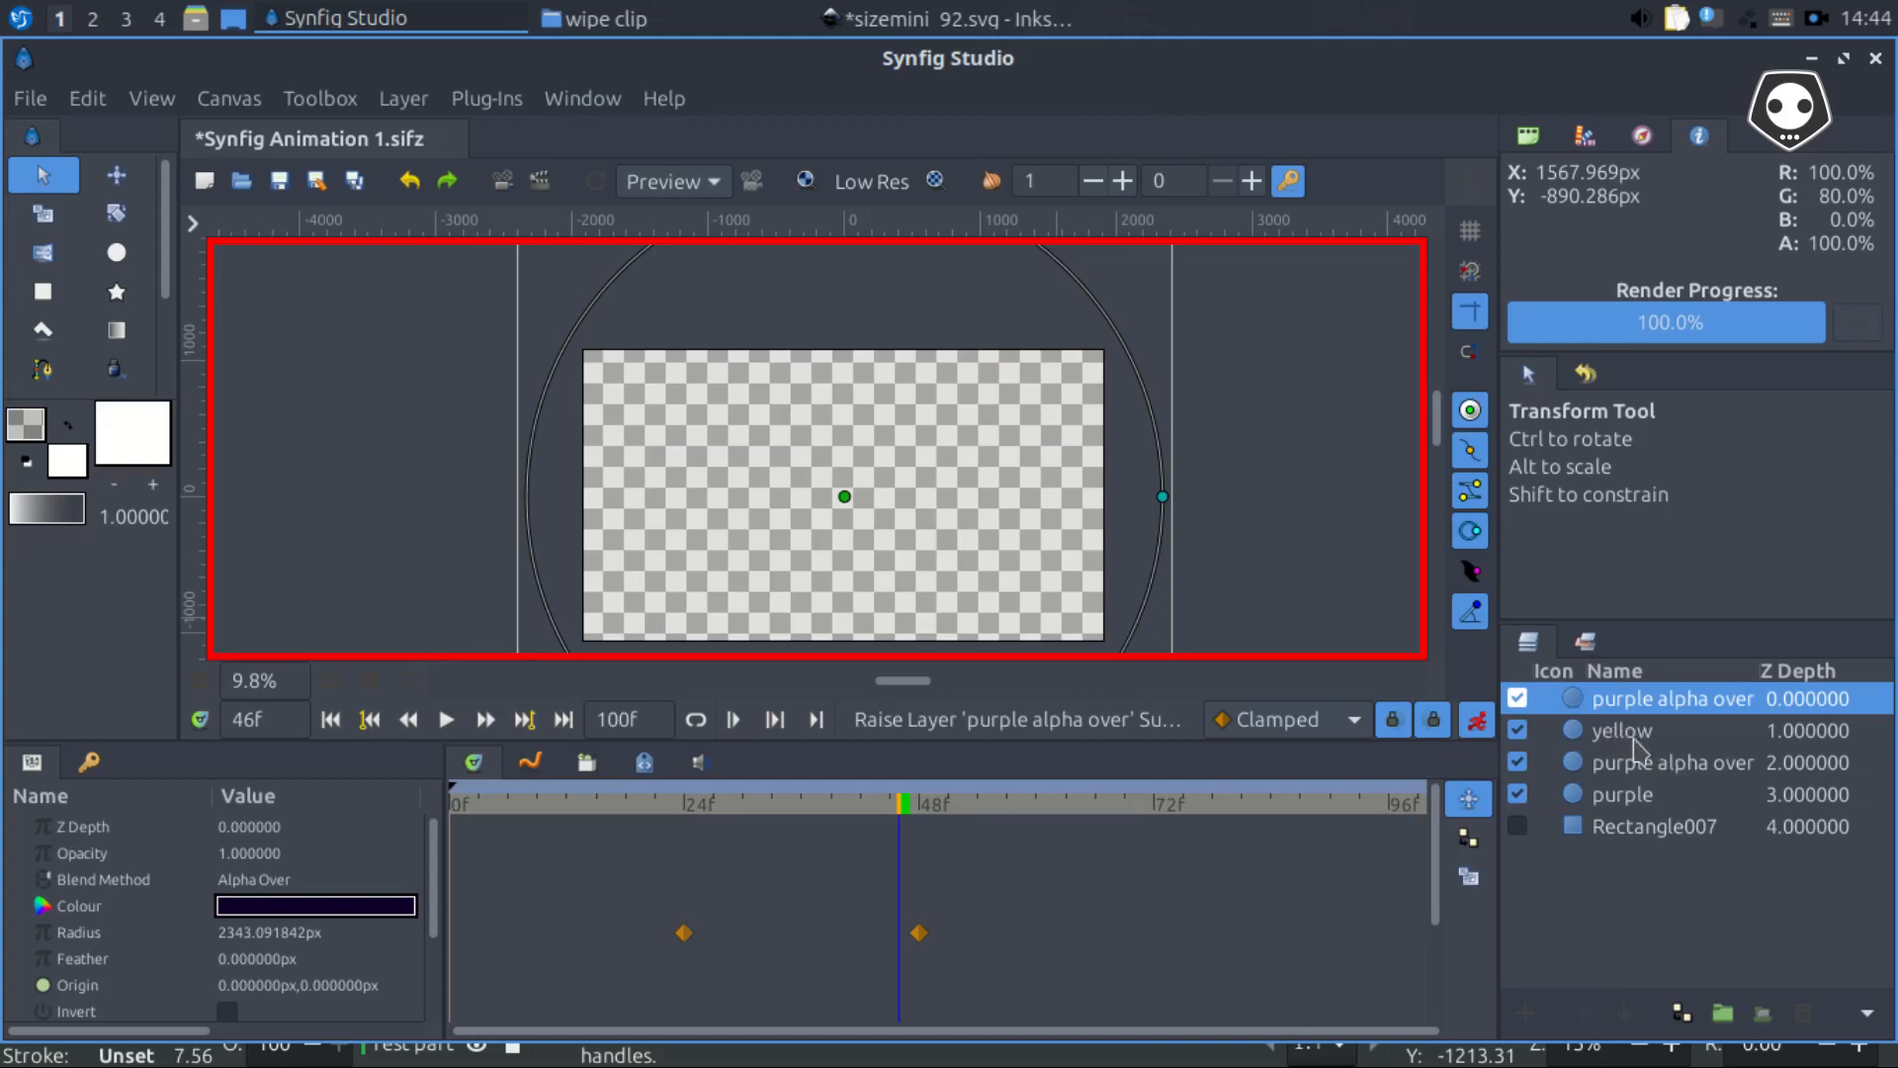
Rename the top alpha over copy as "yellow alpha over"
{"action": "left_click", "coordinate": [1622, 702]}
{"action": "left_click", "coordinate": [1636, 700]}
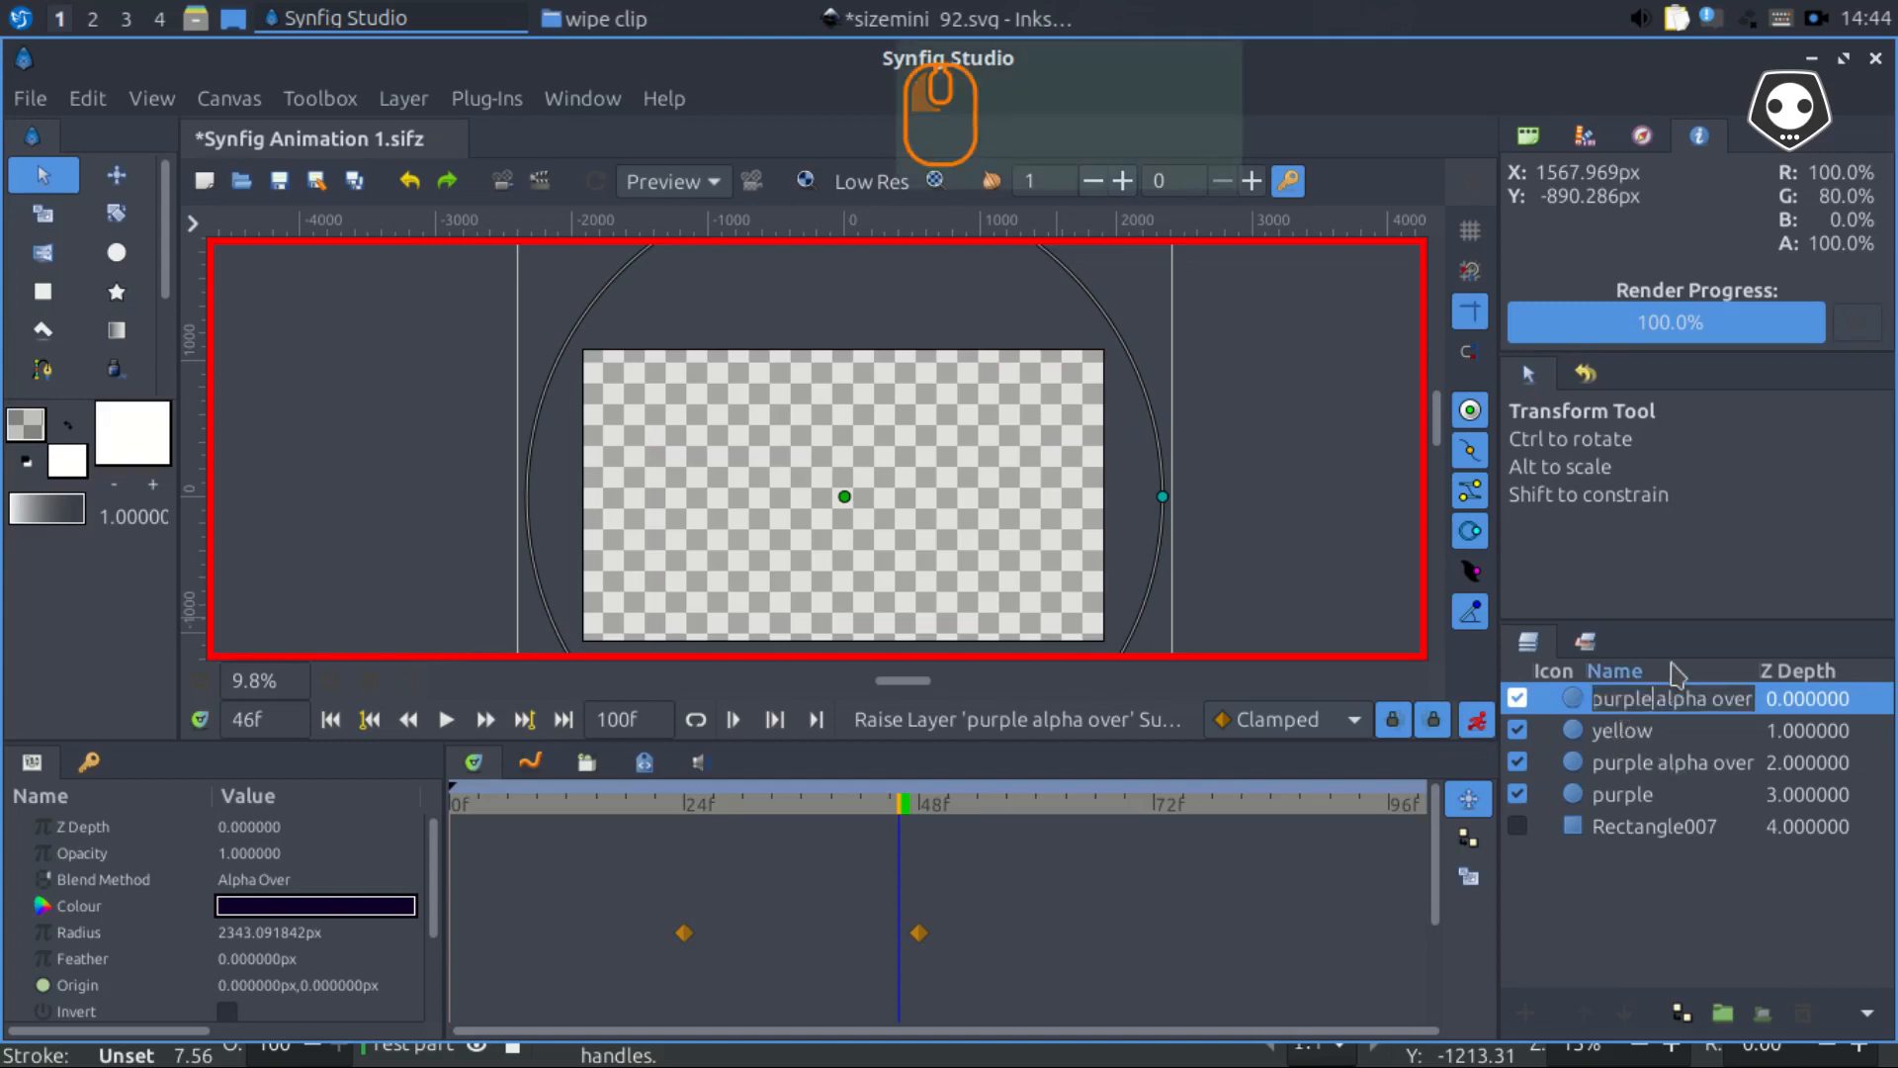
{"action": "key", "text": "BackSpace"}
{"action": "key", "text": "BackSpace"}
{"action": "key", "text": "BackSpace"}
{"action": "key", "text": "BackSpace"}
{"action": "key", "text": "BackSpace"}
{"action": "key", "text": "BackSpace"}
{"action": "key", "text": "BackSpace"}
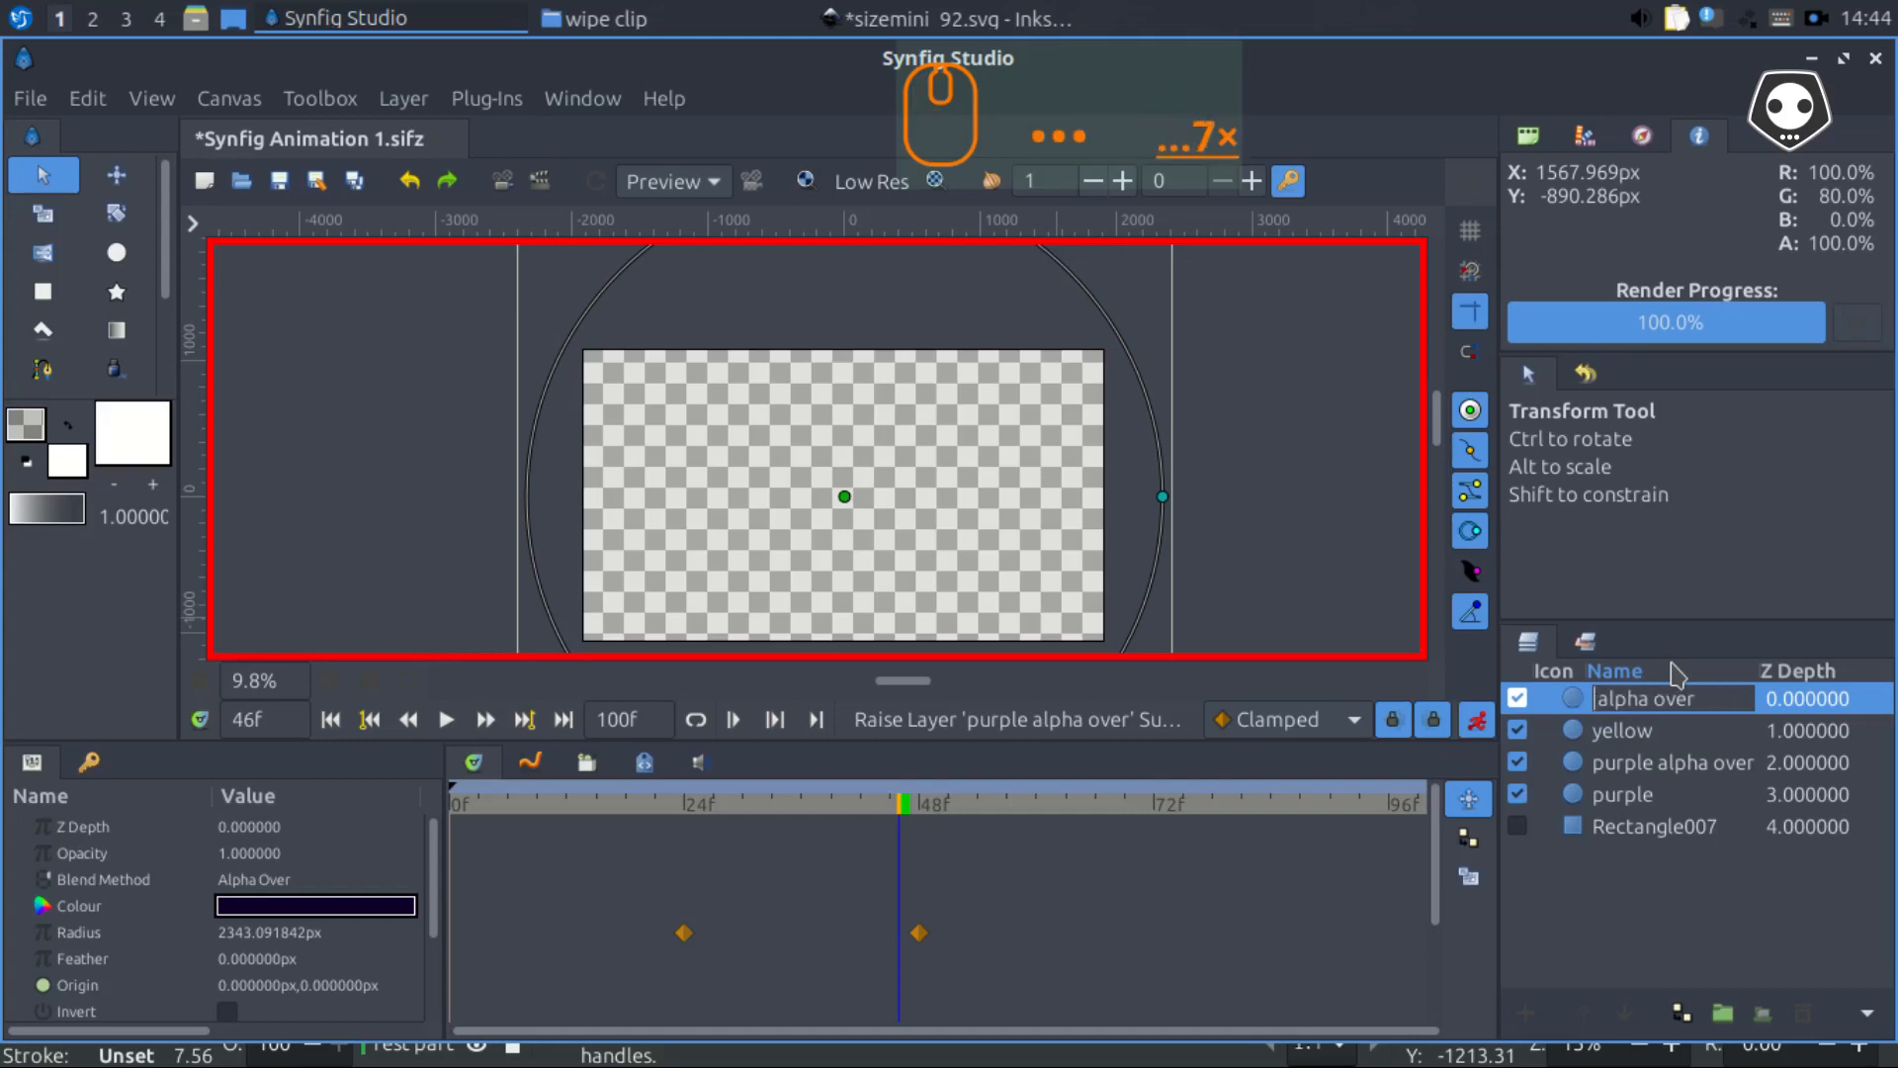
{"action": "type", "text": "yellow"}
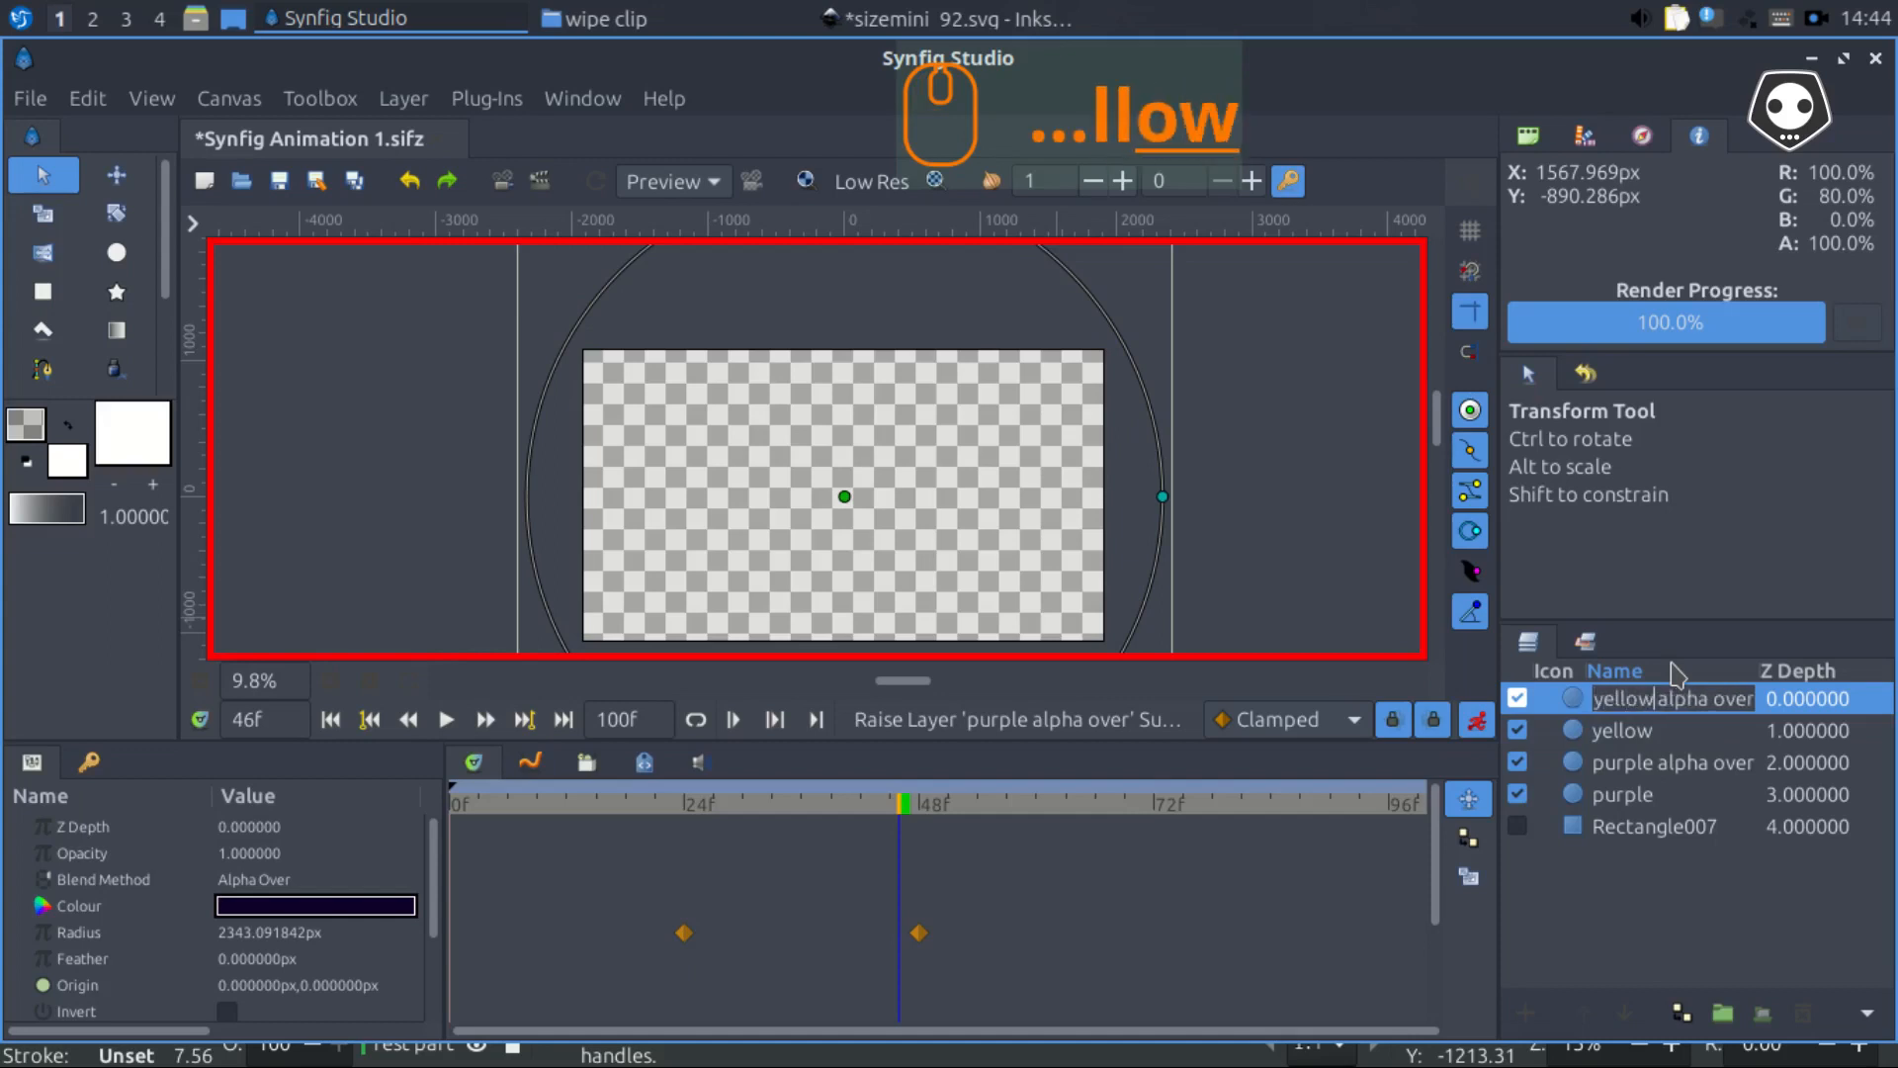
{"action": "key", "text": "Return"}
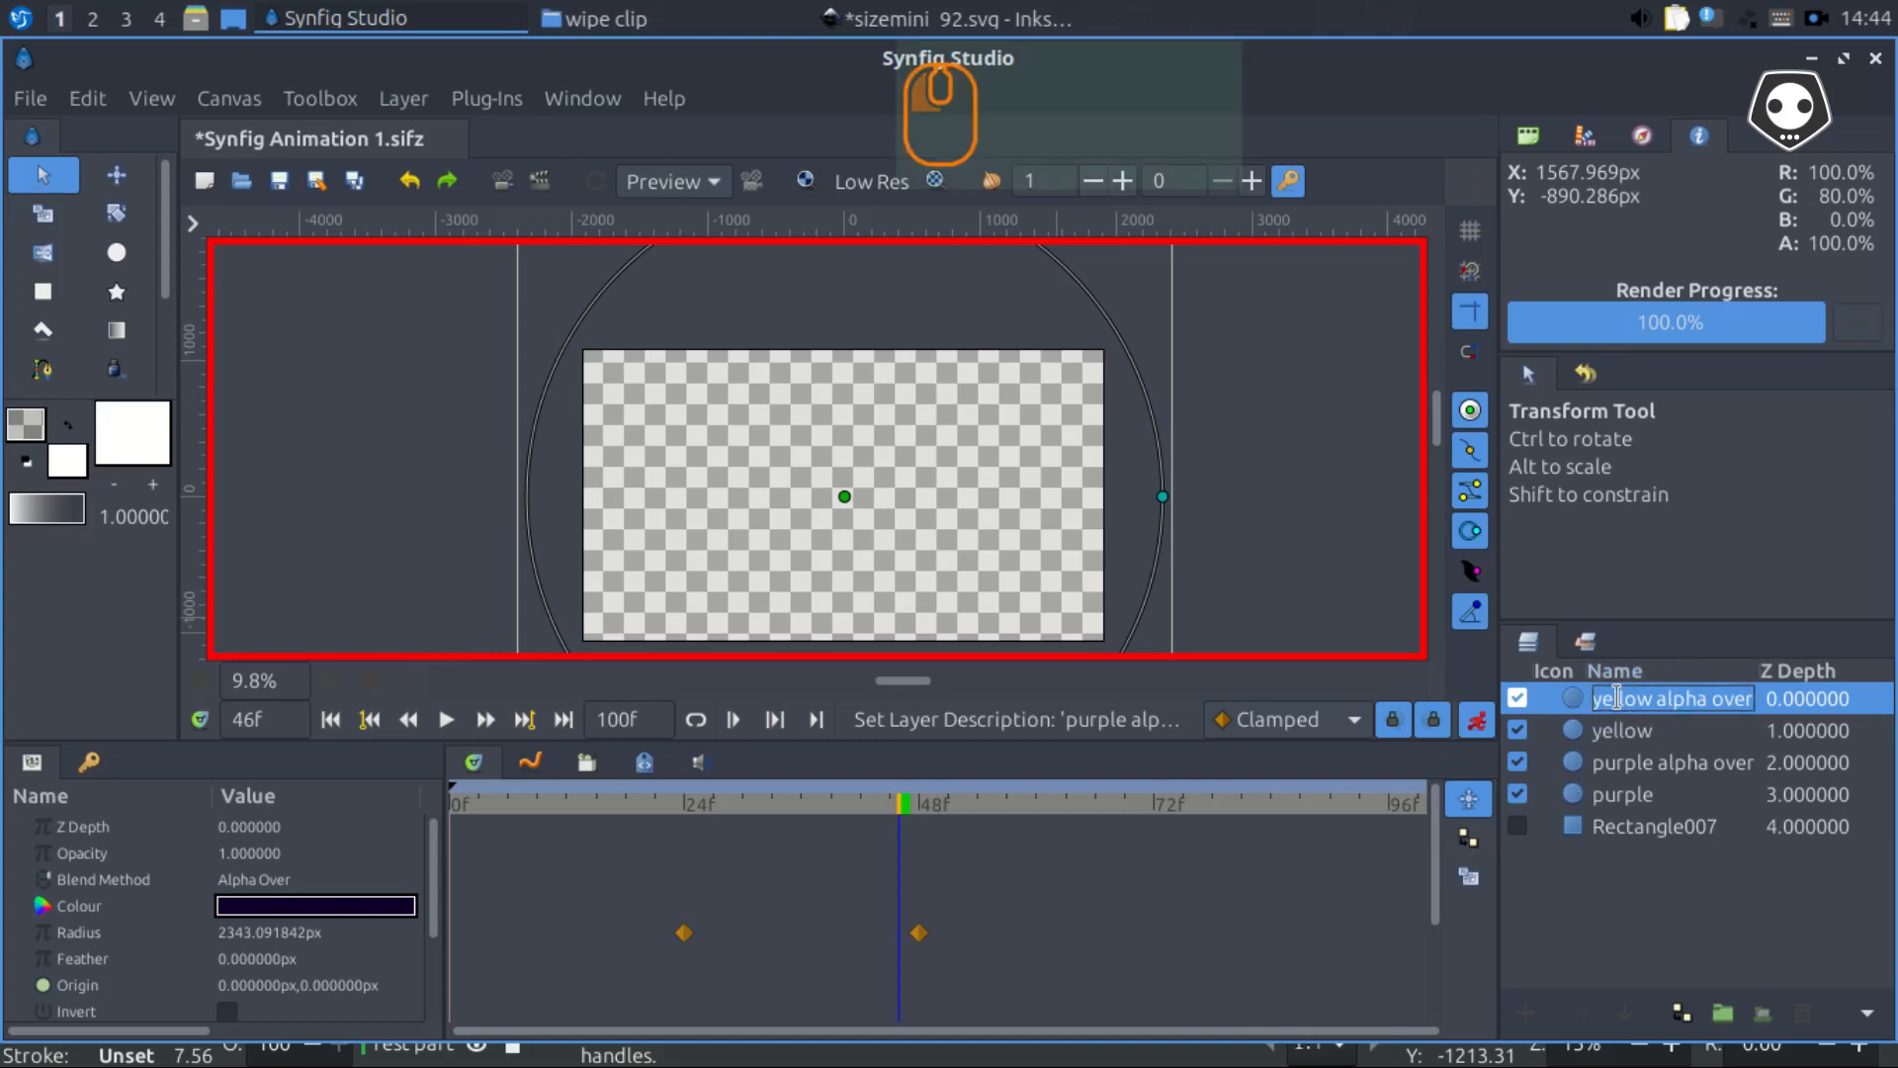
Shift both radius waypoints of the yellow alpha over layer together to about frames 42 and 66, and check the timing by scrubbing
{"action": "left_click_drag", "start_coordinate": [979, 981], "coordinate": [682, 929]}
{"action": "left_click_drag", "start_coordinate": [1007, 1023], "coordinate": [608, 850]}
{"action": "left_click_drag", "start_coordinate": [682, 934], "coordinate": [926, 949]}
{"action": "mouse_move", "coordinate": [902, 816]}
{"action": "left_mouse_down"}
{"action": "mouse_move", "coordinate": [724, 820]}
{"action": "mouse_move", "coordinate": [970, 847]}
{"action": "mouse_move", "coordinate": [891, 848]}
{"action": "mouse_move", "coordinate": [911, 848]}
{"action": "left_mouse_up"}
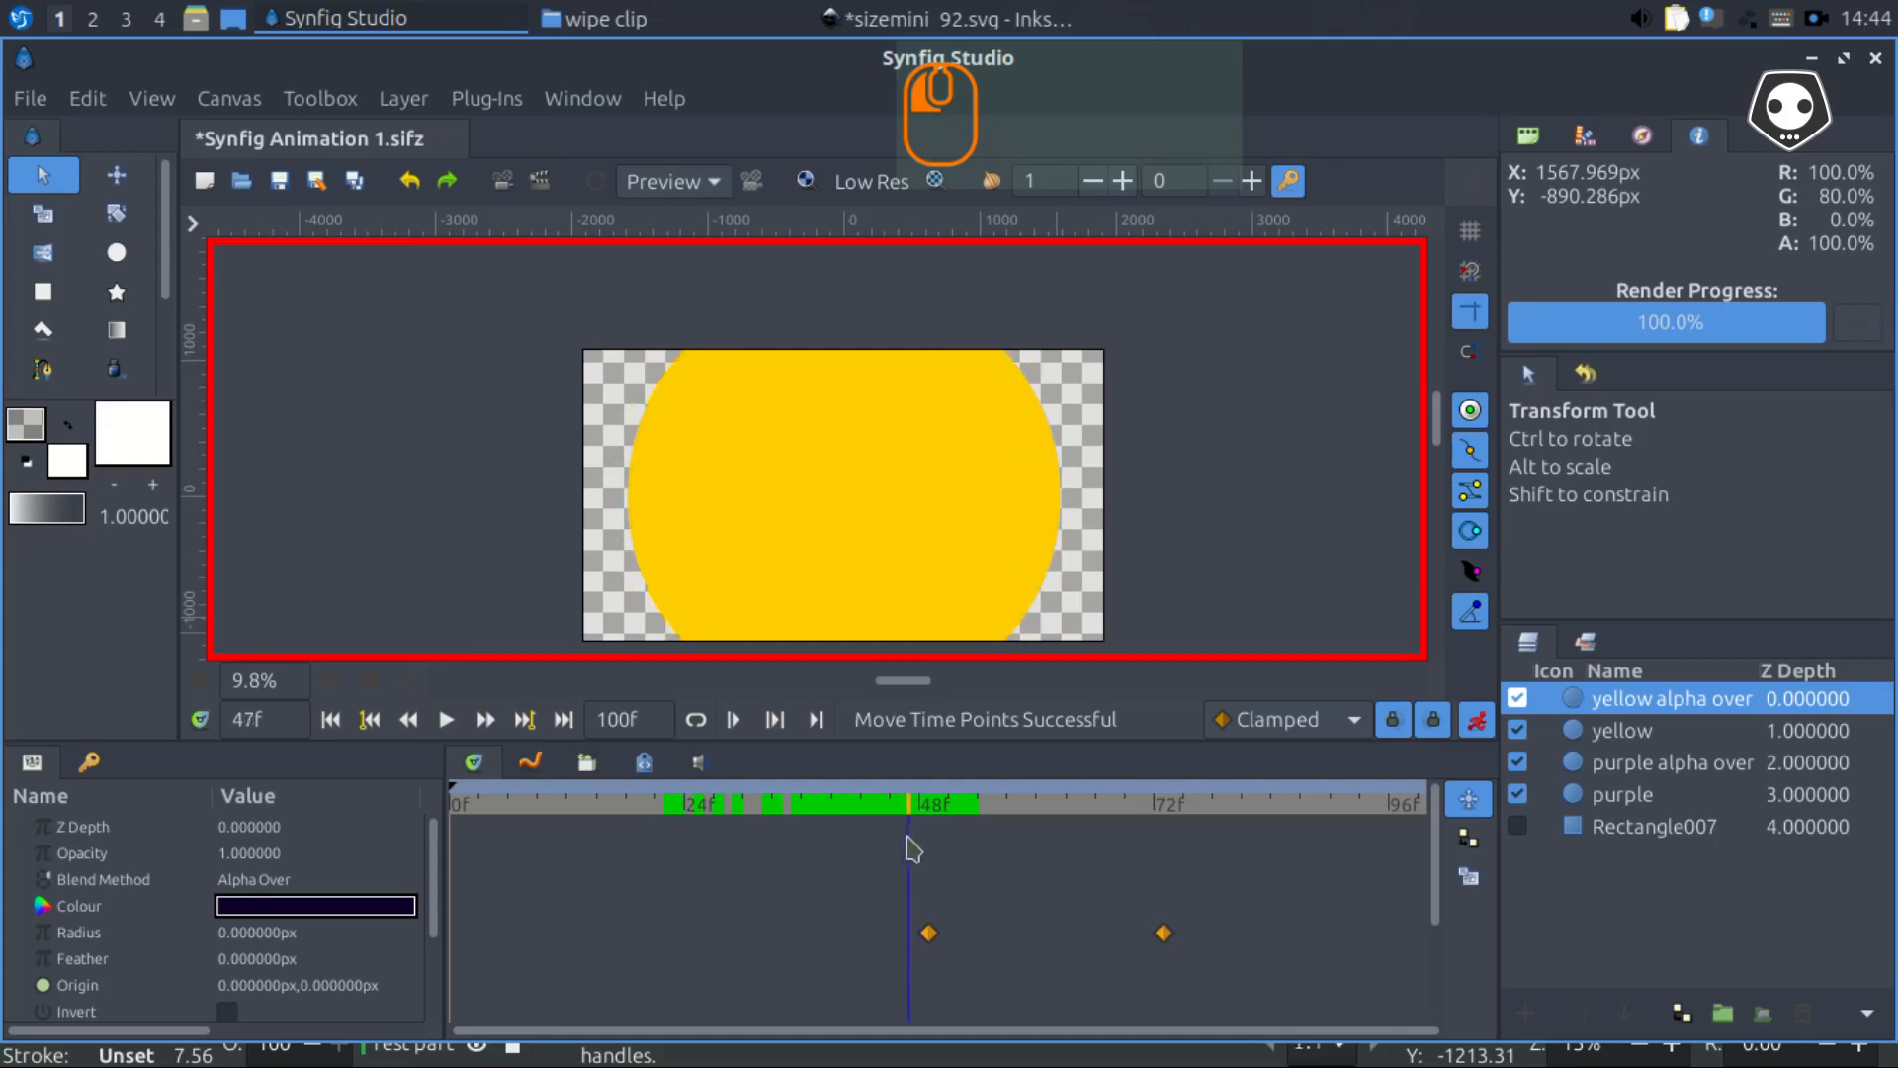
{"action": "left_click_drag", "start_coordinate": [928, 932], "coordinate": [860, 933]}
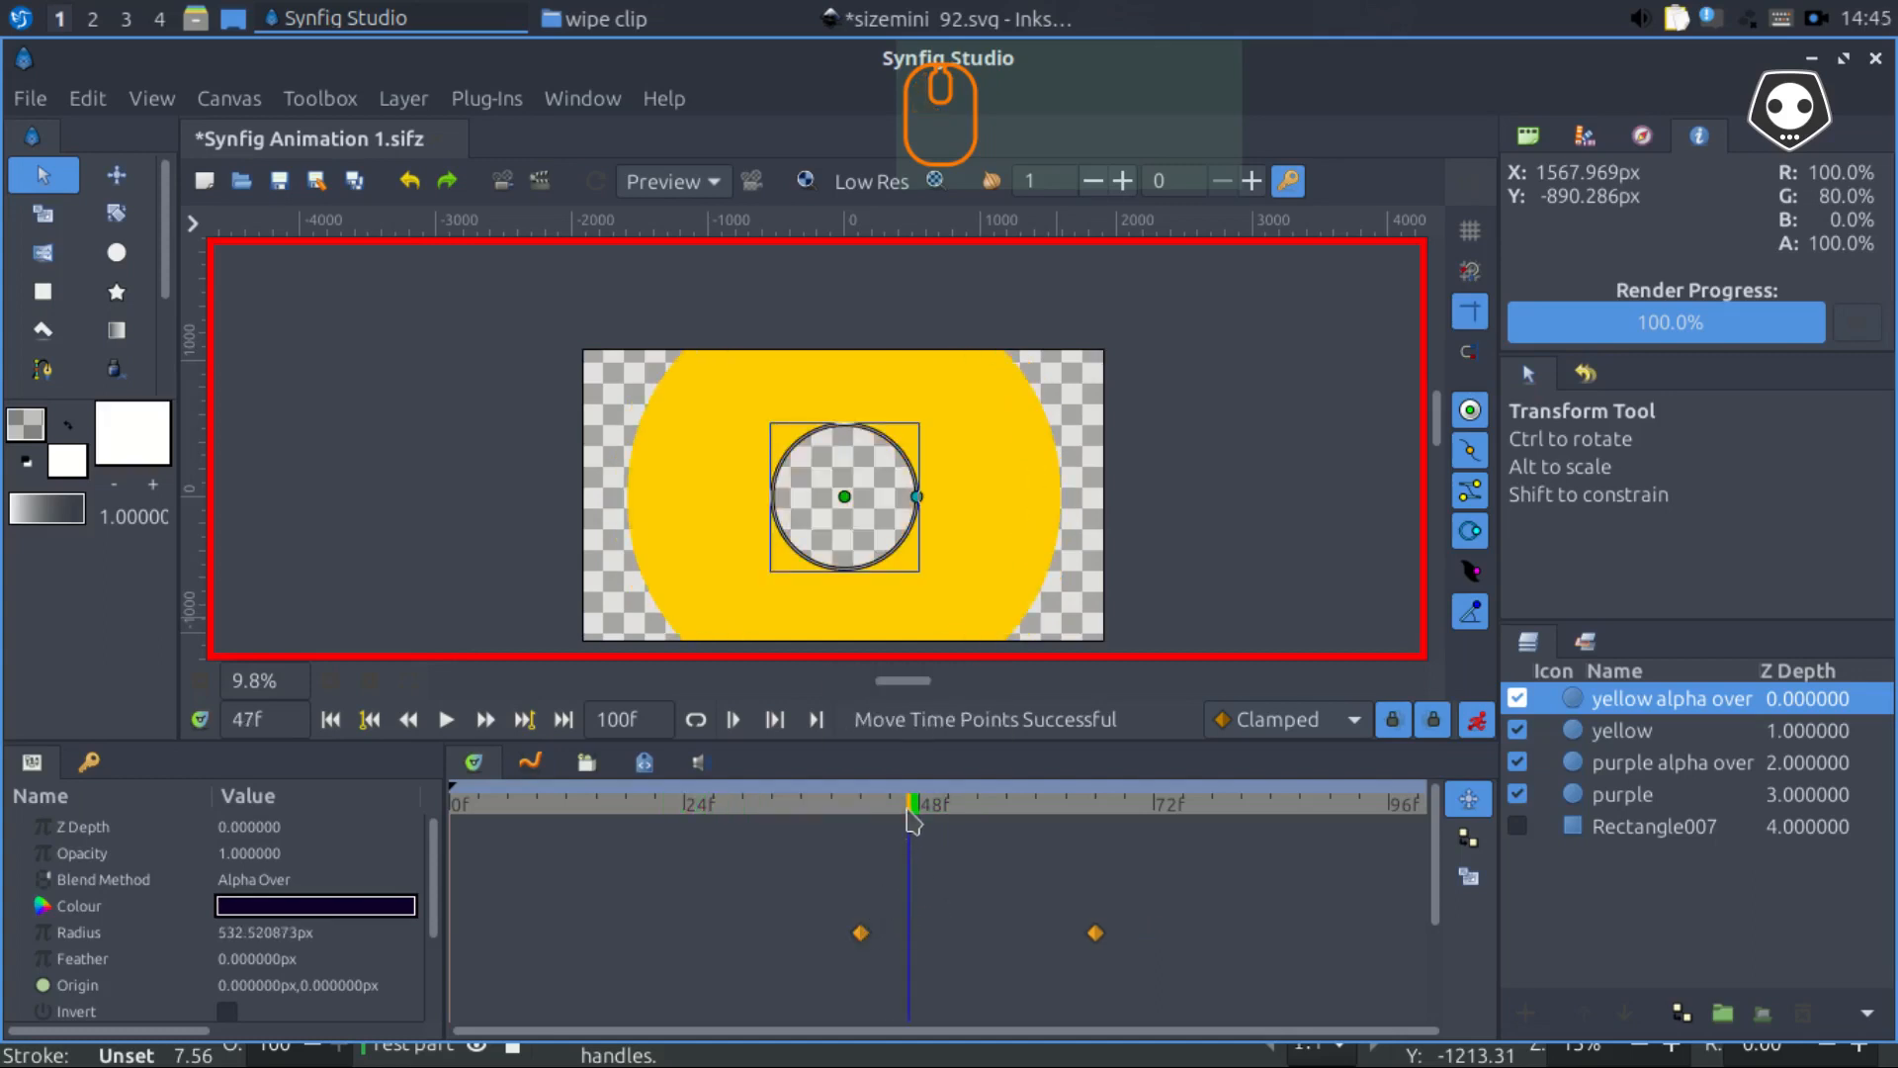
{"action": "left_click_drag", "start_coordinate": [906, 810], "coordinate": [820, 868]}
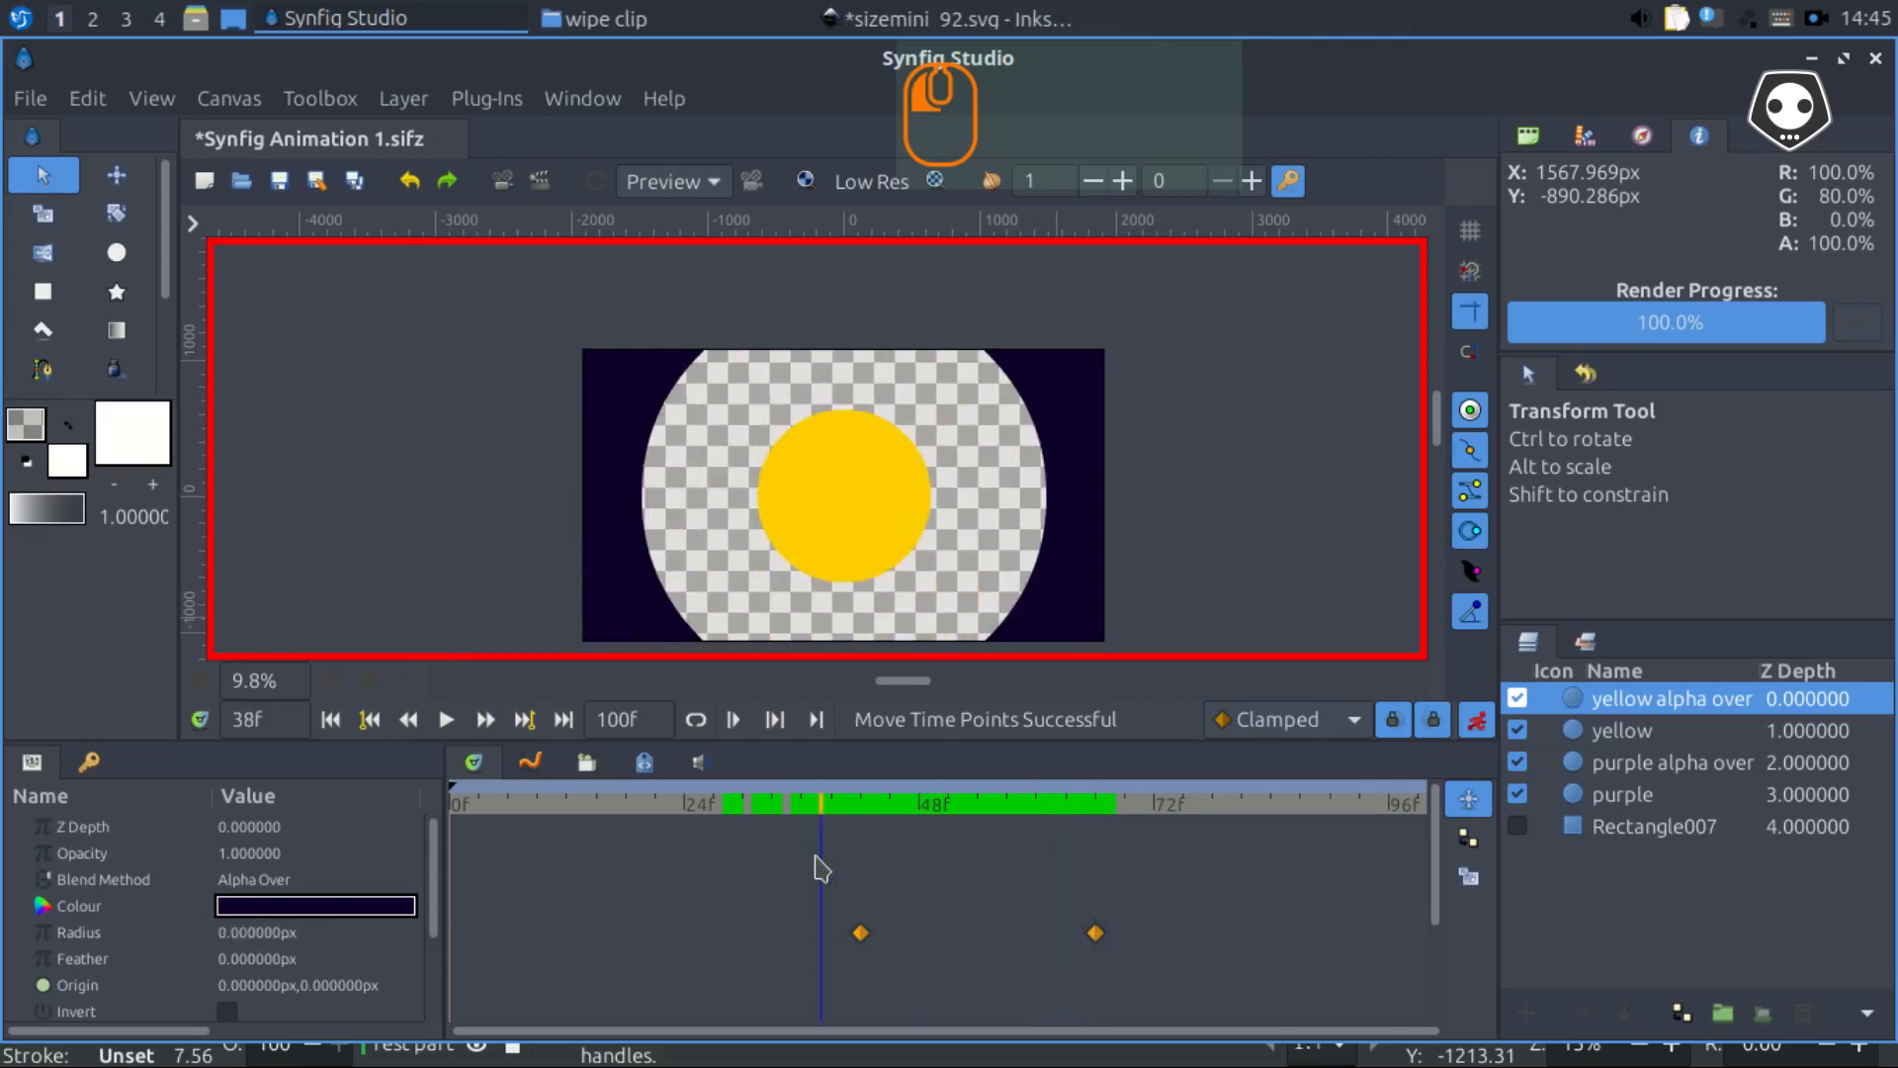
{"action": "left_click", "coordinate": [825, 859]}
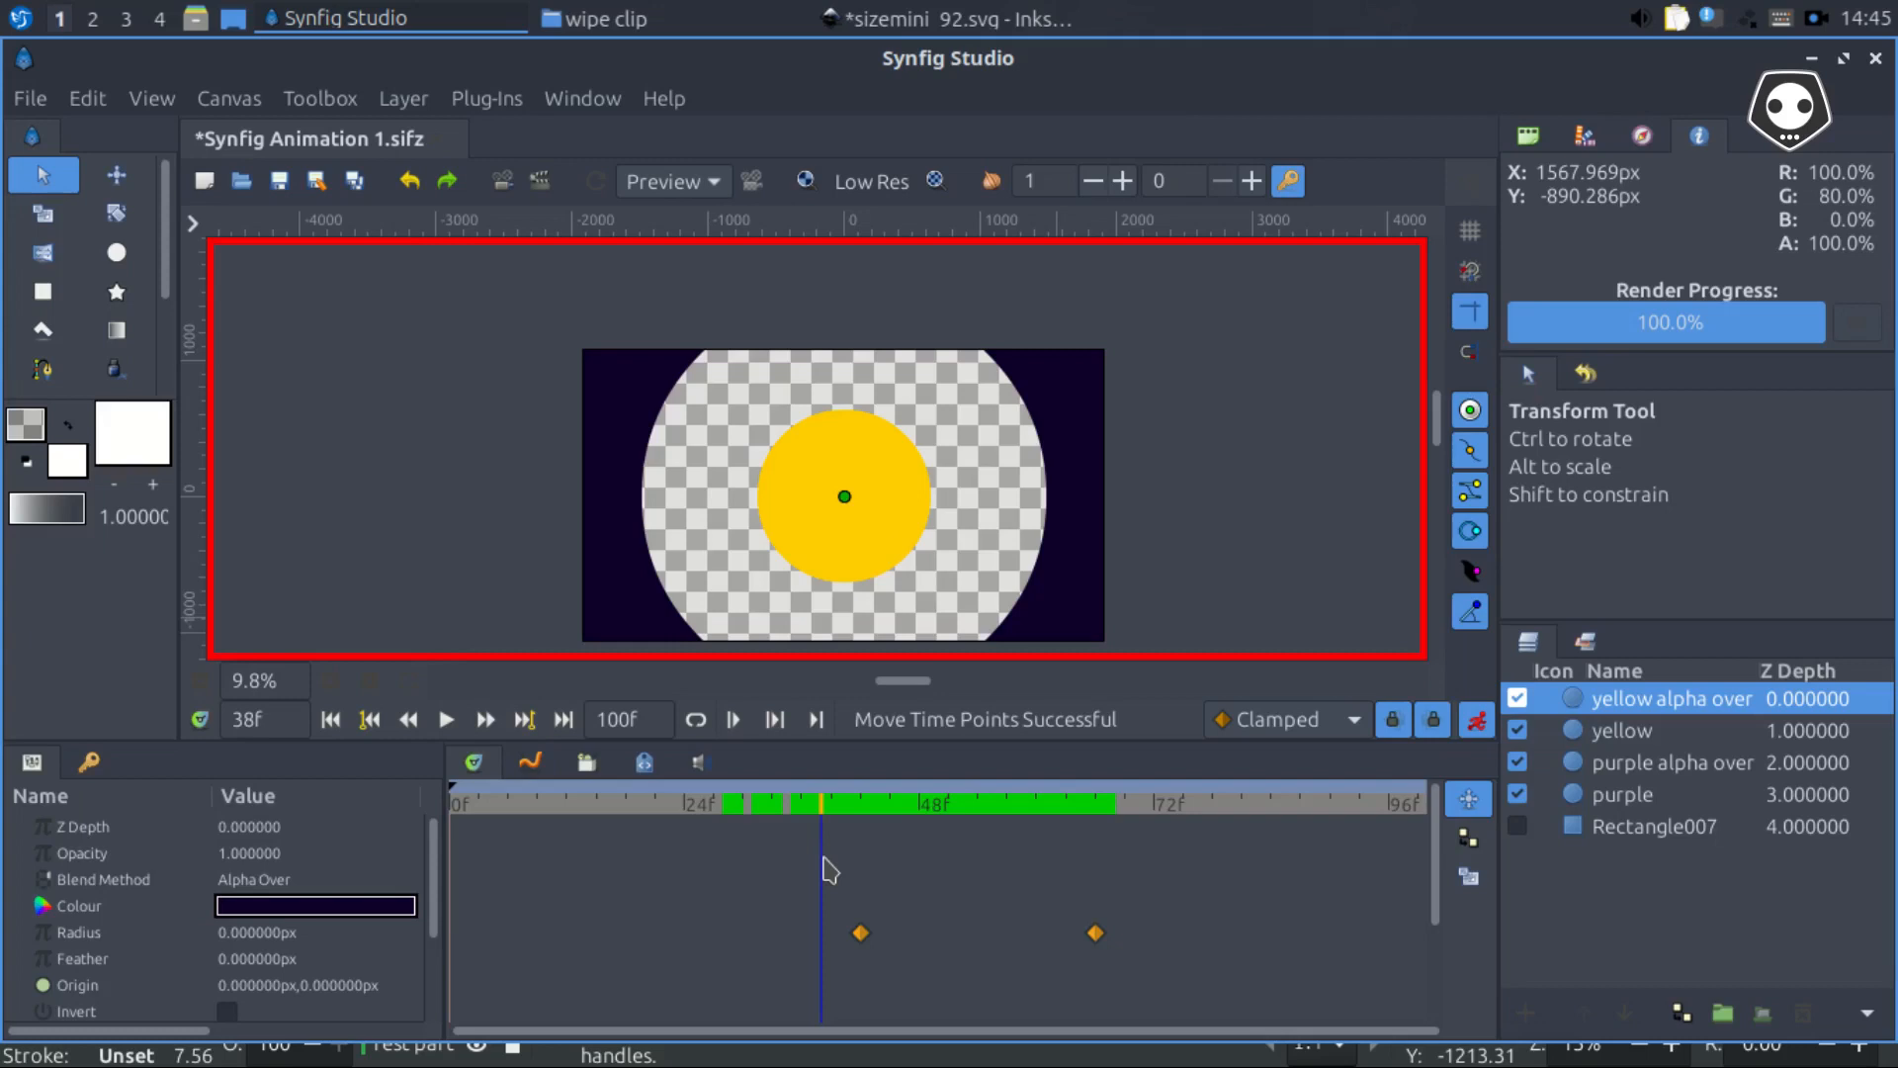
{"action": "left_click", "coordinate": [23, 26]}
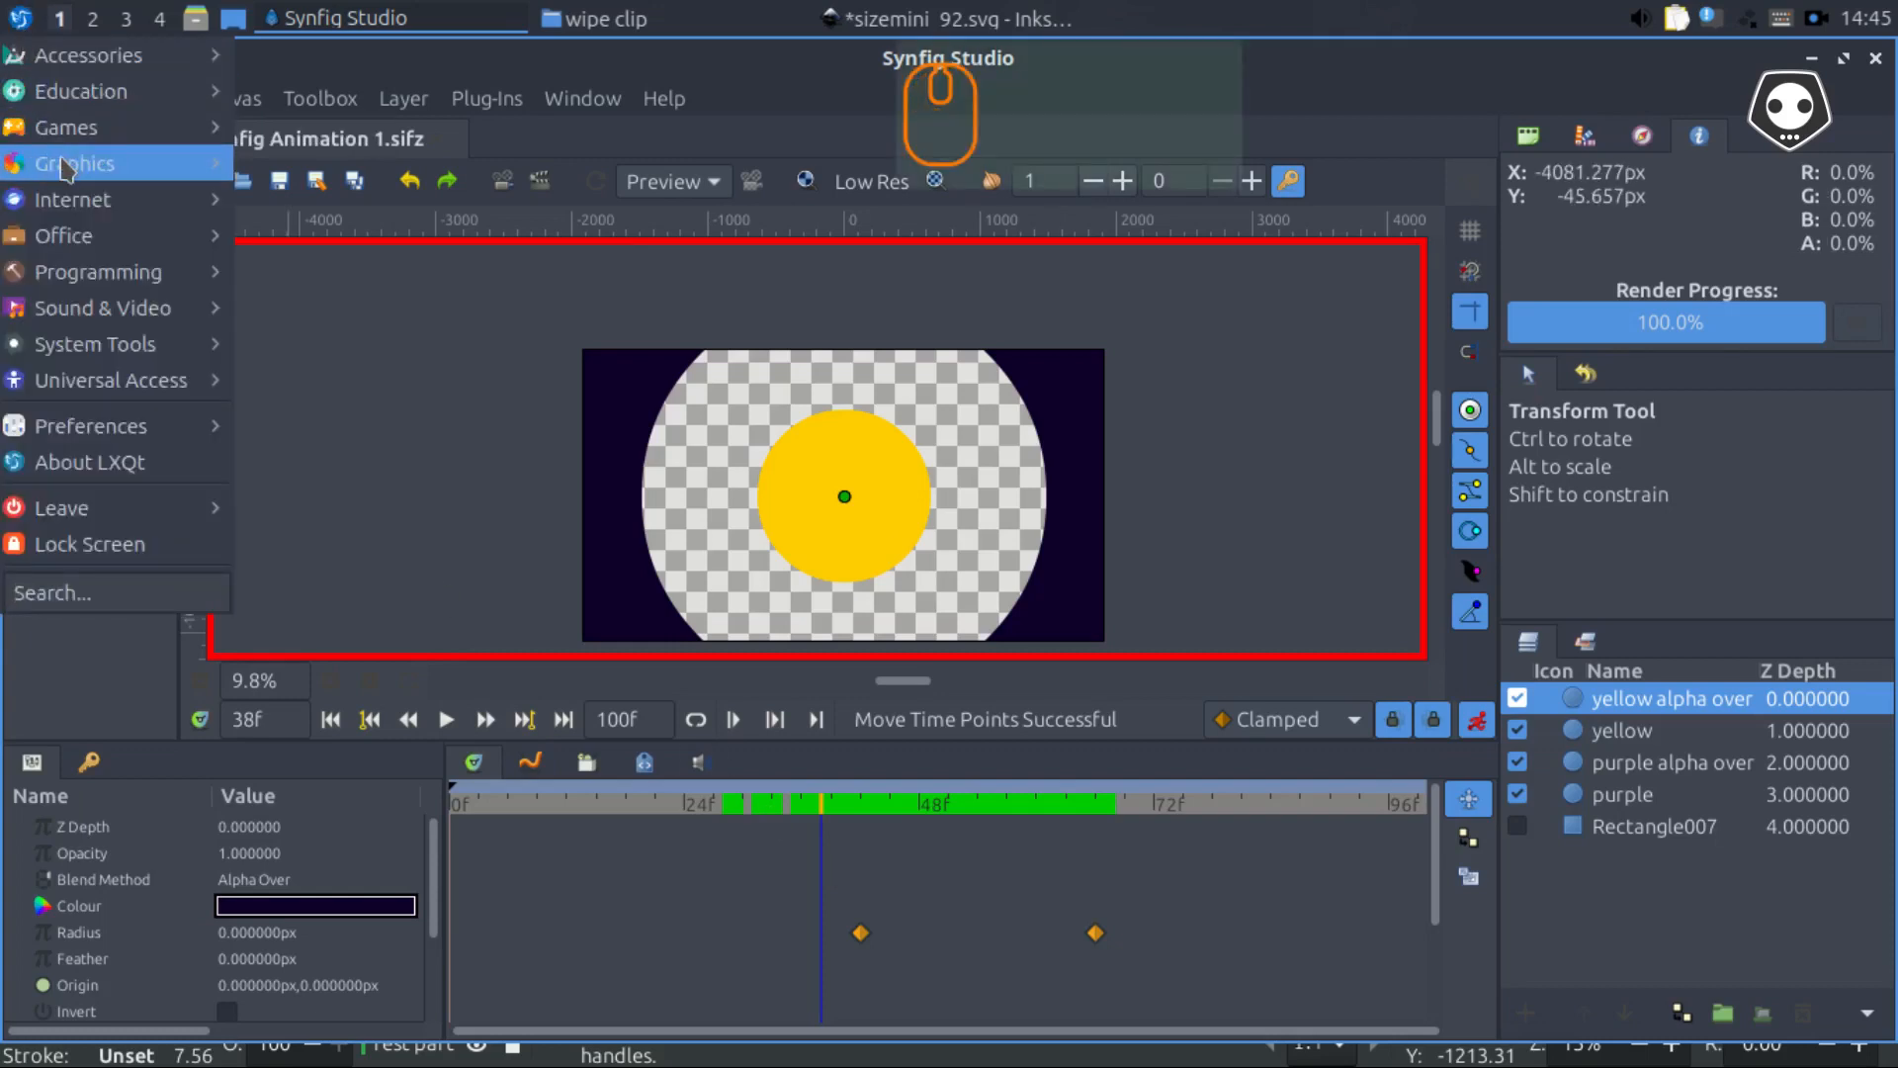
{"action": "mouse_move", "coordinate": [198, 163]}
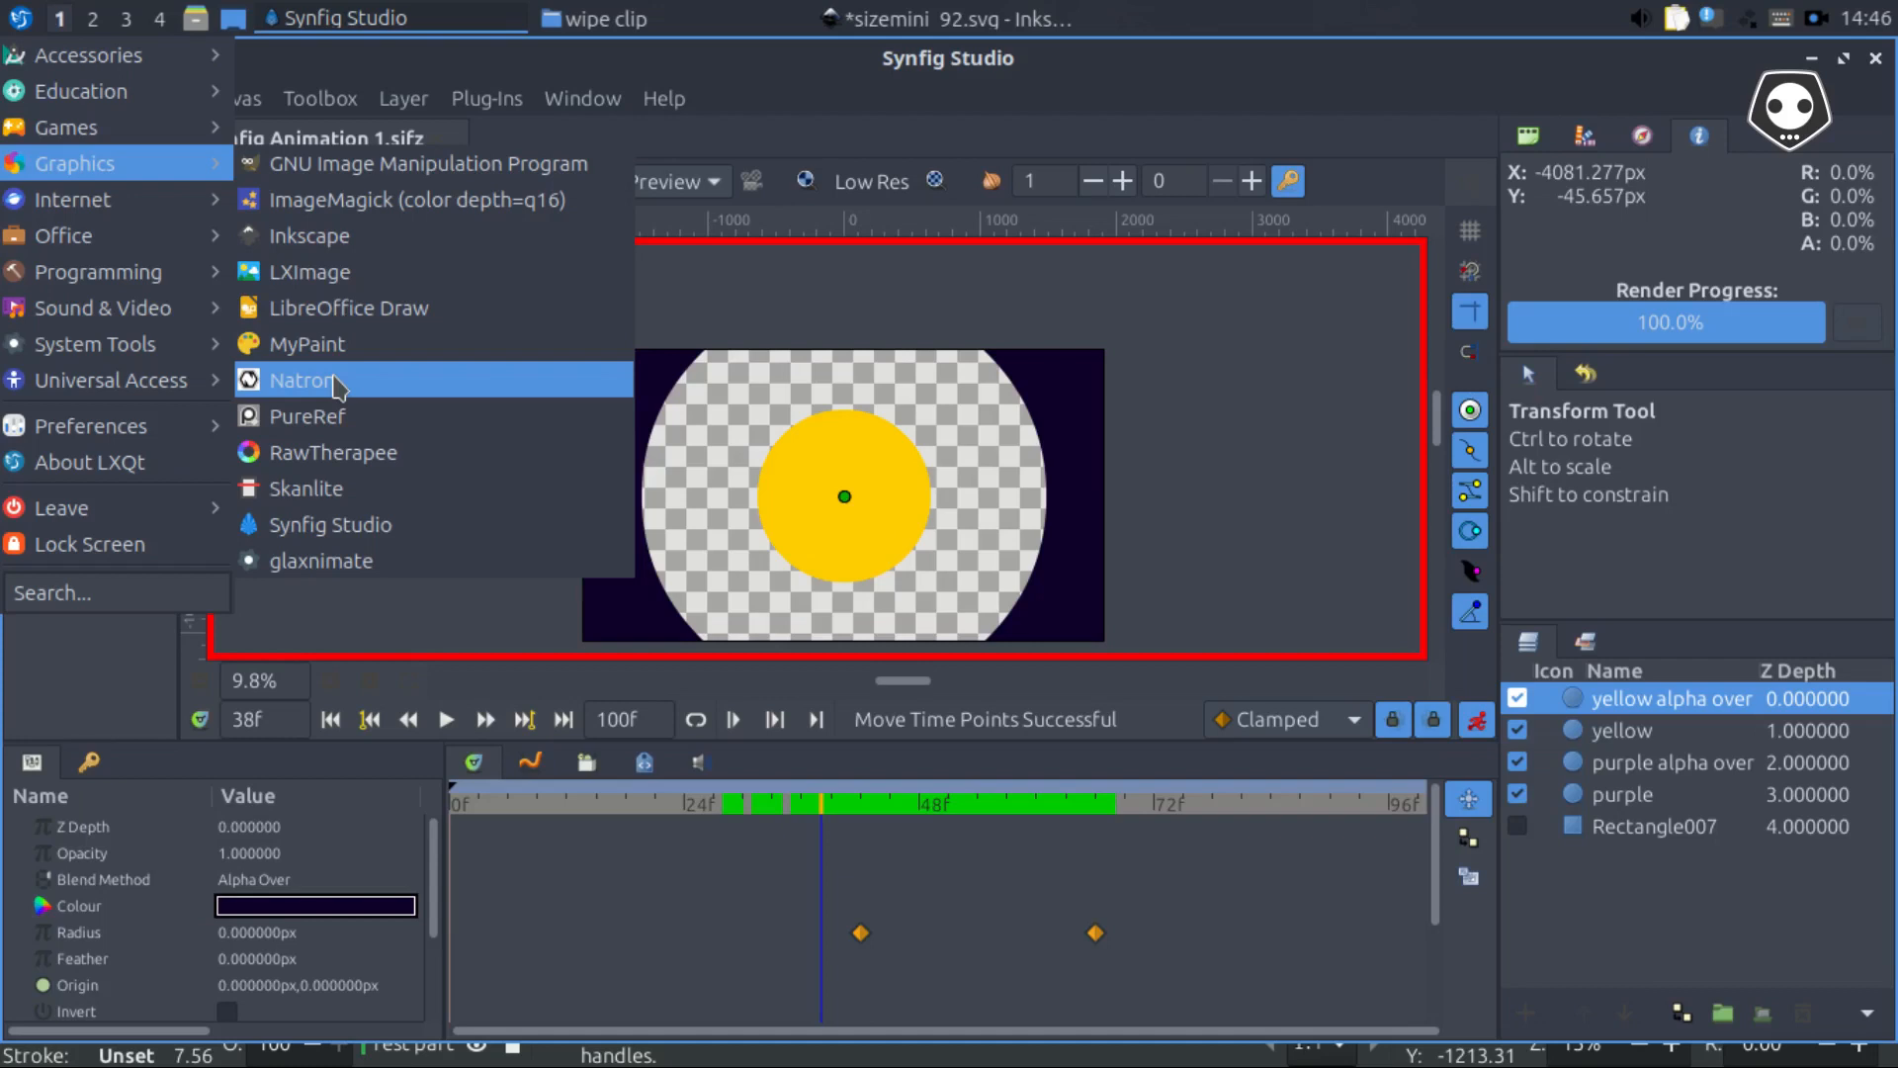
{"action": "left_click", "coordinate": [801, 104]}
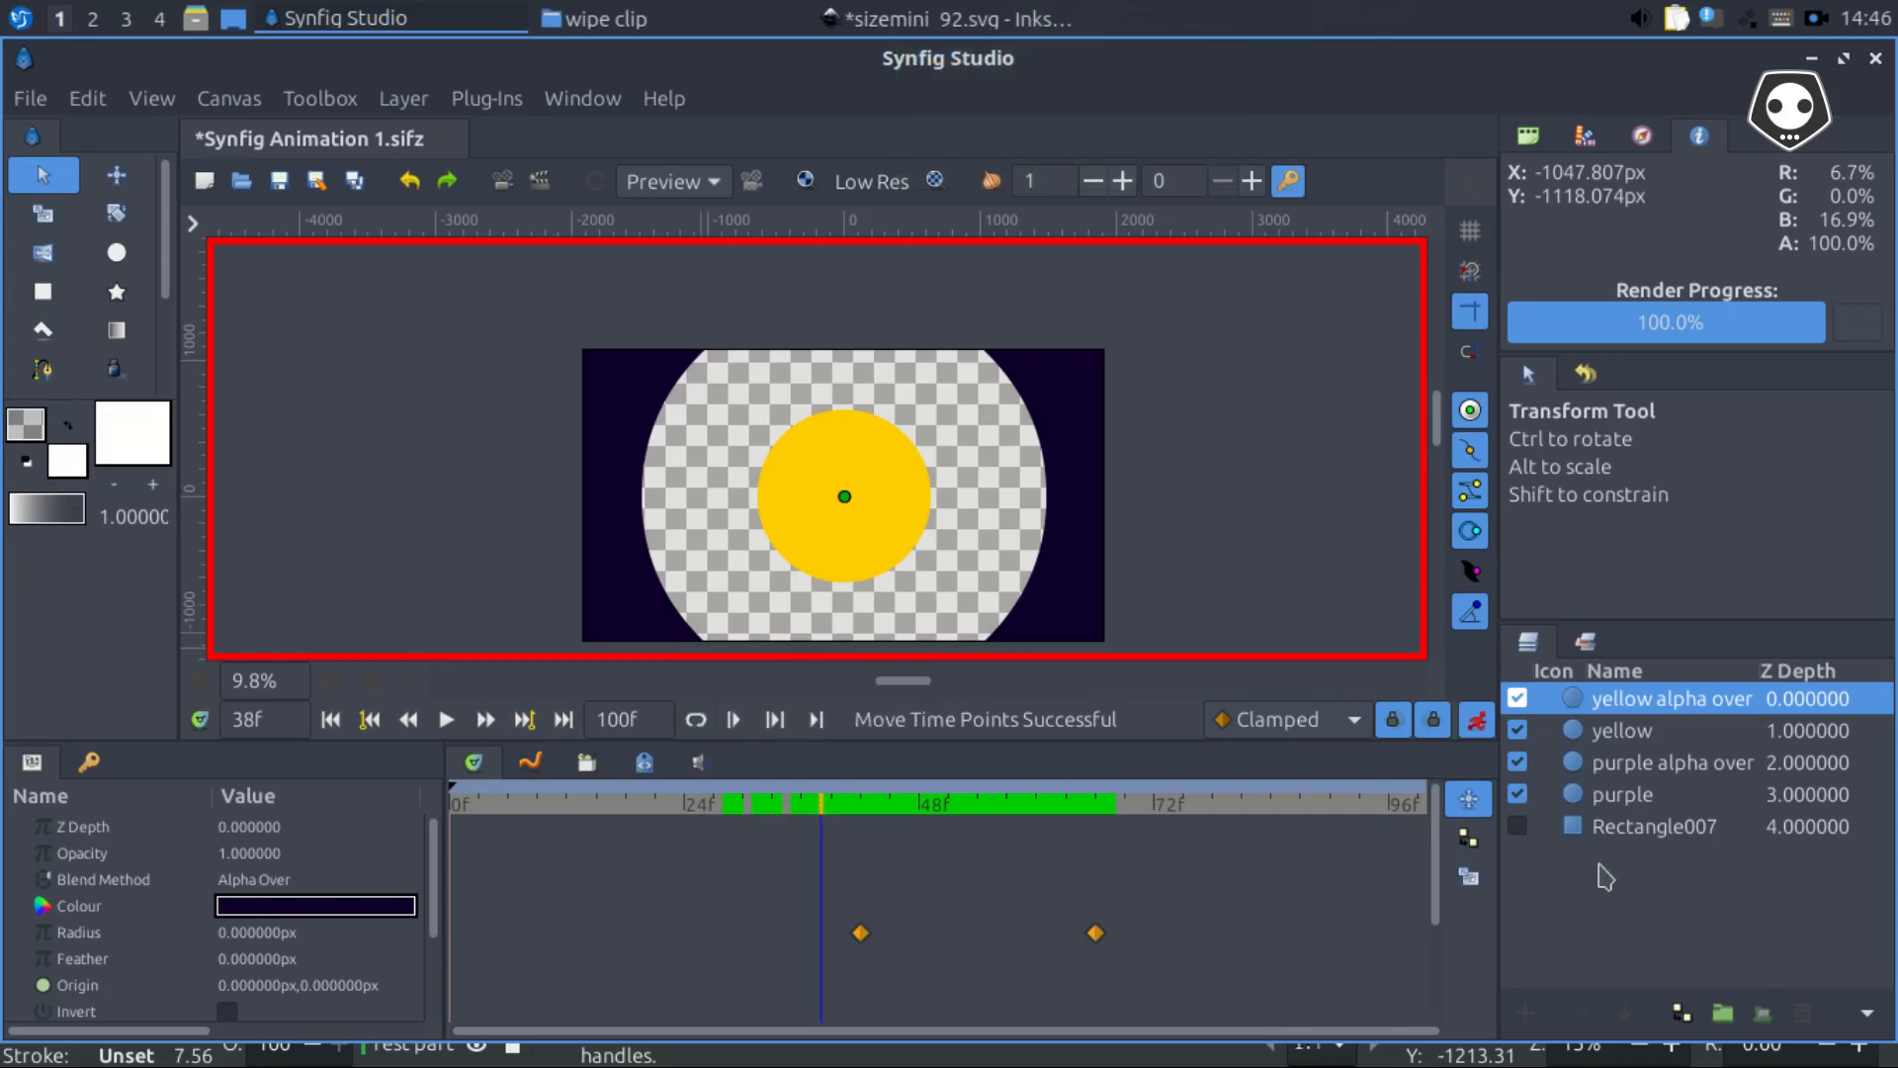
Delete the old green background rectangle layer, Rectangle007, from beneath the purple circle layer
{"action": "left_click", "coordinate": [1517, 826]}
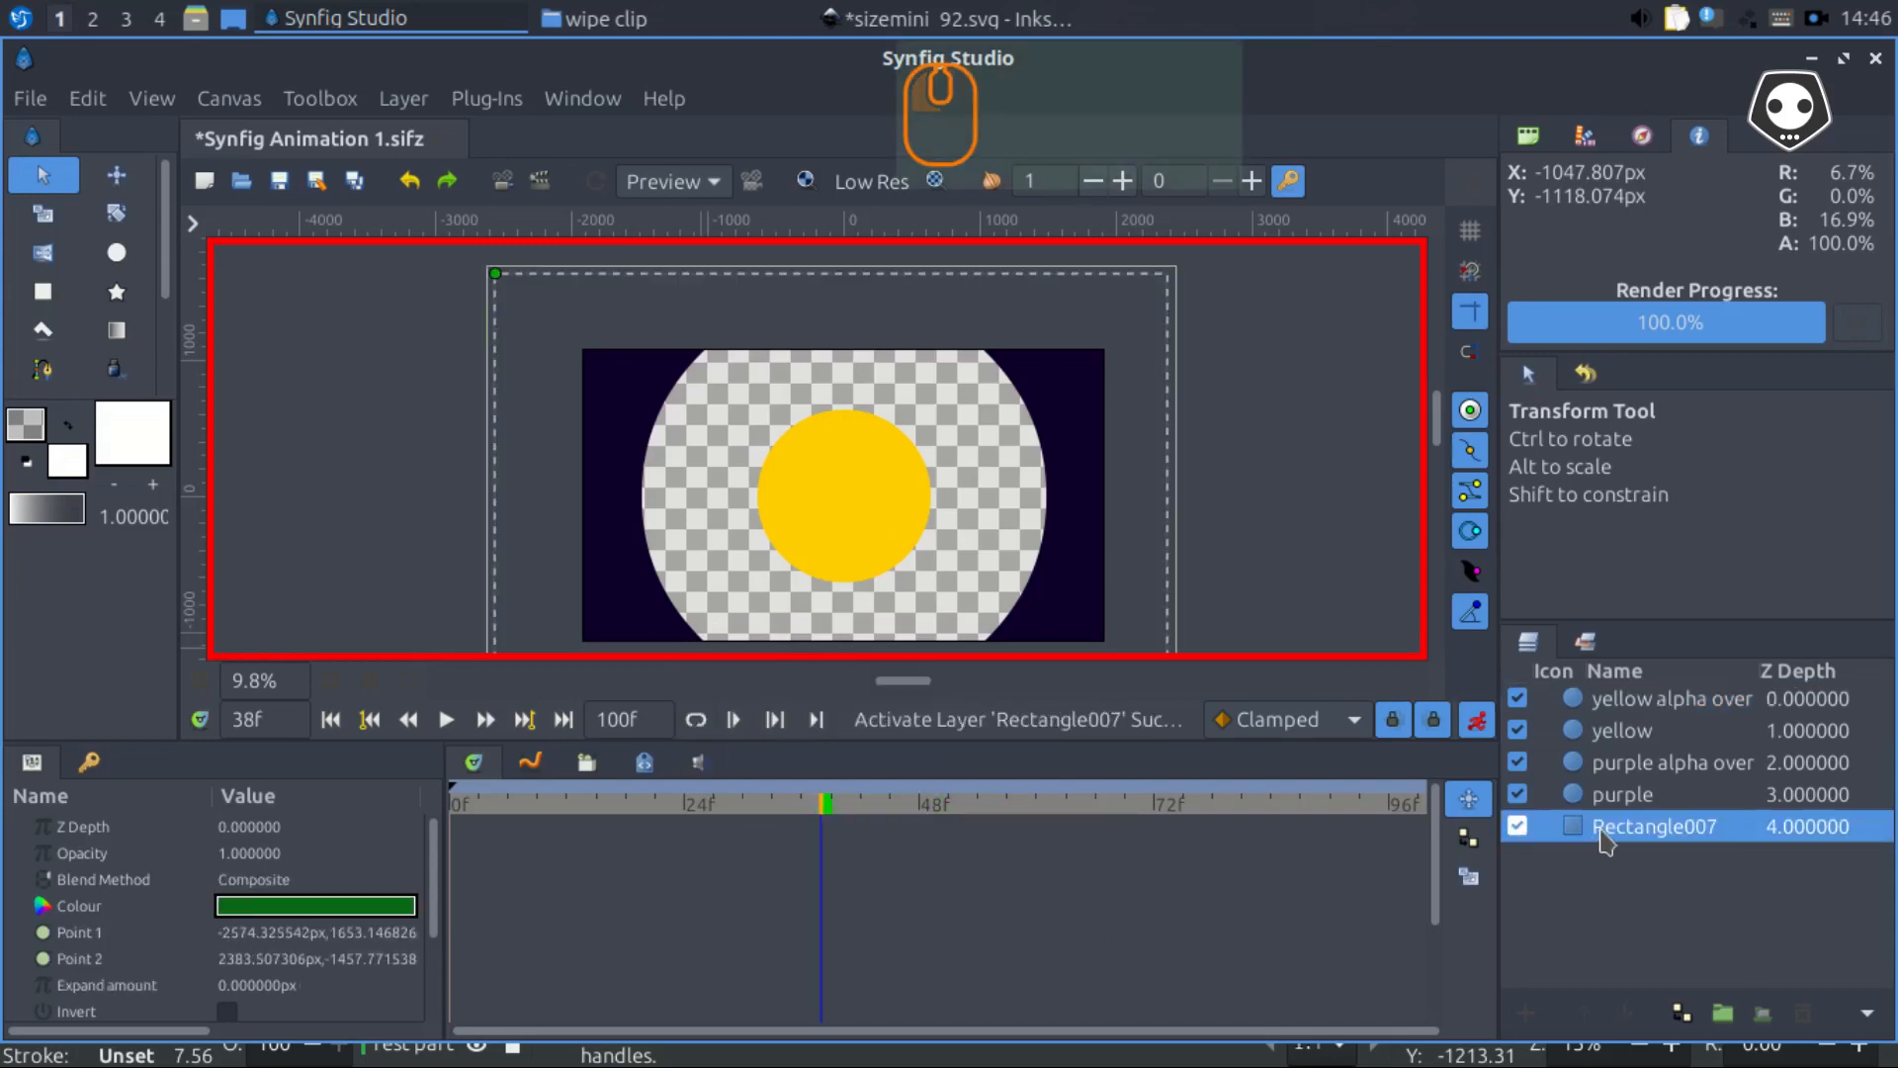
{"action": "double_click", "coordinate": [1602, 838]}
{"action": "key", "text": "Delete"}
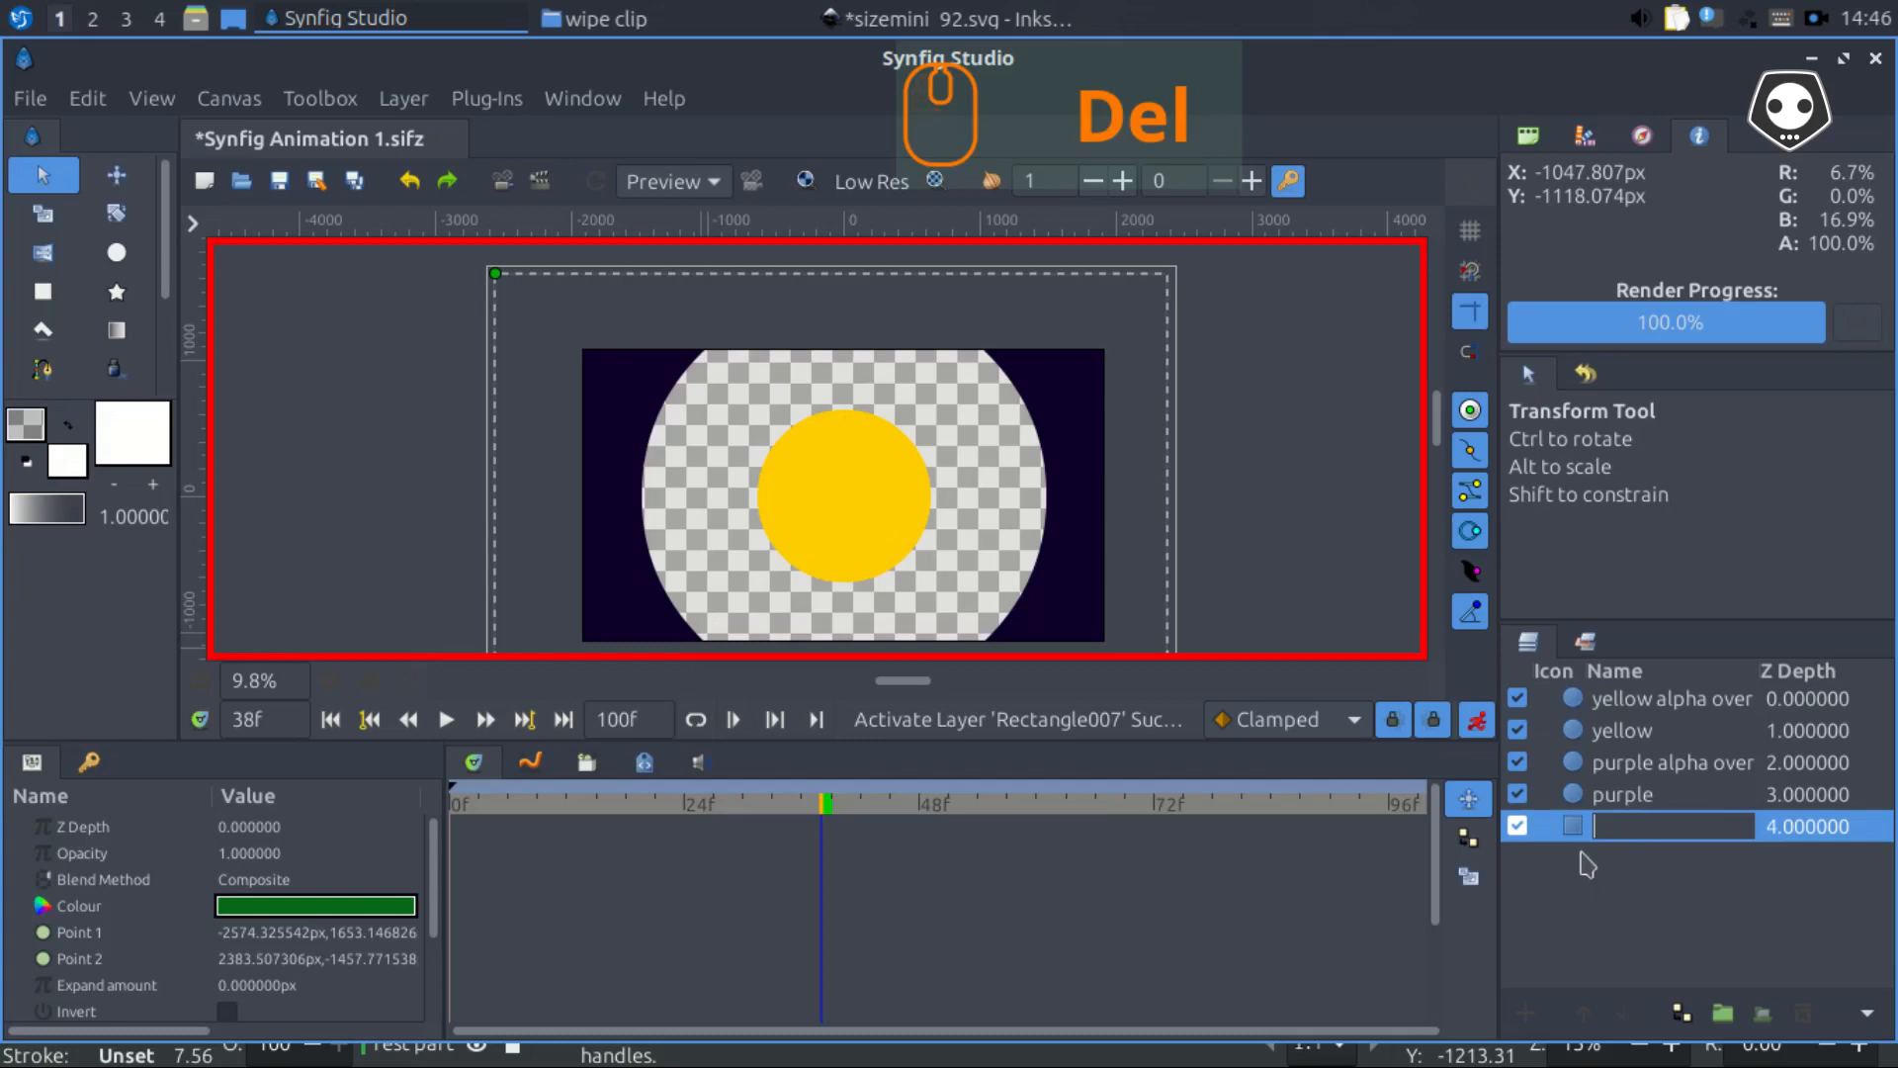
{"action": "left_click", "coordinate": [1552, 836]}
{"action": "key", "text": "Delete"}
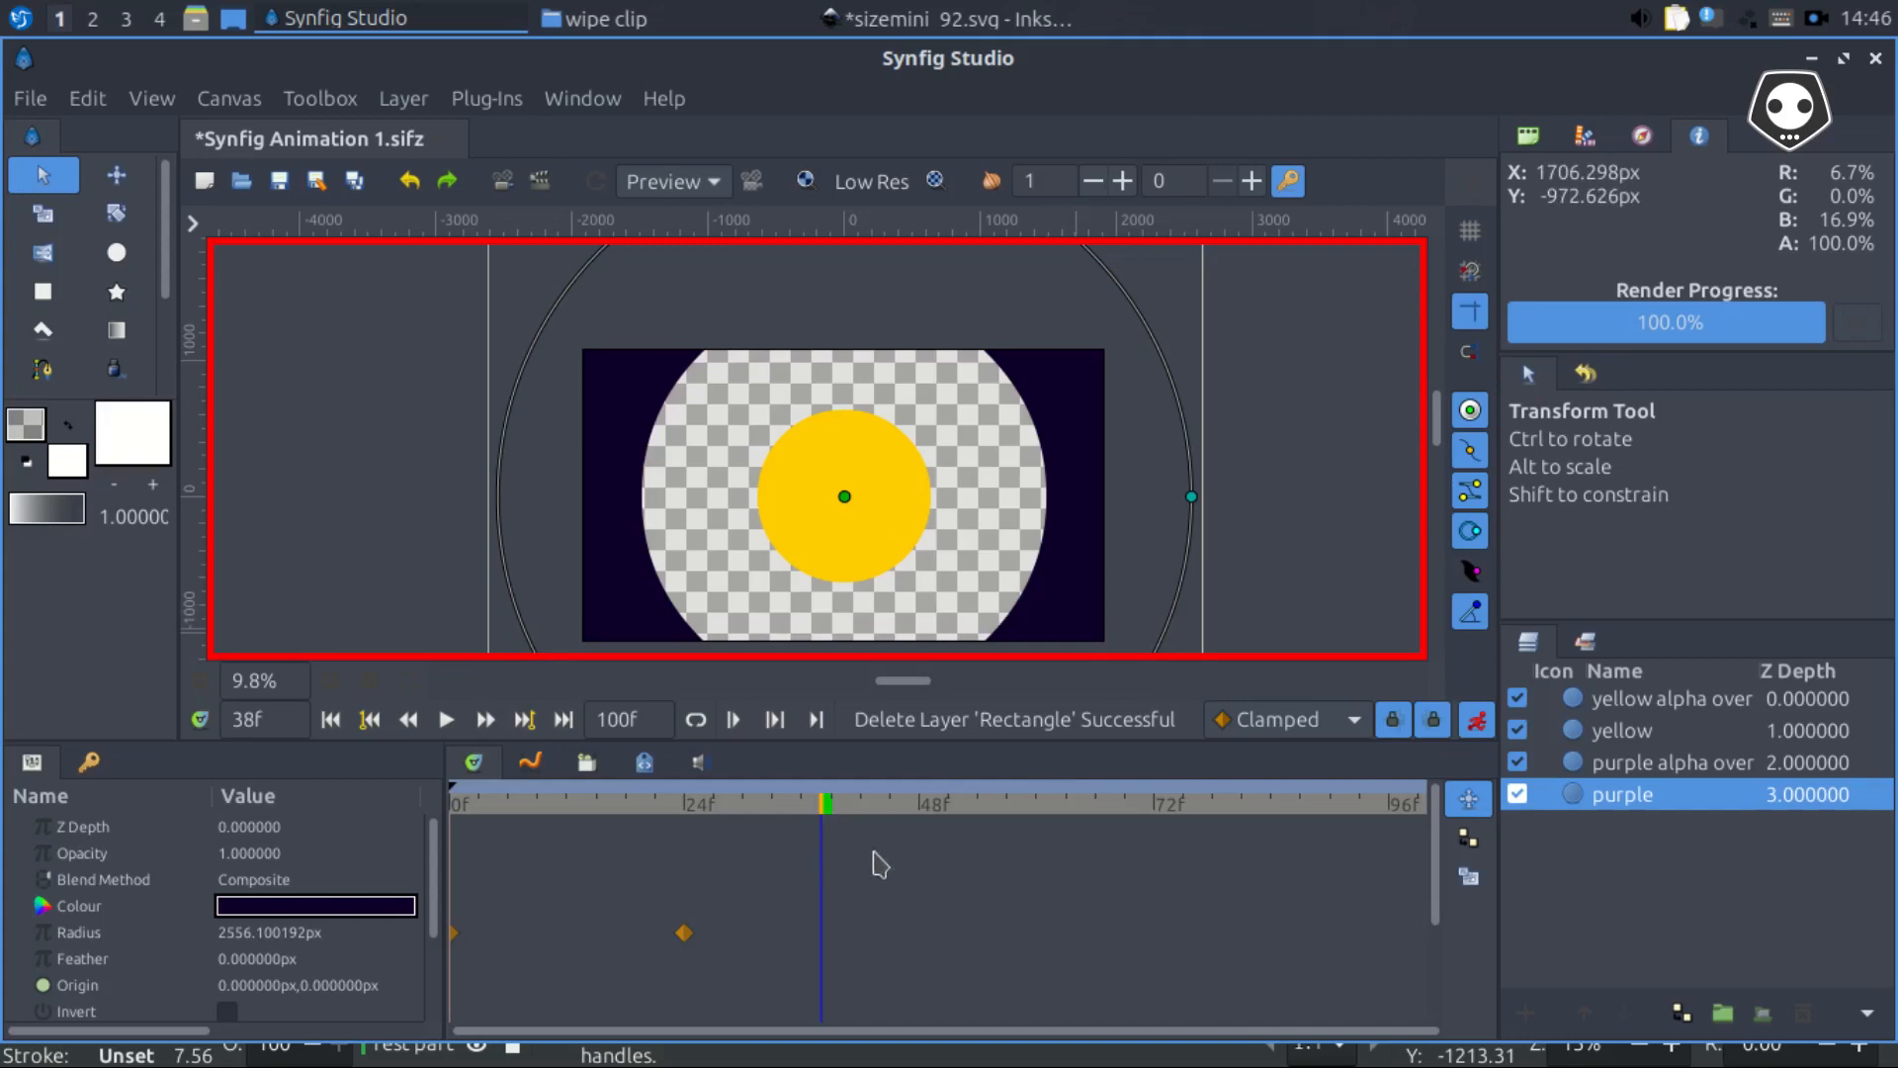
Scrub through the wipe to find where it finishes, set the animation's end frame to 75f, and save the file
{"action": "left_click", "coordinate": [703, 817]}
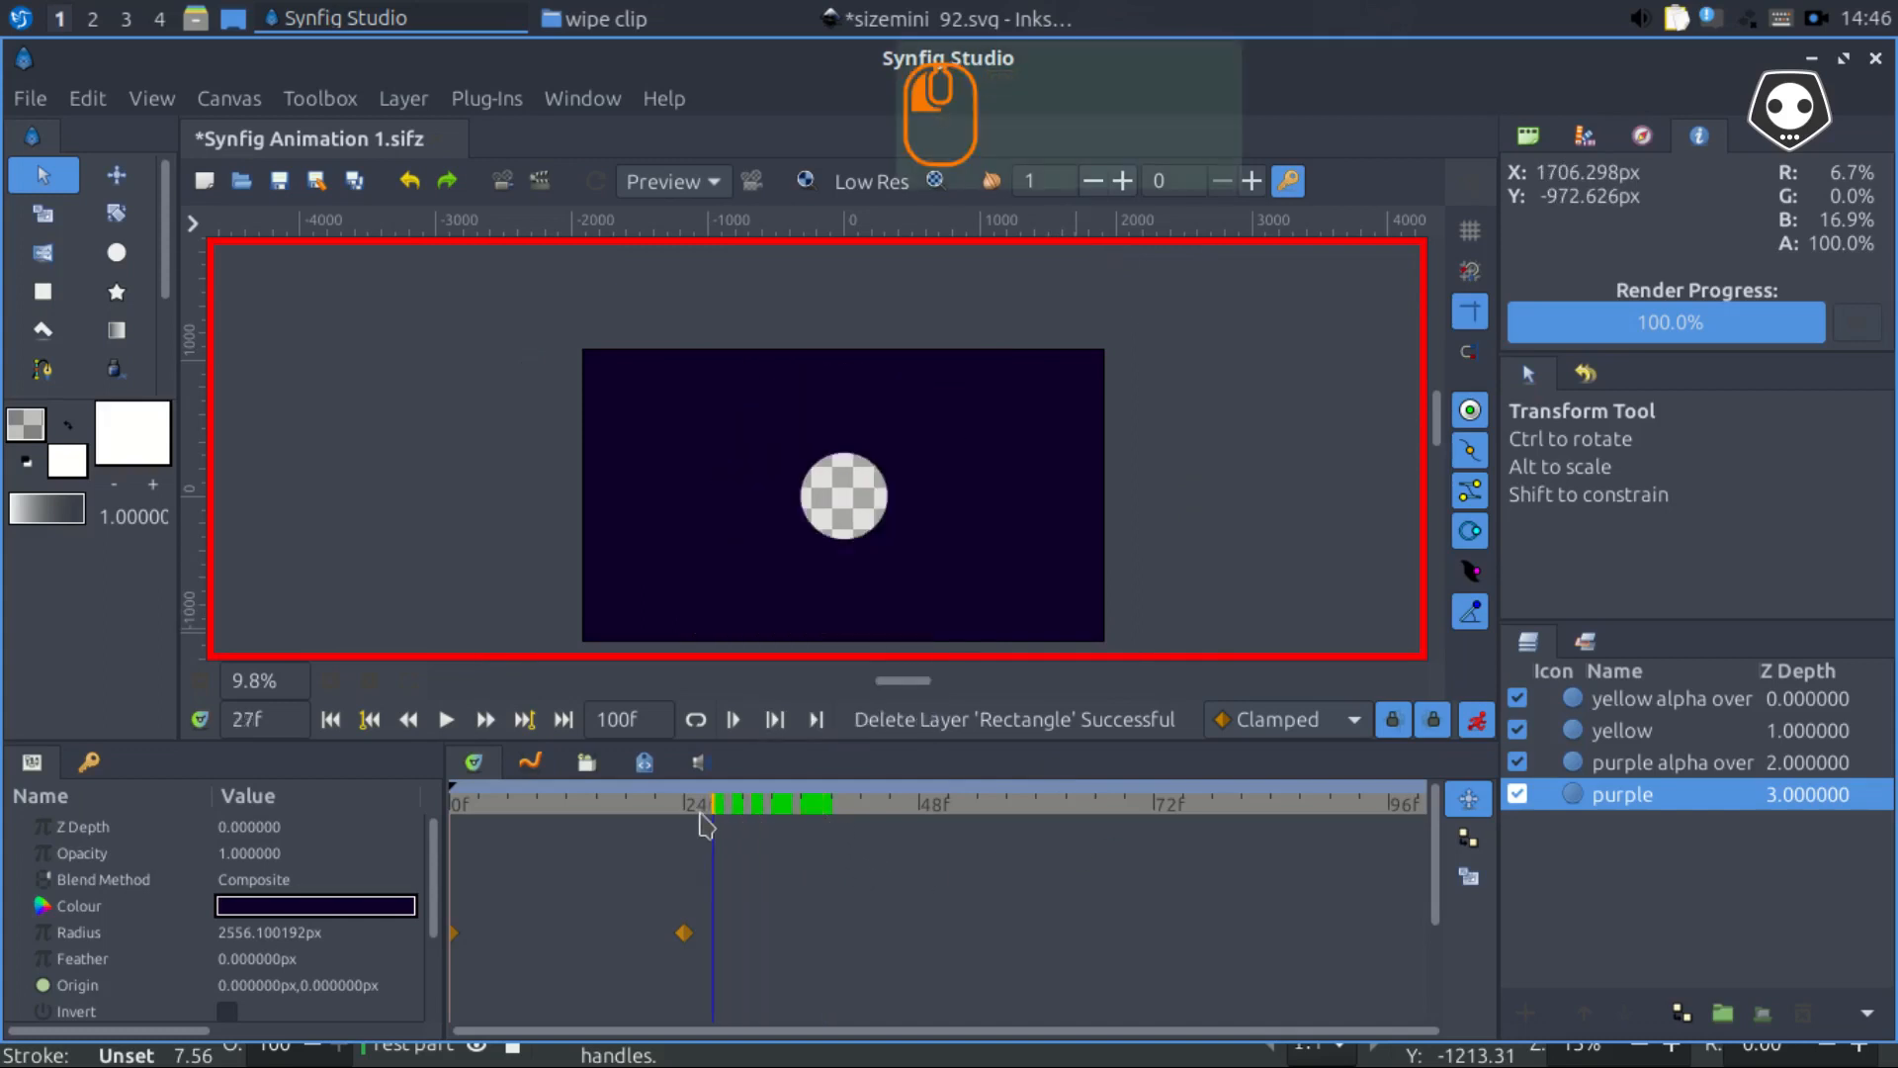
{"action": "left_click_drag", "start_coordinate": [704, 821], "coordinate": [1182, 859]}
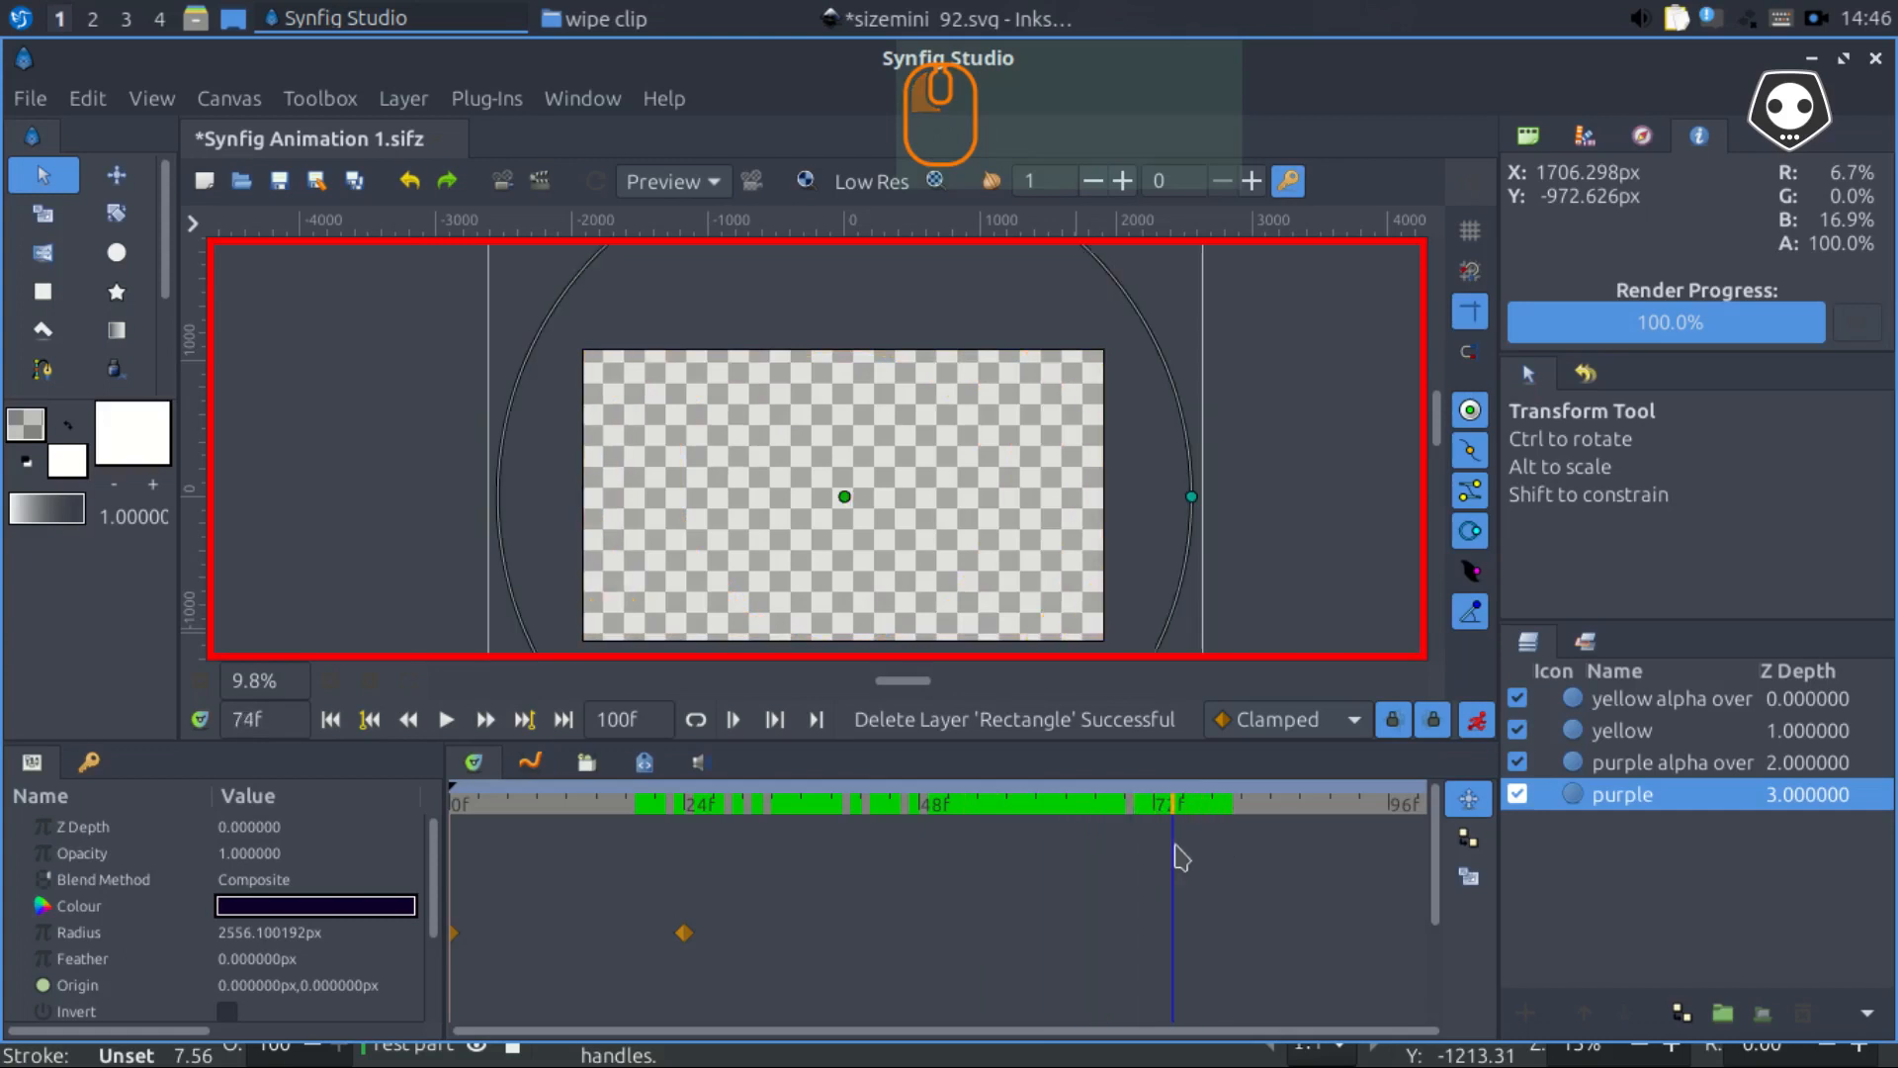
{"action": "double_click", "coordinate": [641, 718]}
{"action": "type", "text": "75"}
{"action": "key", "text": "KP_Enter"}
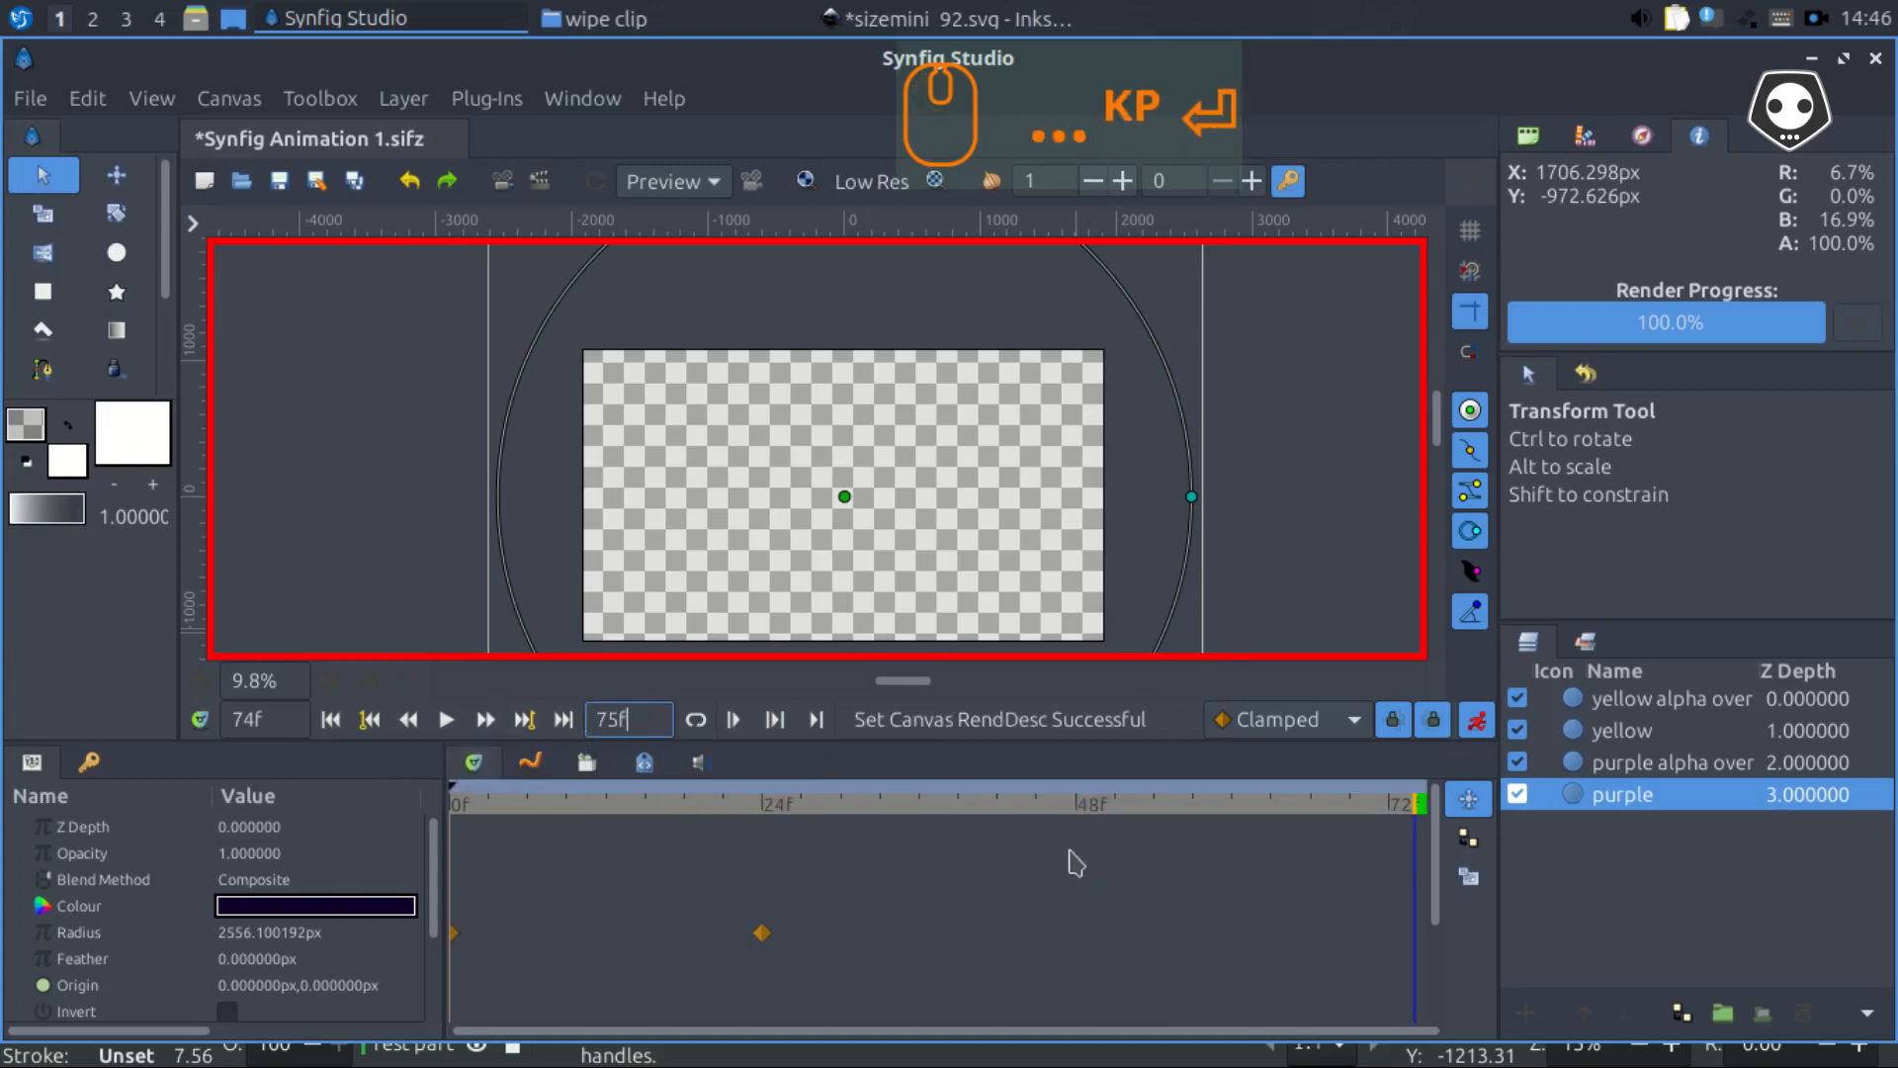
{"action": "key", "text": "ctrl+s"}
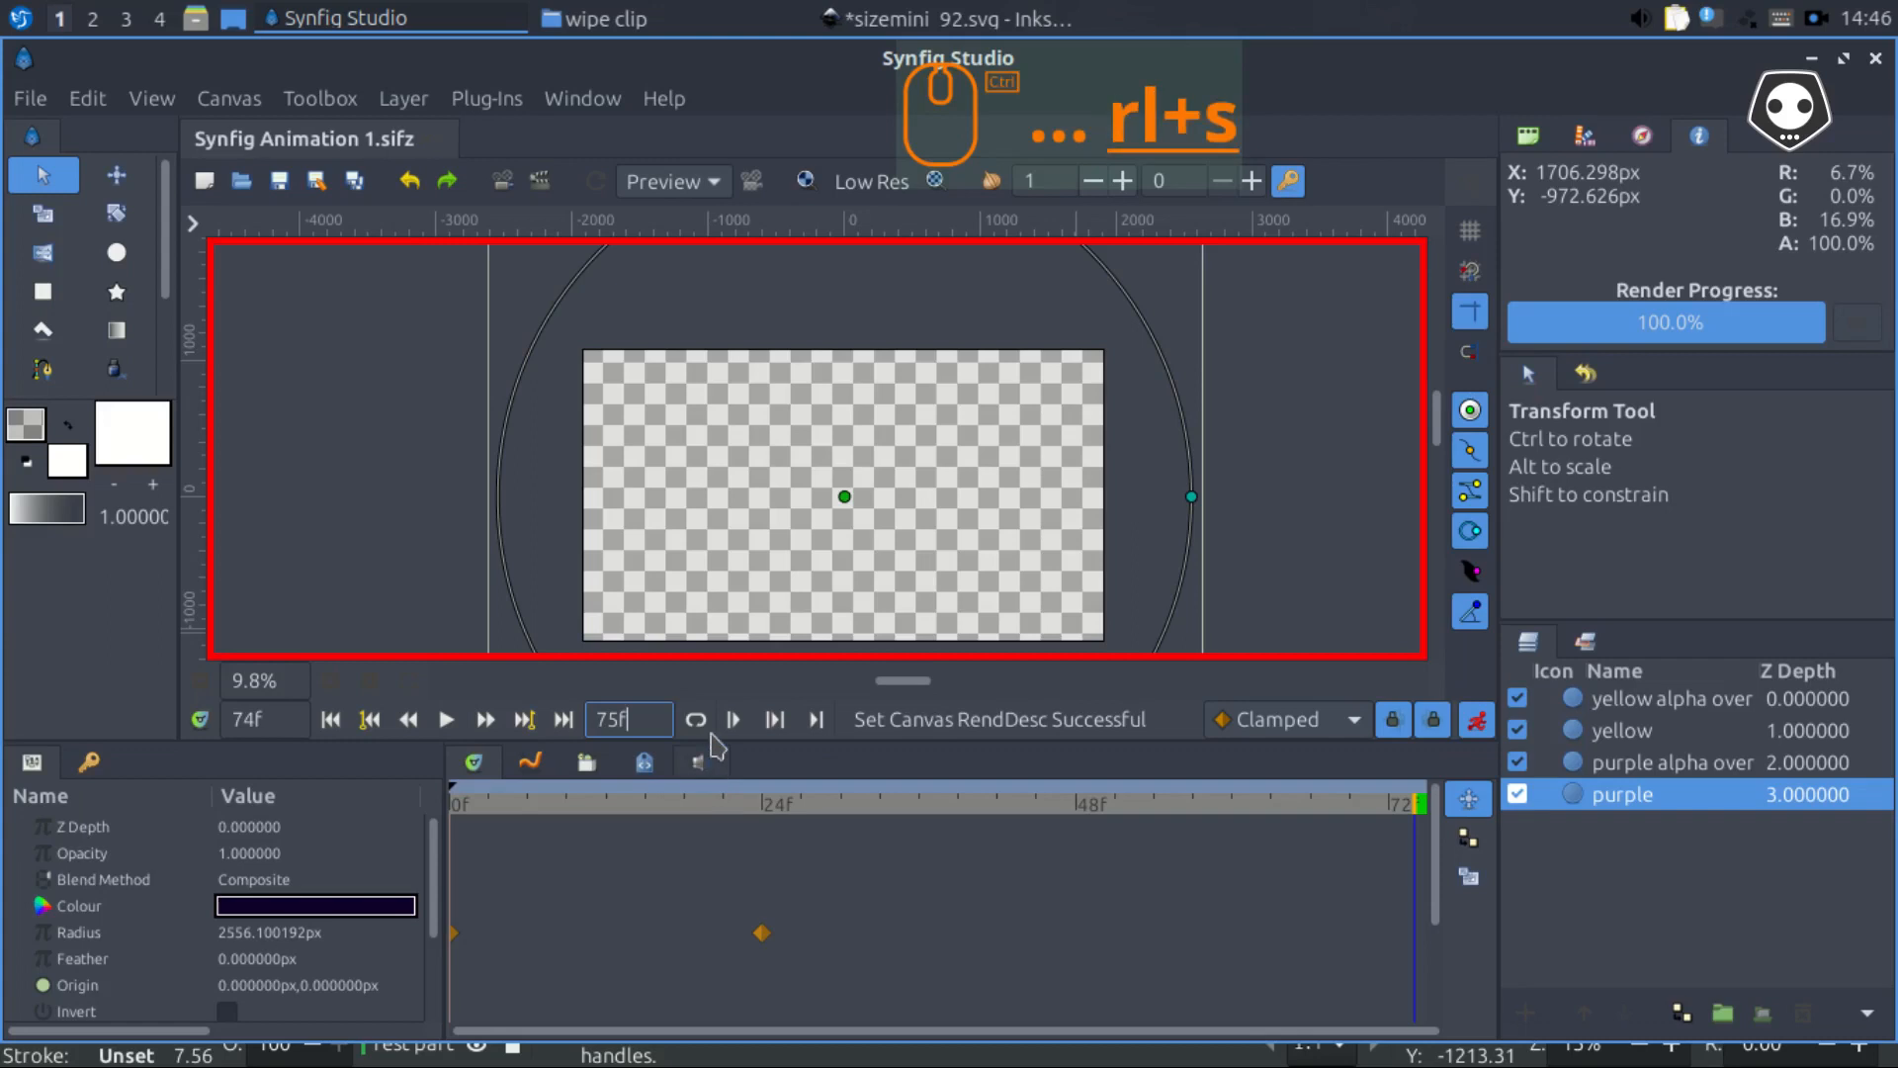
Play the whole animation twice from the first frame to review the circle wipe
{"action": "left_click", "coordinate": [331, 720]}
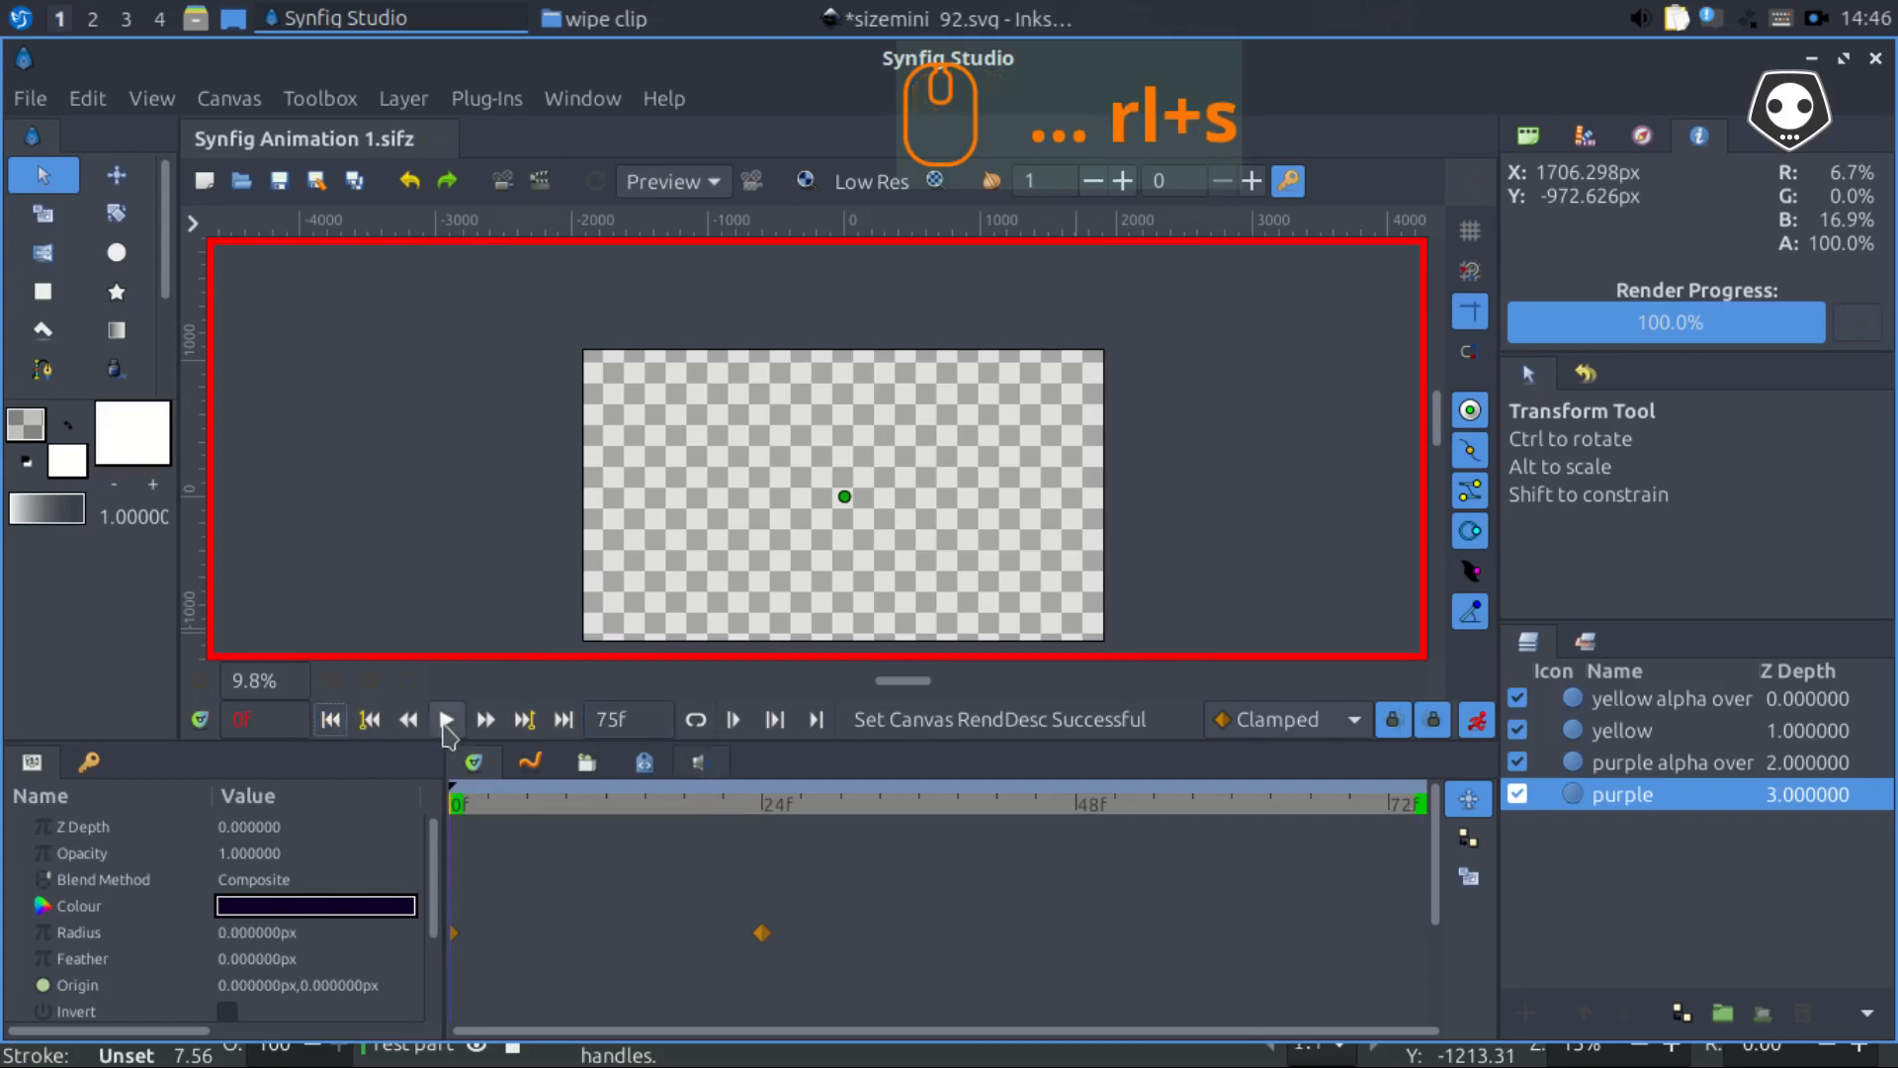
{"action": "left_click", "coordinate": [445, 725]}
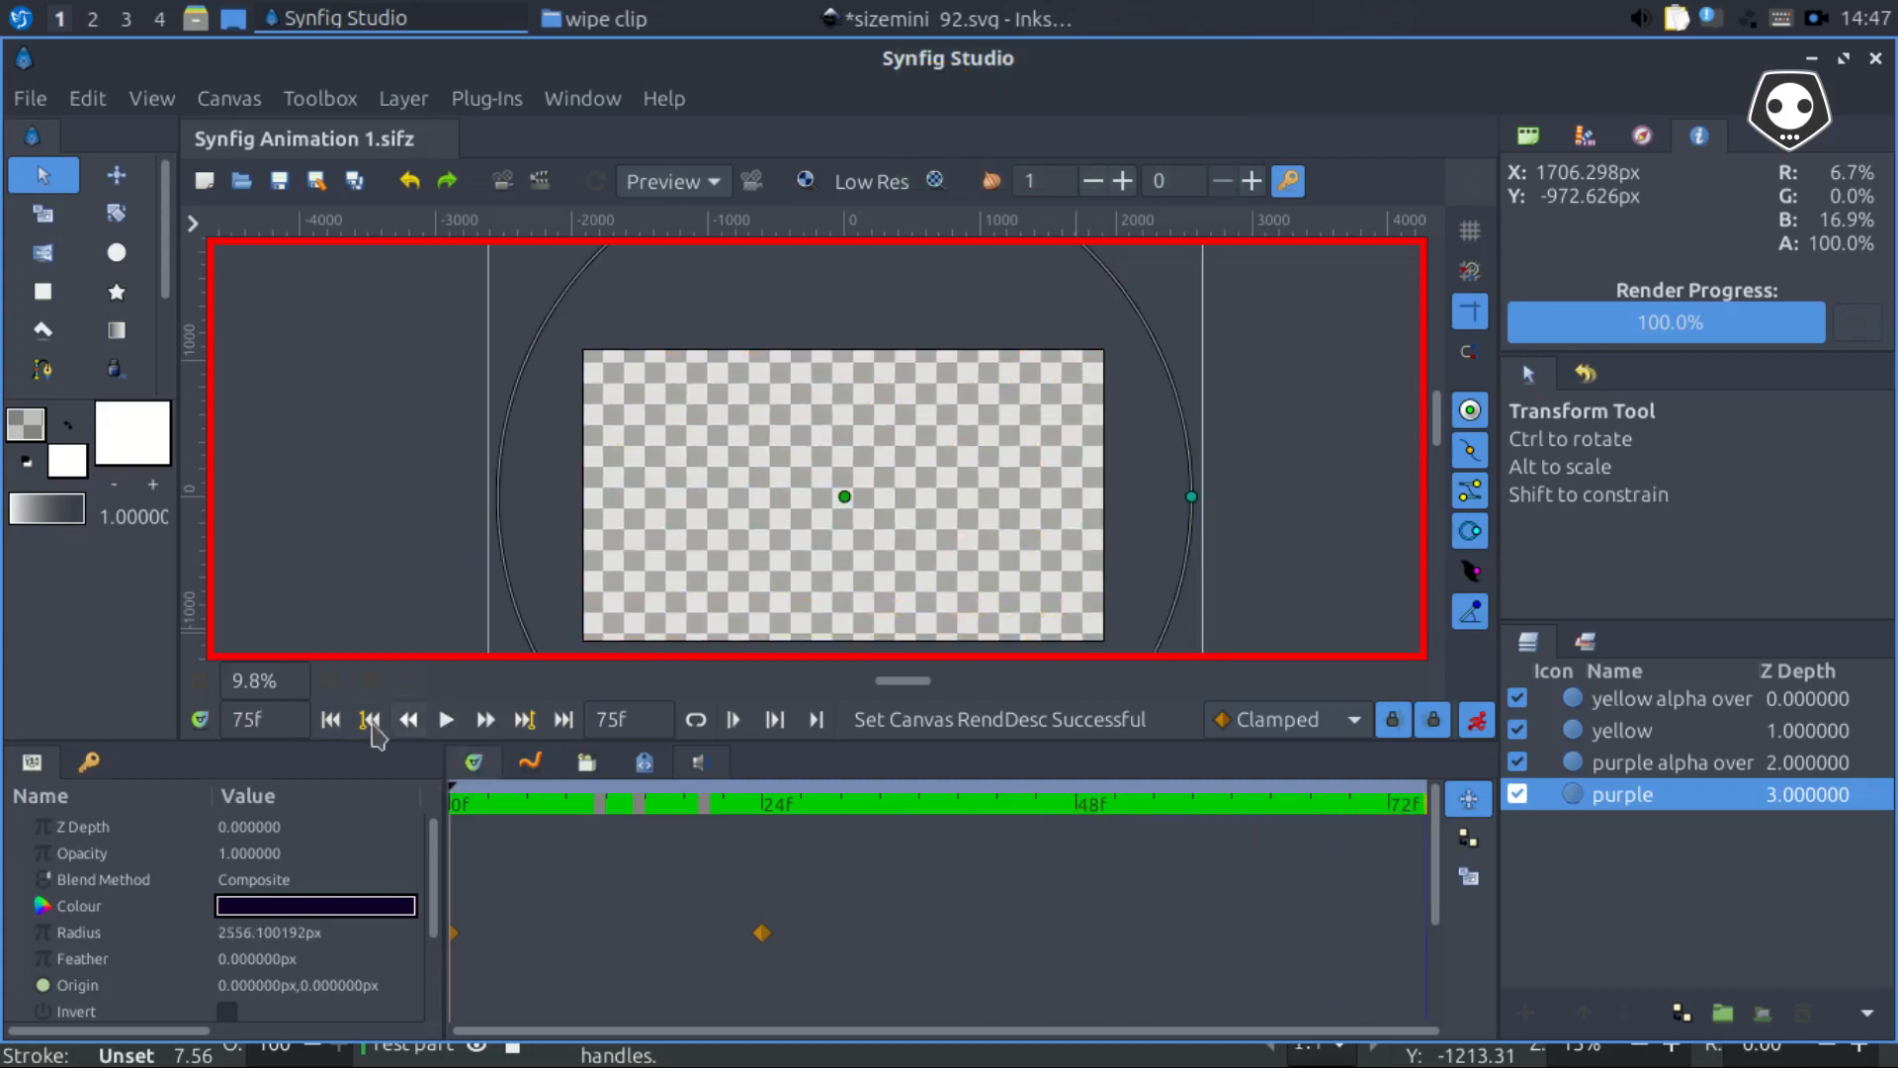
{"action": "left_click", "coordinate": [331, 721]}
{"action": "left_click", "coordinate": [446, 721]}
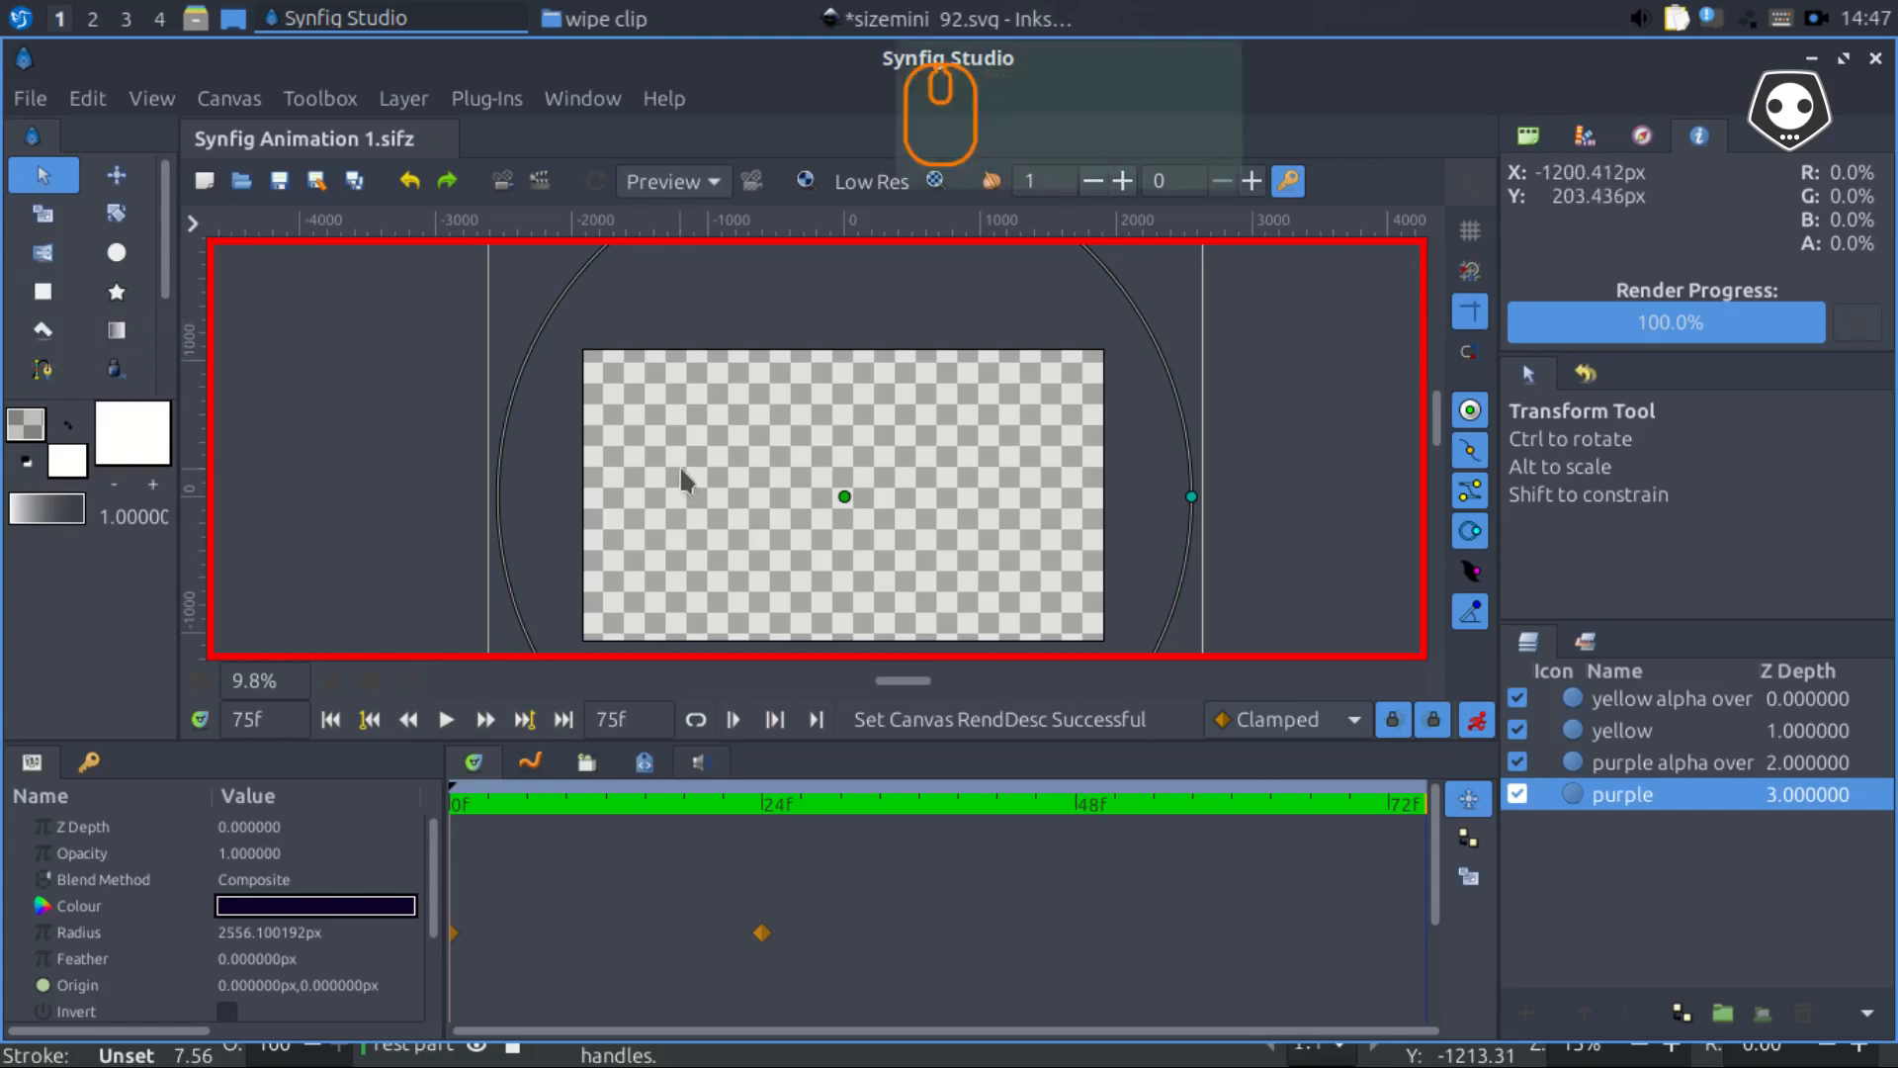
Turn off Animate Editing Mode and draw a rectangle about 6700 by 4240 px that surrounds the whole canvas
{"action": "scroll", "coordinate": [679, 466], "scroll_direction": "down", "scroll_amount": 6}
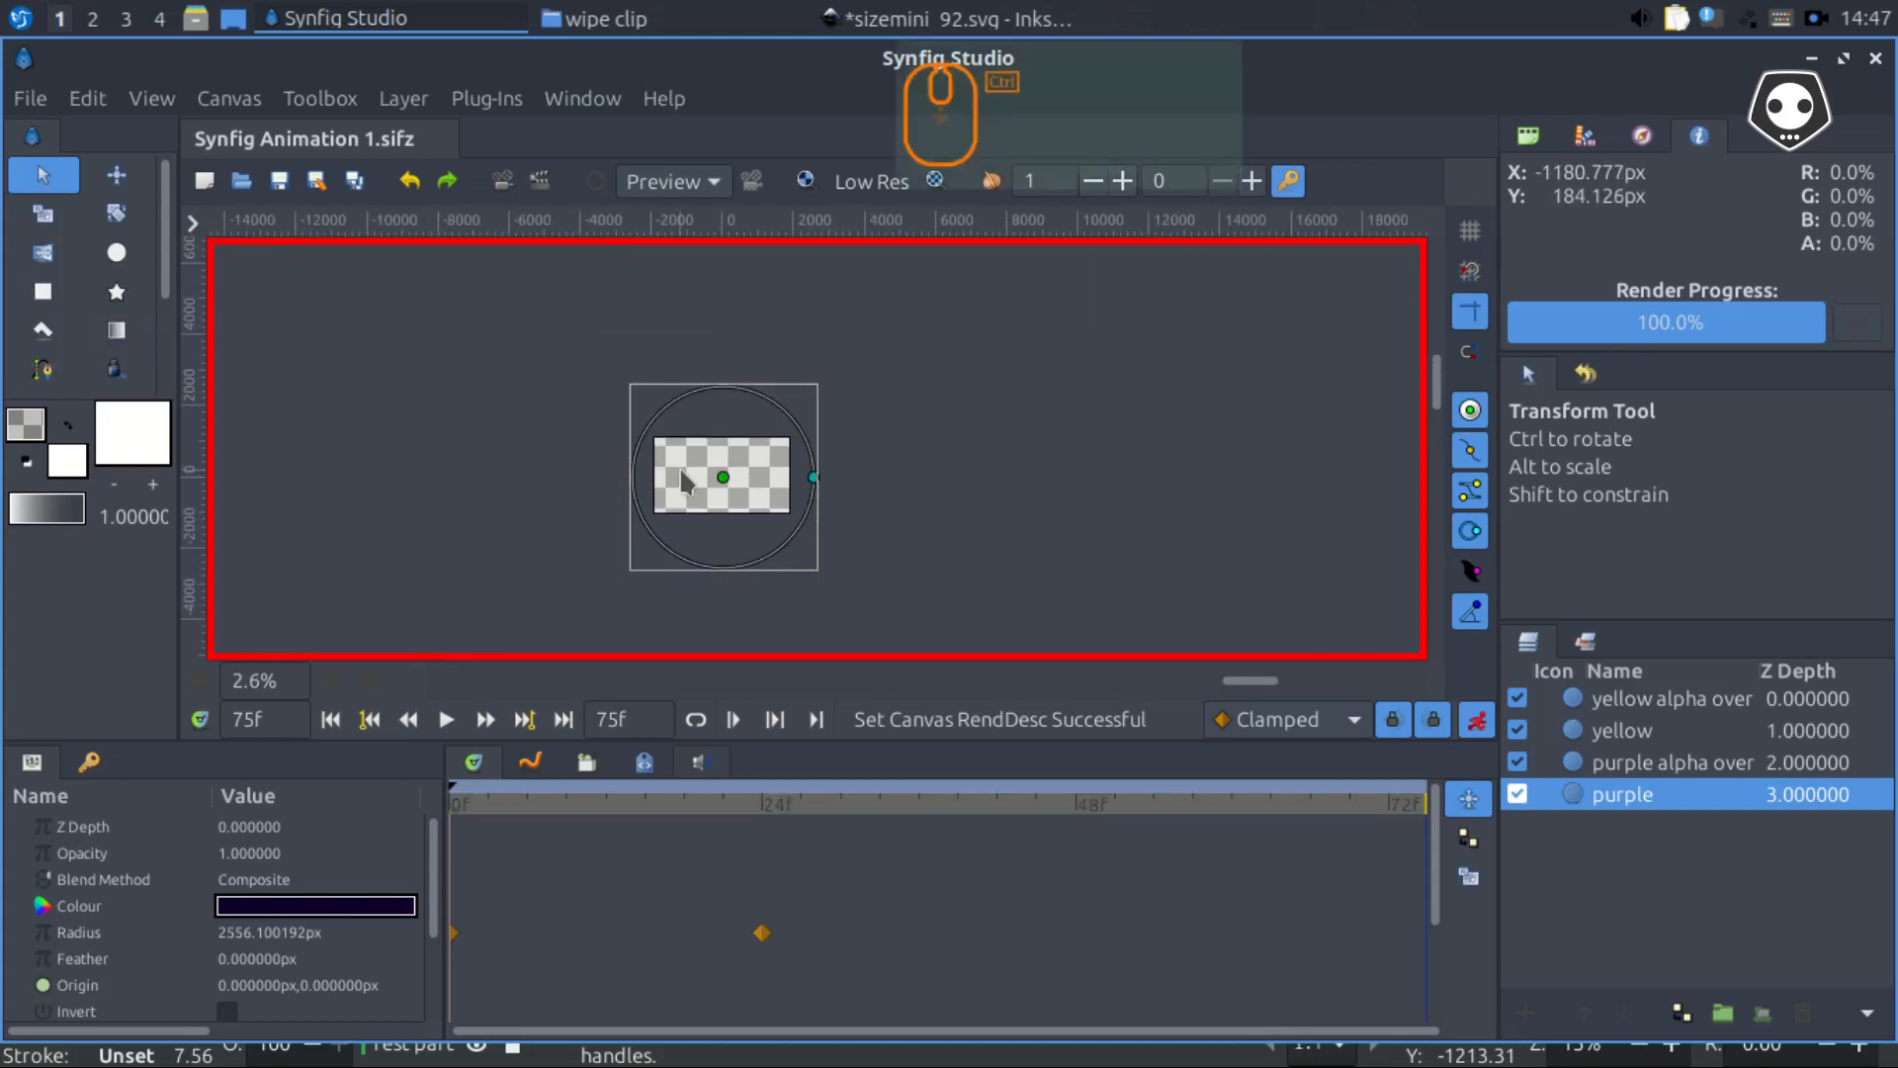
{"action": "left_click", "coordinate": [1476, 727]}
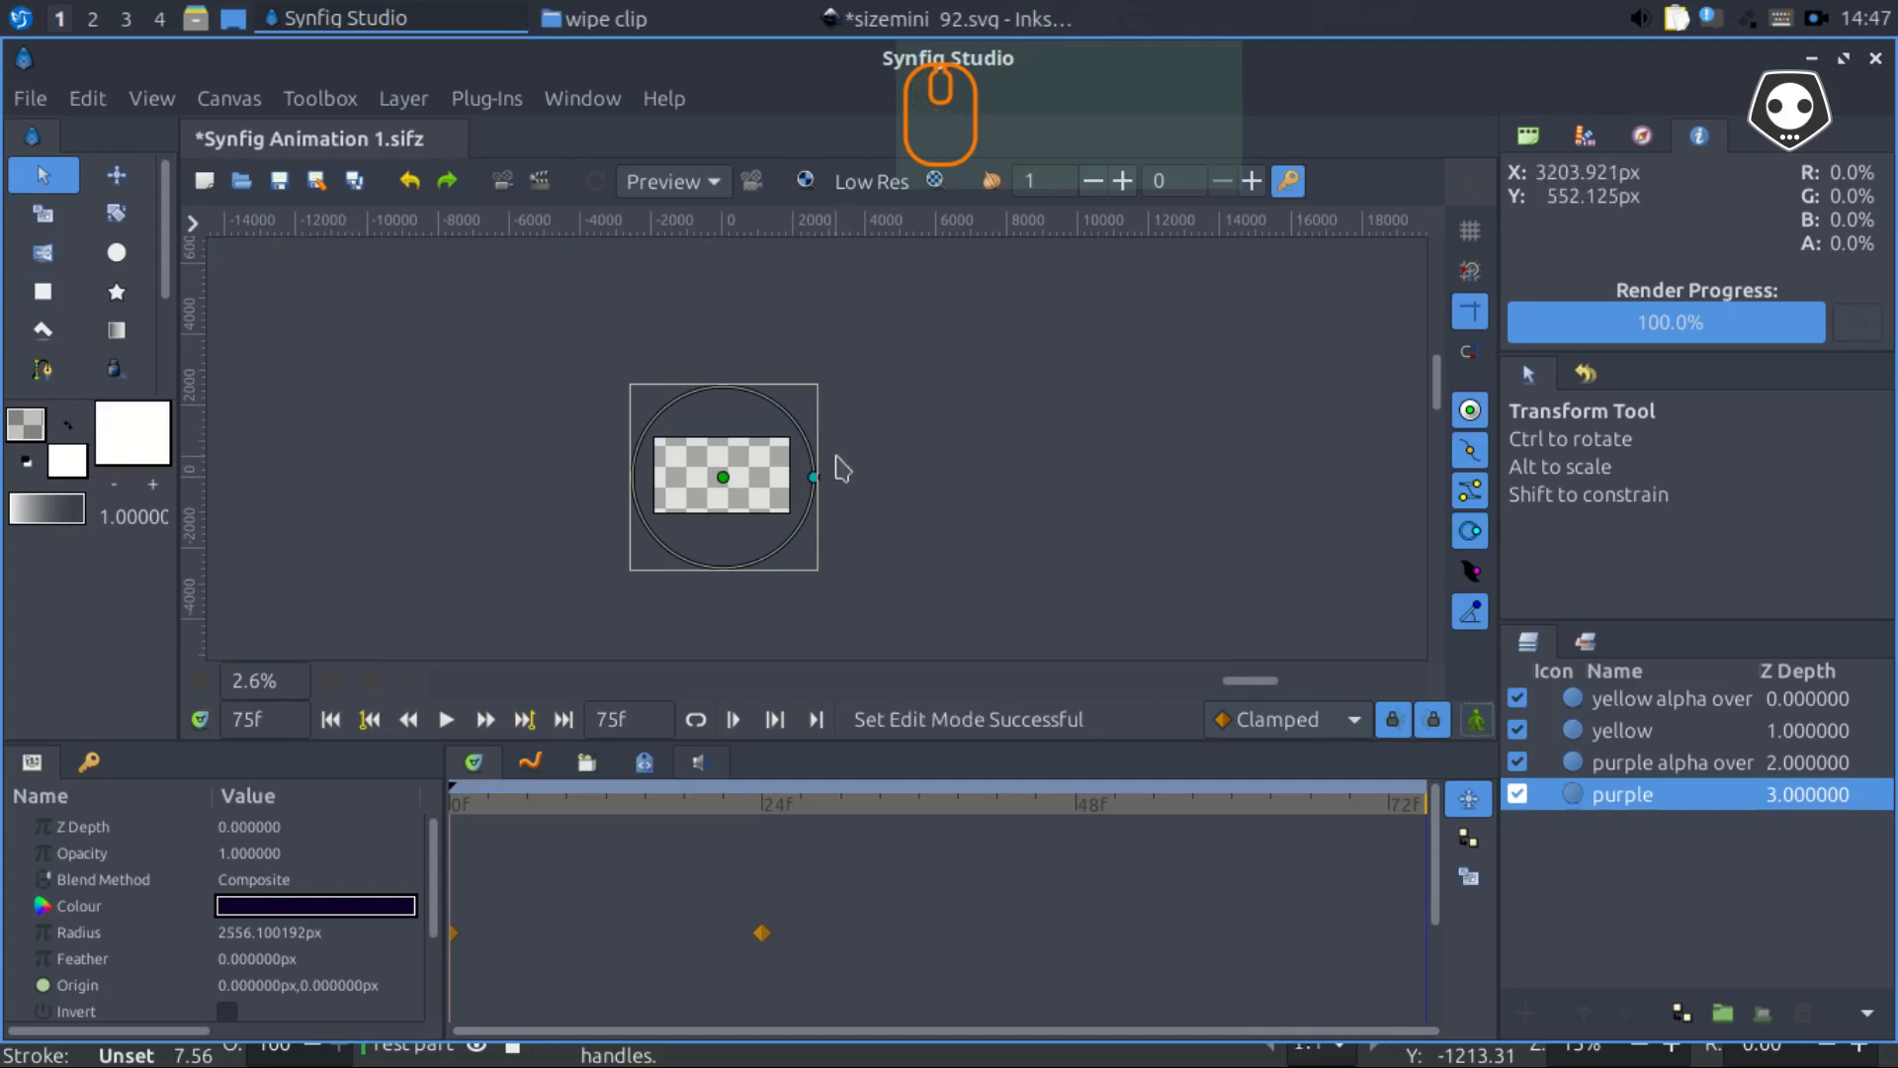
{"action": "left_click", "coordinate": [1579, 838]}
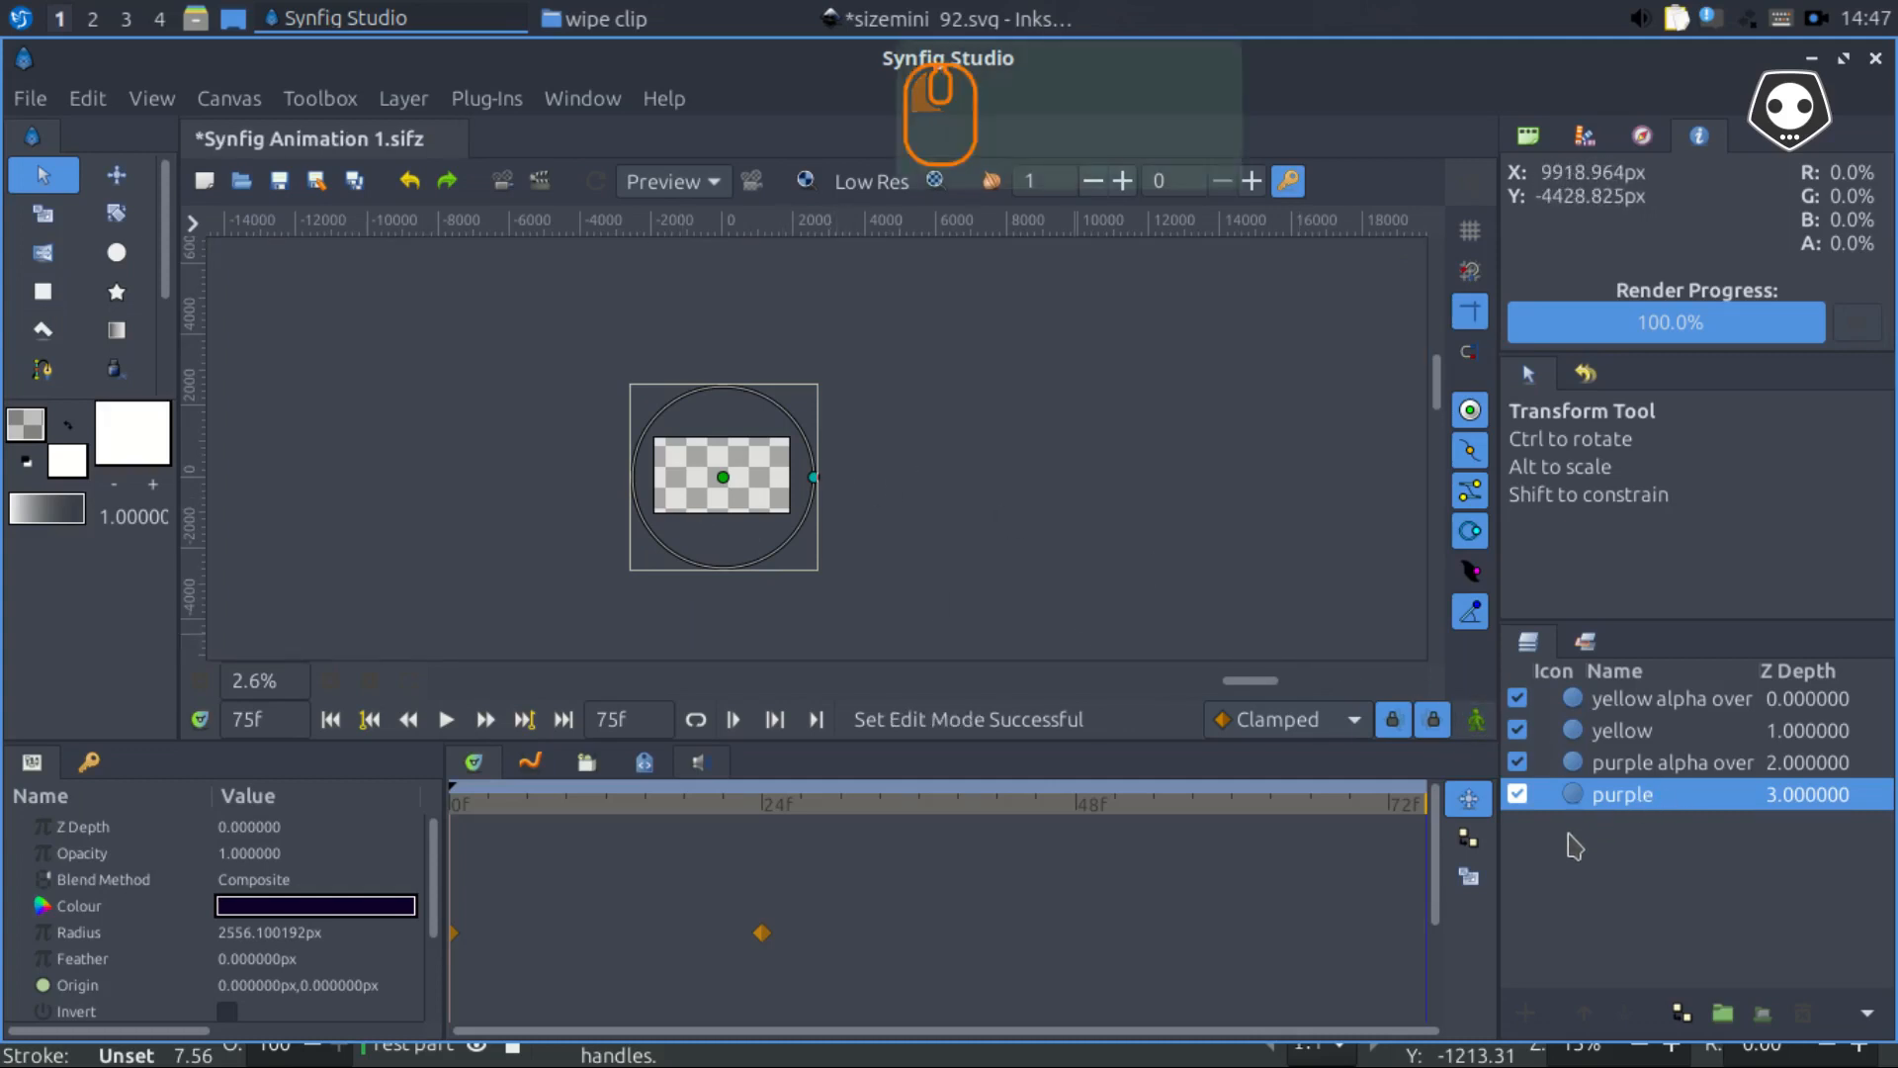
{"action": "left_click", "coordinate": [982, 472]}
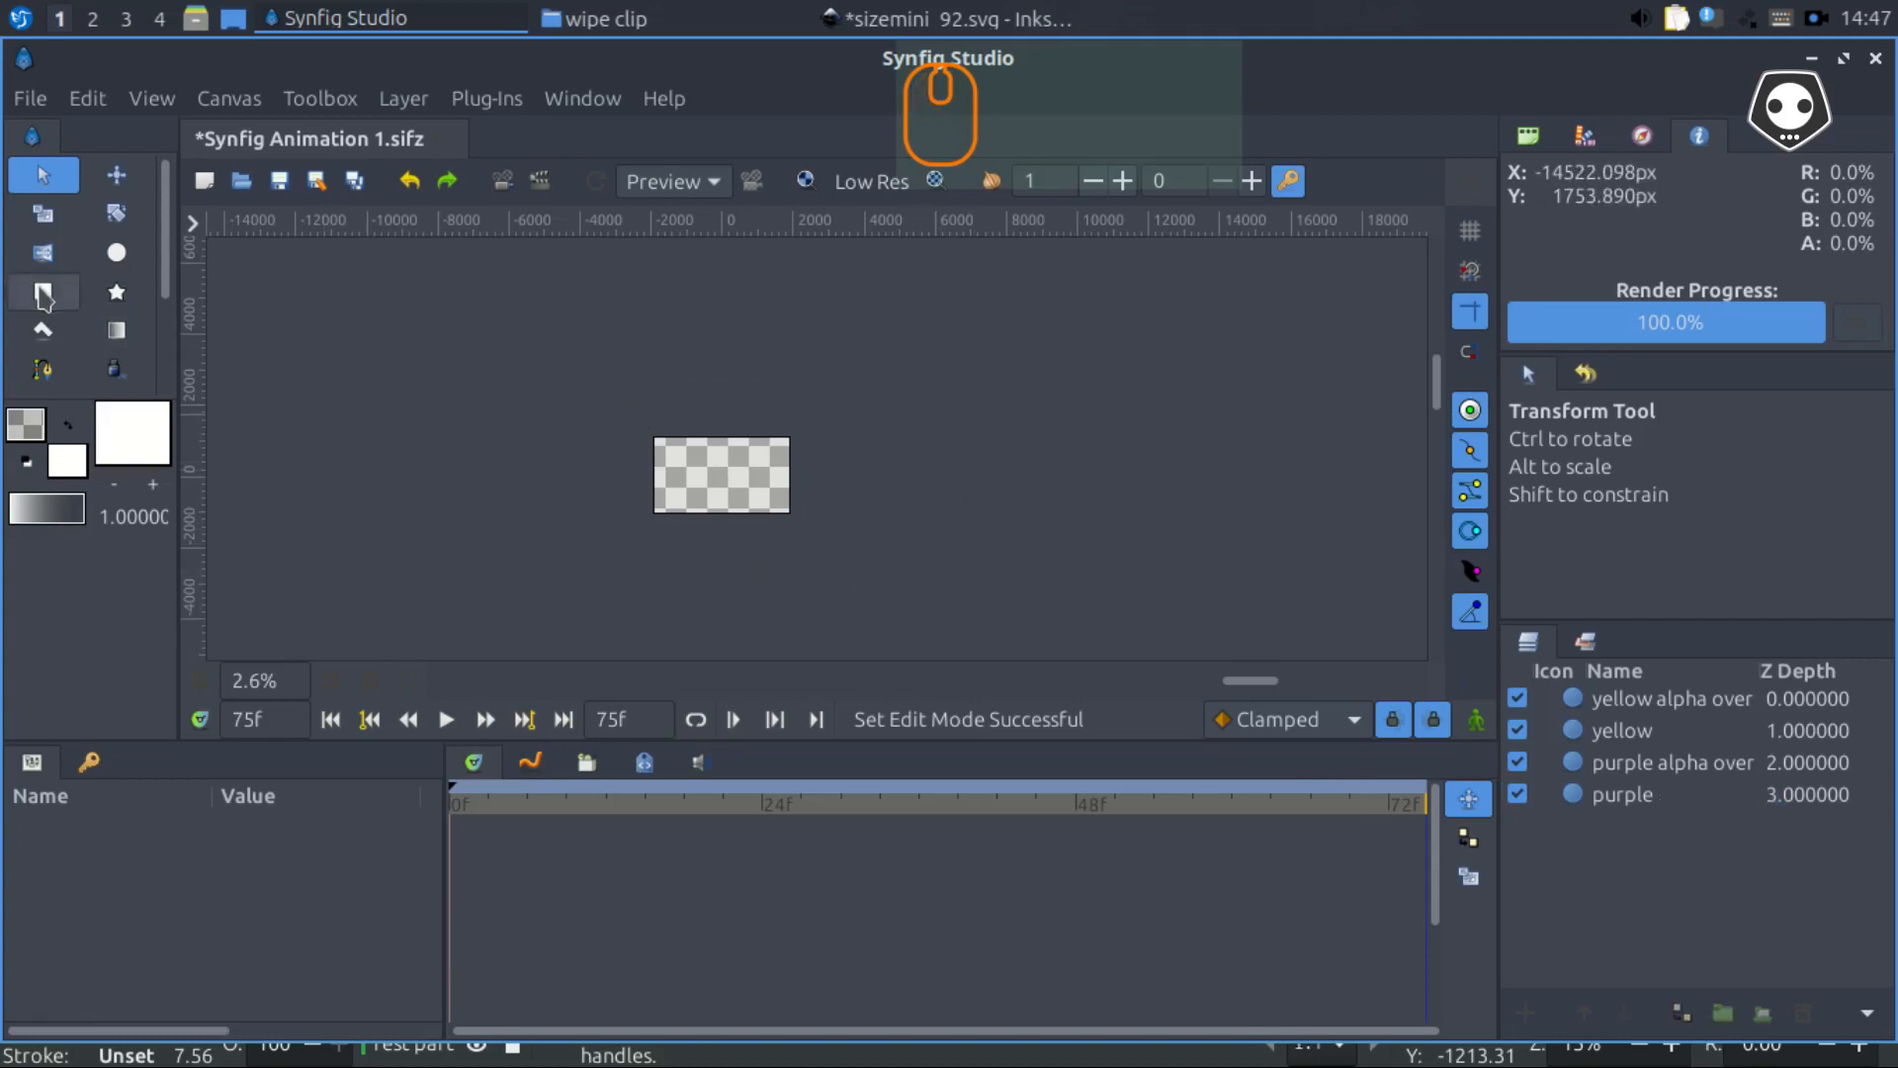
{"action": "left_click", "coordinate": [42, 294]}
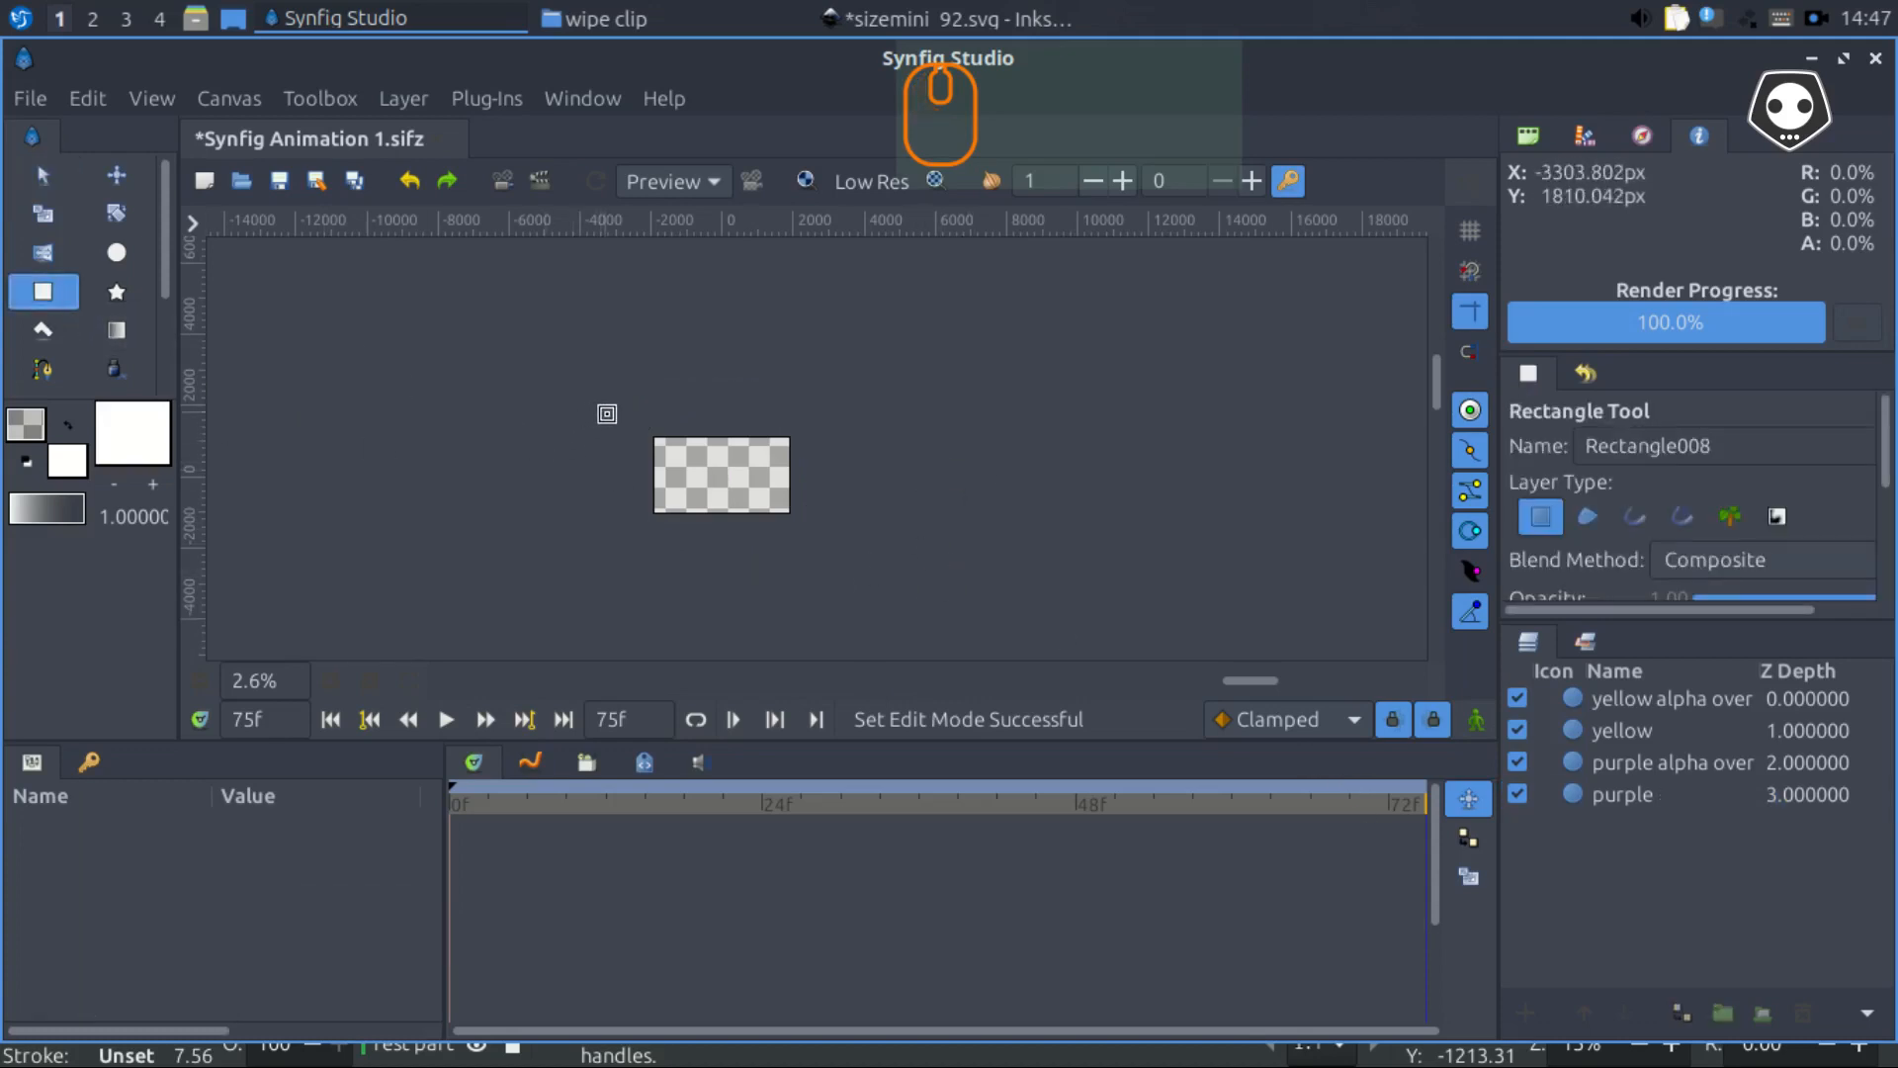
{"action": "left_click_drag", "start_coordinate": [607, 414], "coordinate": [847, 550]}
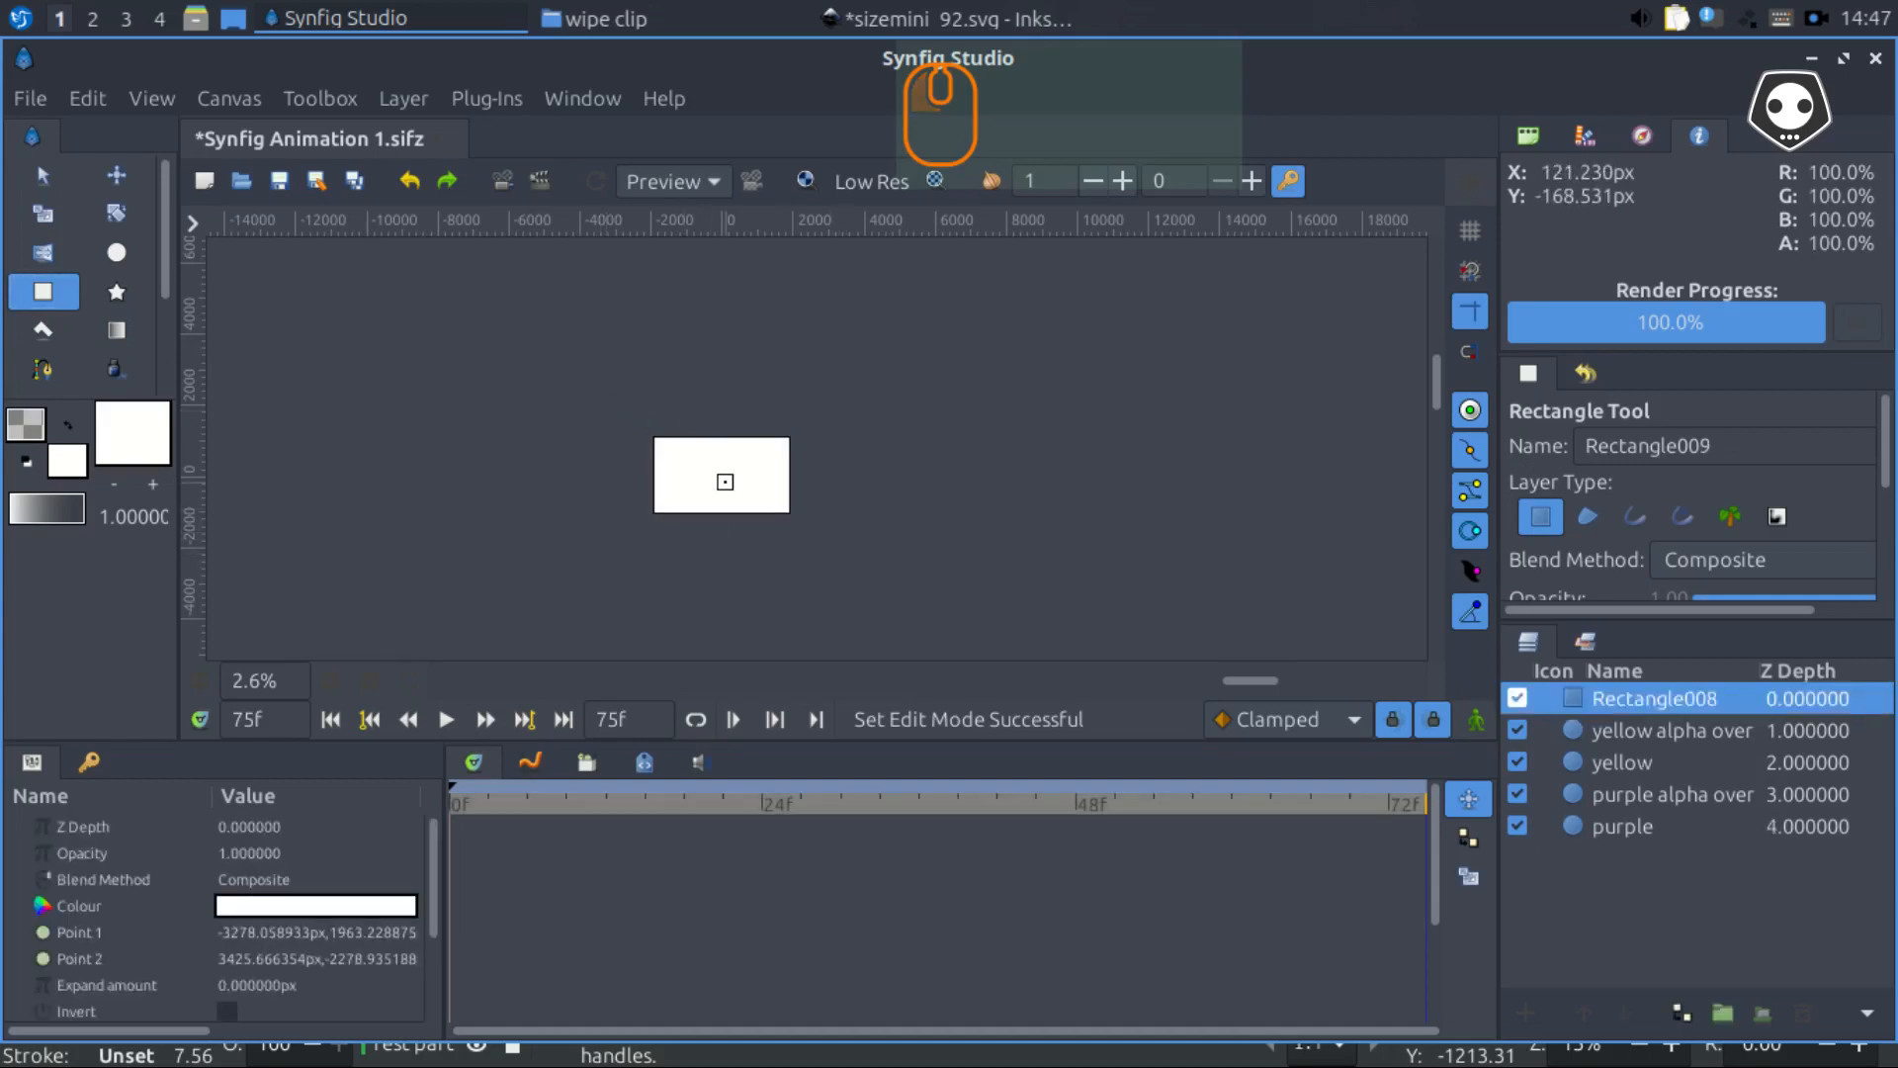
Lower the new rectangle layer below the purple layer to the bottom of the layer stack
{"action": "left_click", "coordinate": [1627, 704]}
{"action": "left_click", "coordinate": [1551, 695]}
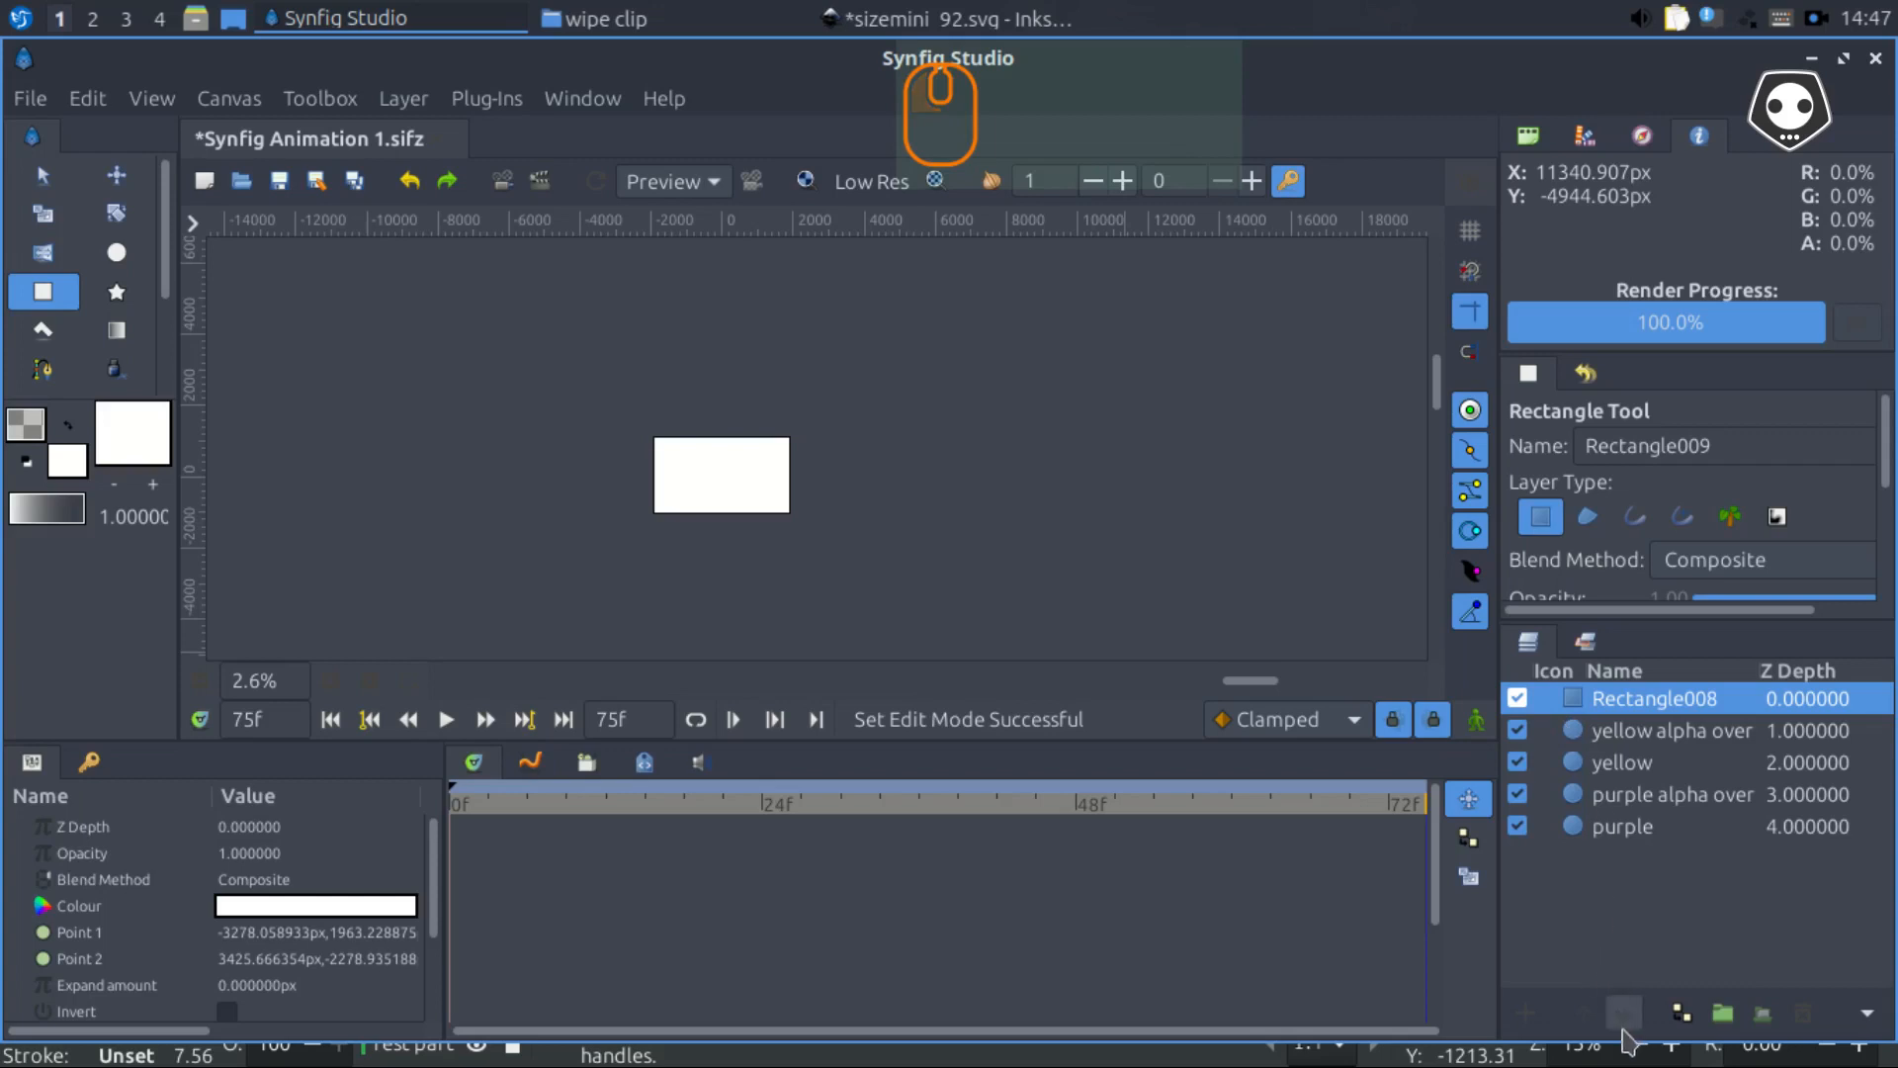
{"action": "left_click", "coordinate": [1622, 1018]}
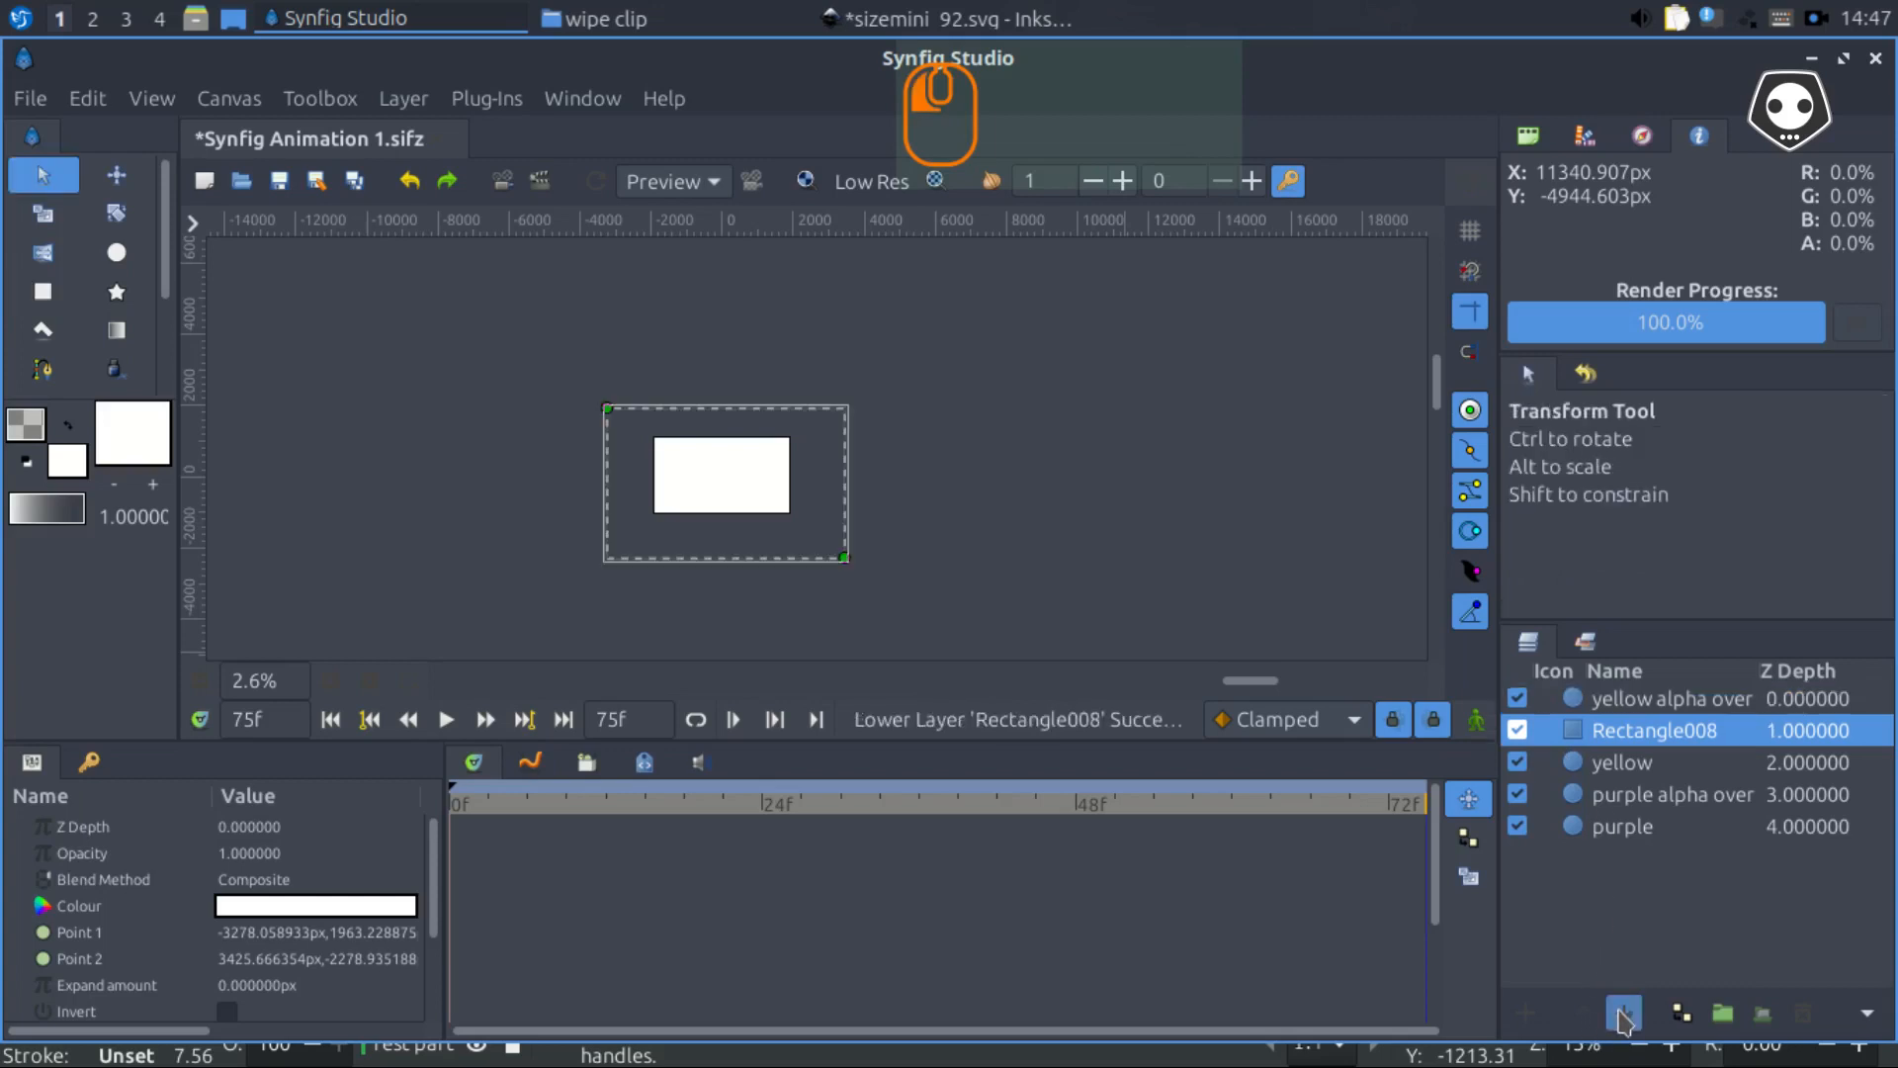
{"action": "left_click", "coordinate": [1622, 1018]}
{"action": "left_click", "coordinate": [1621, 1018]}
{"action": "left_click", "coordinate": [1622, 1019]}
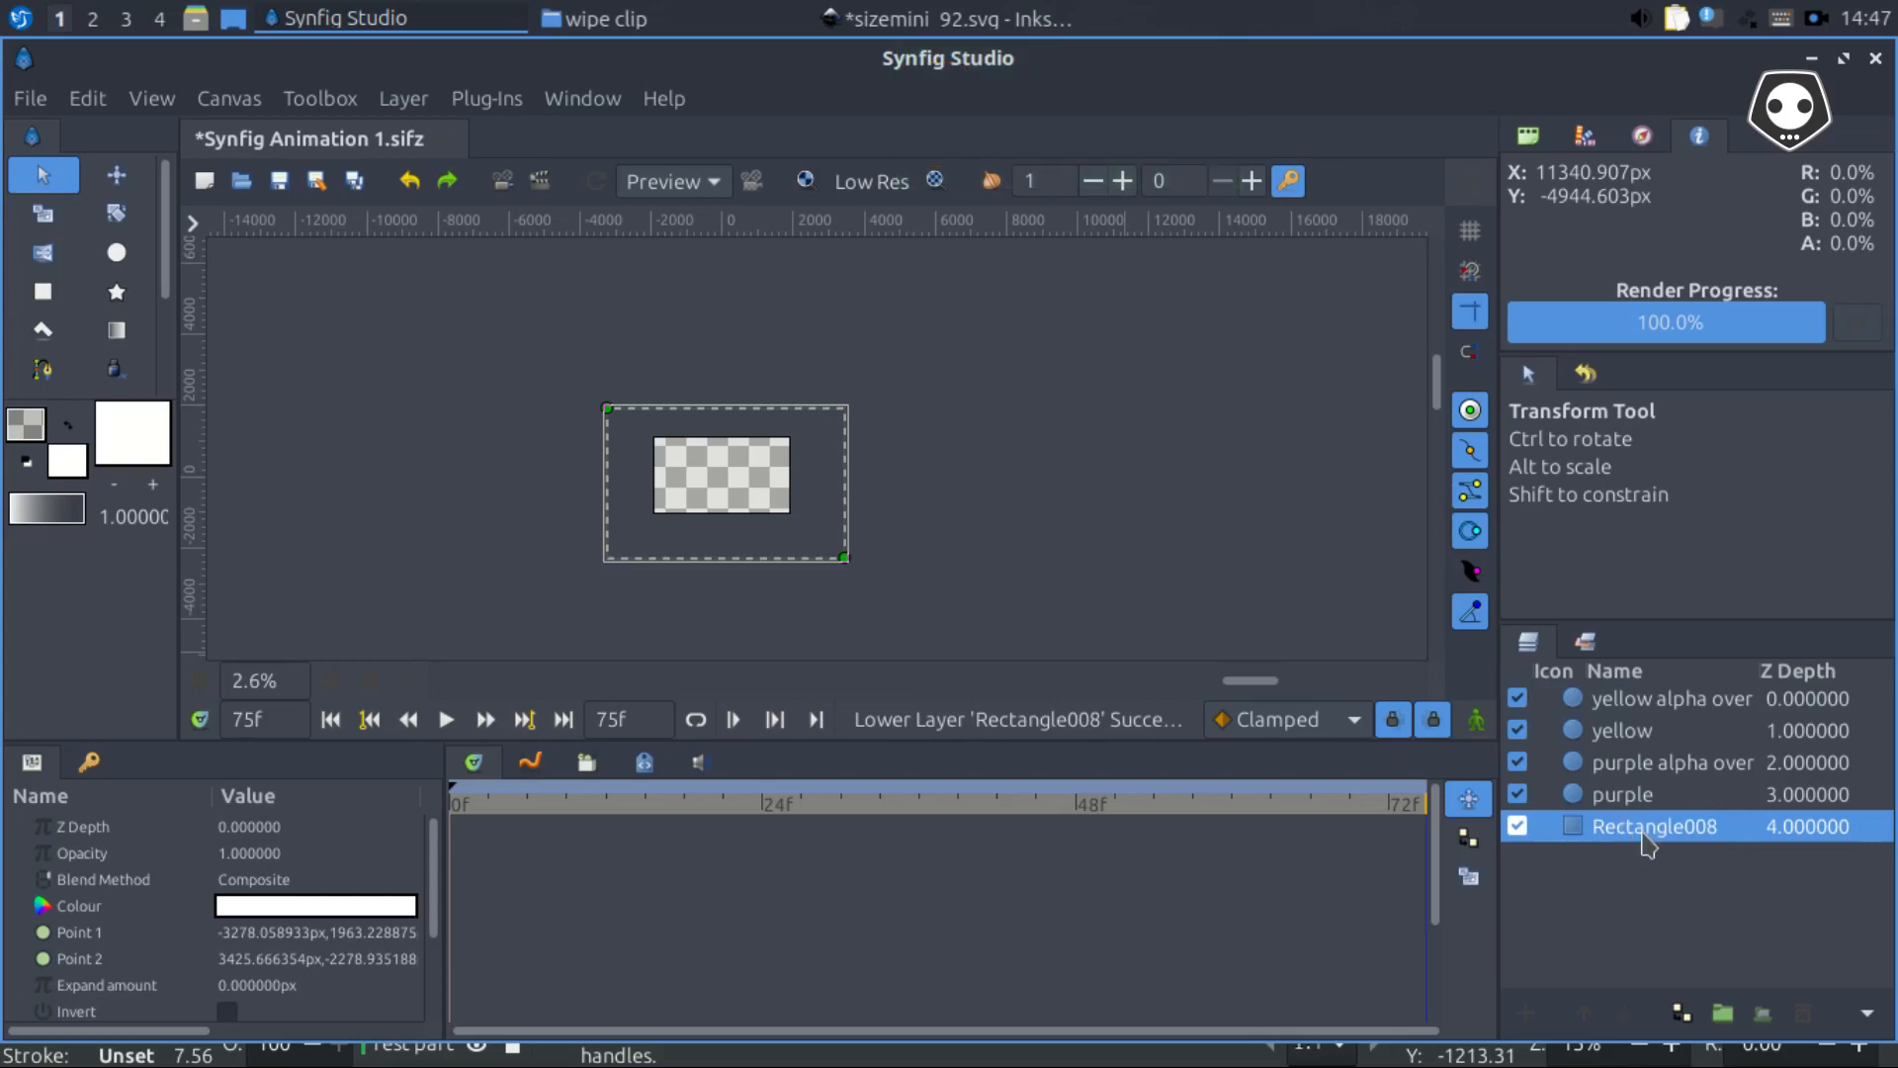
Set the background rectangle's colour to dark green, #136D18
{"action": "scroll", "coordinate": [692, 494], "scroll_direction": "up", "scroll_amount": 4, "text": "ctrl"}
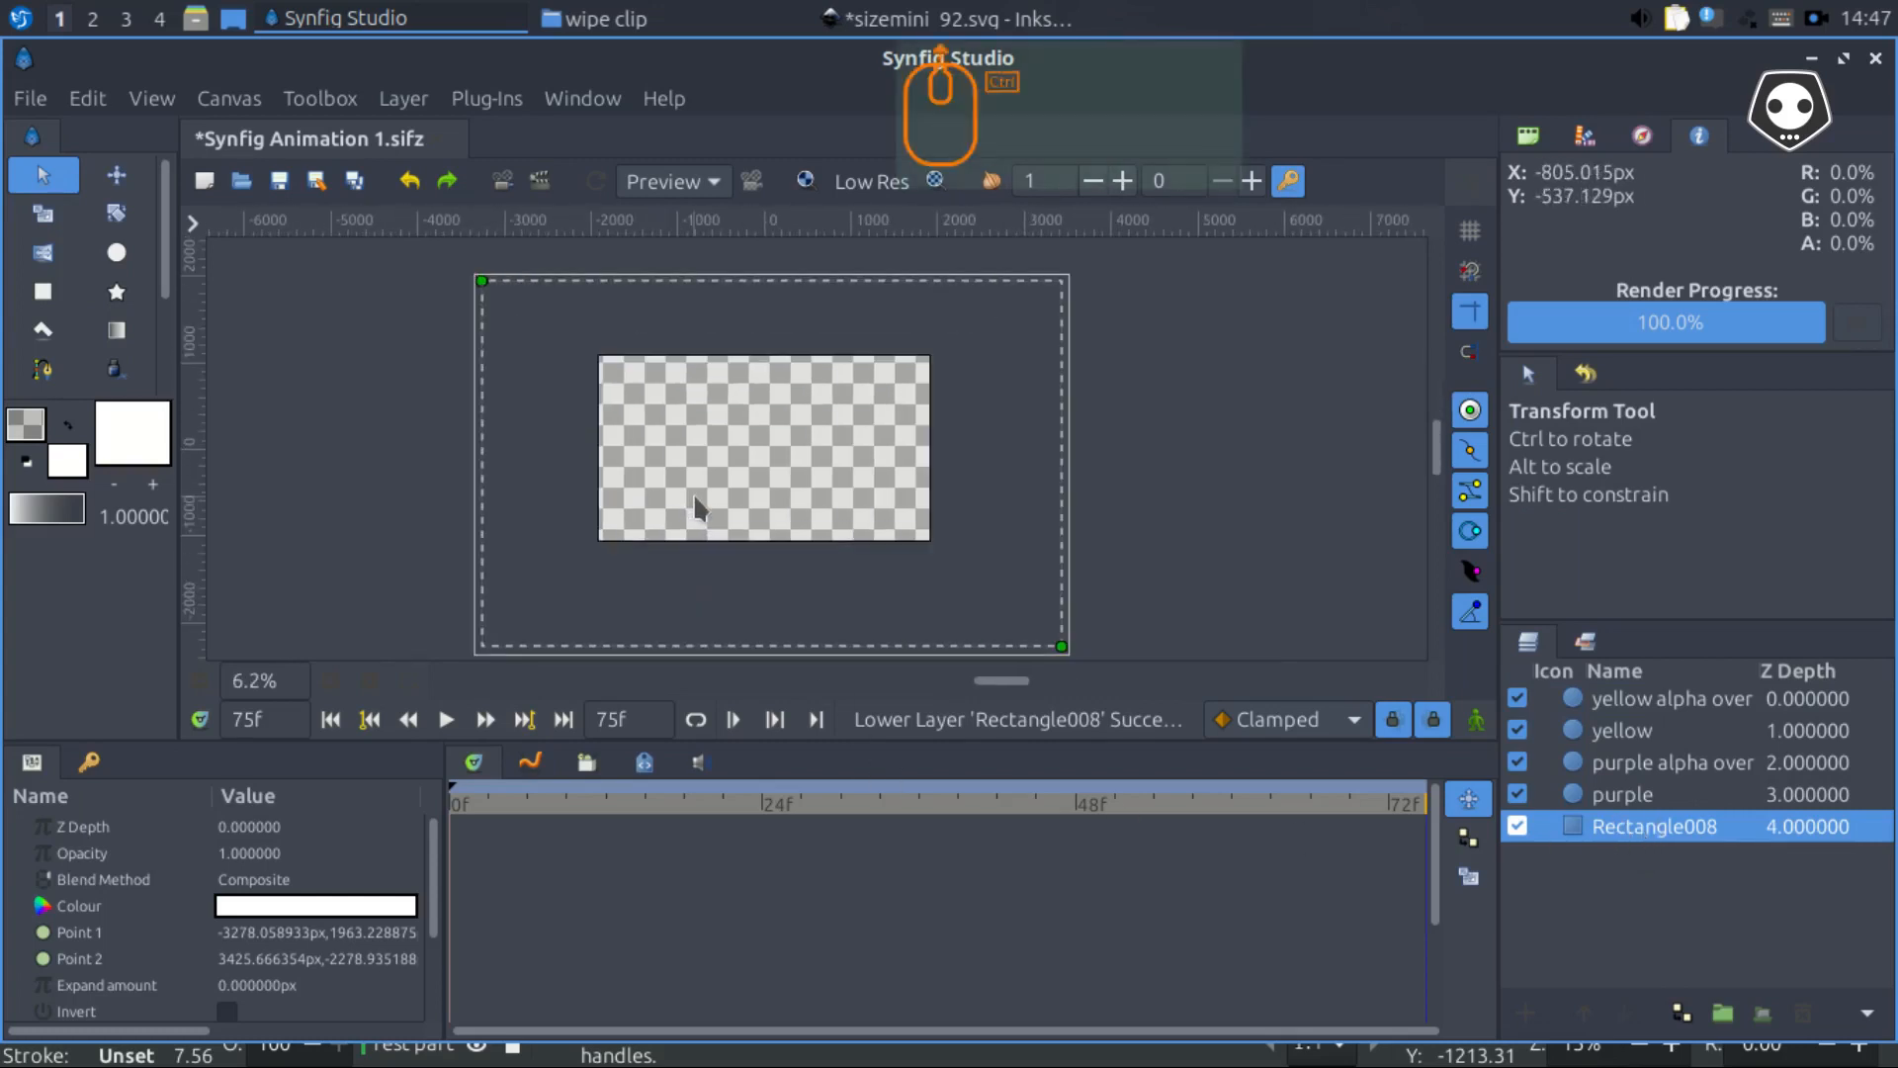
{"action": "scroll", "coordinate": [692, 492], "scroll_direction": "up", "scroll_amount": 2, "text": "ctrl"}
{"action": "scroll", "coordinate": [900, 508], "scroll_direction": "down", "scroll_amount": 1, "text": "ctrl"}
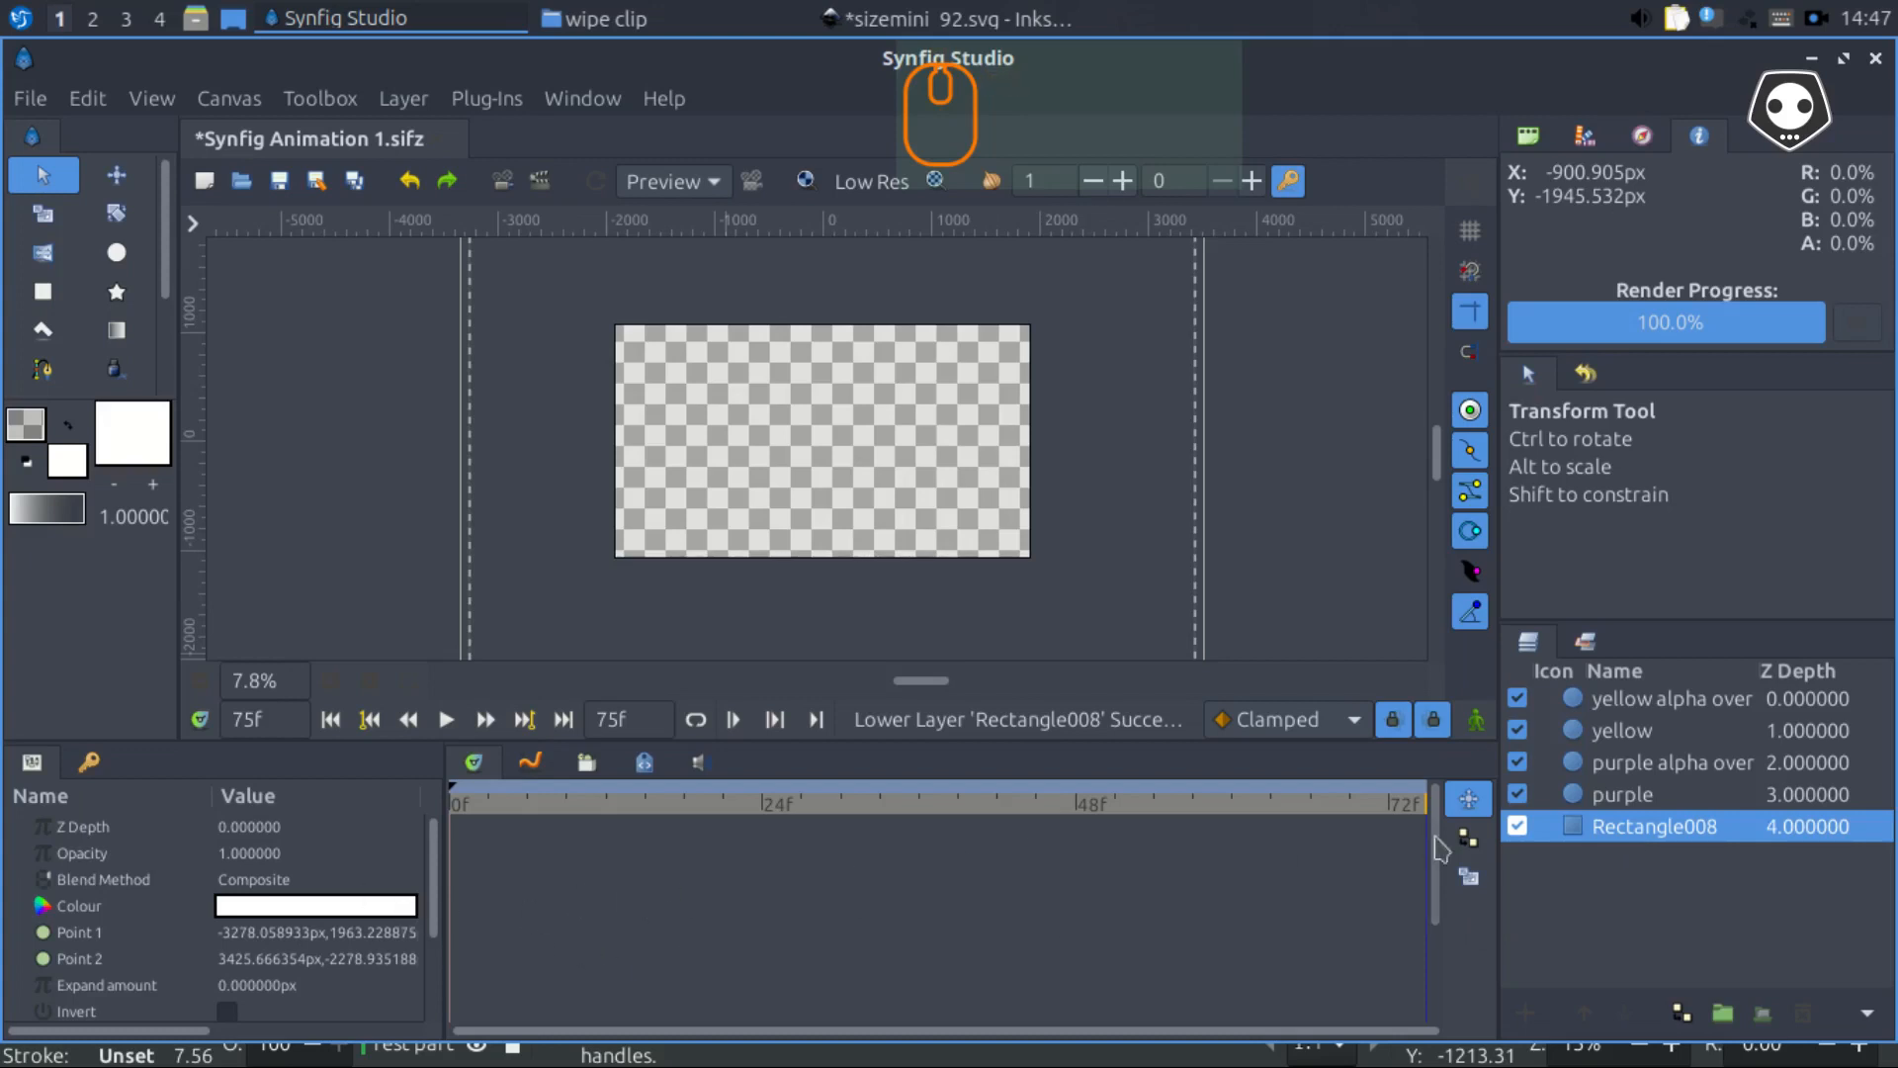
{"action": "double_click", "coordinate": [292, 913]}
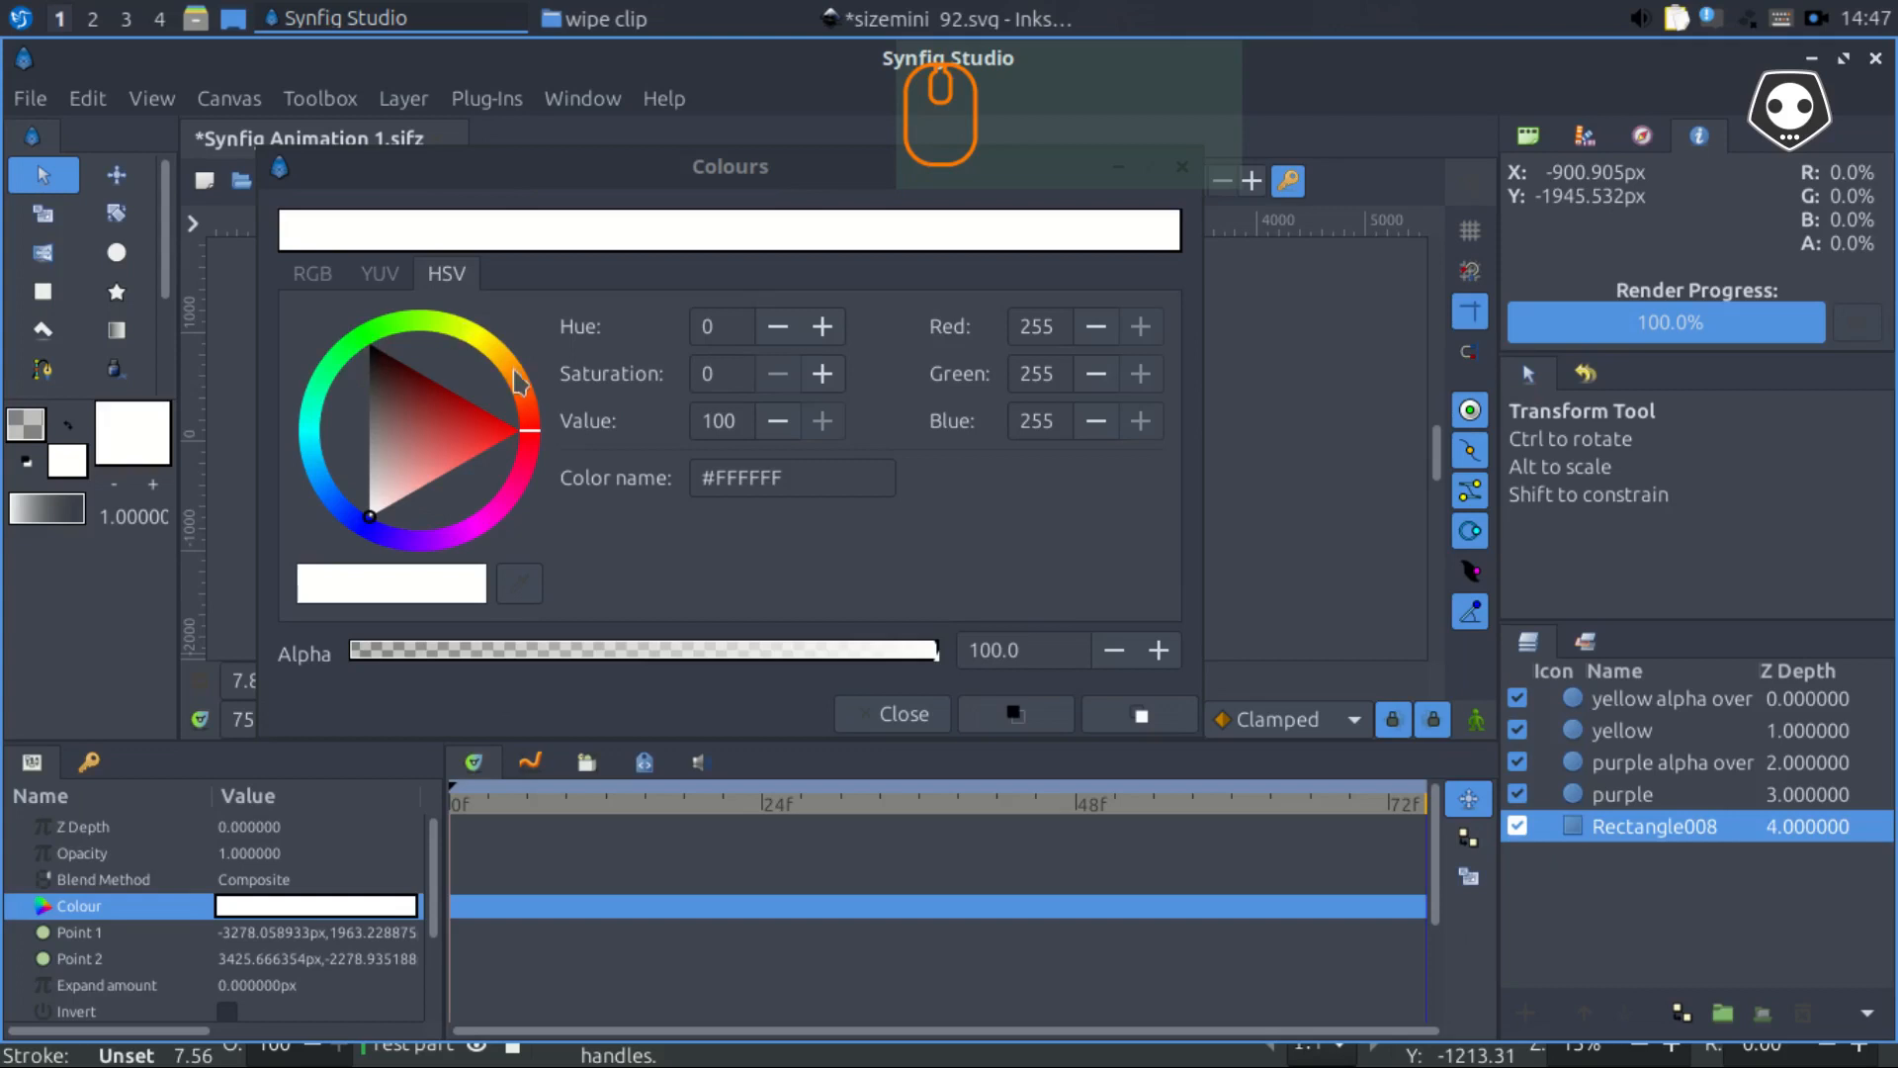
{"action": "left_click_drag", "start_coordinate": [518, 382], "coordinate": [357, 338]}
{"action": "left_click", "coordinate": [377, 445]}
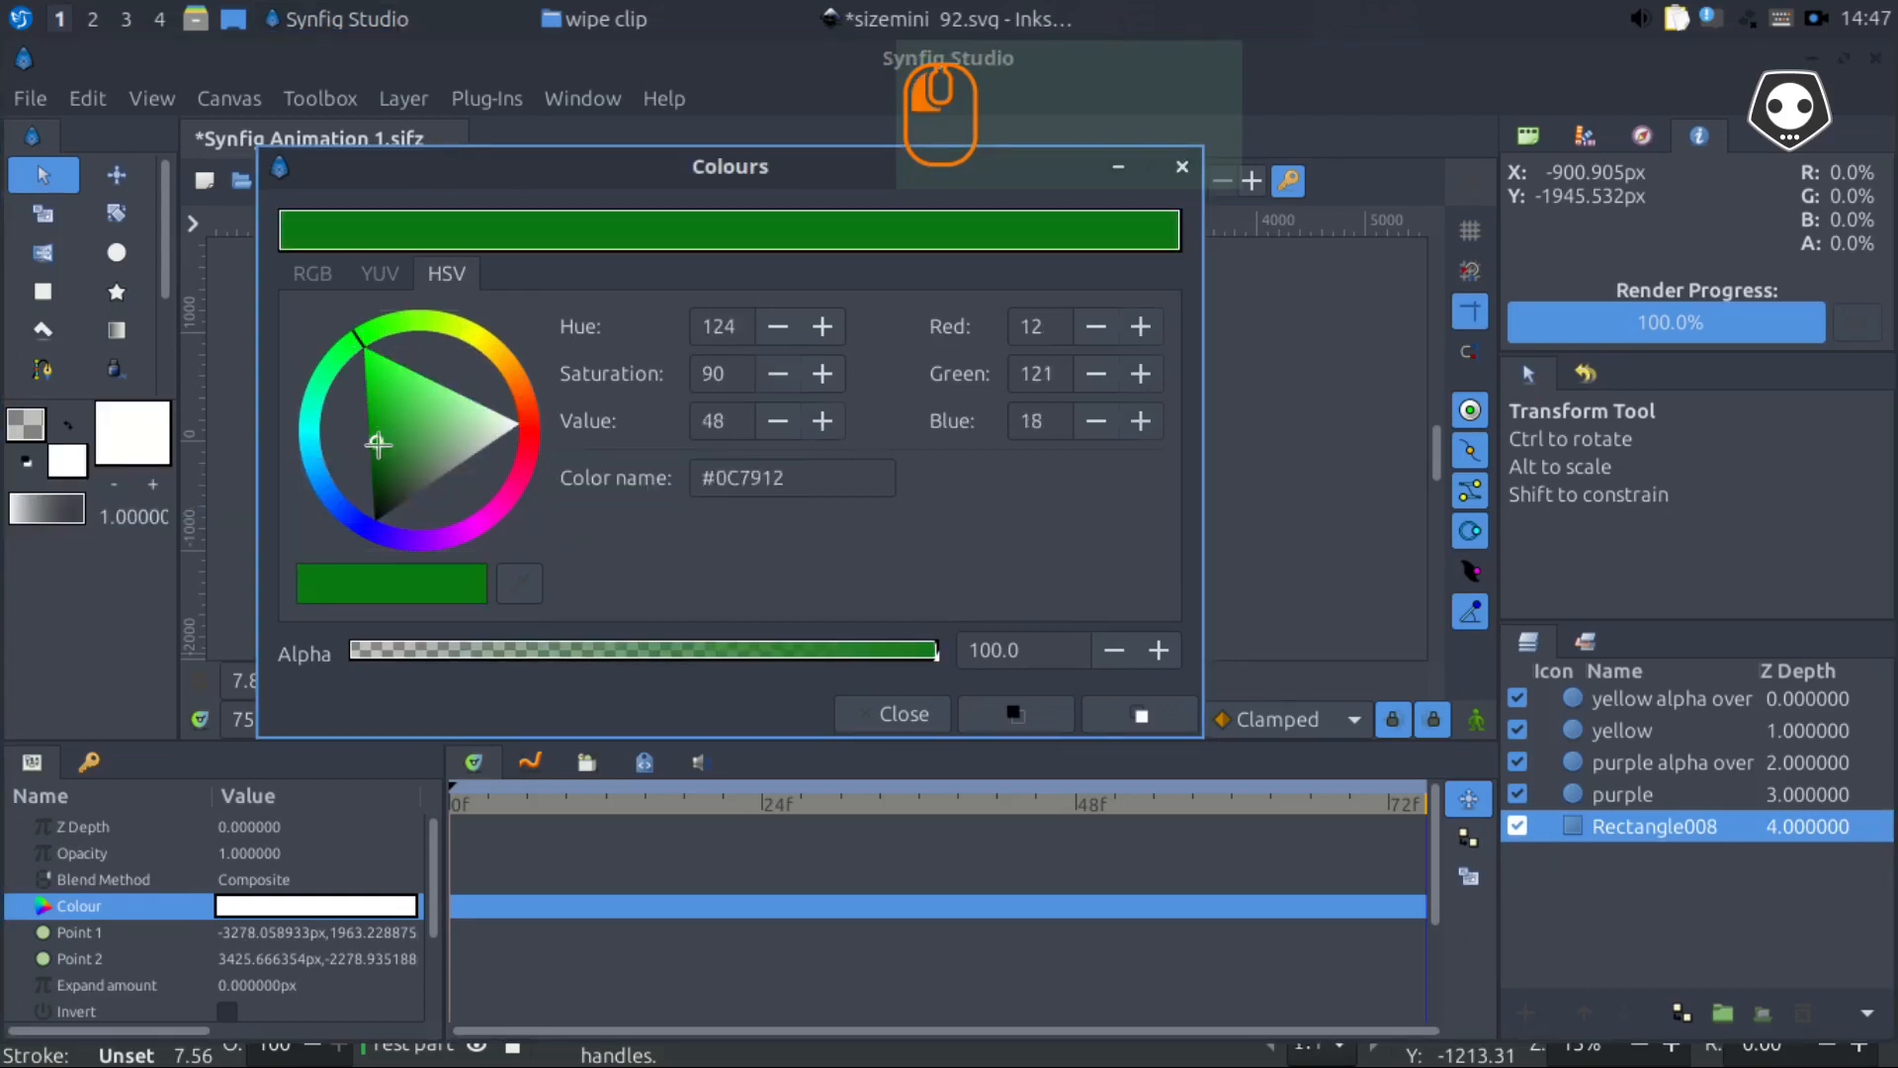
{"action": "left_click_drag", "start_coordinate": [377, 445], "coordinate": [381, 451]}
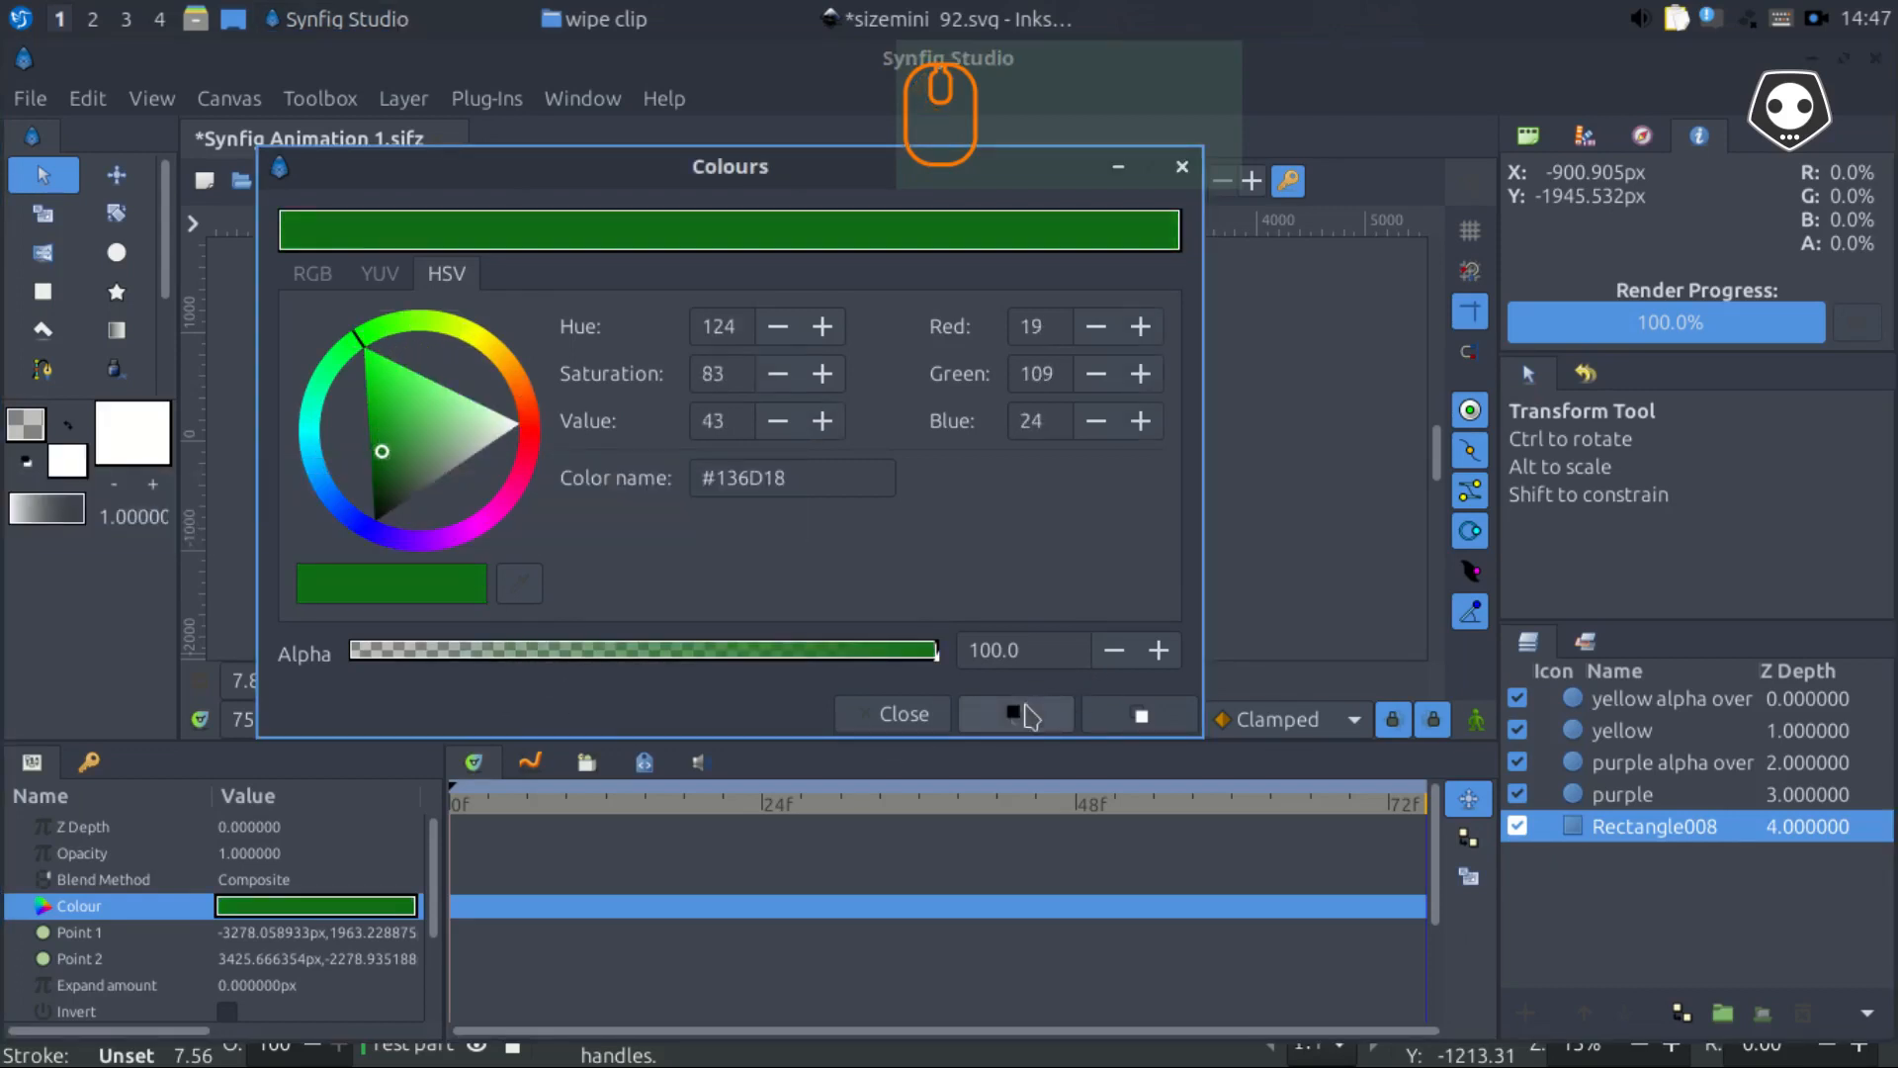
{"action": "left_click", "coordinate": [902, 713]}
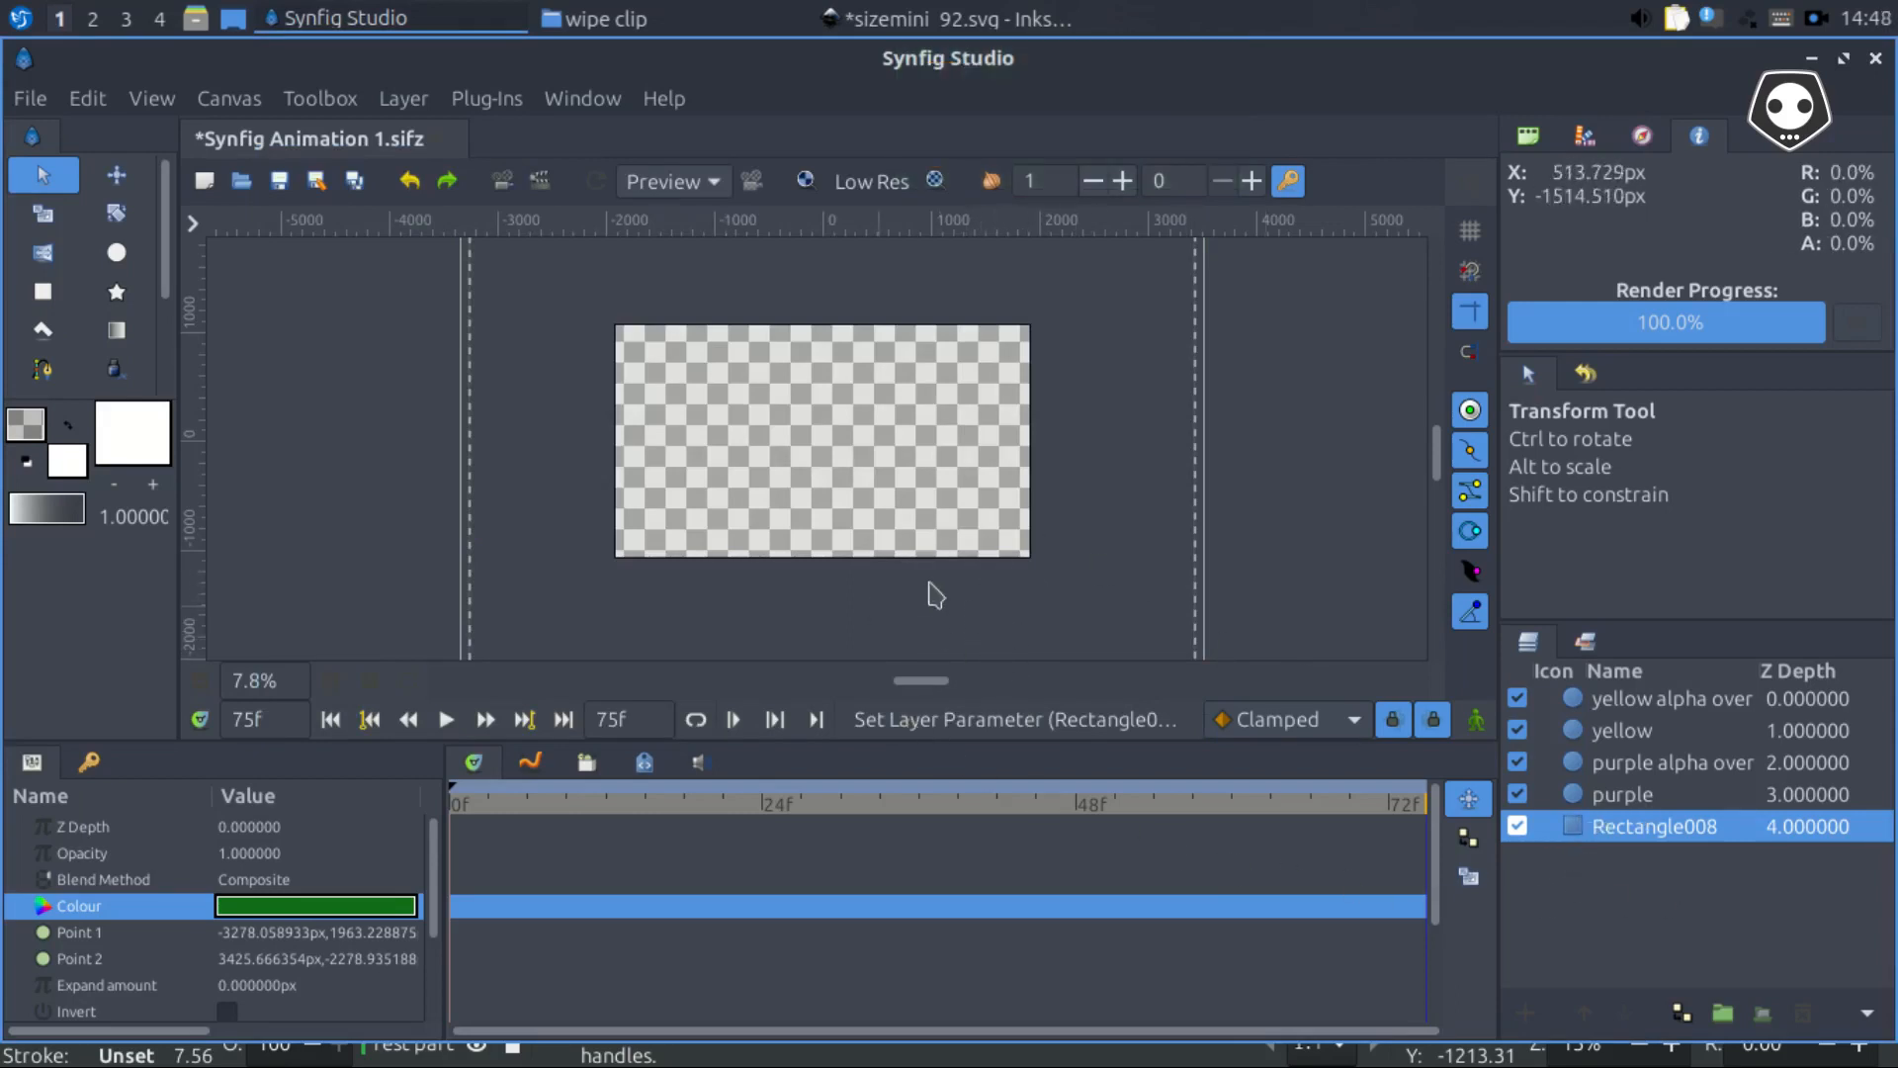
Group the purple, purple alpha over, yellow and yellow alpha over layers
{"action": "left_click", "coordinate": [1617, 796]}
{"action": "left_click", "coordinate": [1618, 704], "text": "shift"}
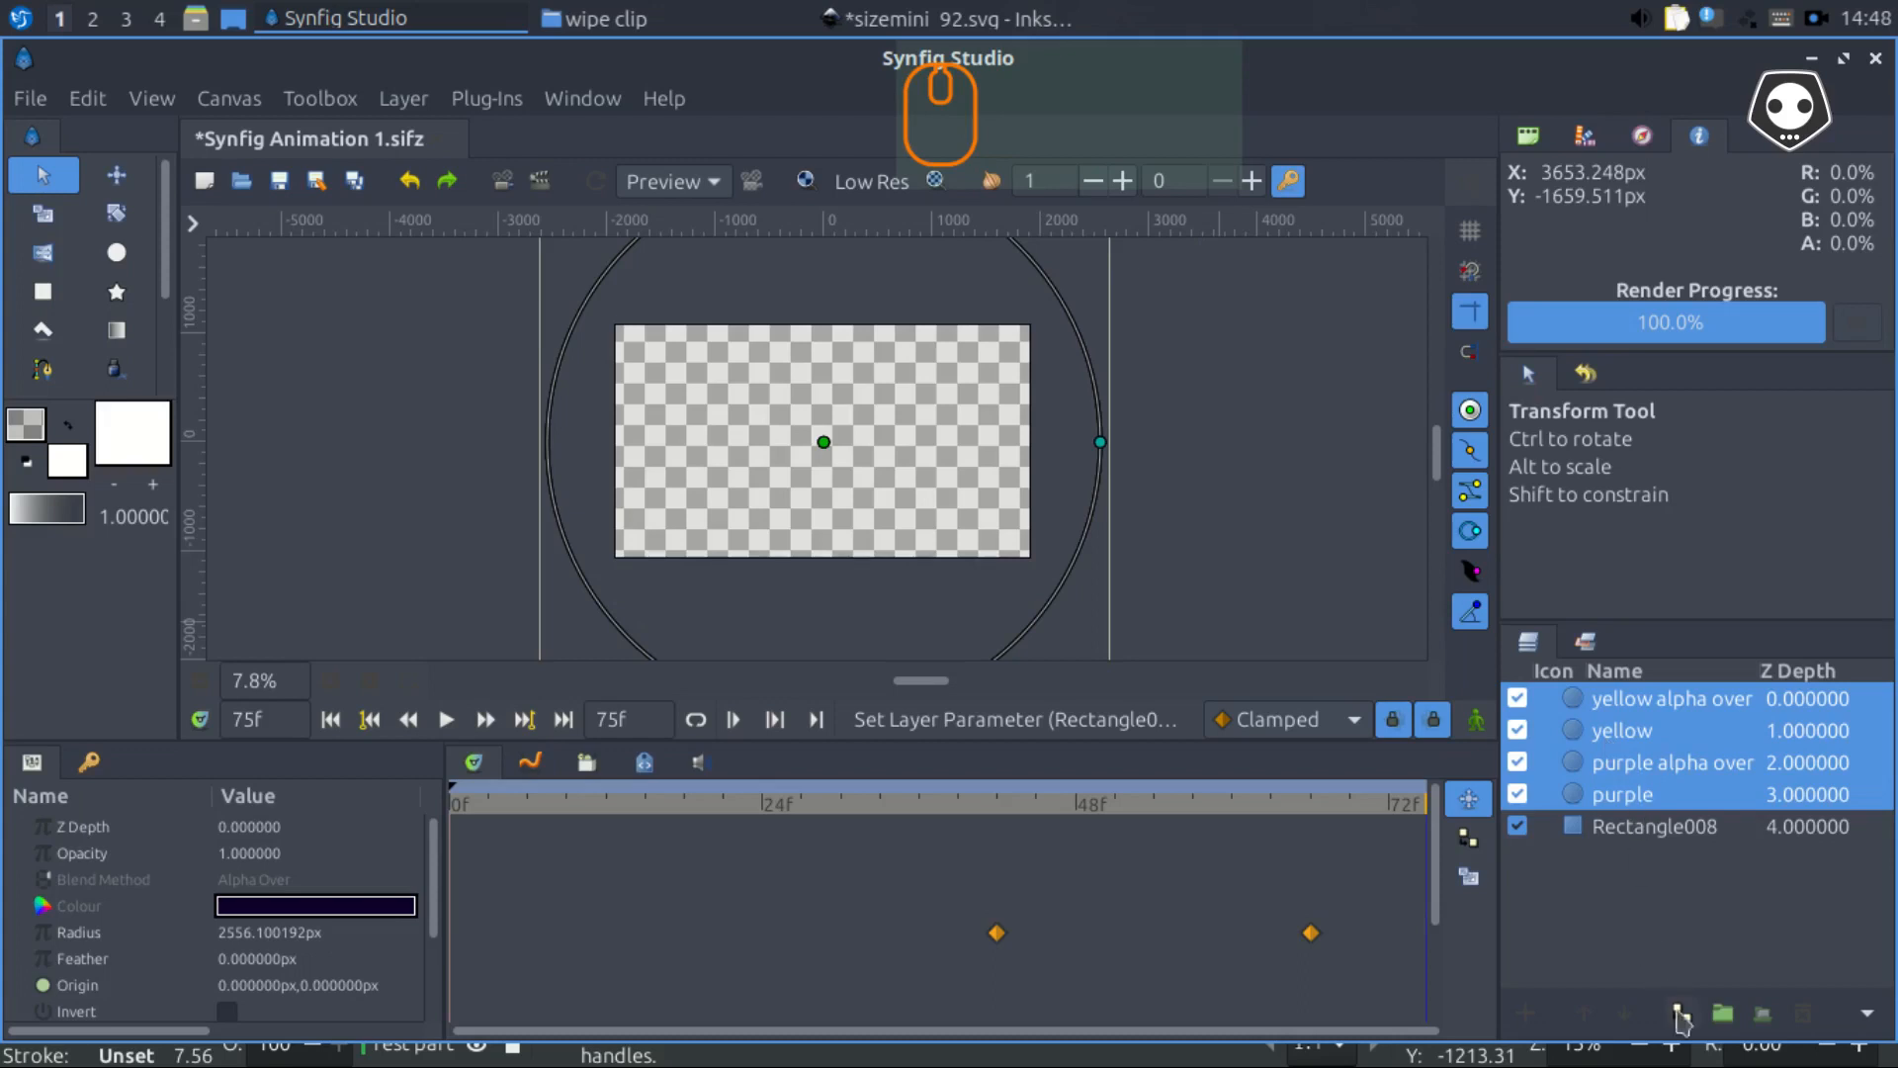
{"action": "left_click", "coordinate": [1721, 1012]}
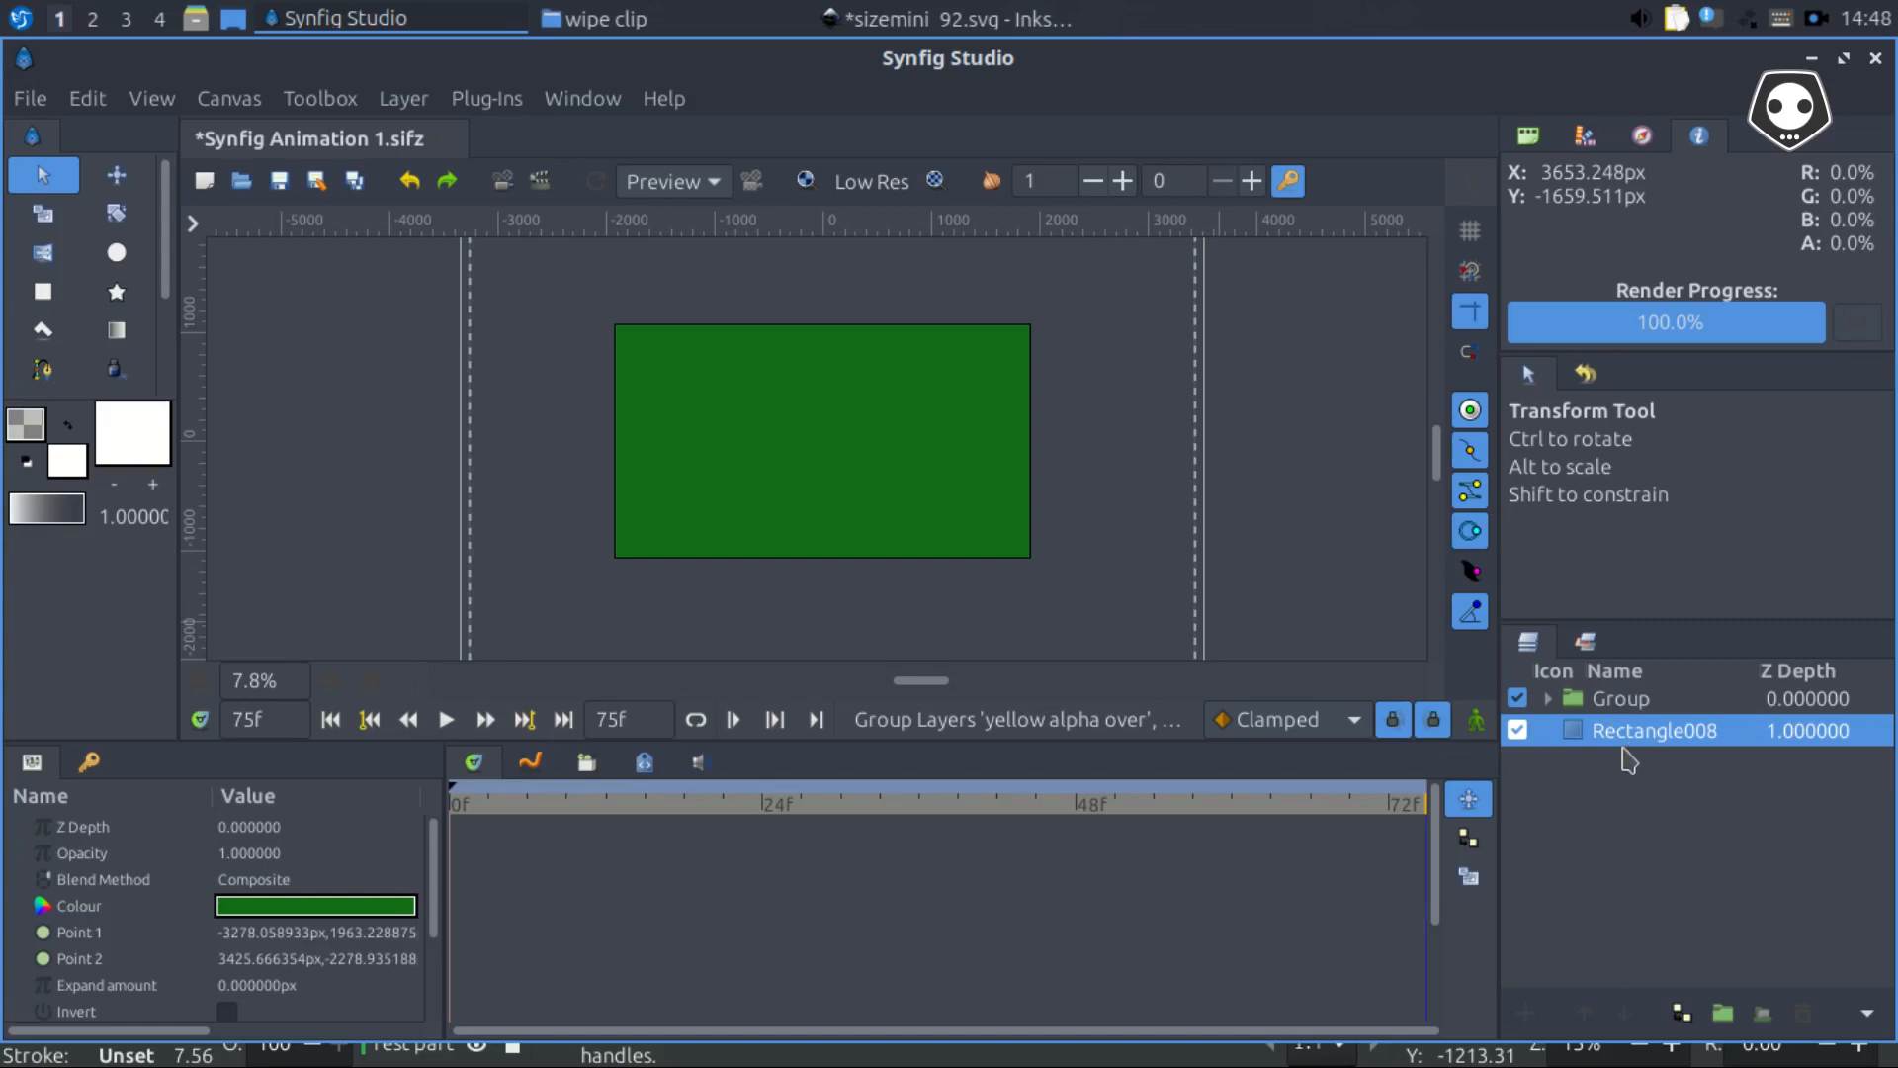
Shrink the green rectangle from both corners to about 4490 by 2660 px, still covering the canvas
{"action": "scroll", "coordinate": [978, 533], "scroll_direction": "down", "scroll_amount": 3}
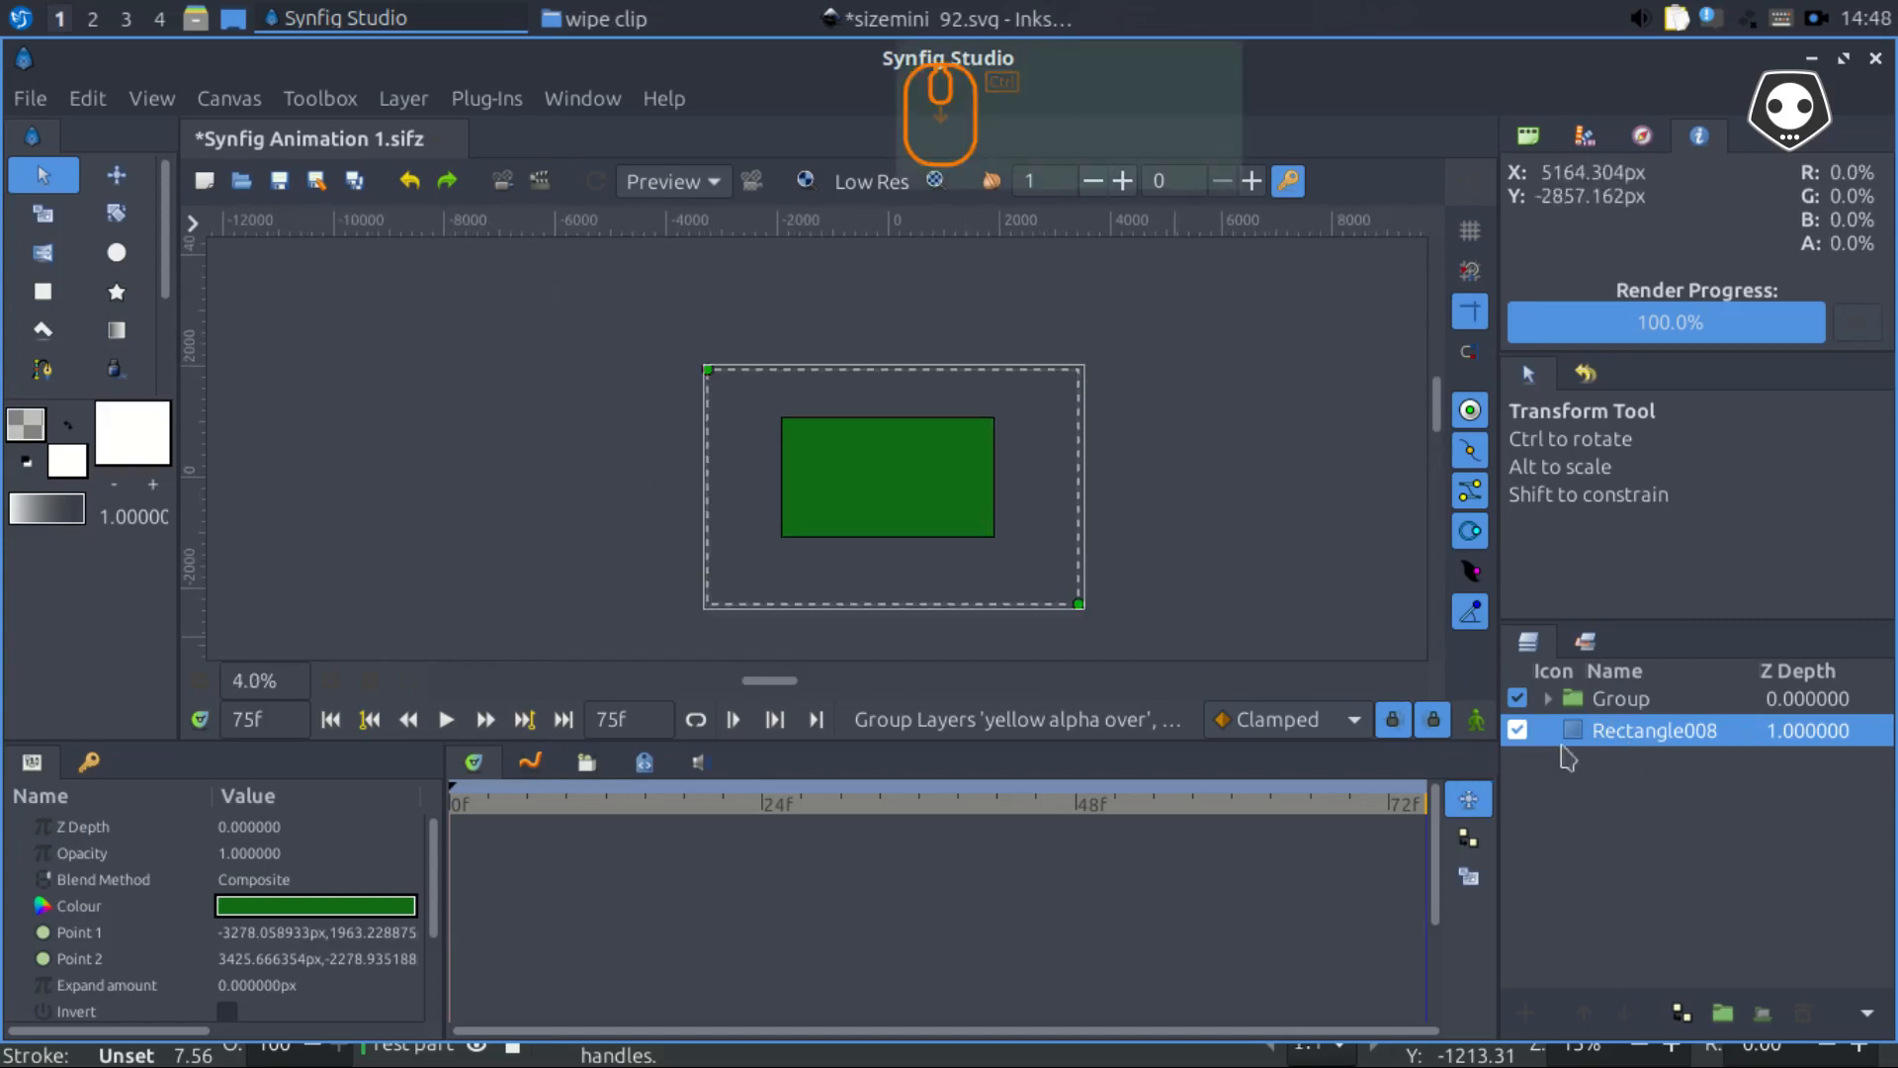
{"action": "double_click", "coordinate": [1647, 732]}
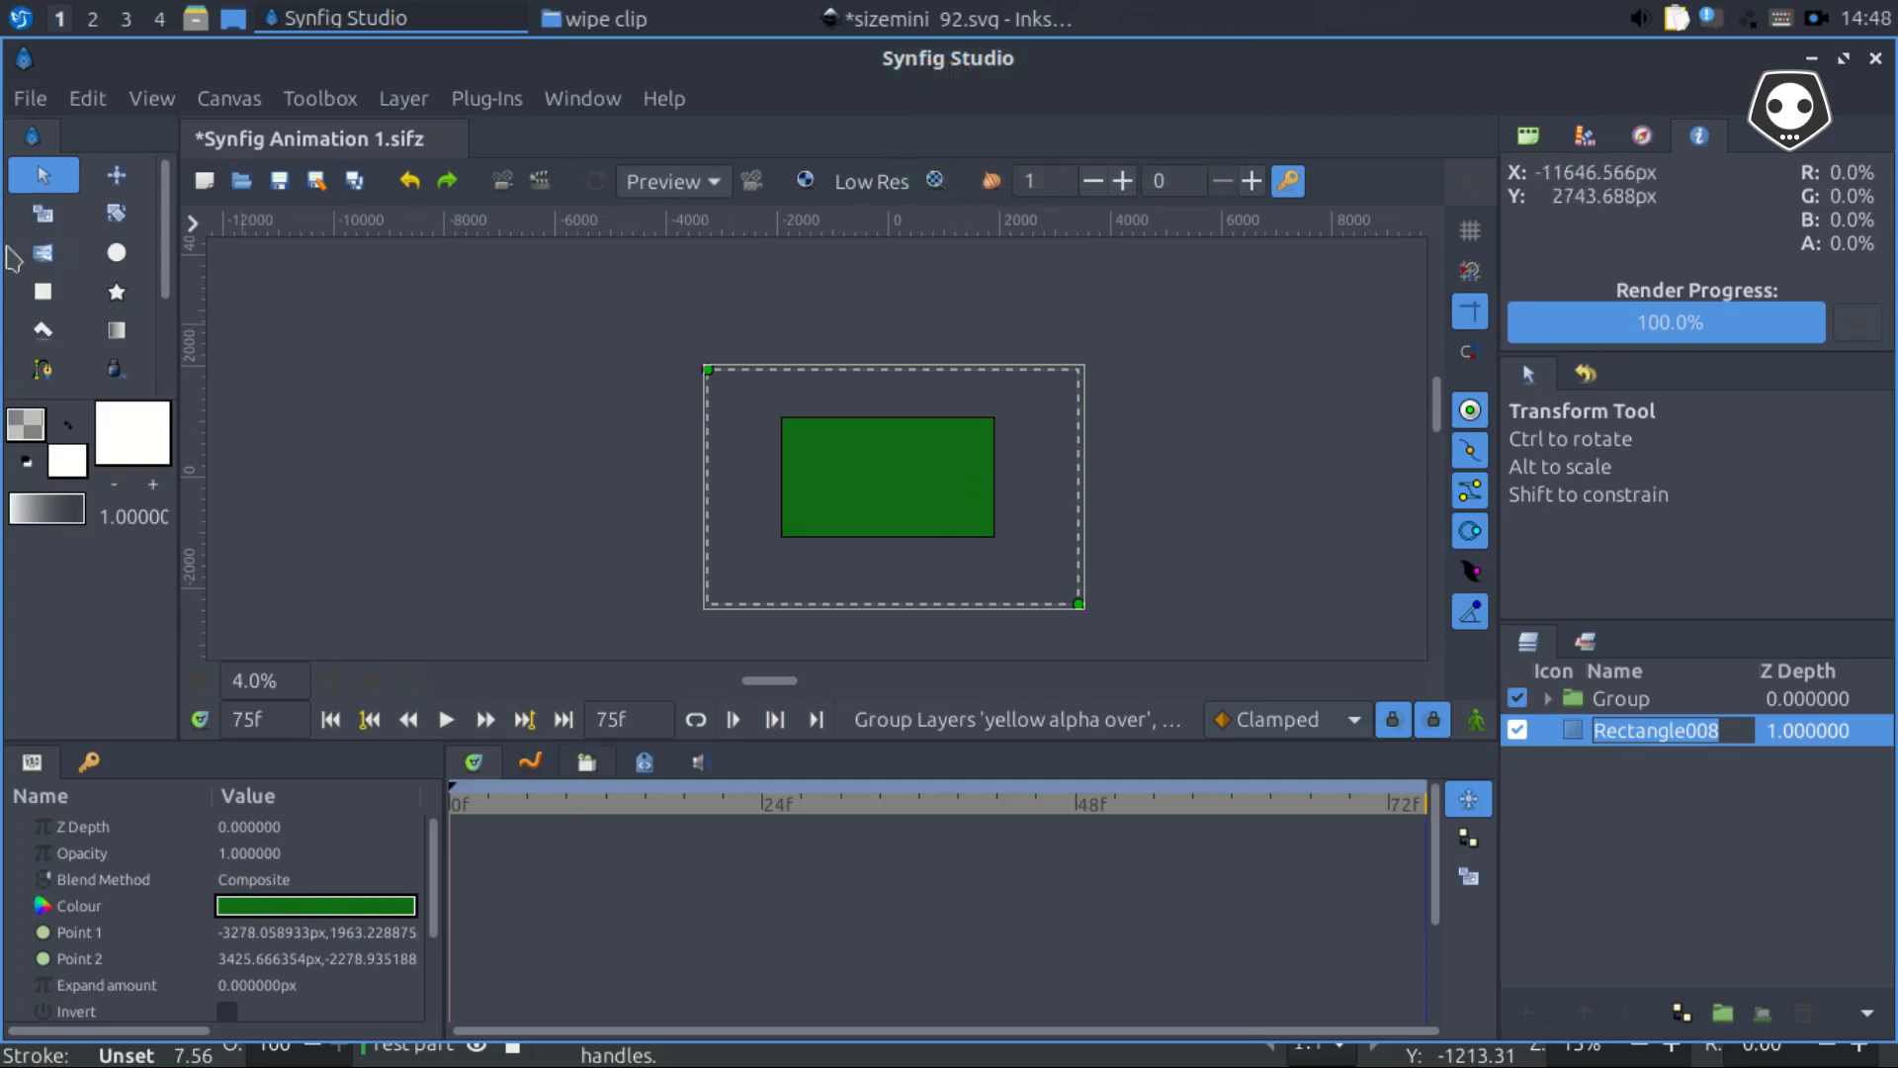
{"action": "left_click", "coordinate": [40, 186]}
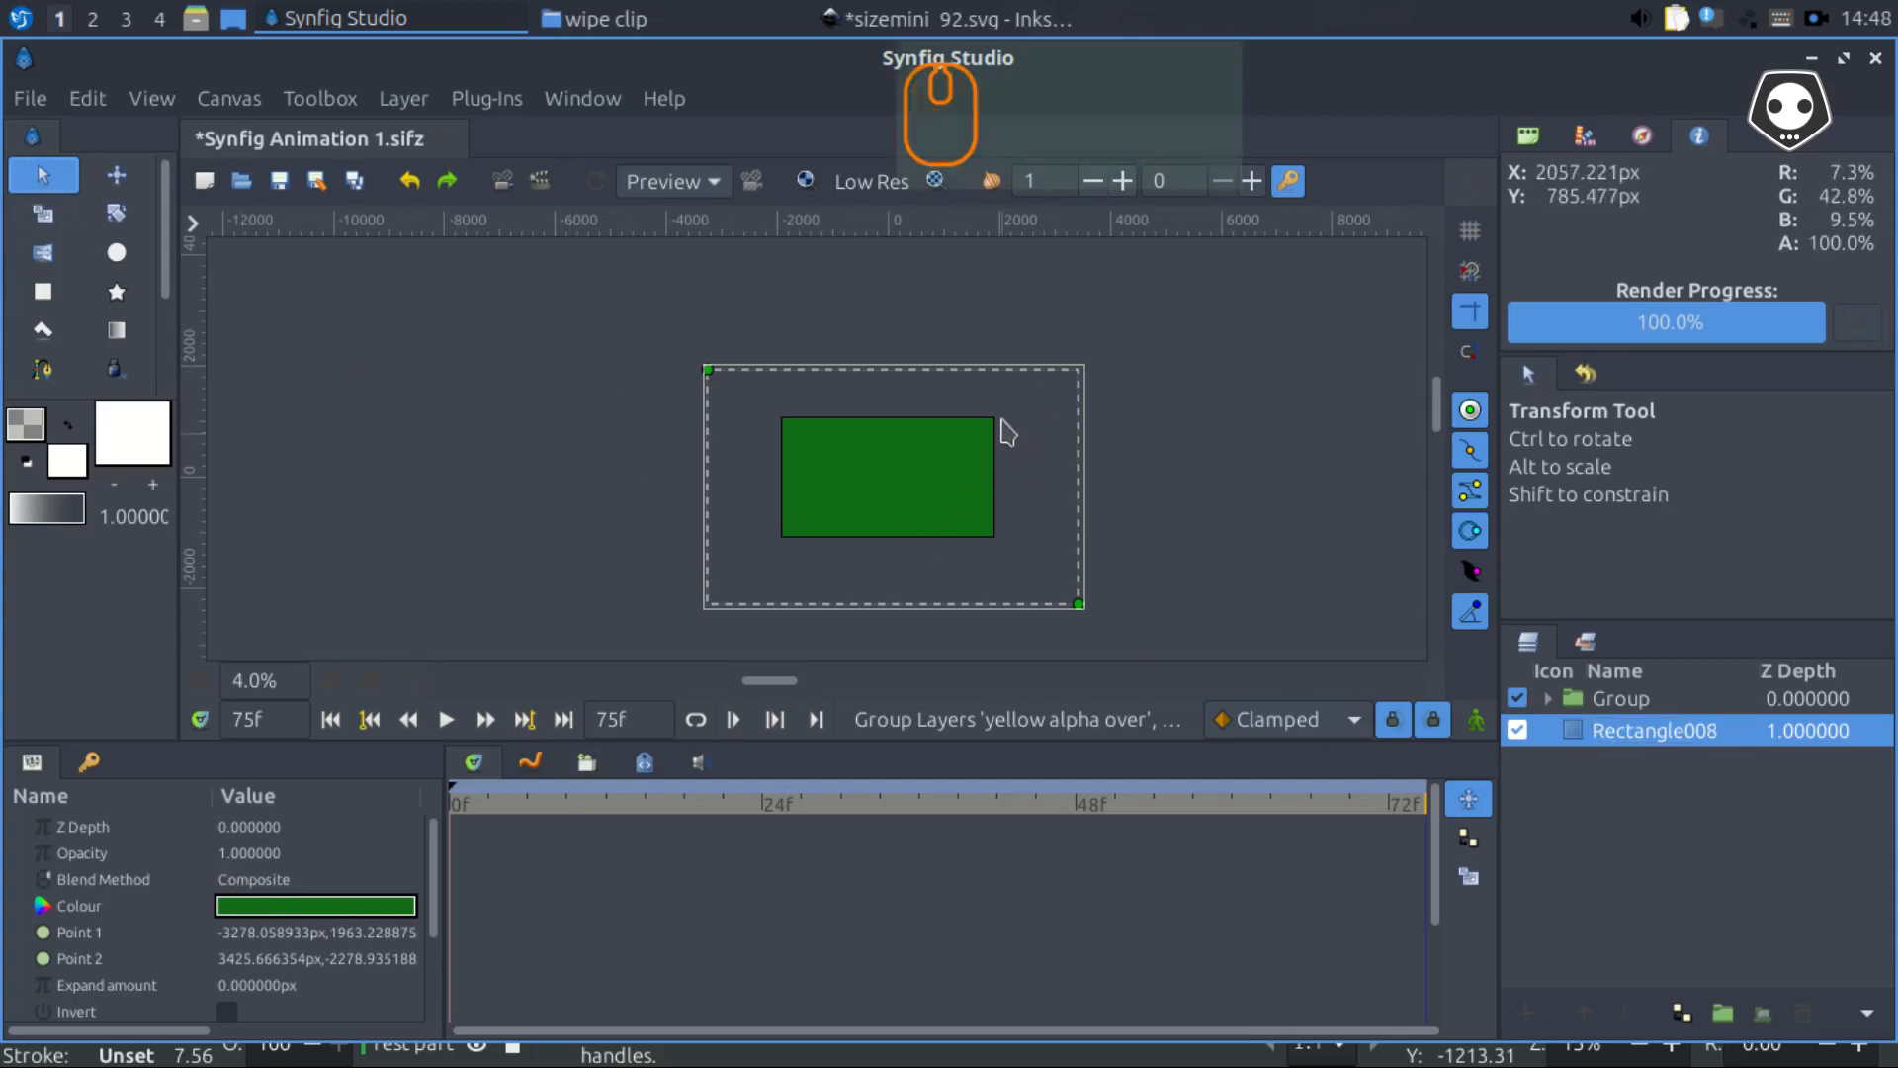
{"action": "left_click", "coordinate": [1063, 593]}
{"action": "left_click_drag", "start_coordinate": [1063, 593], "coordinate": [1033, 561]}
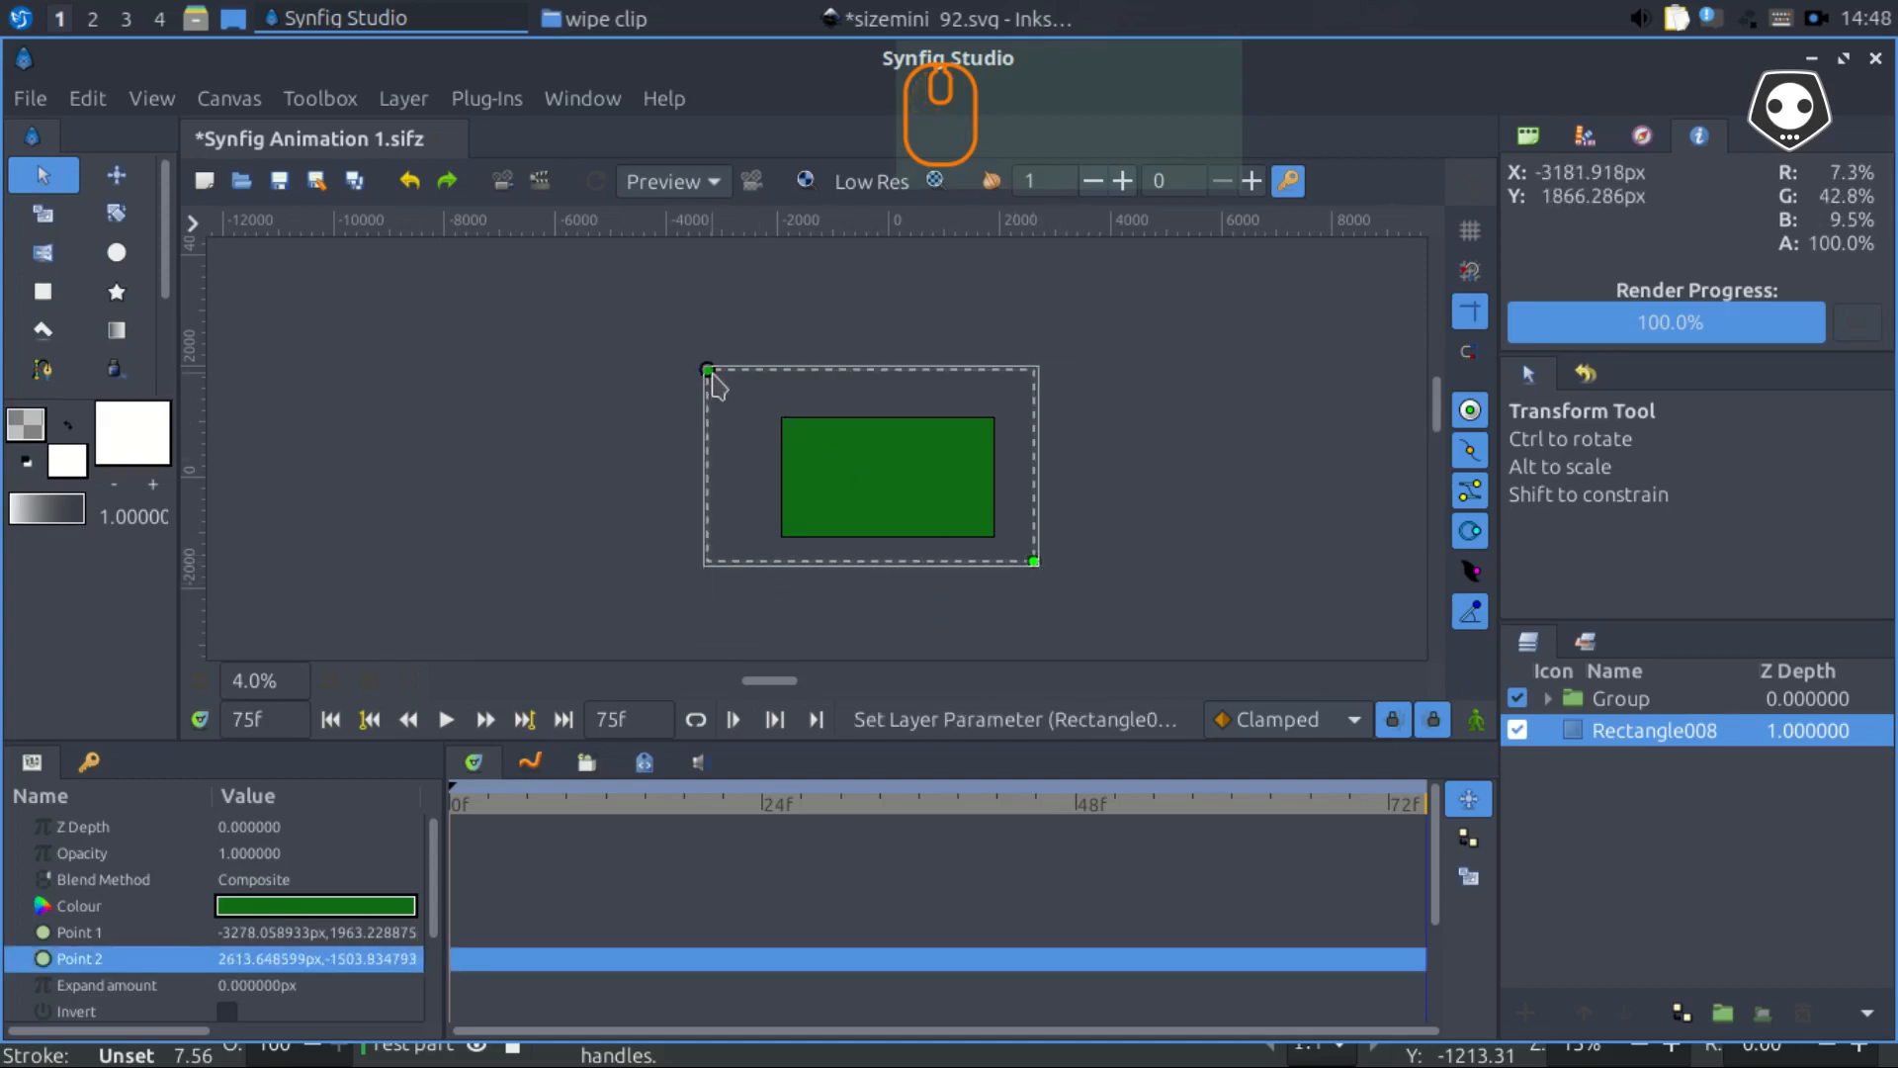
{"action": "left_click_drag", "start_coordinate": [710, 373], "coordinate": [764, 415]}
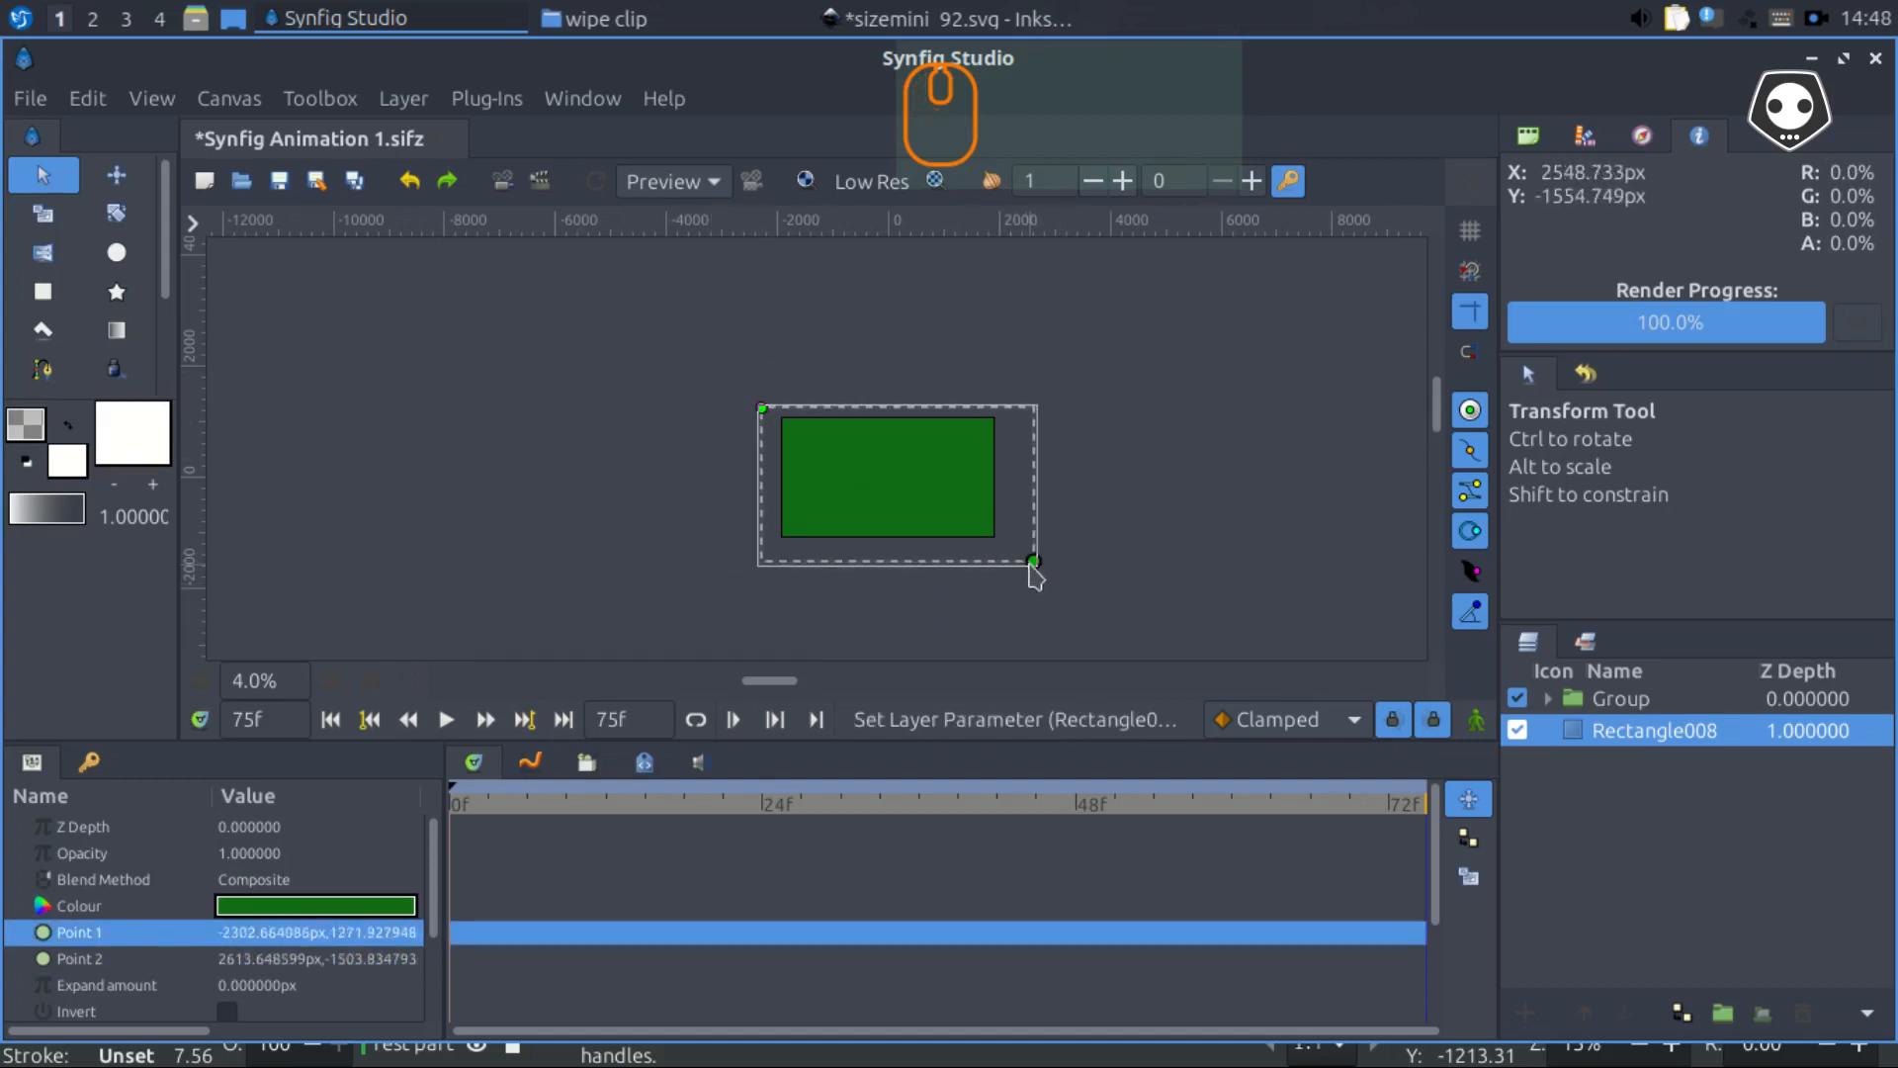
{"action": "left_click_drag", "start_coordinate": [1033, 561], "coordinate": [1010, 554]}
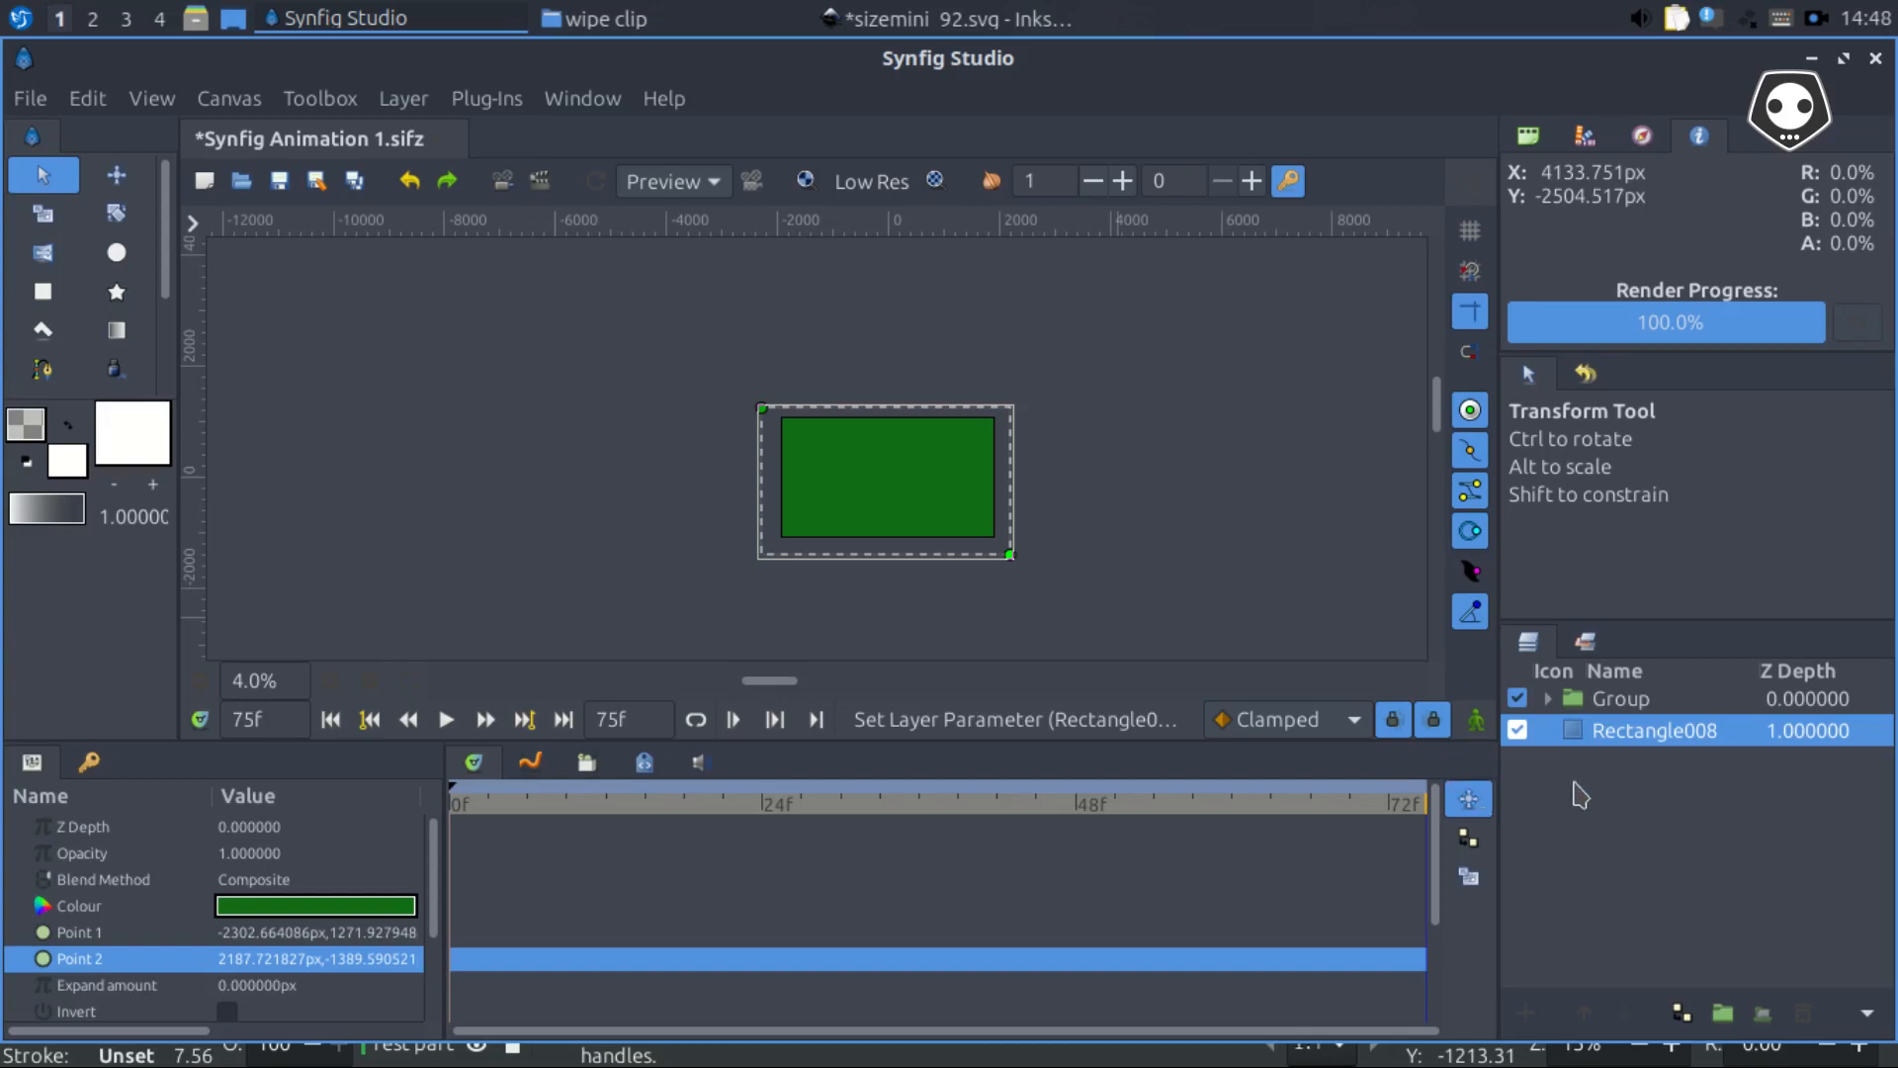
{"action": "left_click", "coordinate": [1549, 700]}
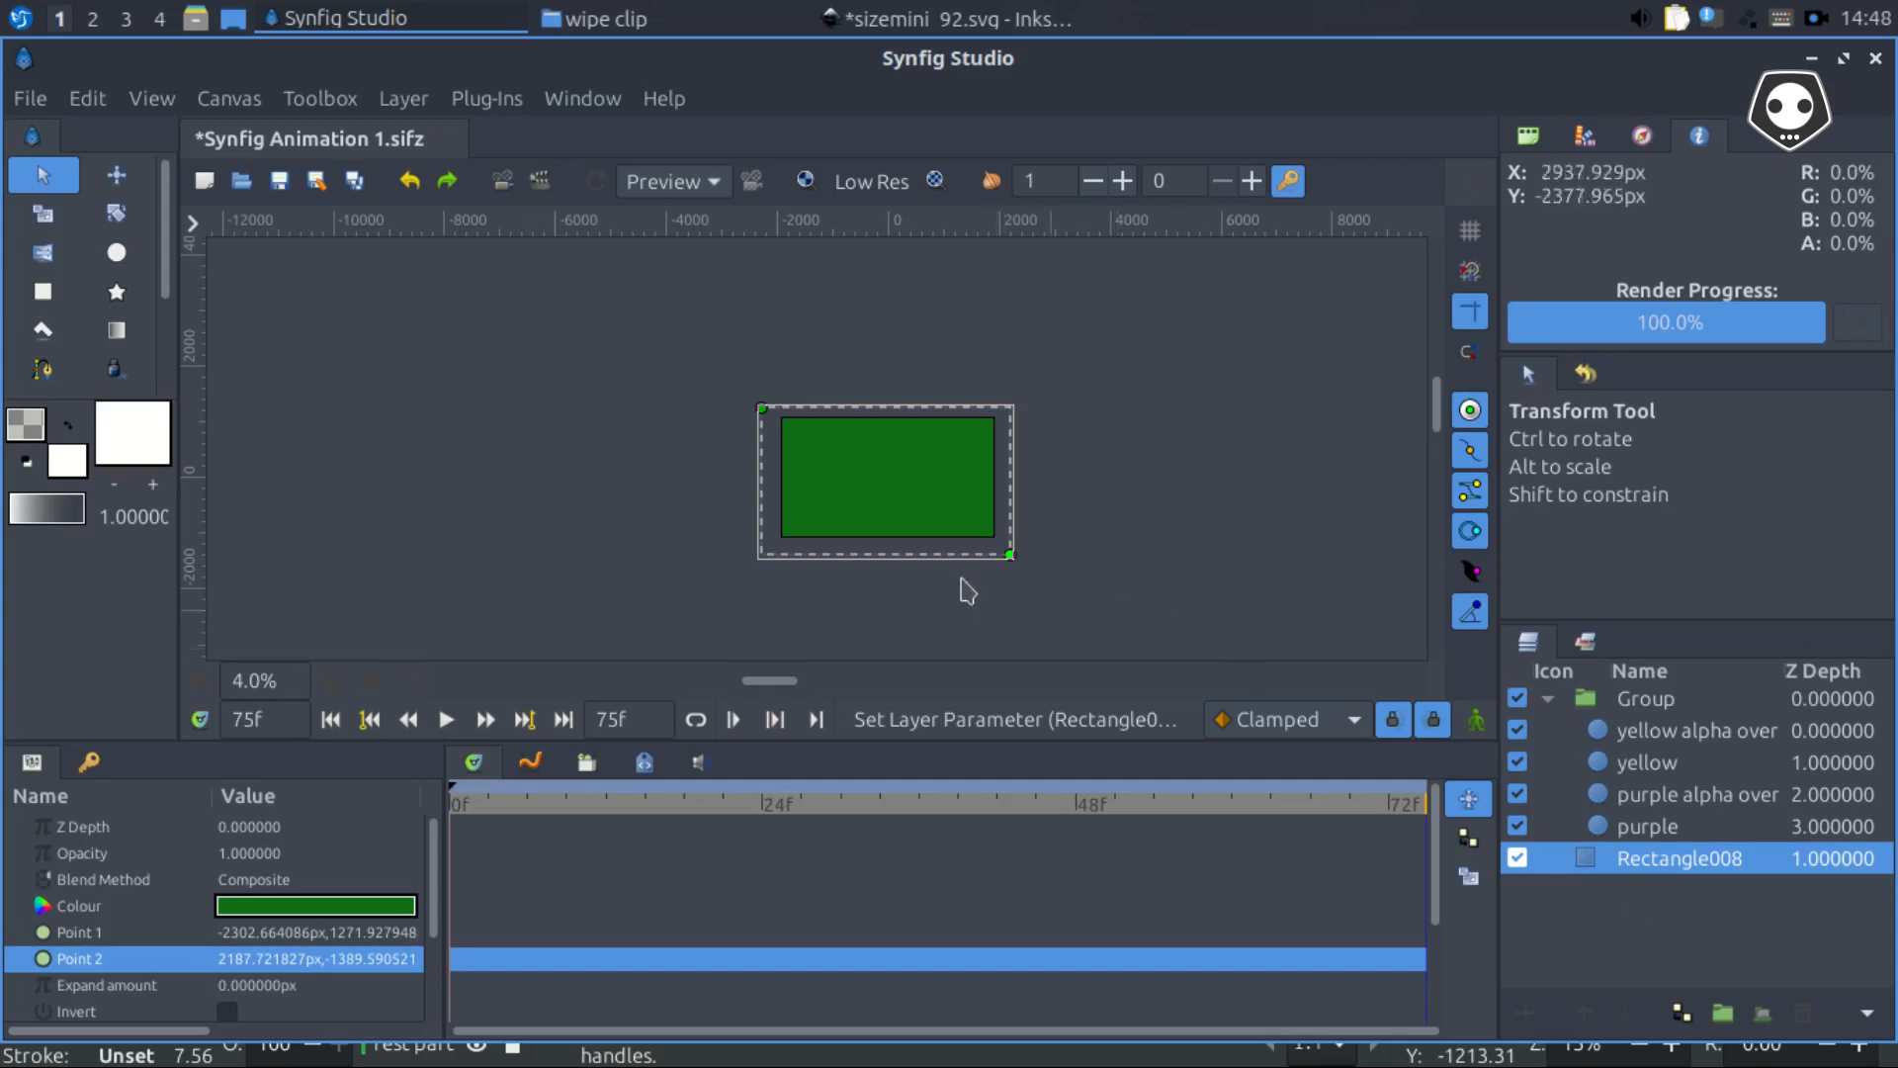
{"action": "left_click", "coordinate": [1548, 698]}
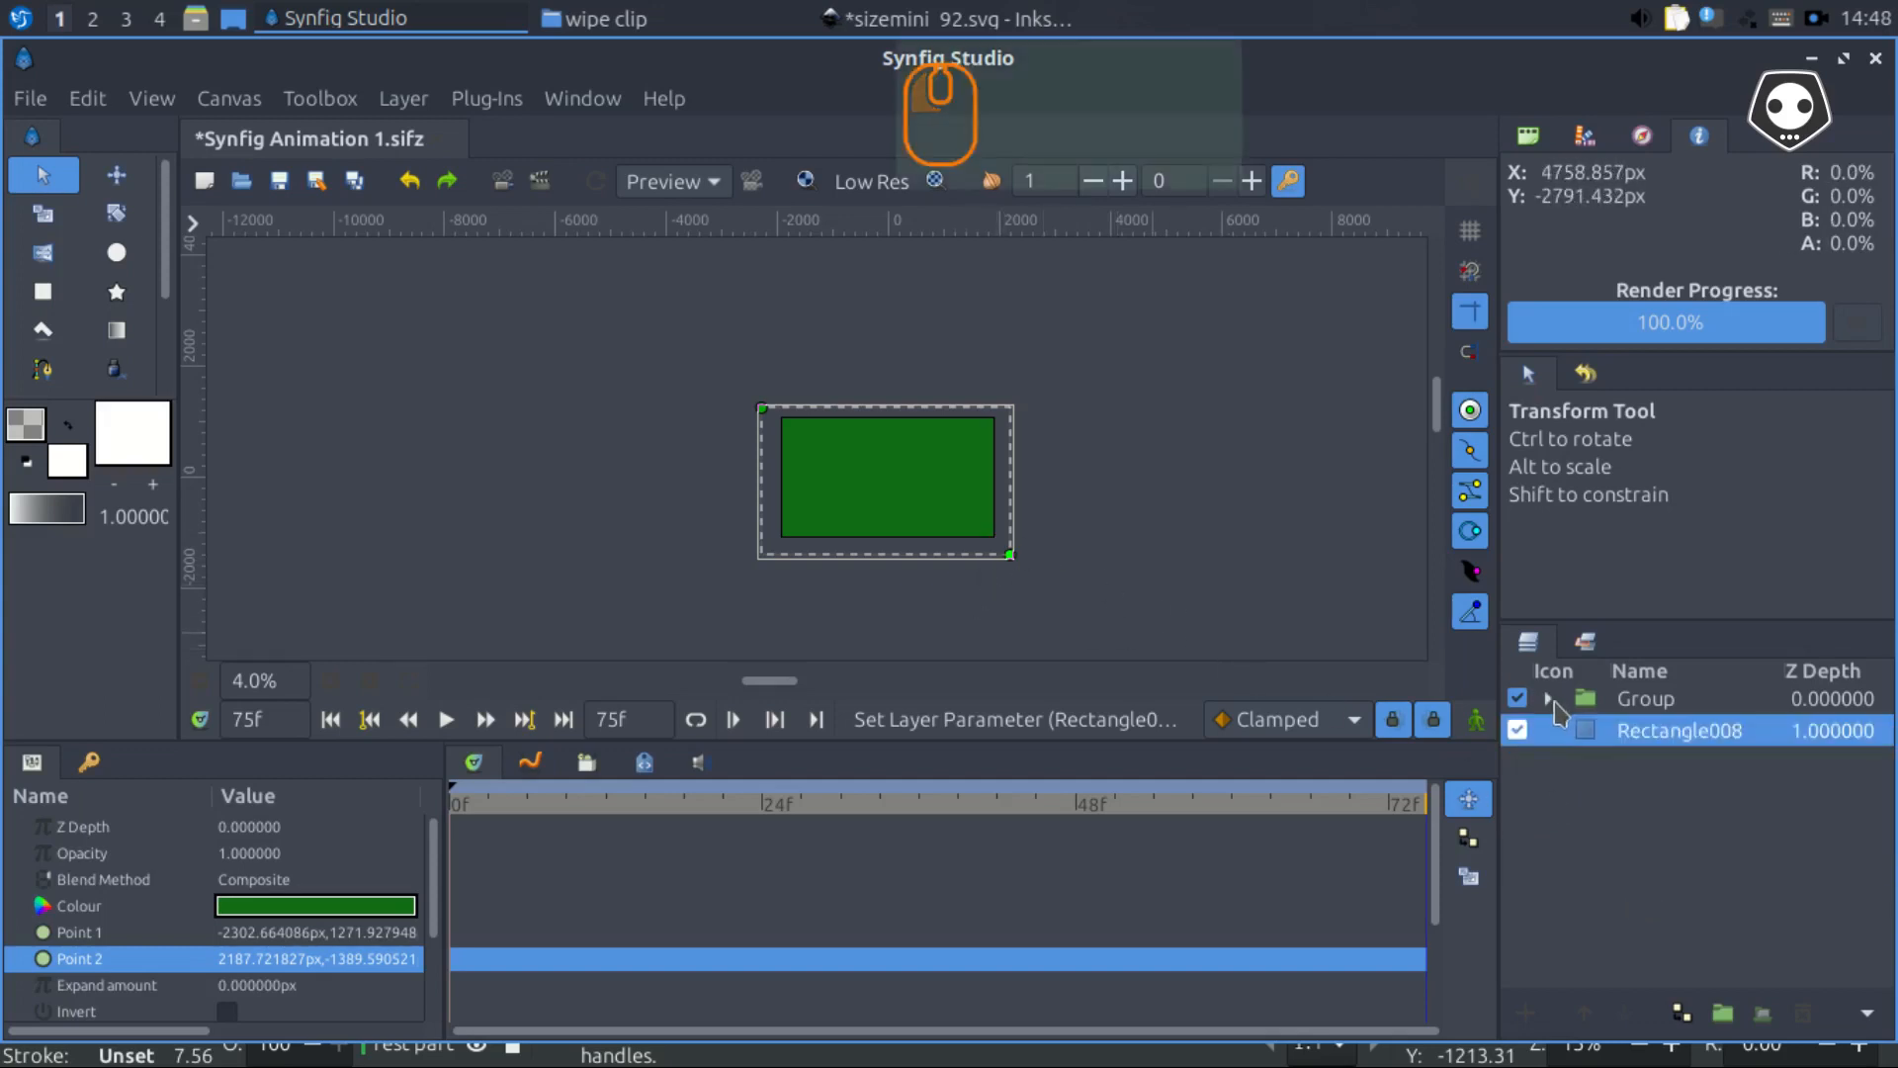
Select the Group layer and save the animation file
{"action": "left_click", "coordinate": [1550, 701]}
{"action": "left_click", "coordinate": [1548, 699]}
{"action": "left_click", "coordinate": [1558, 700]}
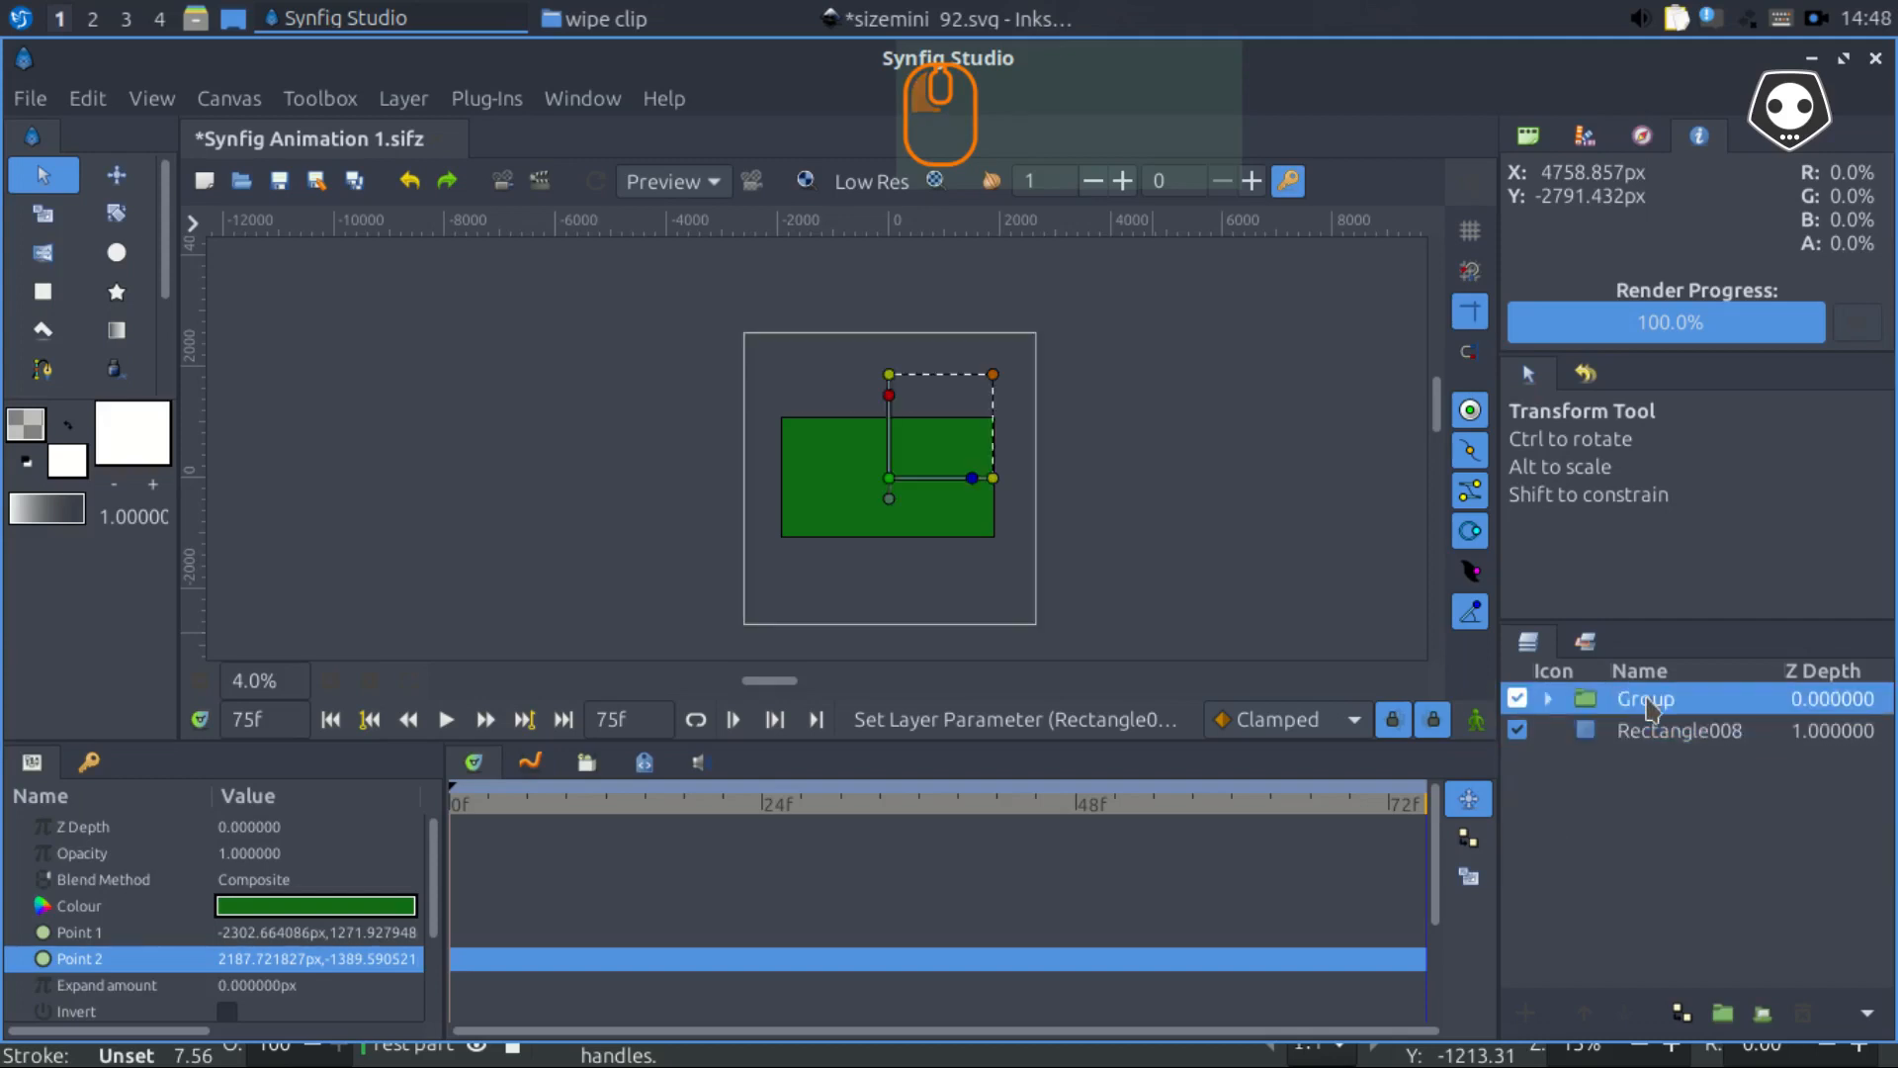
{"action": "key", "text": "ctrl+s"}
Play the circle wipe animation from its first frame
{"action": "left_click", "coordinate": [330, 719]}
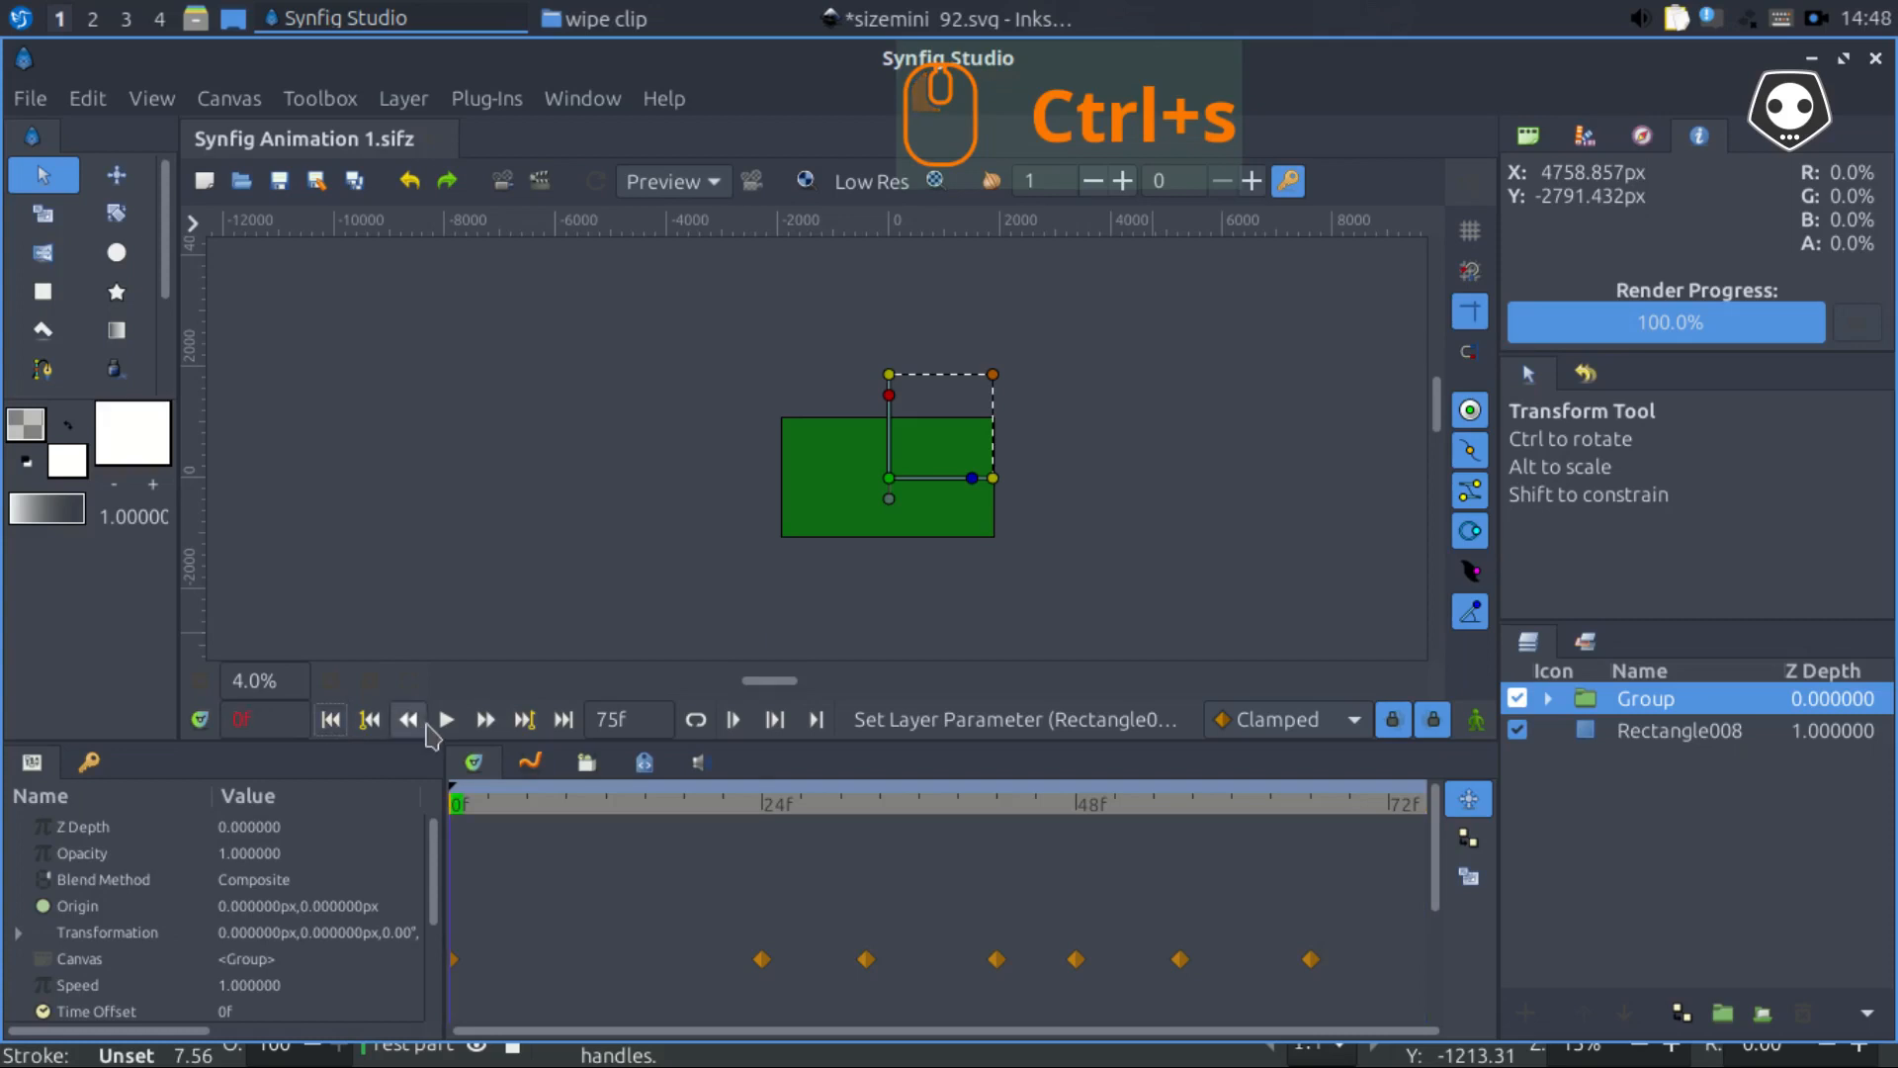
{"action": "left_click", "coordinate": [444, 719]}
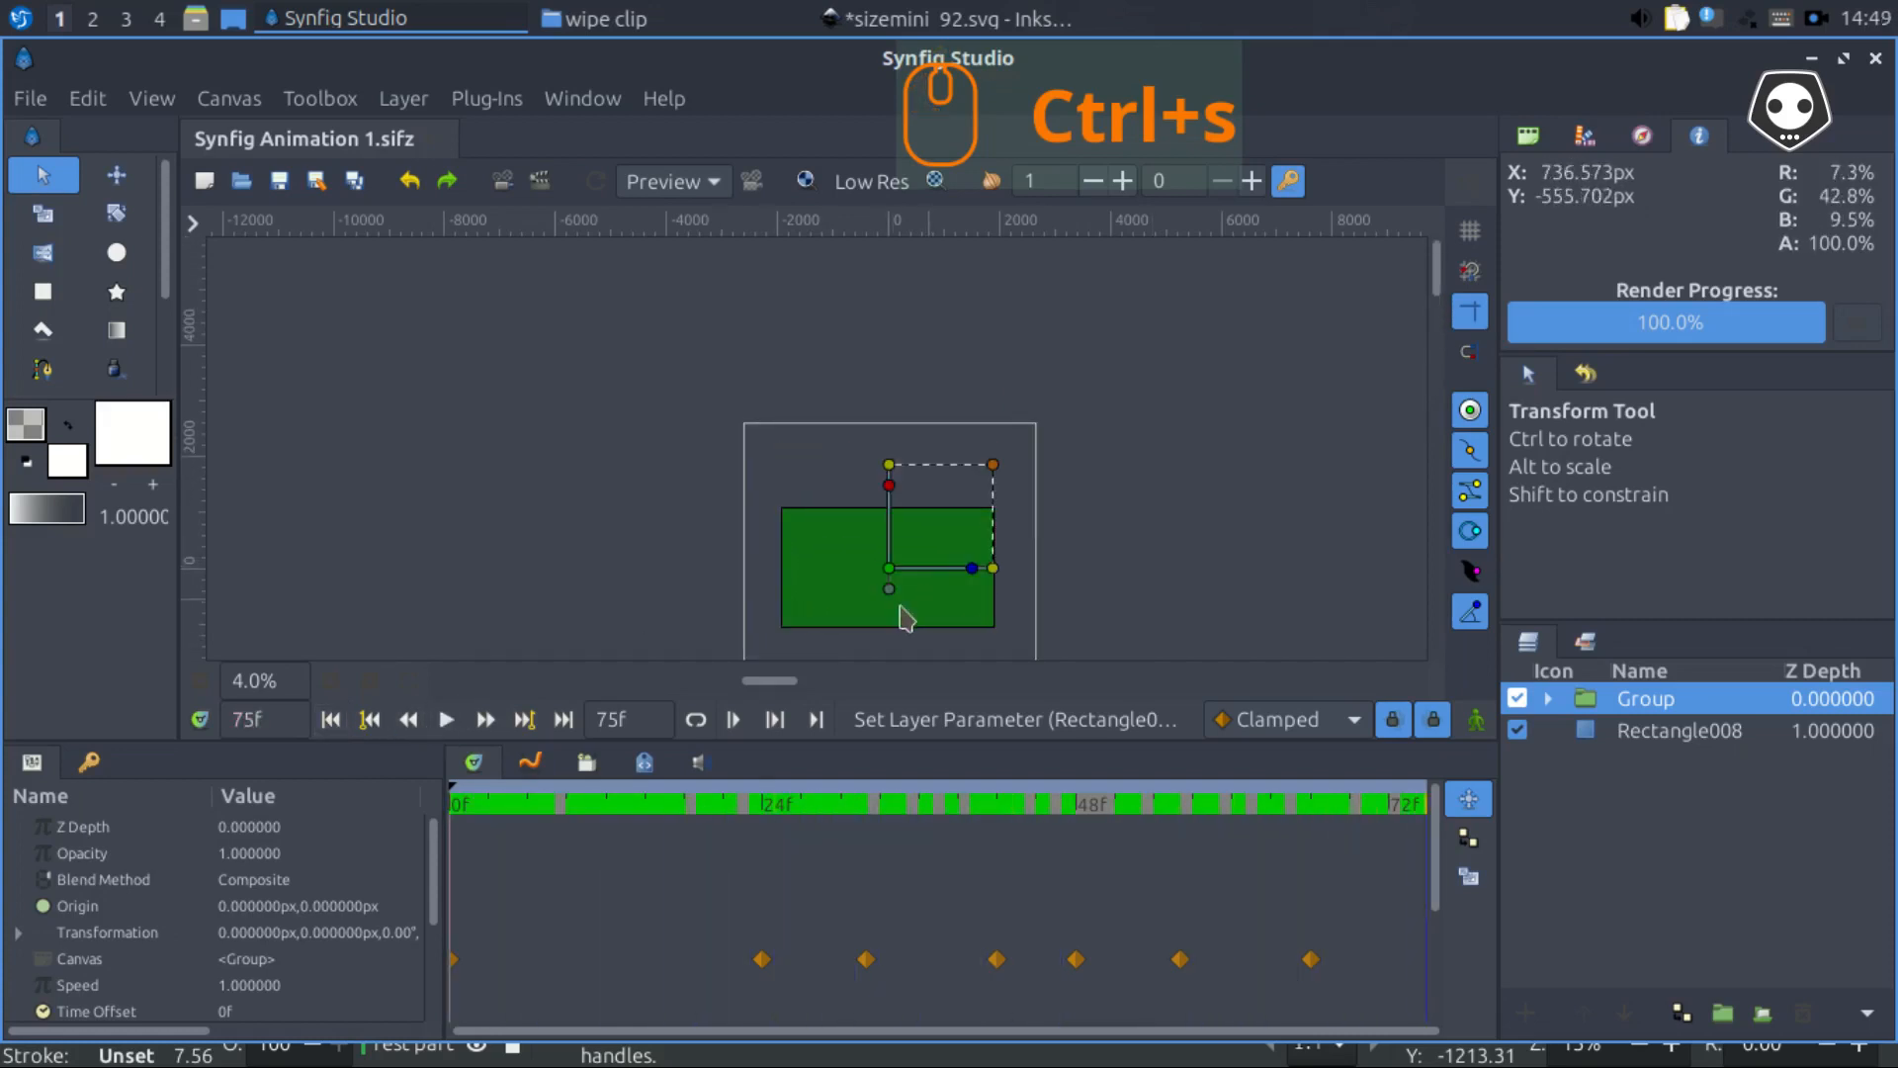
Switch to full-screen mode with the green canvas enlarged and replay the wipe from frame 0 to check it
{"action": "left_click", "coordinate": [226, 680]}
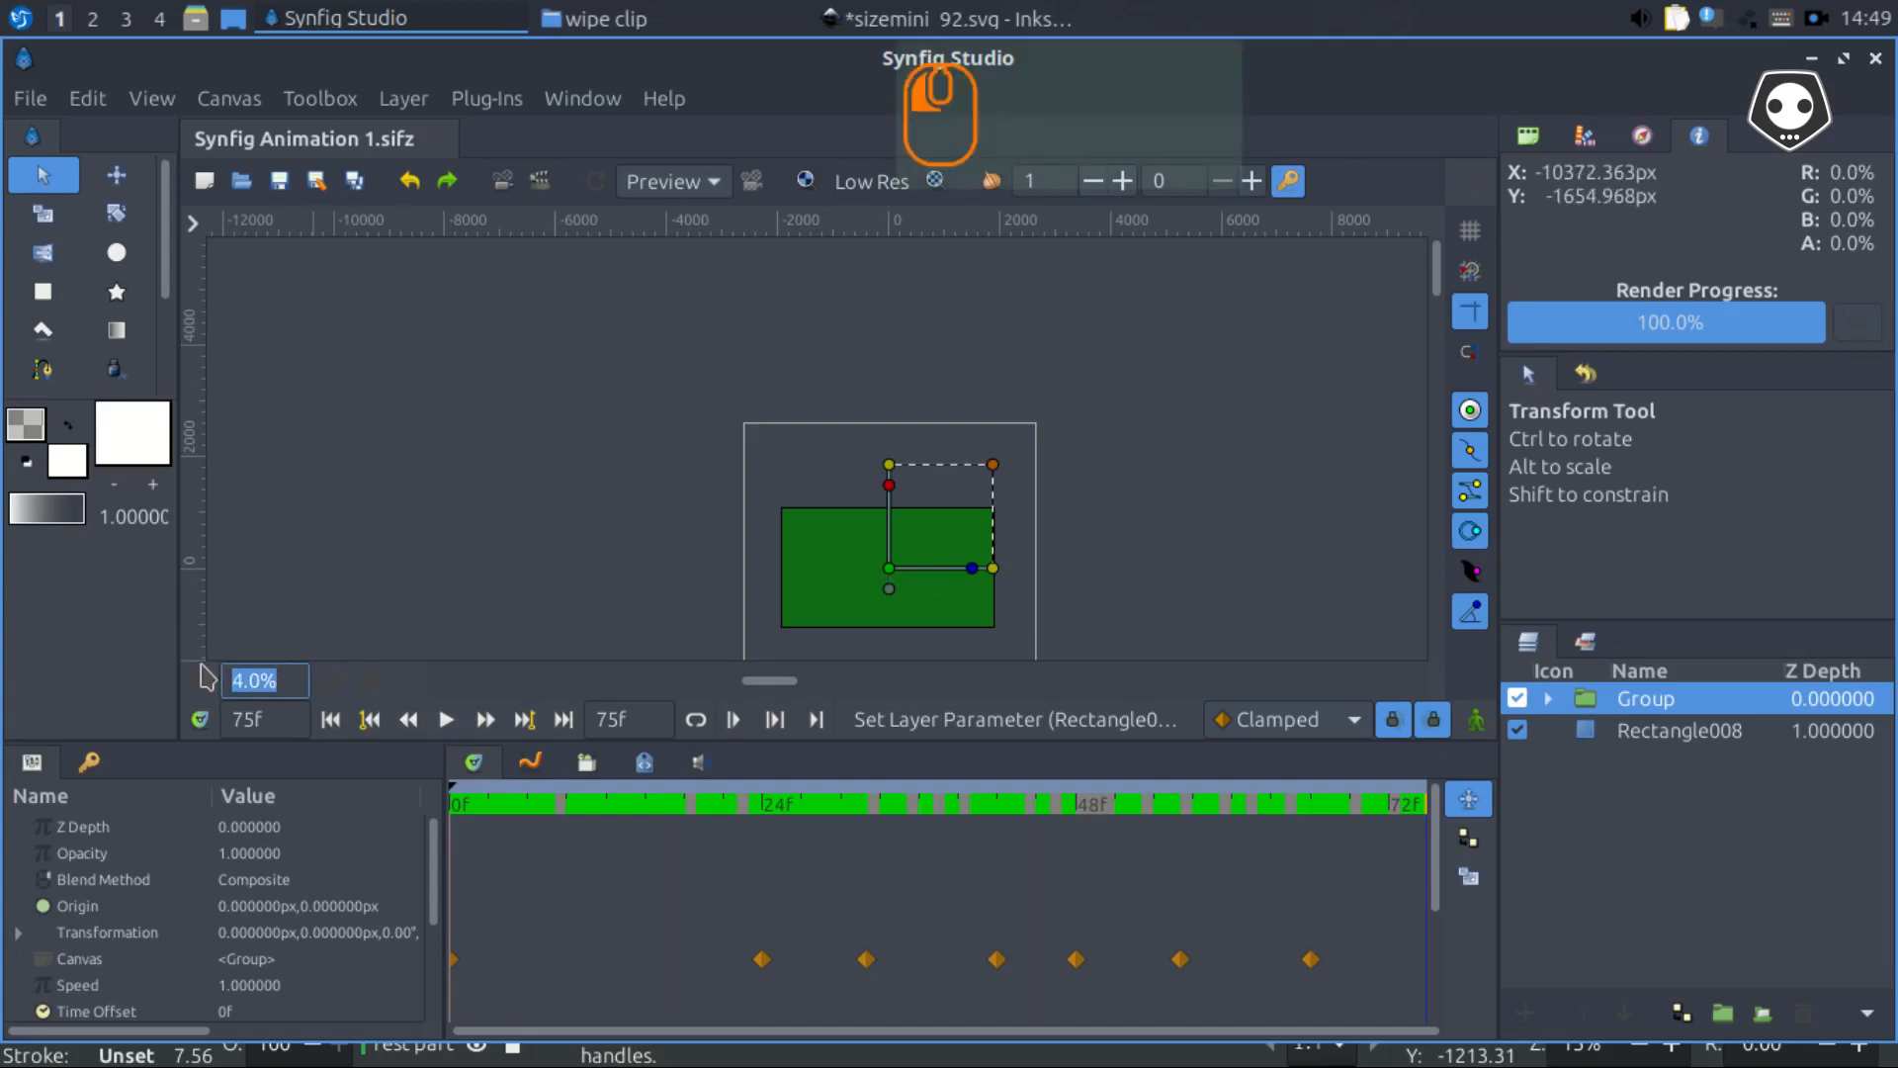
{"action": "type", "text": "100"}
{"action": "key", "text": "KP_Enter"}
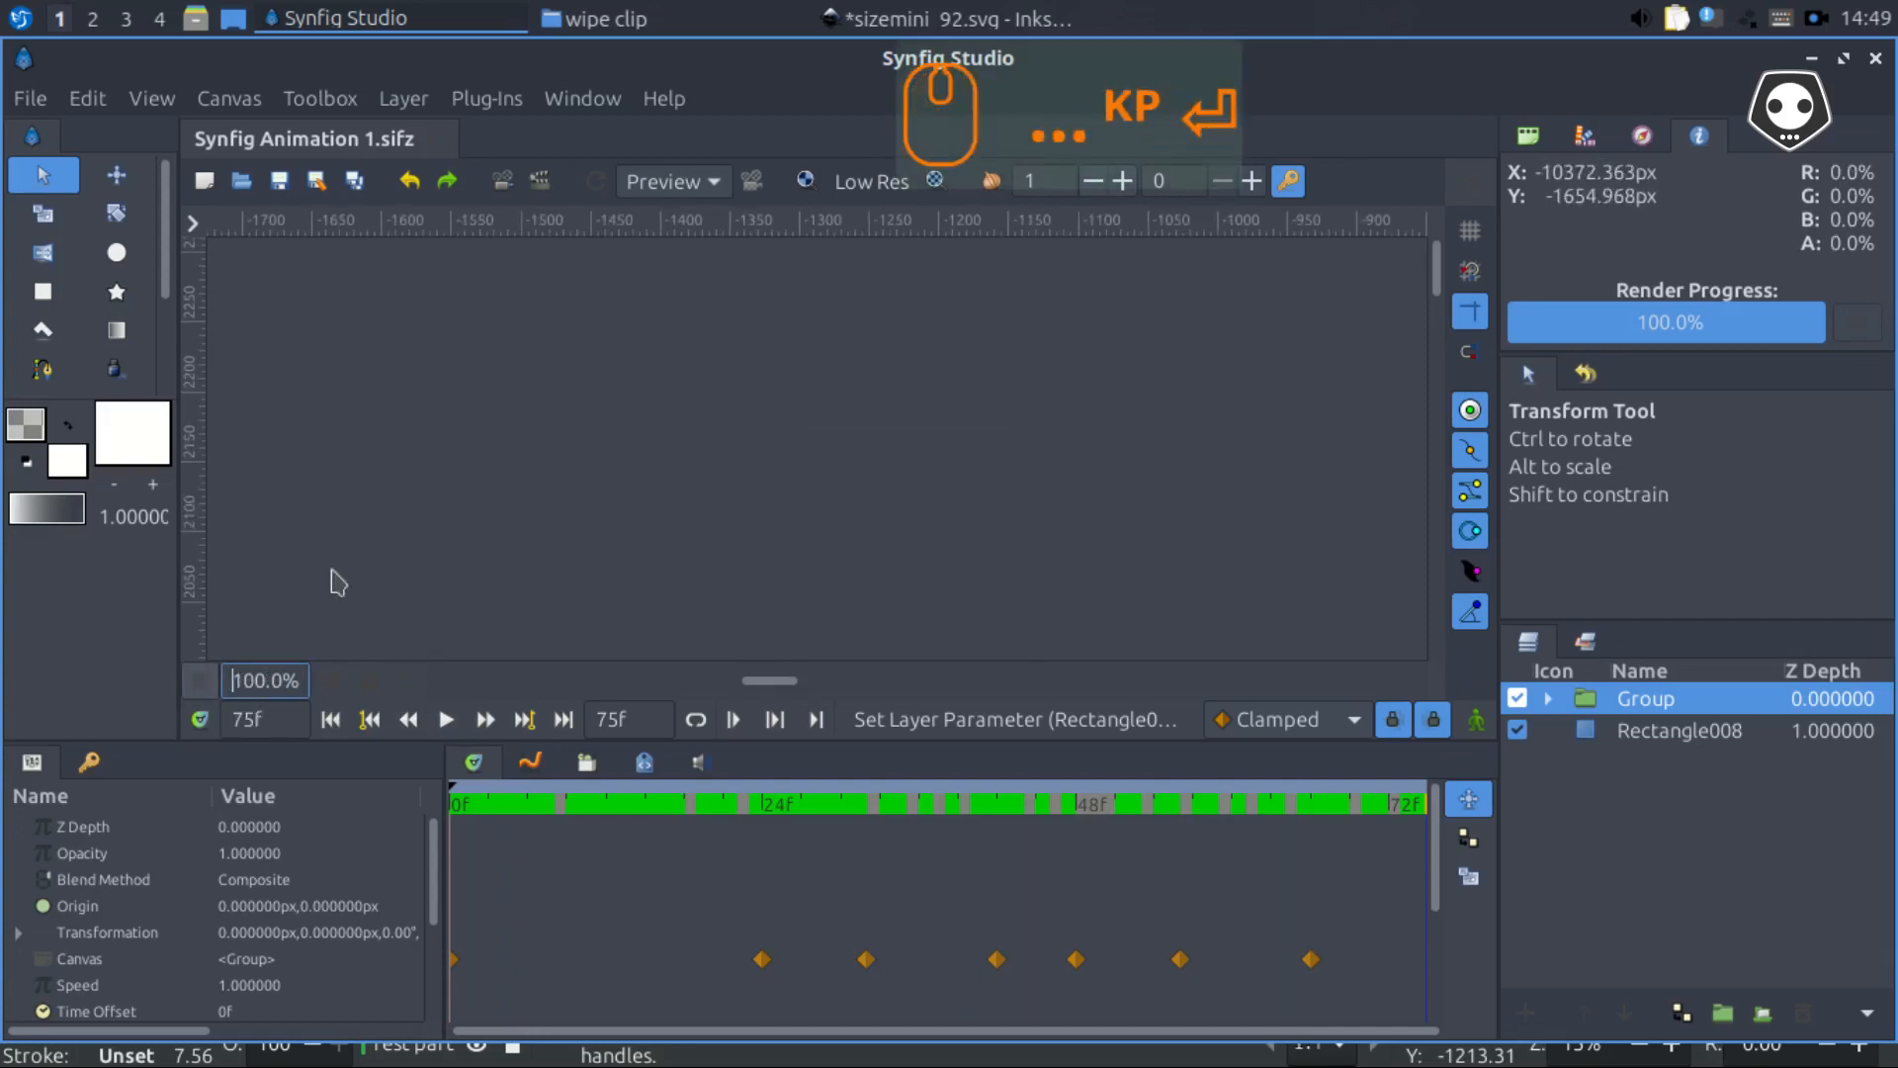
{"action": "scroll", "coordinate": [775, 538], "scroll_direction": "down", "scroll_amount": 8}
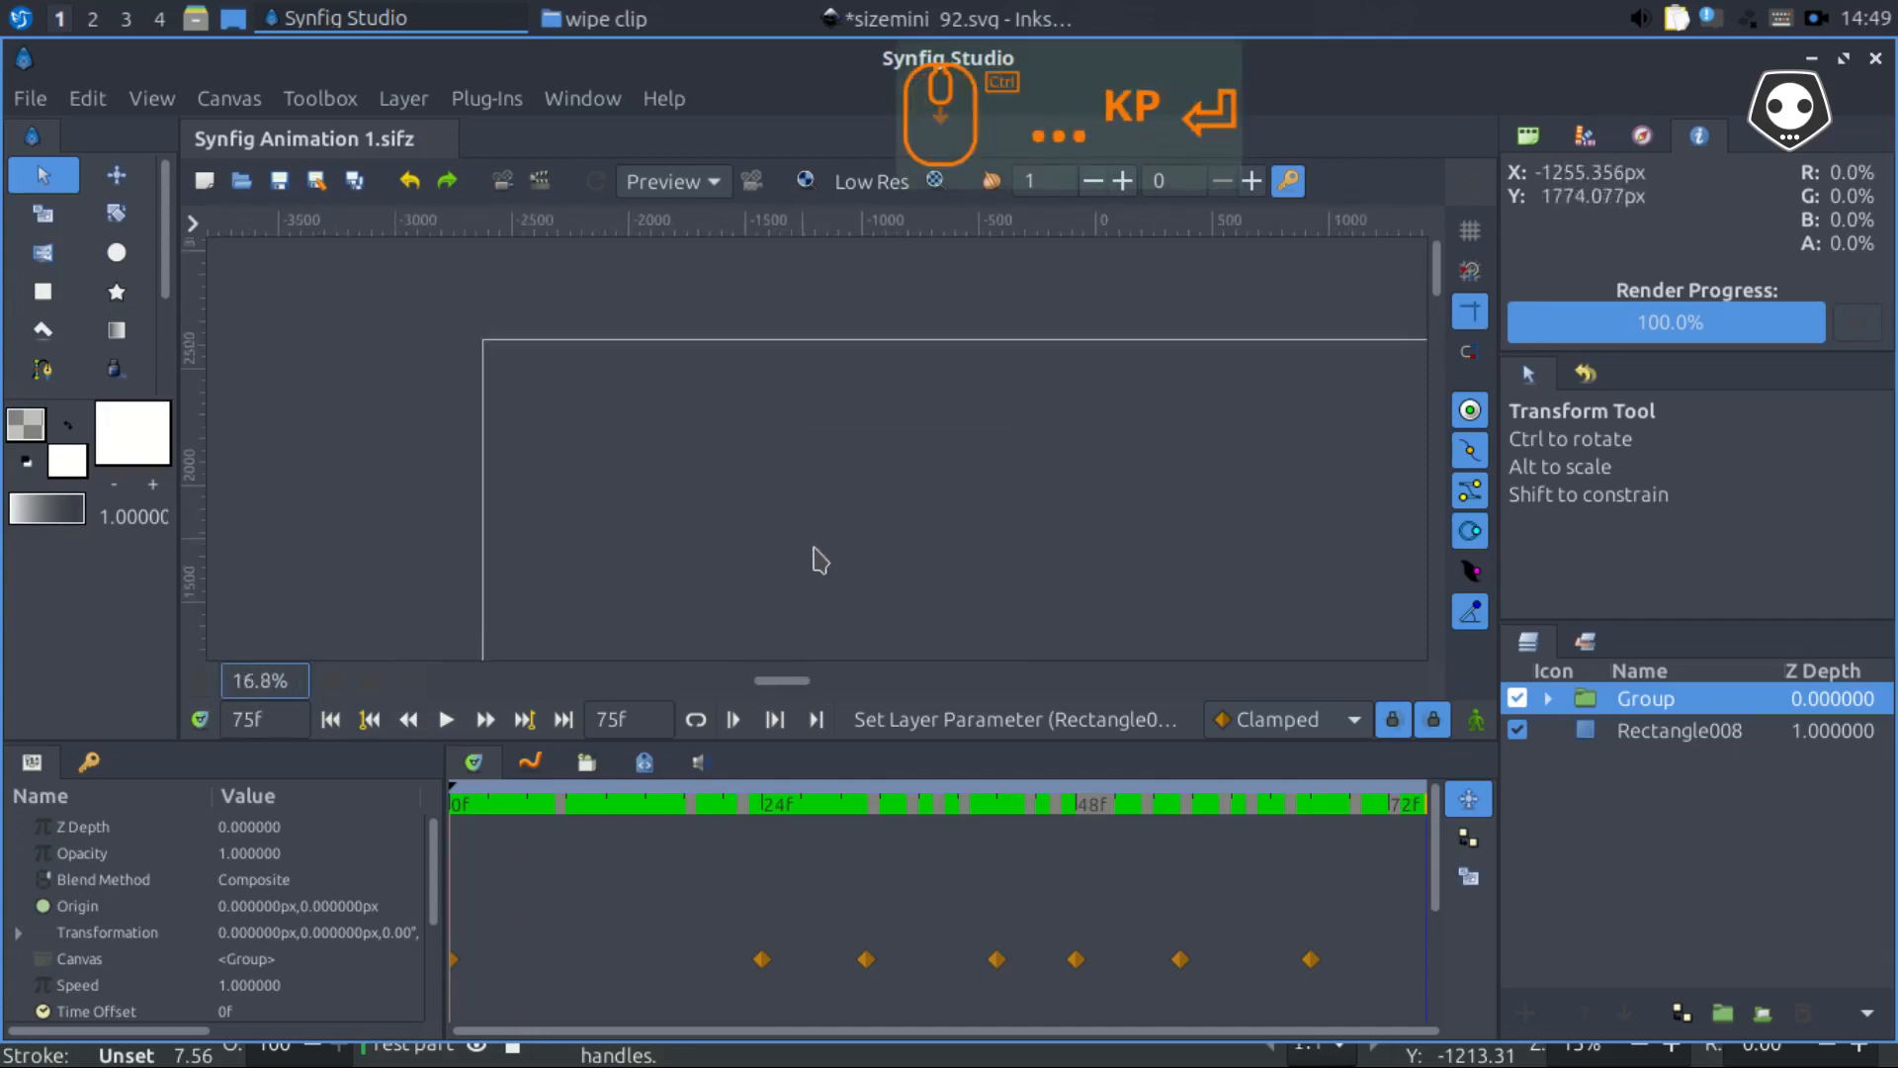
{"action": "scroll", "coordinate": [819, 561], "scroll_direction": "down", "scroll_amount": 3}
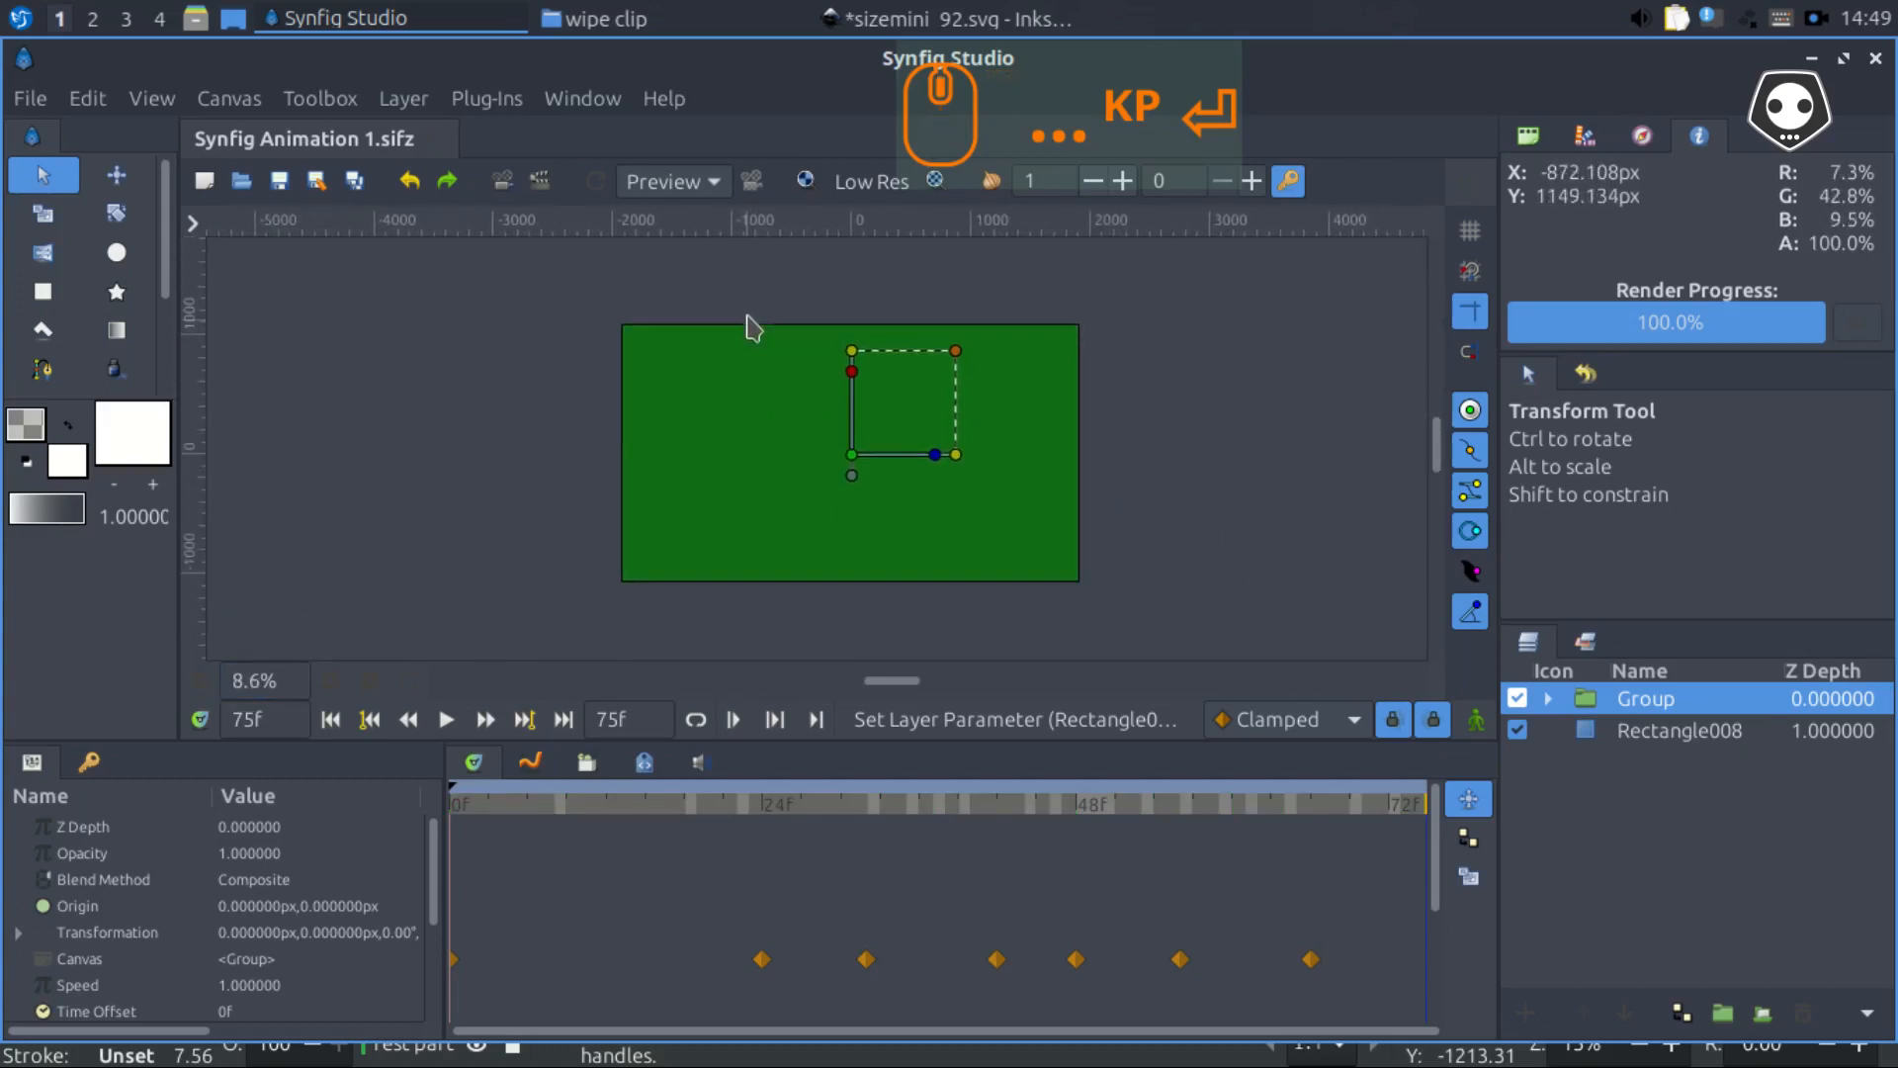
{"action": "left_click_drag", "start_coordinate": [747, 317], "coordinate": [748, 310]}
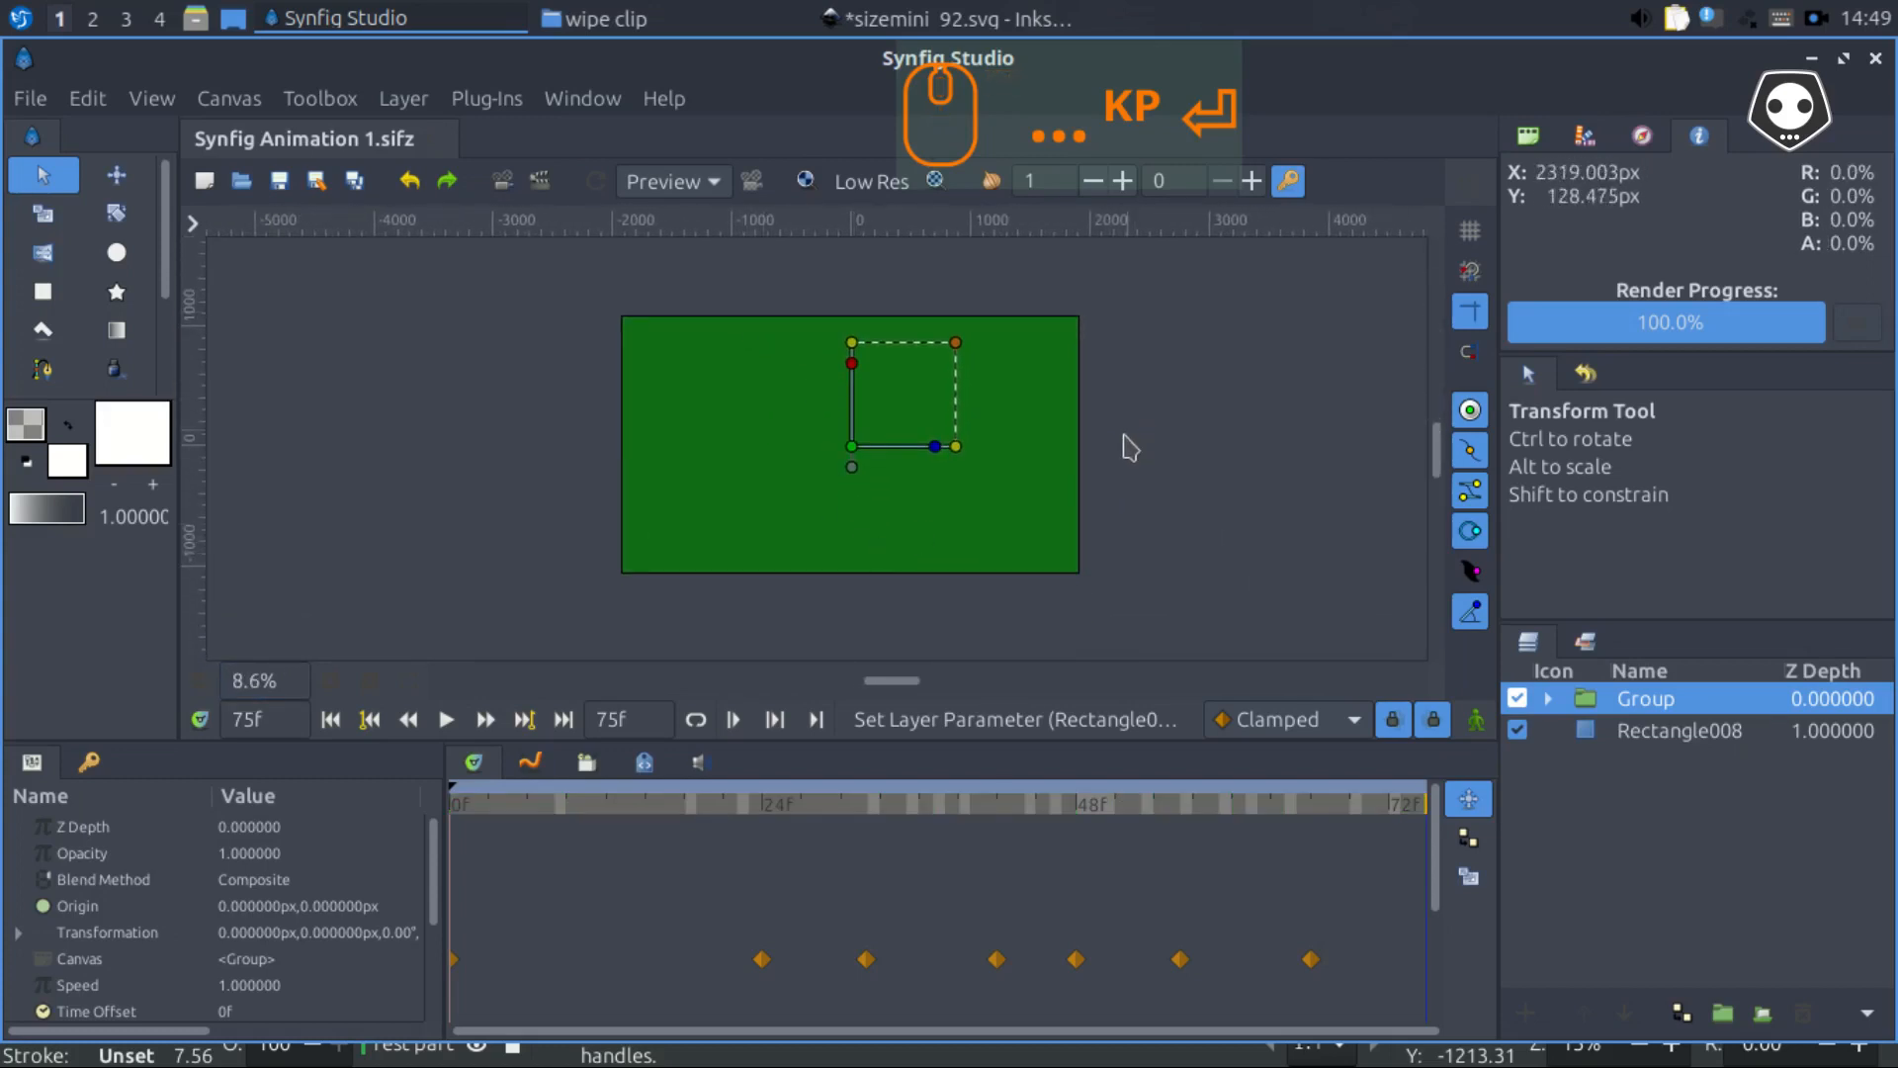
{"action": "key", "text": "F11"}
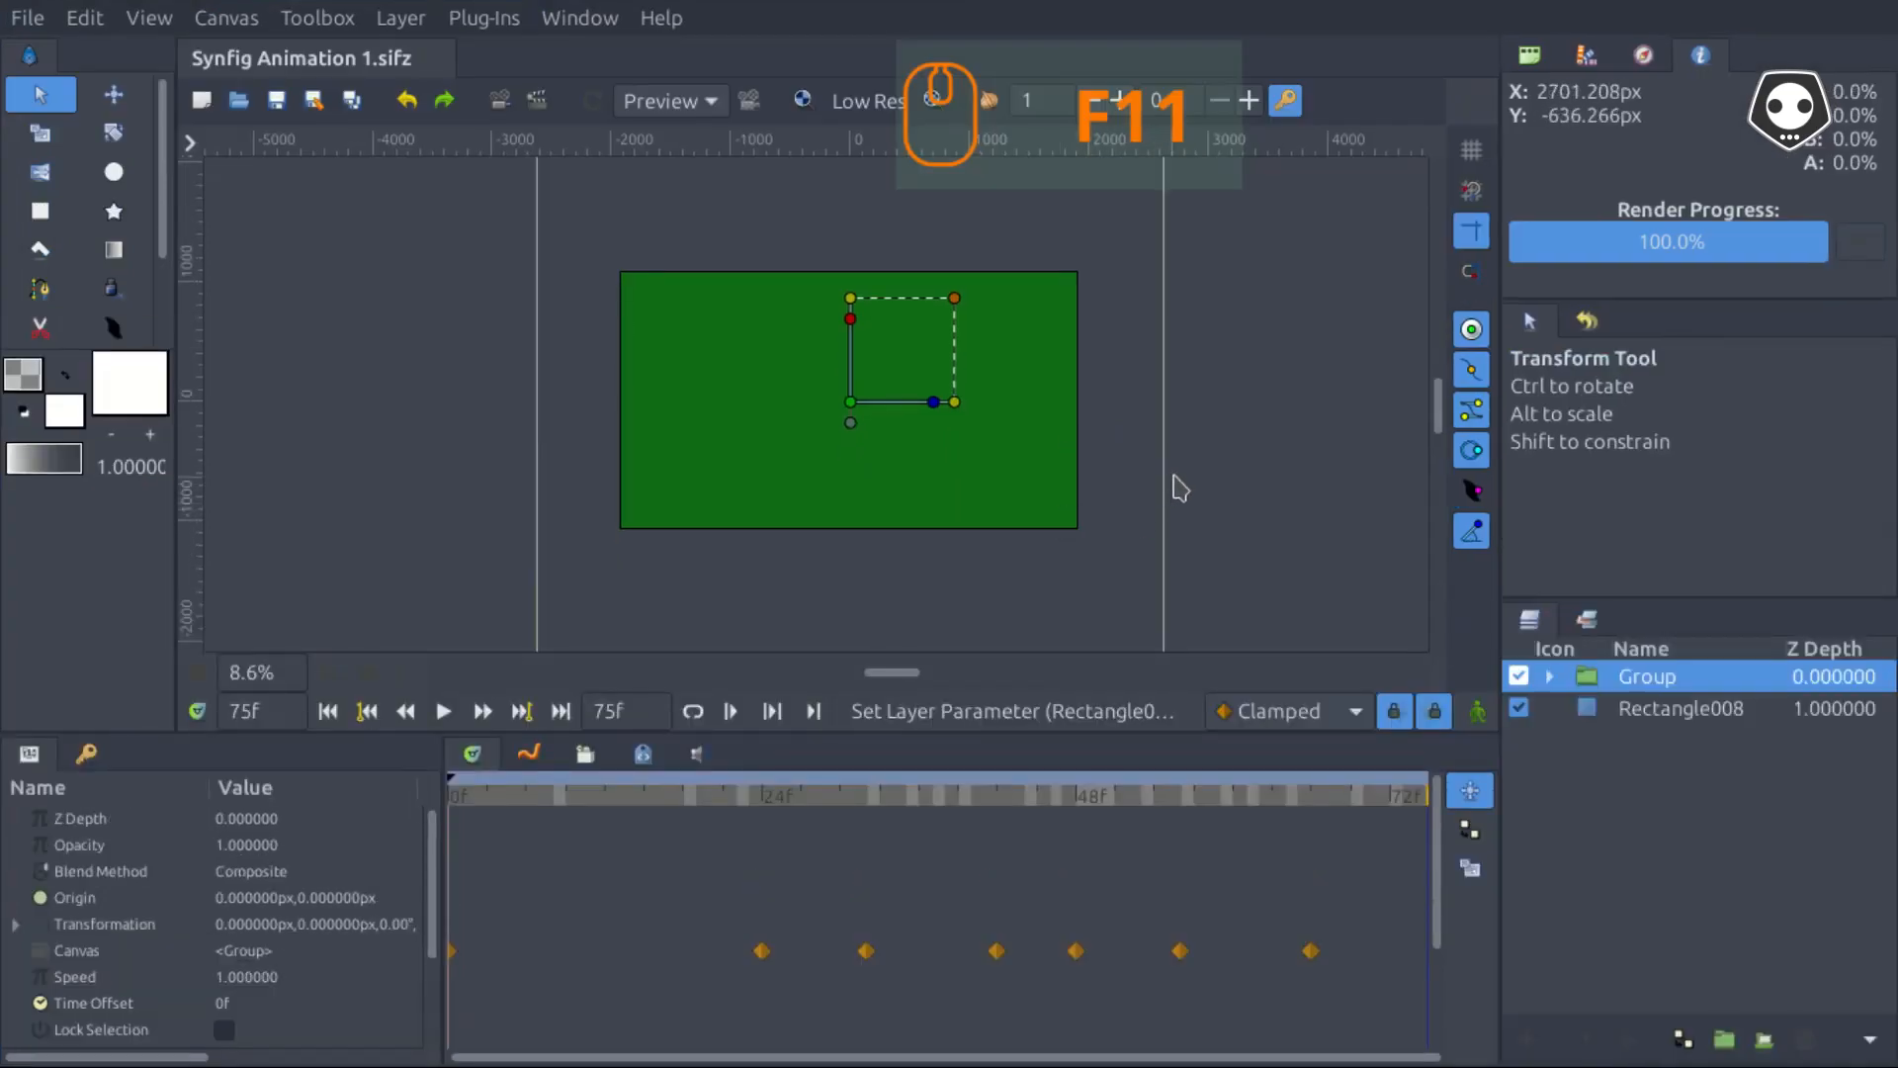
{"action": "scroll", "coordinate": [1150, 491], "scroll_direction": "up", "scroll_amount": 2}
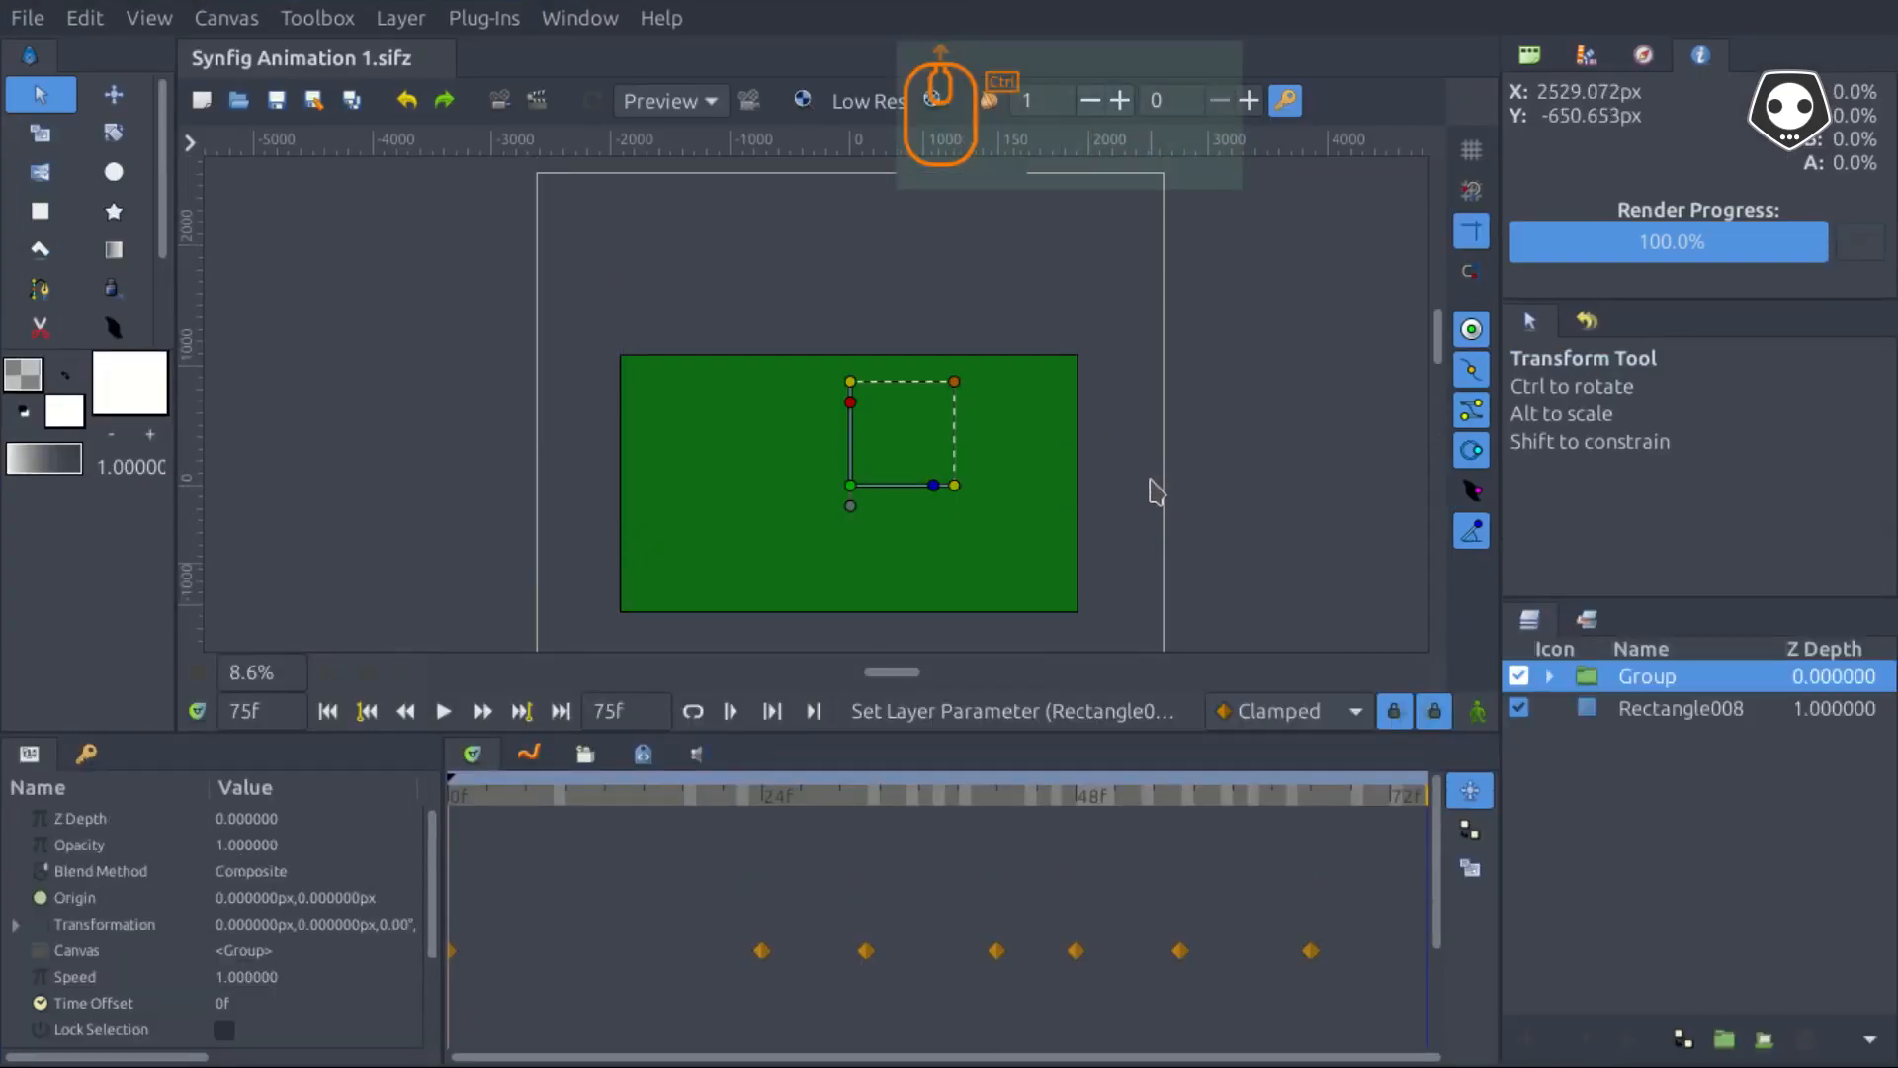
{"action": "scroll", "coordinate": [1150, 491], "scroll_direction": "up", "scroll_amount": 3}
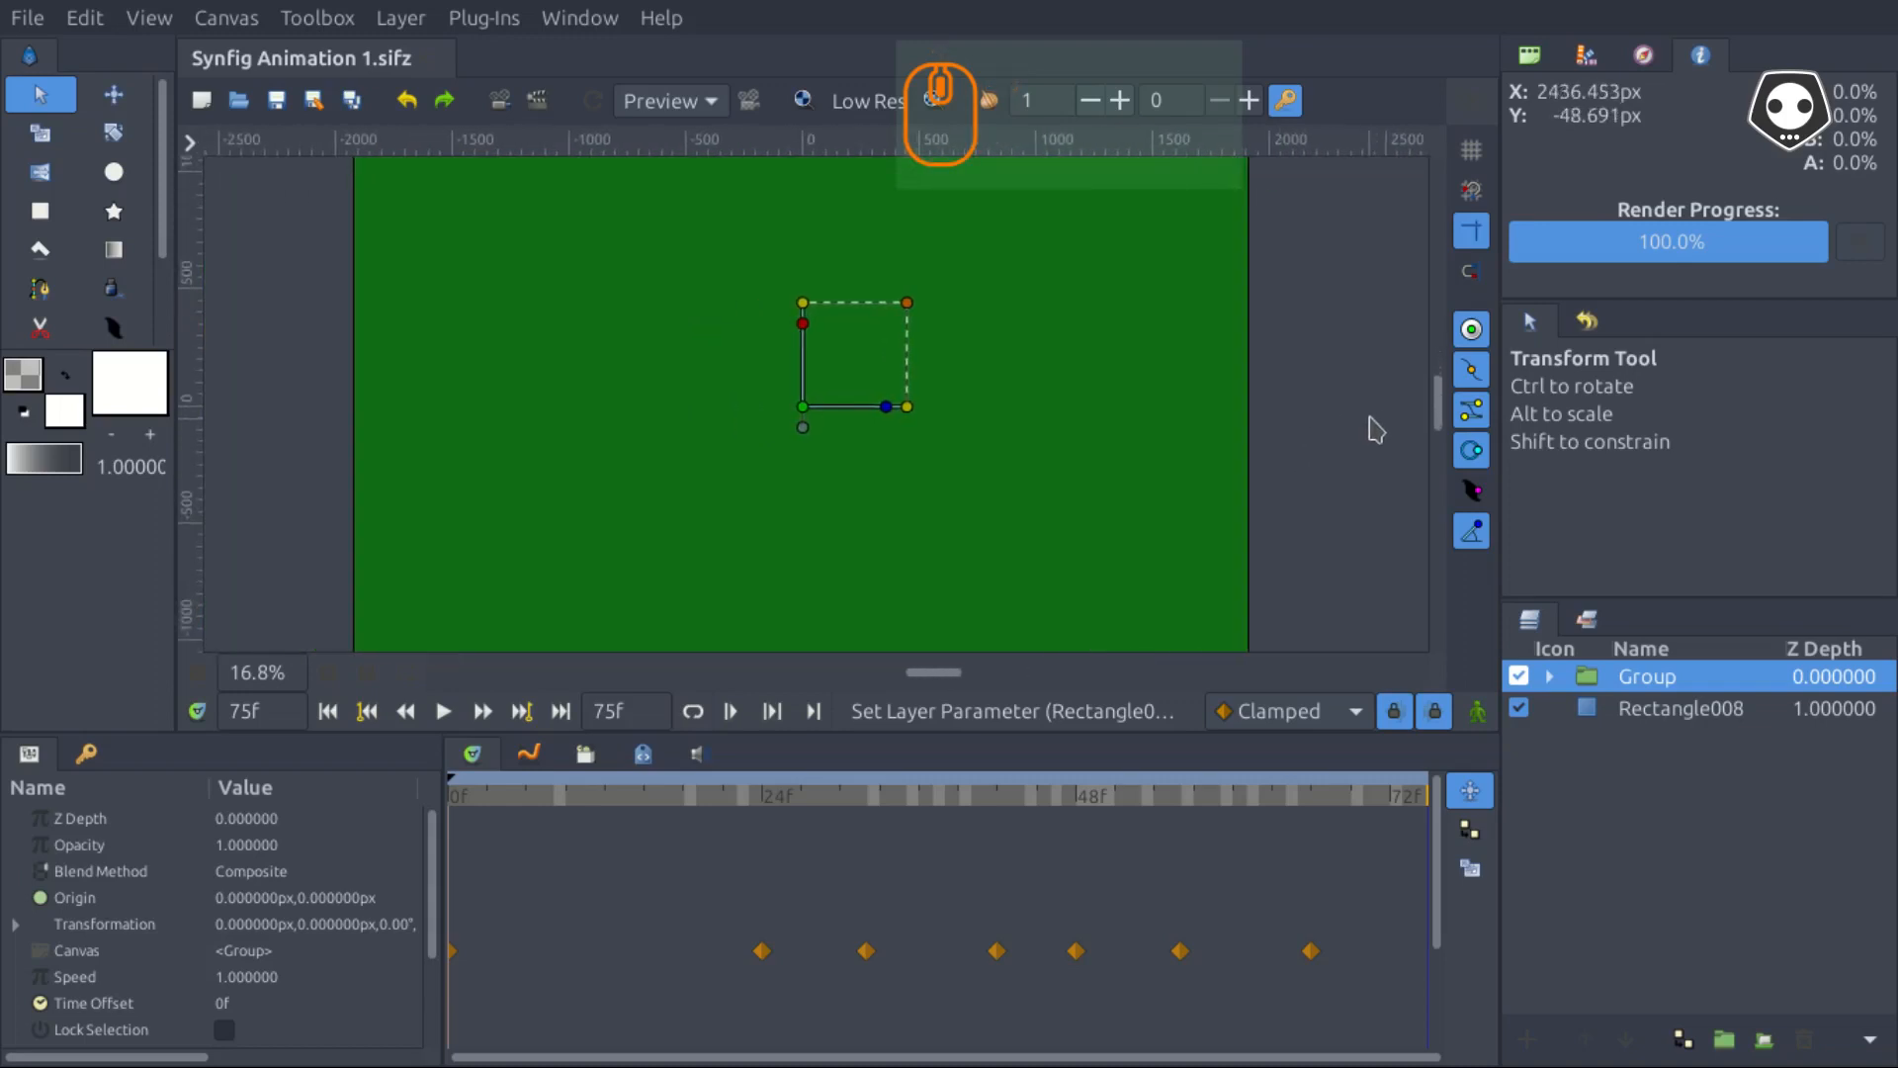
{"action": "left_click", "coordinate": [334, 712]}
{"action": "left_click", "coordinate": [445, 712]}
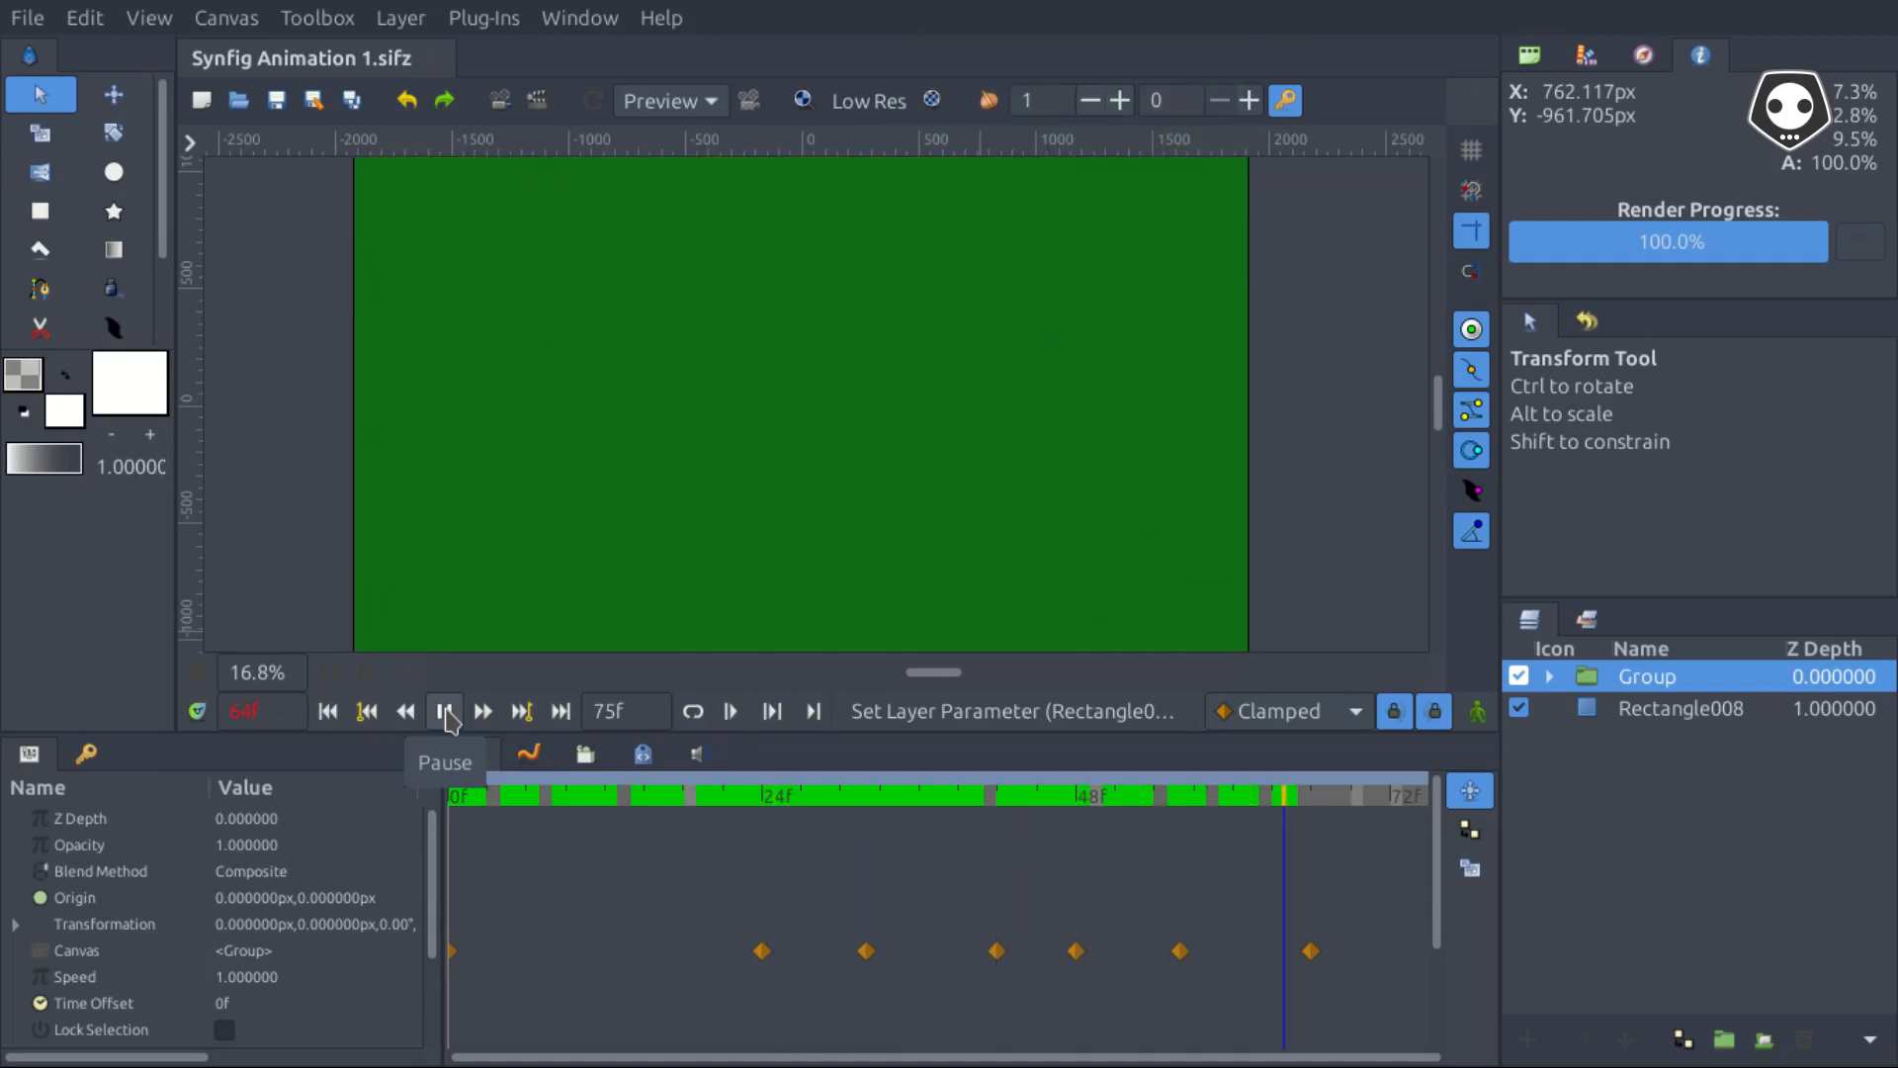
{"action": "left_click", "coordinate": [444, 713]}
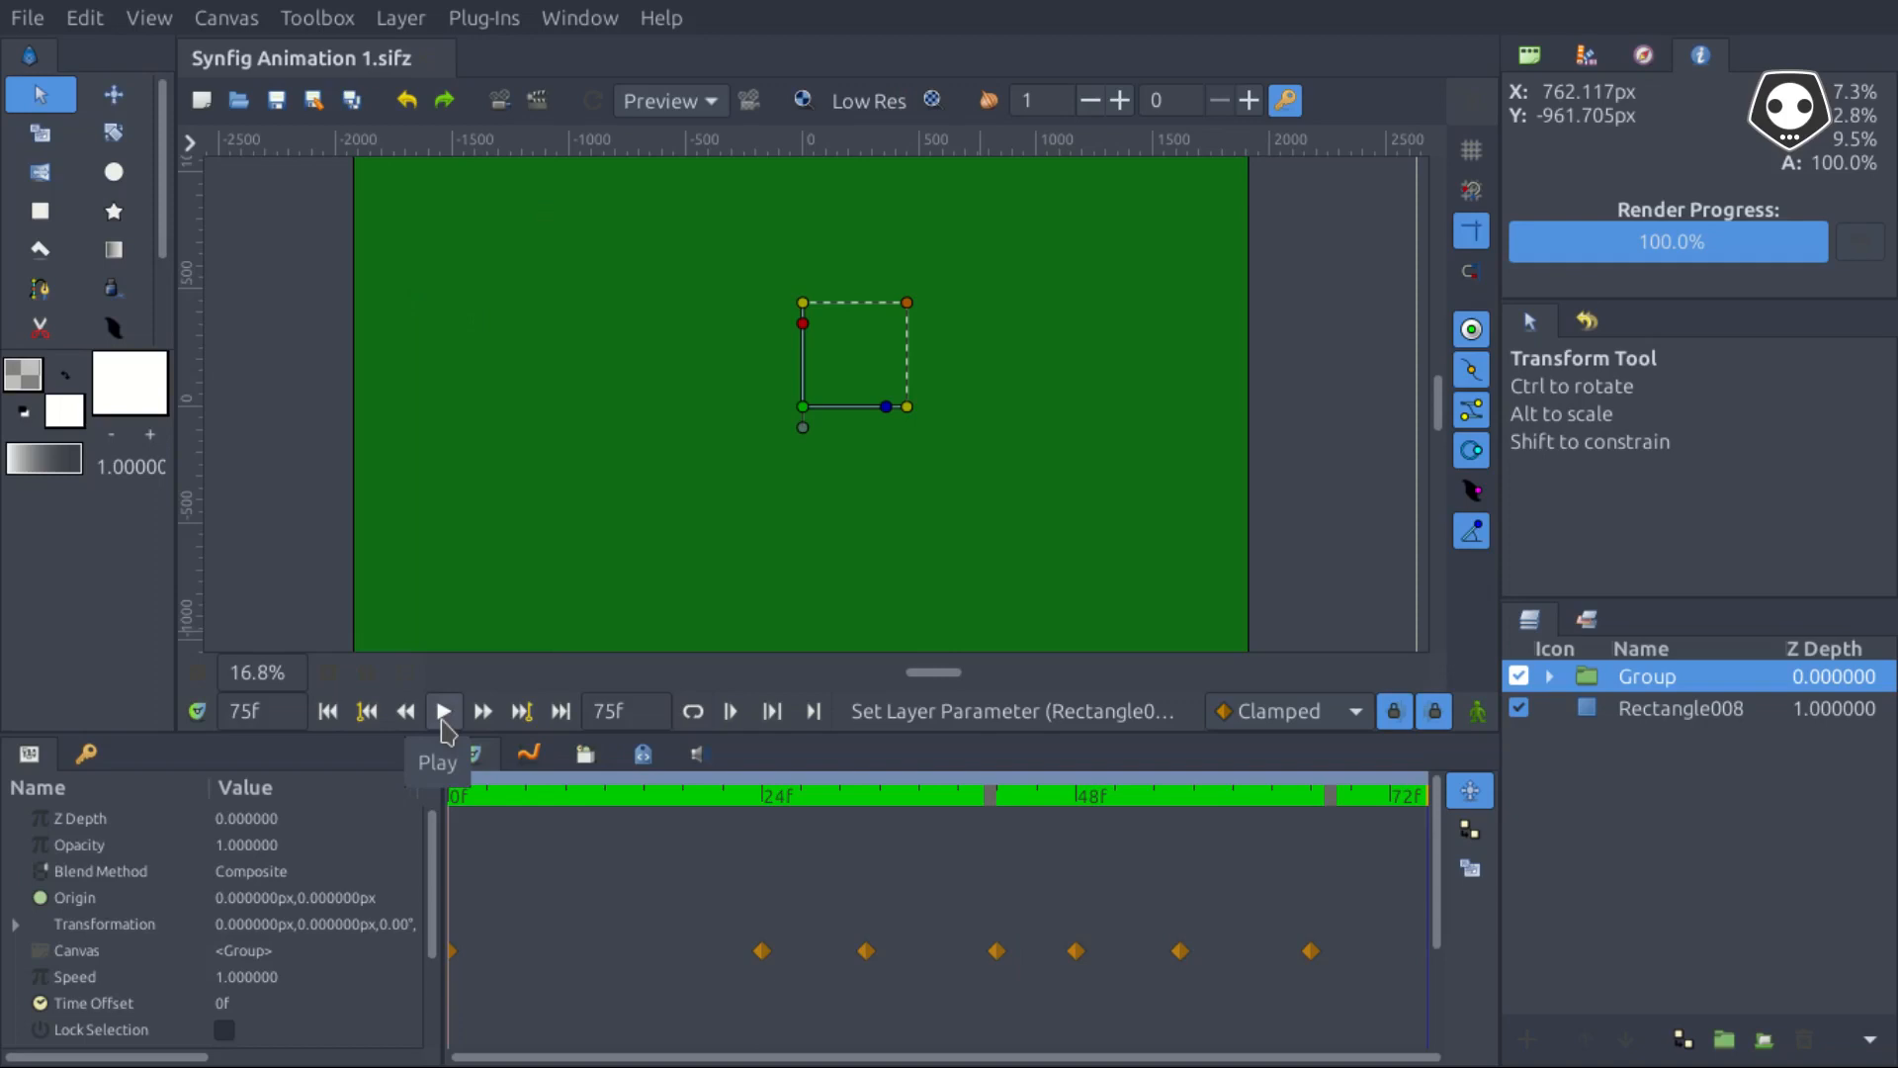
{"action": "key", "text": "Escape"}
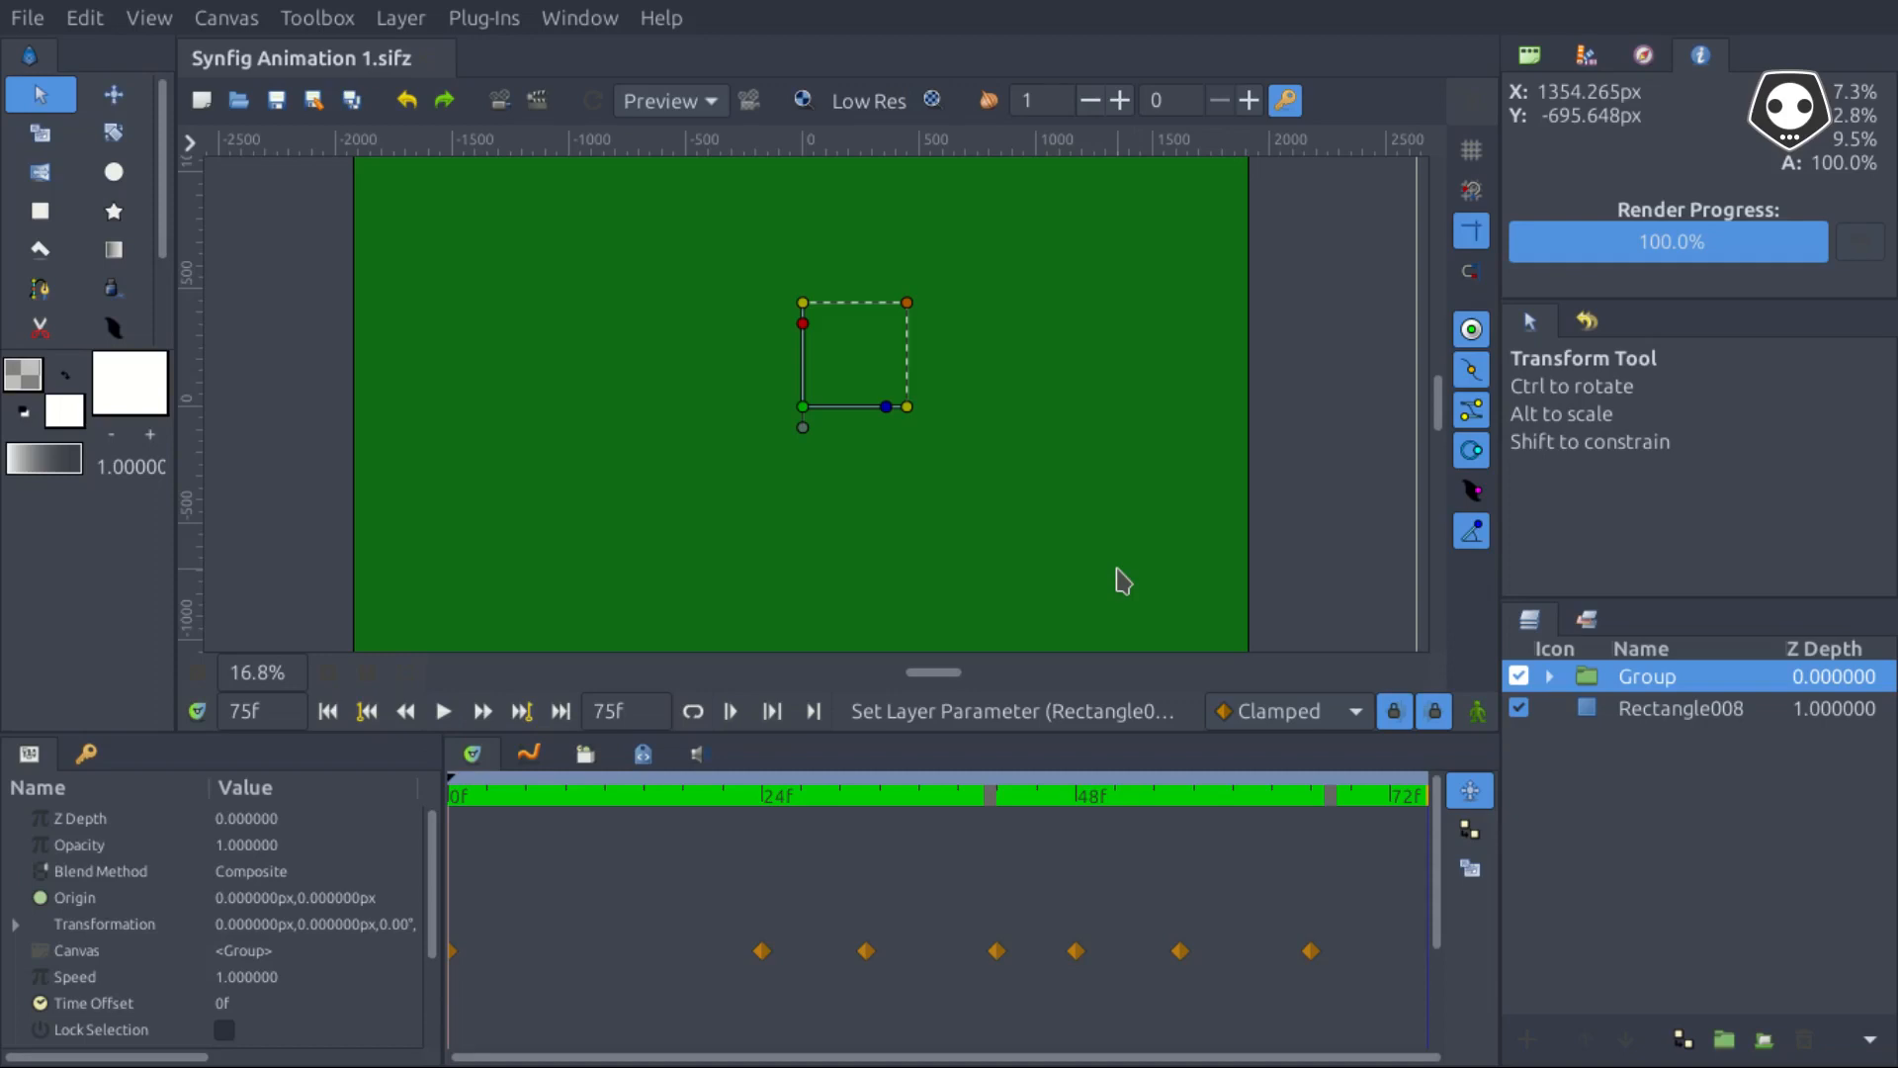
Leave full-screen mode, play the animation again and pause it at frame 54
{"action": "key", "text": "F11"}
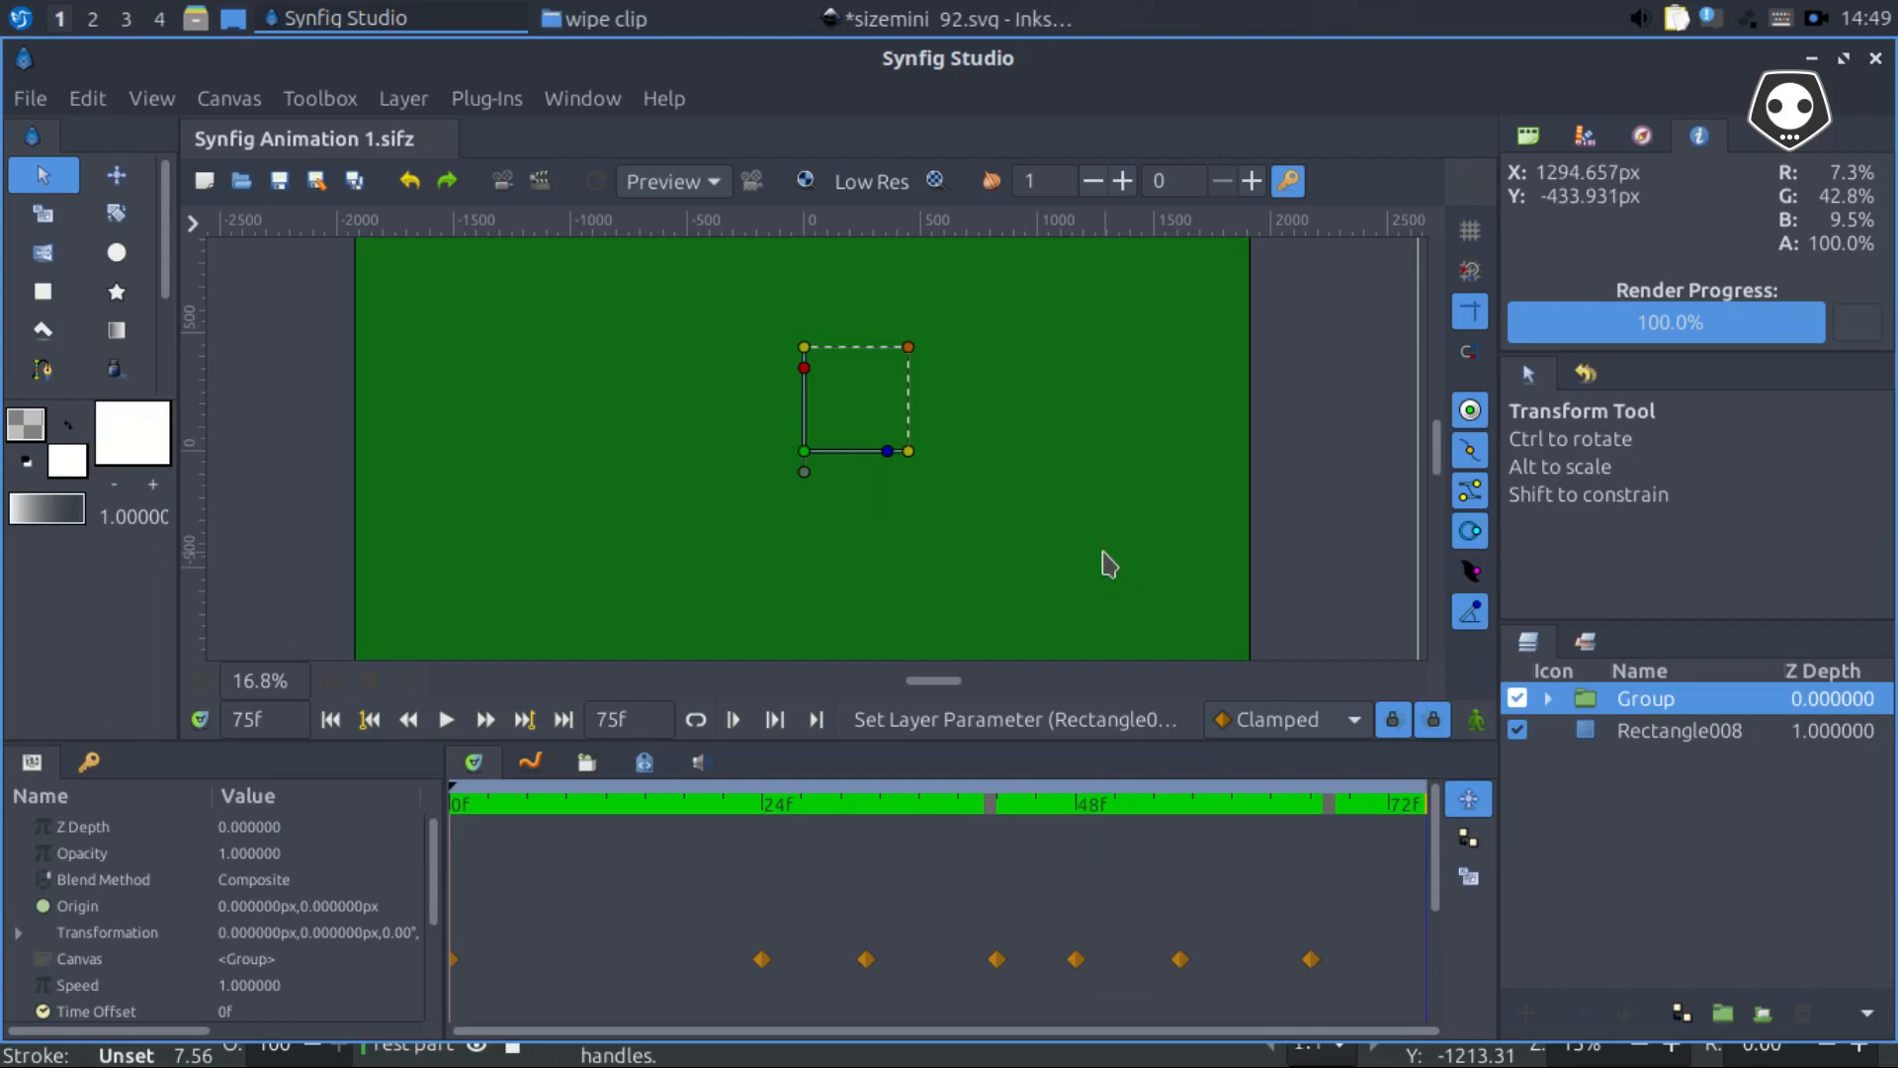
{"action": "left_click", "coordinate": [445, 721]}
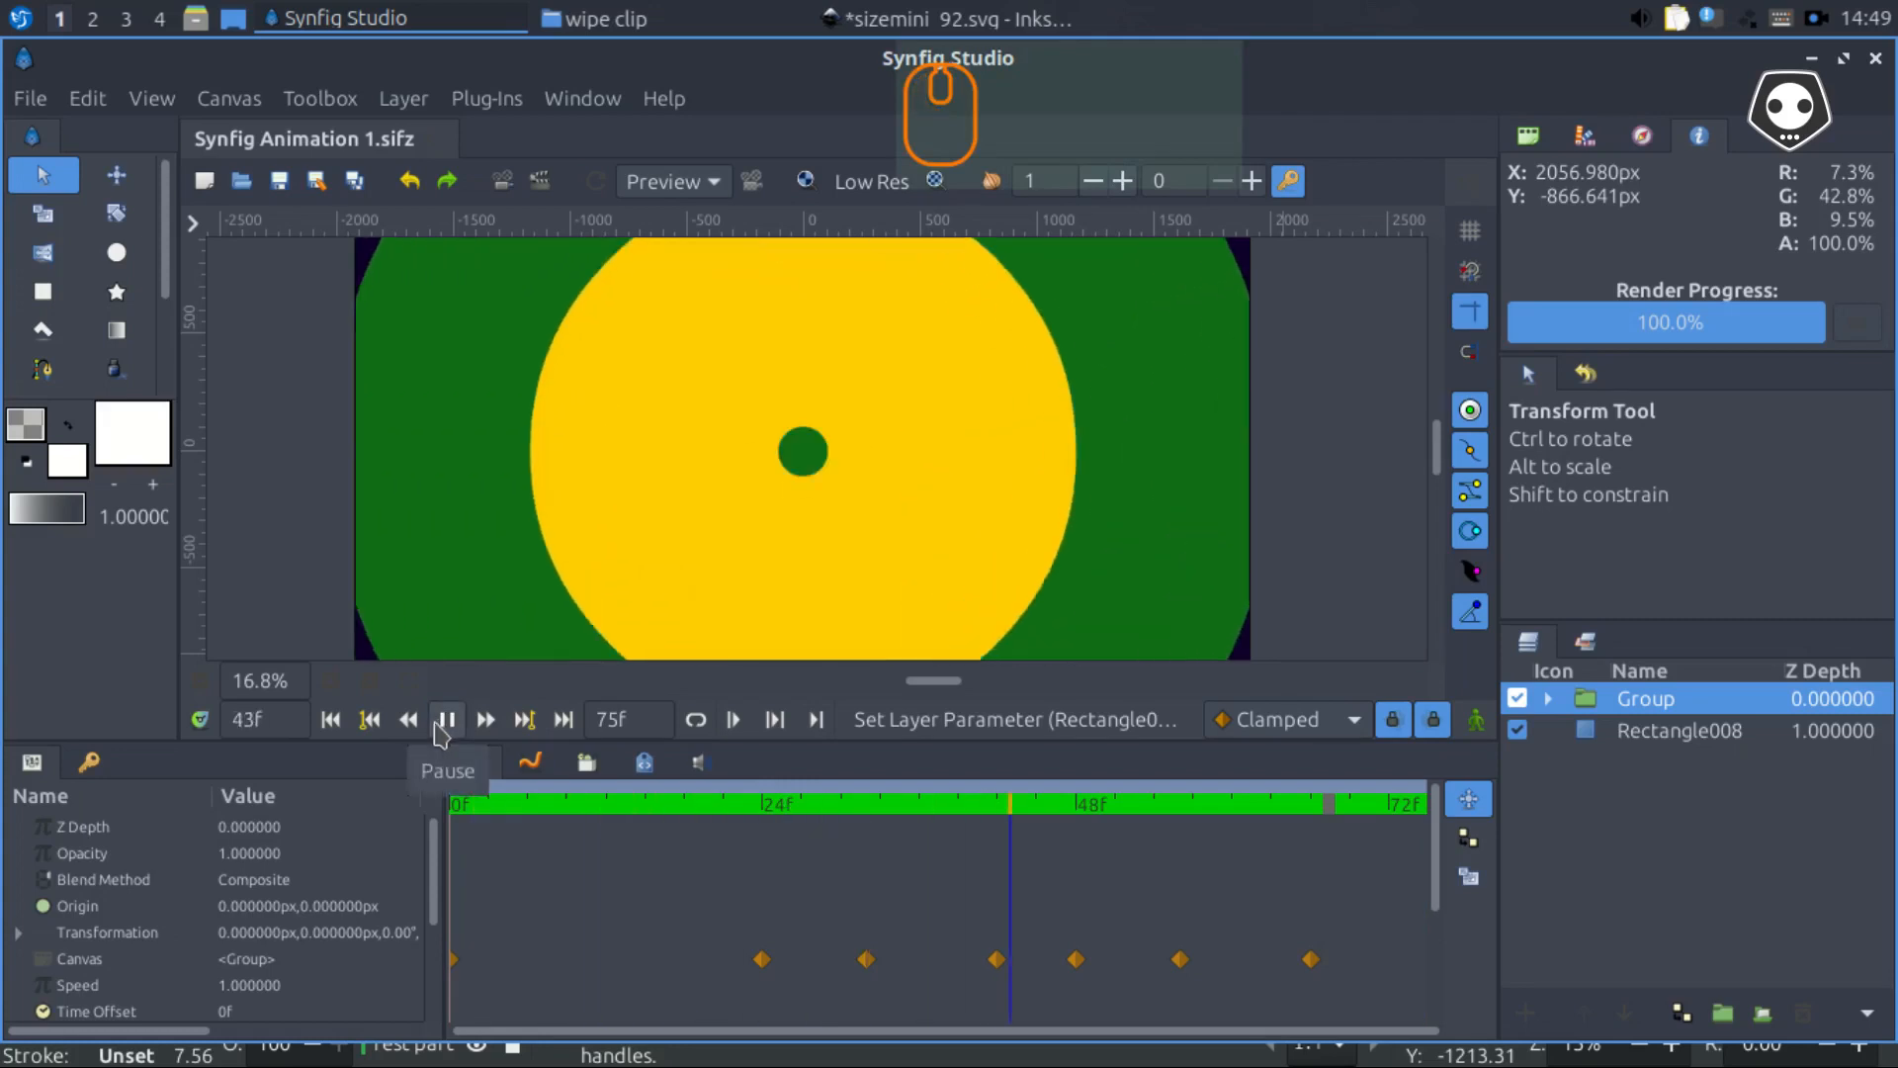
{"action": "left_click", "coordinate": [445, 721]}
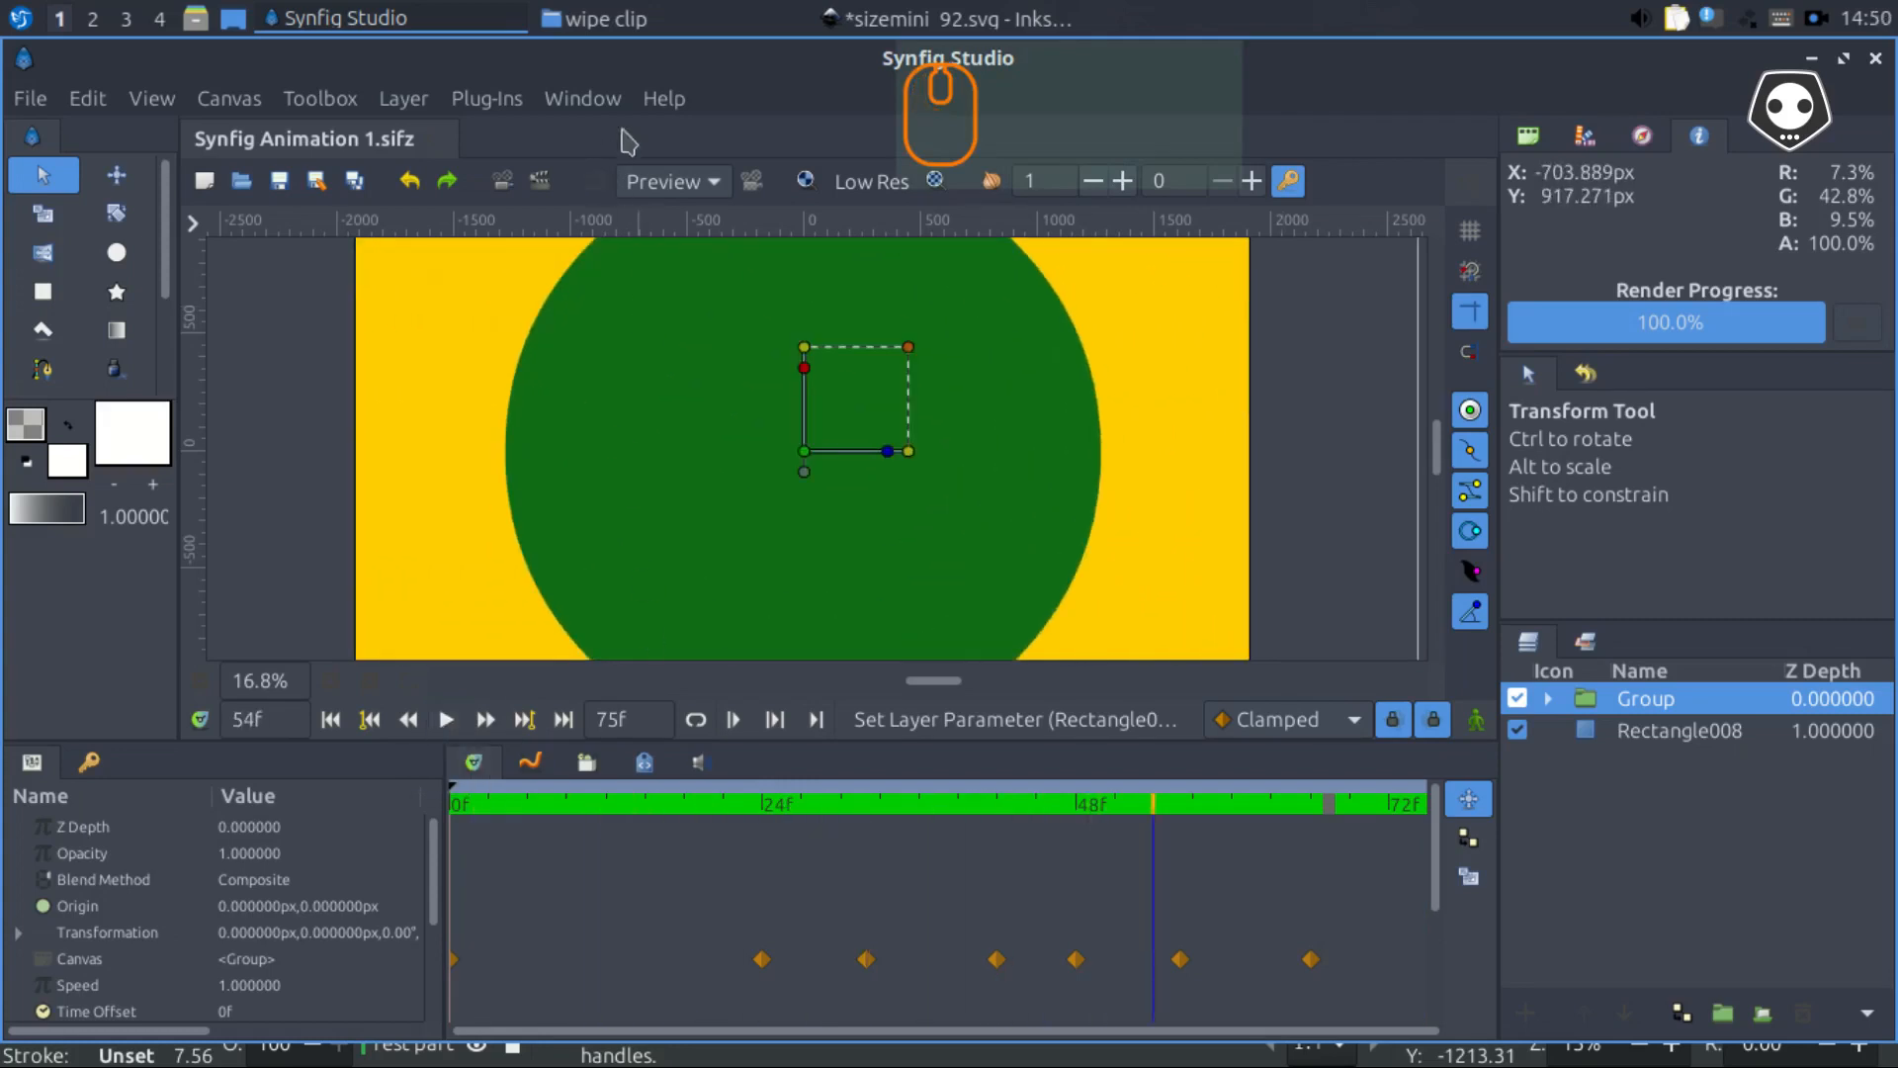
Check the program version in the About Synfig Studio dialog and close it
{"action": "left_click", "coordinate": [664, 100]}
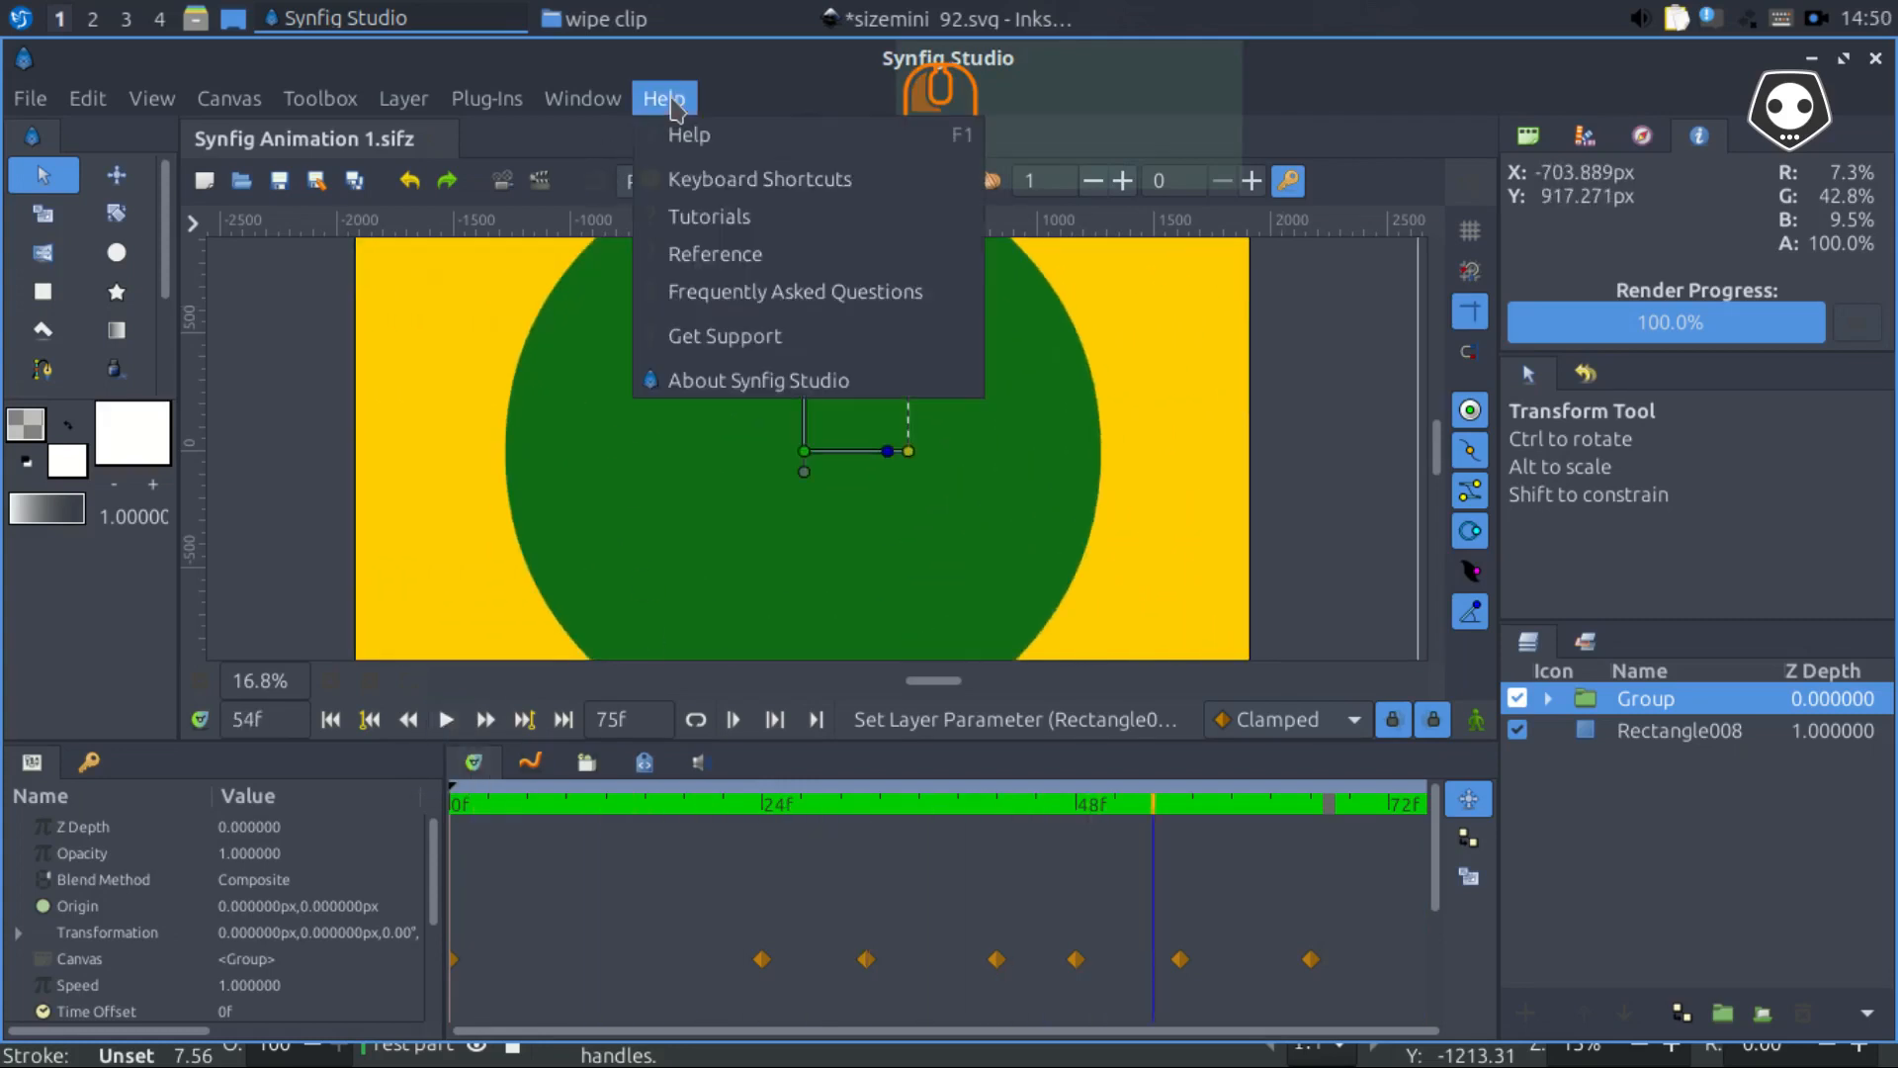
{"action": "left_click", "coordinate": [744, 392]}
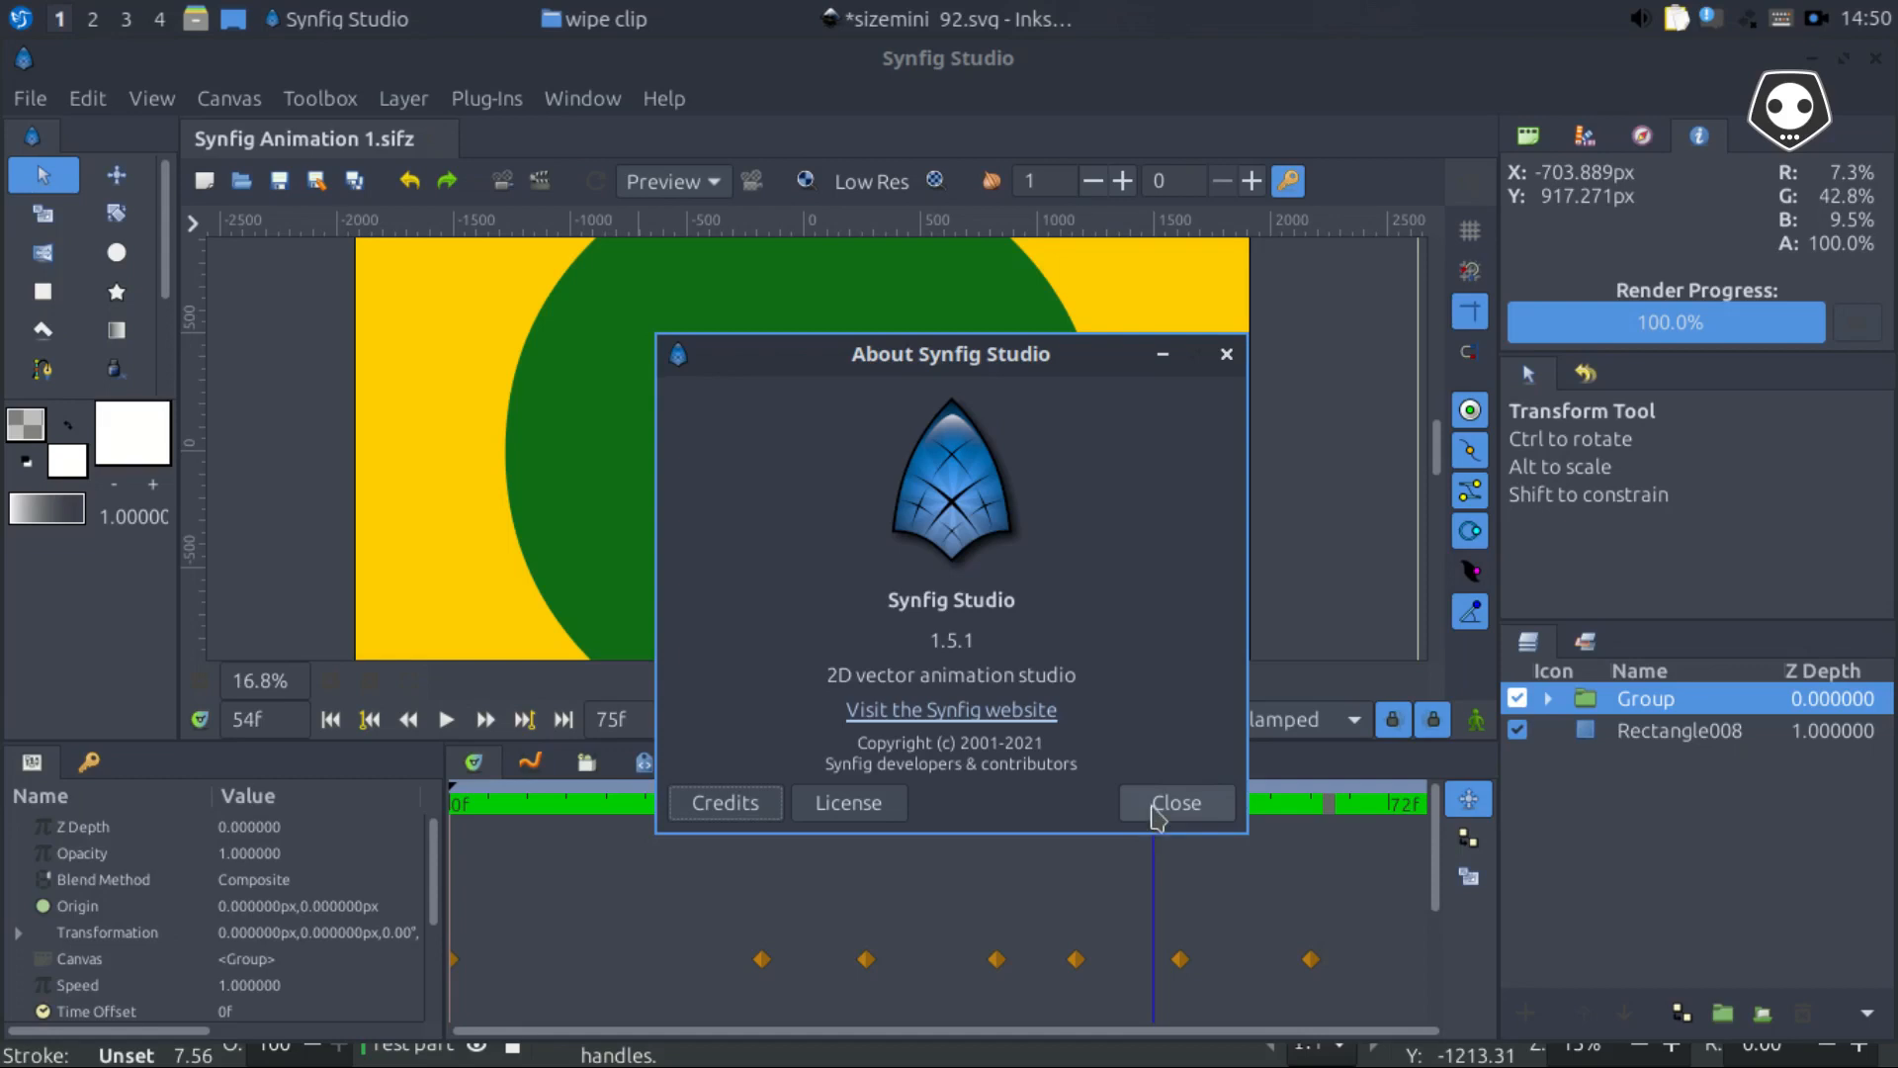
{"action": "left_click", "coordinate": [1155, 815]}
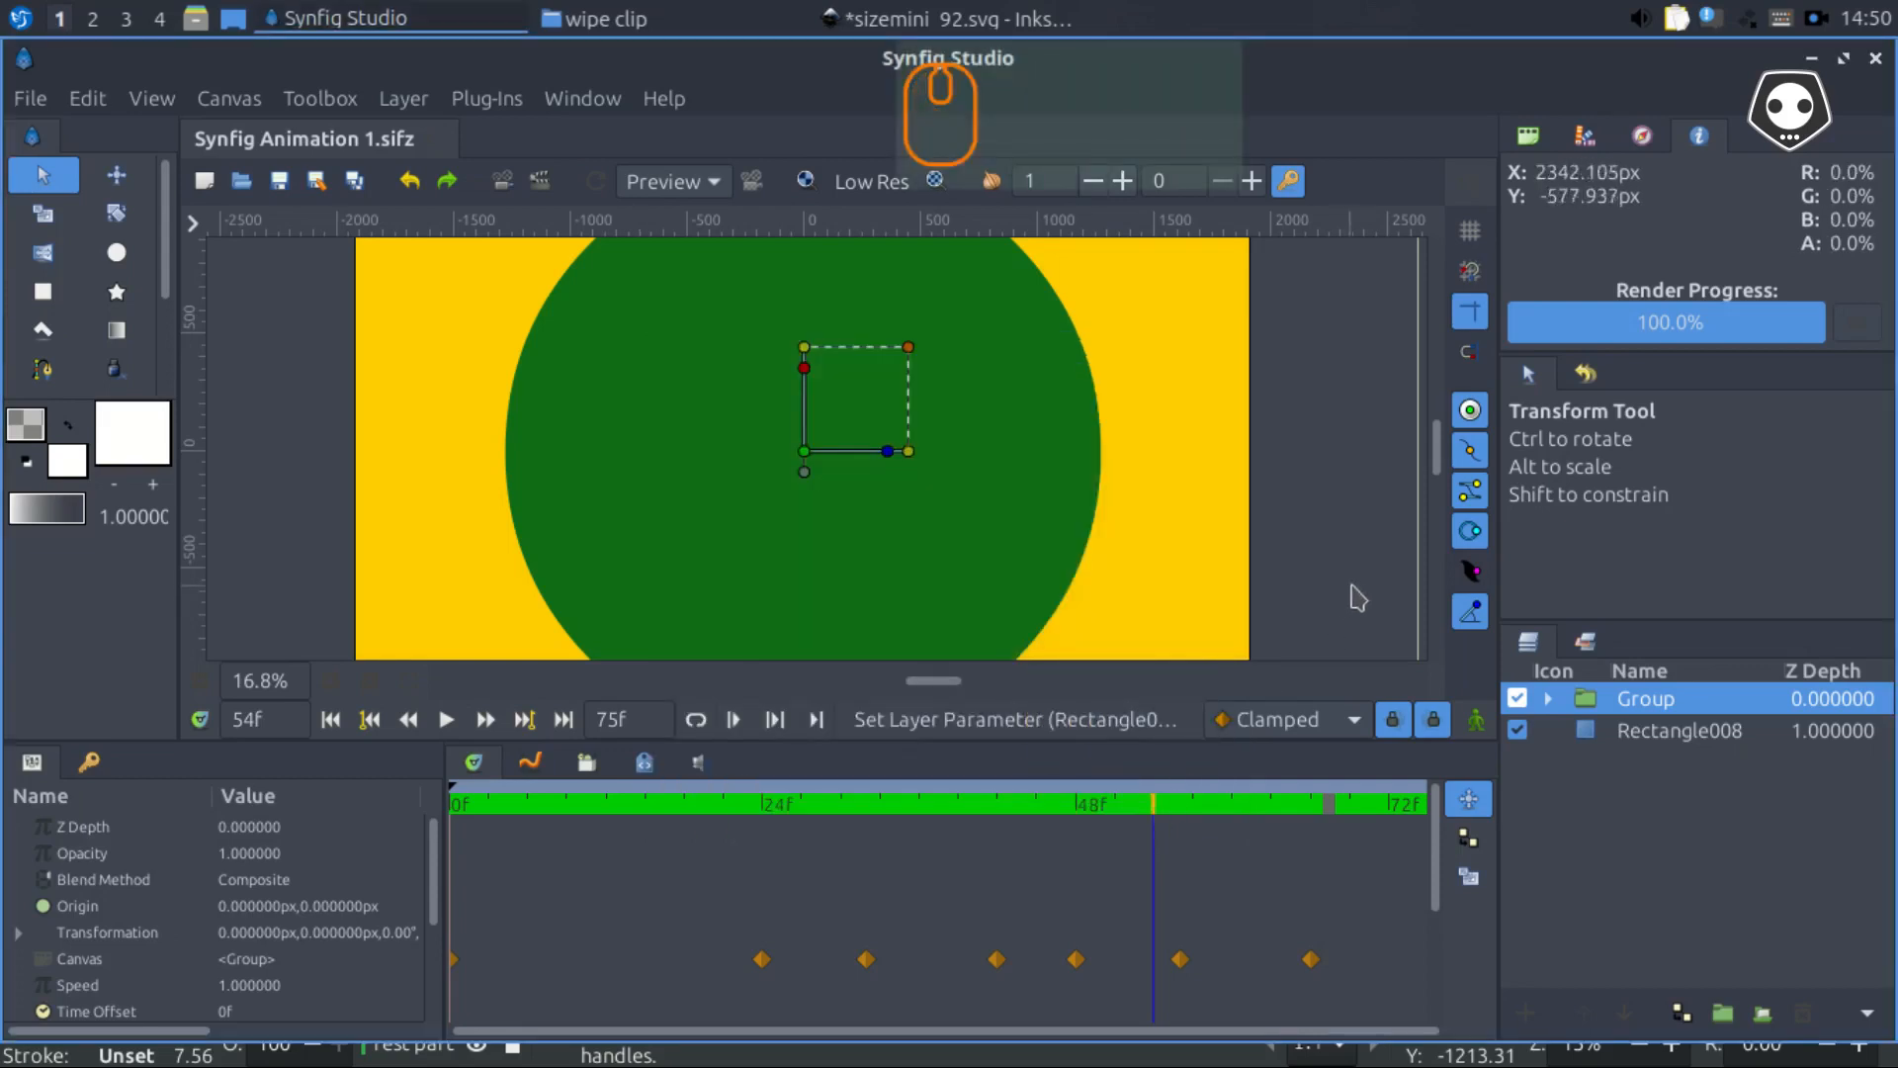